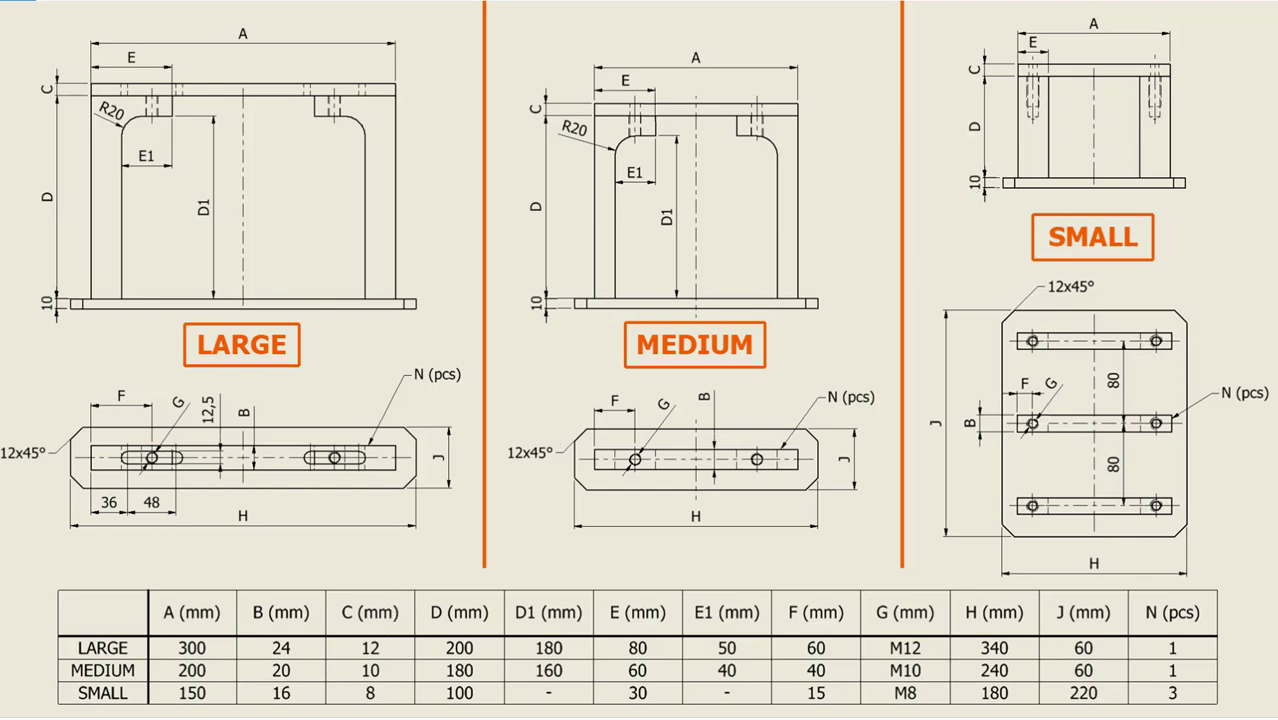
# - Create a new part from the metric Standard (mm).ipt template and start a 2D sketch on the XY plane
pyautogui.click(816, 648)
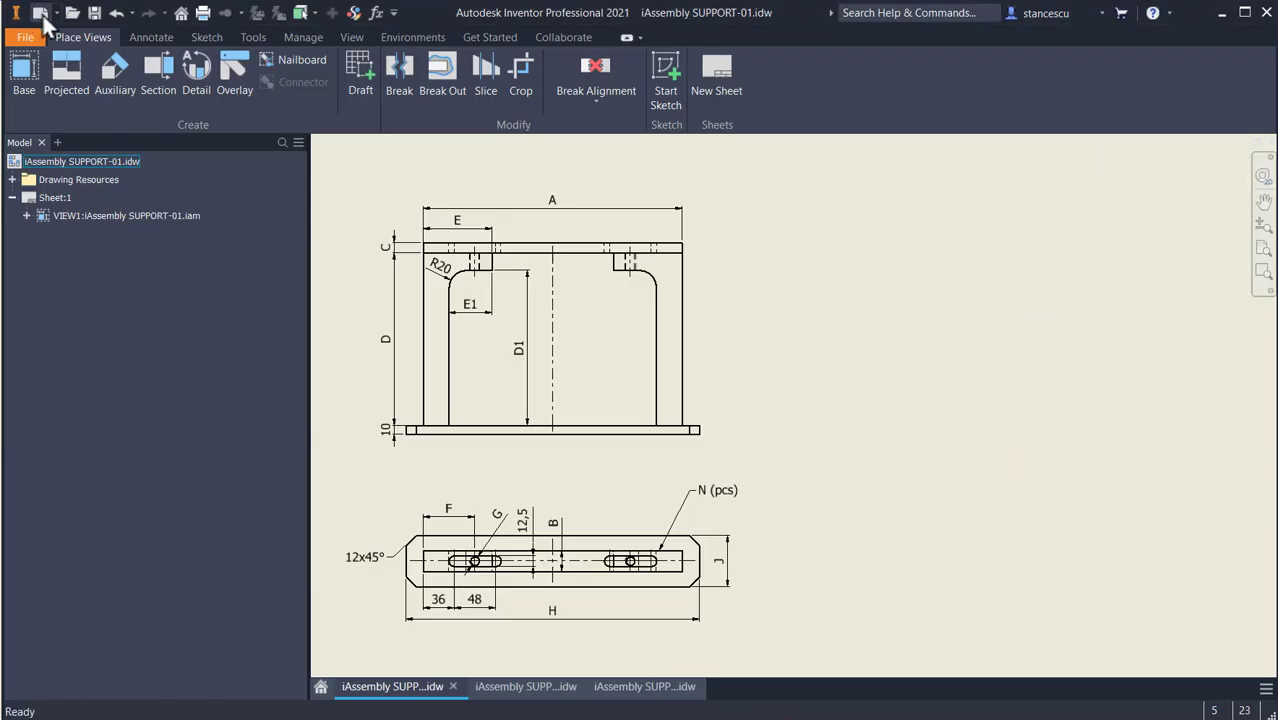
pyautogui.click(42, 16)
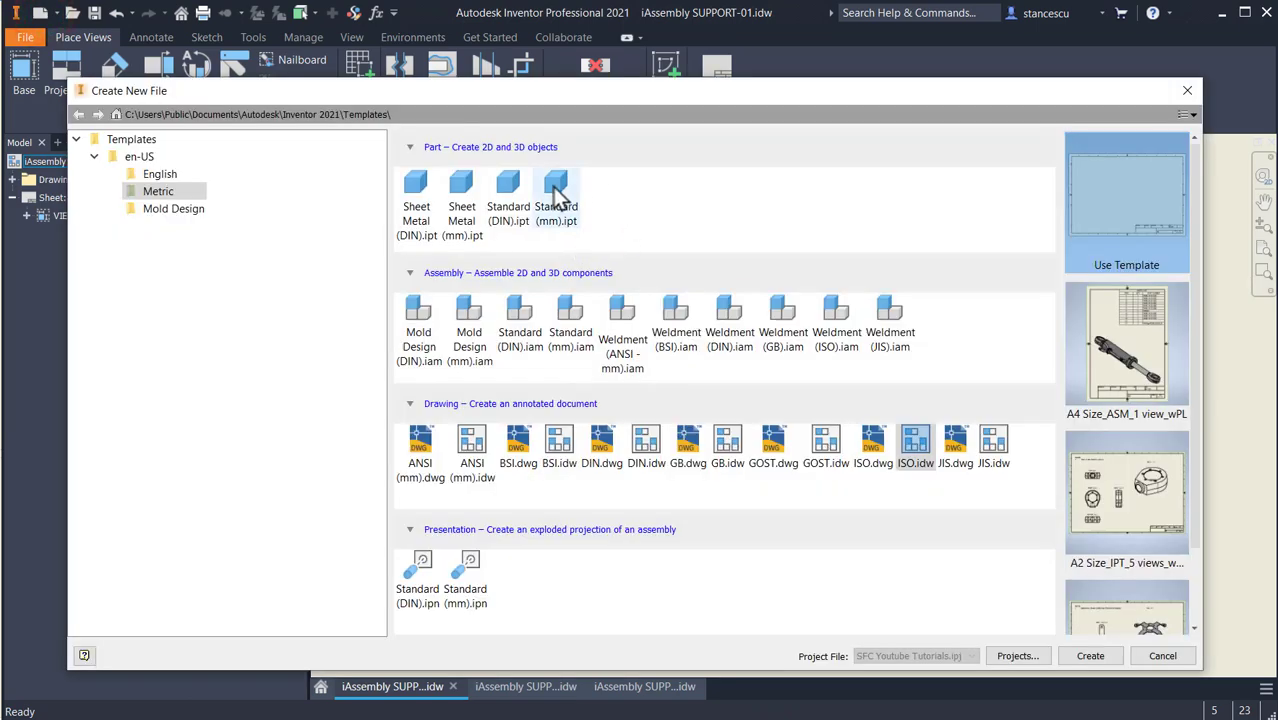
pyautogui.doubleClick(556, 196)
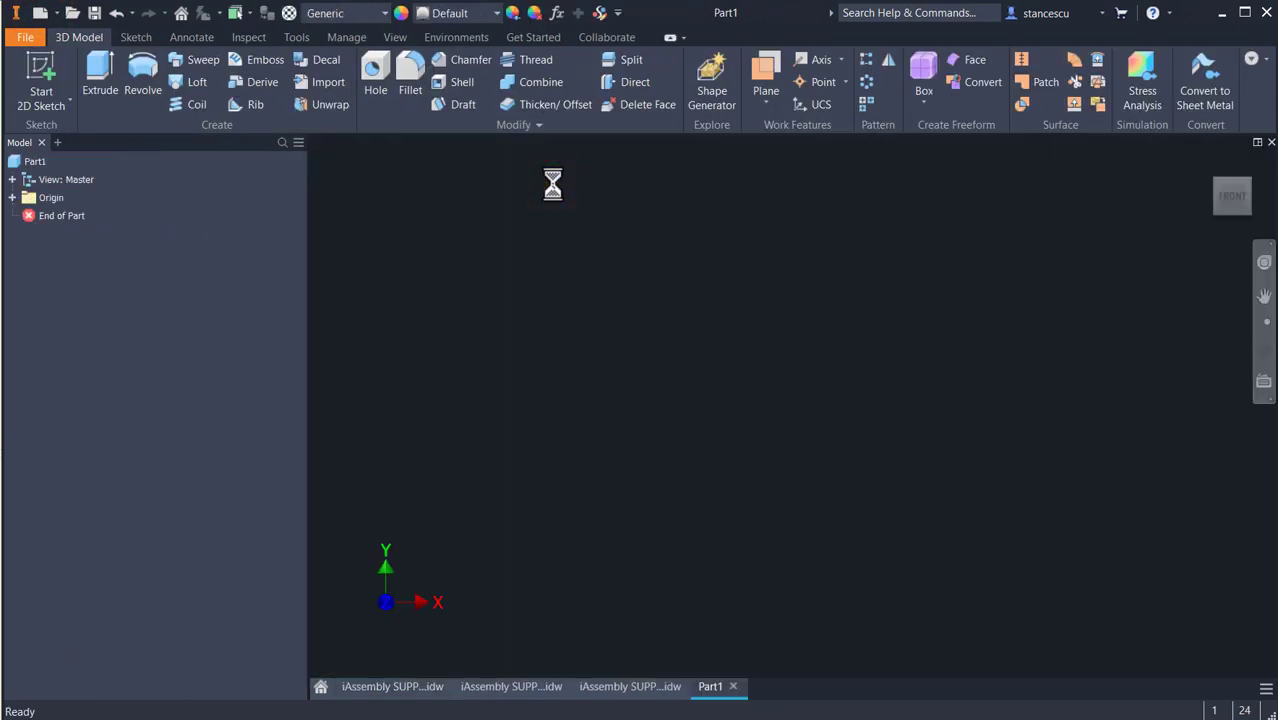
pyautogui.click(41, 97)
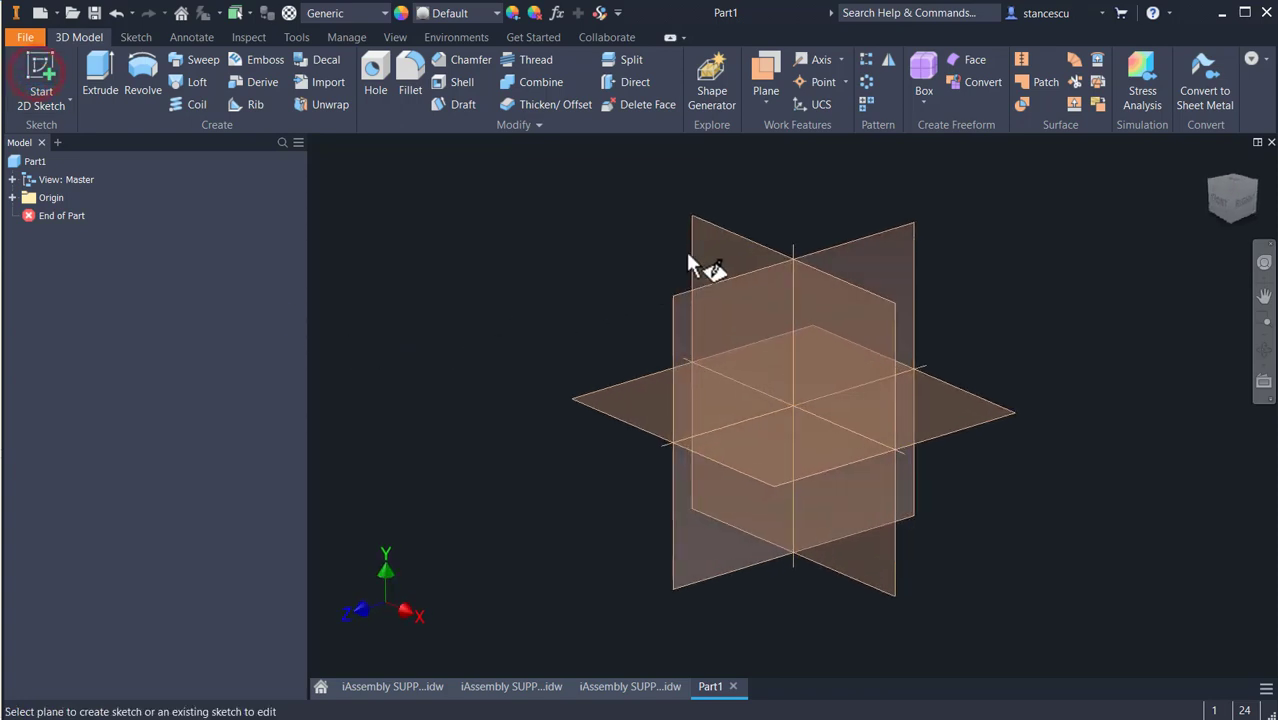
pyautogui.click(727, 245)
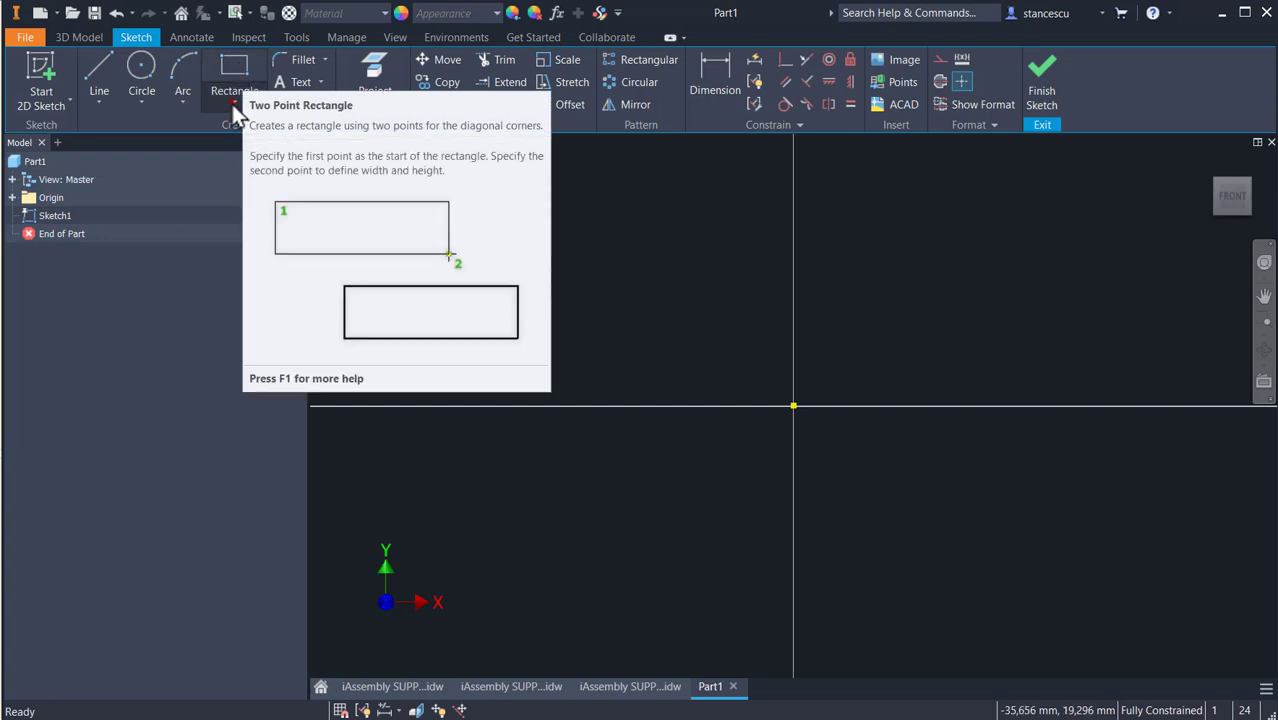
# - Sketch a two-point center rectangle 340 mm wide and 60 mm high centred on the origin, and finish the sketch
pyautogui.click(233, 103)
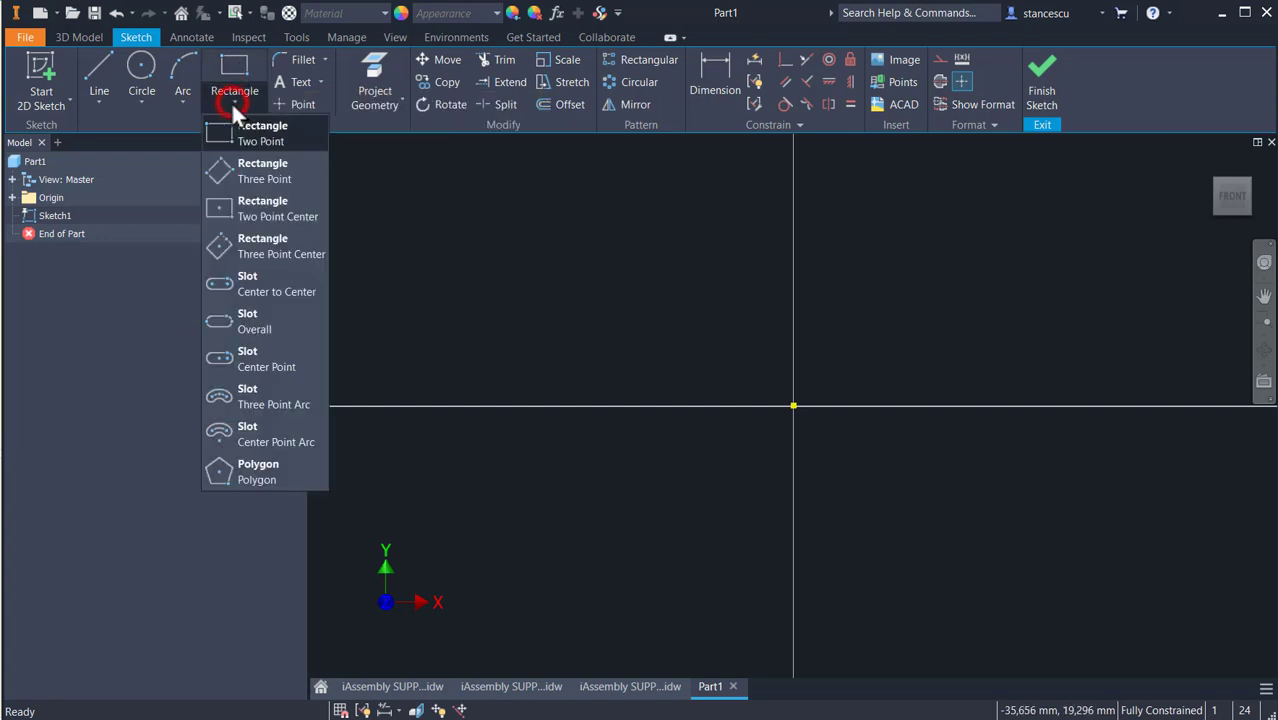
pyautogui.click(254, 211)
pyautogui.click(793, 406)
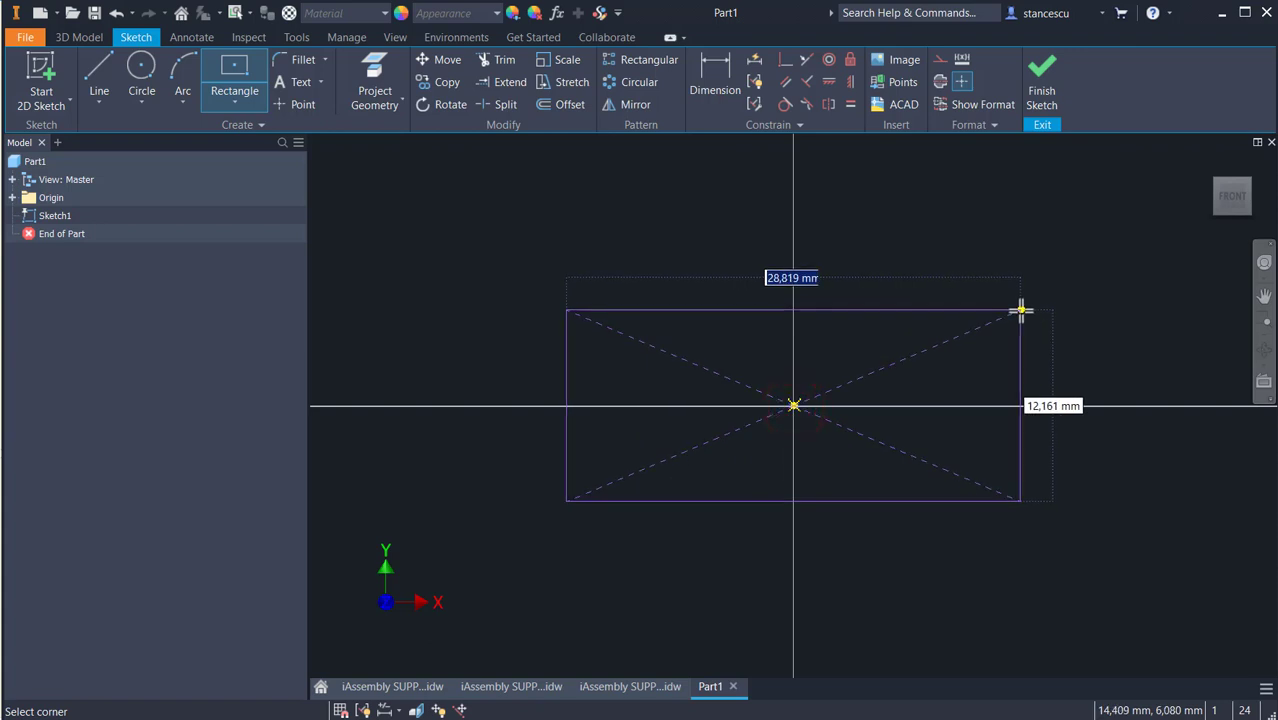
pyautogui.write('340')
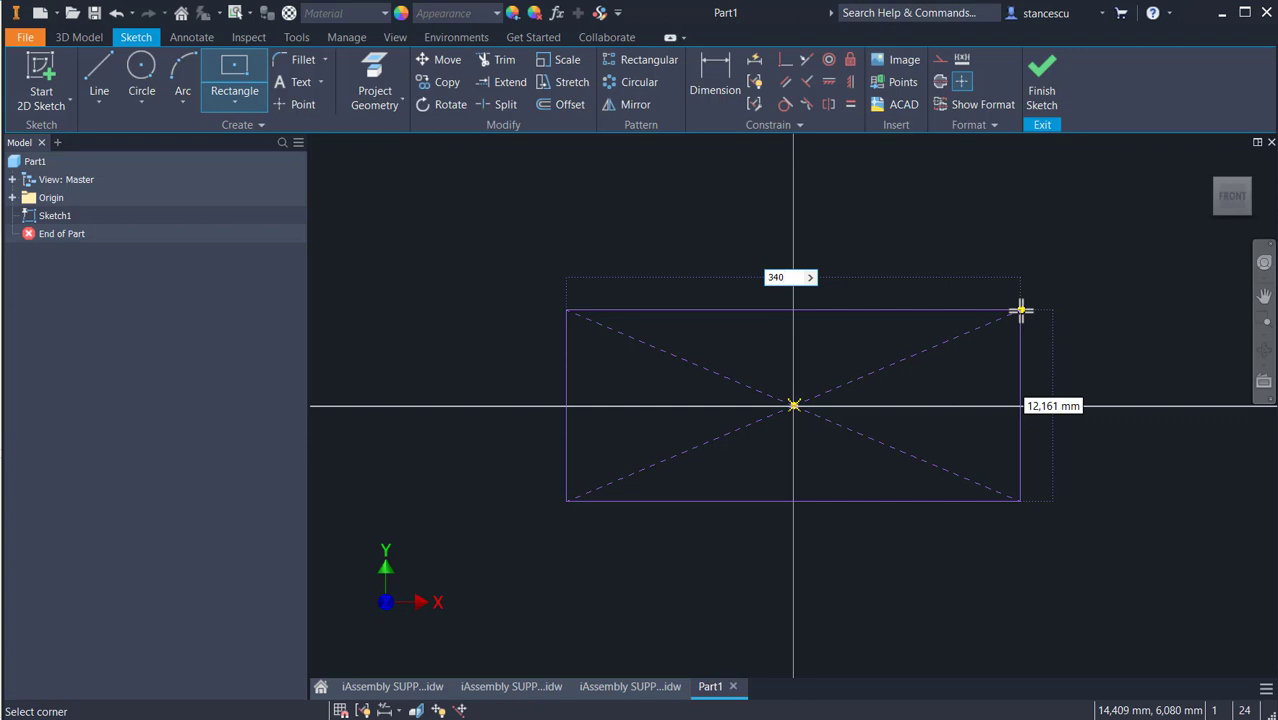
pyautogui.press('Tab')
pyautogui.write('6')
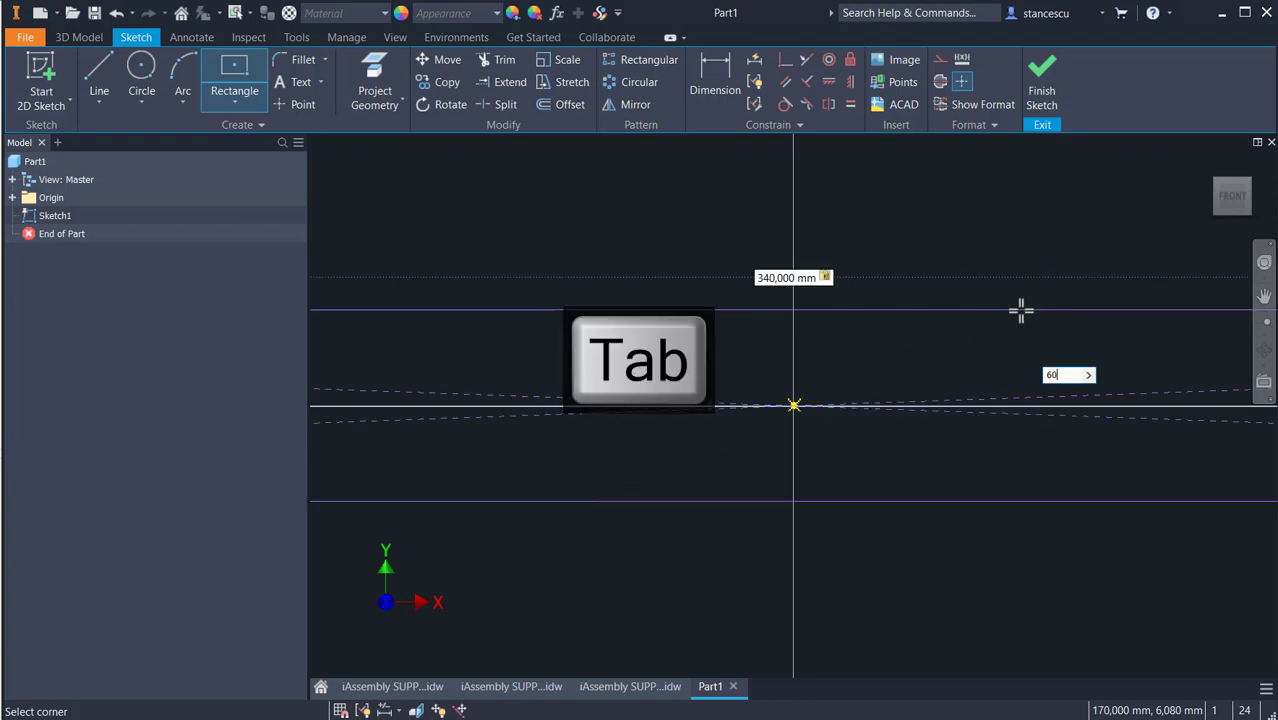
pyautogui.press('Return')
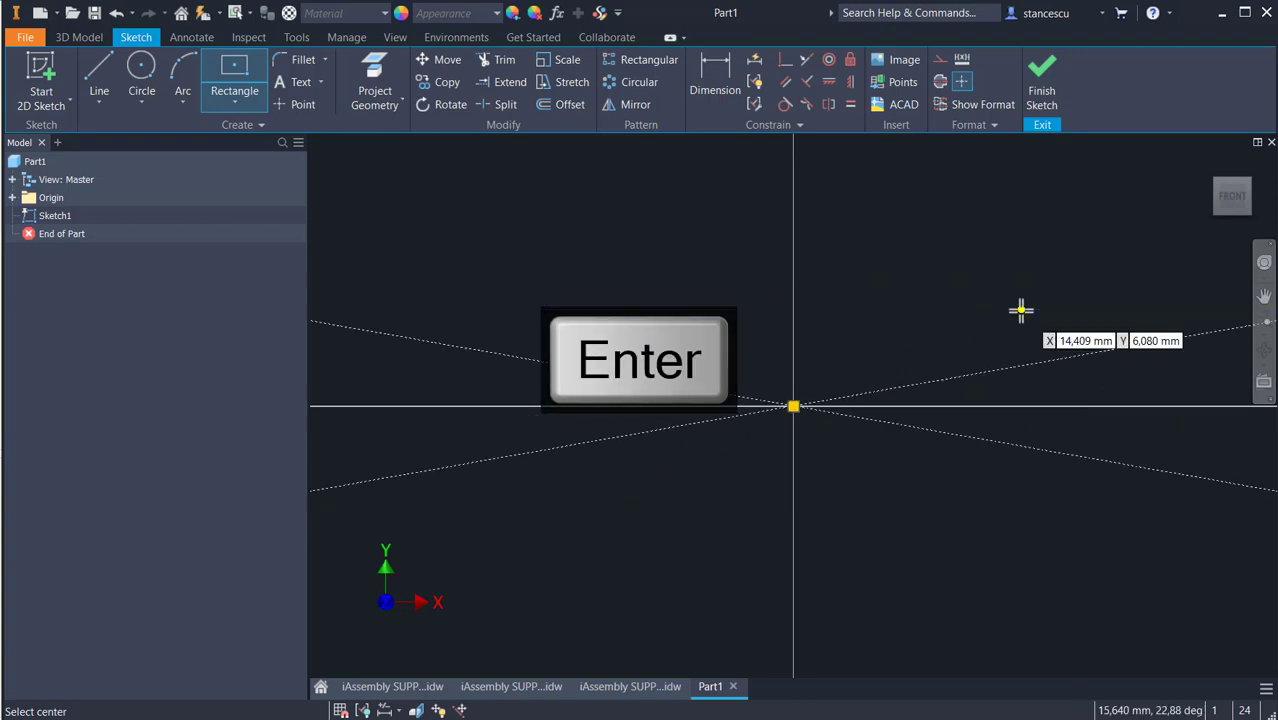
pyautogui.press('Home')
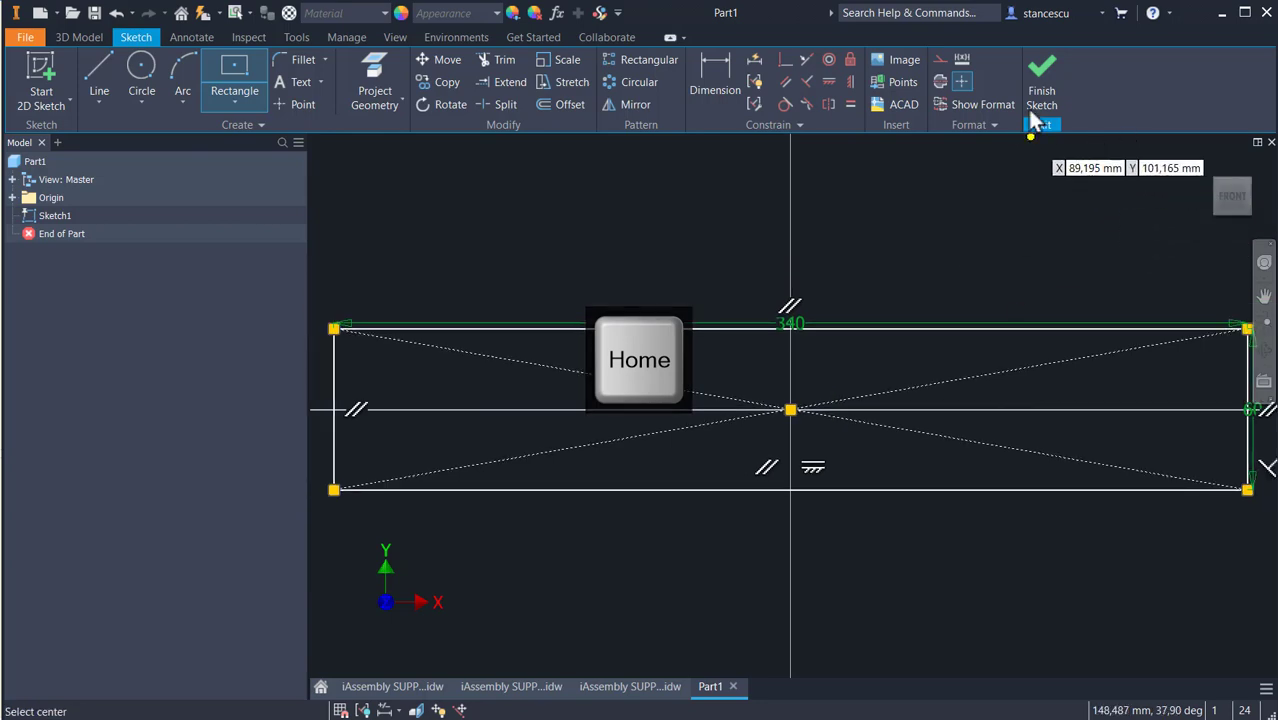
pyautogui.click(1034, 115)
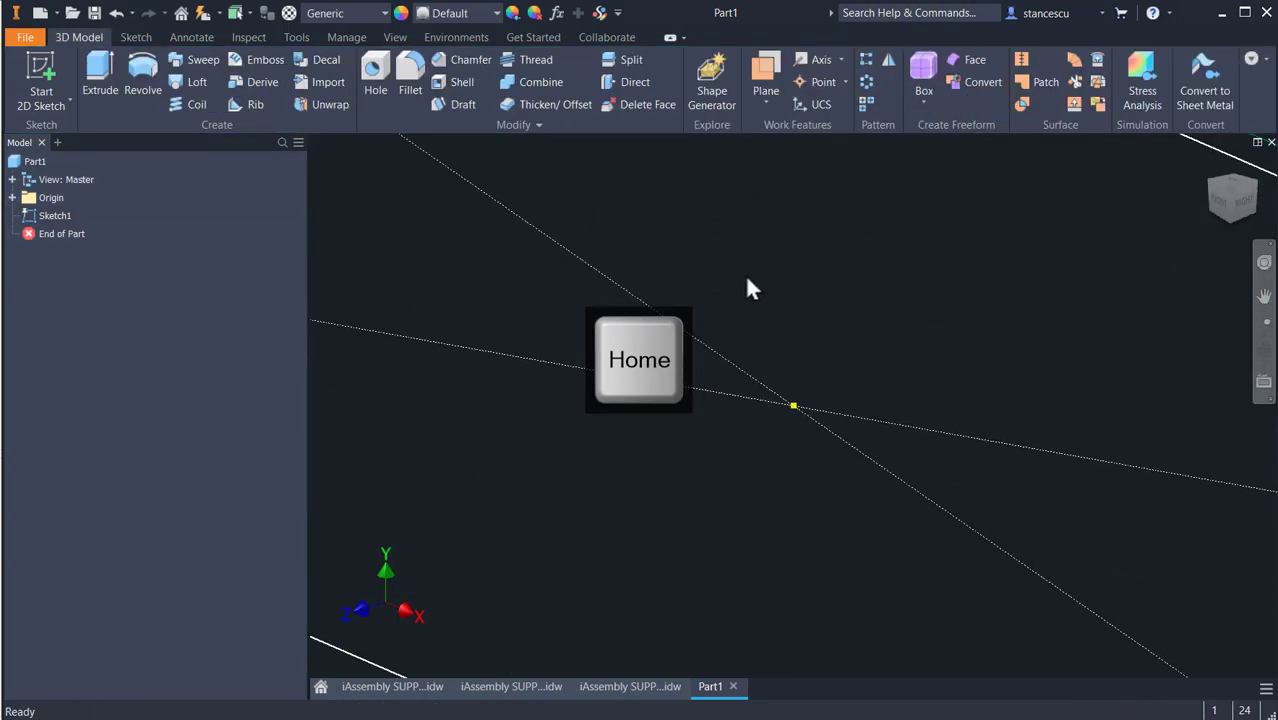
# - Extrude the rectangular profile 10 mm into a solid plate
pyautogui.press('F6')
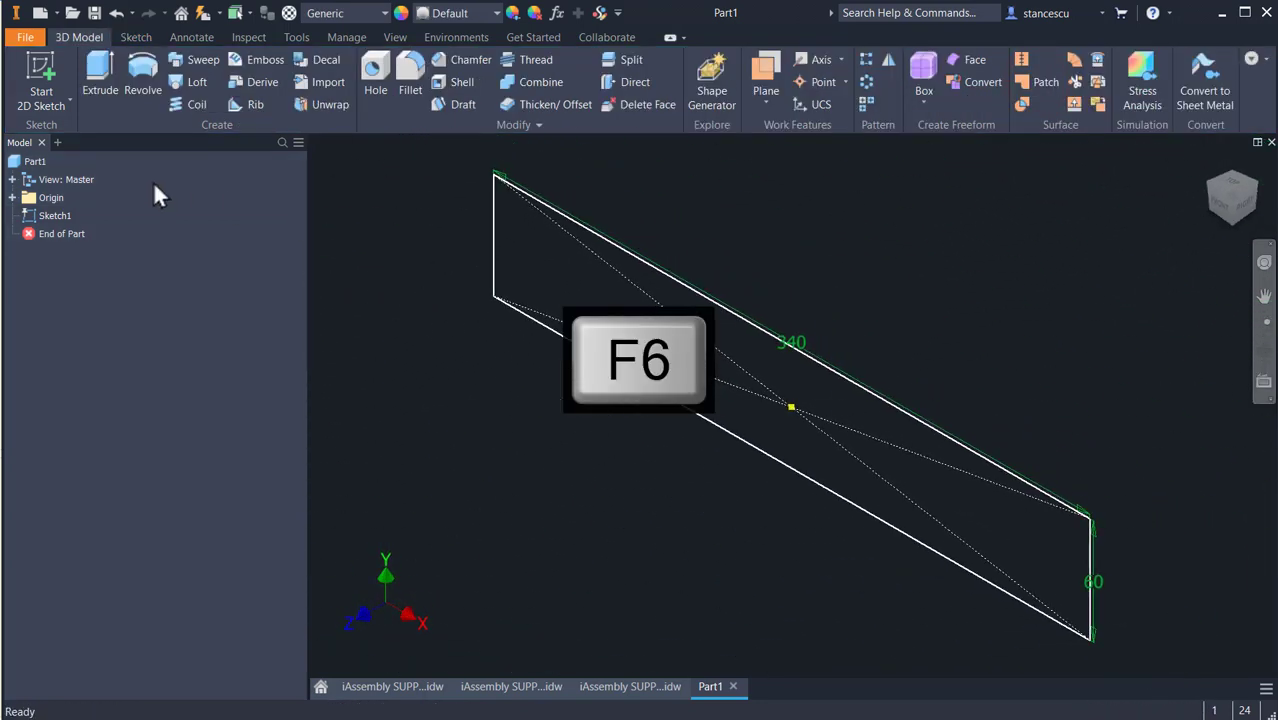
pyautogui.click(100, 88)
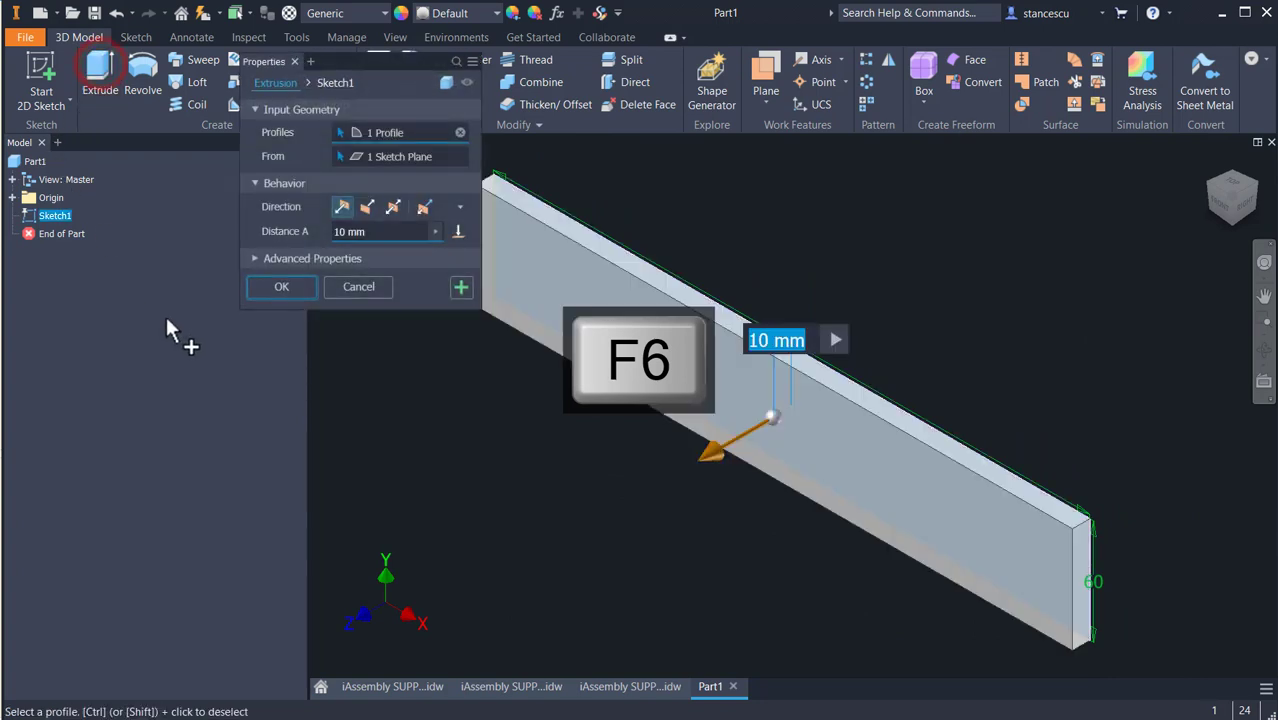
pyautogui.click(291, 289)
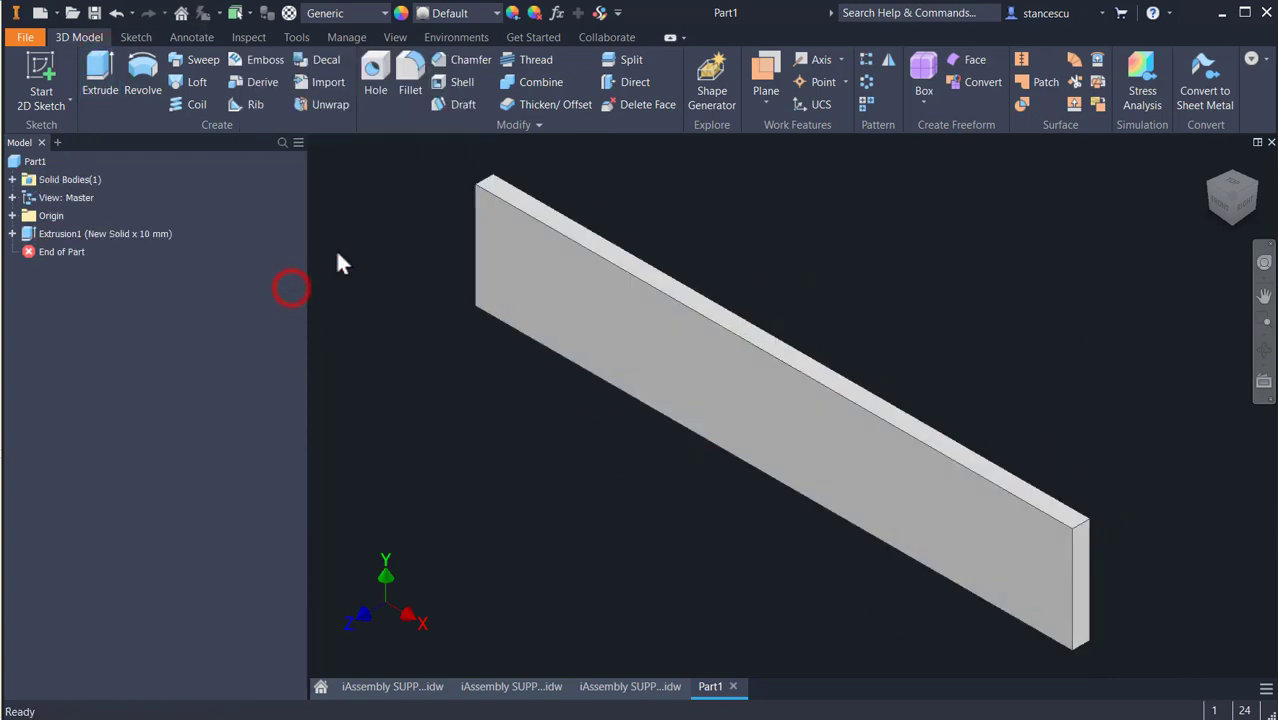
# - Chamfer the plate's four short corner edges with a distance of 12 mm
pyautogui.click(486, 183)
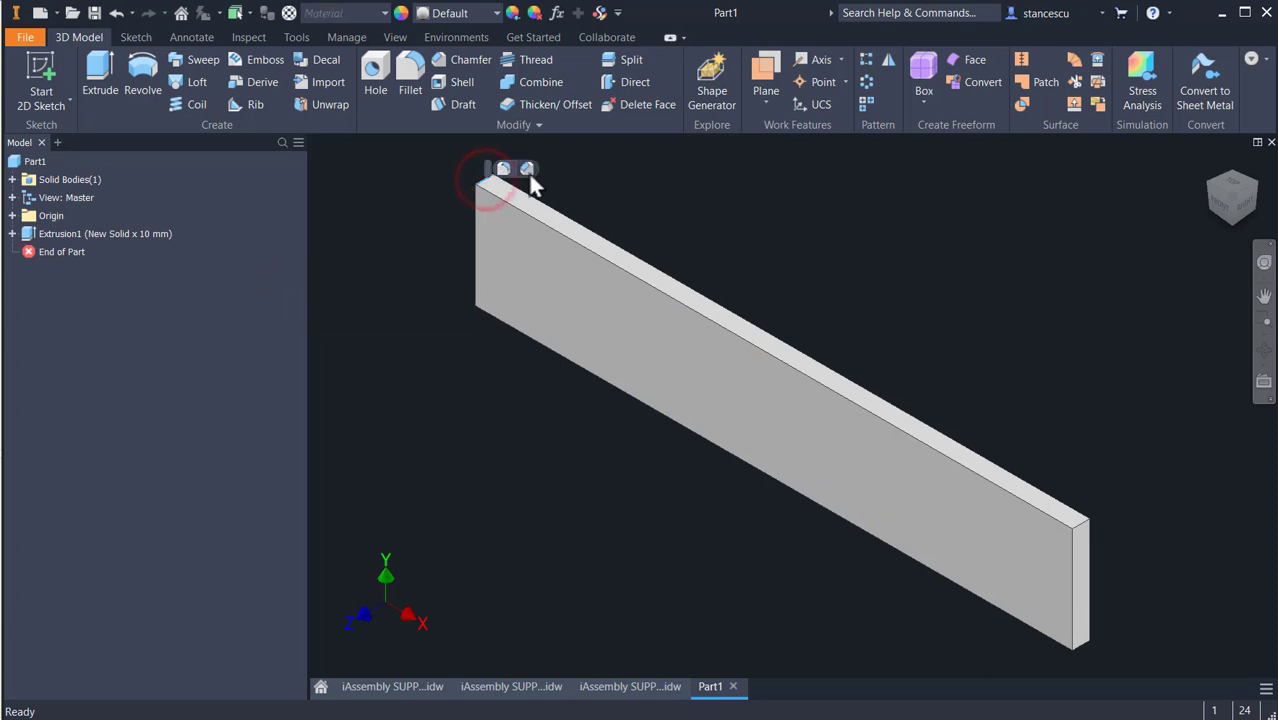
pyautogui.click(527, 169)
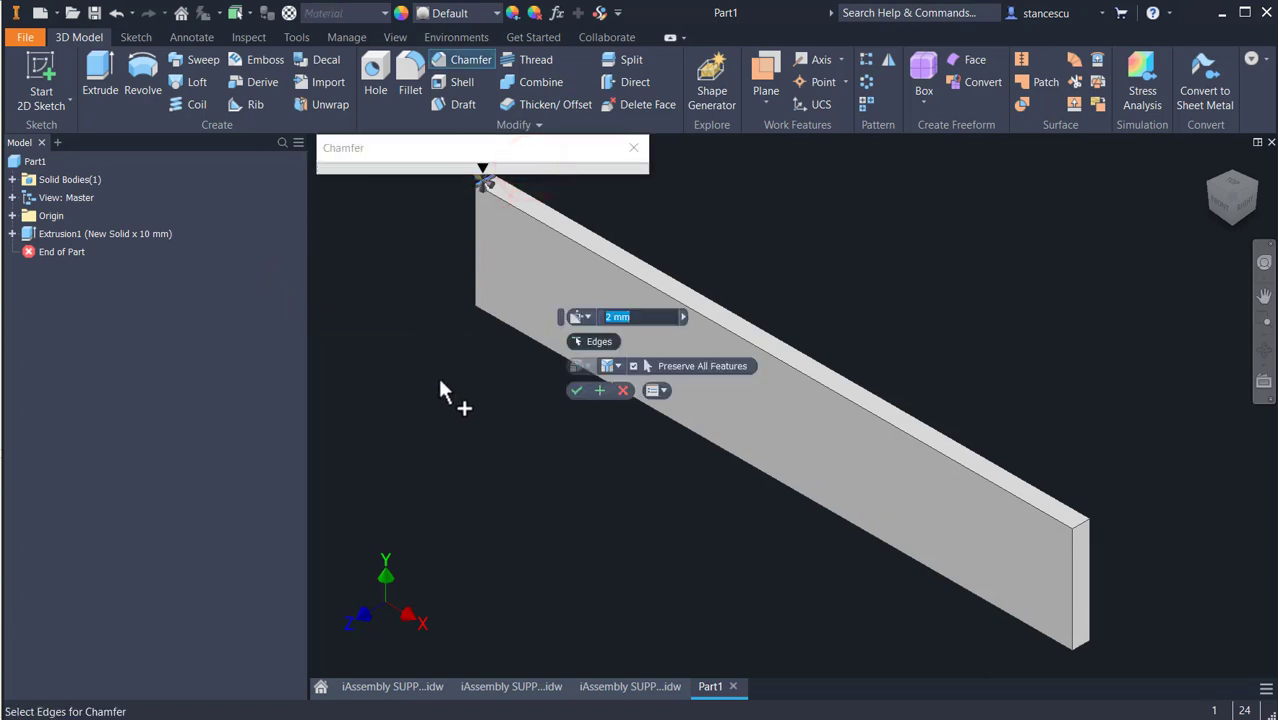
pyautogui.write('12')
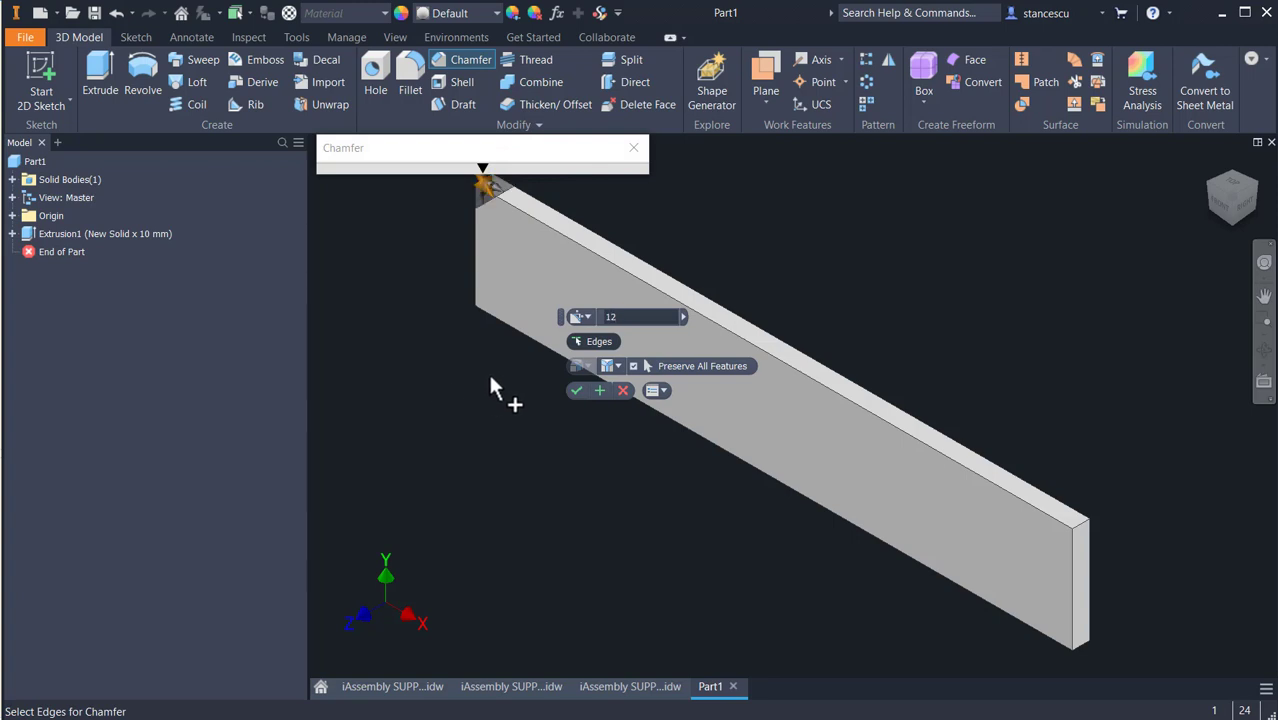
pyautogui.click(489, 298)
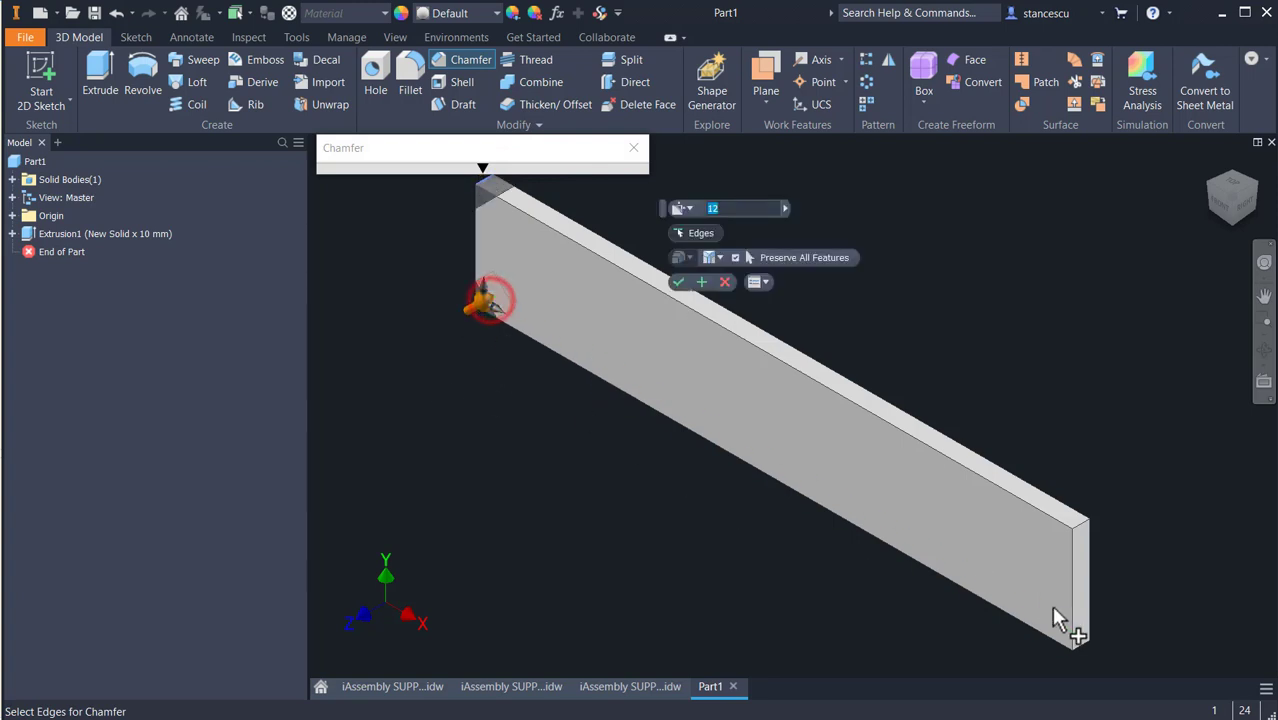
pyautogui.click(1076, 645)
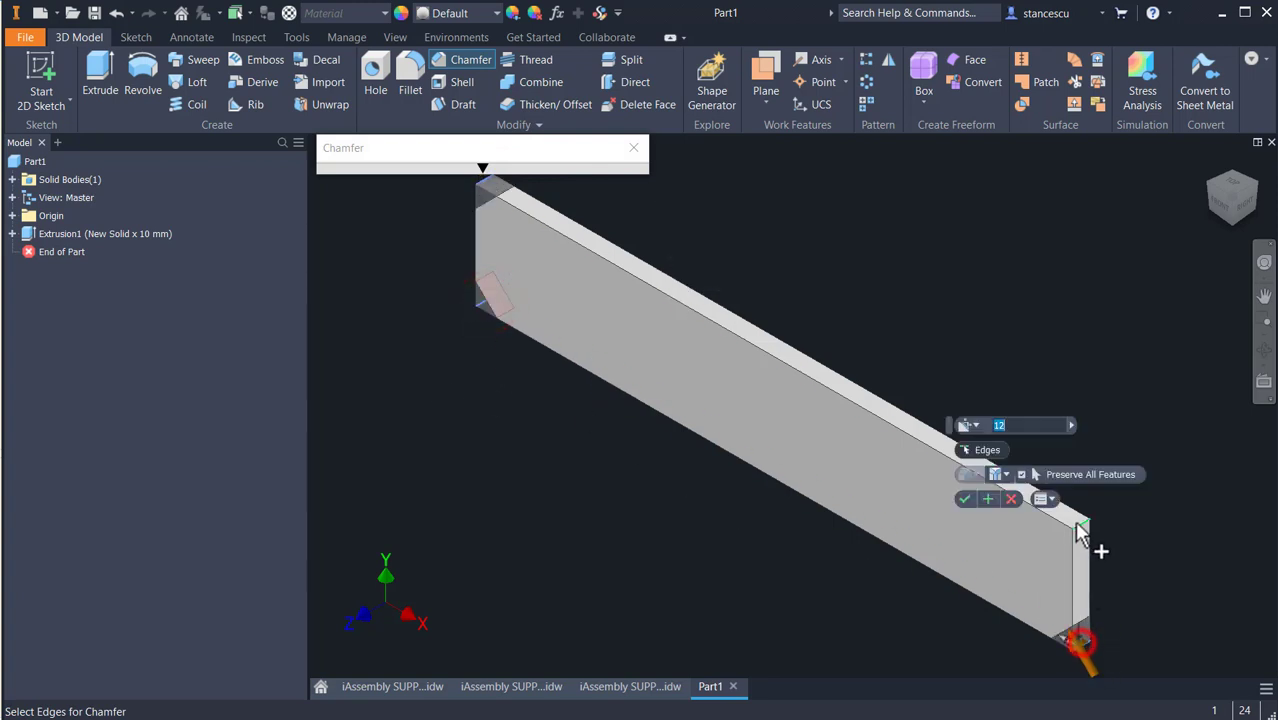
pyautogui.click(1083, 528)
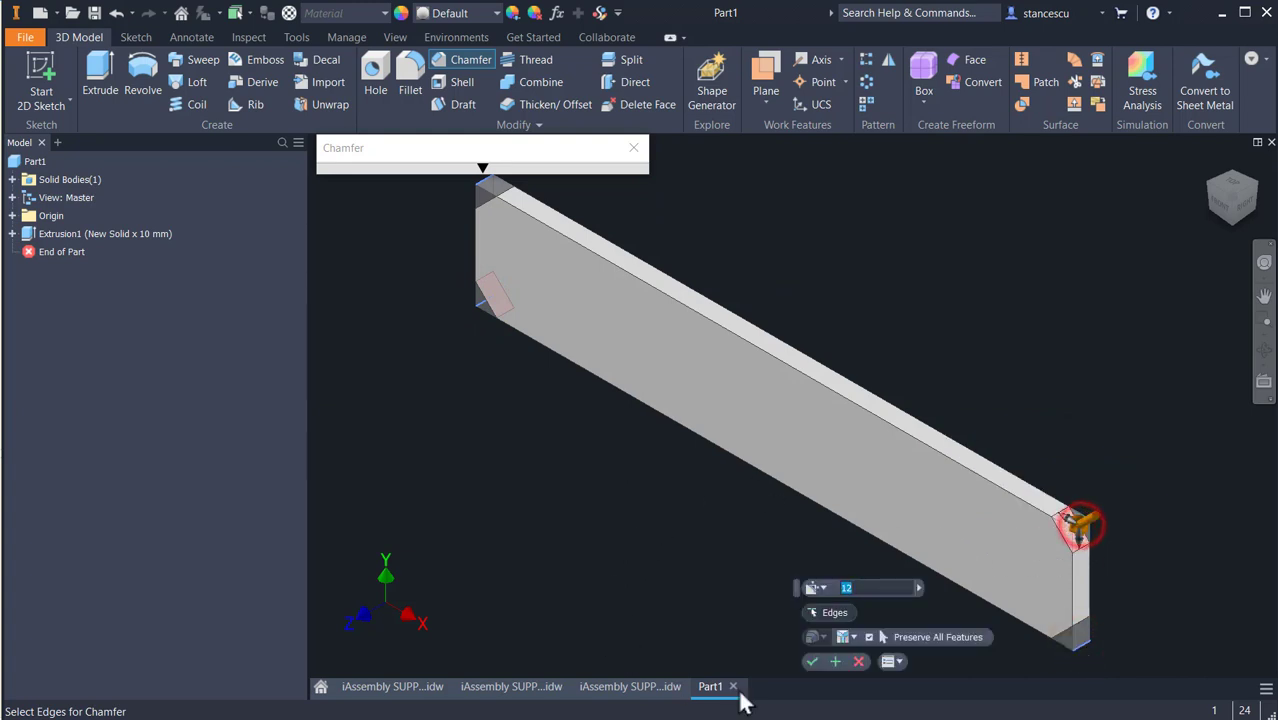
pyautogui.click(811, 661)
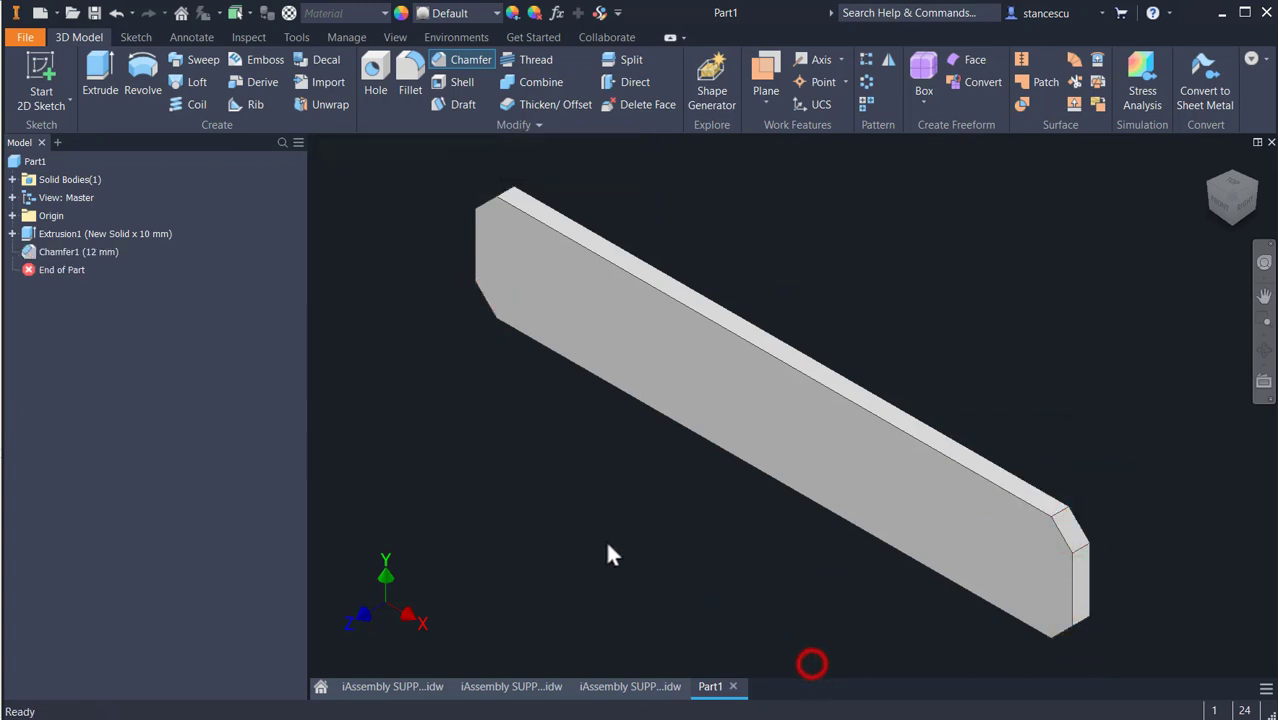
# - Assign the material Steel, Carbon from the Inventor Material Library to the plate
pyautogui.click(355, 14)
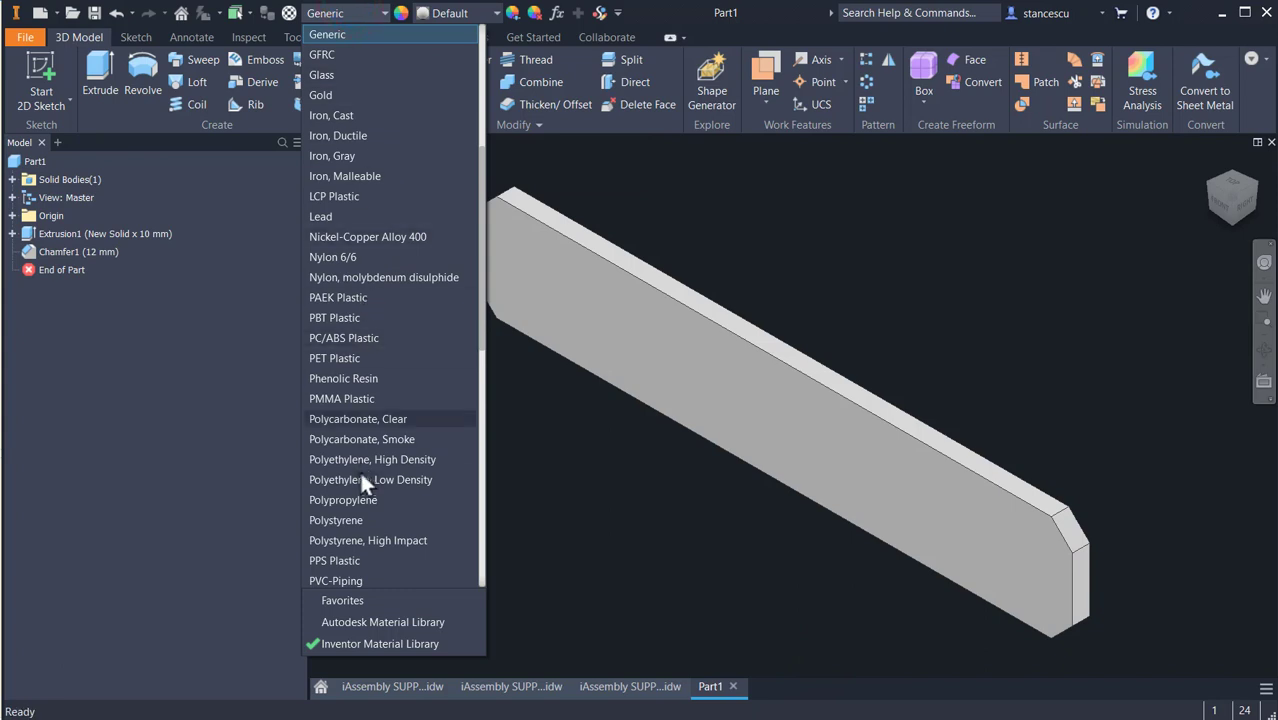
pyautogui.scroll(-7, 359, 472)
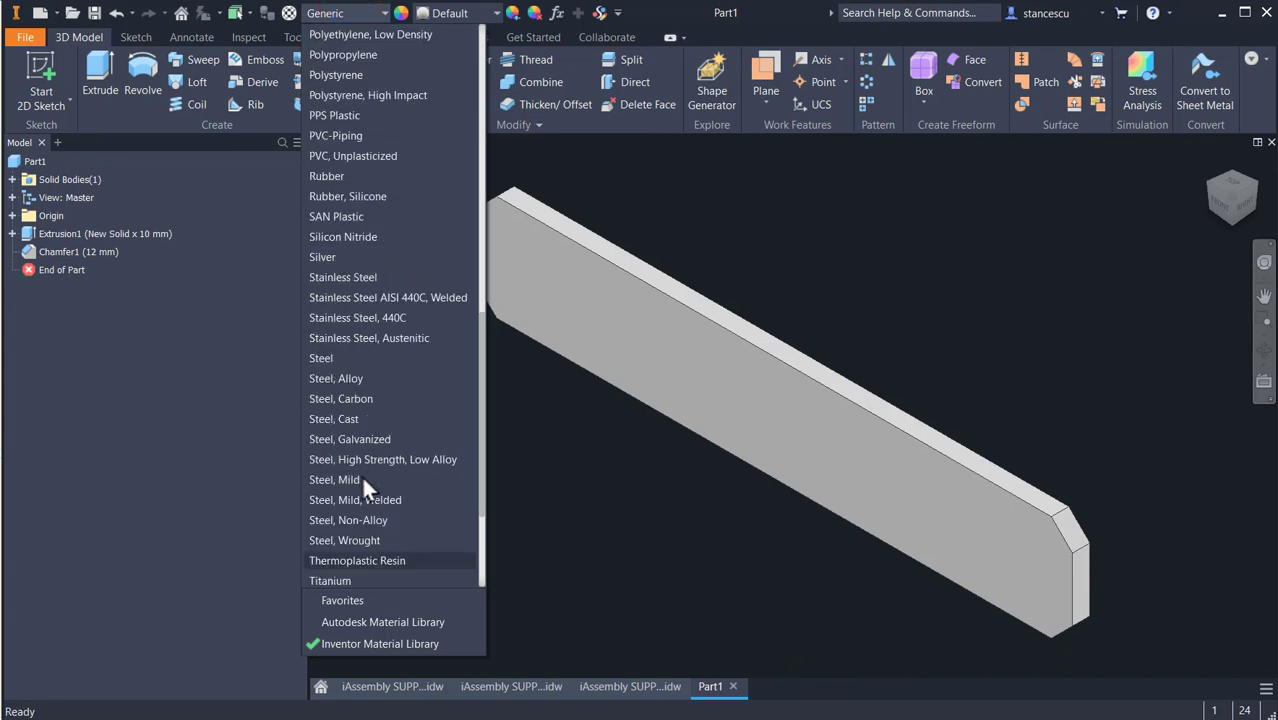
pyautogui.click(367, 396)
pyautogui.click(1037, 238)
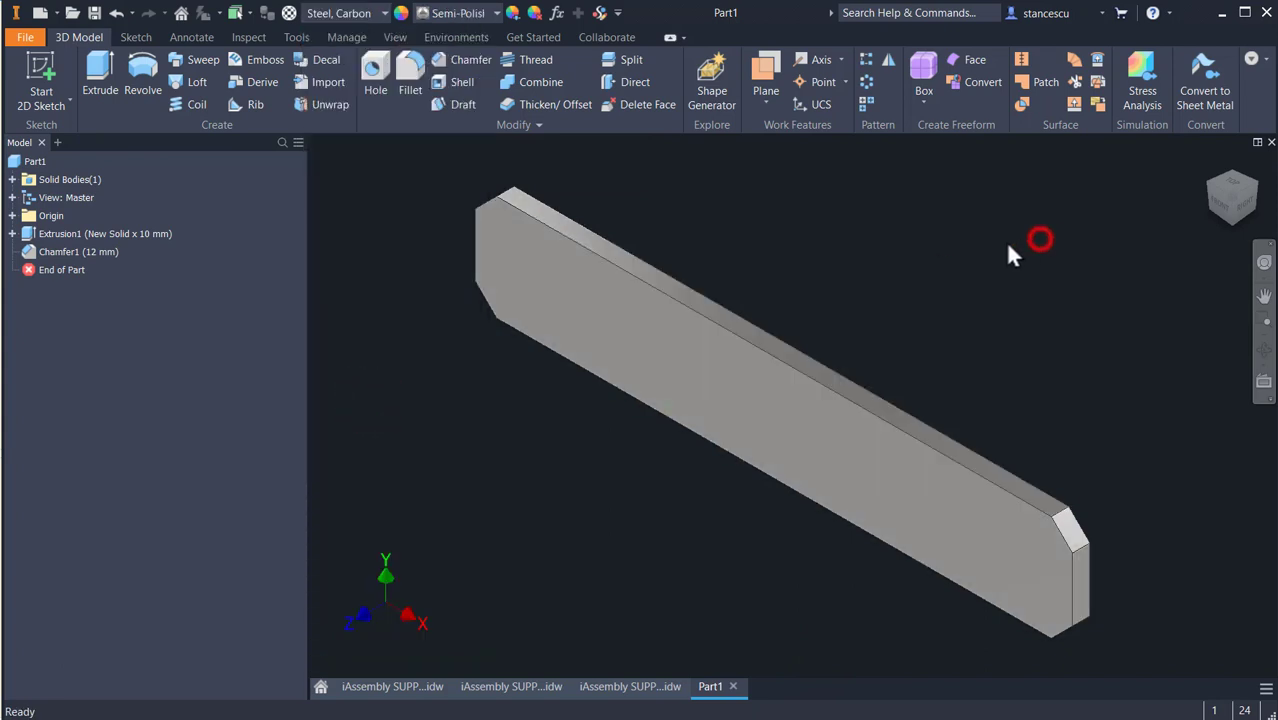
# - Save the part as BASE PLATE in the Tutorial Inventor - 146 iAssembly folder
pyautogui.hotkey('ctrl', 's')
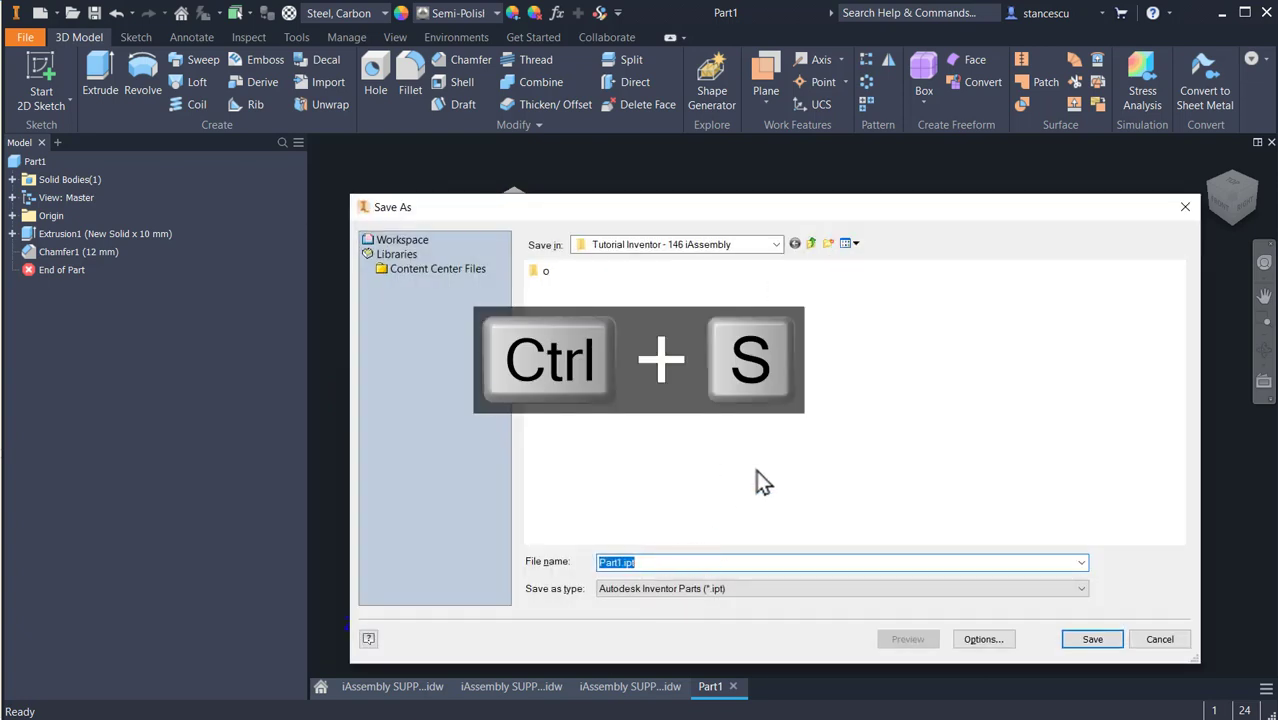
pyautogui.write('BASE PLATE')
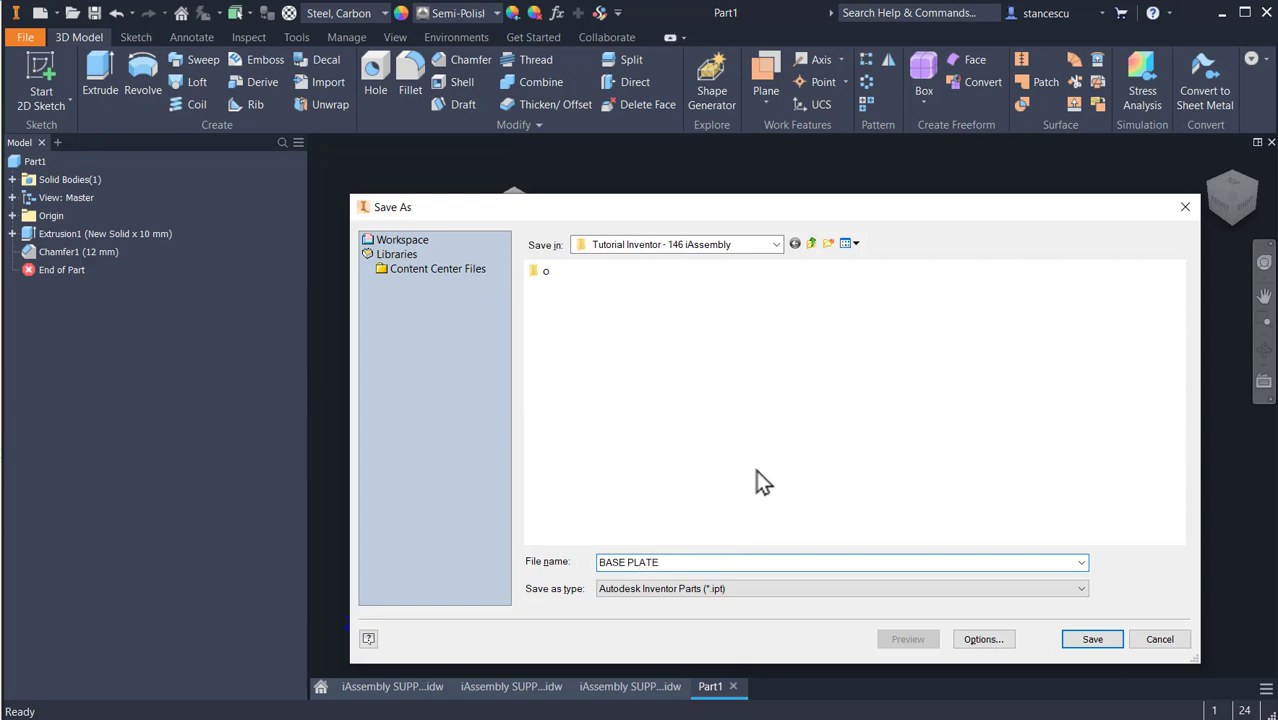
pyautogui.click(1090, 639)
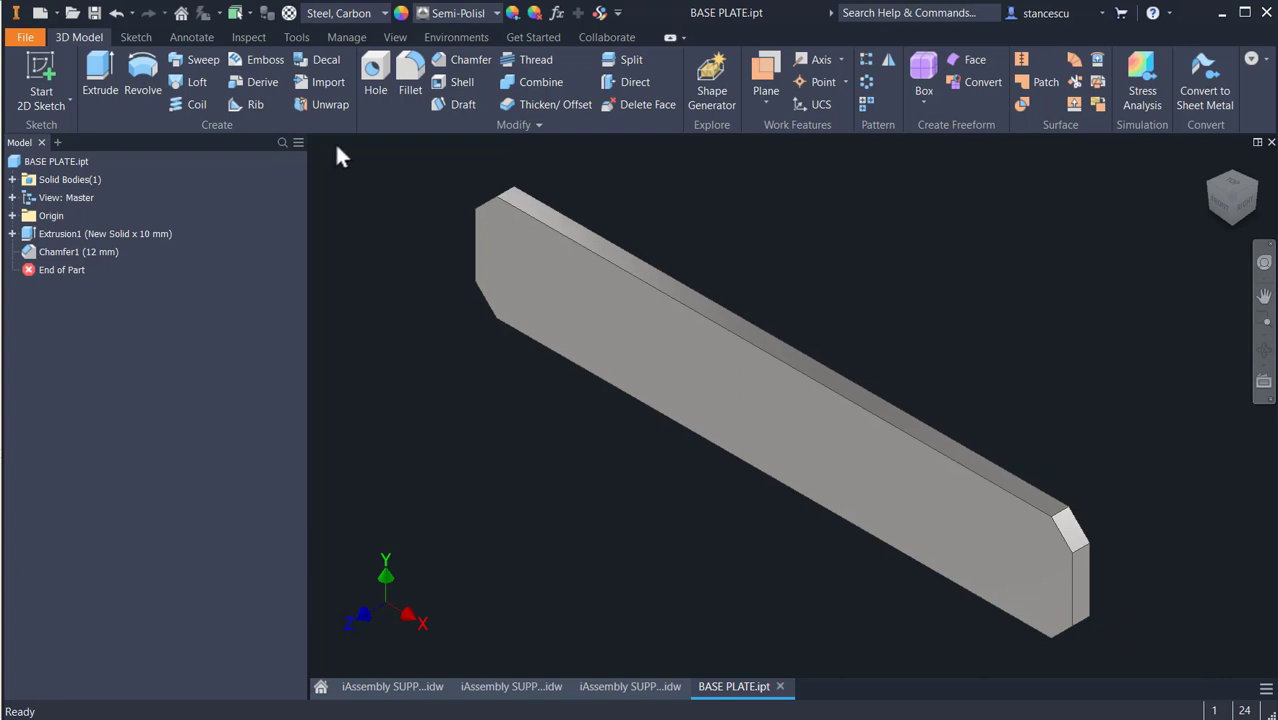
pyautogui.click(341, 37)
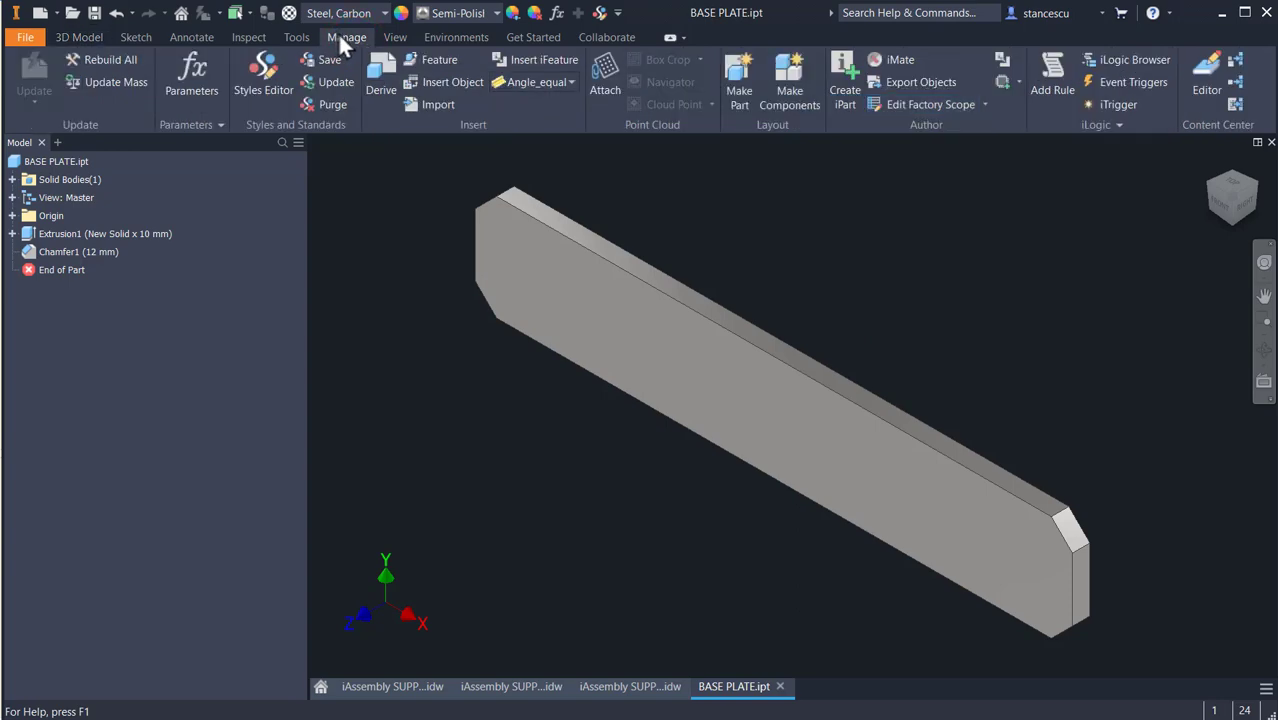
pyautogui.click(845, 66)
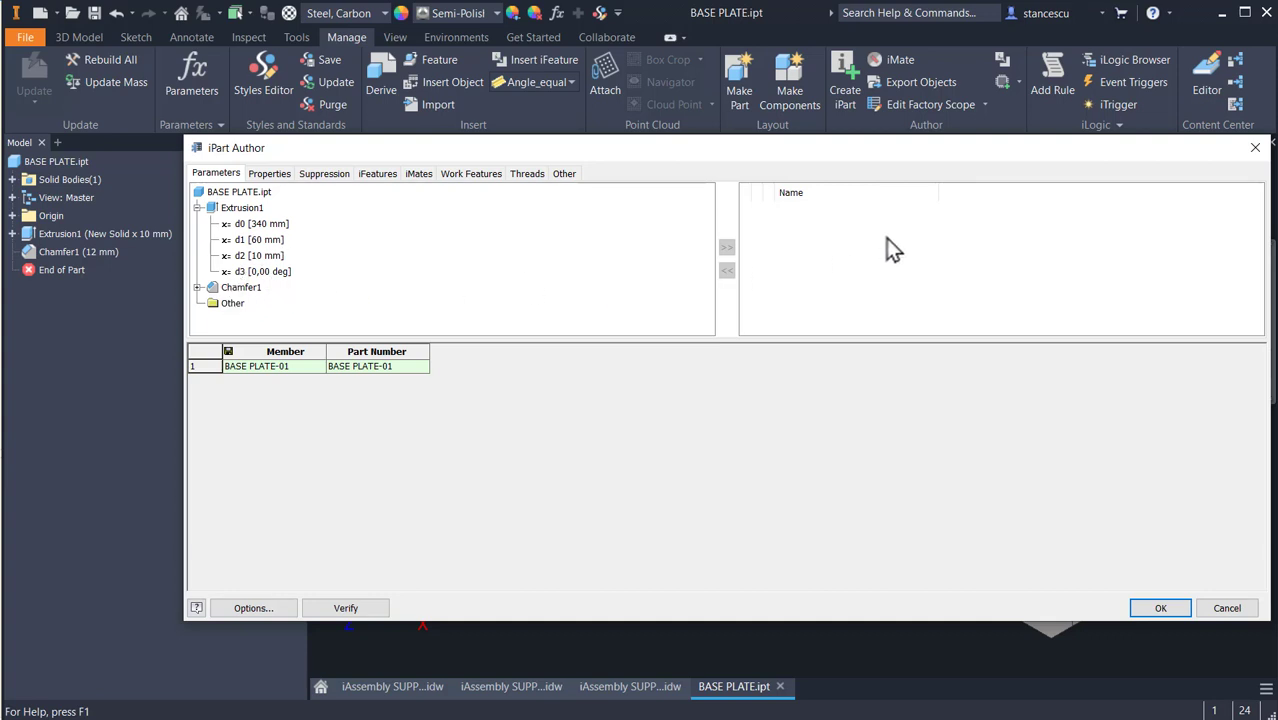
pyautogui.click(1256, 148)
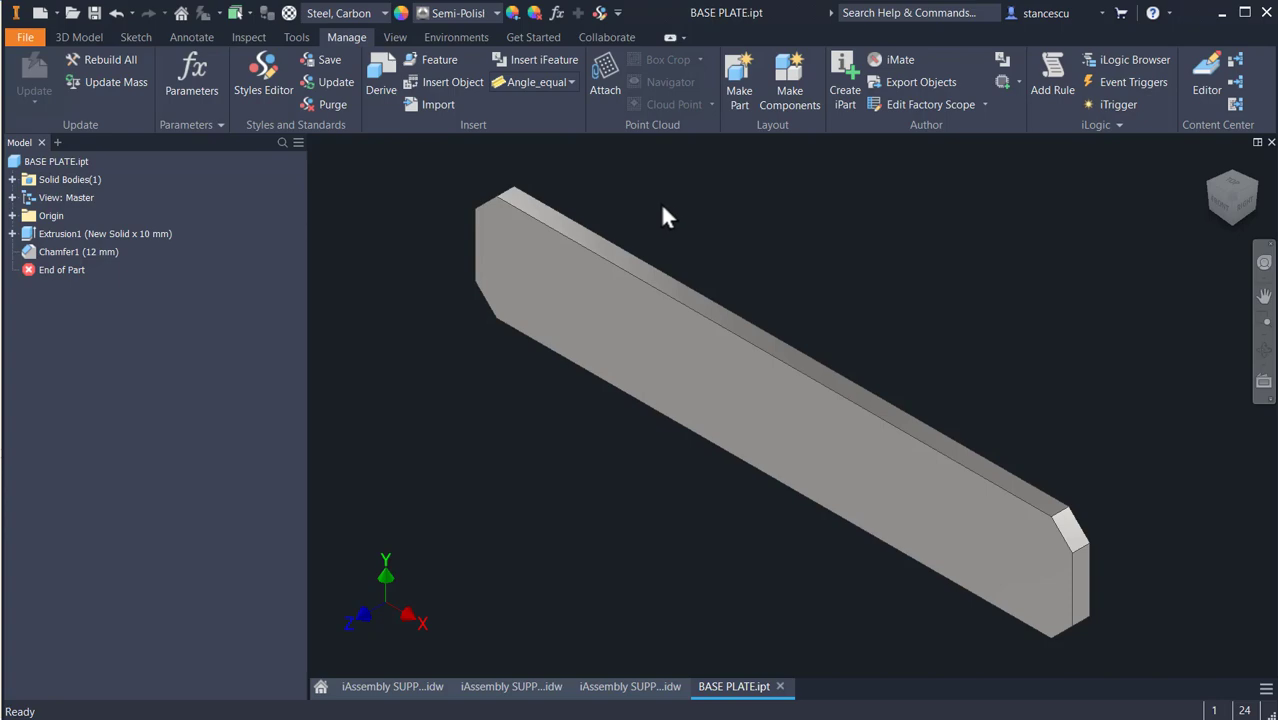
# - Open the parameter table and try to rename the plate's 340 mm length parameter as H
pyautogui.click(557, 12)
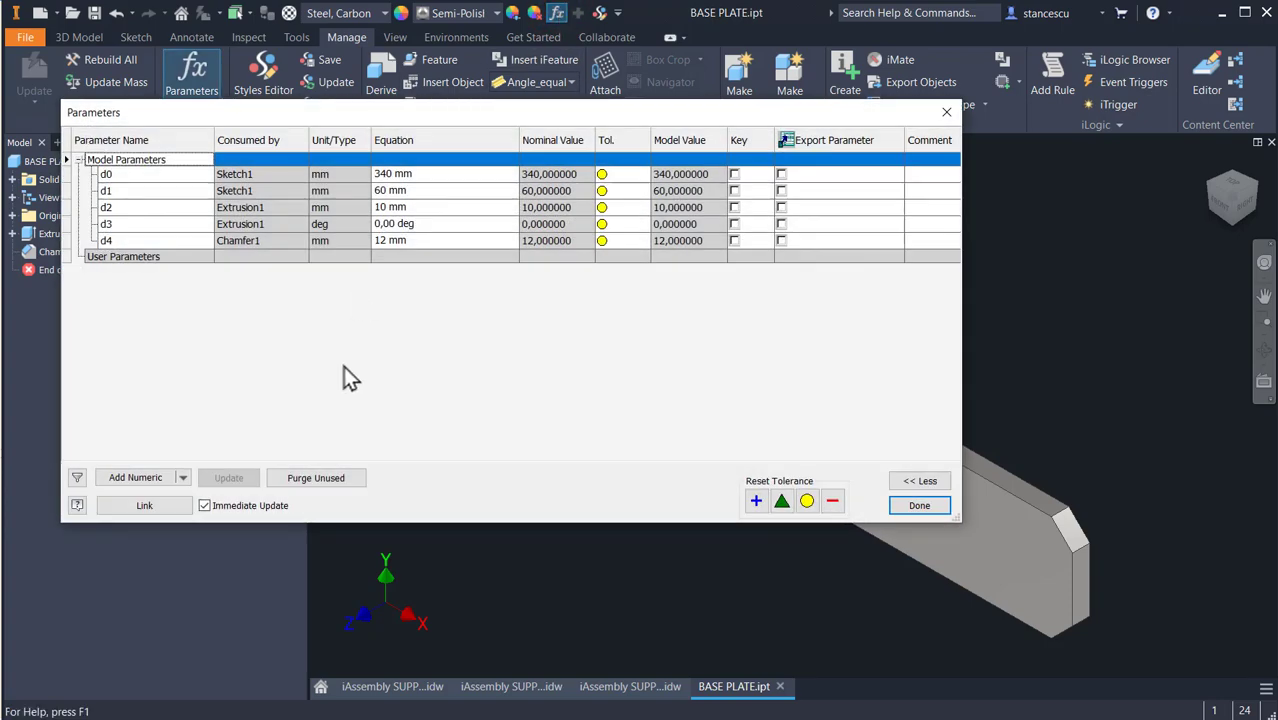
pyautogui.click(126, 176)
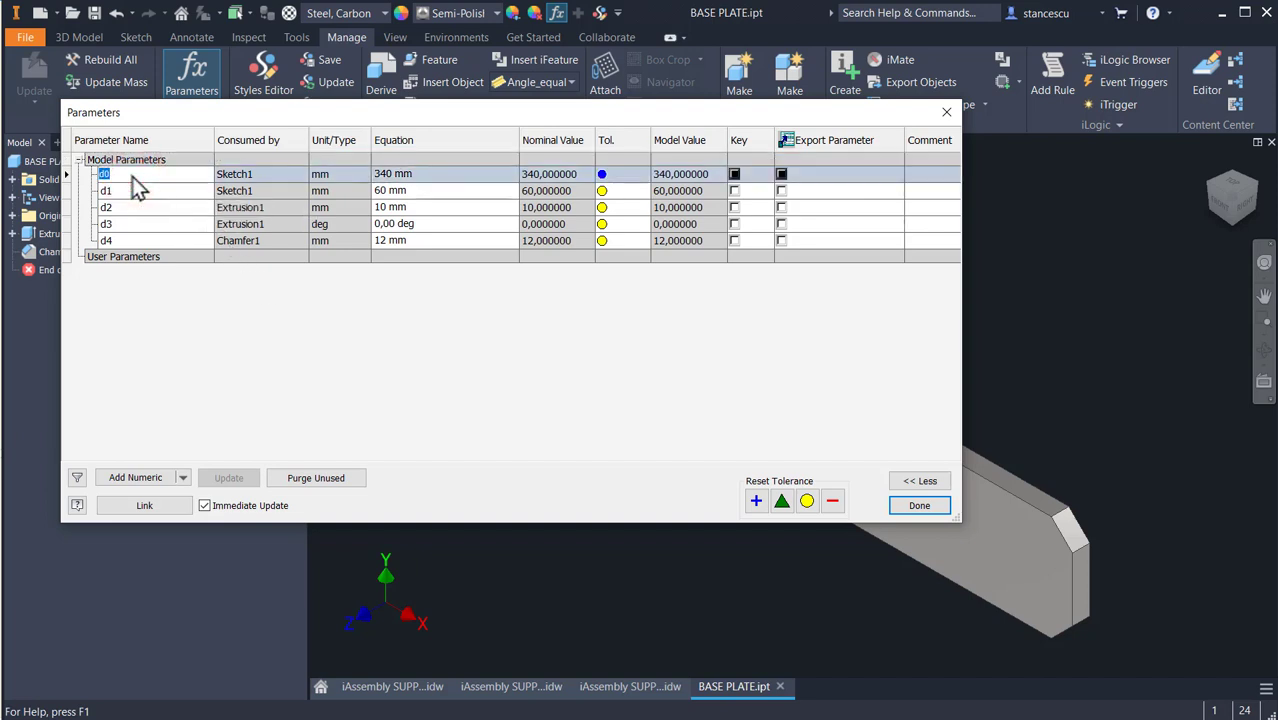
pyautogui.write('H')
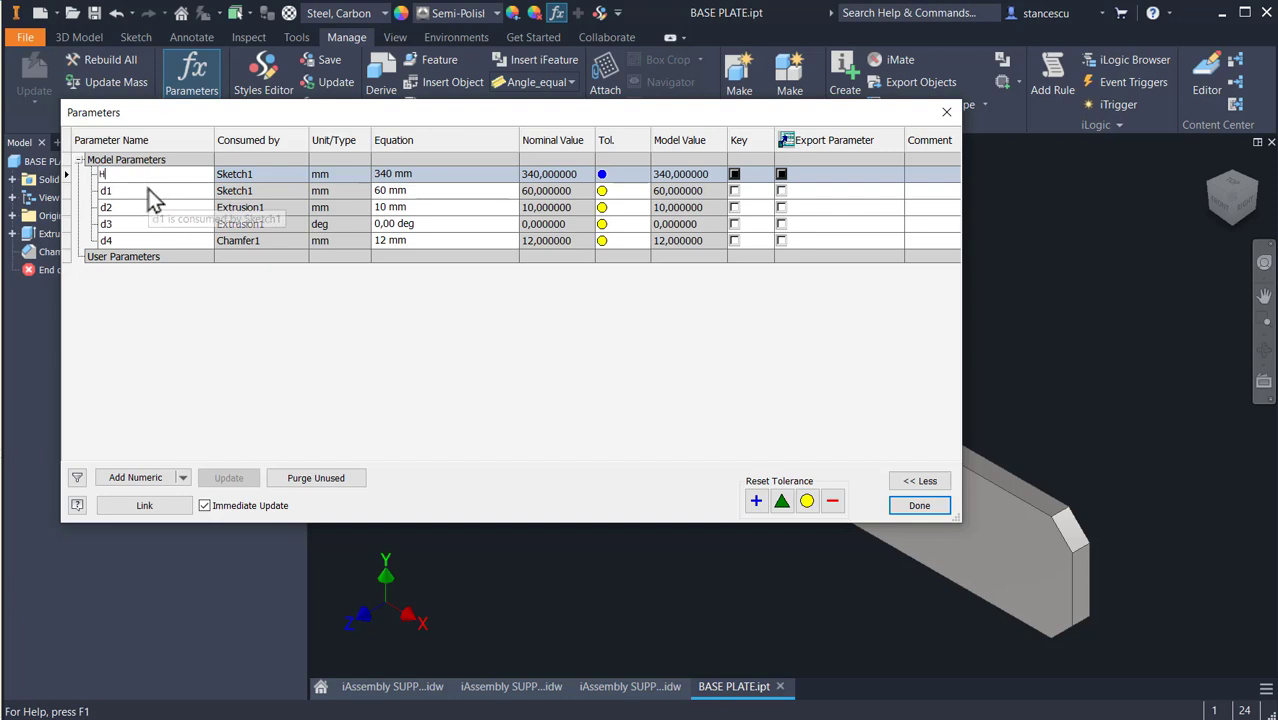
pyautogui.click(150, 190)
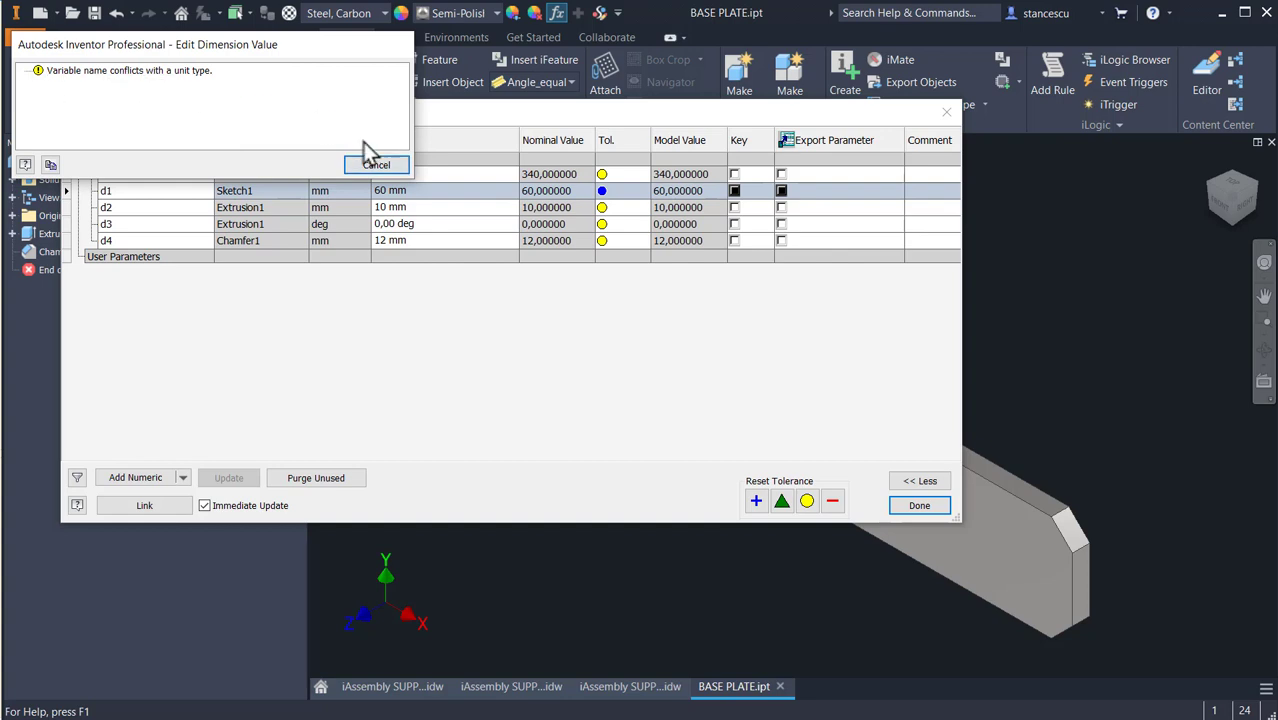
pyautogui.click(377, 166)
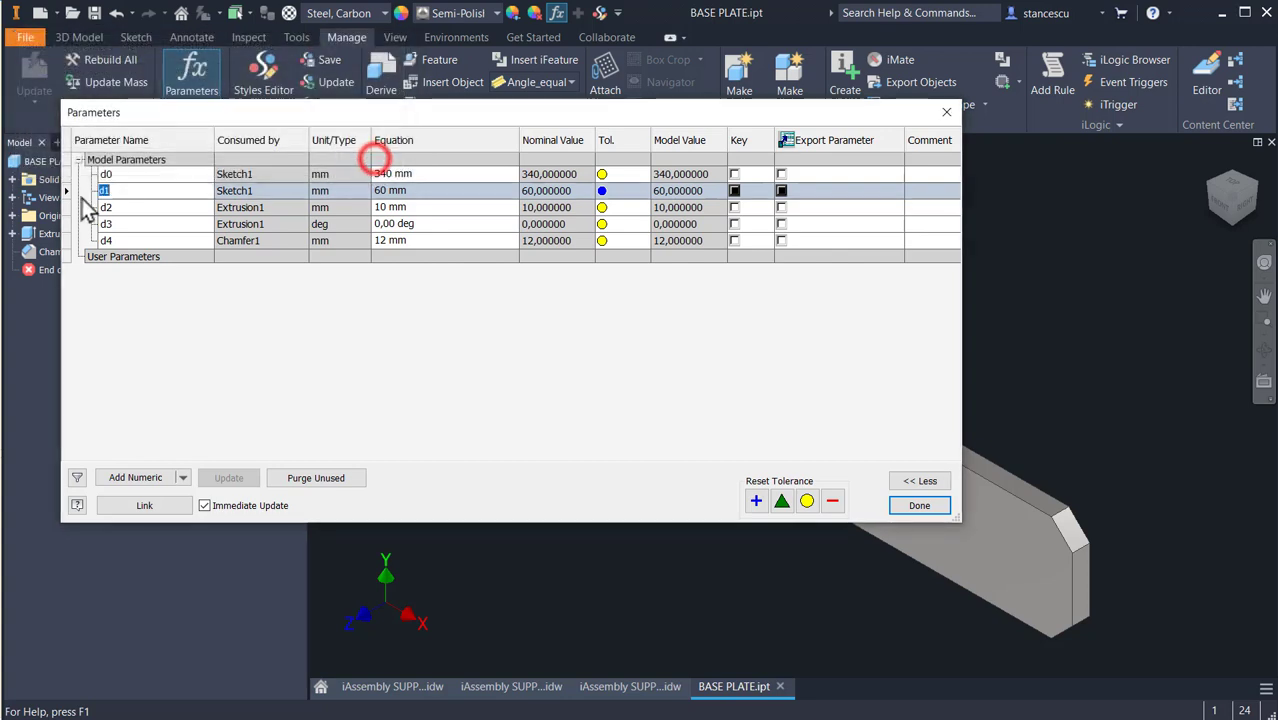
# - Rename the 340 mm length parameter as H_s and the 60 mm width parameter as J_s, and close the parameter table
pyautogui.click(131, 173)
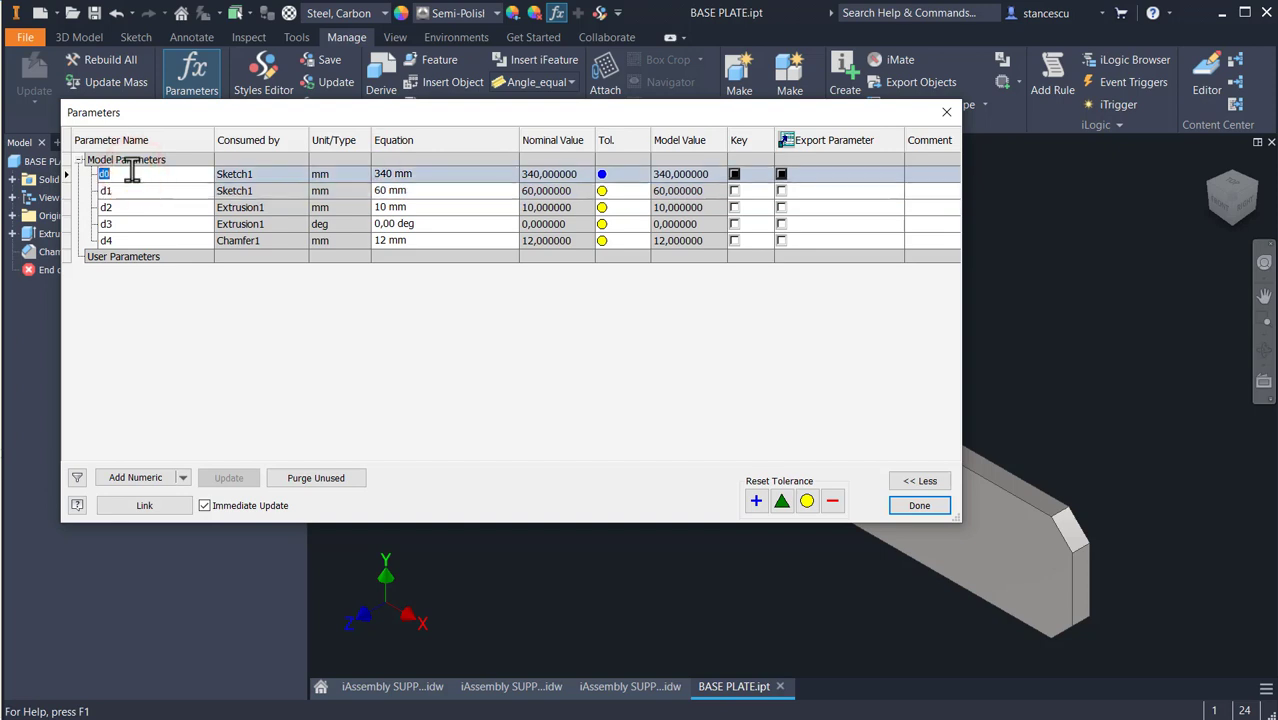
pyautogui.write('H_')
pyautogui.write('s')
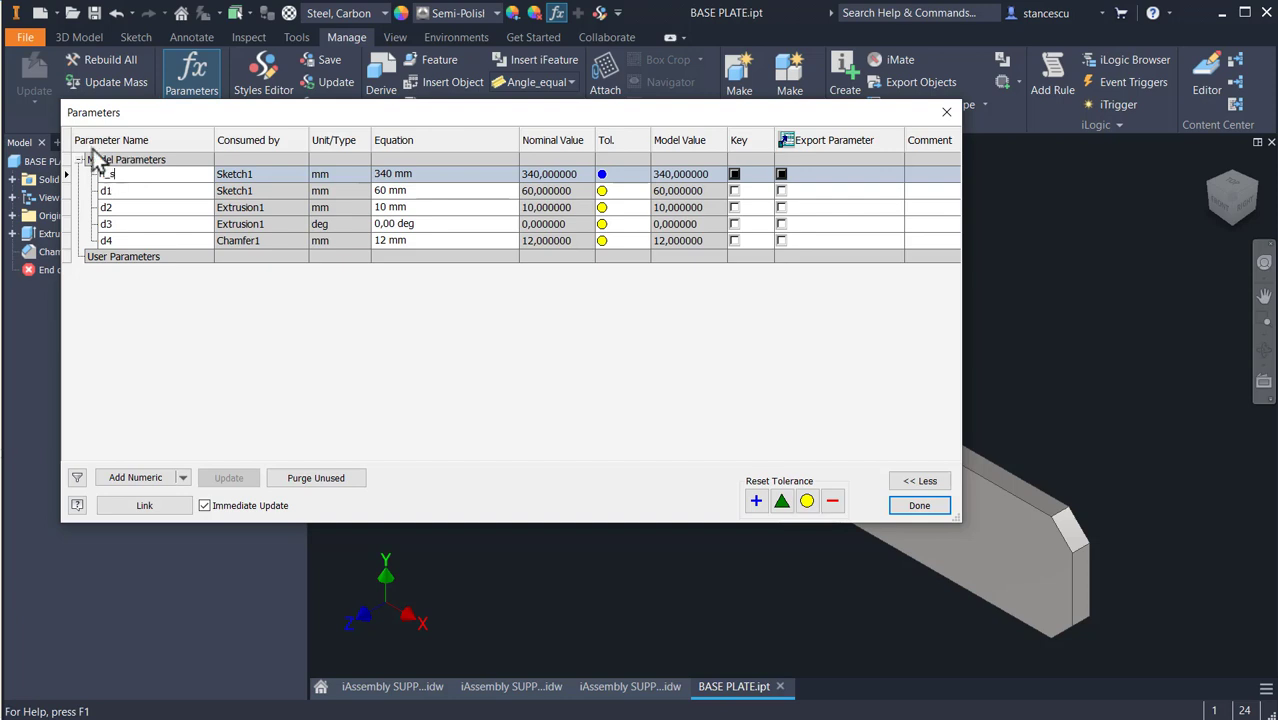
pyautogui.click(131, 190)
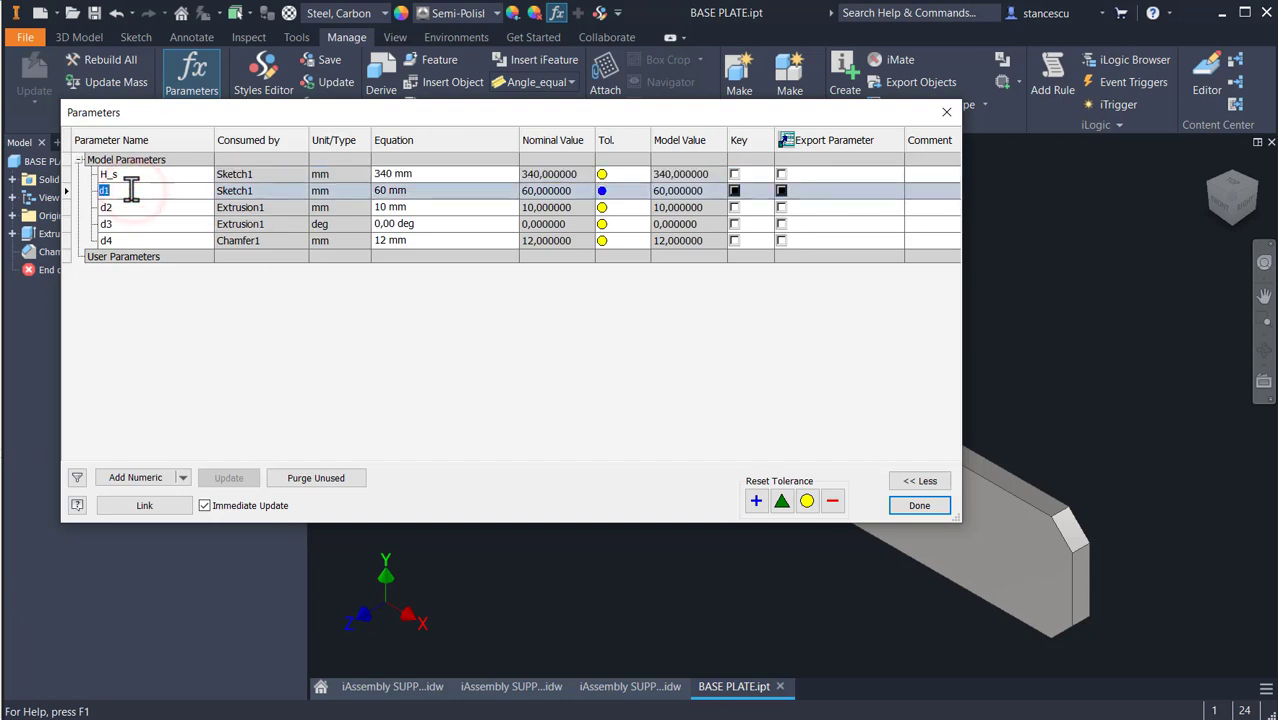
pyautogui.write('J_s')
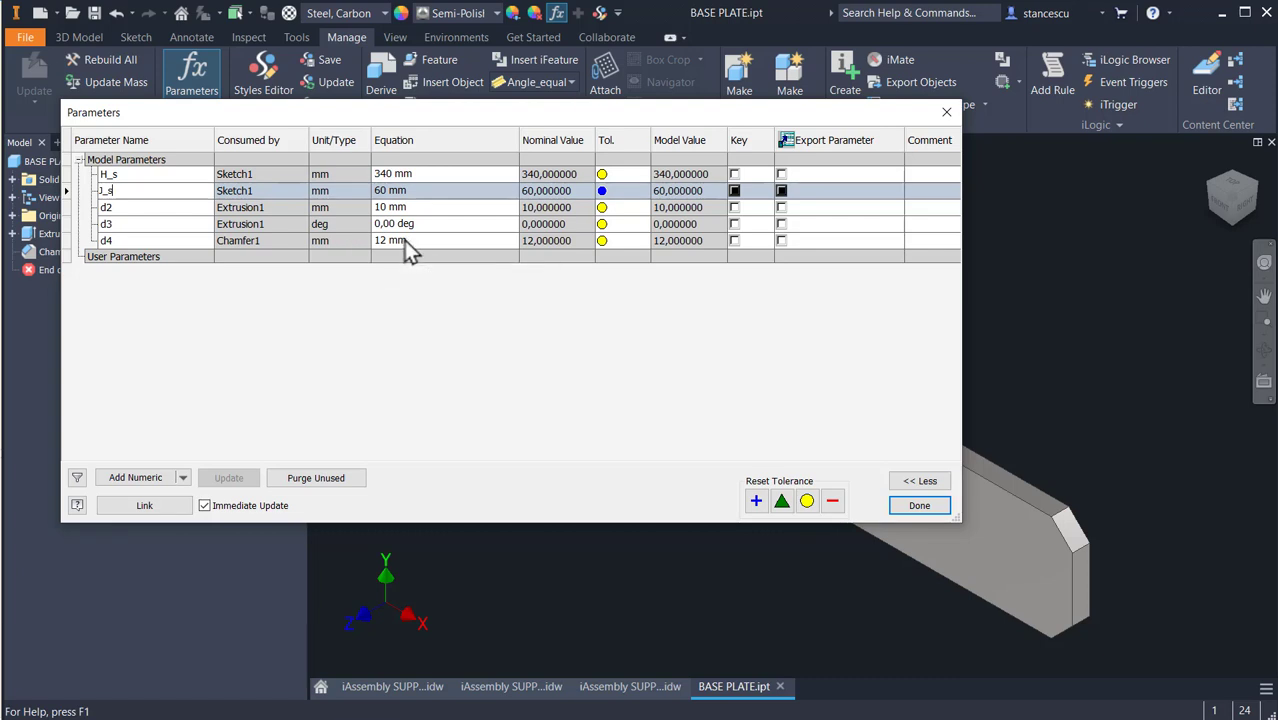
pyautogui.click(905, 507)
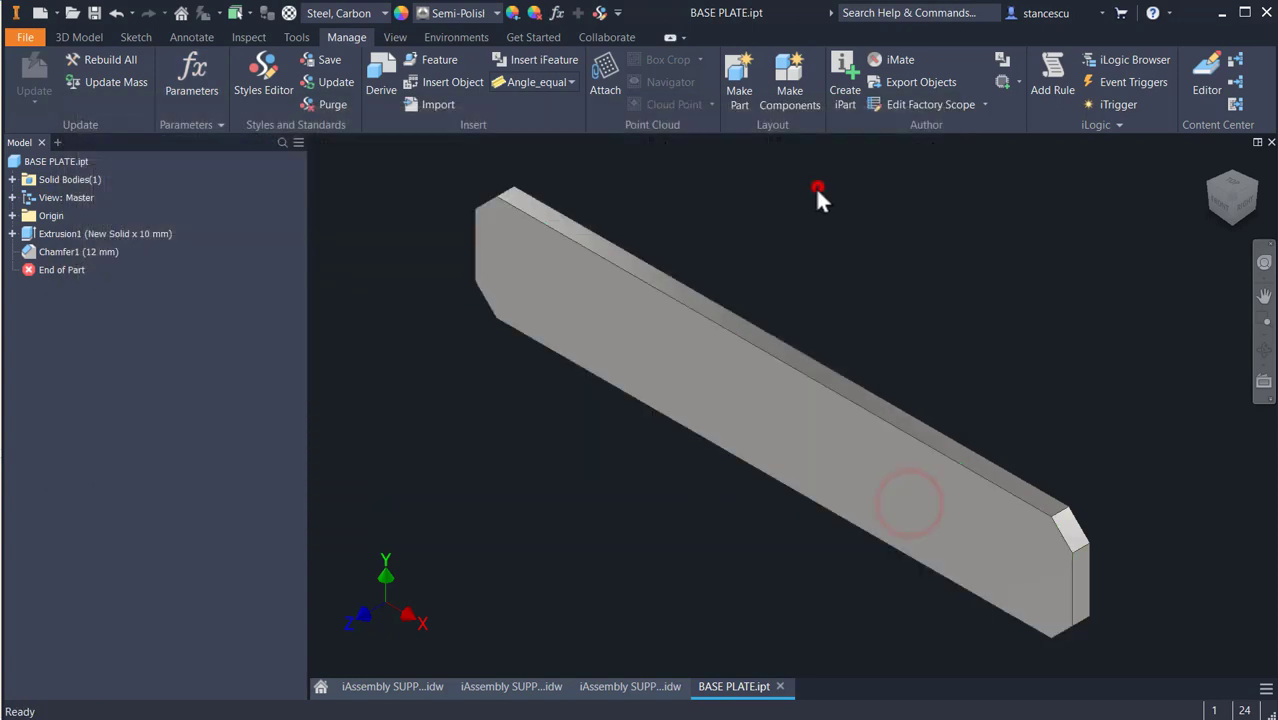
# - Start creating an iPart from the base plate and insert two additional member rows into its table
pyautogui.click(848, 75)
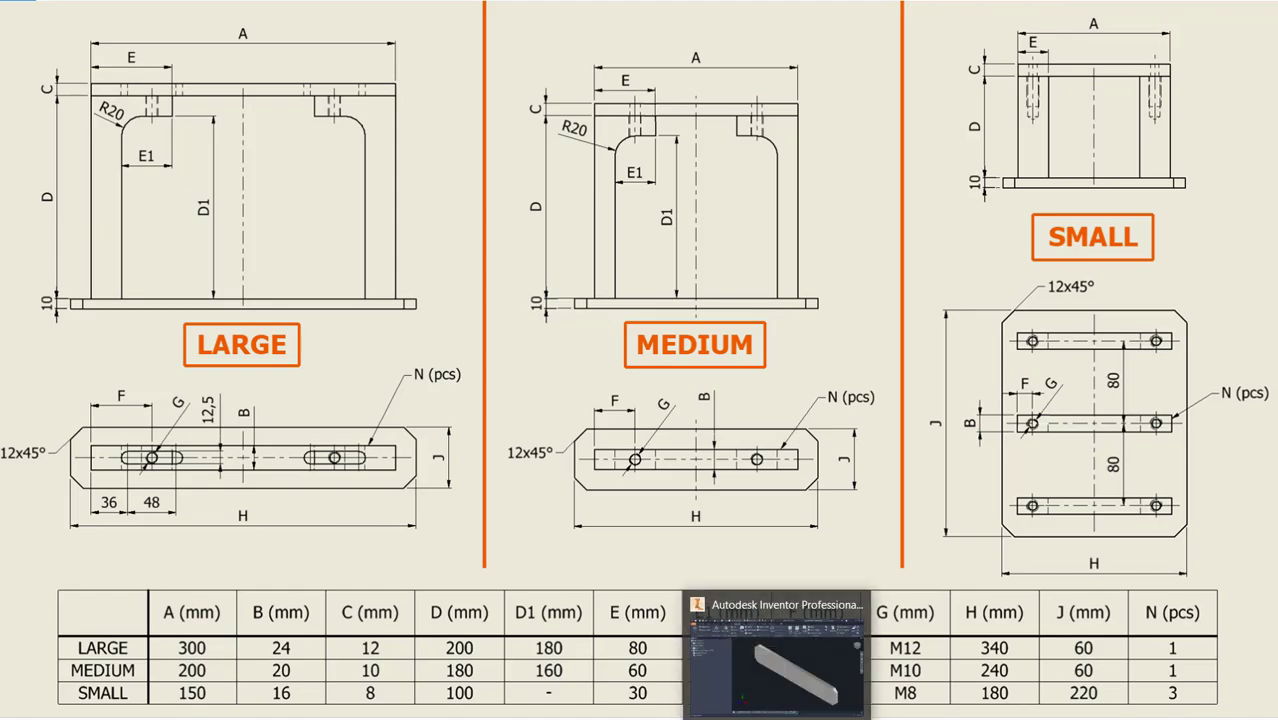
pyautogui.click(777, 718)
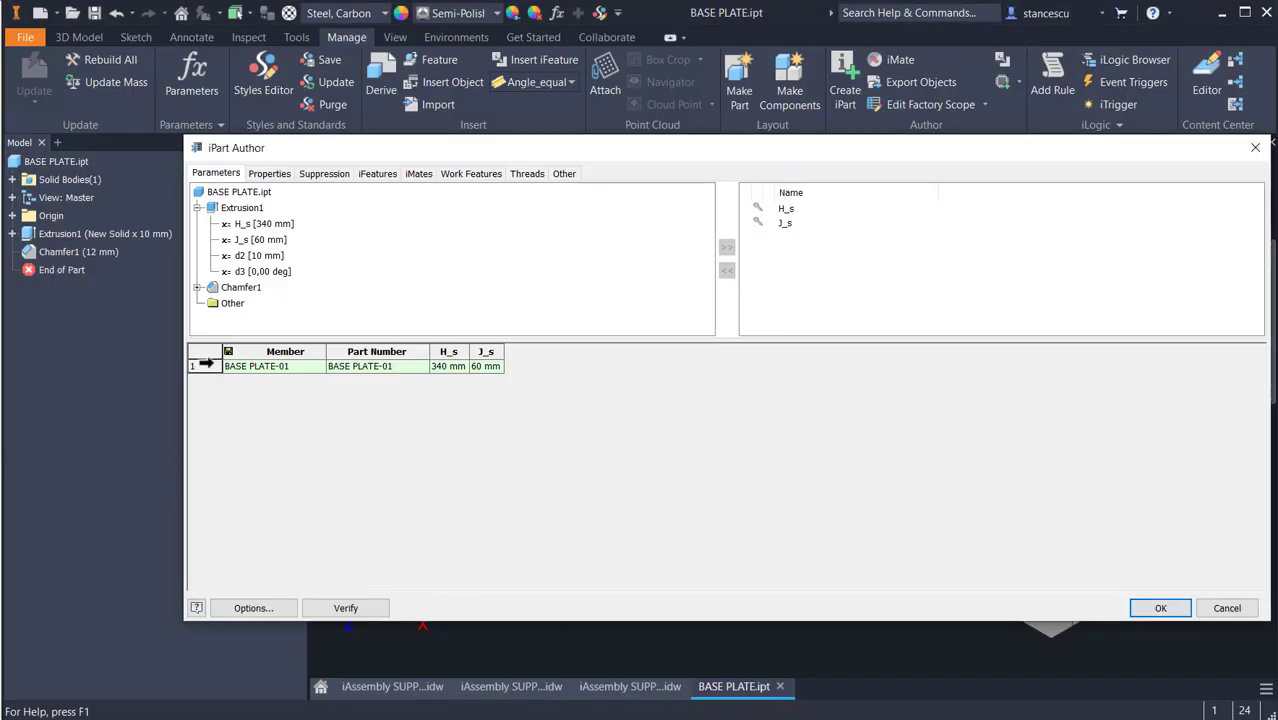
pyautogui.rightClick(204, 366)
pyautogui.click(235, 382)
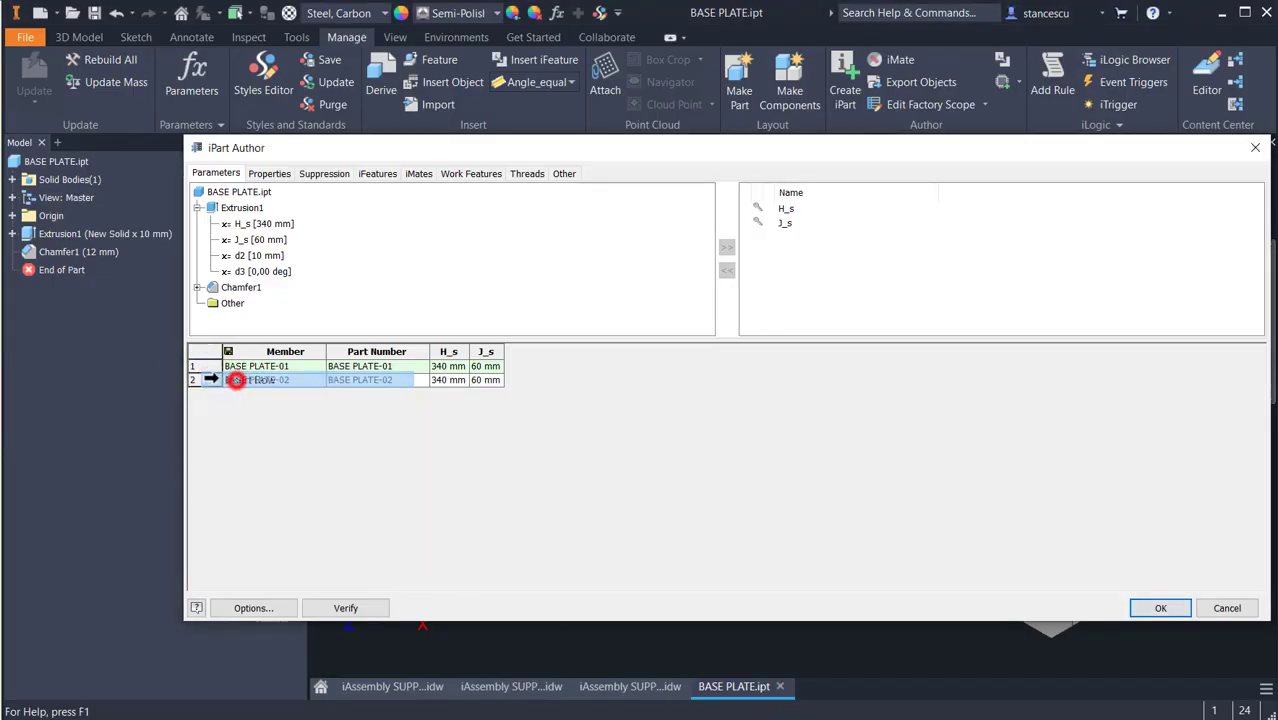
pyautogui.rightClick(214, 380)
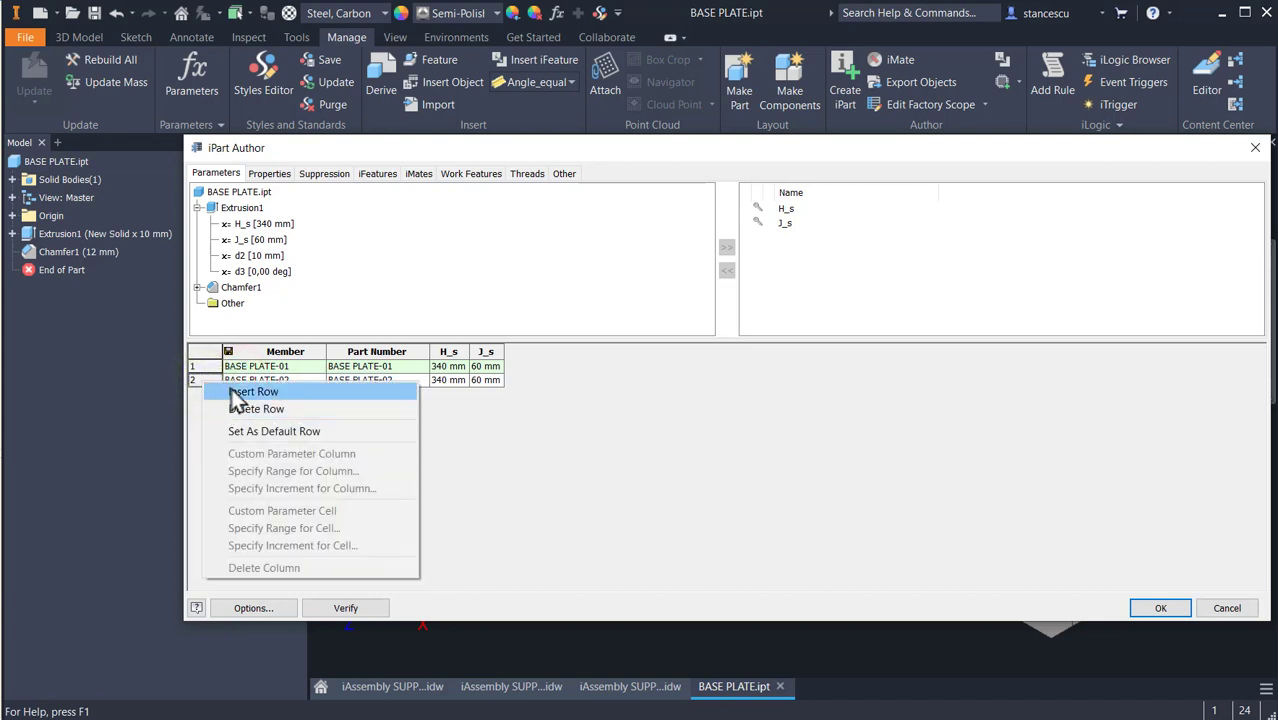
pyautogui.click(232, 392)
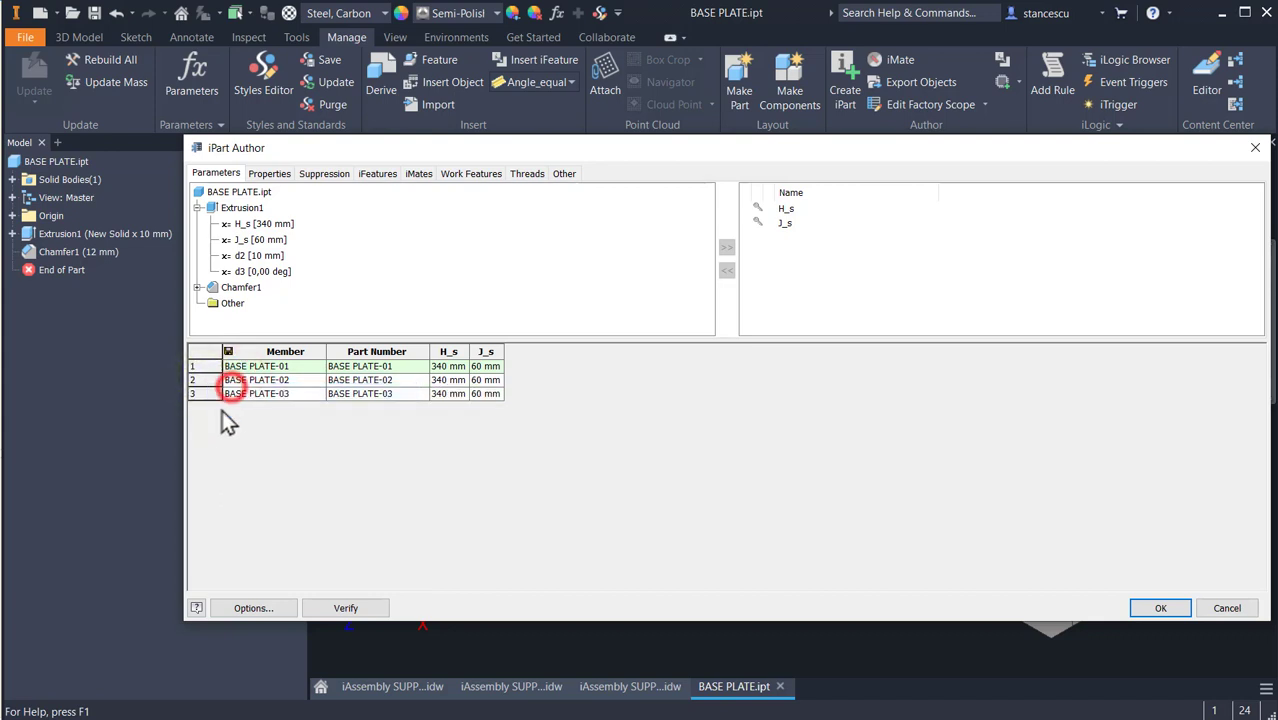
# - Set H_s to 240 mm for BASE PLATE-02 and 180 mm for BASE PLATE-03, set BASE PLATE-03's J_s to 220 mm, and create the iPart
pyautogui.click(449, 381)
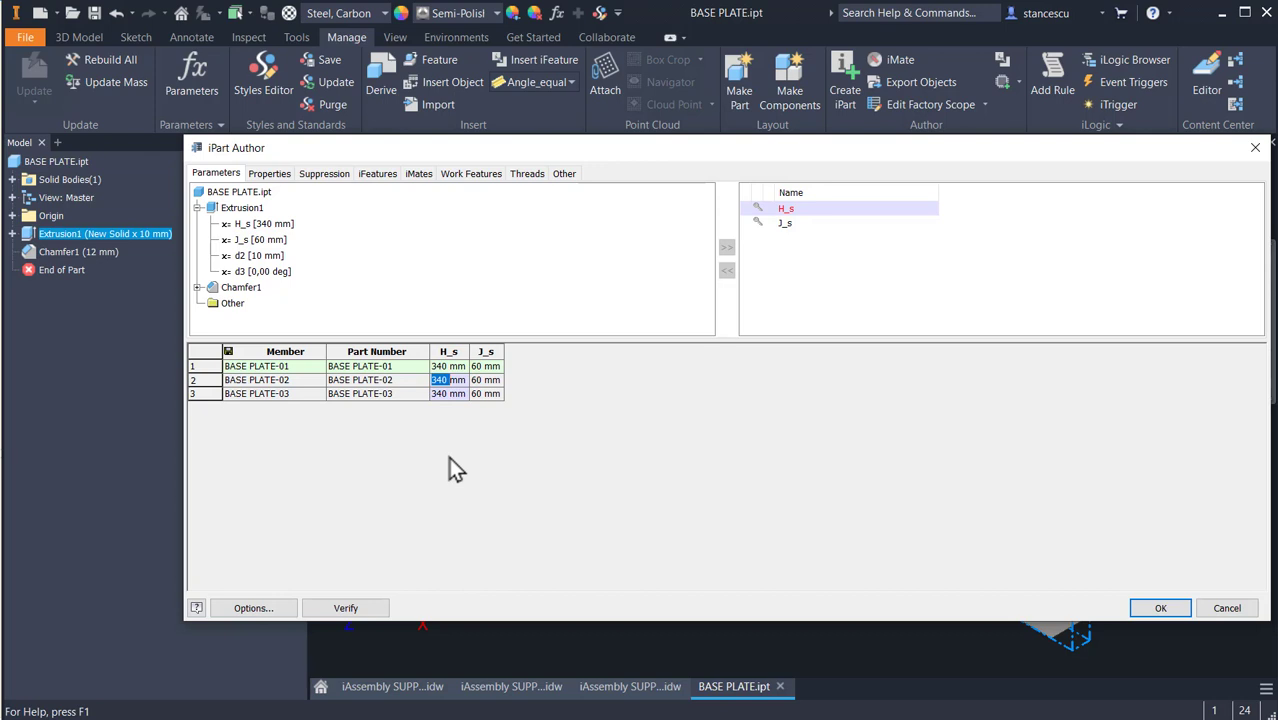
pyautogui.write('240')
pyautogui.doubleClick(439, 393)
pyautogui.press('Tab')
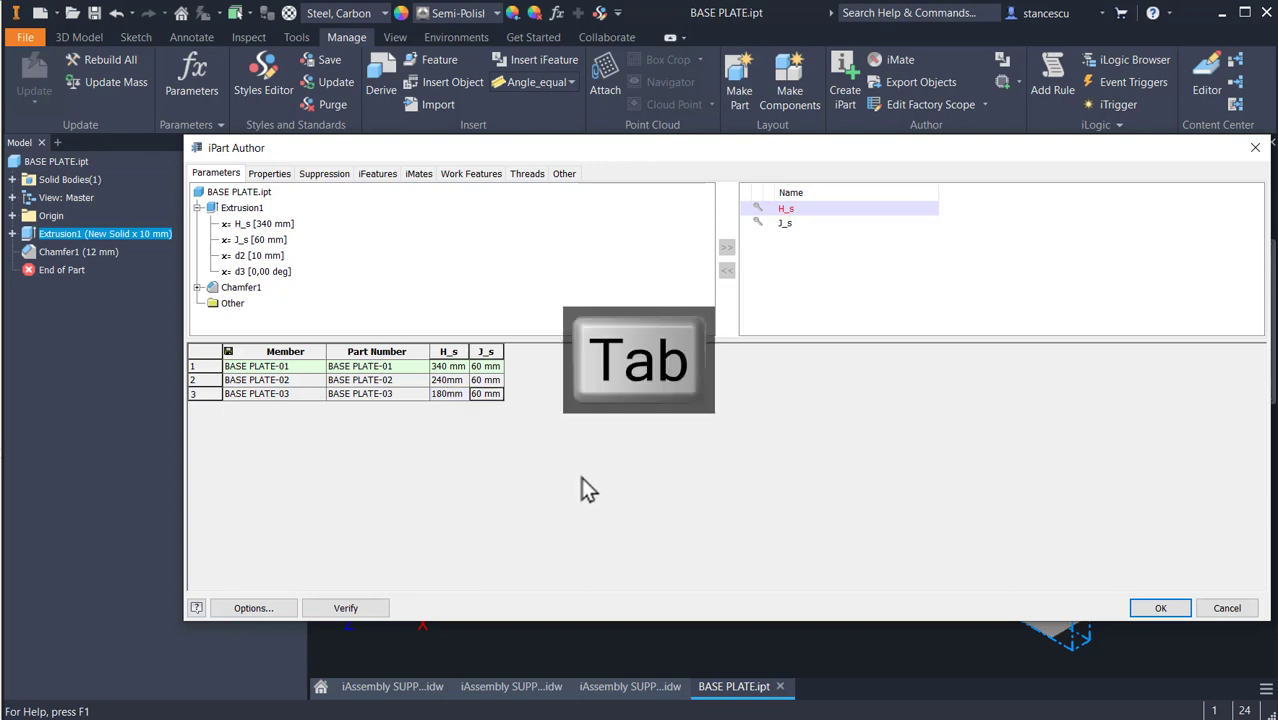
pyautogui.write('220')
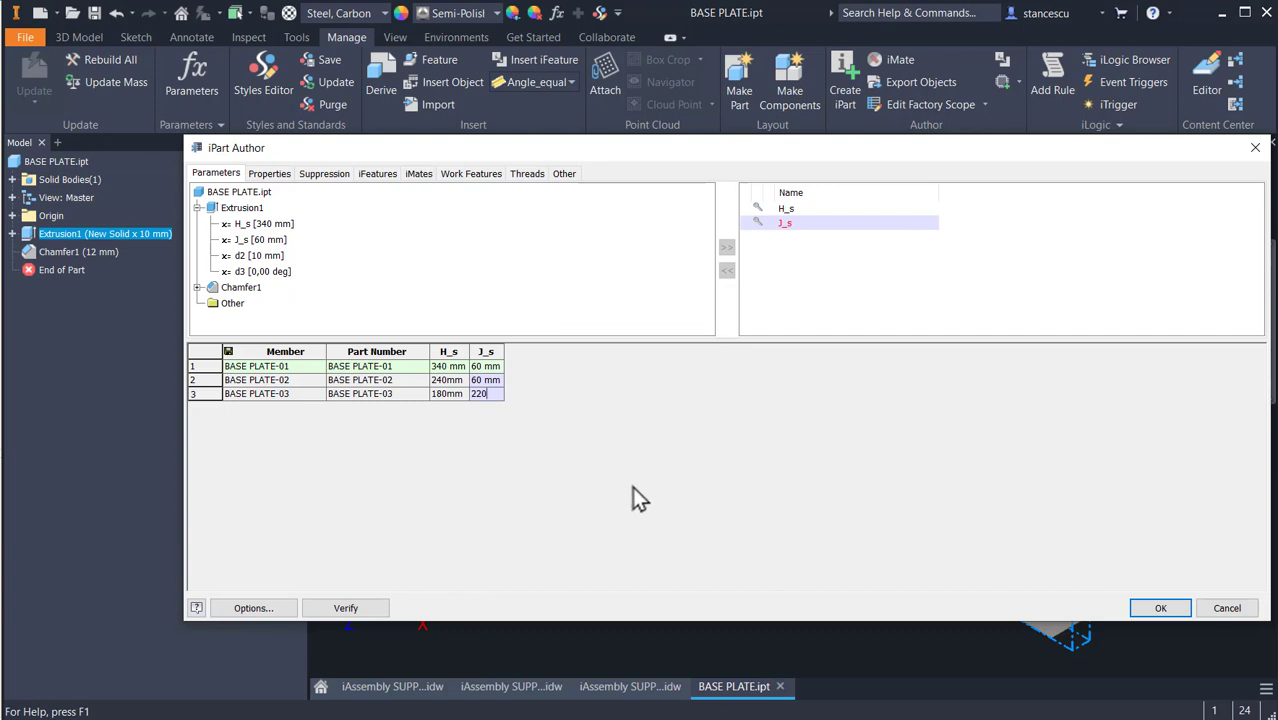
pyautogui.press('Return')
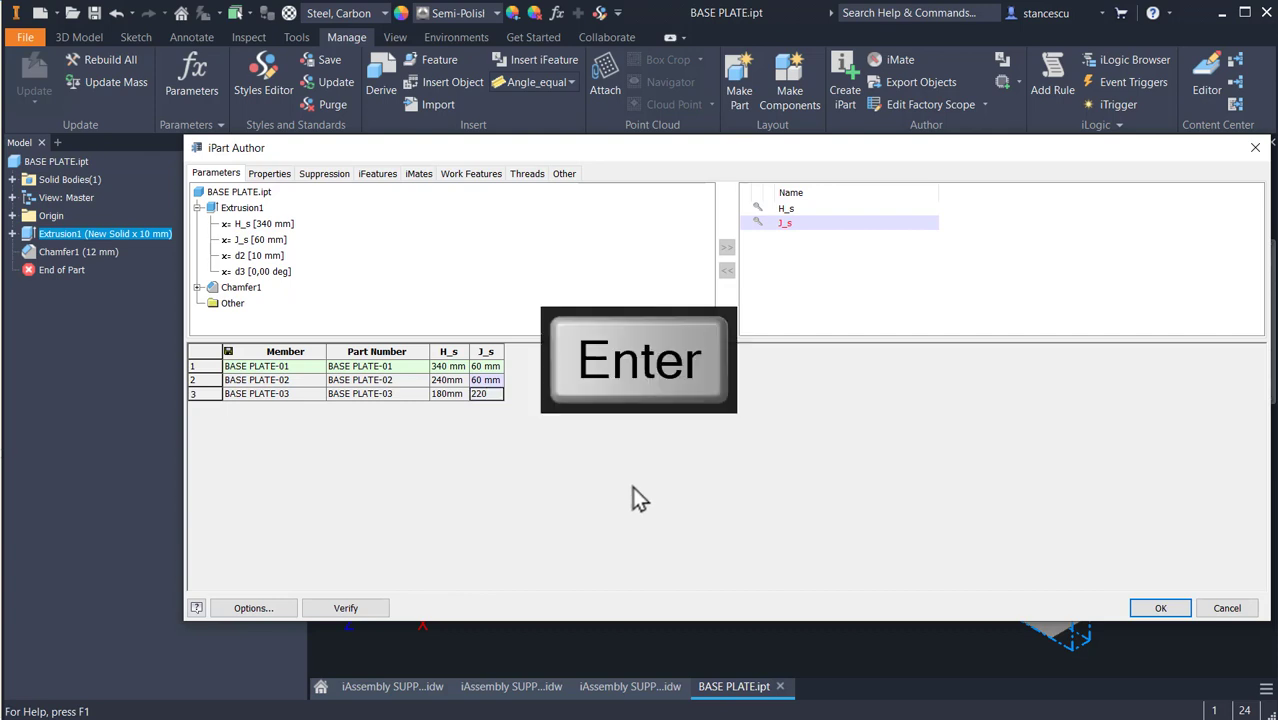
pyautogui.click(1150, 609)
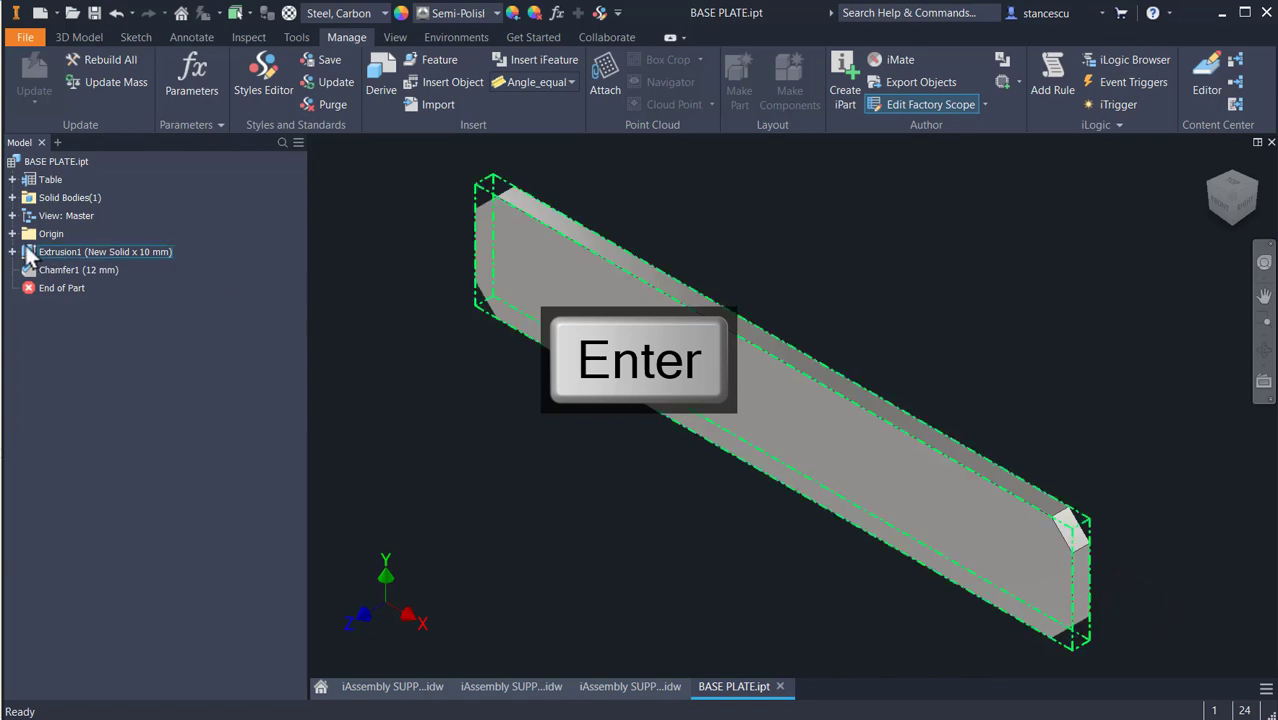
# - Activate the iPart members BASE PLATE-02 and BASE PLATE-03 to examine their geometry, and return to BASE PLATE-01 as the active member
pyautogui.click(12, 179)
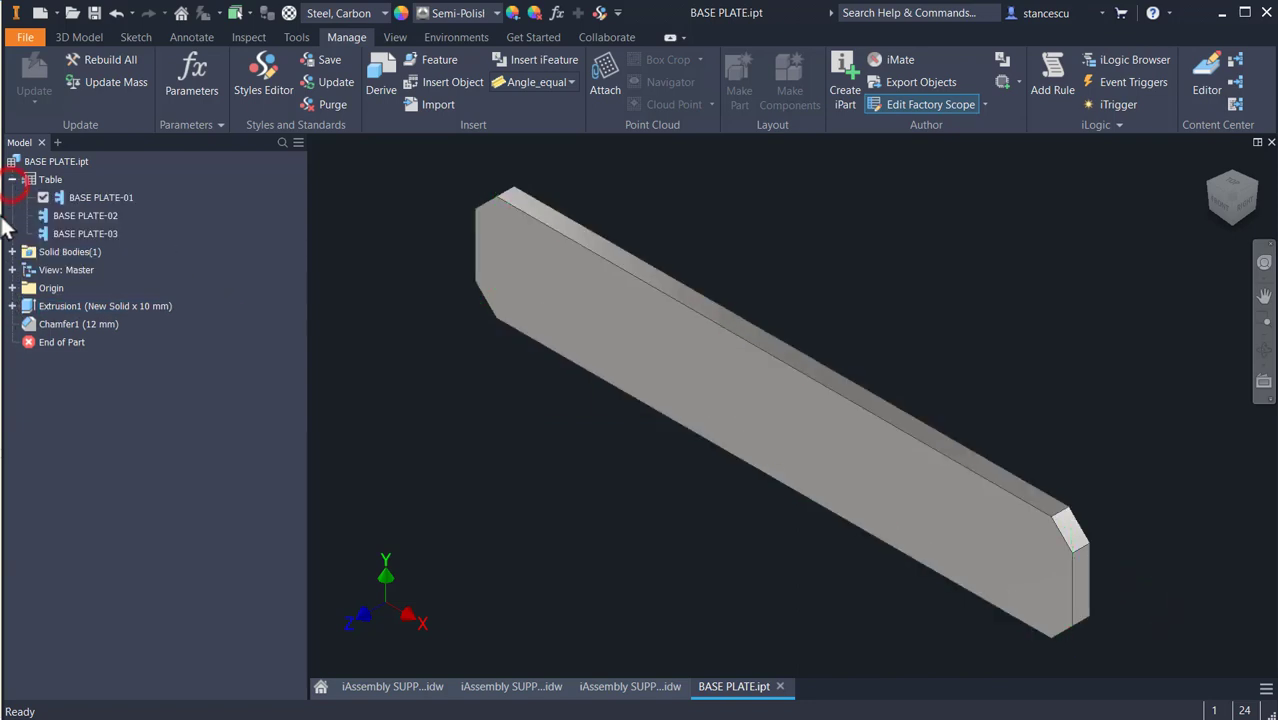
pyautogui.click(55, 217)
pyautogui.doubleClick(45, 215)
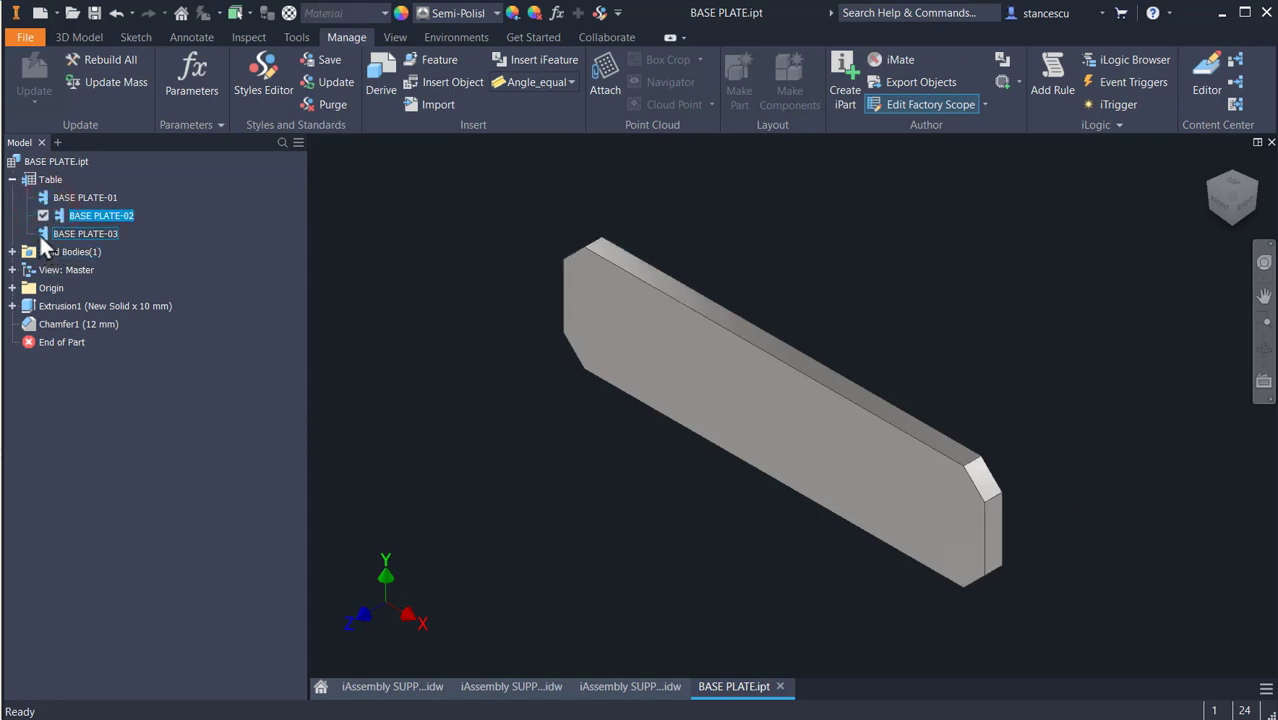
pyautogui.doubleClick(42, 235)
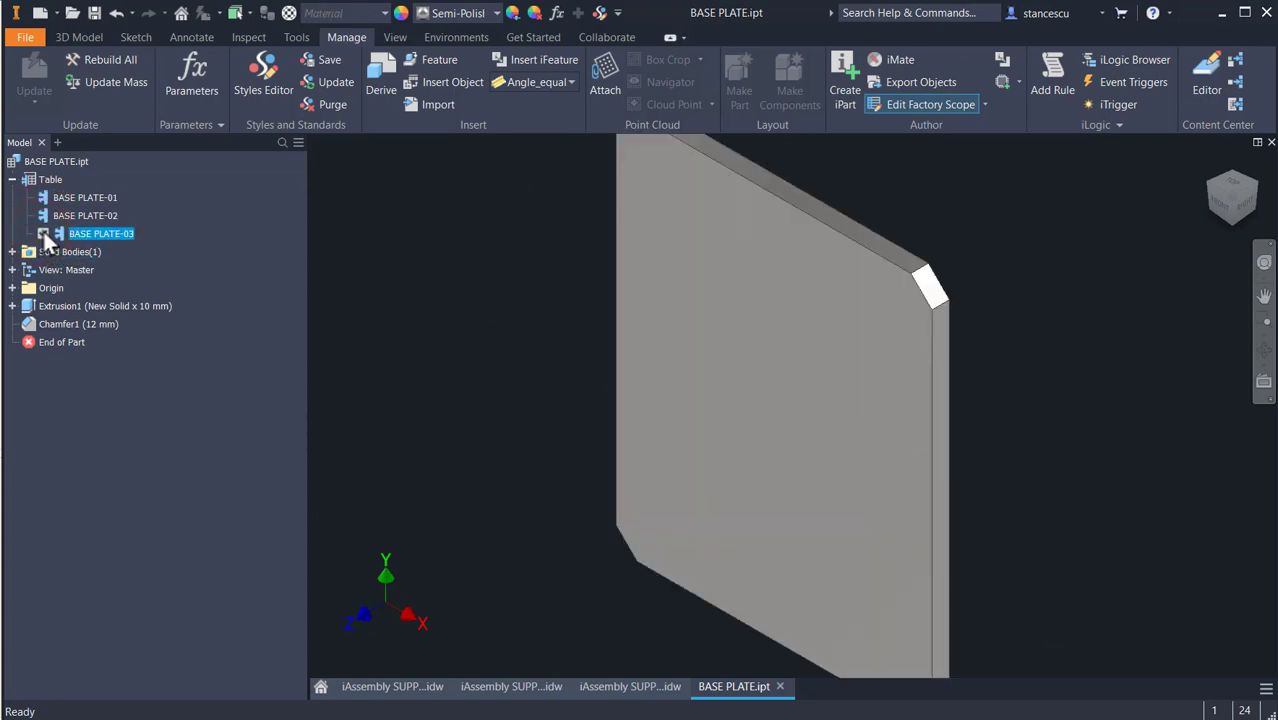
pyautogui.doubleClick(45, 215)
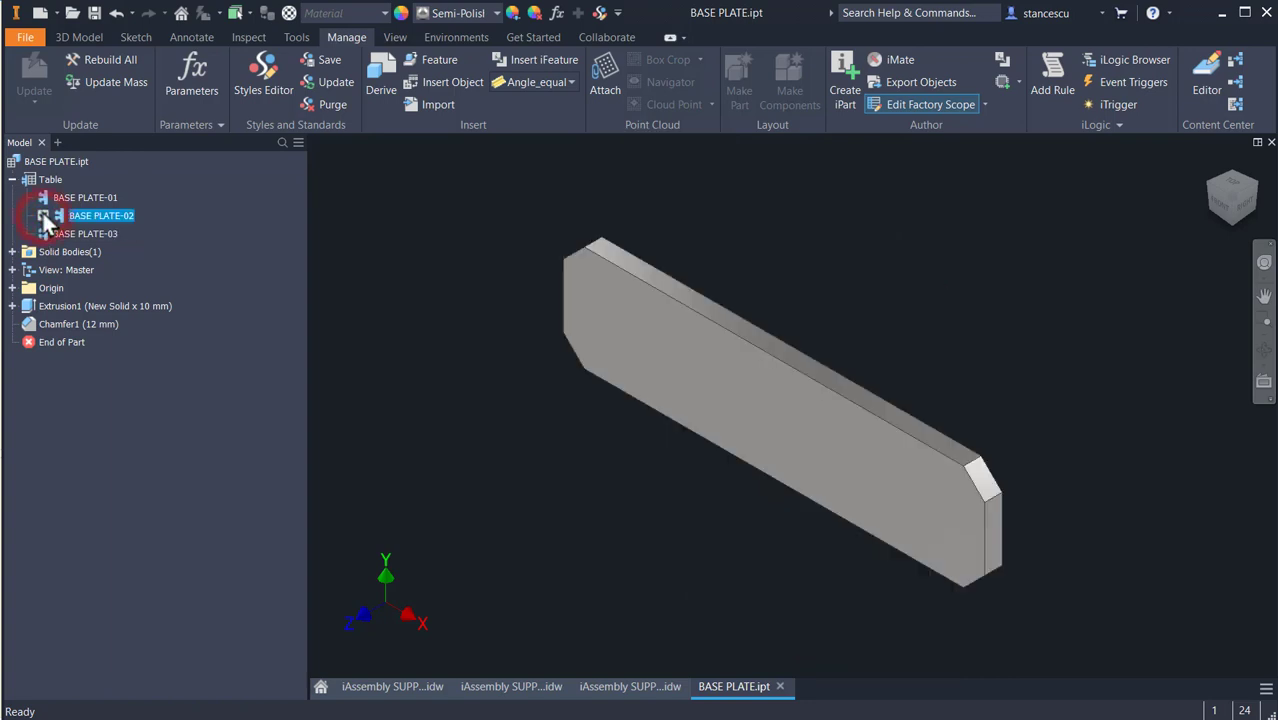
pyautogui.doubleClick(43, 198)
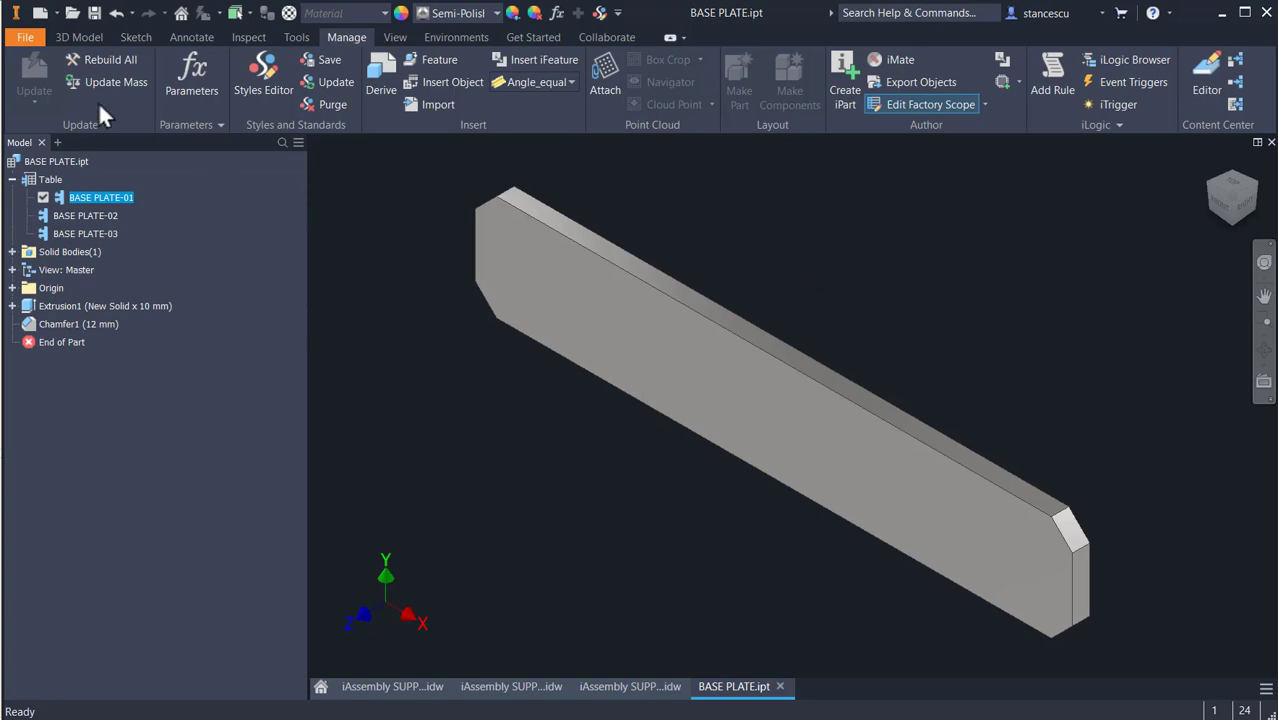
# - Save and close the base plate iPart, and create a new part file
pyautogui.click(95, 13)
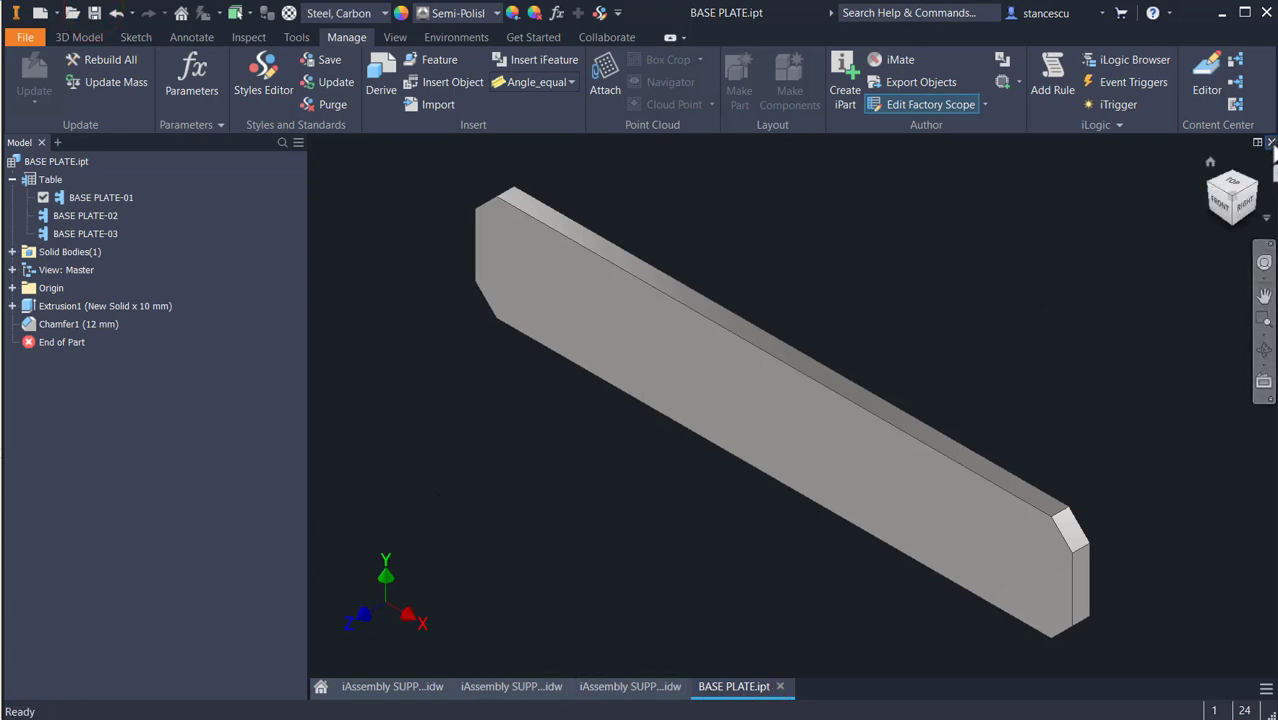
pyautogui.click(1271, 142)
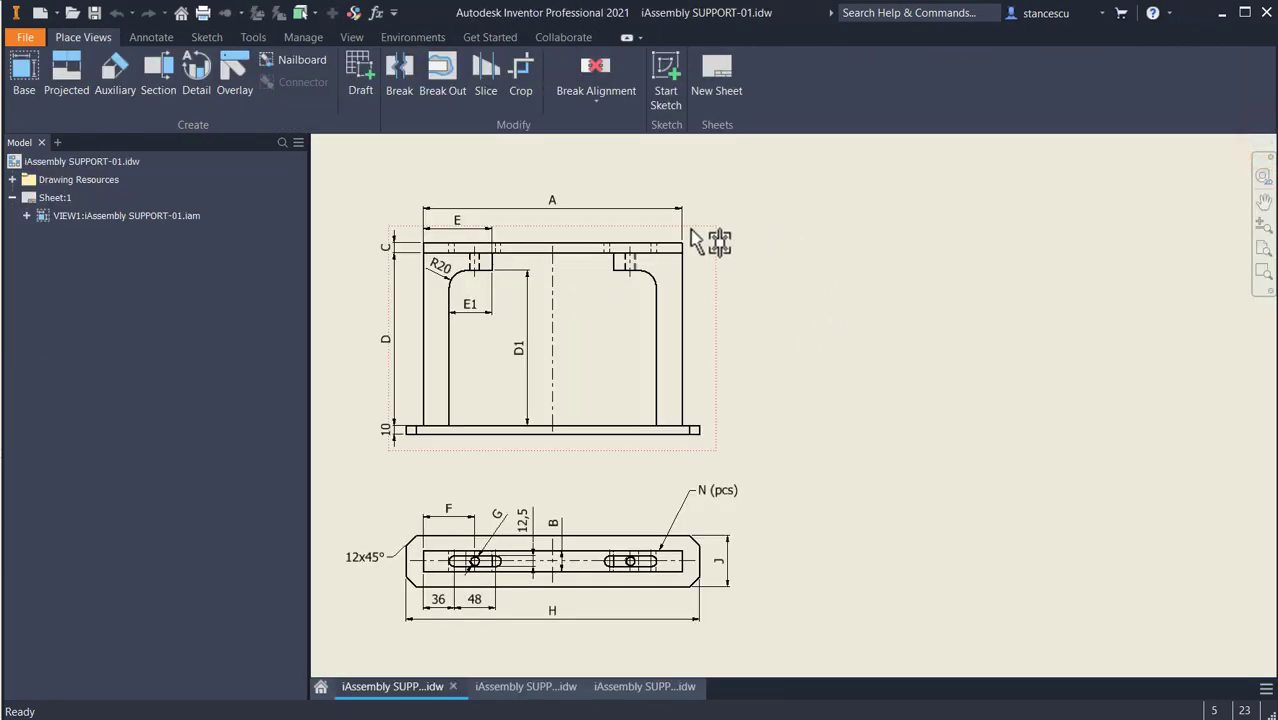
pyautogui.click(40, 22)
pyautogui.doubleClick(554, 182)
# - Sketch a two-point rectangle 80 mm wide and 200 mm high from the origin on the front (XY) plane and finish the sketch
pyautogui.press('s')
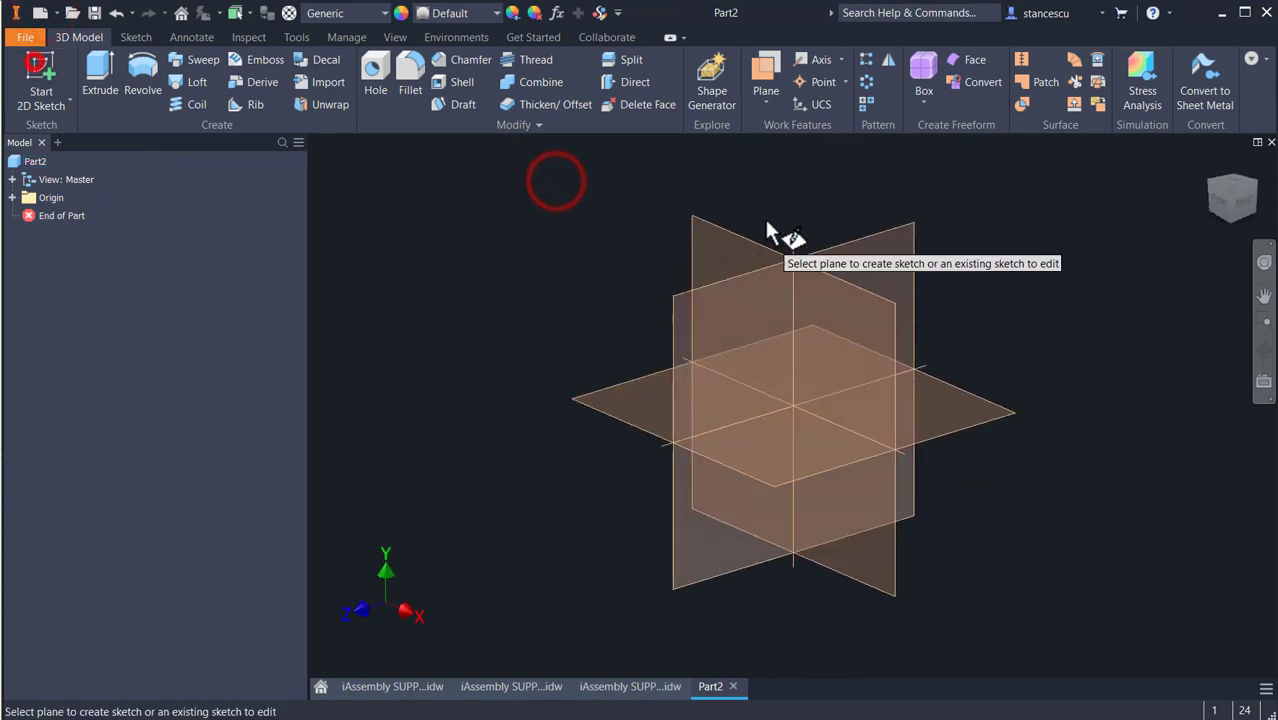
pyautogui.click(735, 258)
pyautogui.click(230, 98)
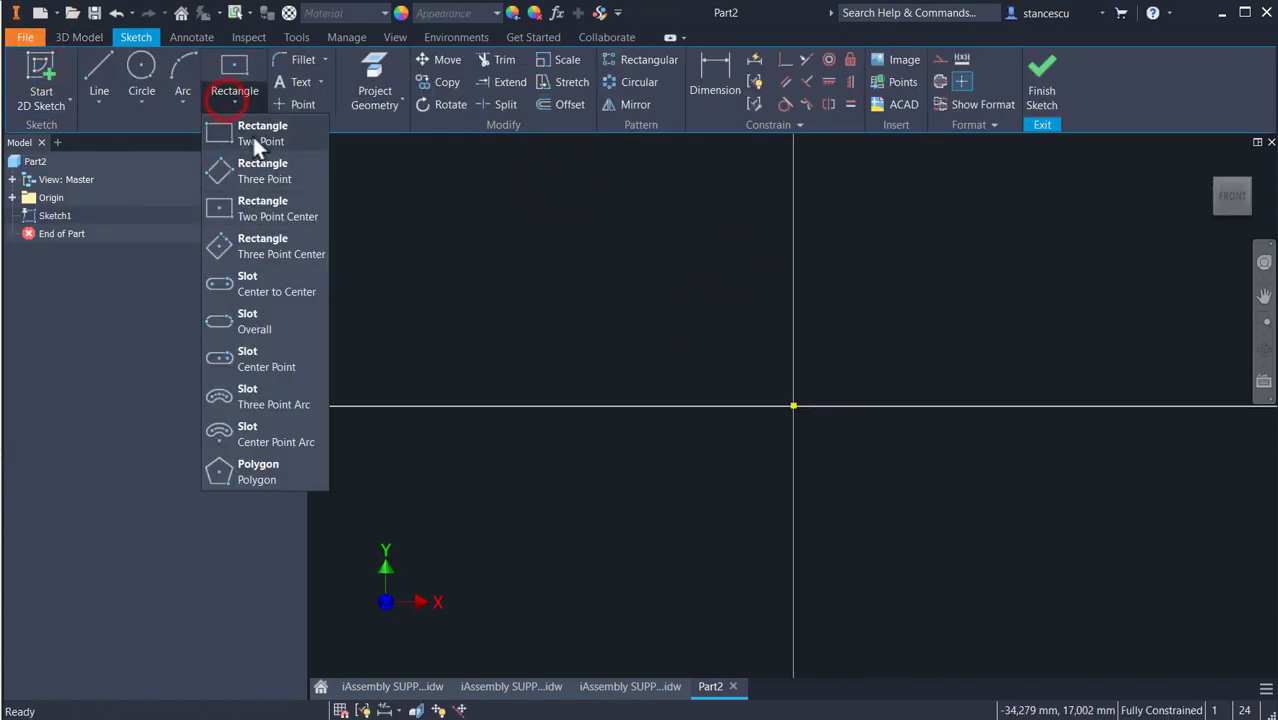
pyautogui.click(252, 134)
pyautogui.click(793, 405)
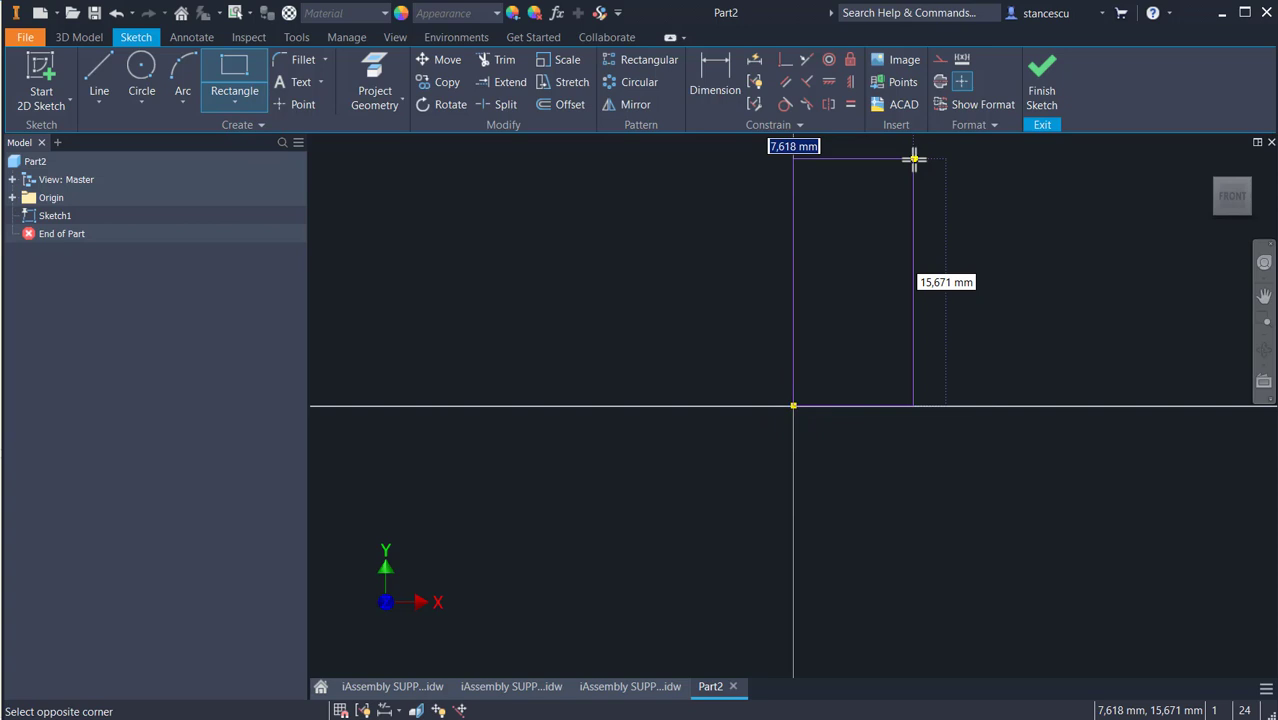
pyautogui.write('80')
pyautogui.press('Tab')
pyautogui.write('200')
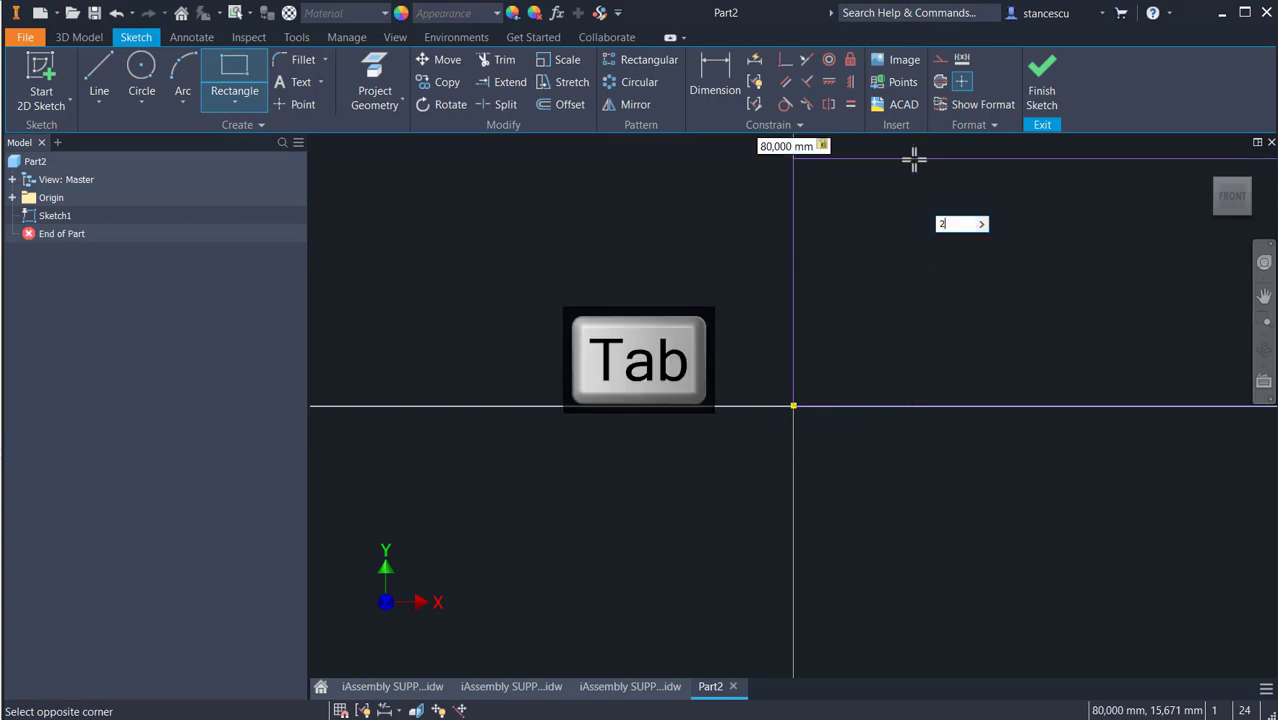
pyautogui.press('Return')
pyautogui.press('Home')
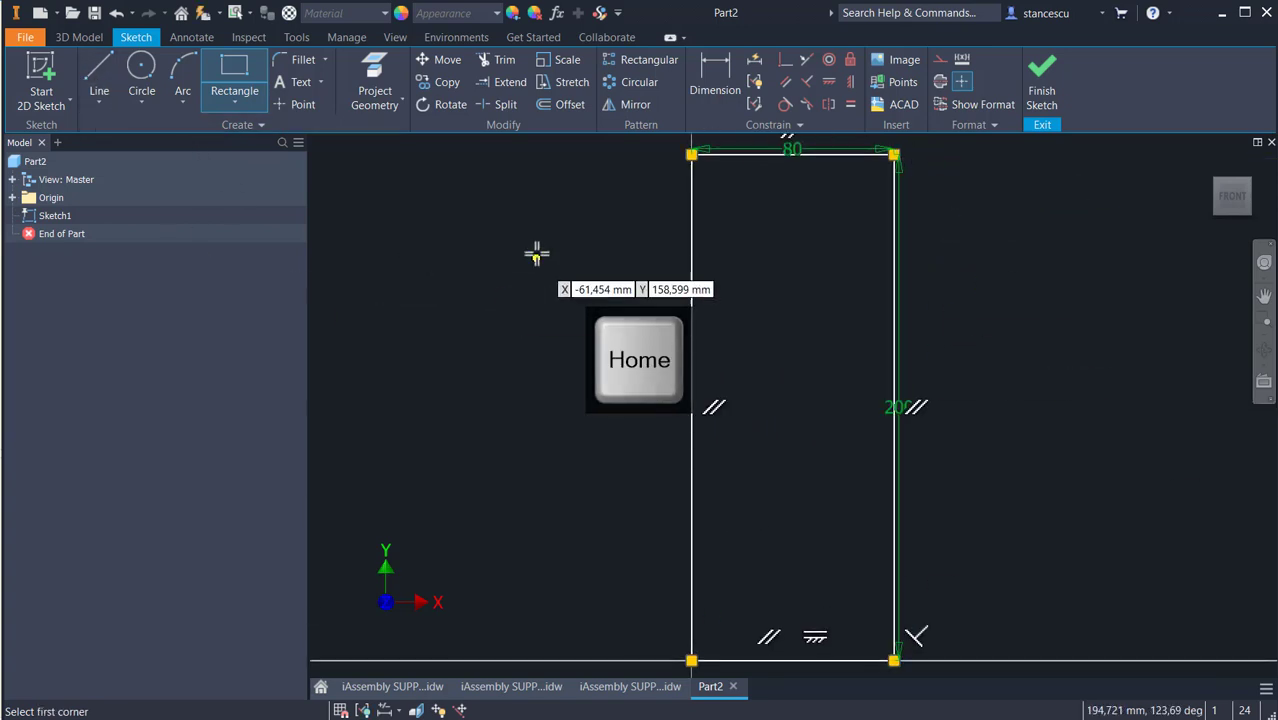
pyautogui.click(1042, 82)
# - Extrude the rectangular profile 24 mm into a new solid
pyautogui.click(97, 80)
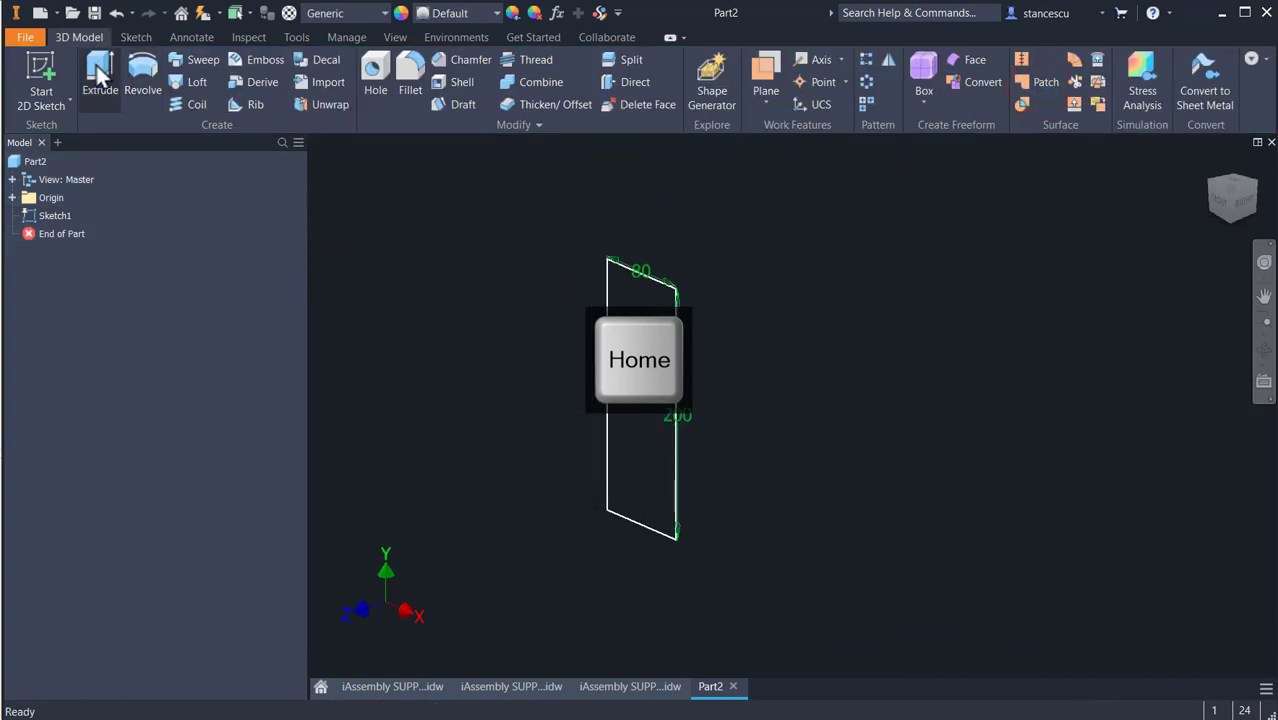
pyautogui.write('24')
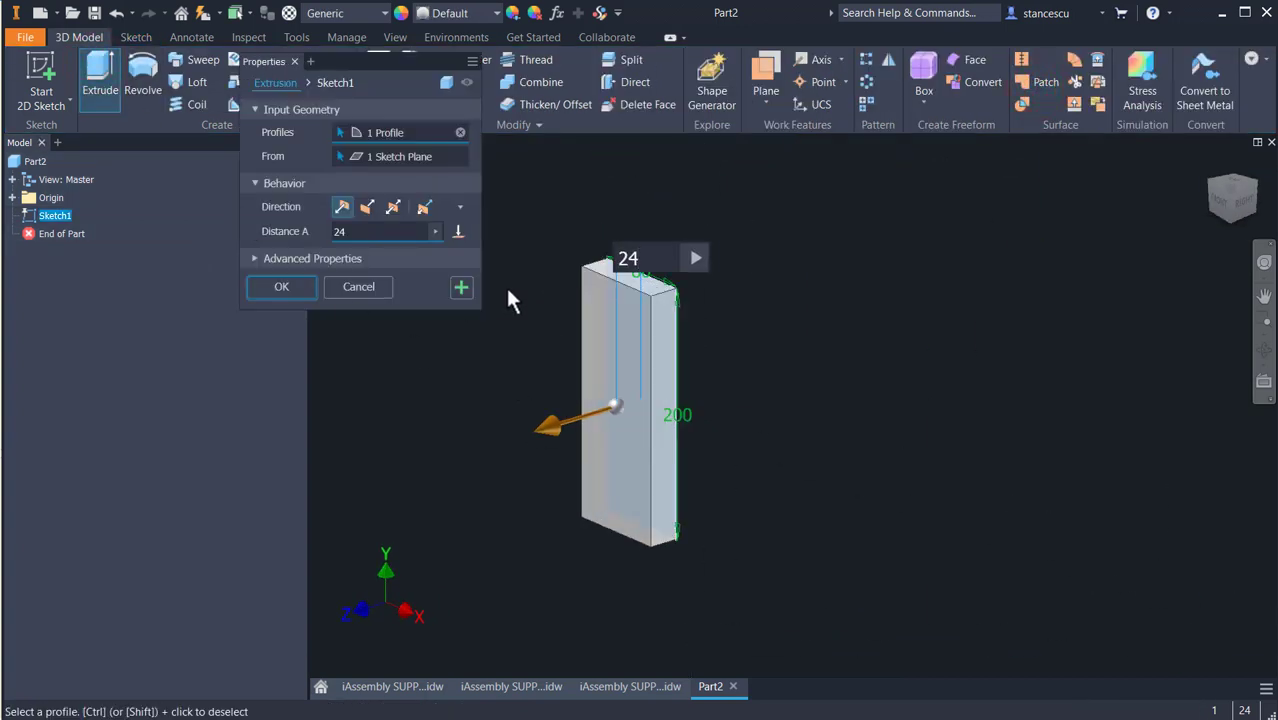
pyautogui.click(276, 287)
# - On the front face, sketch a vertical line, tangent arc and horizontal line to the right edge, about 149 mm high and 48 mm wide
pyautogui.click(617, 440)
pyautogui.click(728, 432)
pyautogui.click(99, 80)
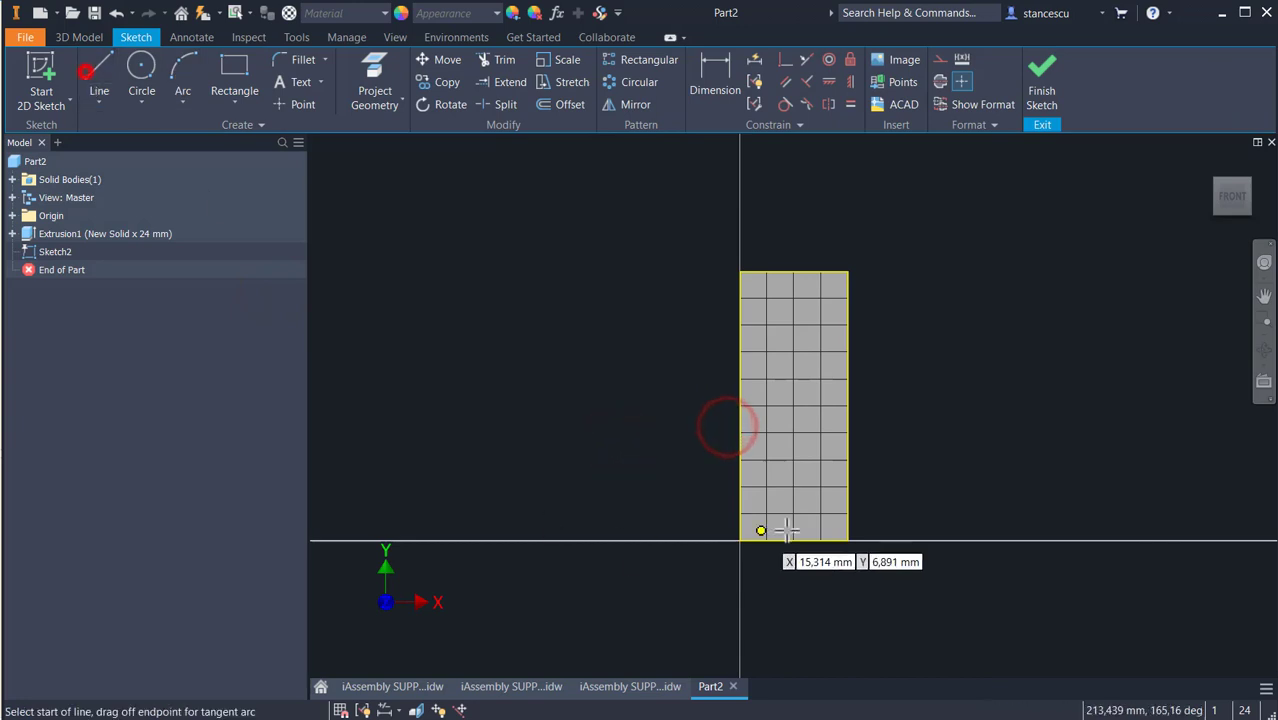
pyautogui.click(783, 540)
pyautogui.click(785, 367)
pyautogui.moveTo(785, 367); pyautogui.dragTo(848, 342)
# - Dimension the horizontal line 180 mm above the bottom edge and the vertical line 50 mm from the right edge
pyautogui.click(712, 100)
pyautogui.click(848, 342)
pyautogui.click(830, 538)
pyautogui.click(921, 425)
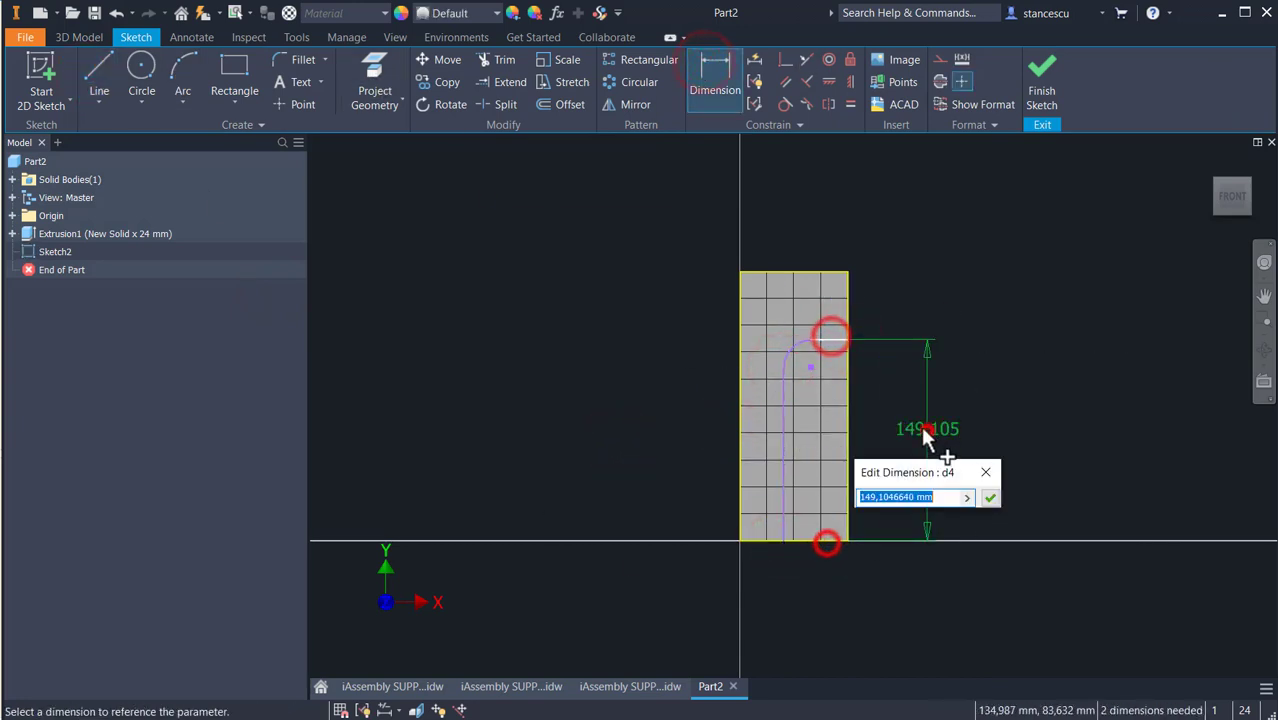
pyautogui.write('180')
pyautogui.press('Return')
pyautogui.click(786, 473)
pyautogui.click(820, 577)
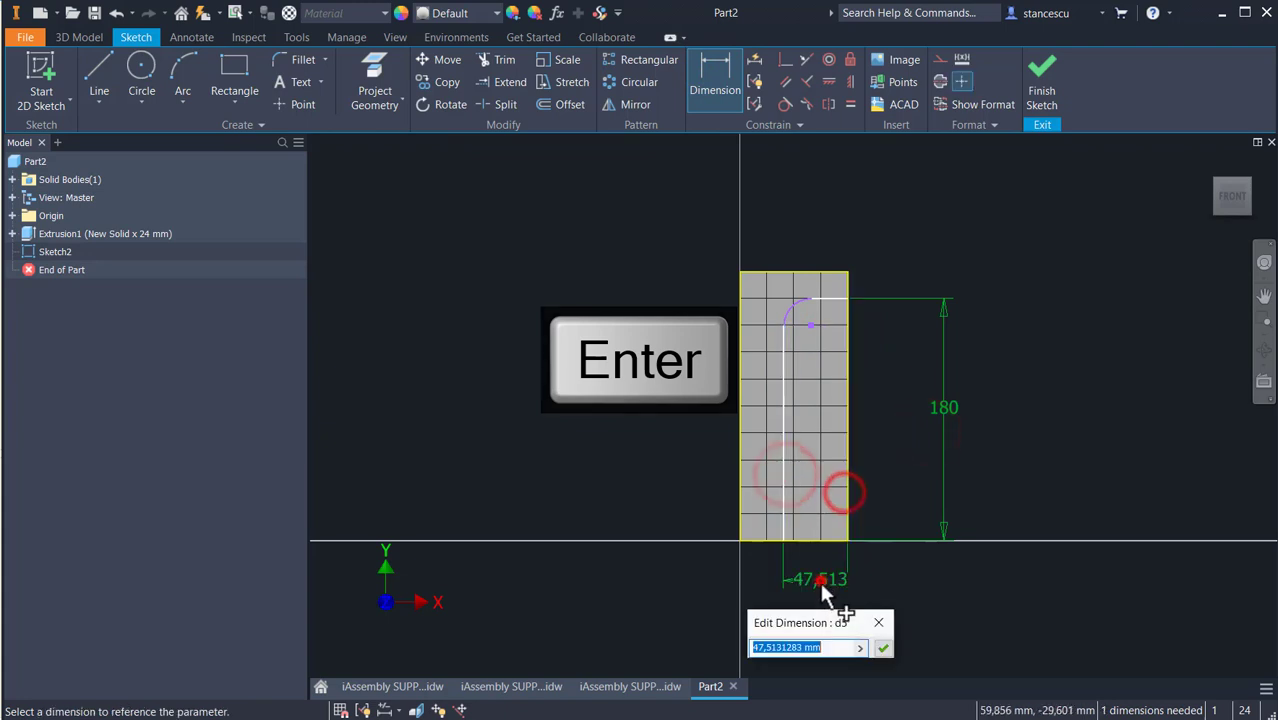
pyautogui.write('50')
pyautogui.press('Return')
# - Set the tangent arc's radius to 20 mm and finish the sketch
pyautogui.click(788, 306)
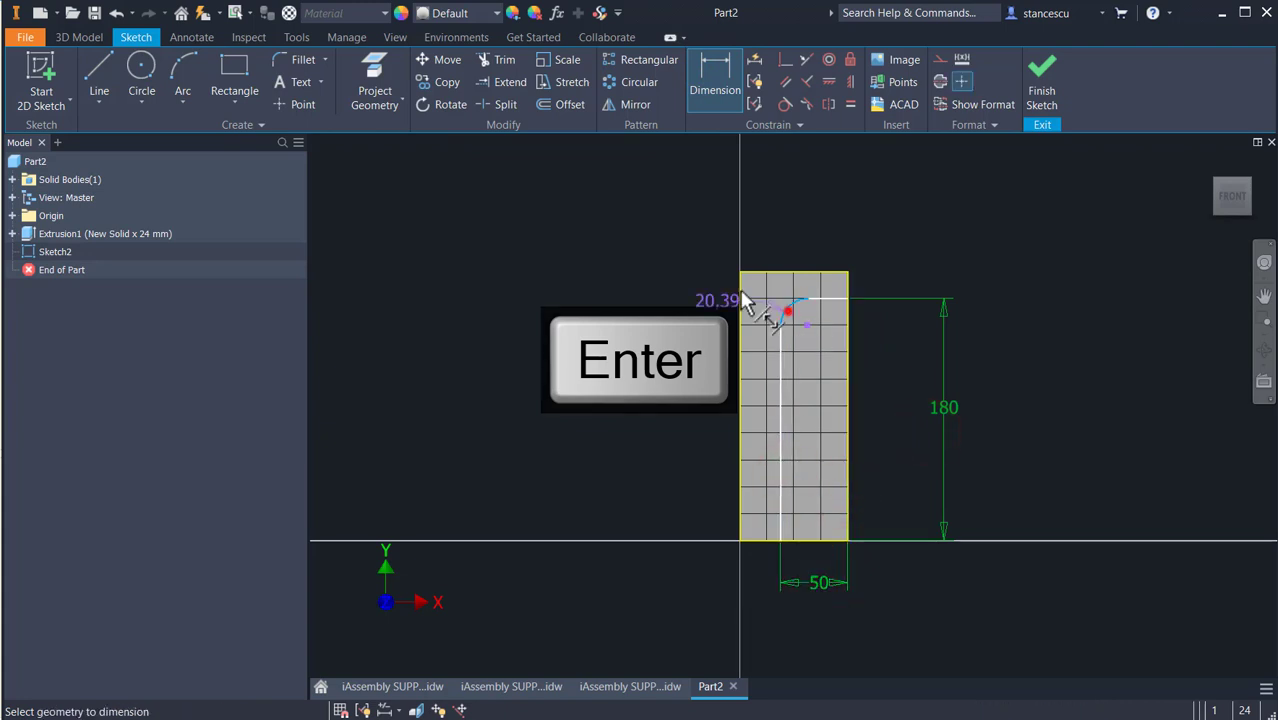
pyautogui.click(699, 264)
pyautogui.write('20')
pyautogui.press('Return')
pyautogui.click(1045, 90)
# - Extrude the profile enclosed by the lines and arc as a cut through all of the block
pyautogui.press('e')
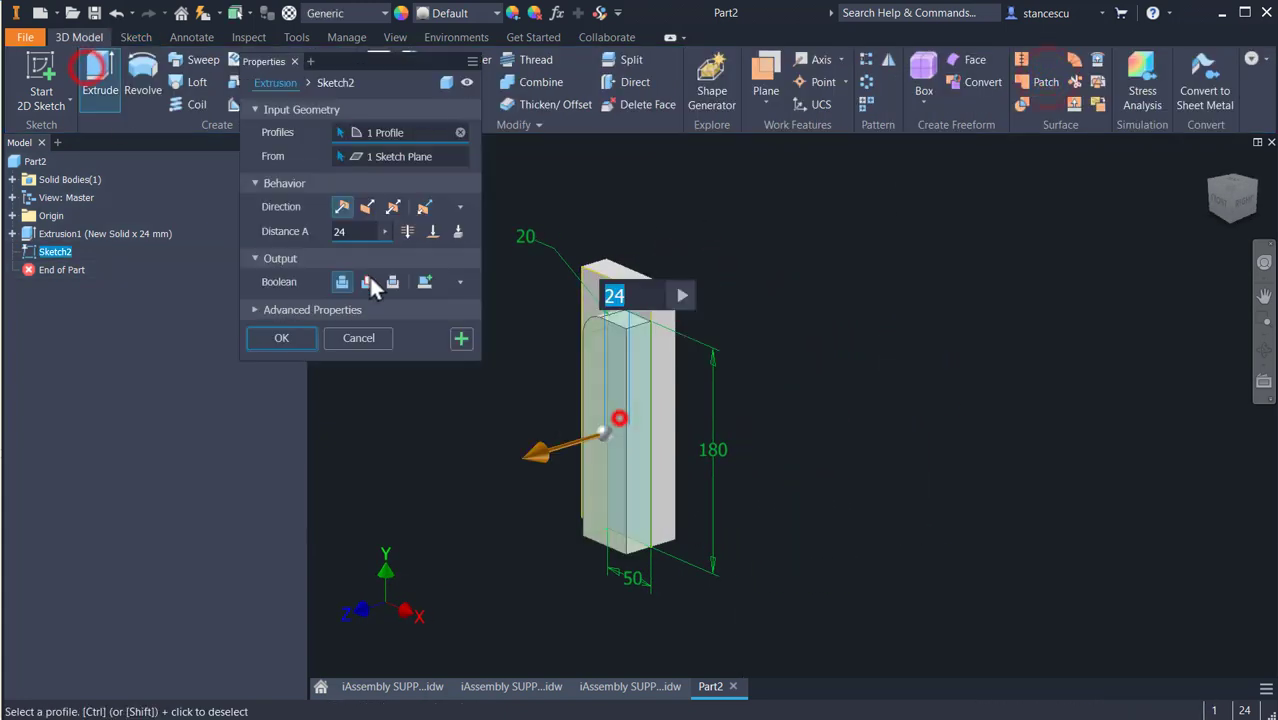
pyautogui.click(367, 281)
pyautogui.click(406, 231)
pyautogui.click(277, 340)
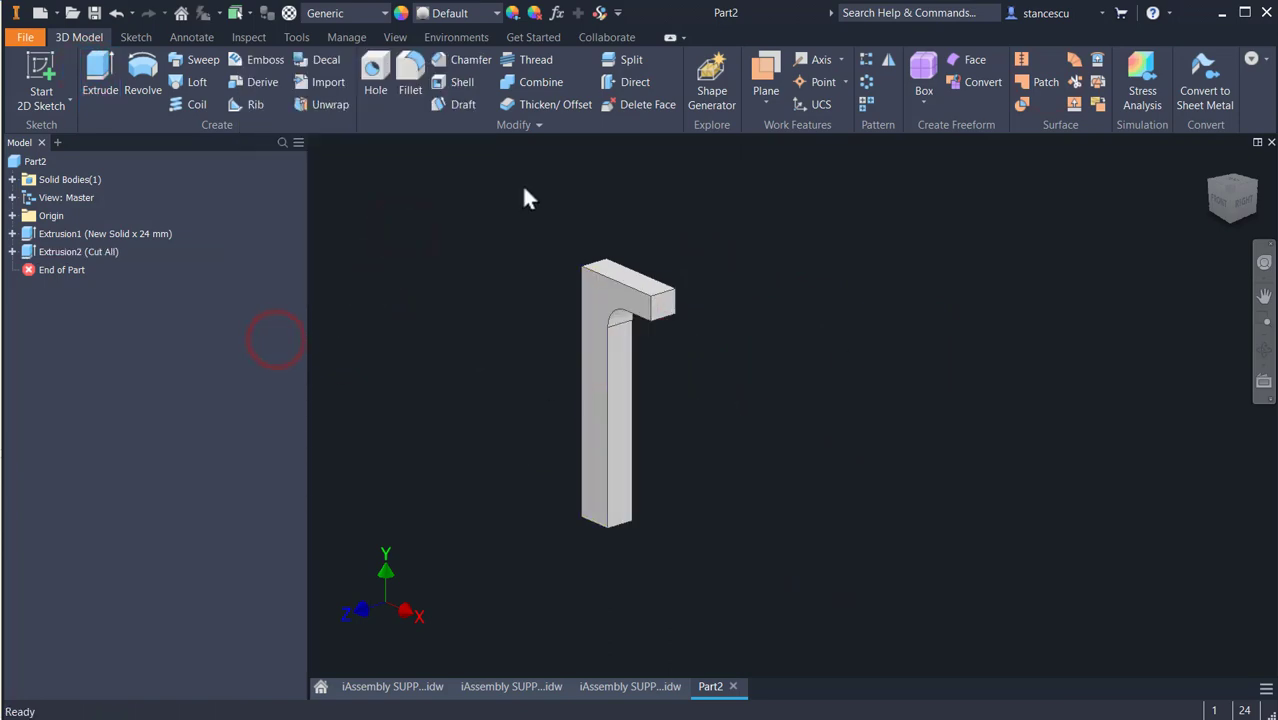
# - Sketch a point on the part's top face and constrain it horizontally to the midpoint of the left short edge
pyautogui.click(644, 285)
pyautogui.click(756, 275)
pyautogui.click(293, 104)
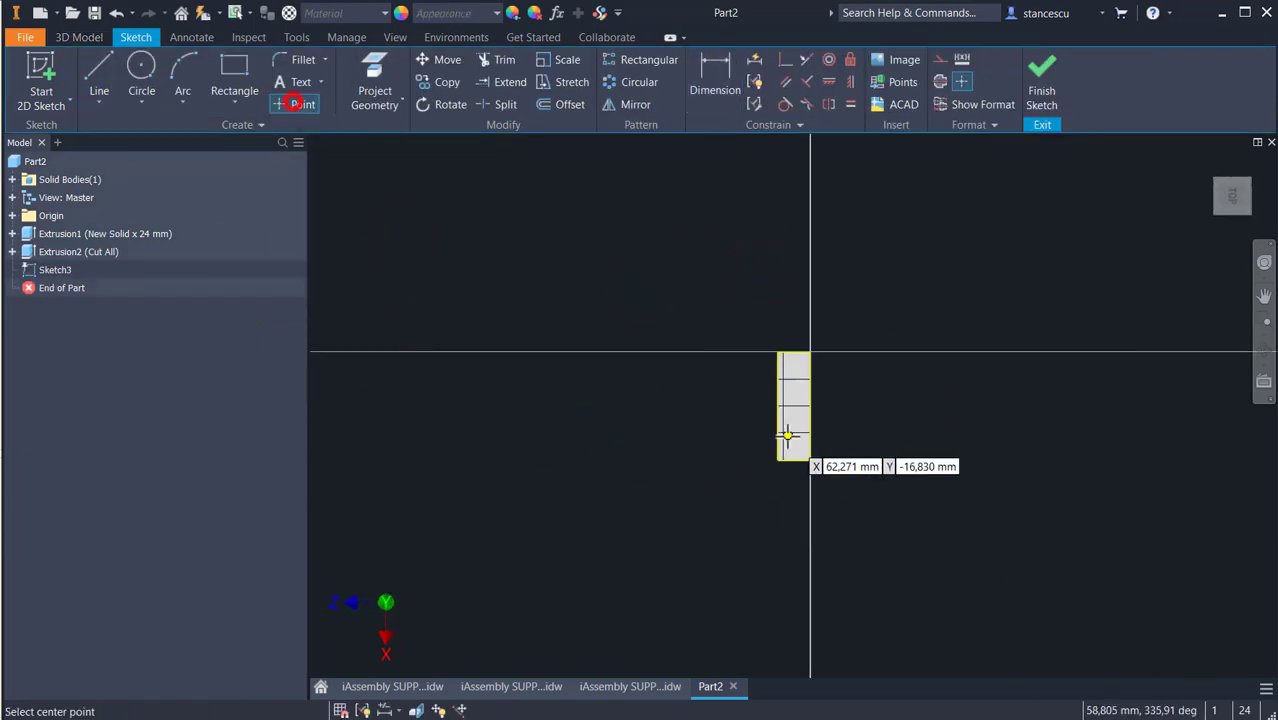
pyautogui.click(795, 437)
pyautogui.click(715, 90)
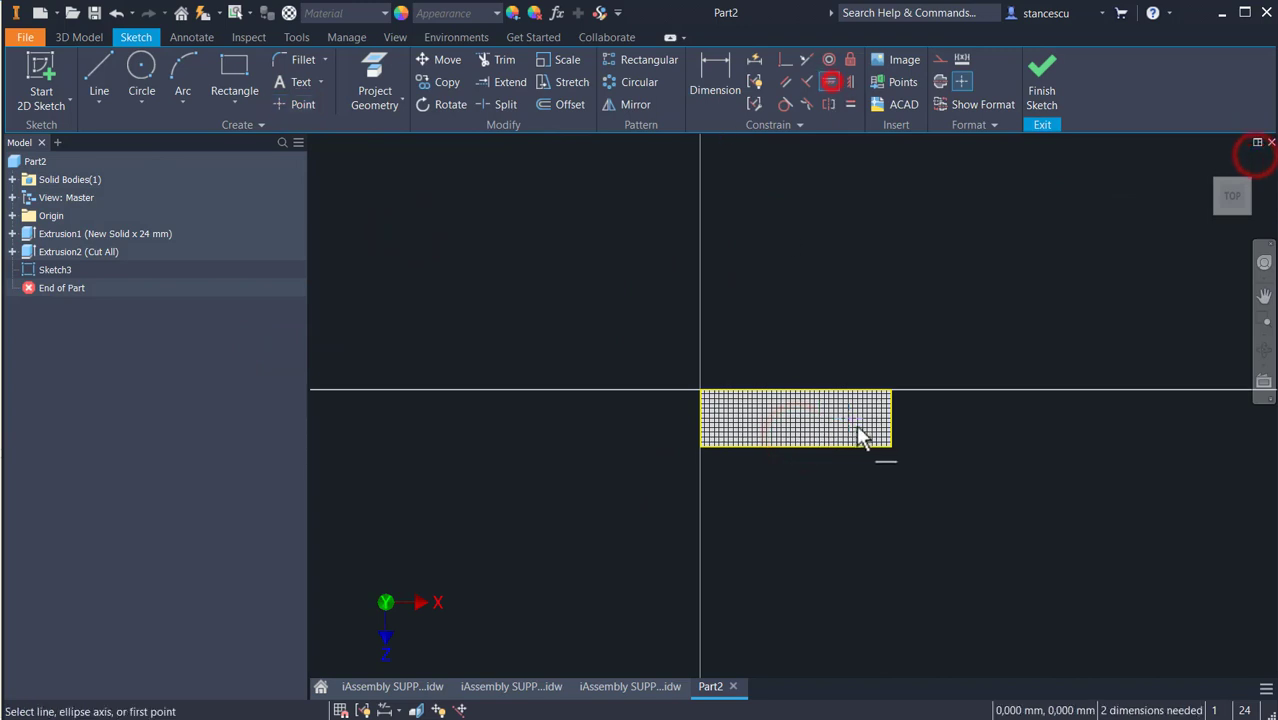
pyautogui.click(849, 424)
pyautogui.click(698, 418)
# - Dimension the point 60 mm from the left short edge of the top face
pyautogui.press('d')
pyautogui.click(849, 424)
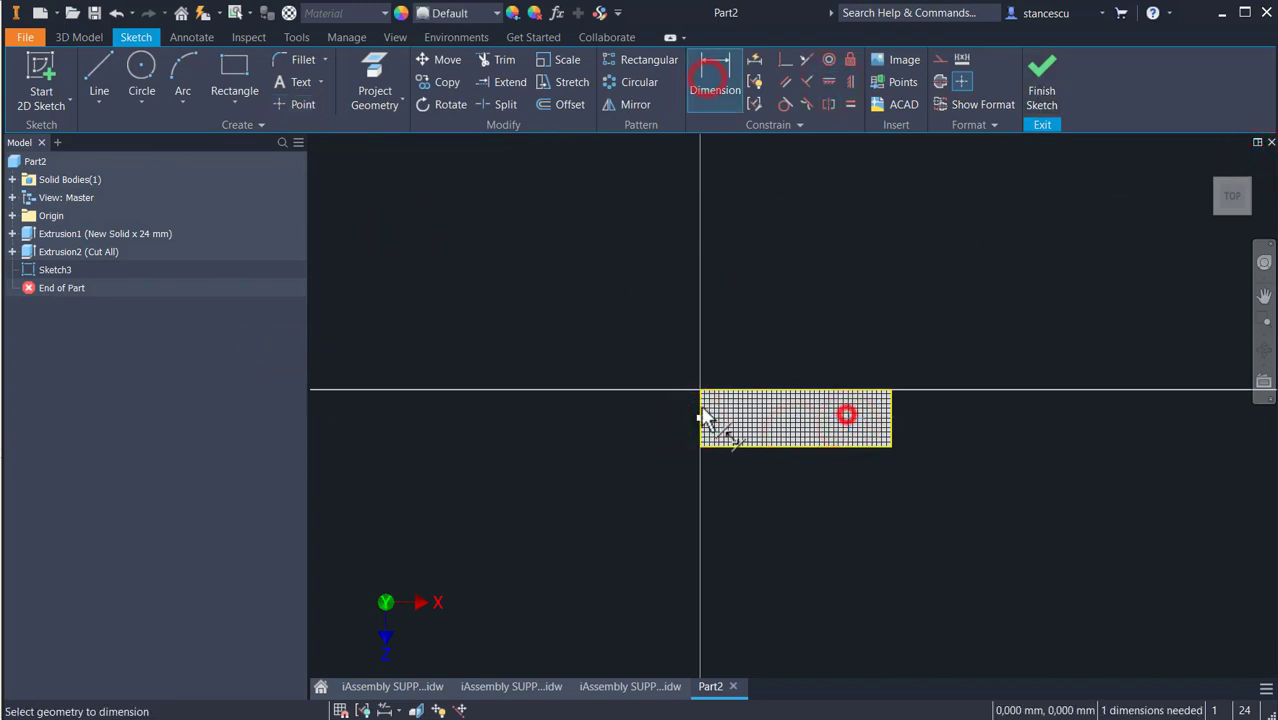
pyautogui.click(698, 418)
pyautogui.click(776, 310)
pyautogui.write('60')
pyautogui.press('Return')
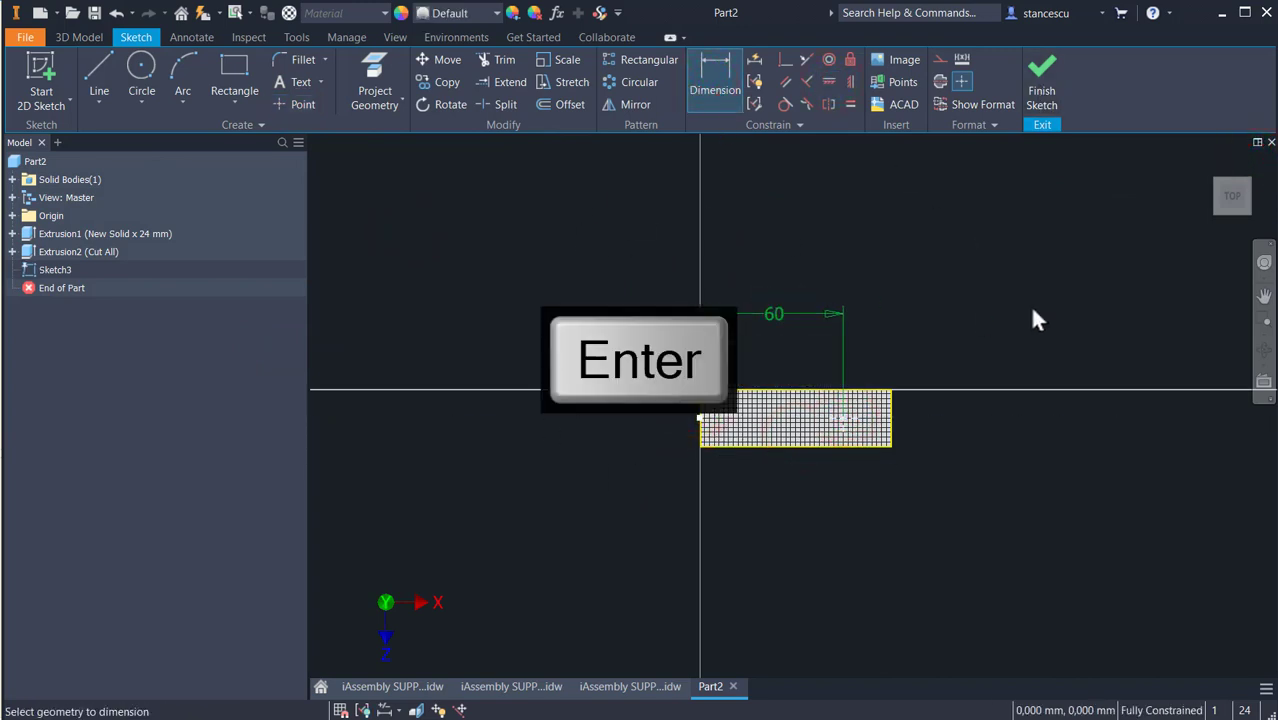
# - Finish the sketch and create an M12x1.75 tapped hole at the point, with 30 mm thread depth and 40 mm drill depth
pyautogui.click(1041, 82)
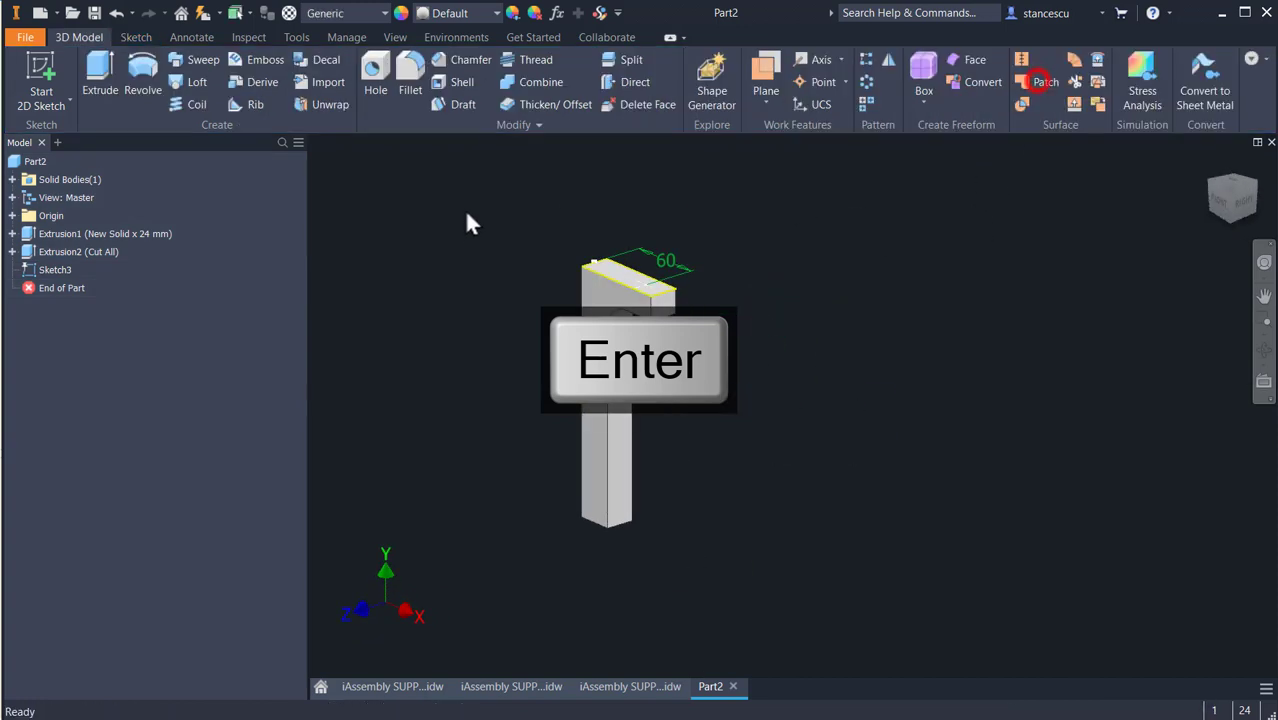
pyautogui.click(377, 72)
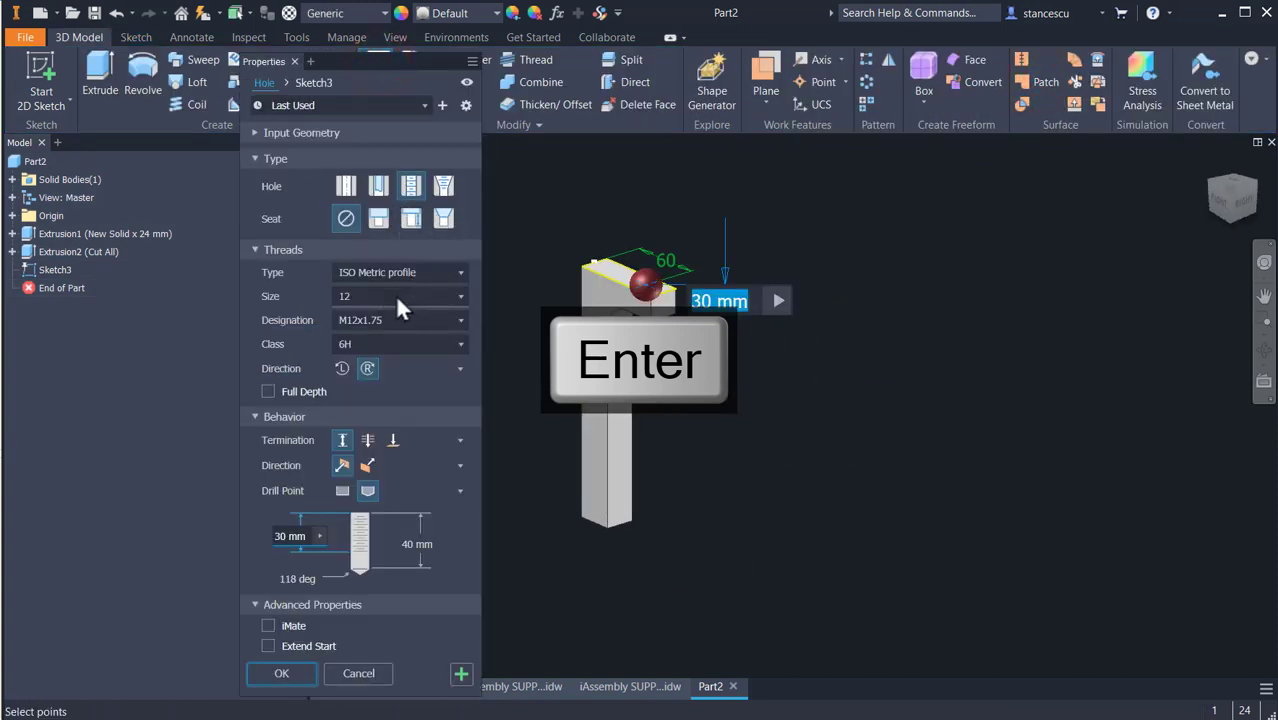
pyautogui.click(280, 674)
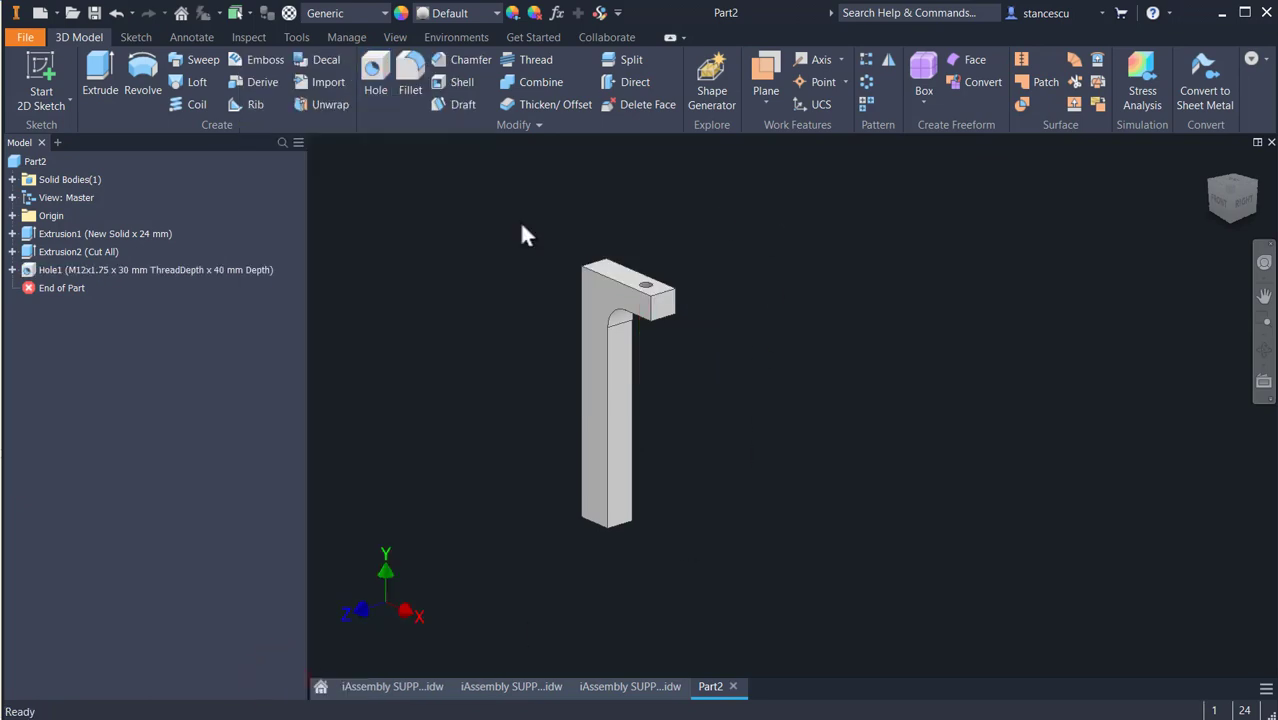
# - Assign the Steel, Carbon material to the part
pyautogui.press('F6')
pyautogui.click(362, 13)
pyautogui.click(341, 398)
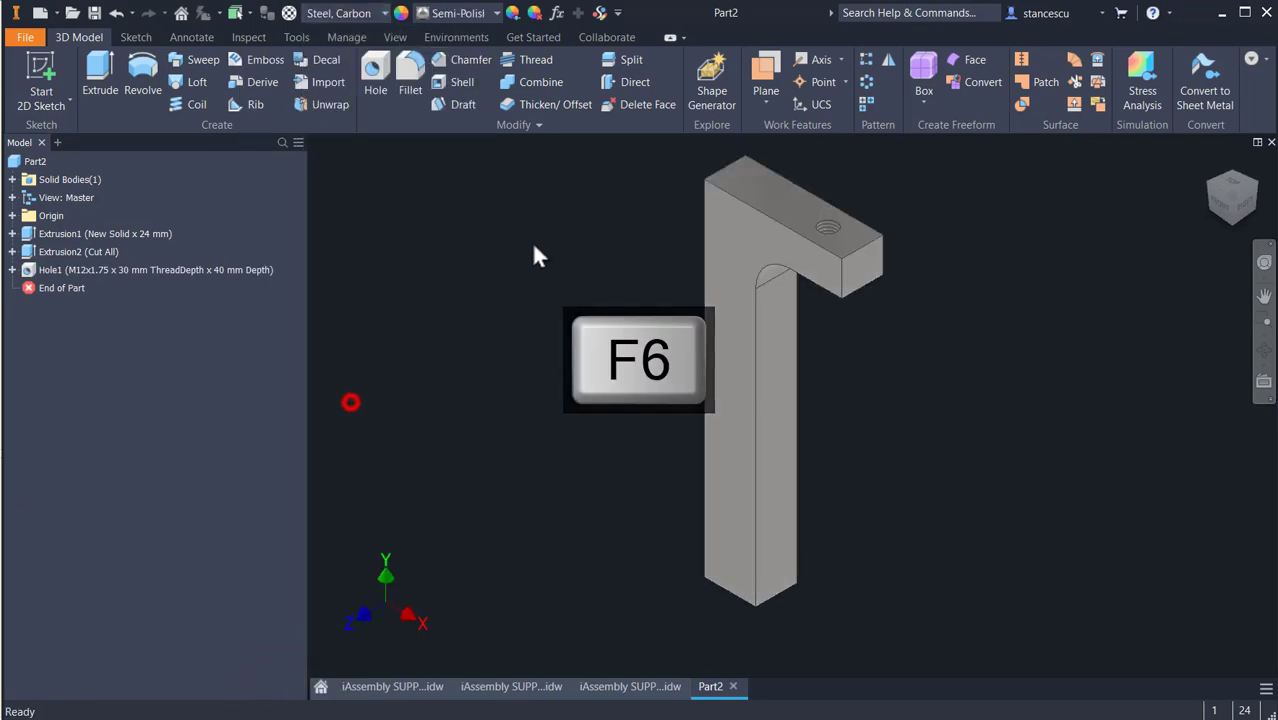
# - Rename the model parameters d0 to E_s, d1 to D_s and d2 to B_s
pyautogui.click(557, 13)
pyautogui.doubleClick(152, 176)
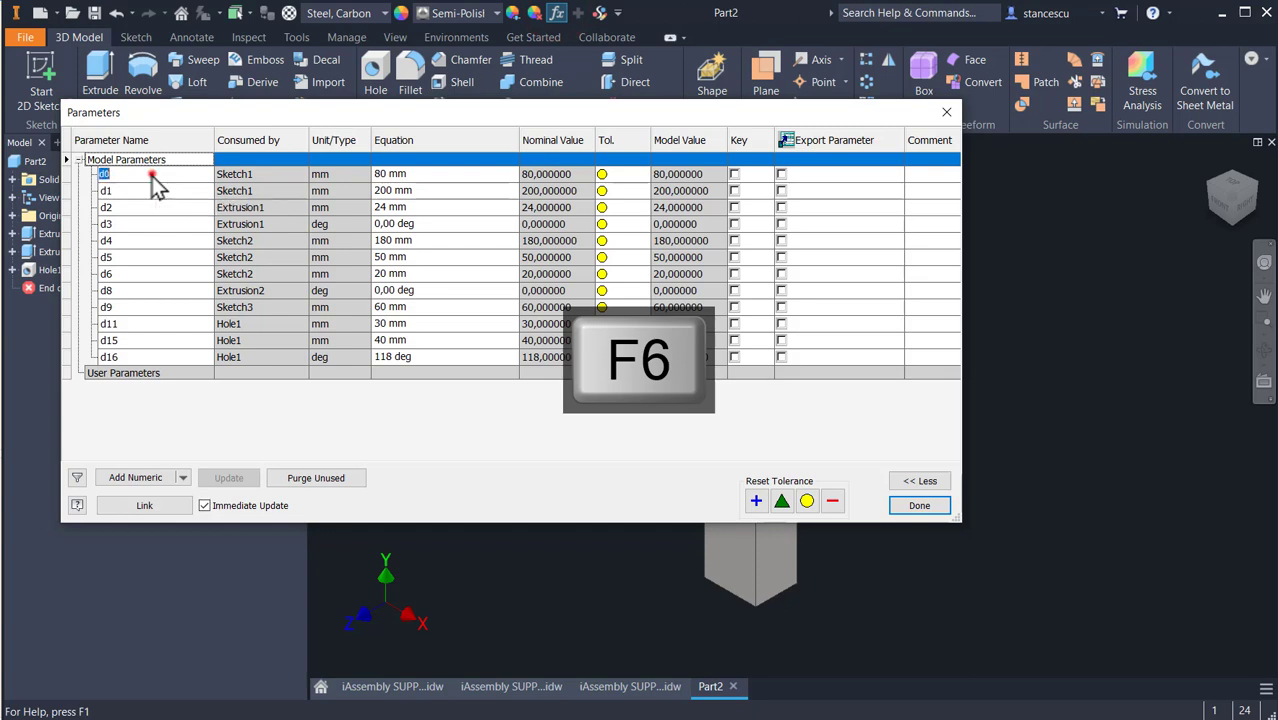
pyautogui.write('E_s')
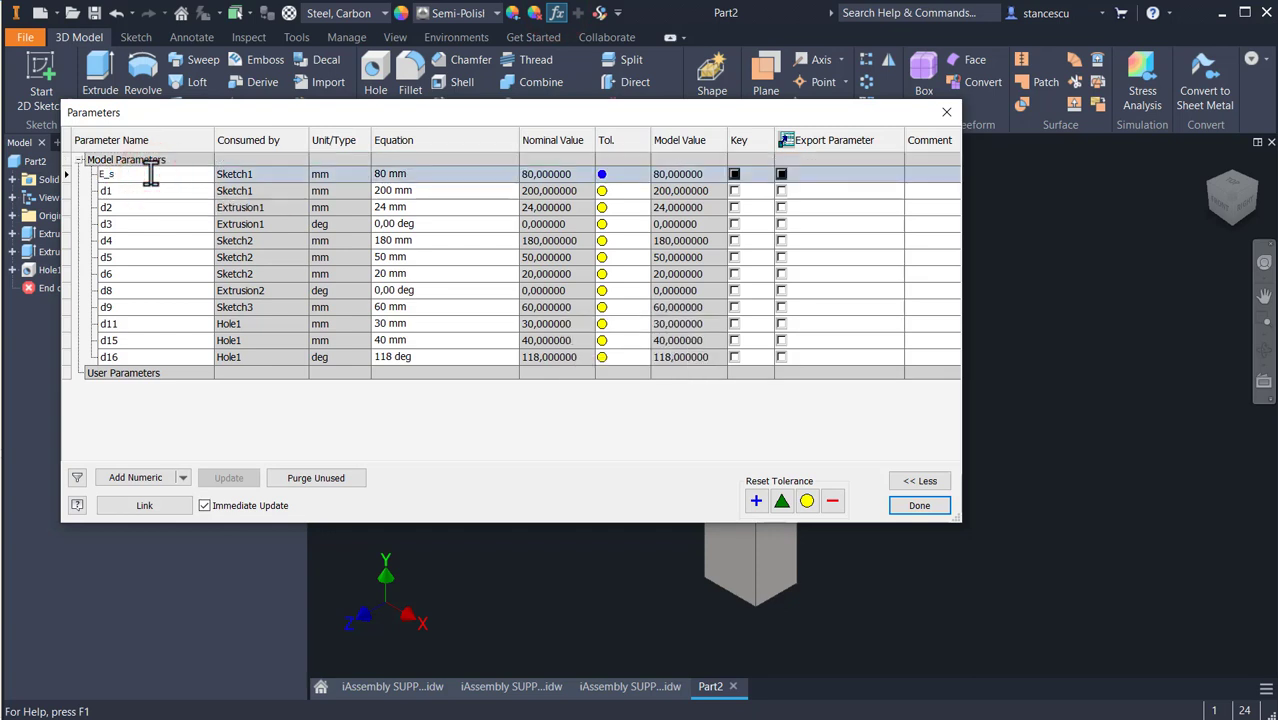
pyautogui.doubleClick(162, 192)
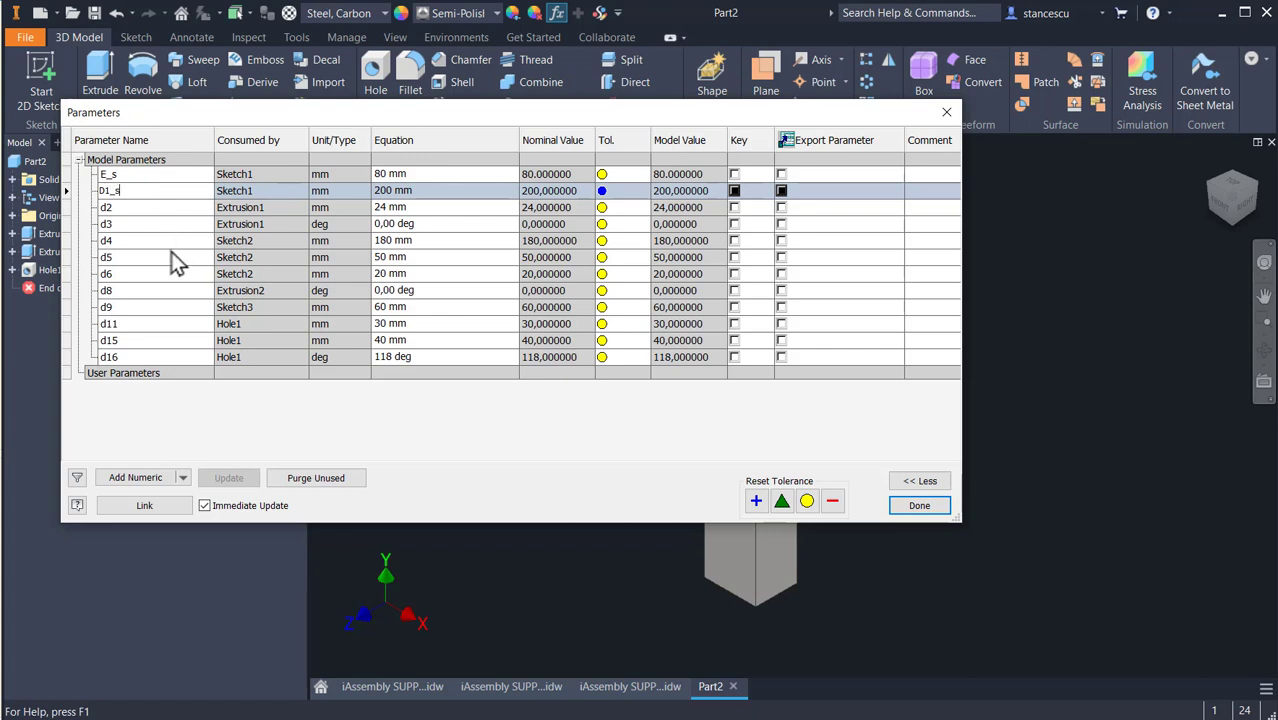
pyautogui.doubleClick(136, 207)
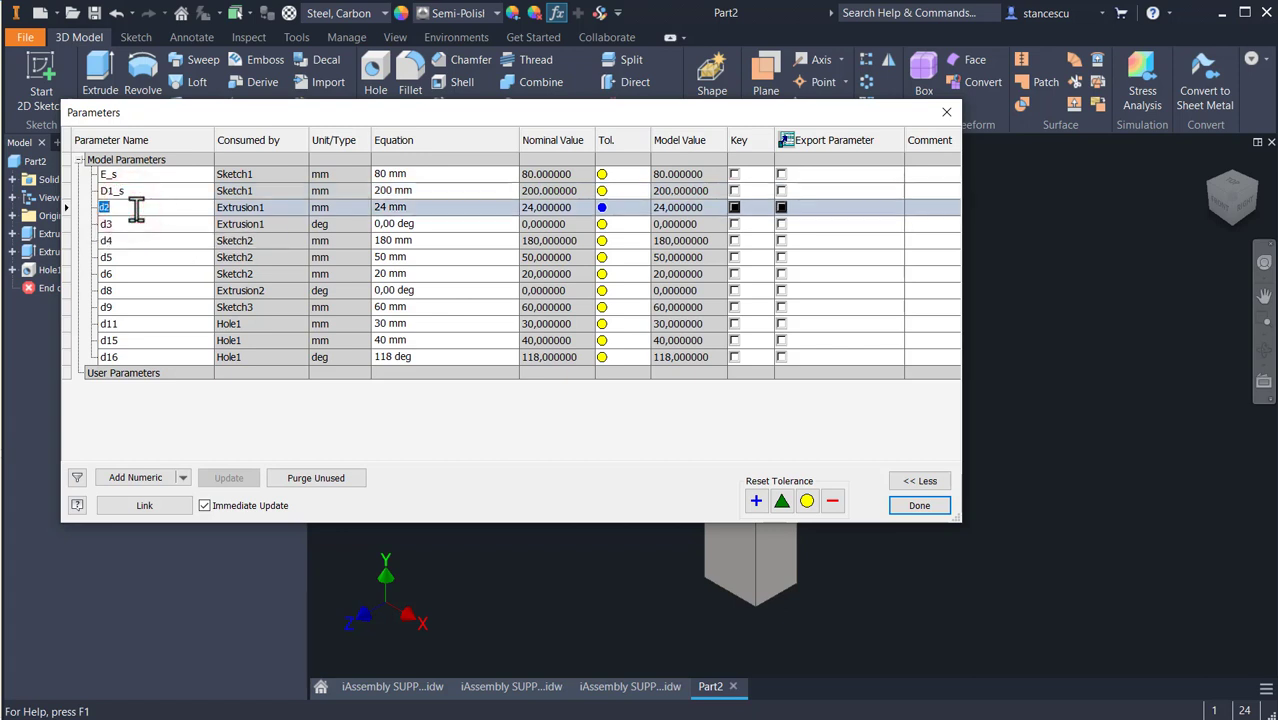
pyautogui.write('B_s')
pyautogui.doubleClick(137, 191)
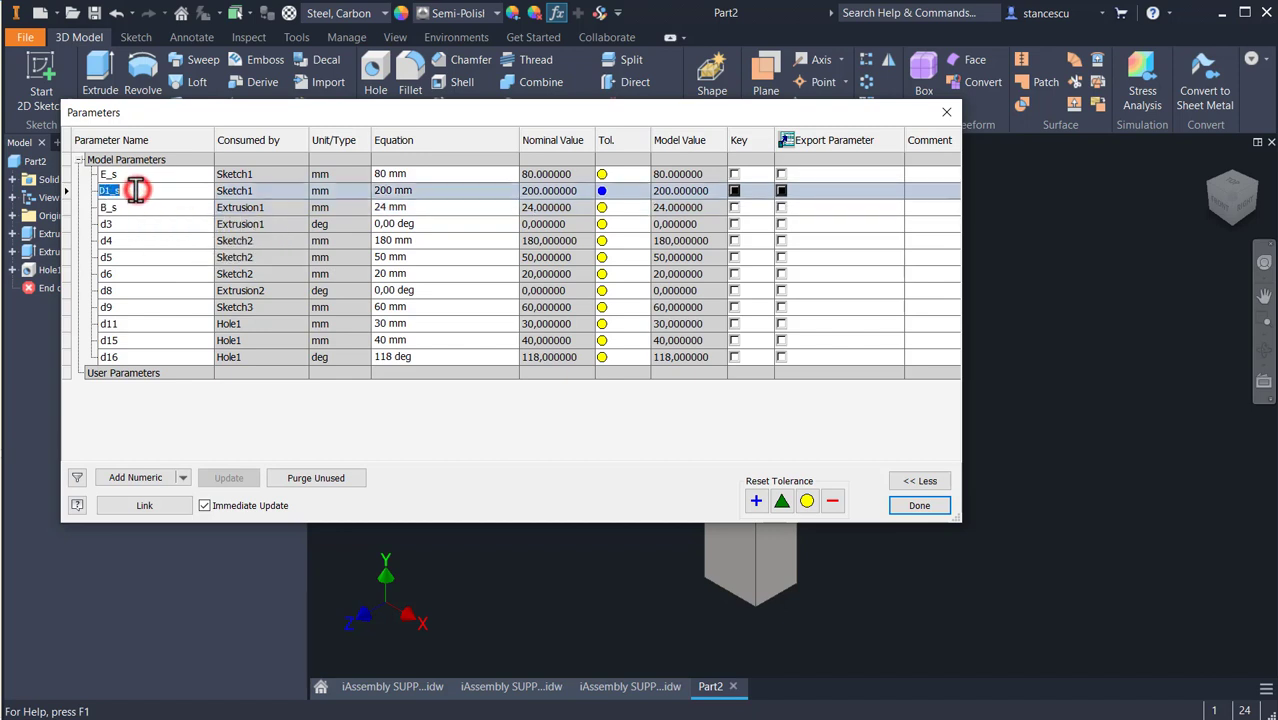
pyautogui.write('D_s')
# - Rename the parameters d4 to D1_s, d5 to E1_s and d9 to F_s, and close the parameter table
pyautogui.doubleClick(118, 241)
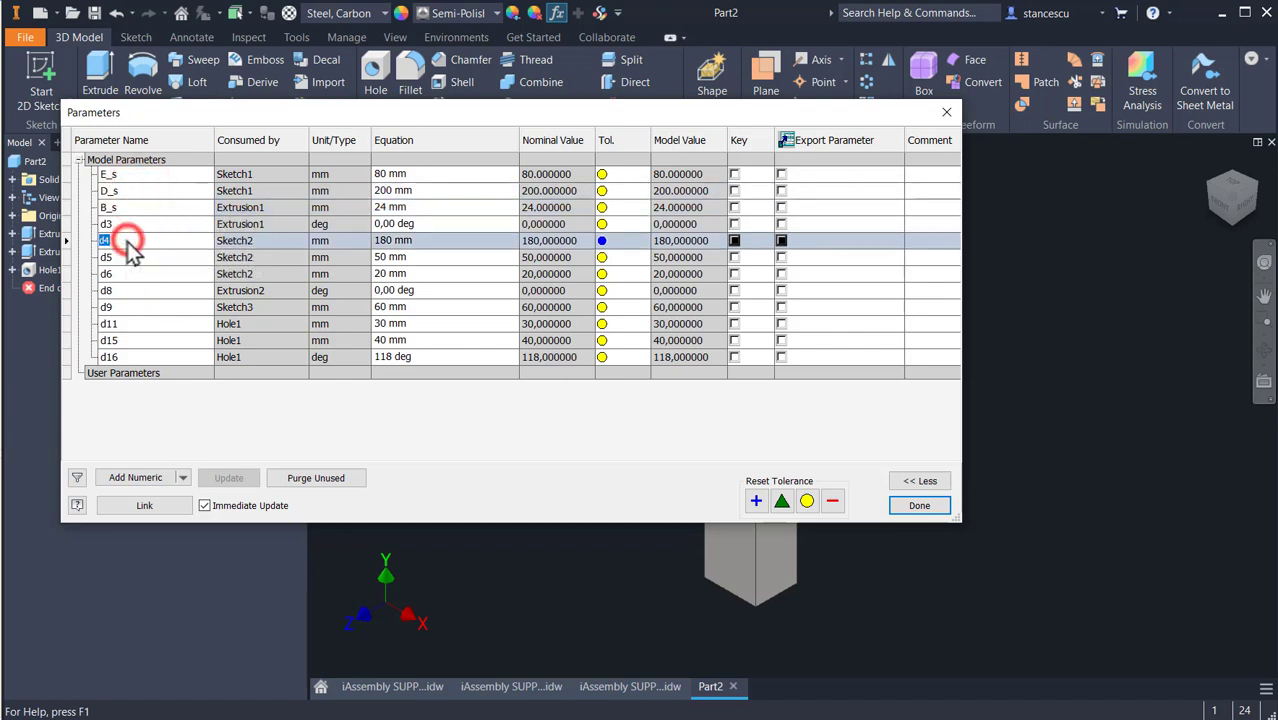
pyautogui.write('D1_s')
pyautogui.doubleClick(130, 257)
pyautogui.write('E1_s')
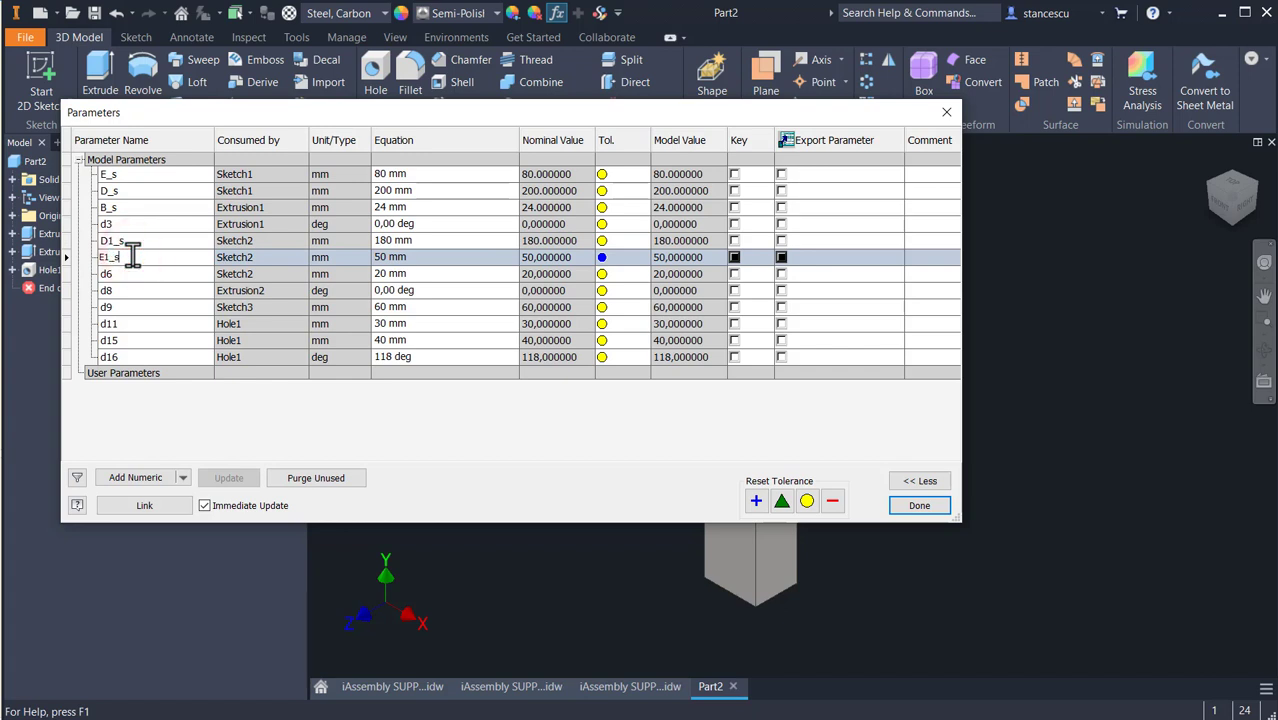
pyautogui.press('Return')
pyautogui.doubleClick(127, 308)
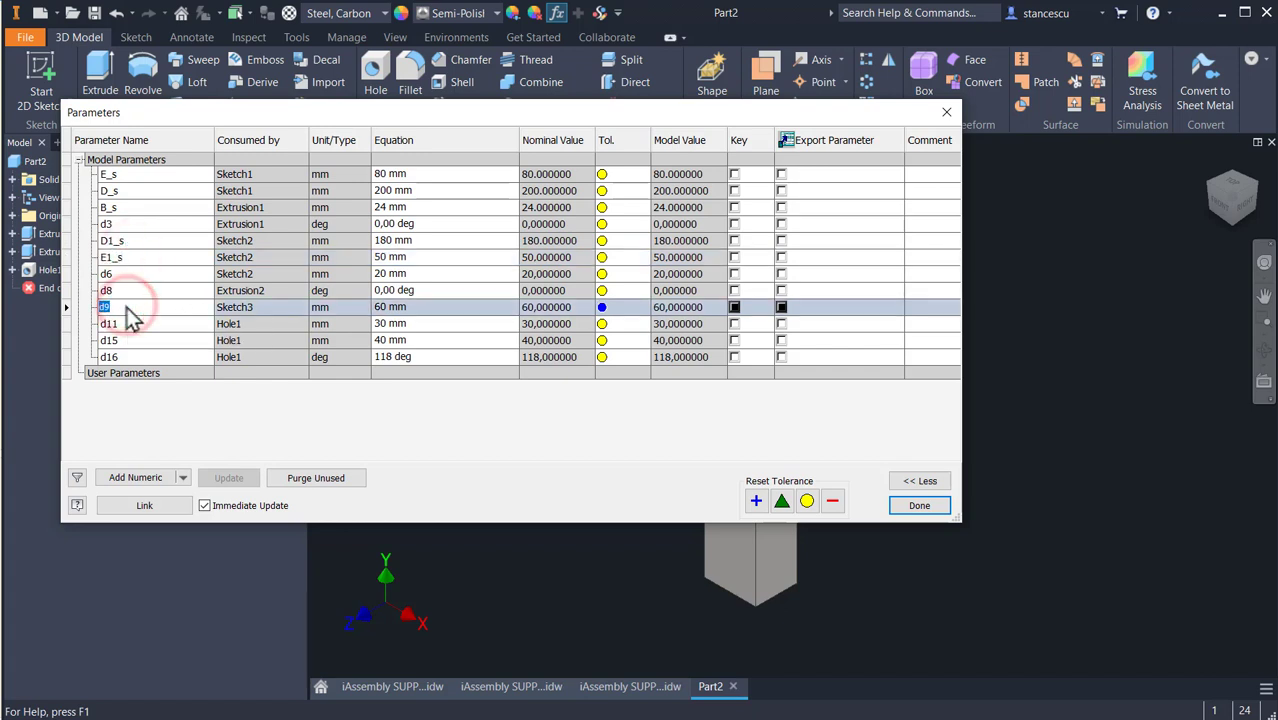
pyautogui.write('F_s')
pyautogui.press('Return')
pyautogui.click(900, 505)
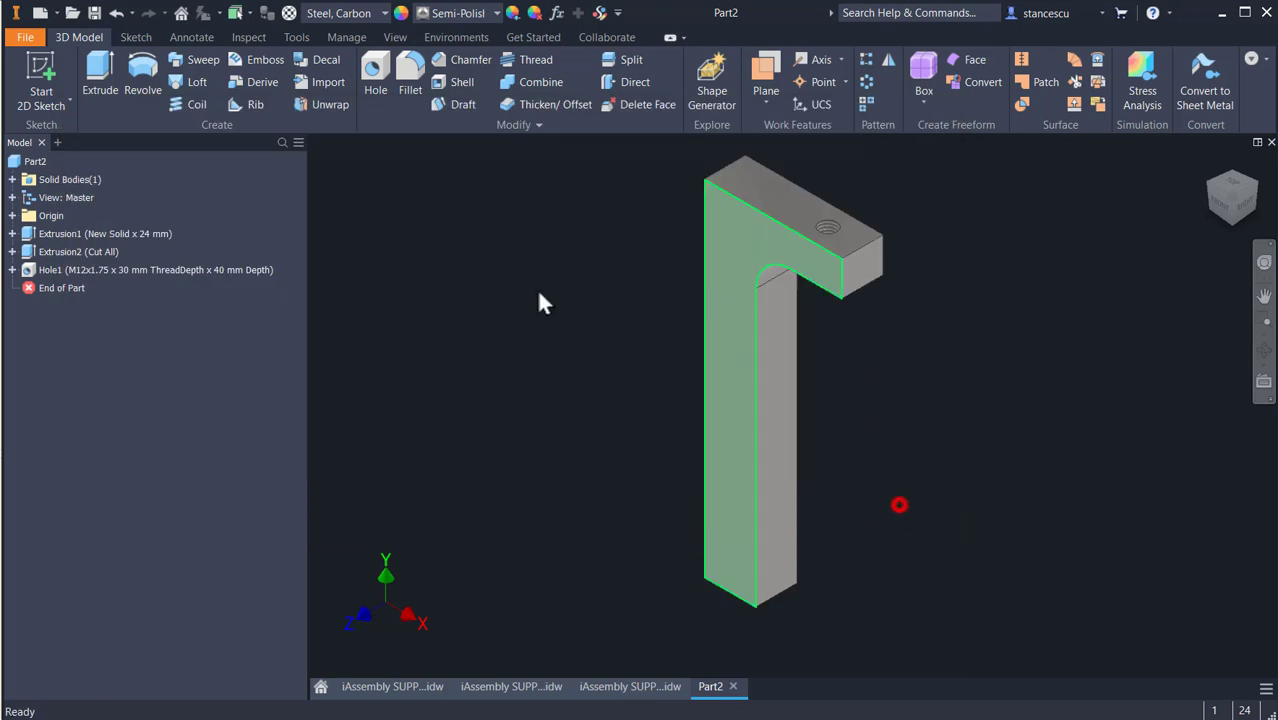
# - Save the part as SIDE PART.ipt
pyautogui.click(515, 280)
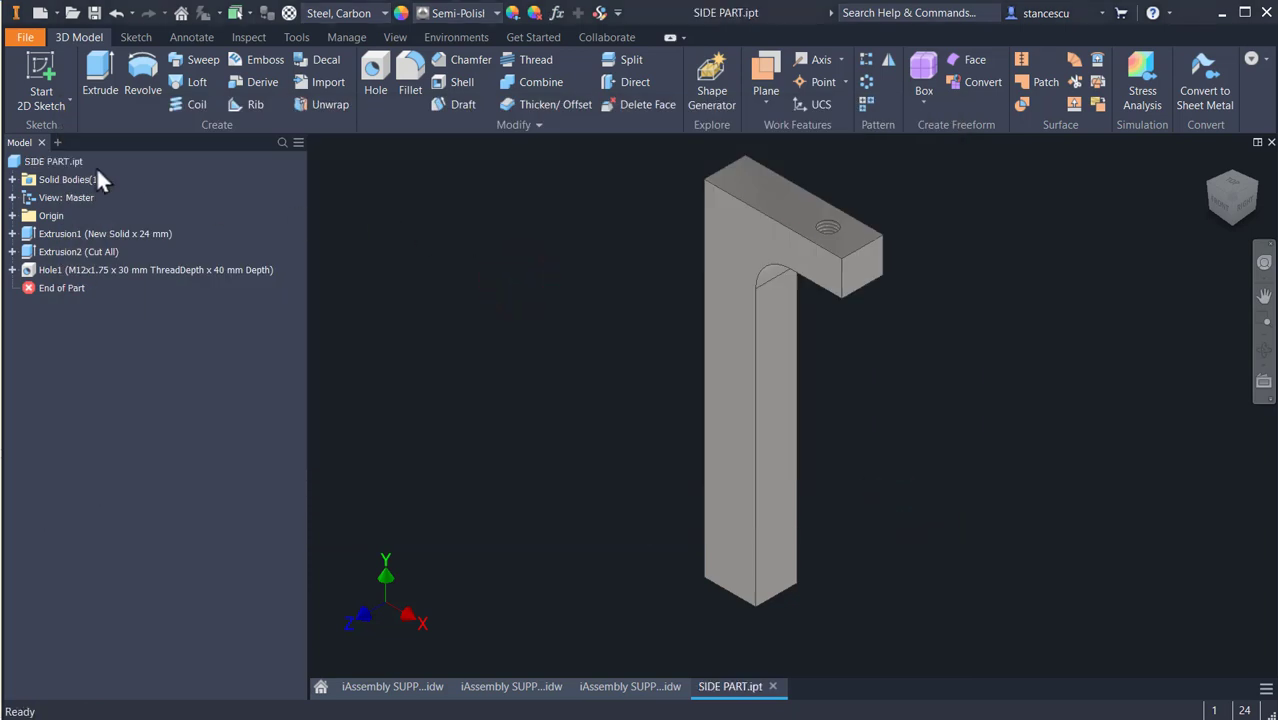
pyautogui.click(96, 164)
pyautogui.click(94, 12)
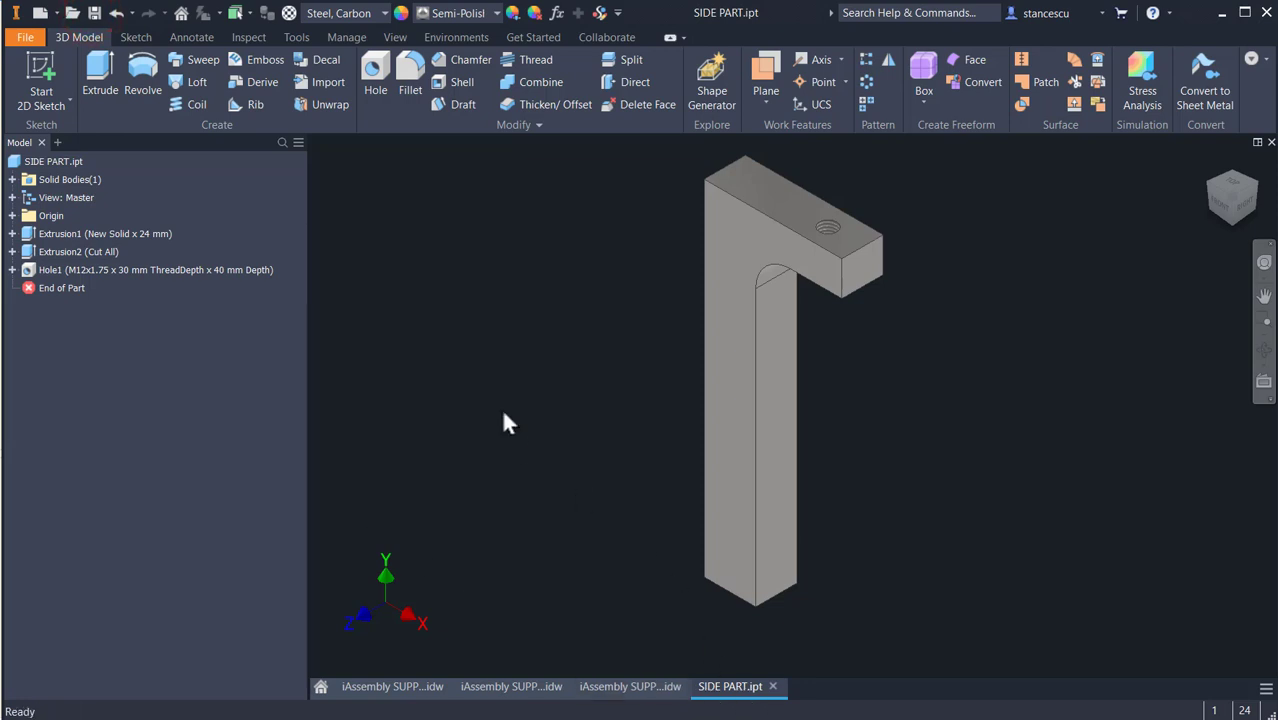
# - Start creating an iPart from the side part
pyautogui.click(349, 40)
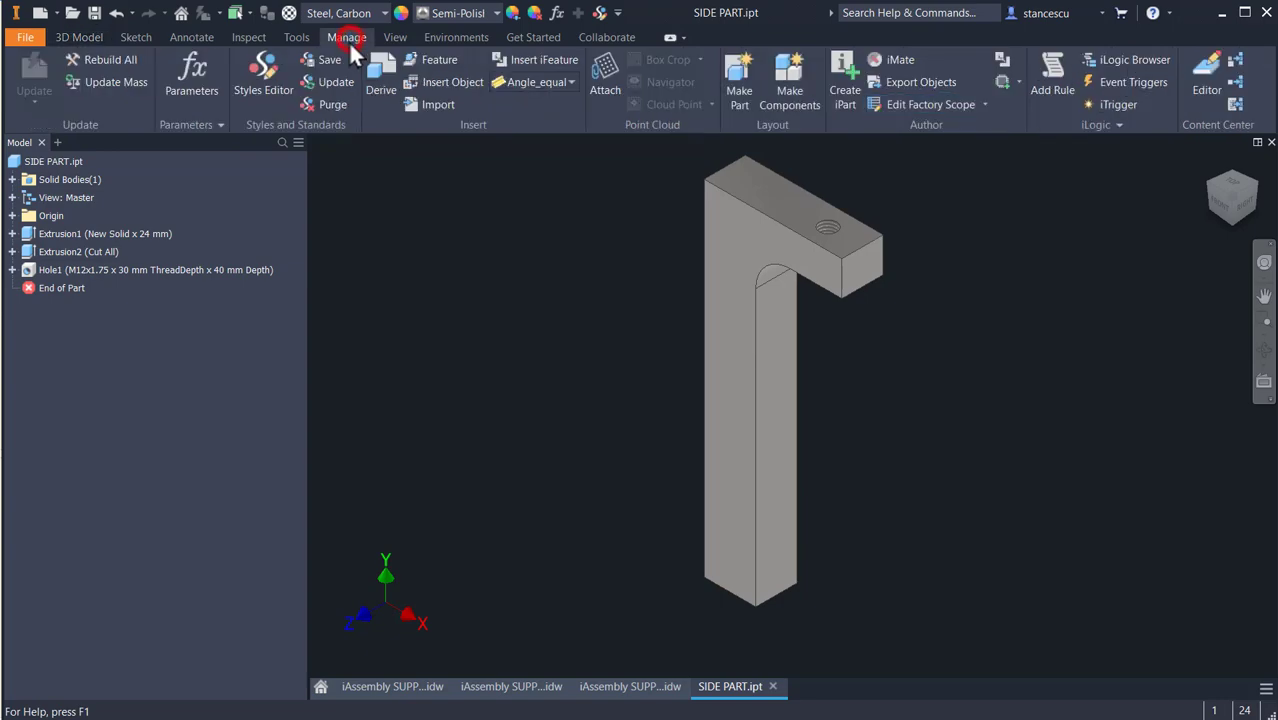
pyautogui.click(843, 80)
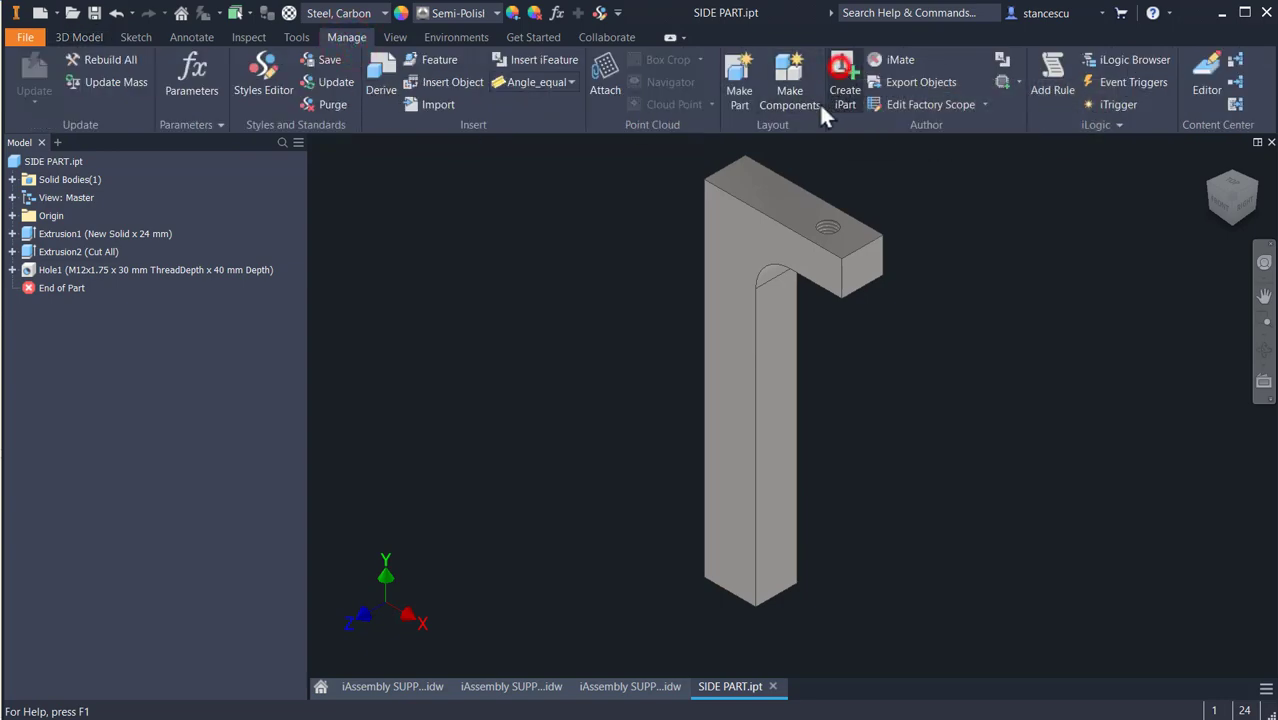
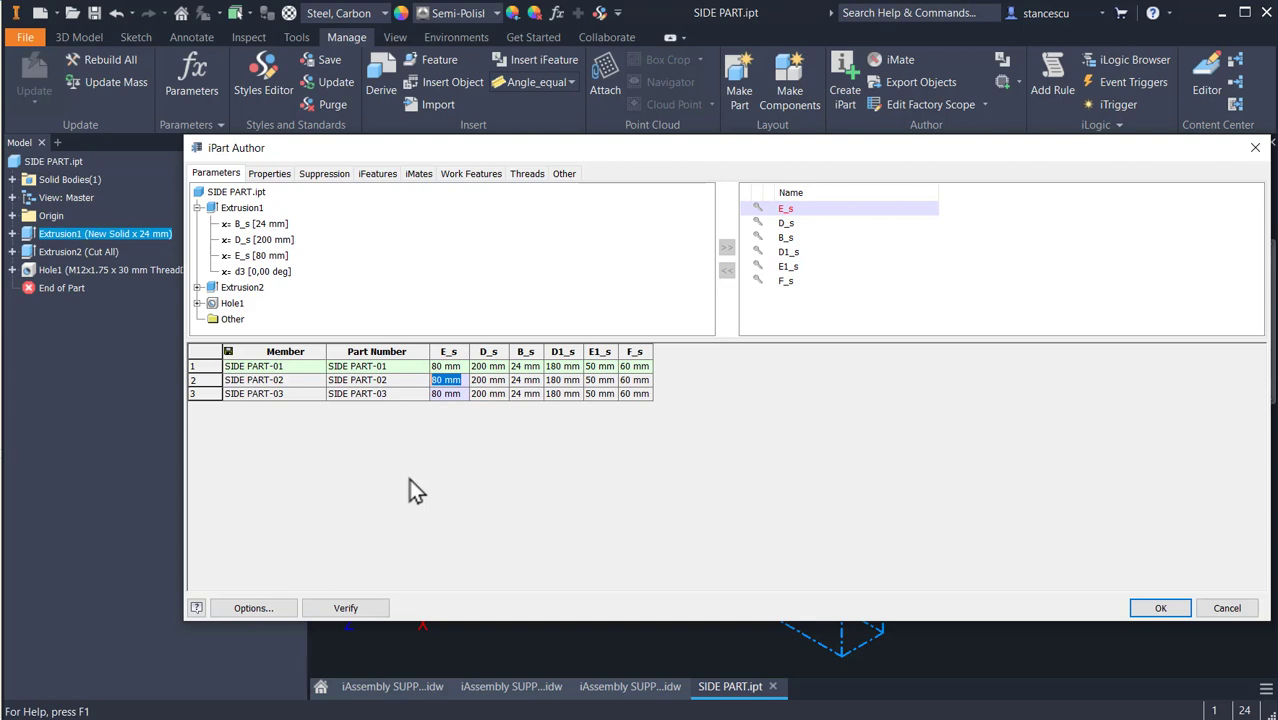
# - Set E_s to 60 and D_s to 180 mm for SIDE PART-02, and E_s to 30 and D_s to 100 mm for SIDE PART-03
pyautogui.write('60')
pyautogui.click(452, 393)
pyautogui.write('30')
pyautogui.moveTo(484, 365); pyautogui.dragTo(478, 389)
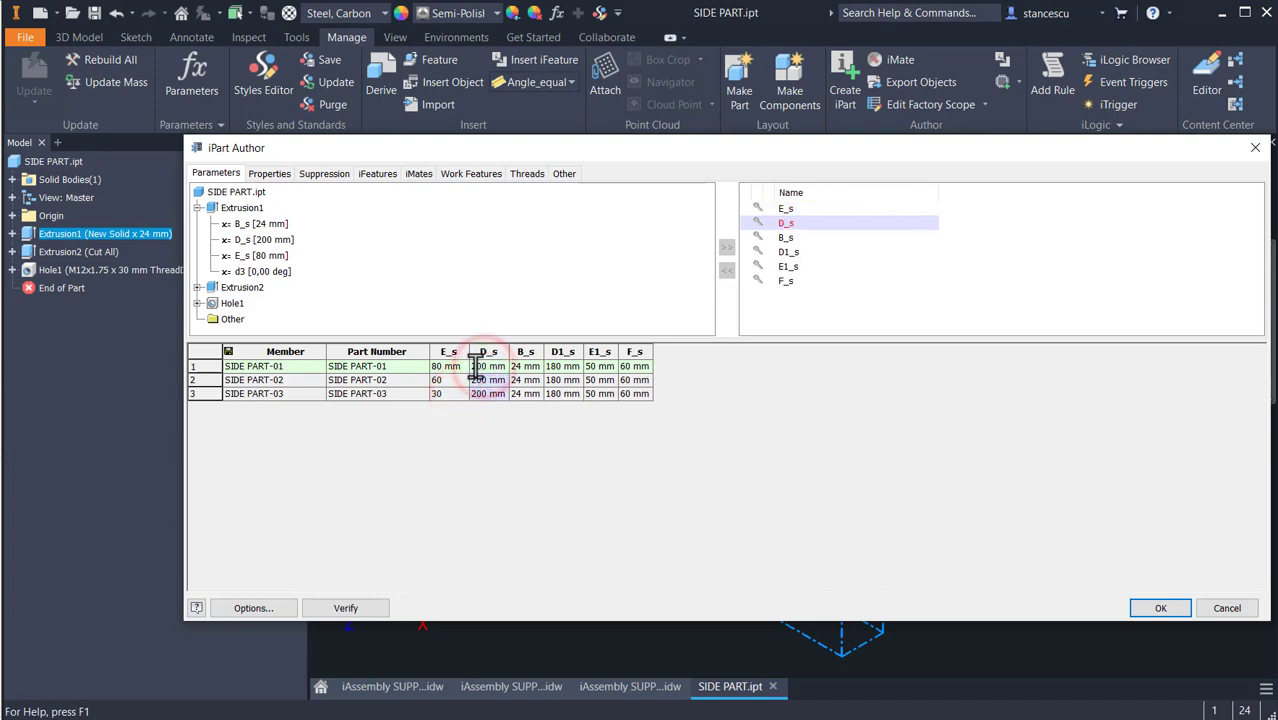
pyautogui.click(475, 380)
pyautogui.write('180')
pyautogui.click(480, 394)
pyautogui.write('100')
# - Set B_s to 20 mm for SIDE PART-02 and 16 mm for SIDE PART-03
pyautogui.click(524, 380)
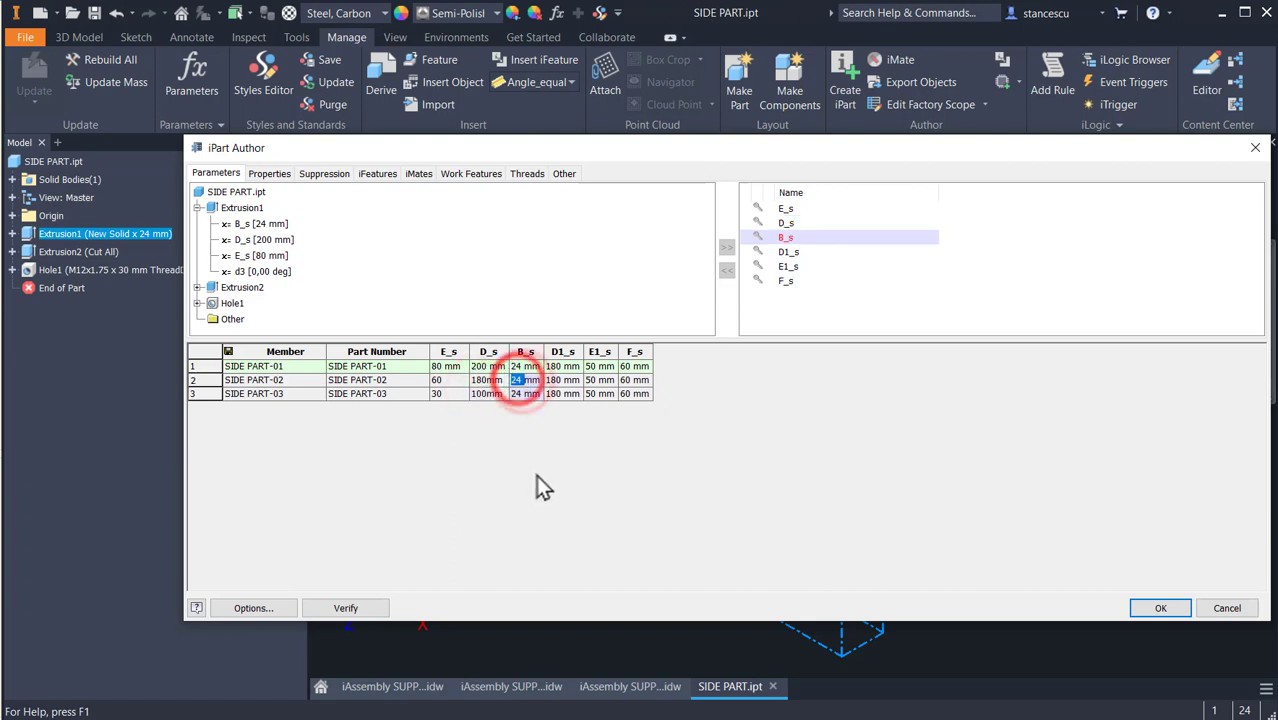
pyautogui.write('20')
pyautogui.click(516, 393)
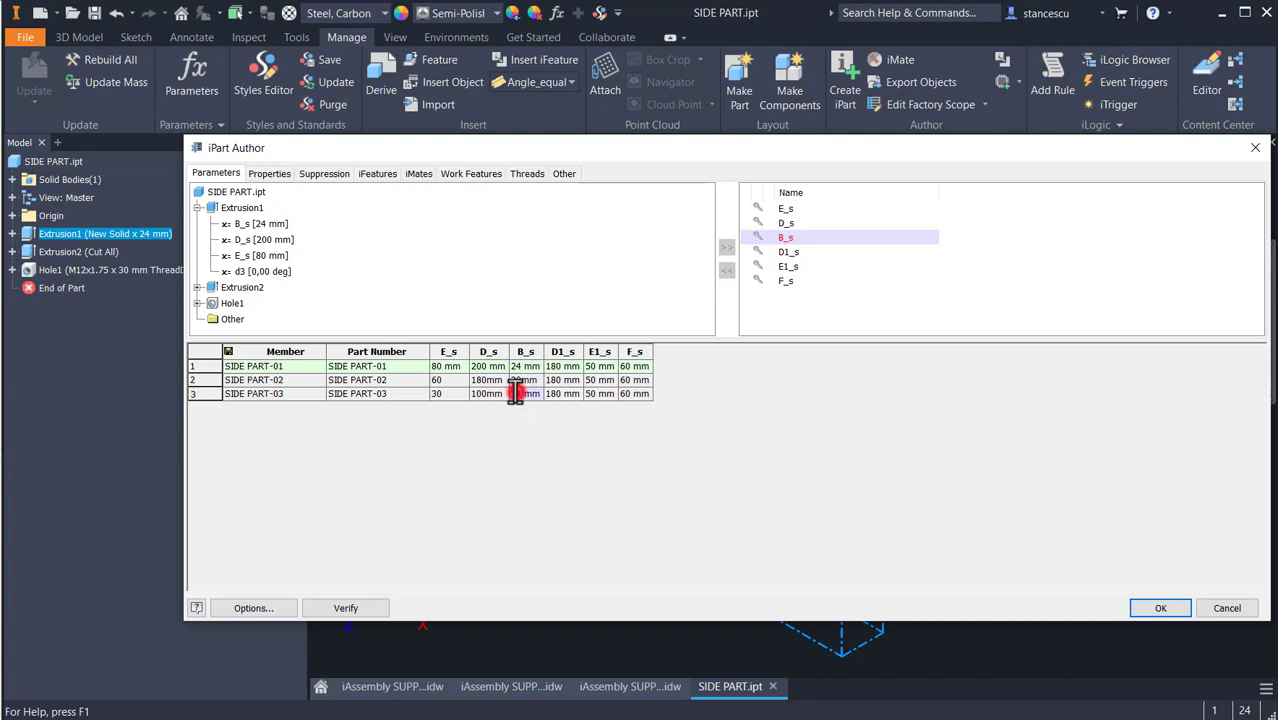
pyautogui.write('16')
# - Set D1_s to 160 mm and E1_s to 40 mm for SIDE PART-02 in the iPart table
pyautogui.click(553, 380)
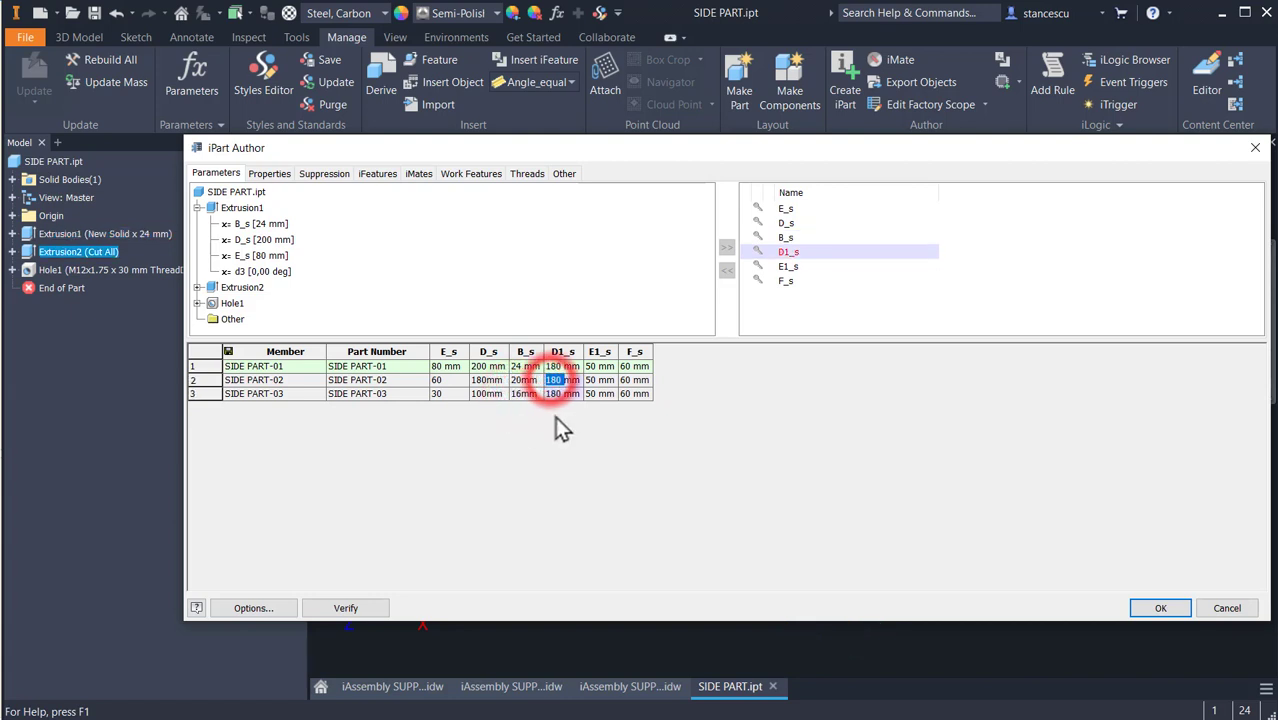
pyautogui.write('160')
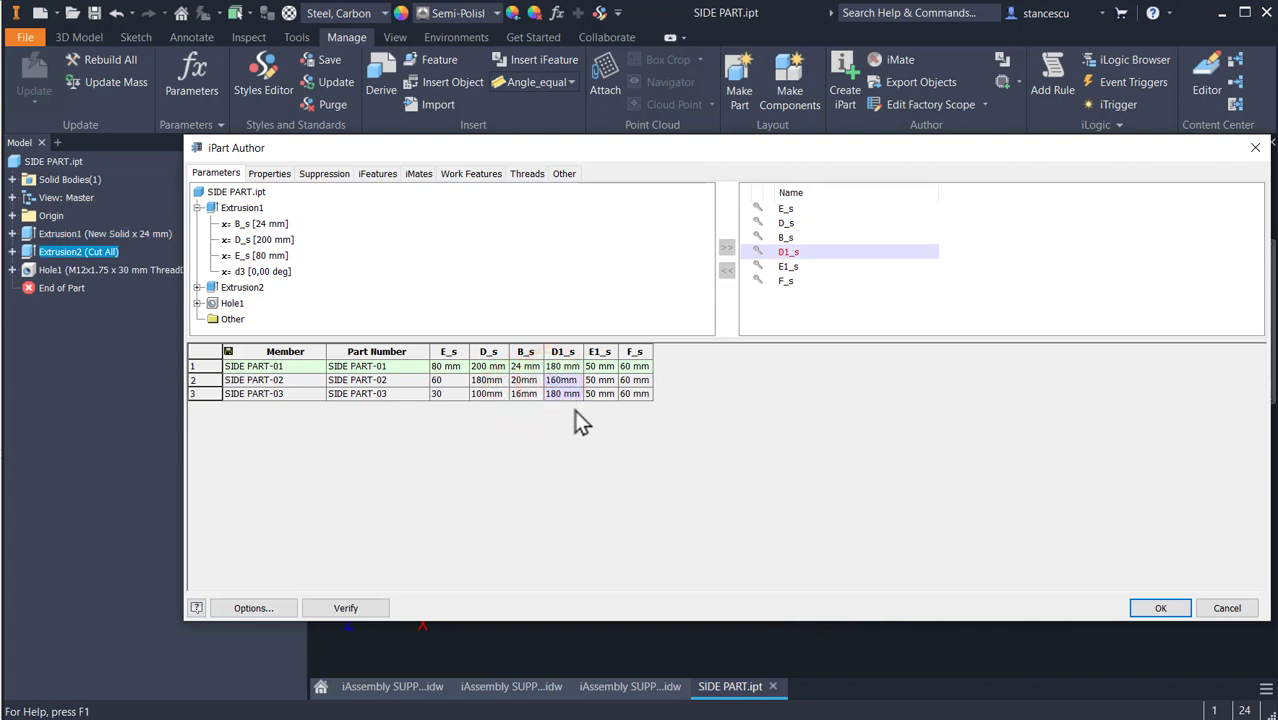
pyautogui.click(598, 380)
pyautogui.write('40')
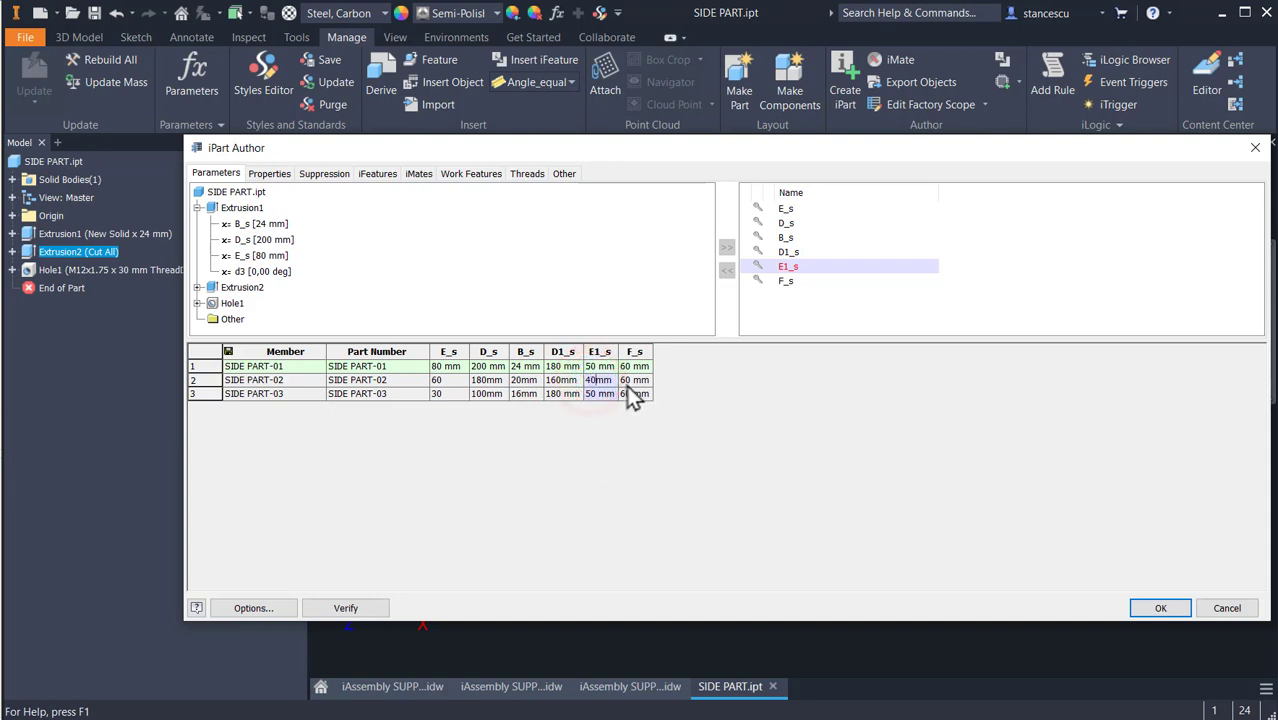
# - Set F_s to 40 mm for SIDE PART-02 and 15 mm for SIDE PART-03
pyautogui.click(634, 380)
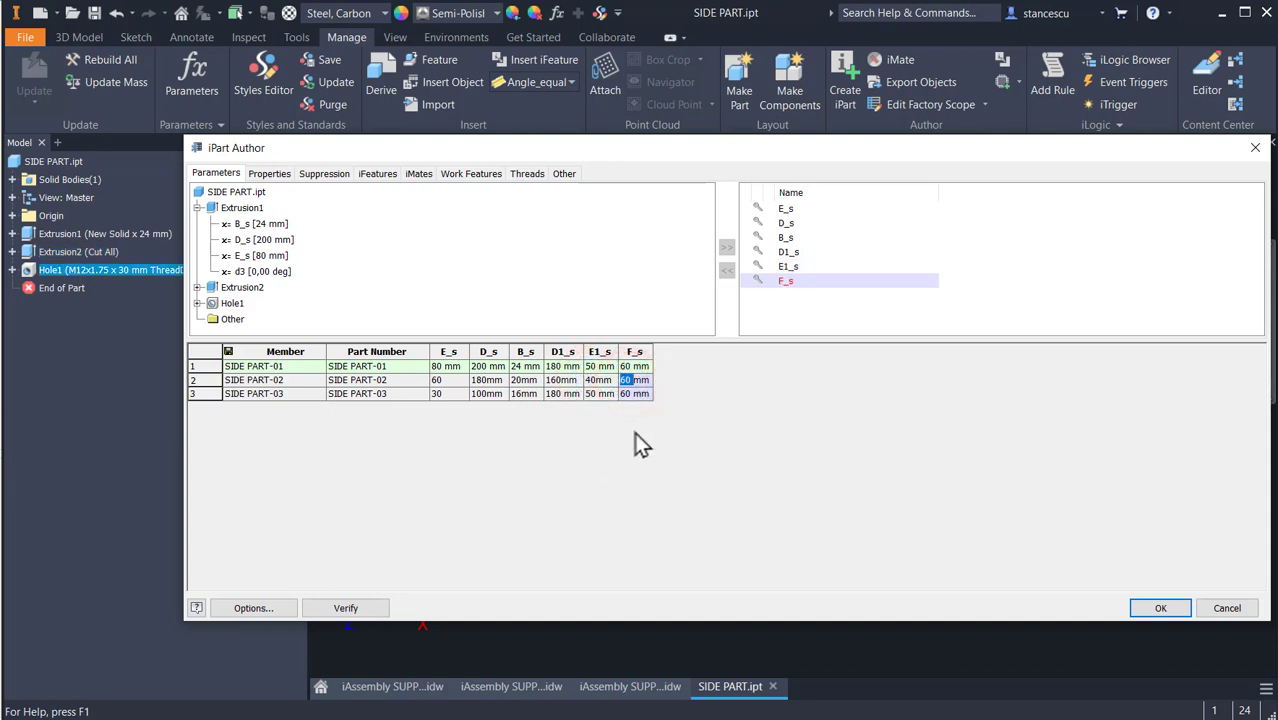
pyautogui.write('40')
pyautogui.click(634, 394)
pyautogui.write('15')
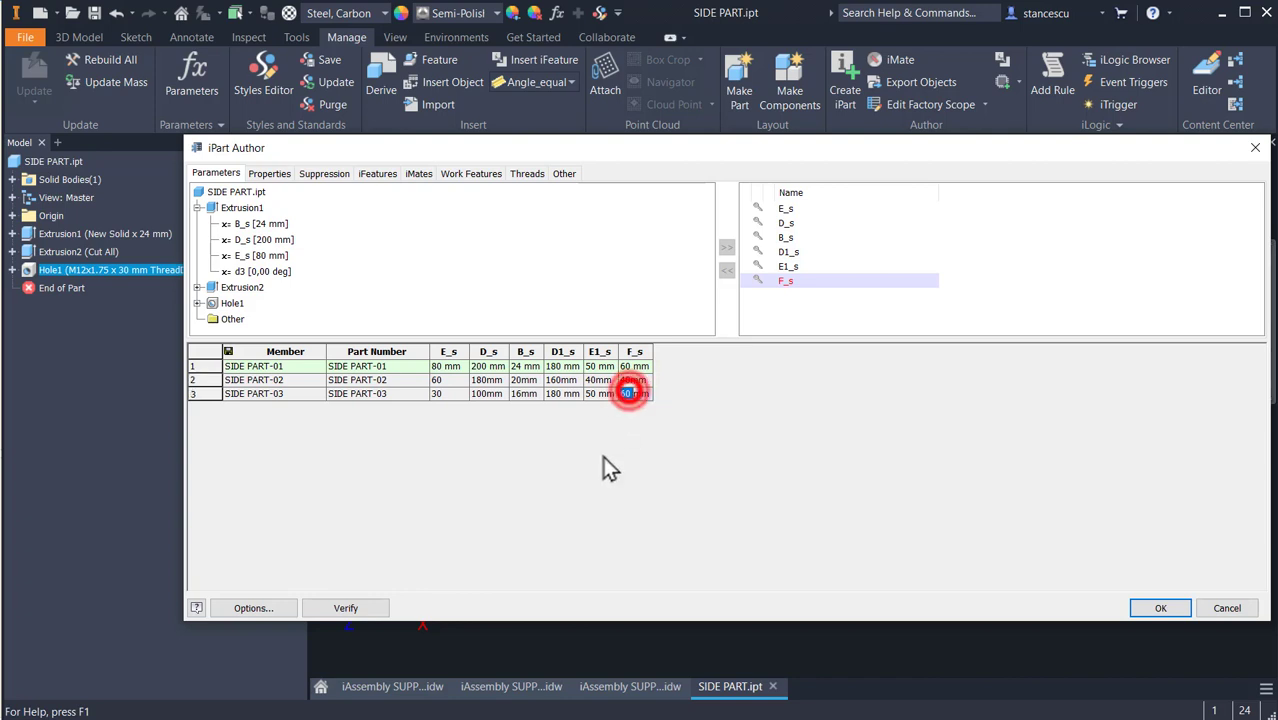
pyautogui.click(648, 440)
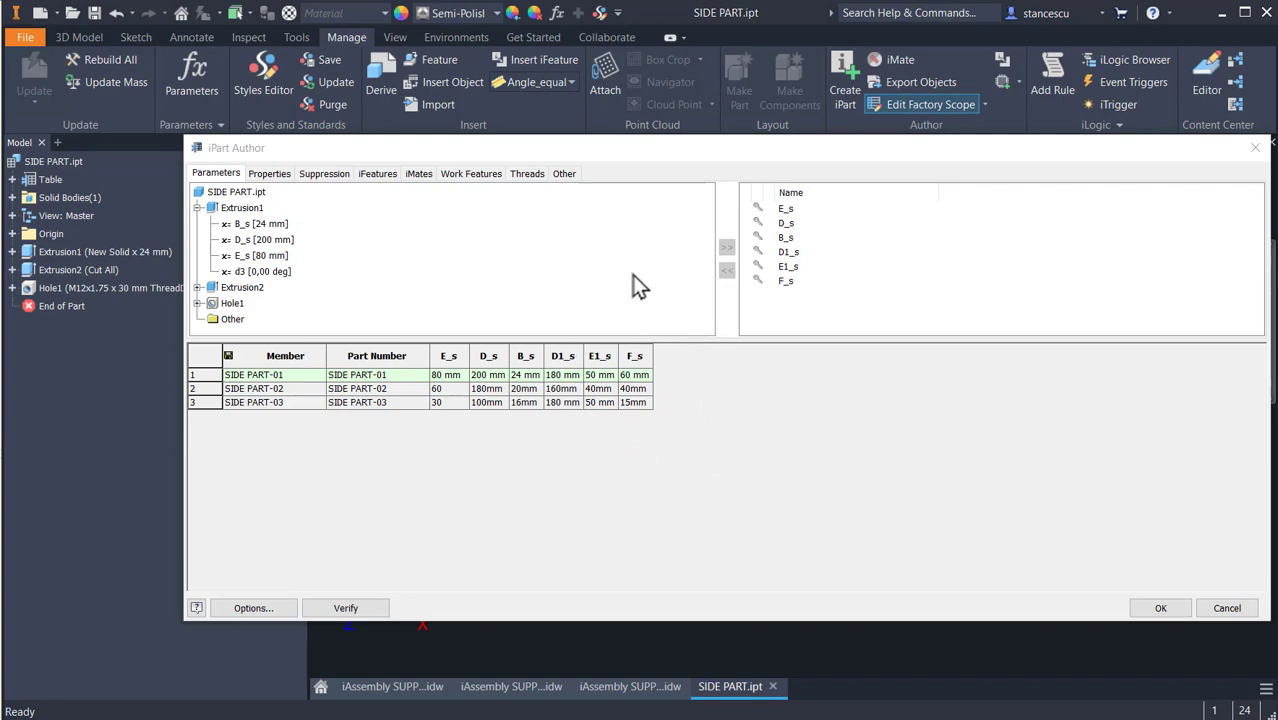
# - Add Hole1's thread designation as a column in the iPart table
pyautogui.click(527, 174)
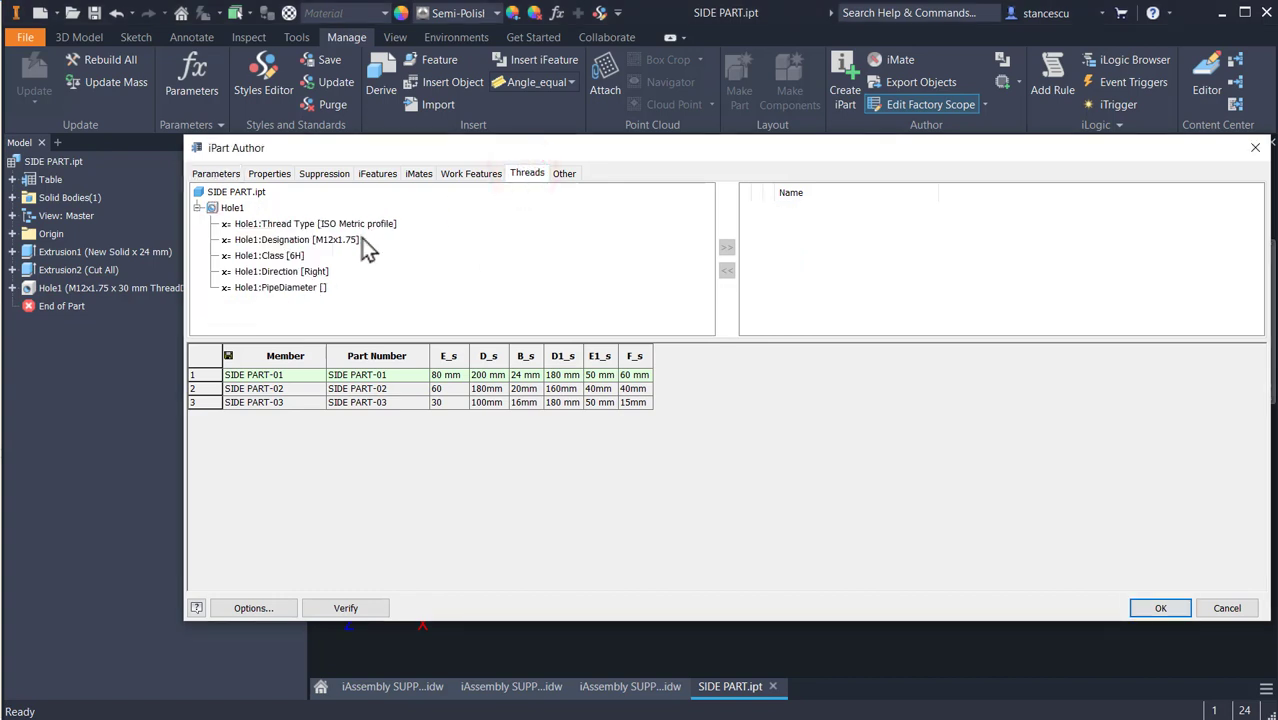
pyautogui.click(300, 240)
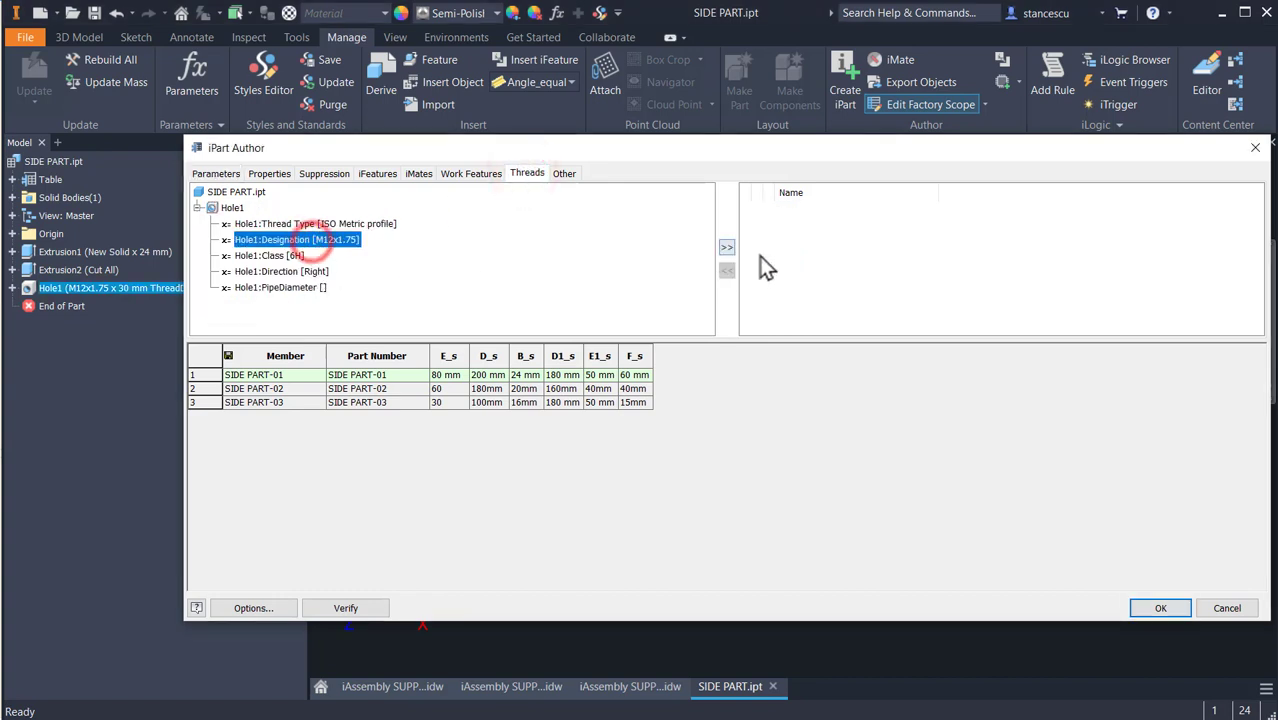
pyautogui.click(724, 249)
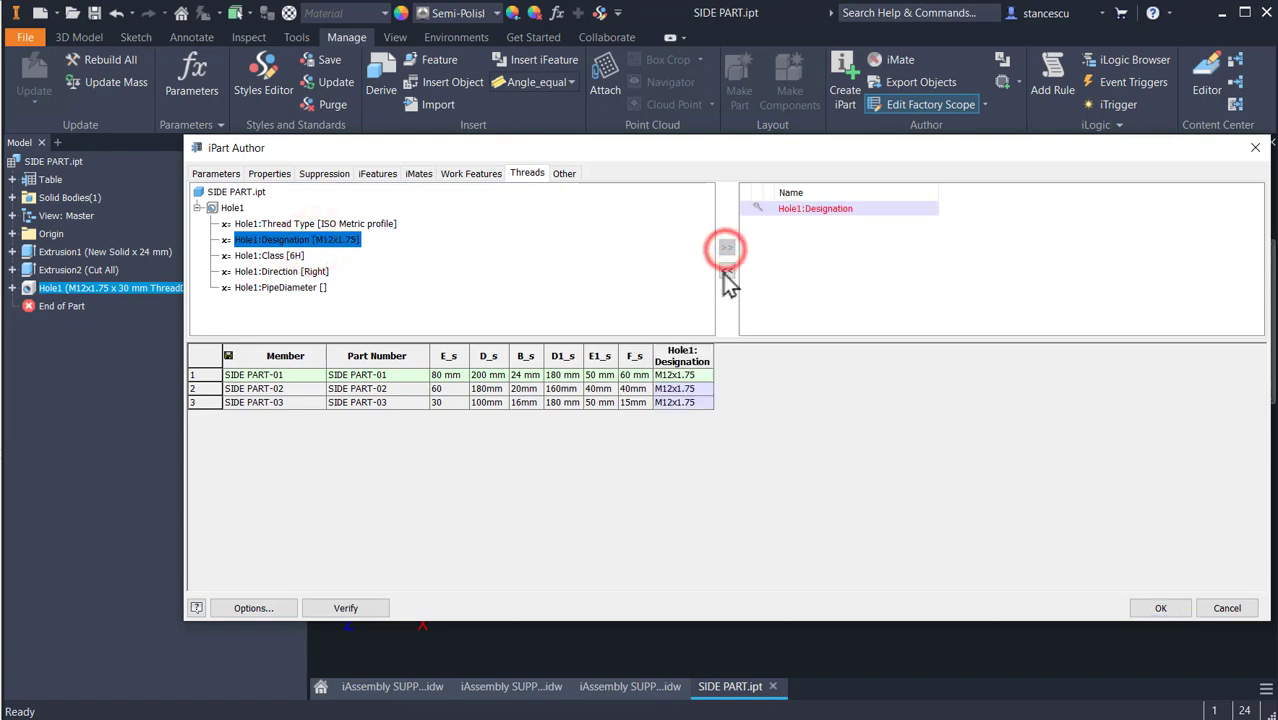
# - Set the Hole1 thread designation to M10x1.5 for SIDE PART-02 and M8x1.25 for SIDE PART-03
pyautogui.click(669, 392)
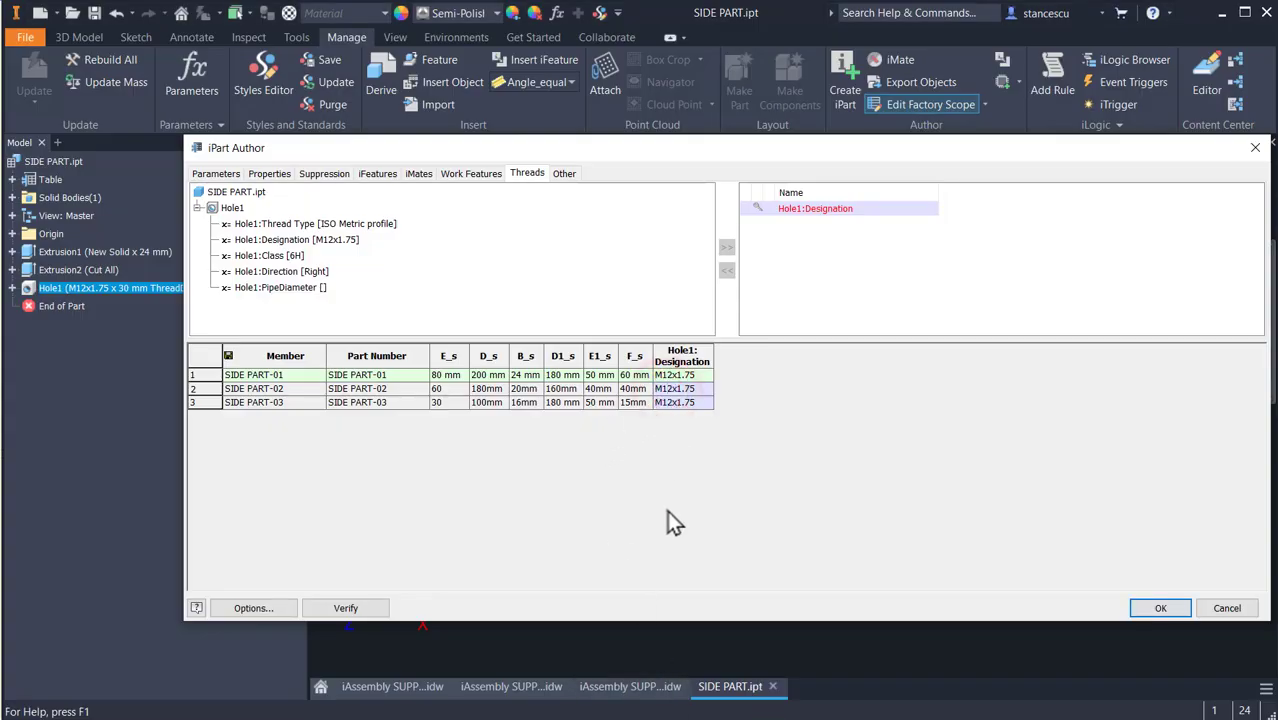
pyautogui.press('Delete')
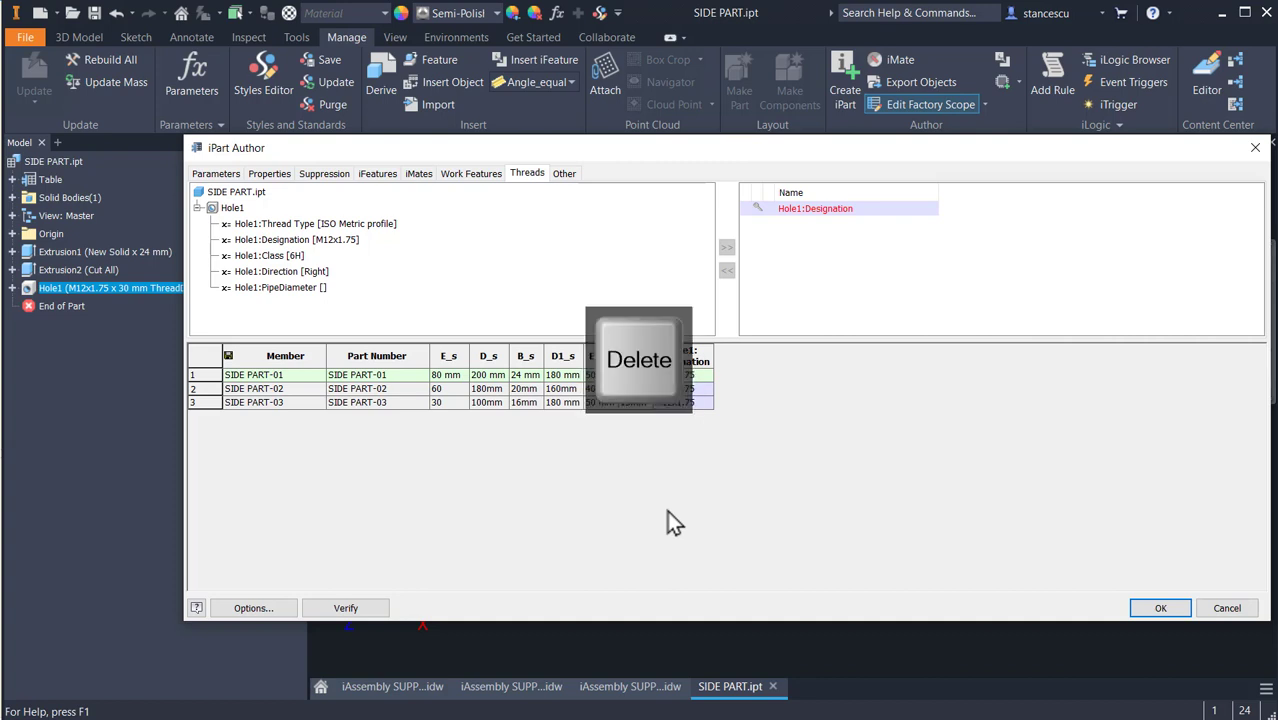
pyautogui.press('Right')
pyautogui.hotkey('shift', 'Right')
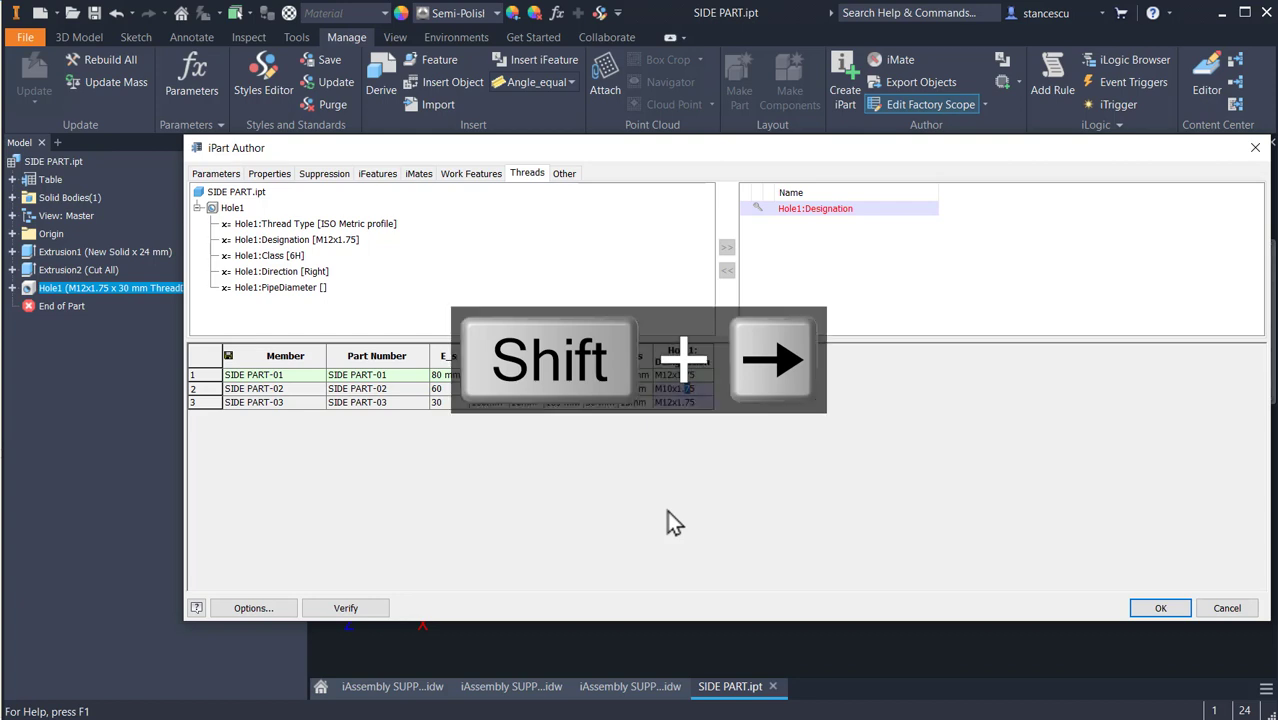
pyautogui.press('Delete')
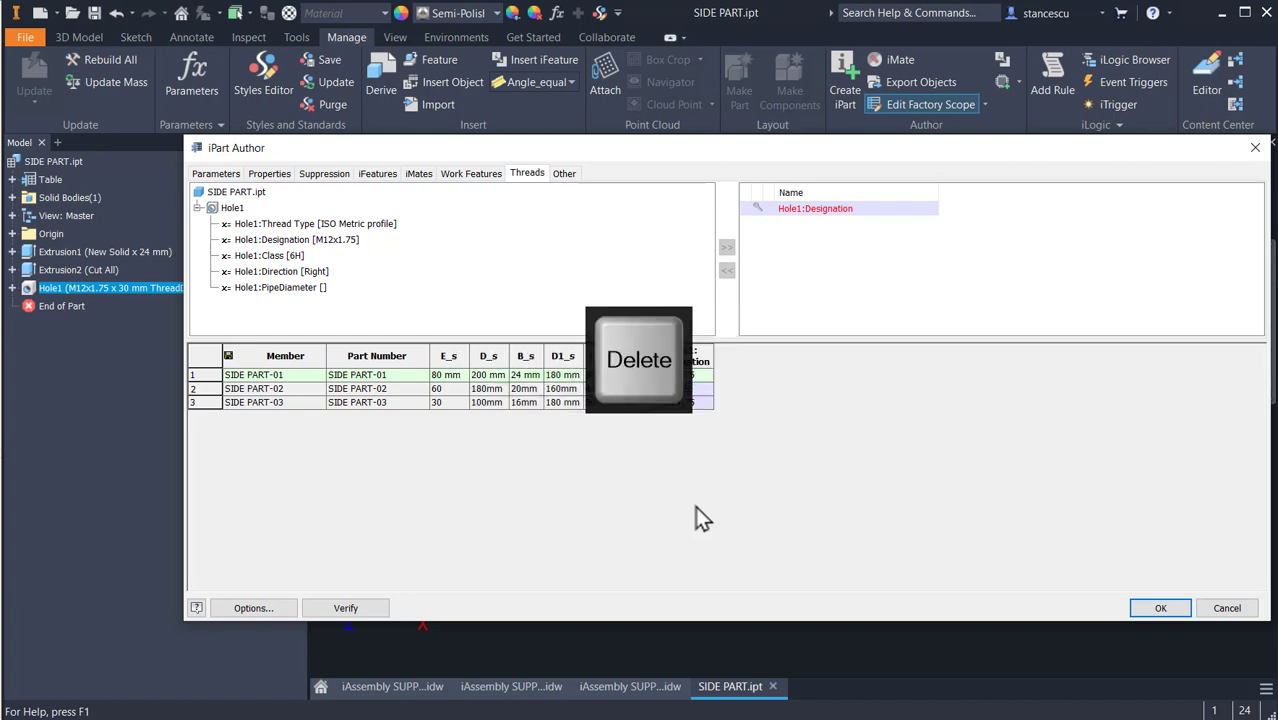
pyautogui.click(670, 403)
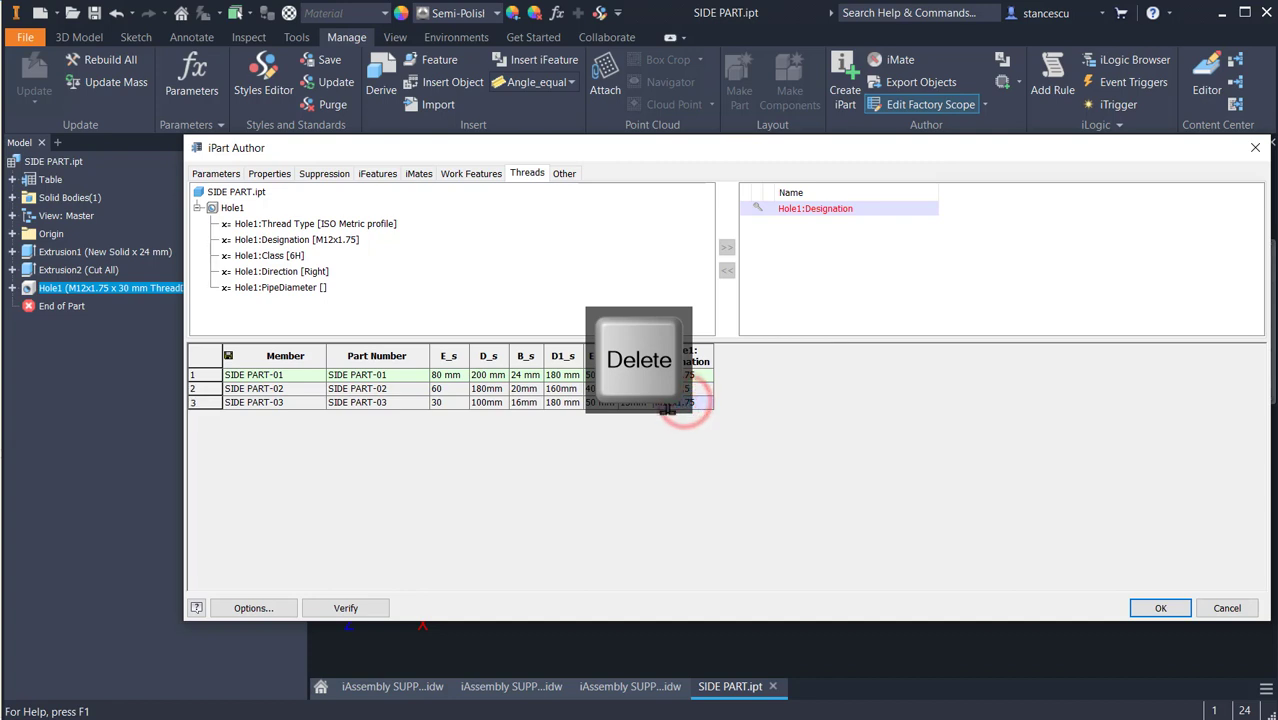
pyautogui.press('Delete')
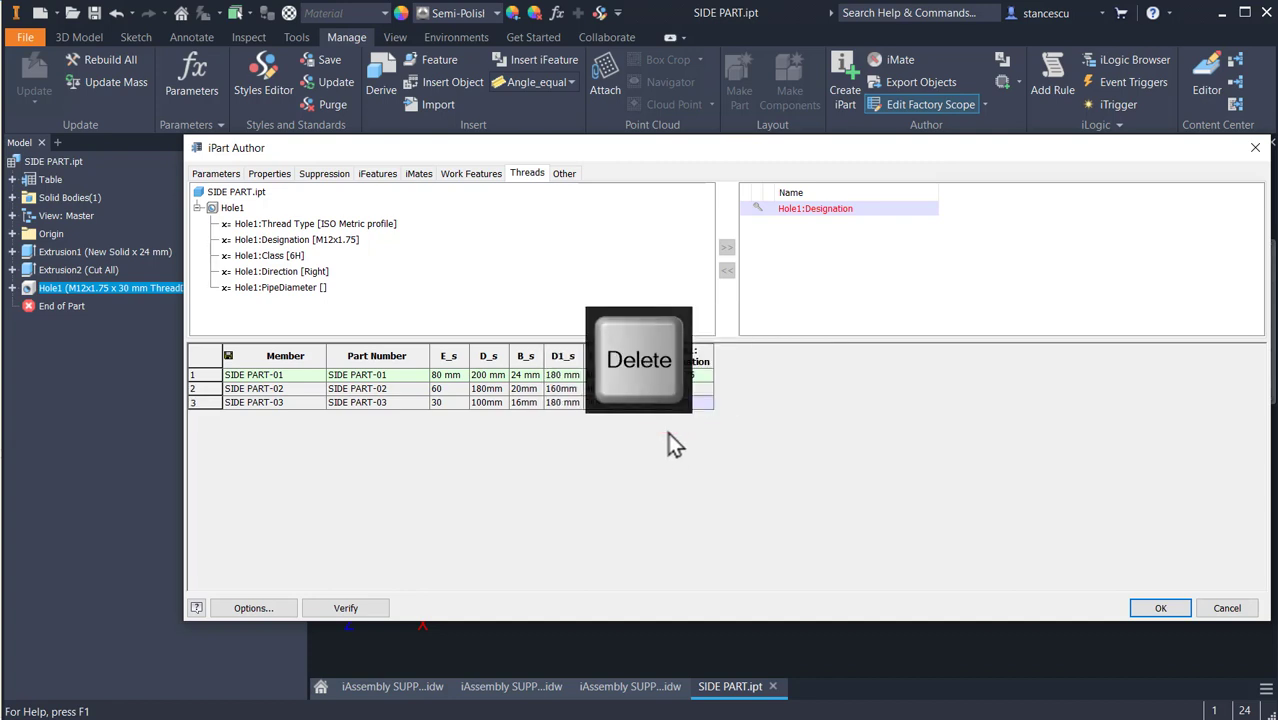
pyautogui.press('Right')
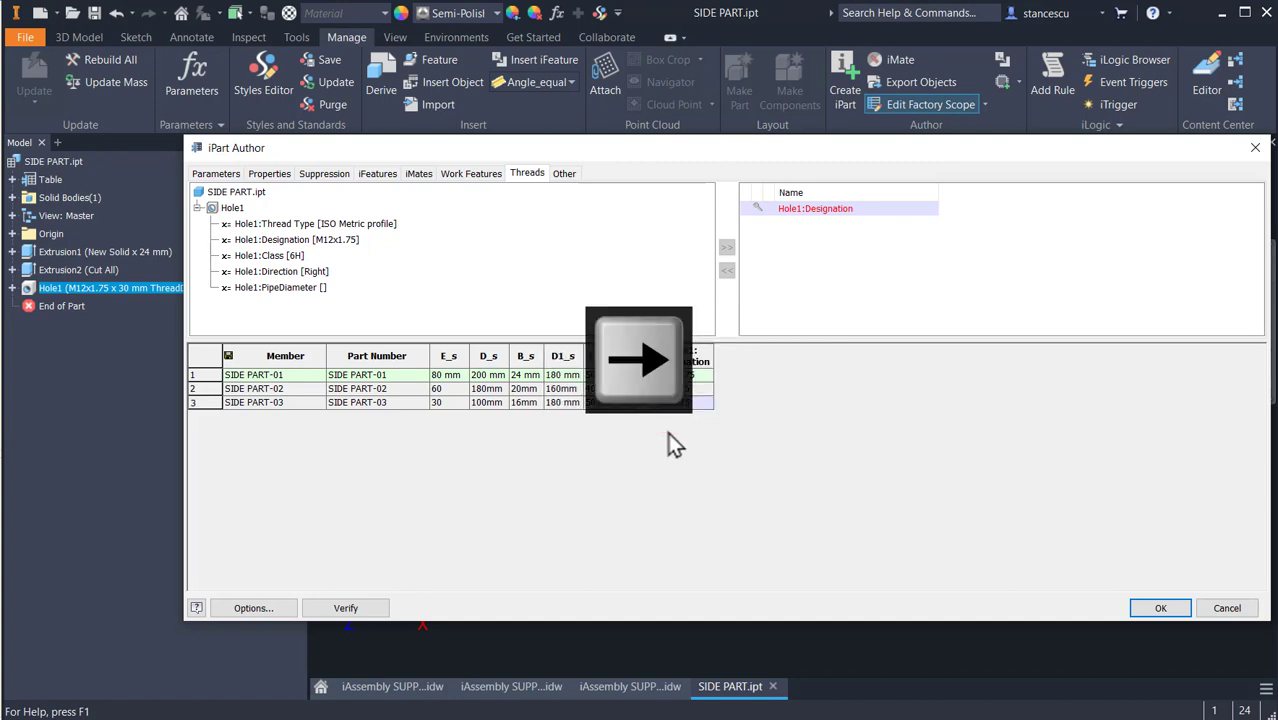
pyautogui.hotkey('shift', 'Right')
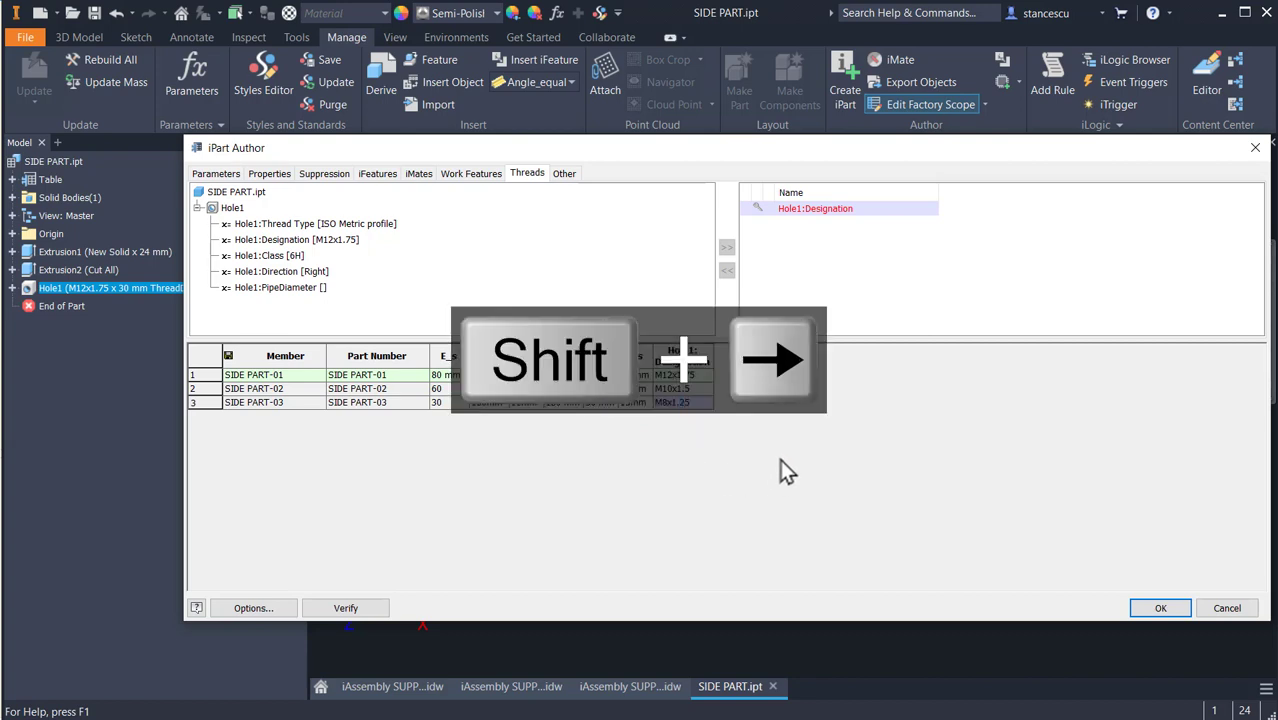
# - Add Extrusion2's suppression state to the table, suppress it for SIDE PART-03 only, and accept the iPart table
pyautogui.click(328, 175)
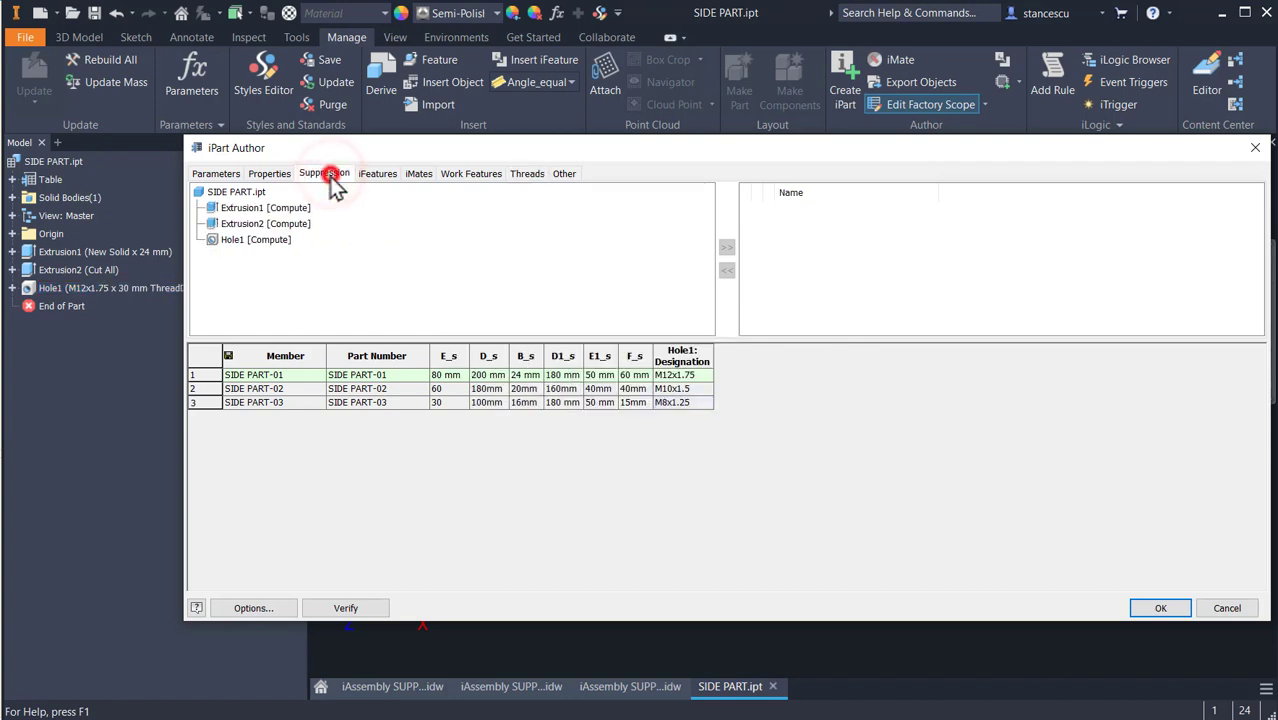
pyautogui.click(240, 225)
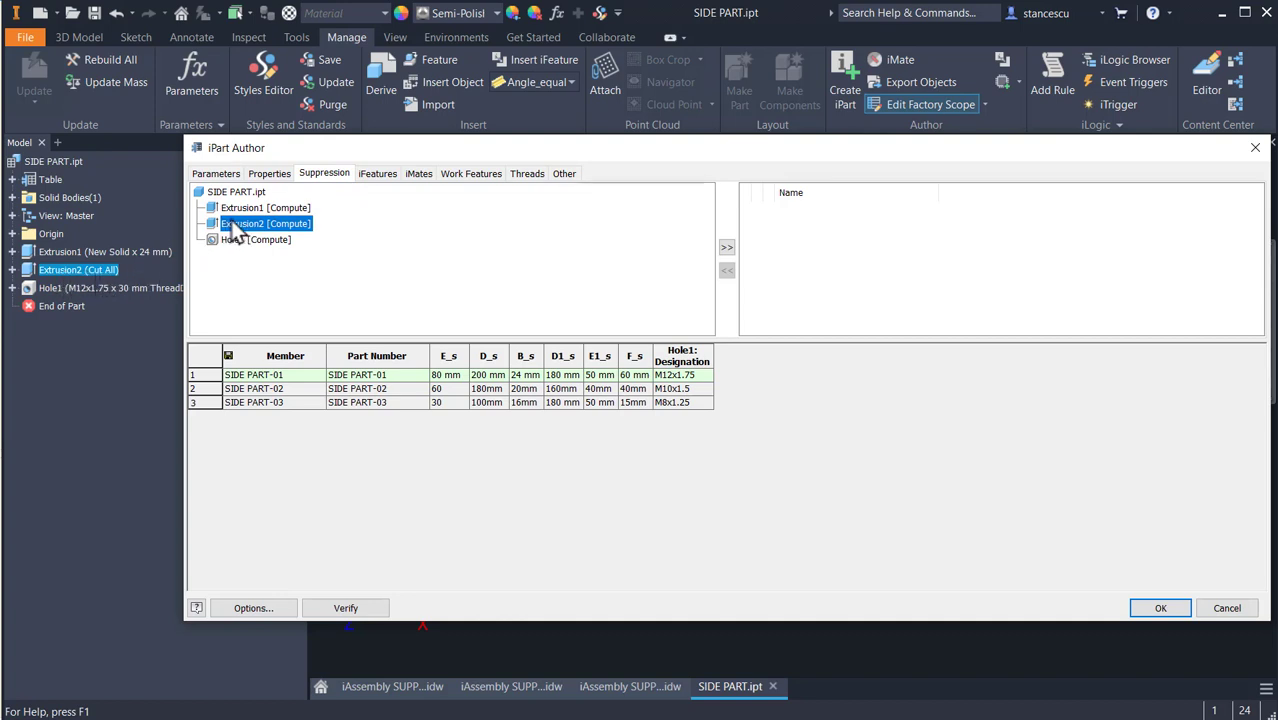
pyautogui.click(726, 247)
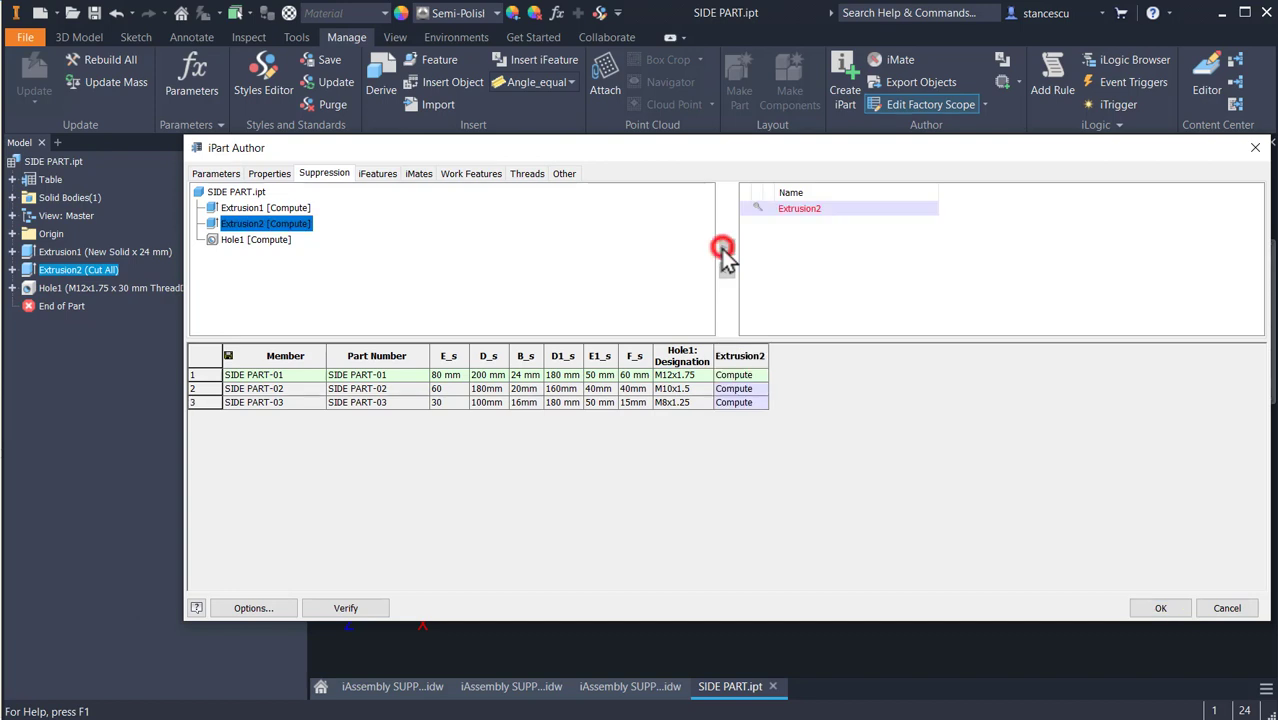
pyautogui.click(734, 403)
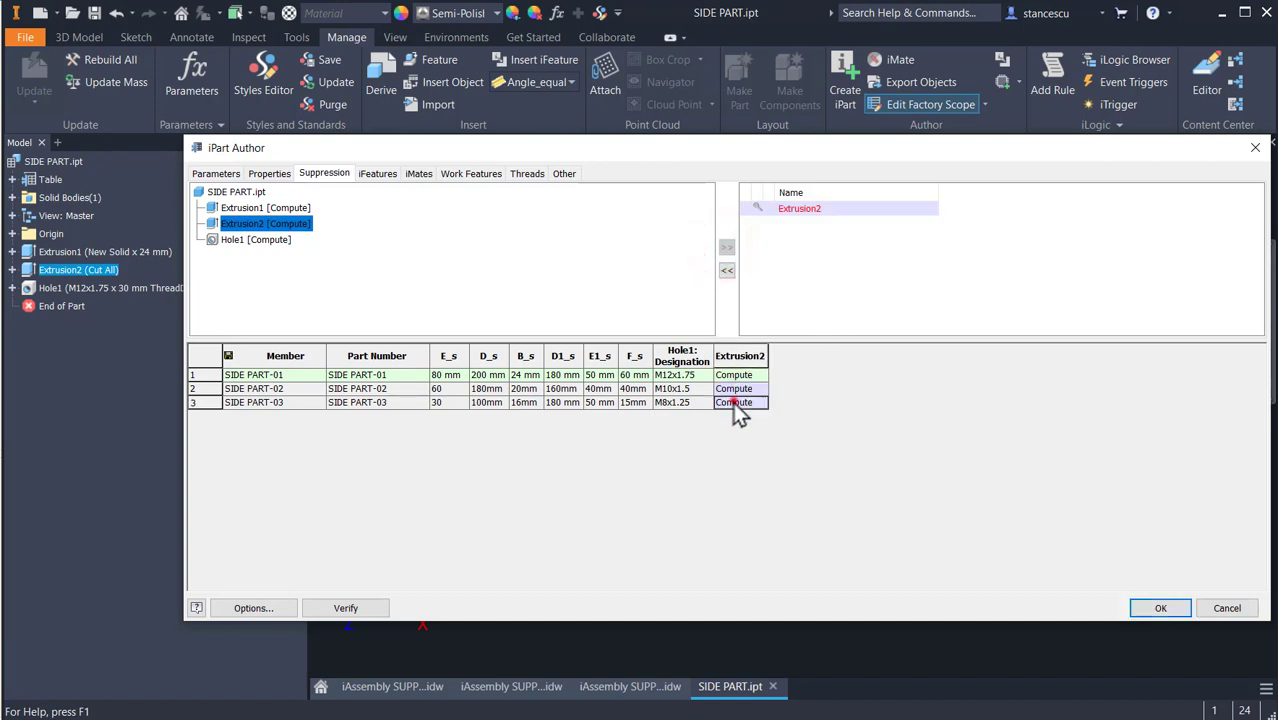
pyautogui.doubleClick(737, 404)
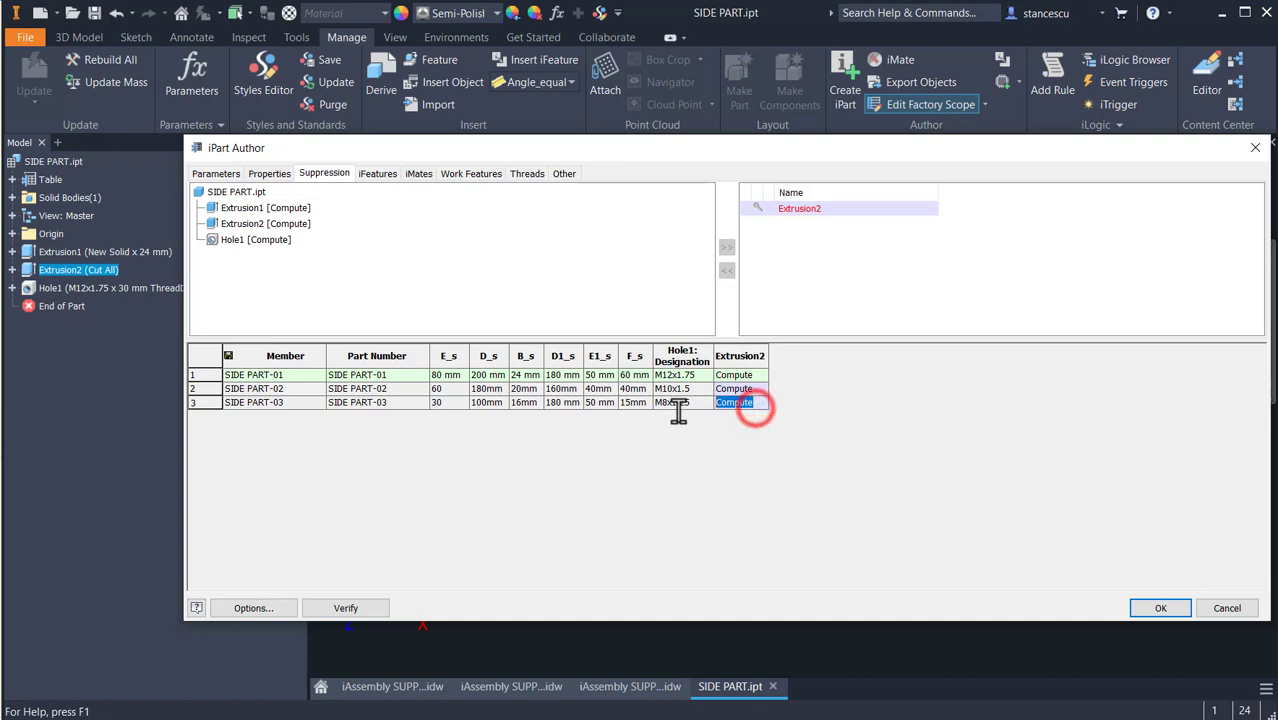
pyautogui.write('s')
pyautogui.click(1158, 608)
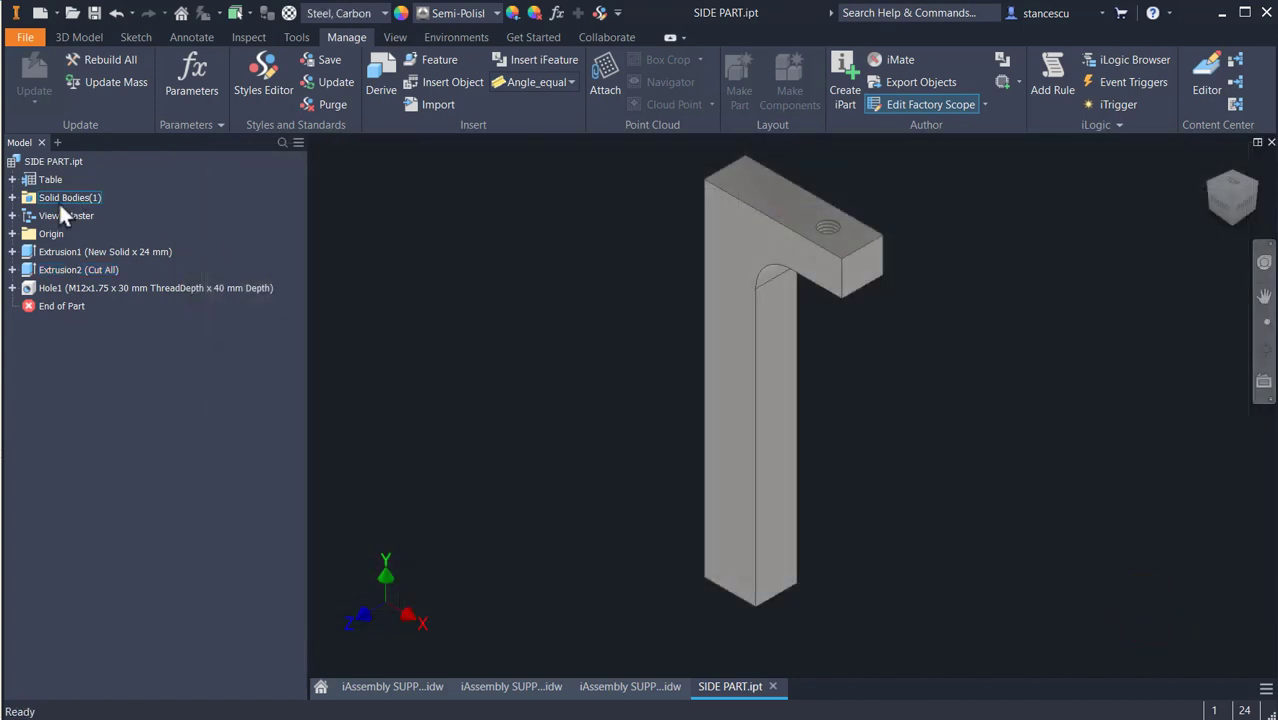
# - Activate the side part members in turn to check their geometry, ending with SIDE PART-01 active
pyautogui.click(12, 179)
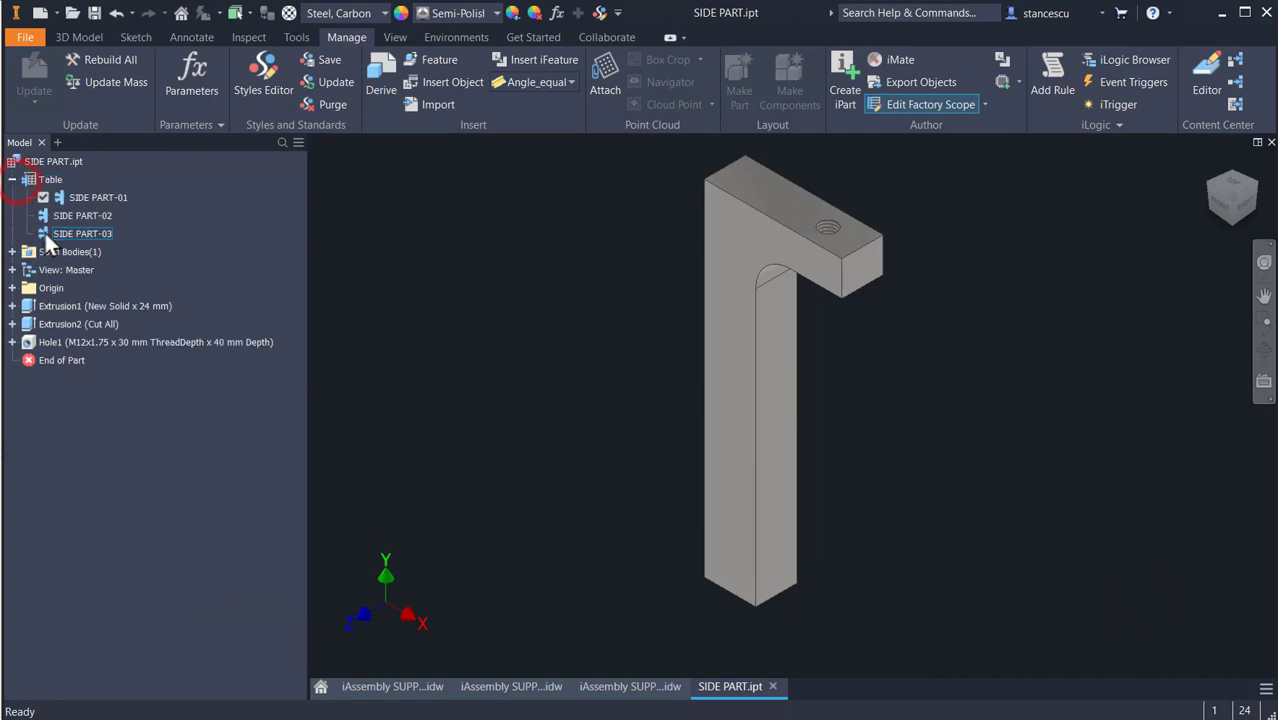
pyautogui.doubleClick(45, 220)
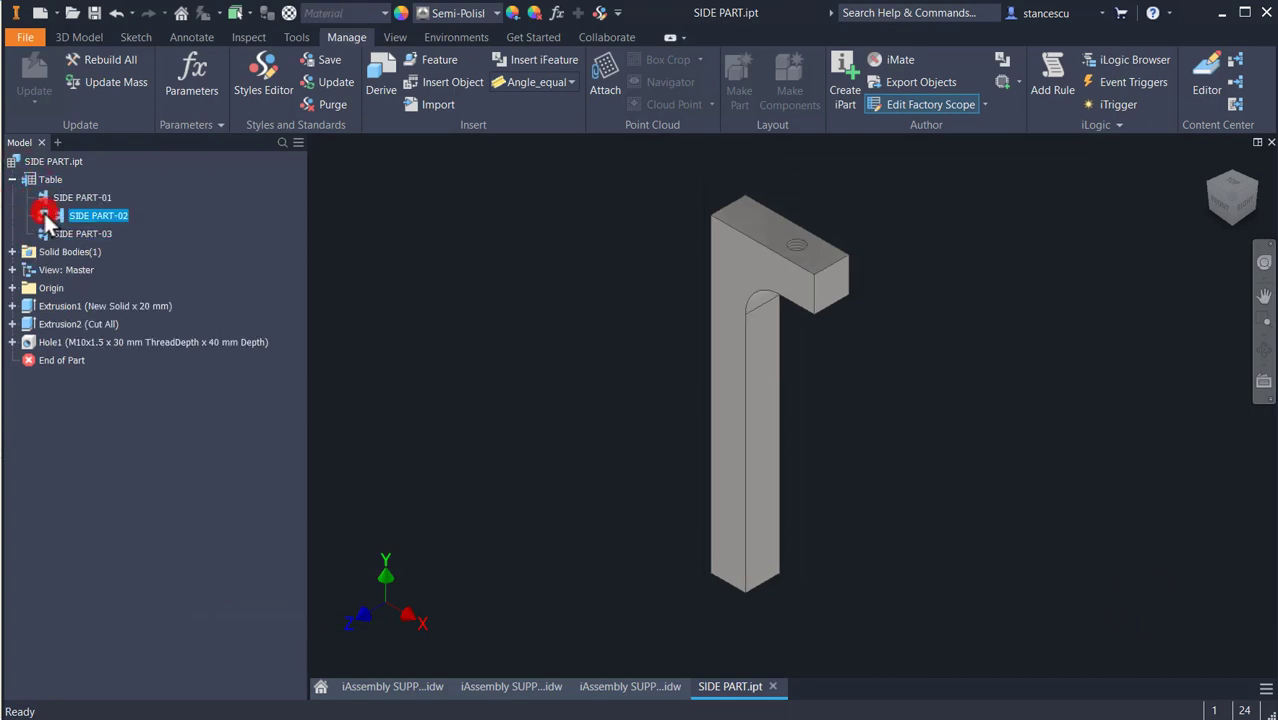
pyautogui.doubleClick(42, 236)
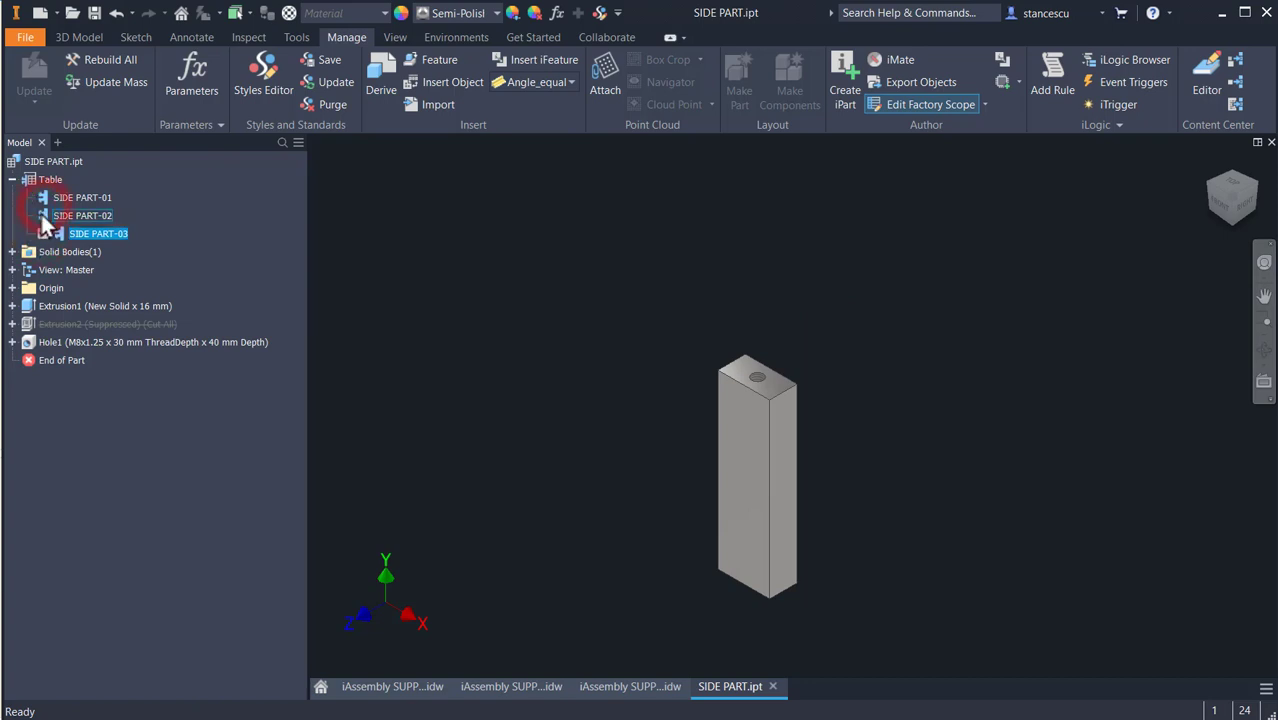
pyautogui.doubleClick(45, 215)
pyautogui.click(46, 199)
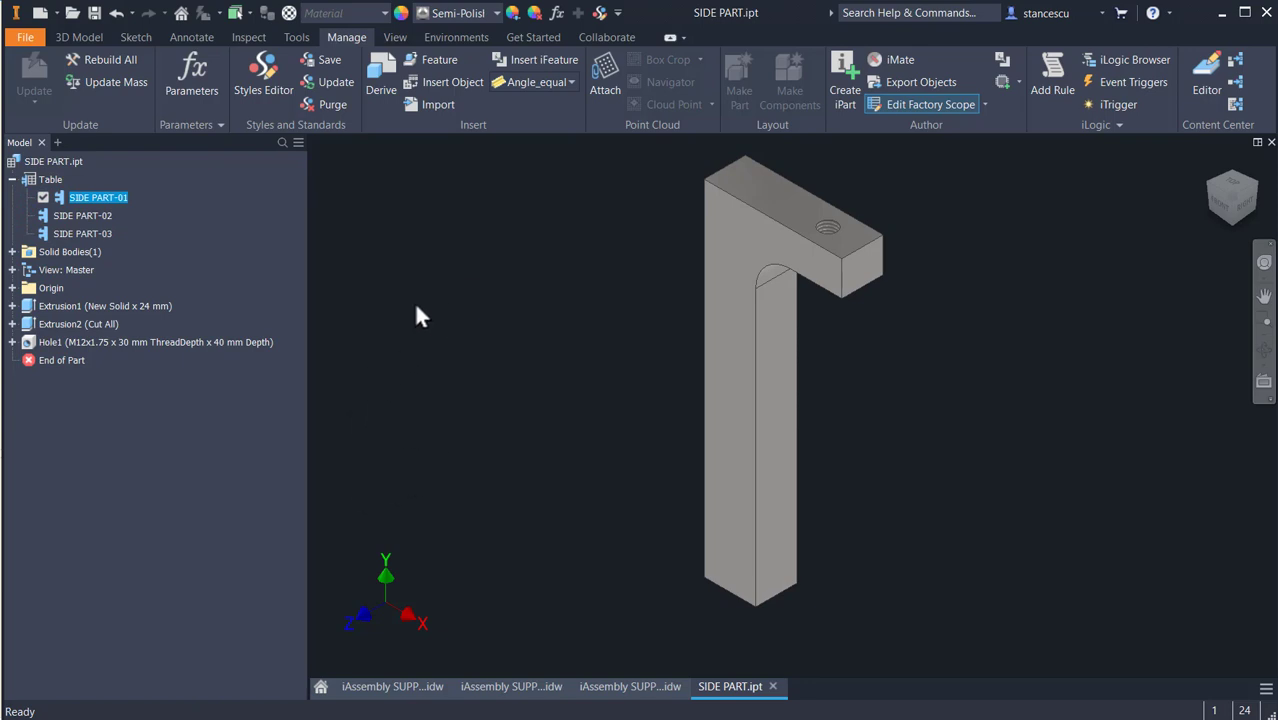
# - Save and close SIDE PART.ipt, and create a new part file
pyautogui.click(95, 14)
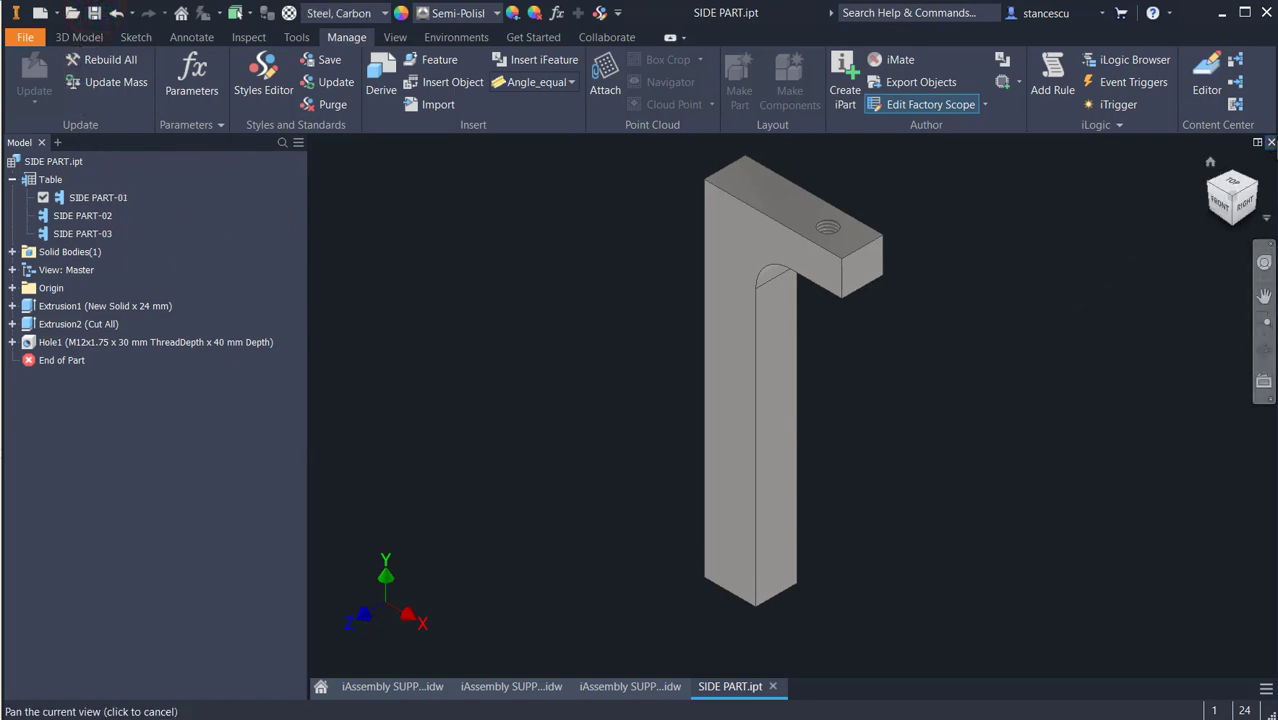
pyautogui.click(1270, 143)
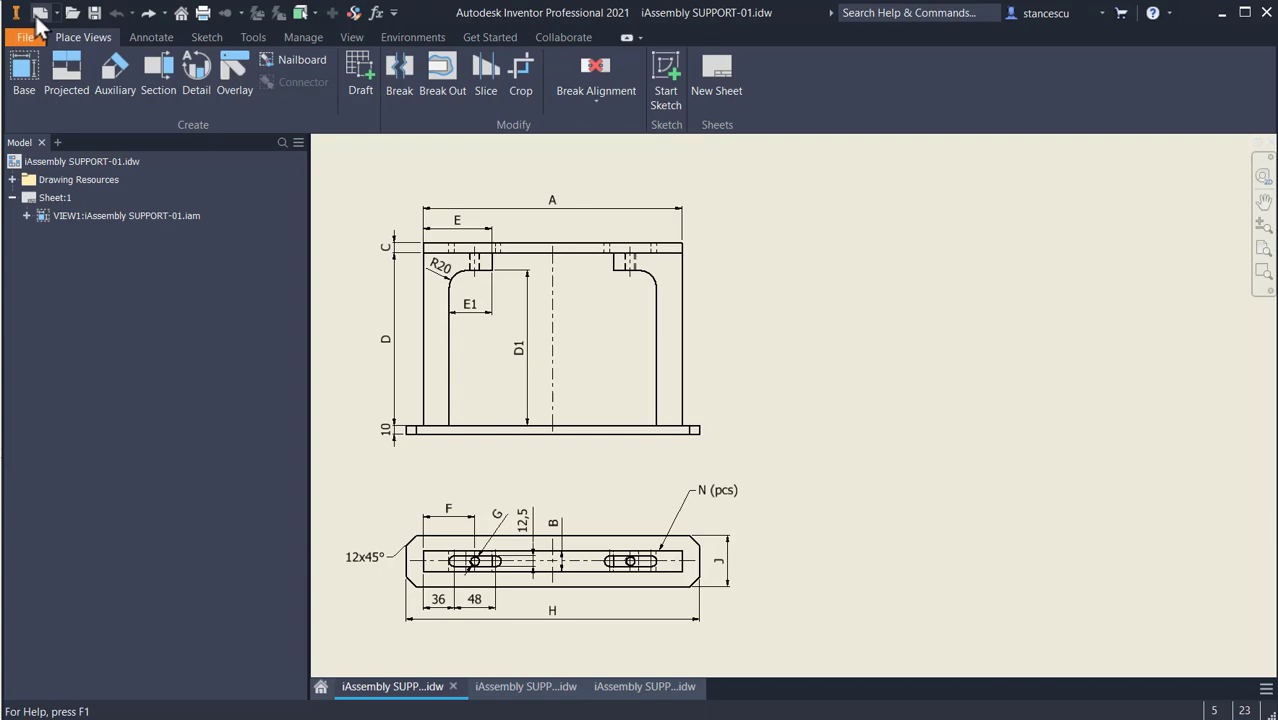
pyautogui.click(38, 14)
pyautogui.doubleClick(560, 195)
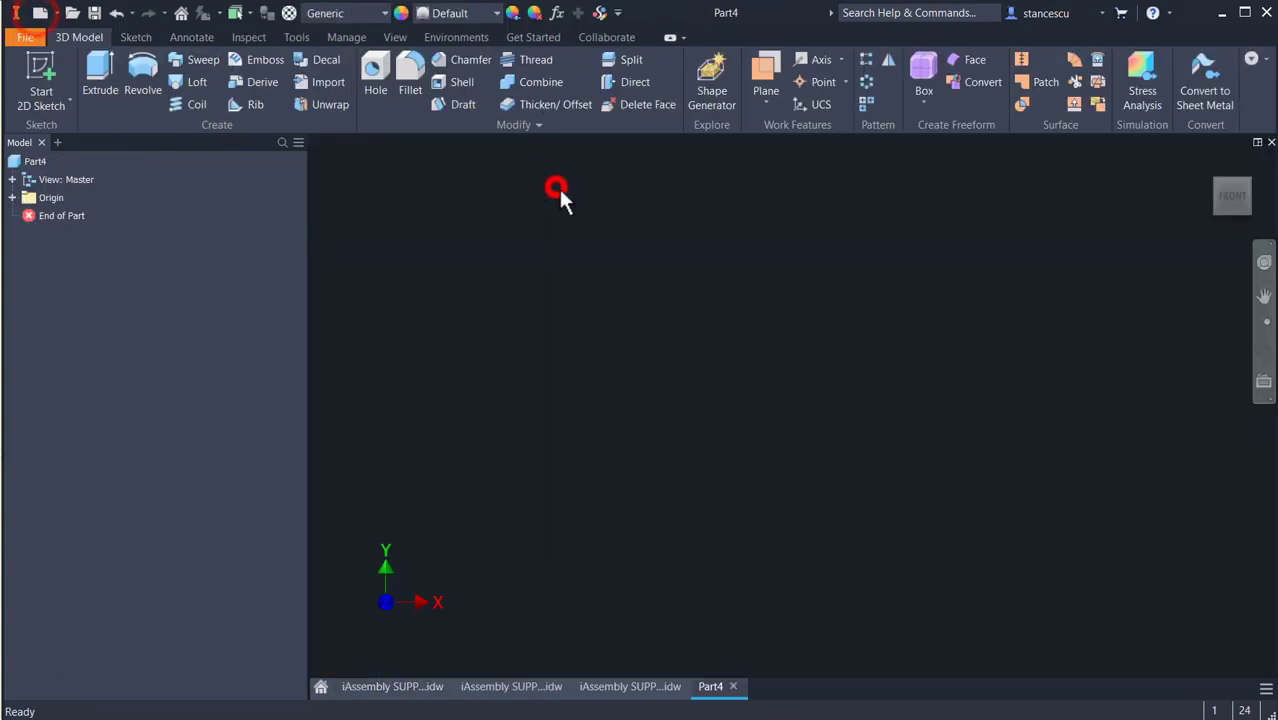
# - Sketch a 300 x 24 mm rectangle centred on the origin in the XY plane and finish the sketch
pyautogui.press('s')
pyautogui.click(722, 243)
pyautogui.click(234, 72)
pyautogui.click(794, 406)
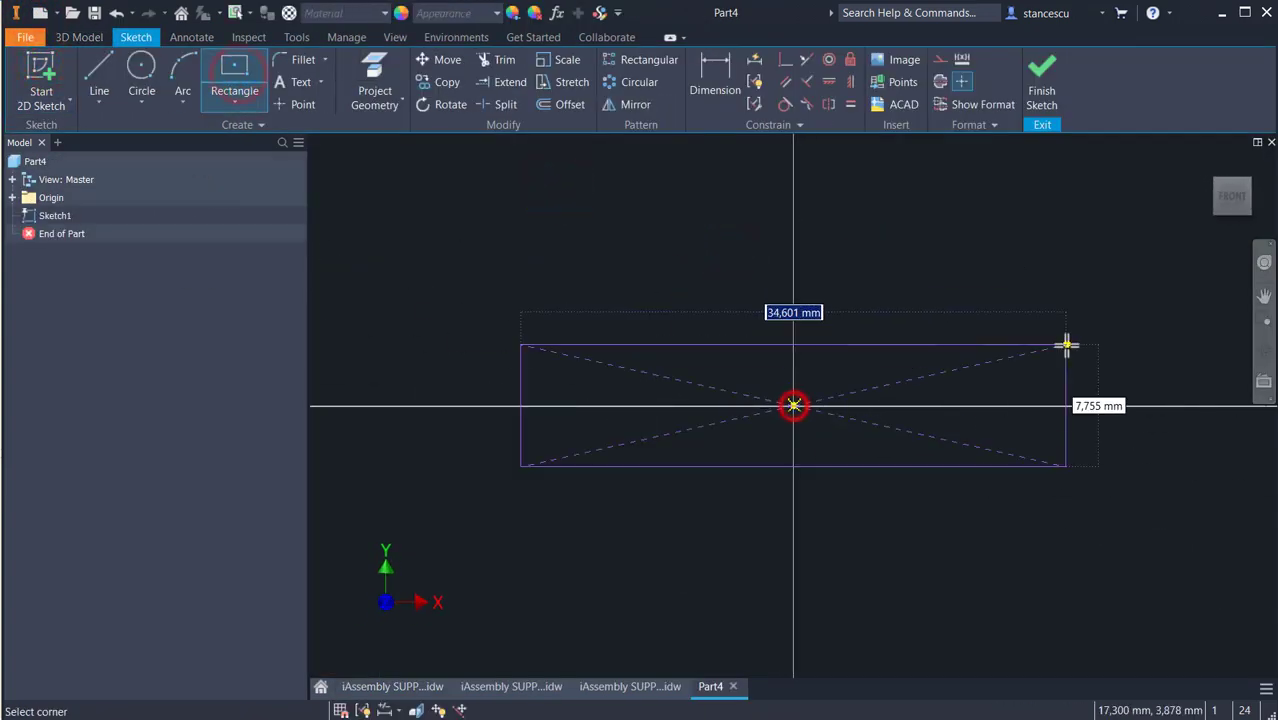
pyautogui.write('300')
pyautogui.press('Tab')
pyautogui.write('24')
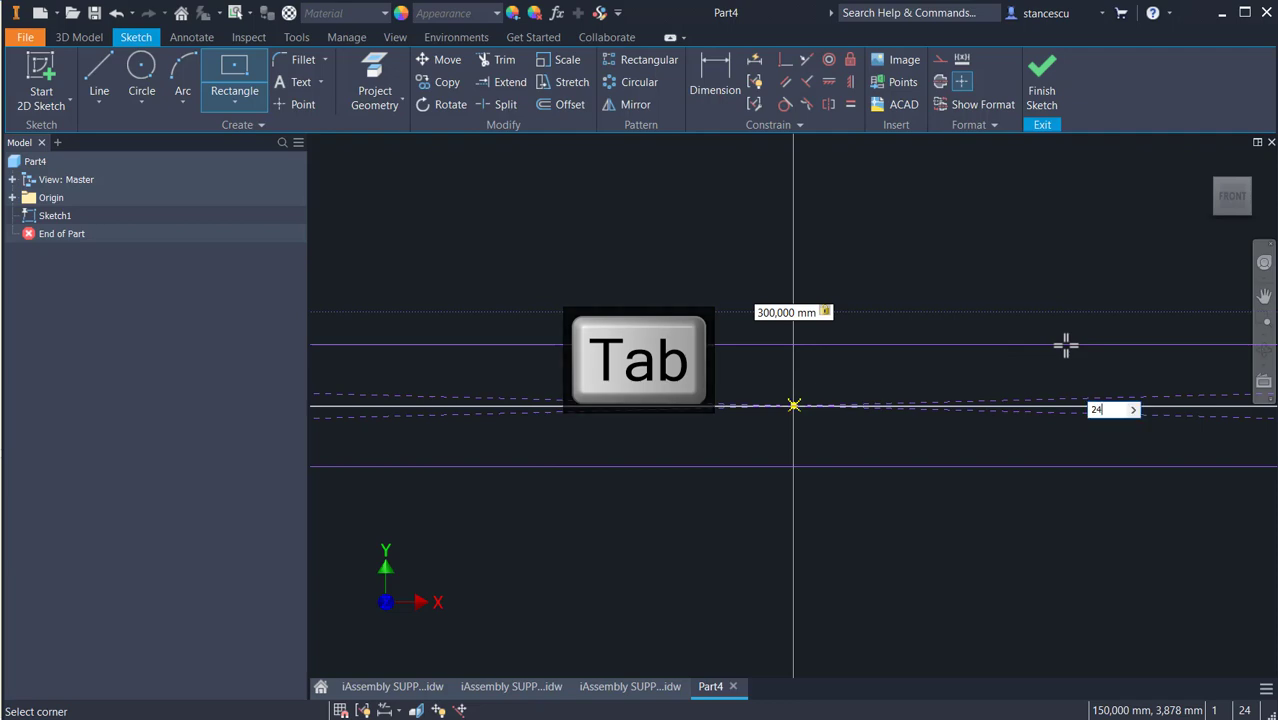
pyautogui.press('Return')
pyautogui.click(1041, 80)
# - Extrude the 300 x 24 mm rectangle by 12 mm
pyautogui.press('F6')
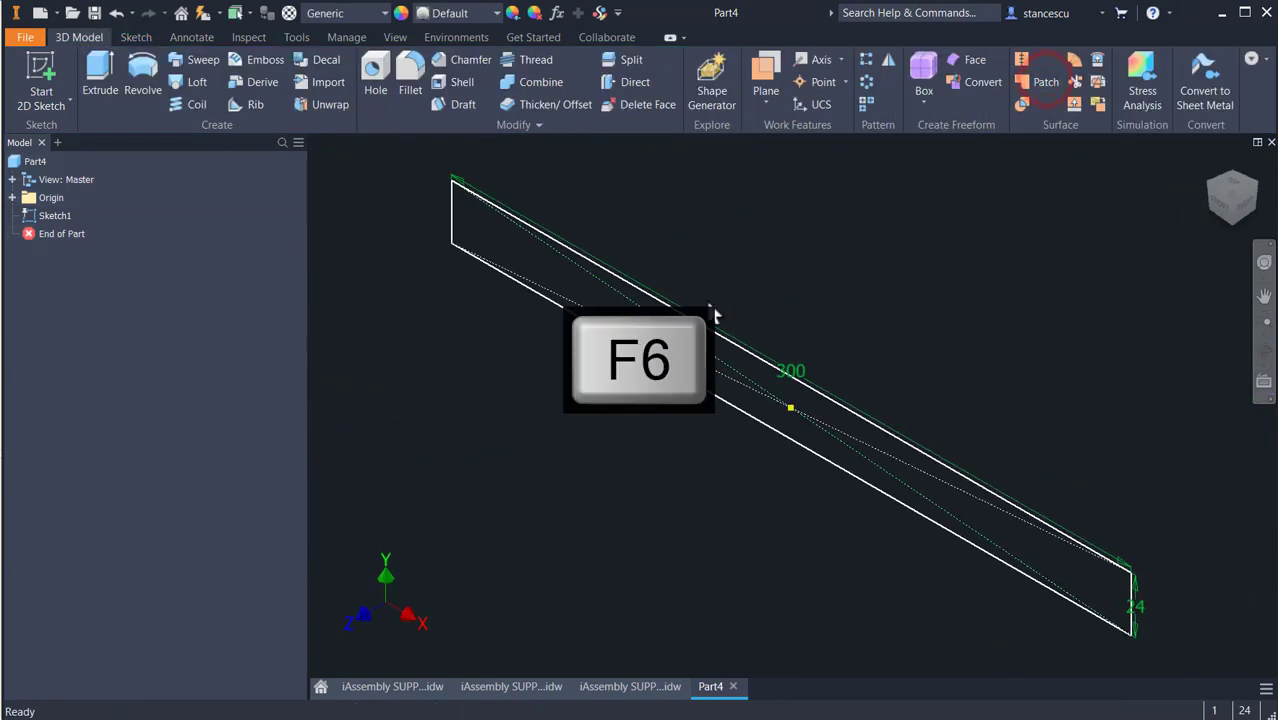
pyautogui.click(100, 75)
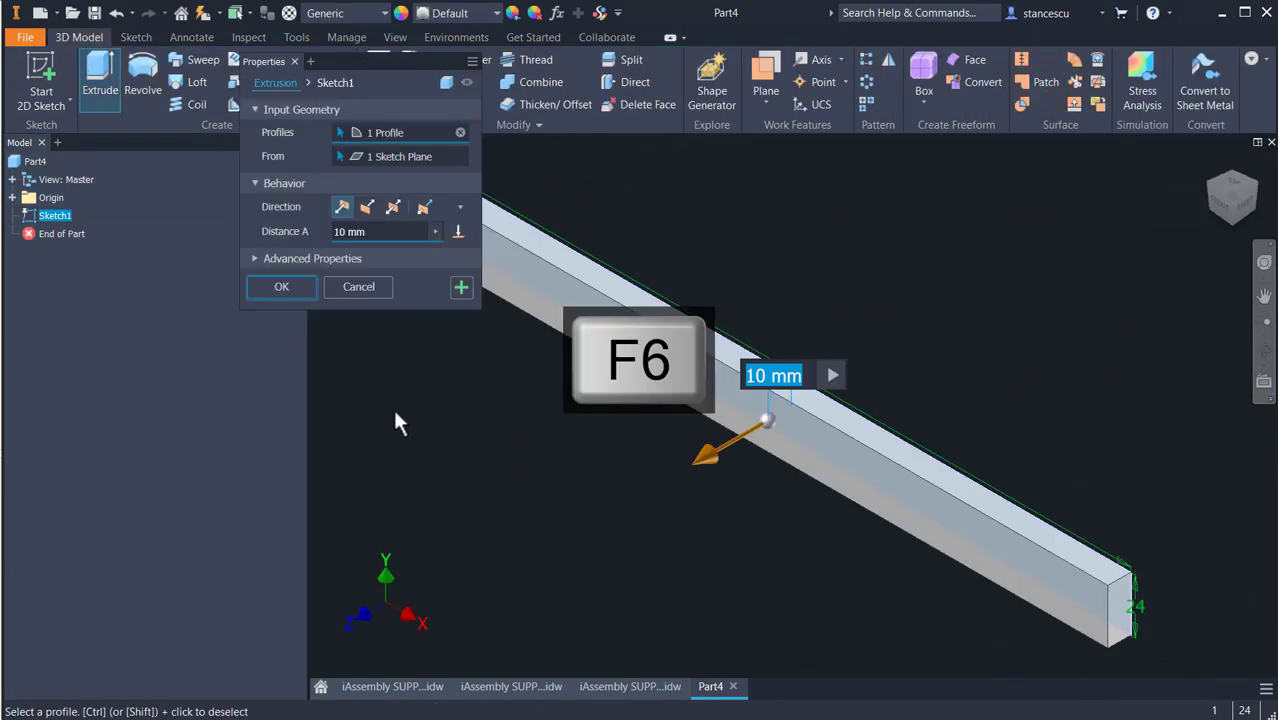
pyautogui.write('12')
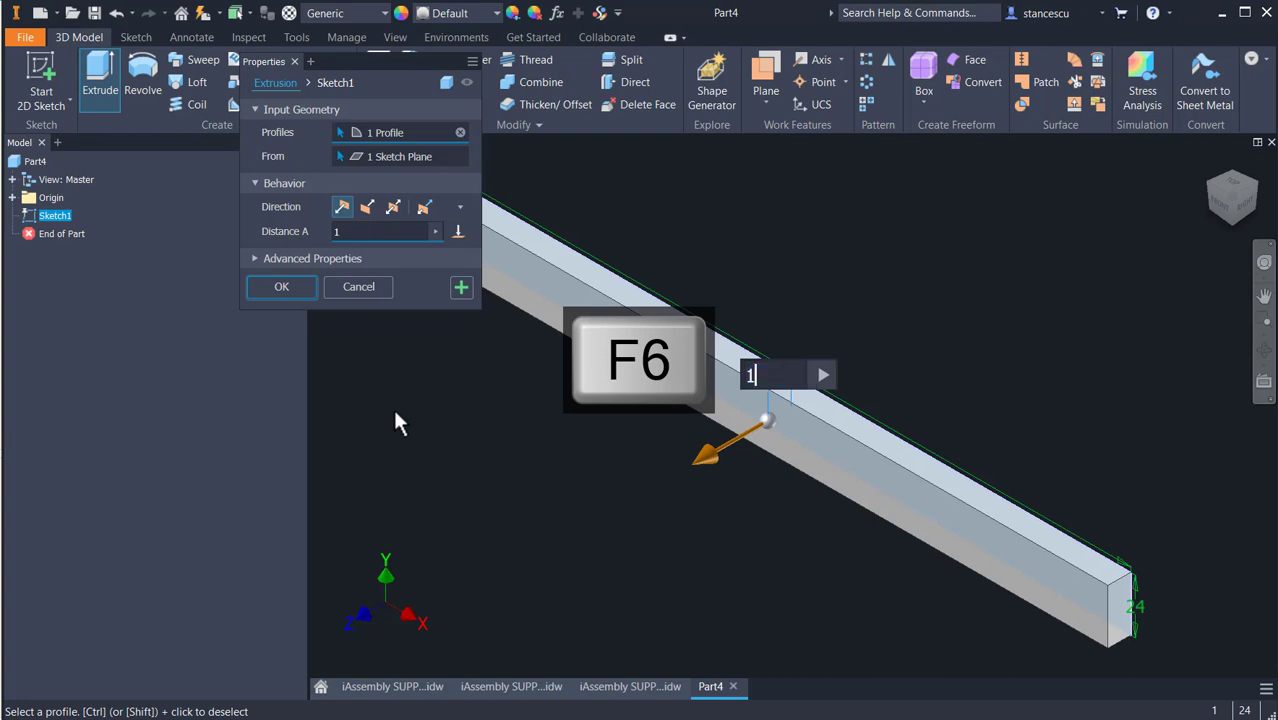
pyautogui.press('Return')
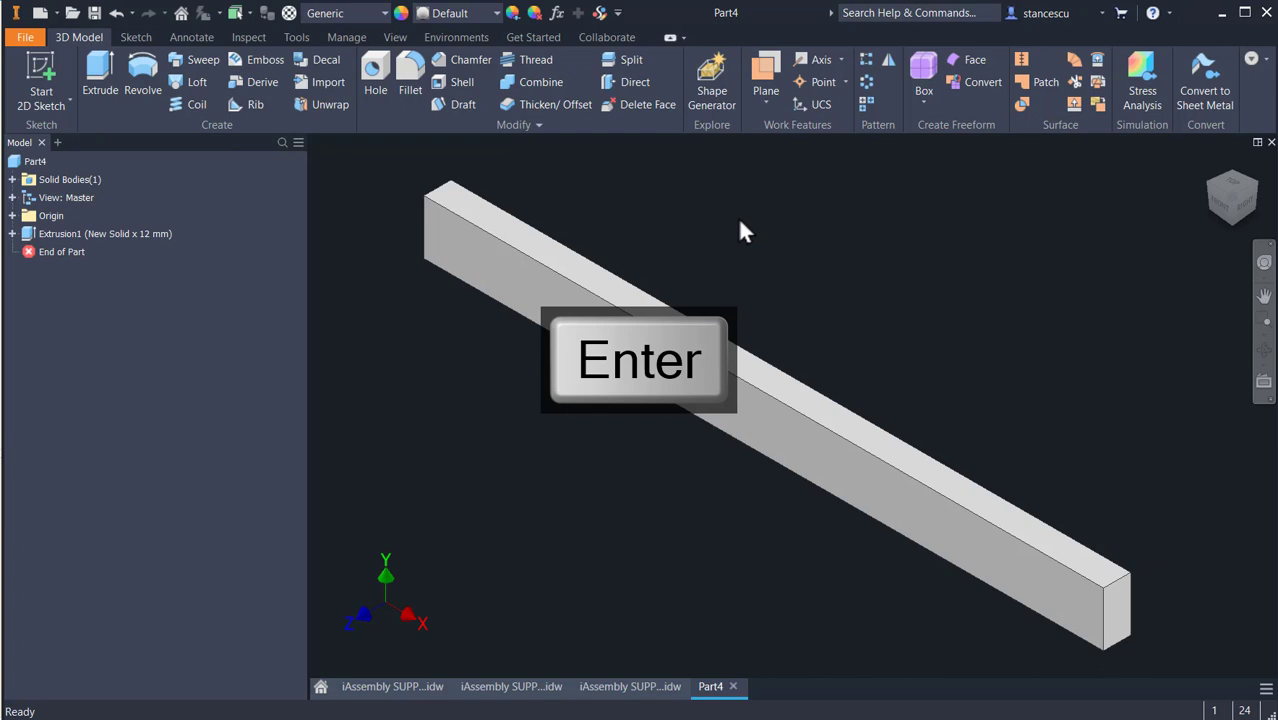
# - Rename the parameters for the 300 mm length, 24 mm height and 12 mm thickness as A_s, B_s and C_s
pyautogui.click(557, 13)
pyautogui.click(118, 174)
pyautogui.write('A_')
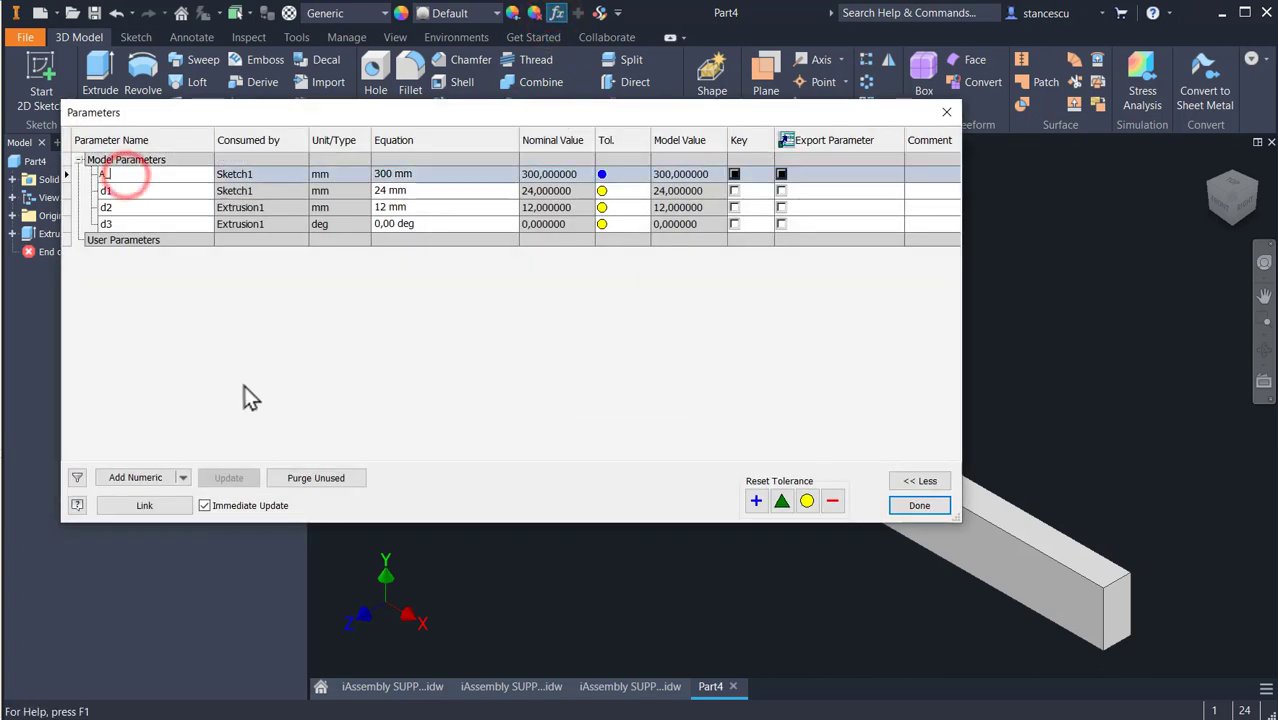
pyautogui.press('BackSpace')
pyautogui.write('s')
pyautogui.press('Tab')
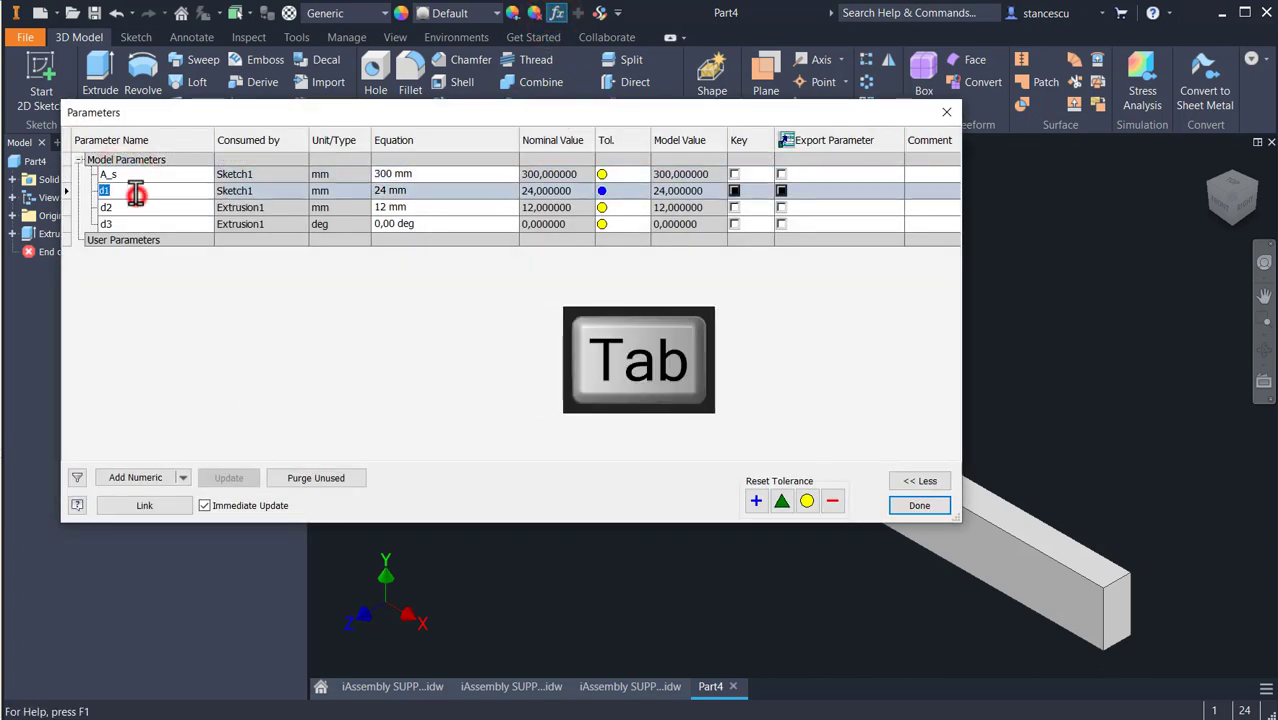
pyautogui.write('B_s')
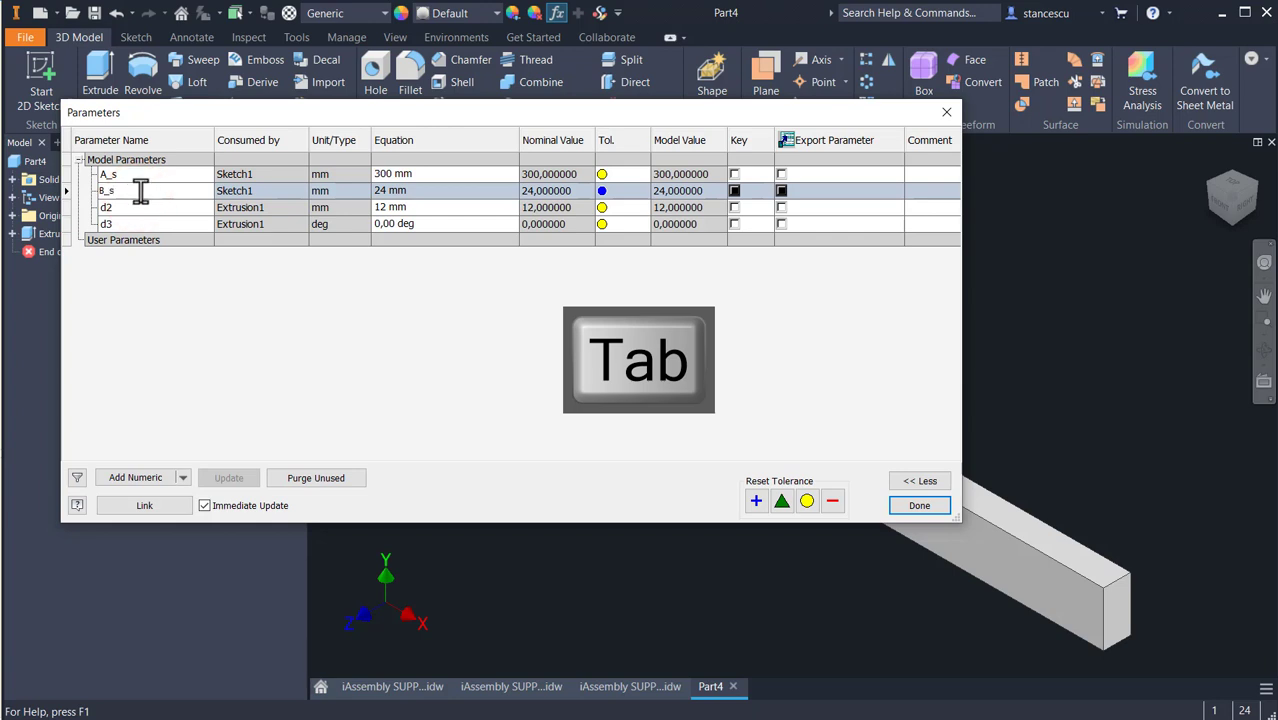
pyautogui.press('Tab')
pyautogui.write('C_s')
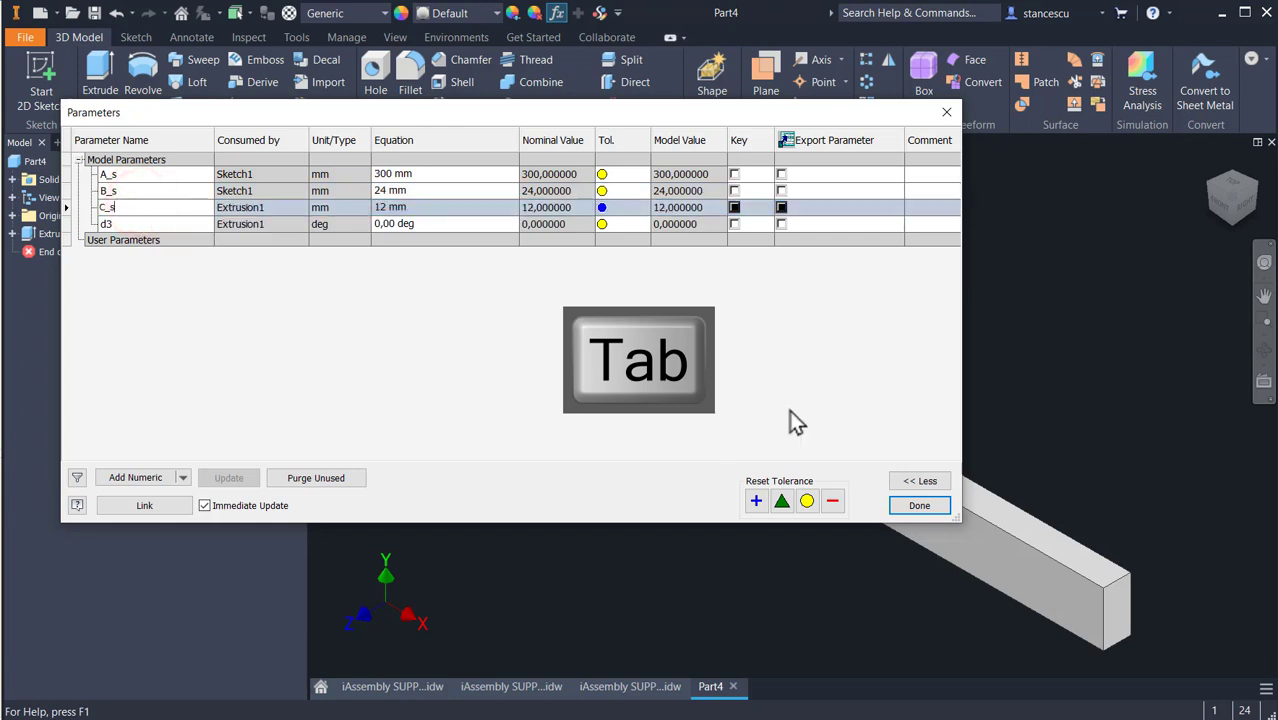
pyautogui.click(919, 505)
# - Start a sketch on the bar's large front face and draw a horizontal center-to-center slot near its left end
pyautogui.click(490, 278)
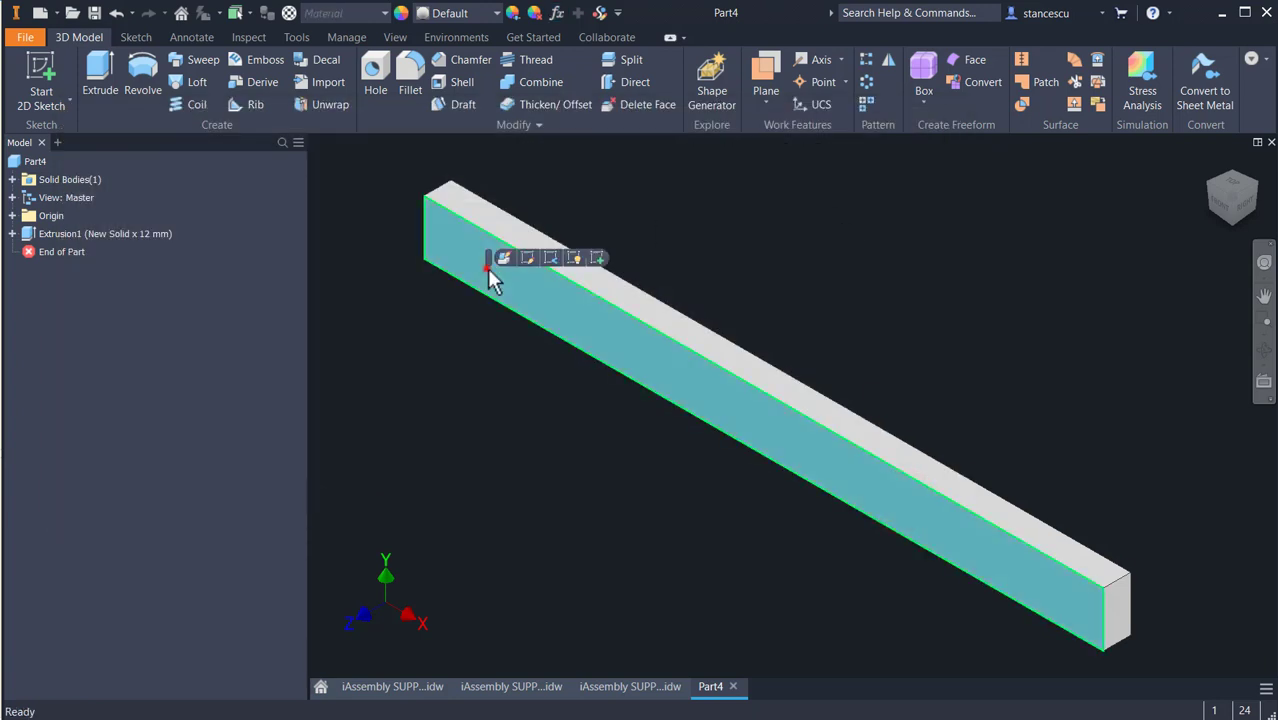
pyautogui.click(596, 258)
pyautogui.click(226, 104)
pyautogui.click(247, 284)
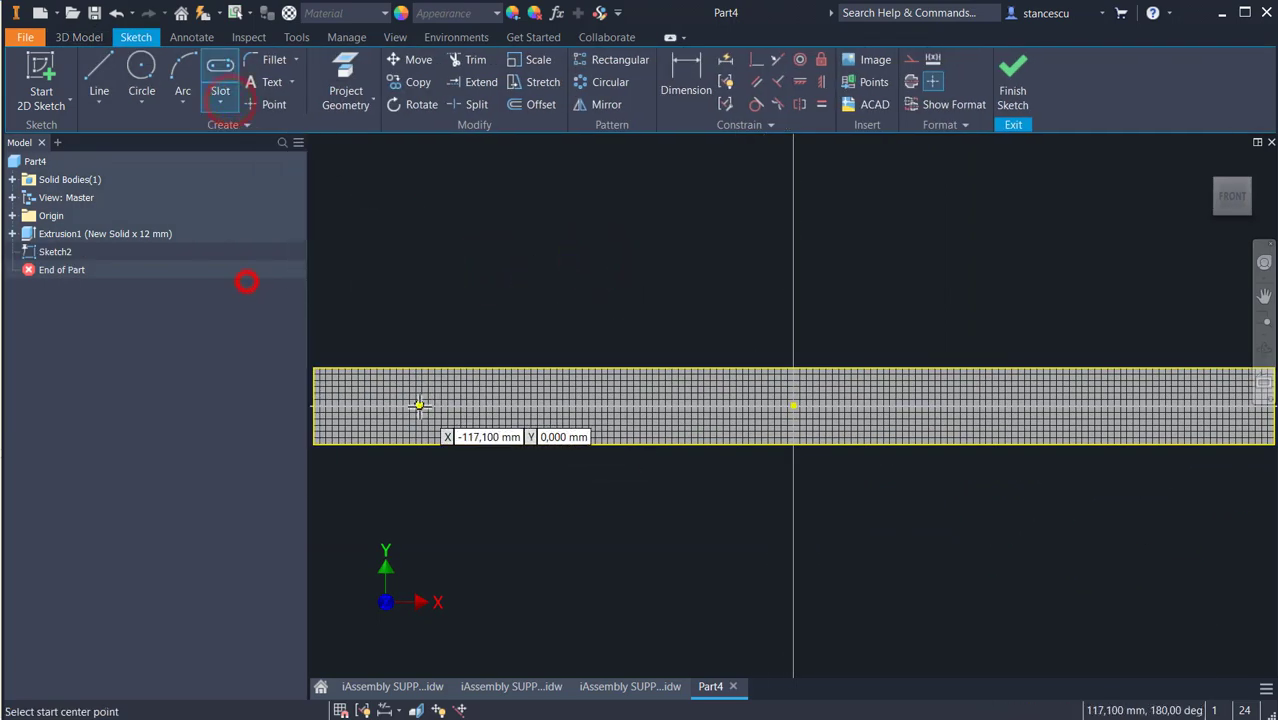
pyautogui.click(419, 404)
pyautogui.click(542, 403)
pyautogui.click(514, 386)
pyautogui.press('Escape')
# - Dimension the slot with a 48 mm centre-to-centre length and an end radius of 12.5/2 mm
pyautogui.press('d')
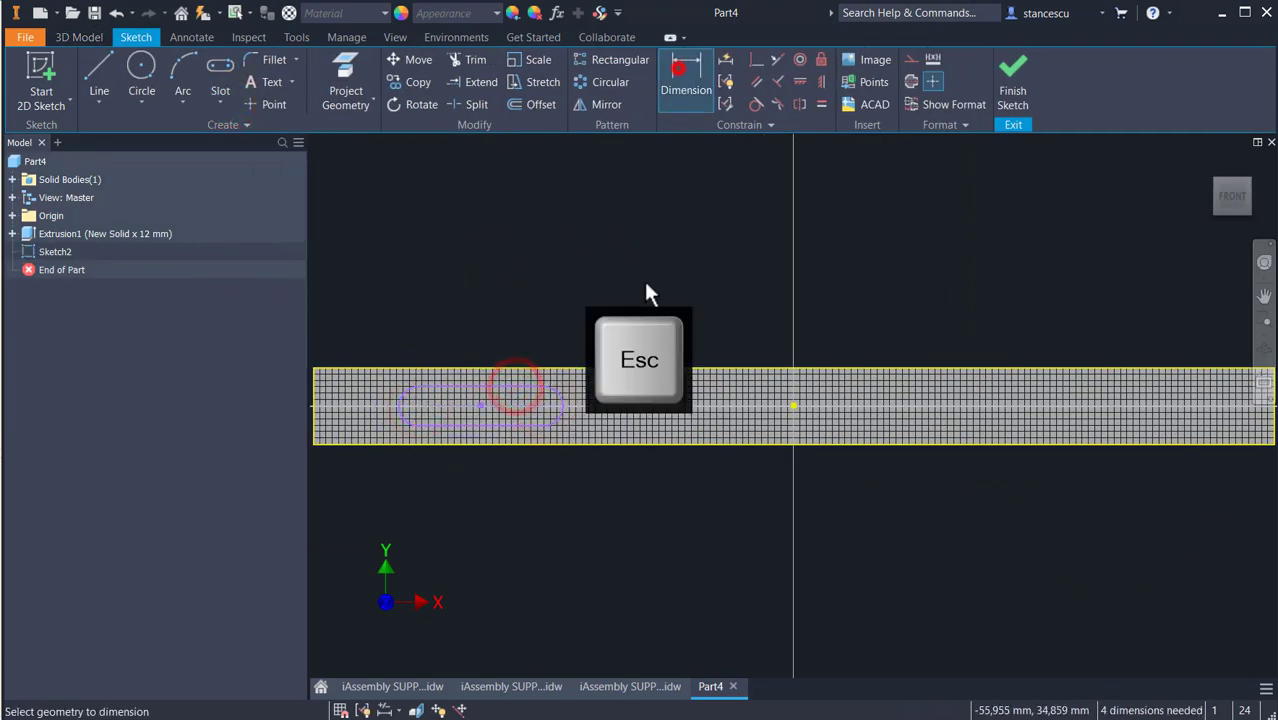
pyautogui.click(506, 390)
pyautogui.click(492, 310)
pyautogui.write('48')
pyautogui.press('Return')
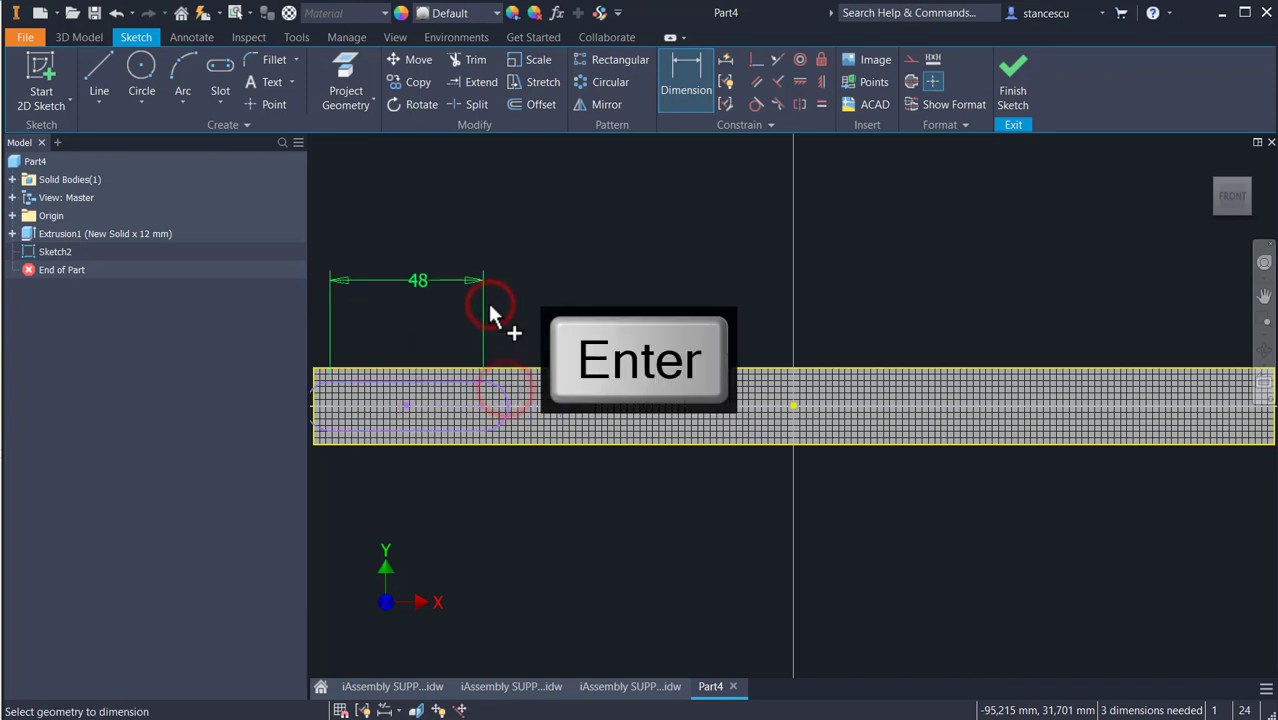
pyautogui.click(508, 391)
pyautogui.click(530, 317)
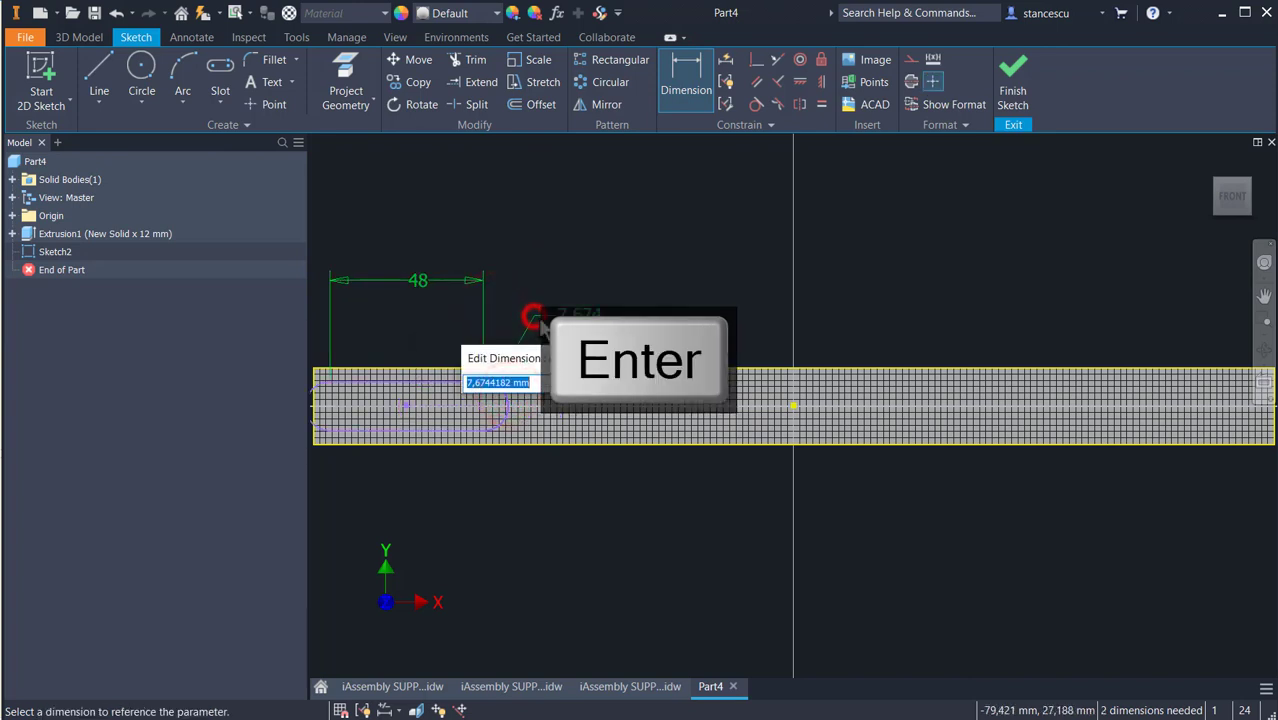
pyautogui.write('12.5/')
pyautogui.press('Return')
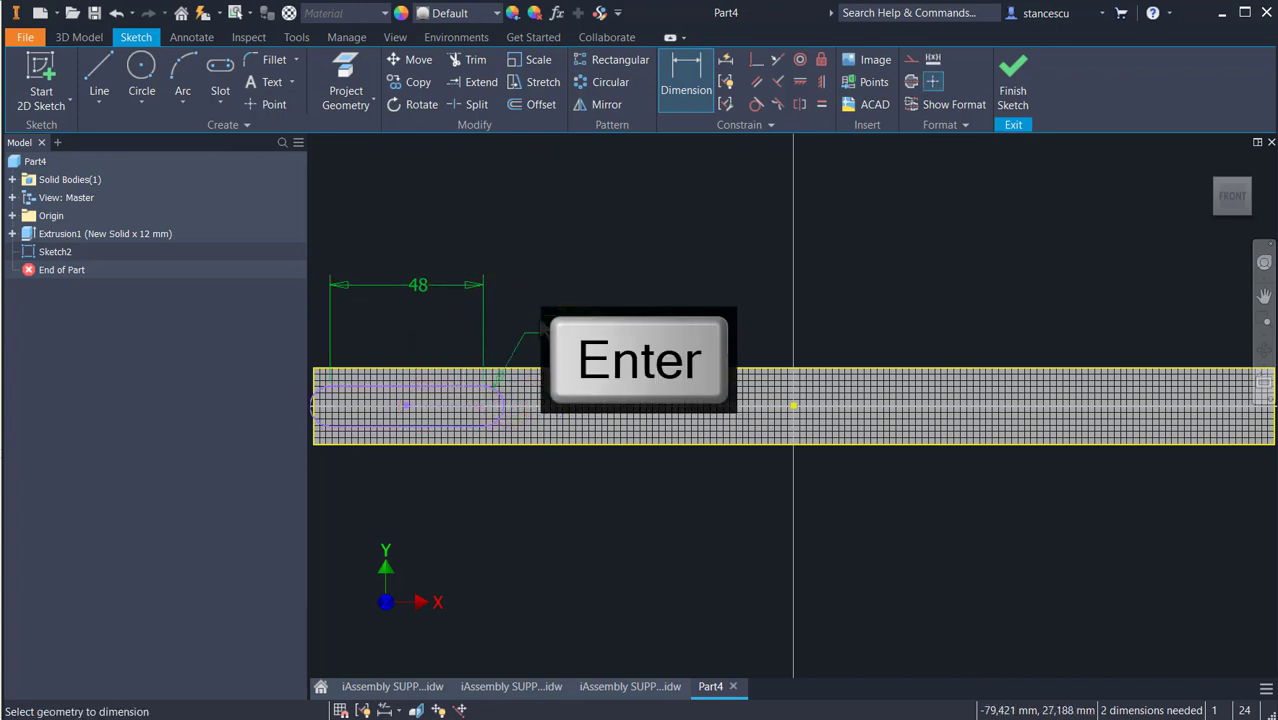
# - Align the slot's centre point horizontally with the sketch origin
pyautogui.click(799, 81)
pyautogui.click(408, 404)
pyautogui.click(795, 403)
pyautogui.moveTo(383, 366); pyautogui.dragTo(454, 362, button='middle')
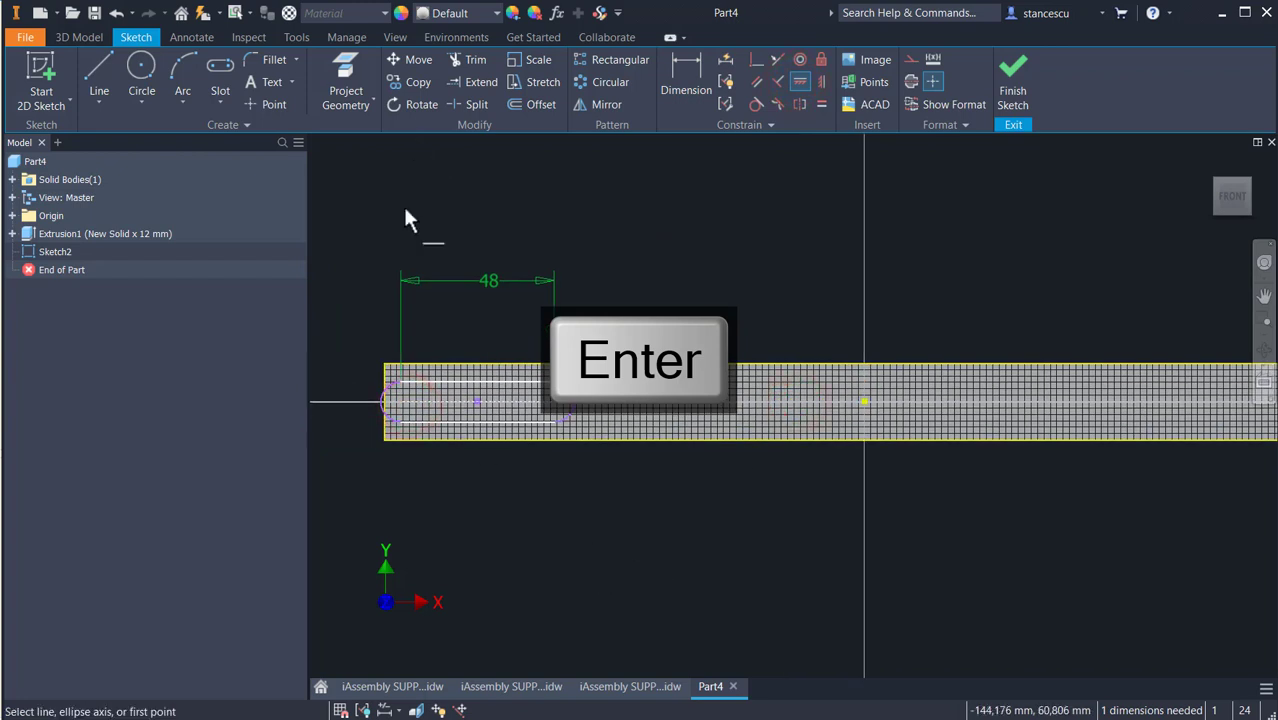
pyautogui.click(478, 401)
pyautogui.press('Escape')
# - Dimension the slot's centre 60 mm from the bar's left edge and bring the 60 and 48 mm dimensions closer to the bar
pyautogui.click(686, 82)
pyautogui.click(477, 401)
pyautogui.click(386, 374)
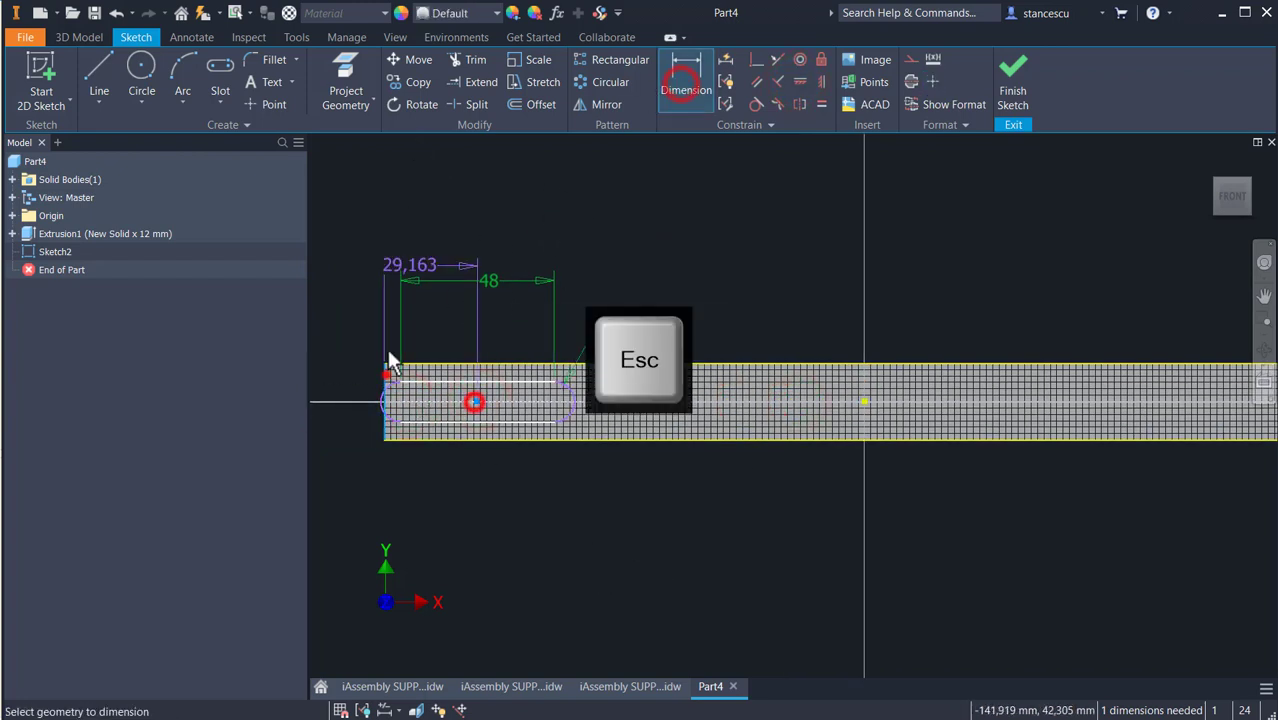
pyautogui.click(441, 210)
pyautogui.write('60')
pyautogui.press('Return')
pyautogui.press('Home')
pyautogui.press('Escape')
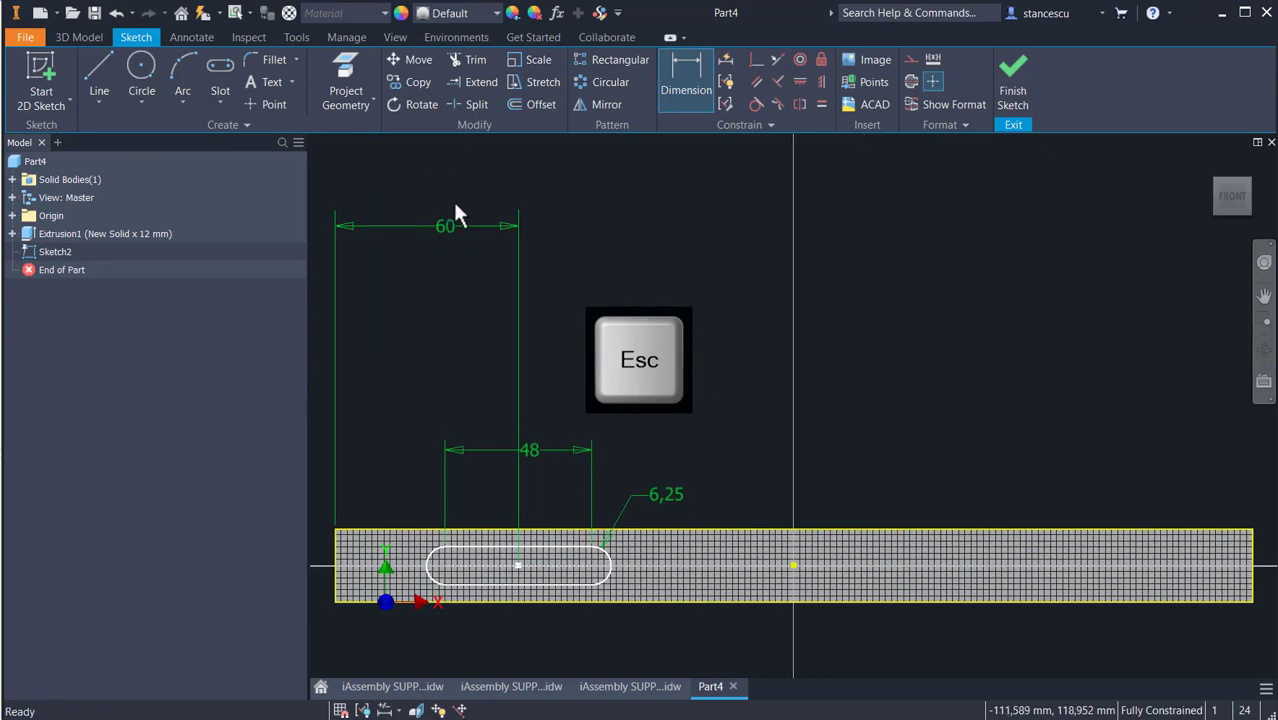
pyautogui.click(447, 228)
pyautogui.click(527, 449)
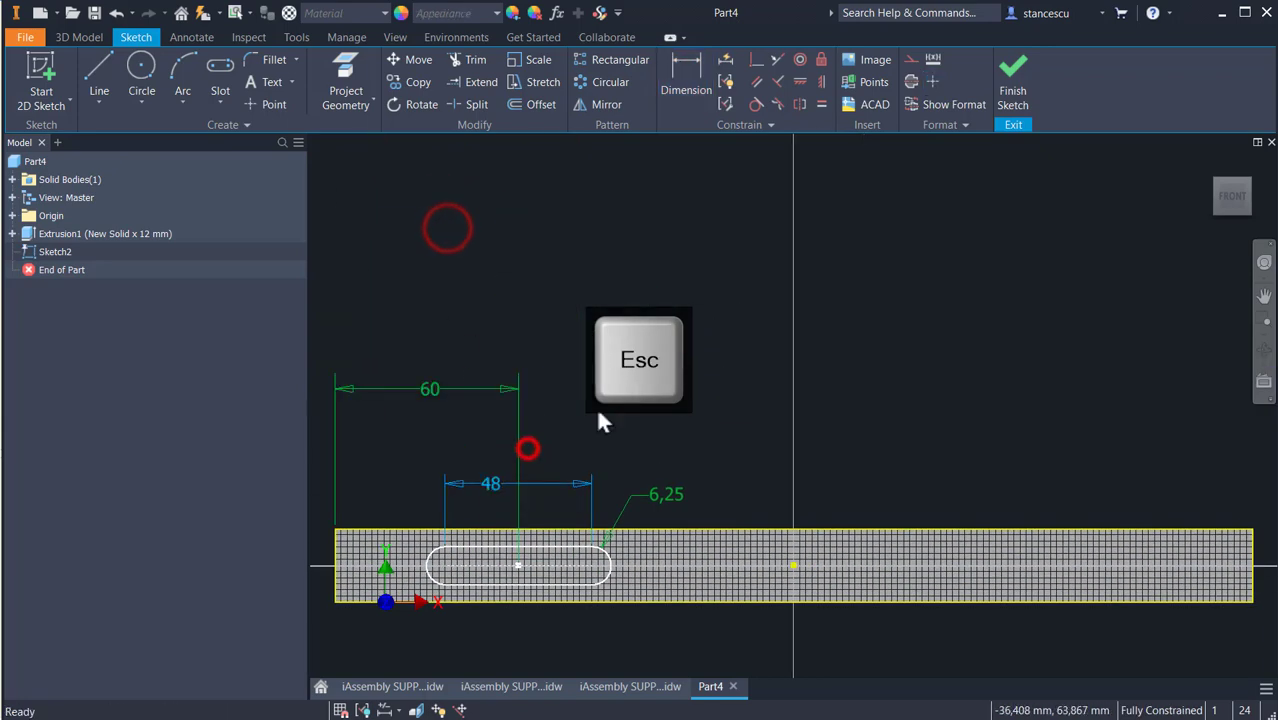
# - Finish the sketch and extrude the slot profile as a cut through the whole bar
pyautogui.click(1012, 82)
pyautogui.press('e')
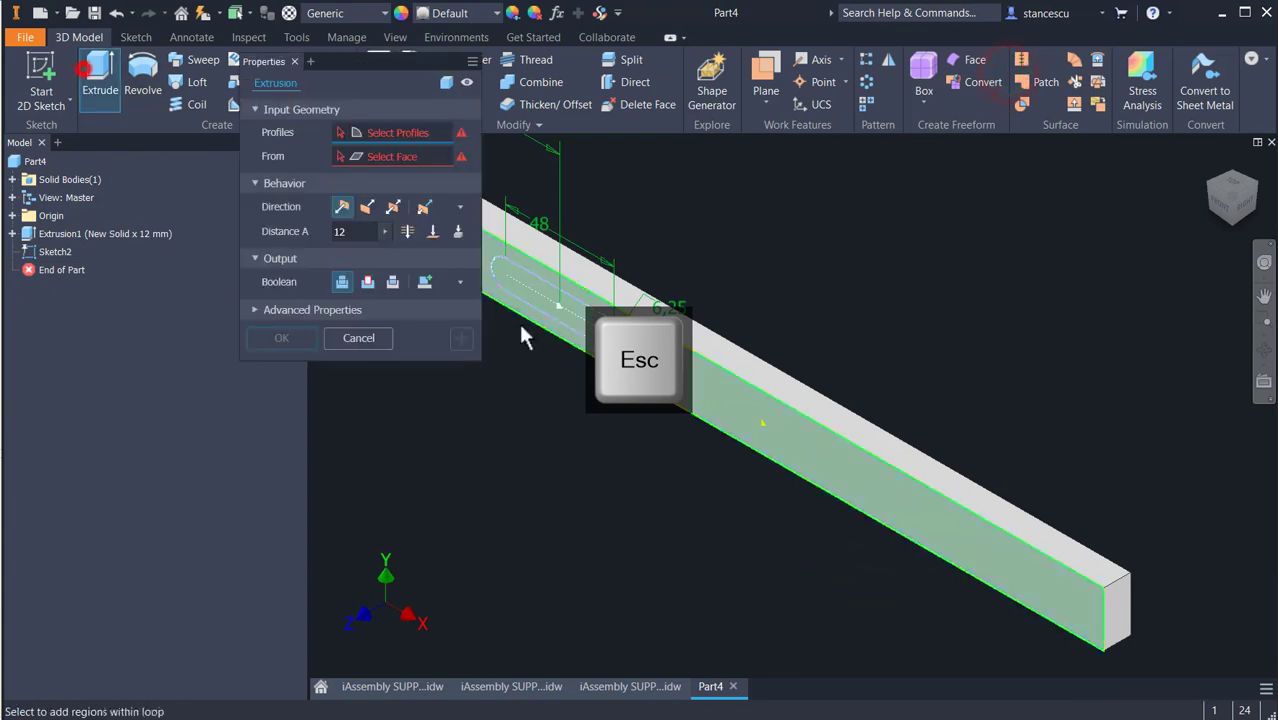
pyautogui.click(588, 318)
pyautogui.click(369, 207)
pyautogui.click(390, 281)
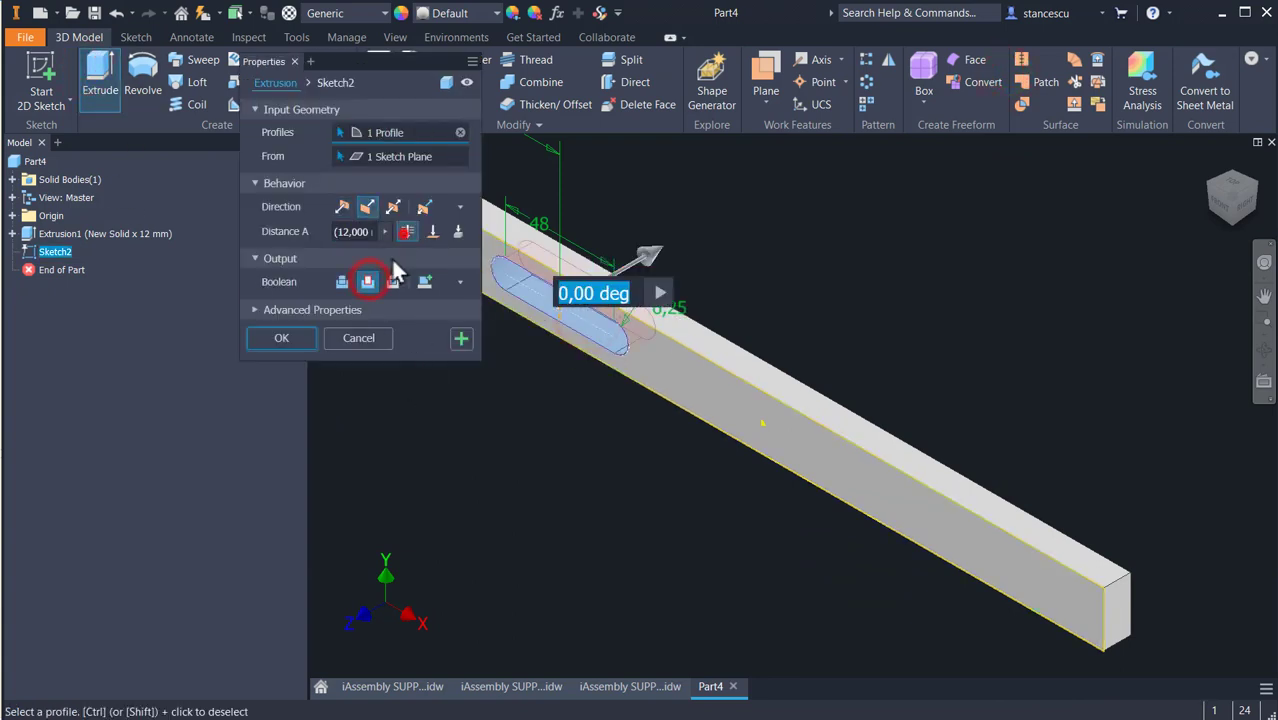
pyautogui.click(405, 231)
pyautogui.click(287, 336)
pyautogui.click(888, 60)
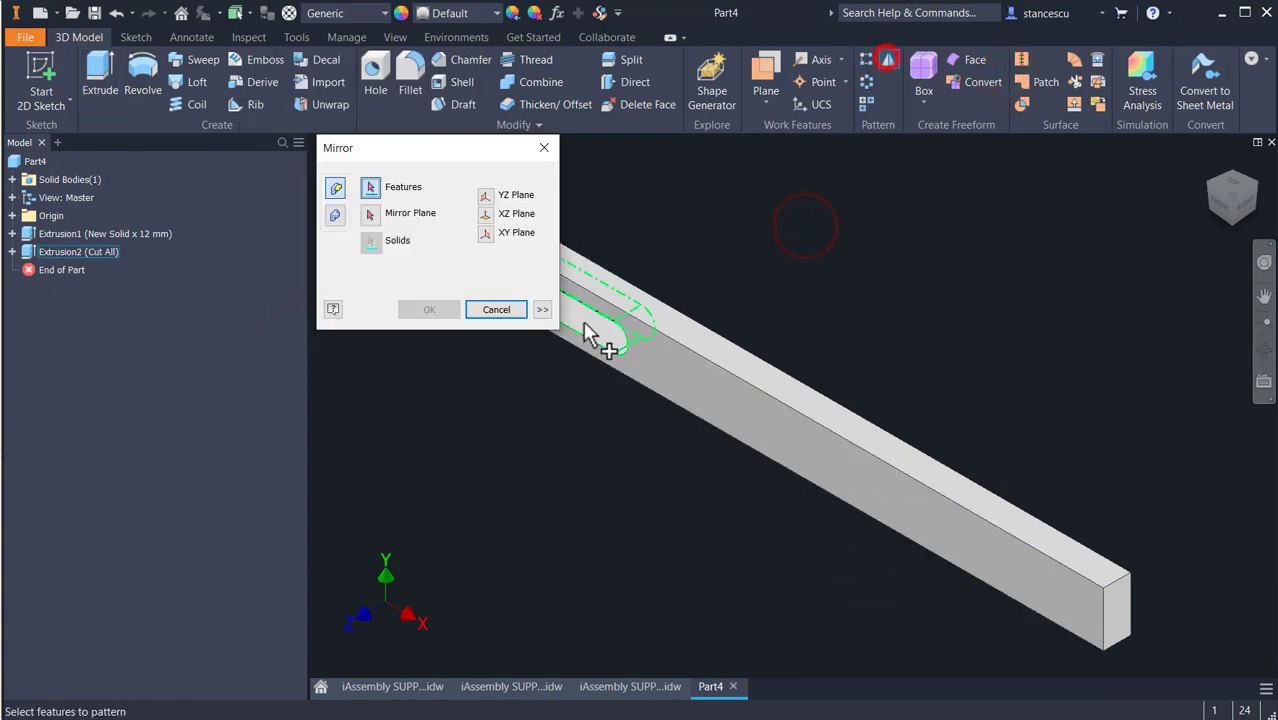
pyautogui.click(585, 320)
pyautogui.click(12, 215)
pyautogui.click(45, 233)
pyautogui.click(479, 309)
pyautogui.click(771, 224)
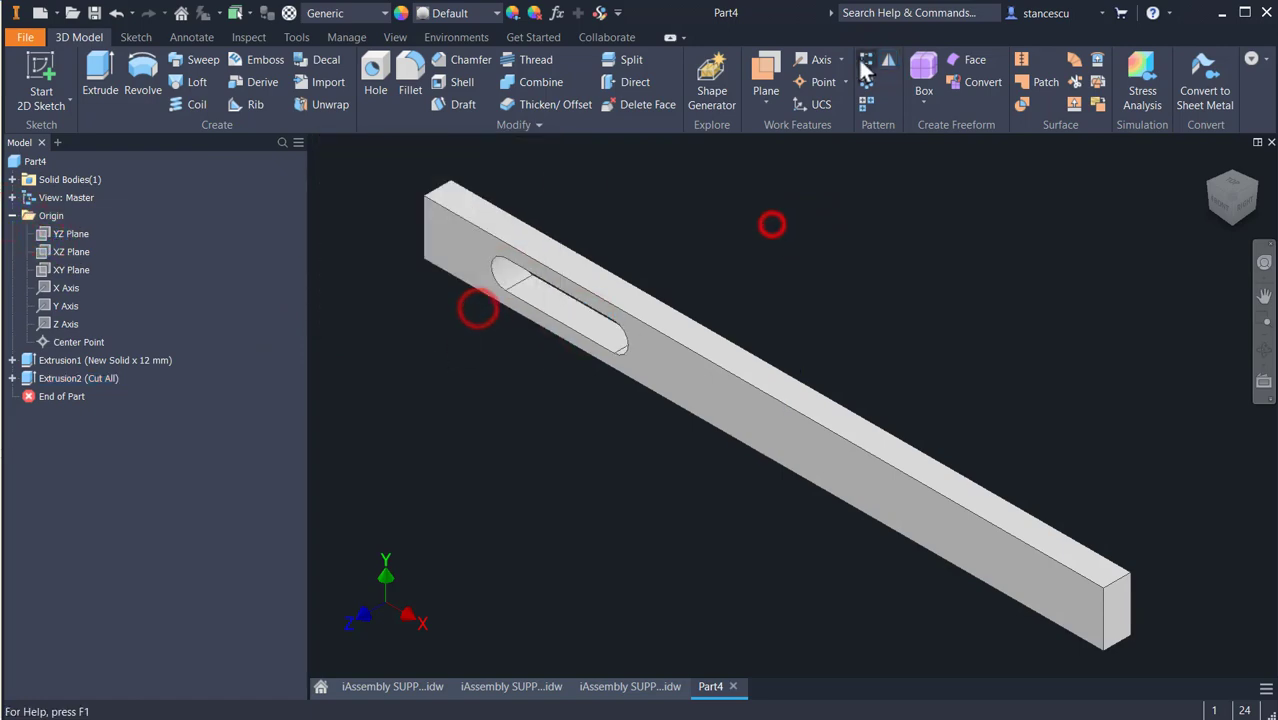
# - Mirror the slot cut about the YZ plane to create a matching slot at the bar's other end
pyautogui.click(887, 62)
pyautogui.click(585, 321)
pyautogui.click(371, 215)
pyautogui.click(70, 234)
pyautogui.click(429, 309)
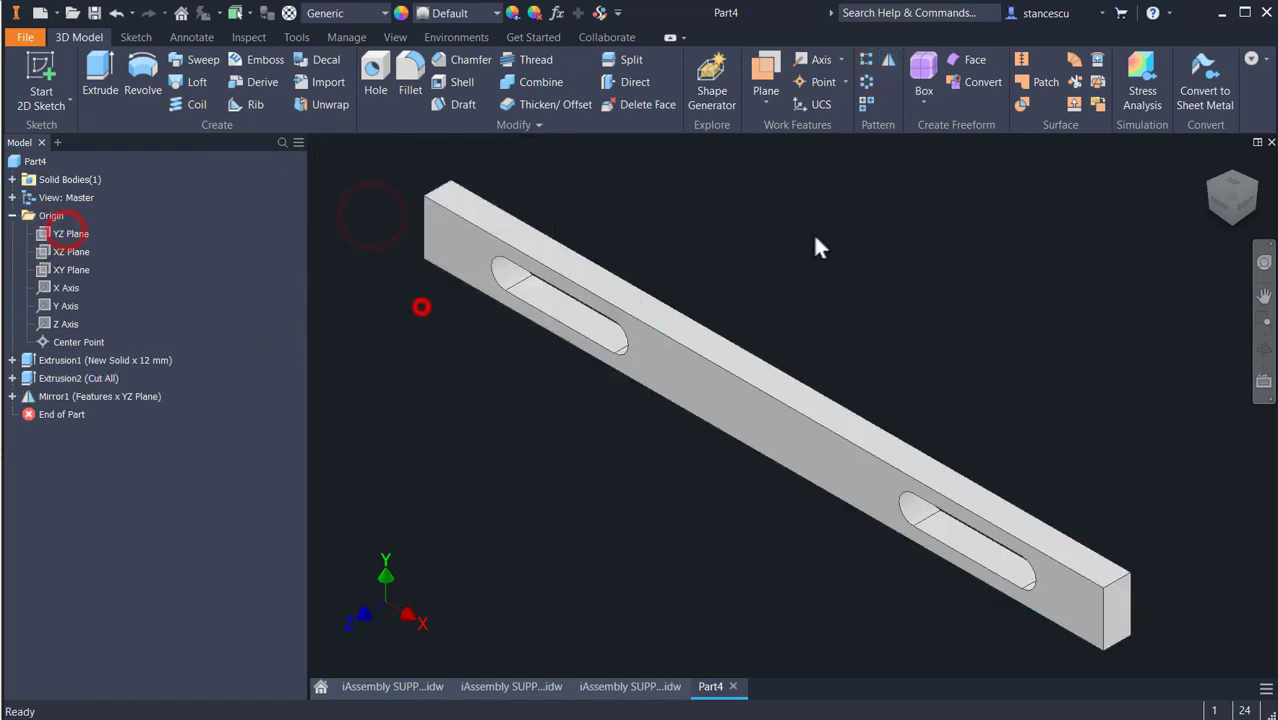
pyautogui.click(873, 241)
# - Rename the slot's 60 mm position parameter as F_s and close the parameters dialog
pyautogui.click(557, 13)
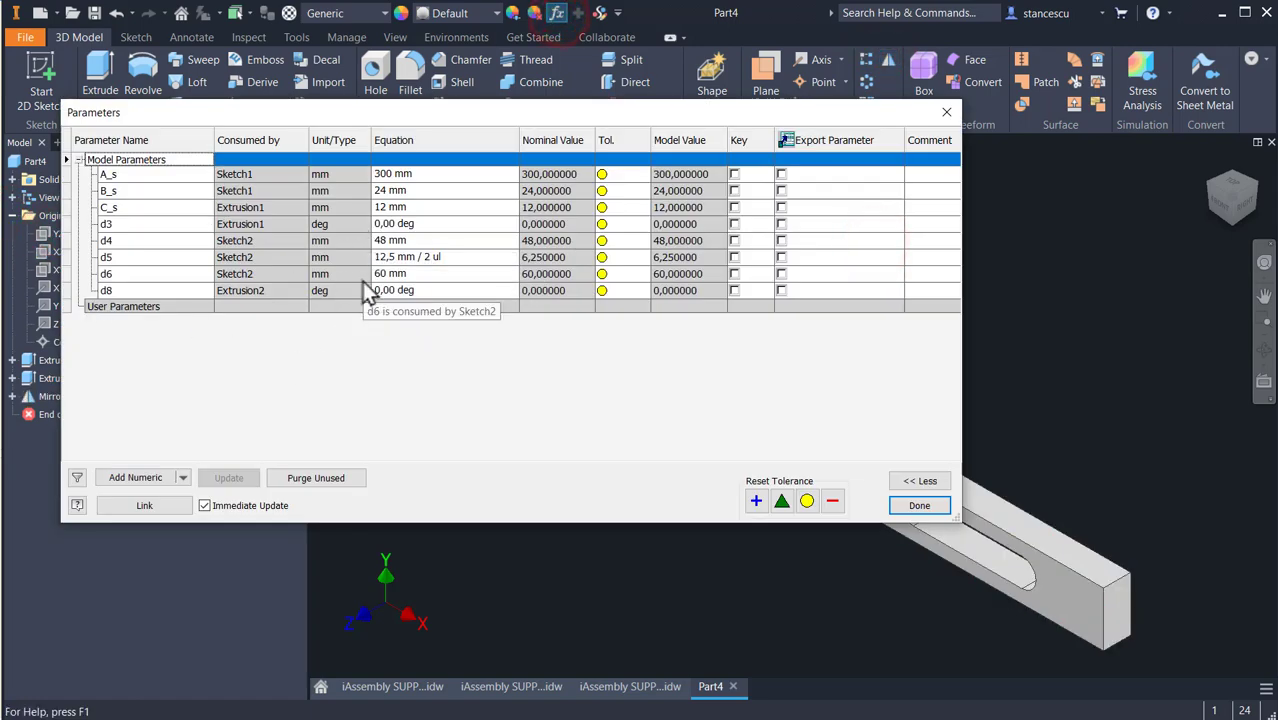
pyautogui.click(134, 273)
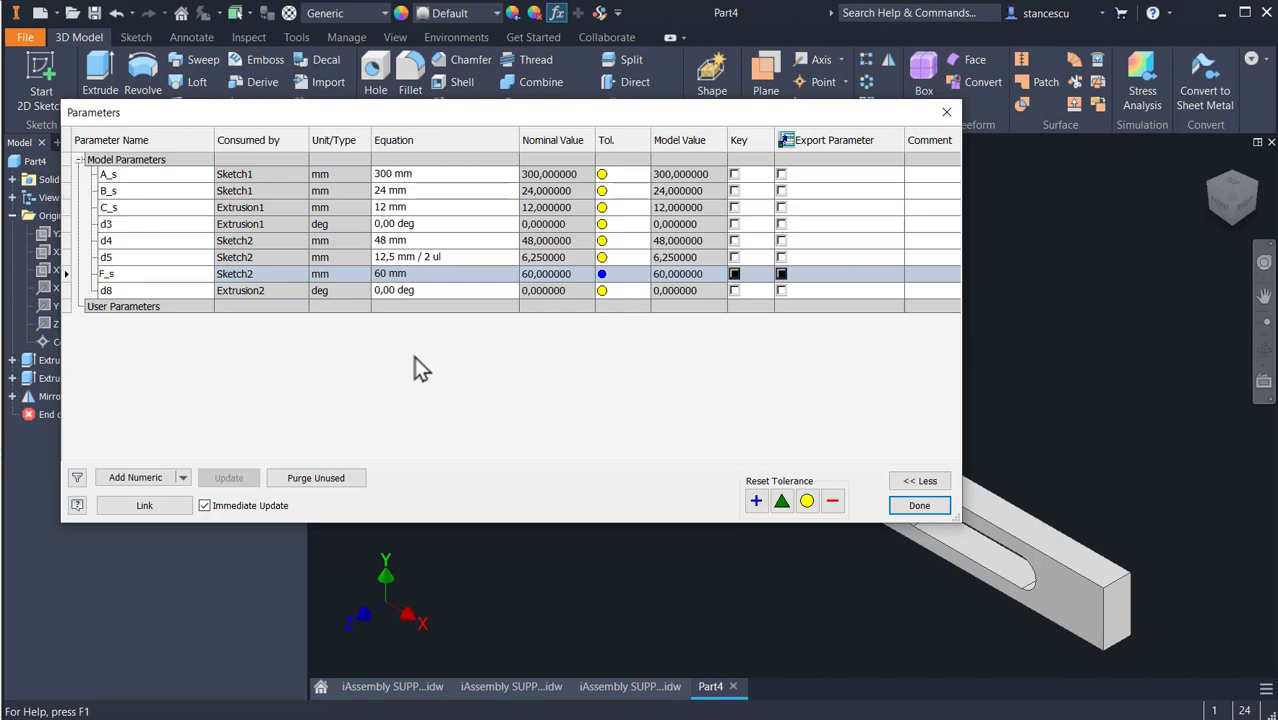
pyautogui.click(916, 505)
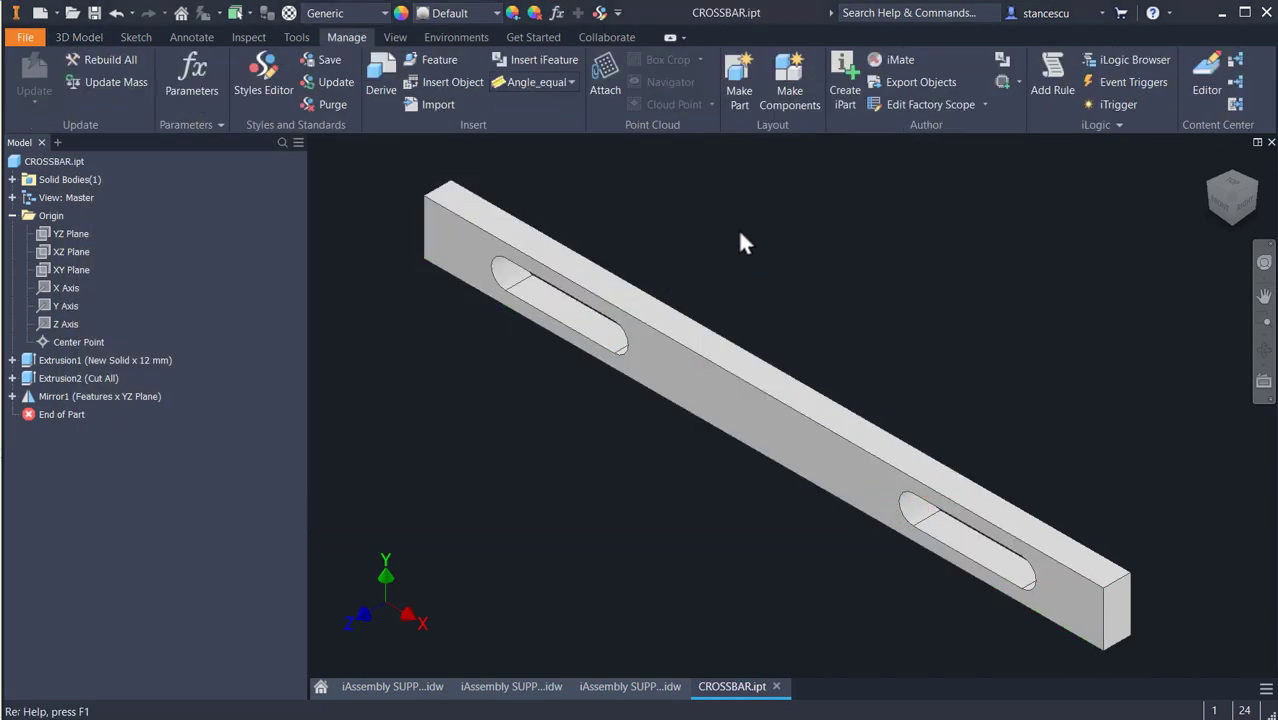
pyautogui.press('F6')
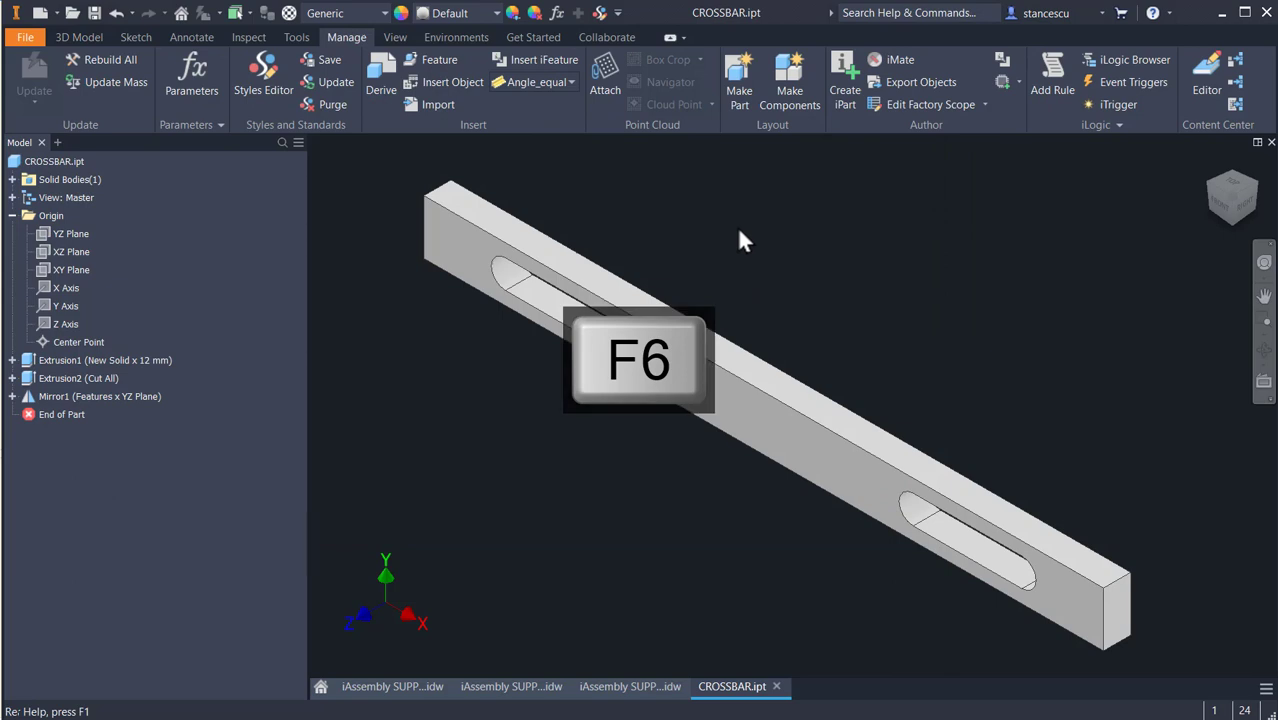
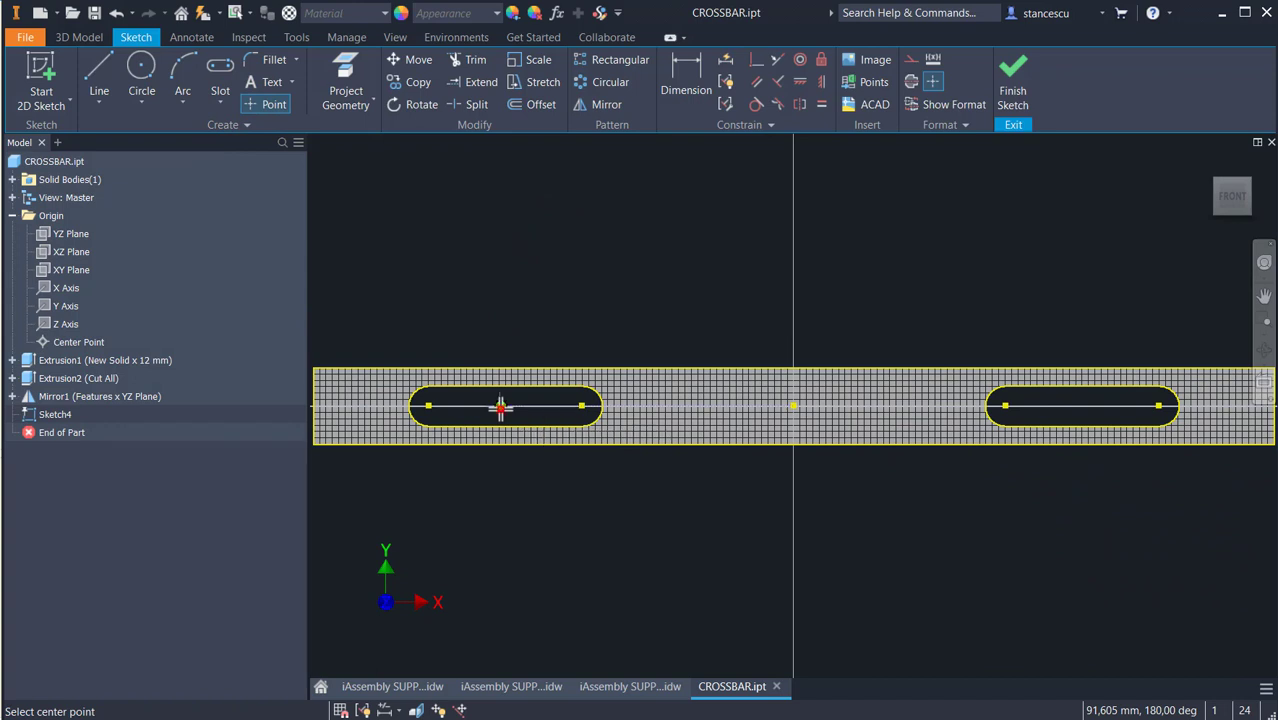
# - Dimension the sketch point inside the left slot from the bar's left edge, using the parameter F_s
pyautogui.click(686, 67)
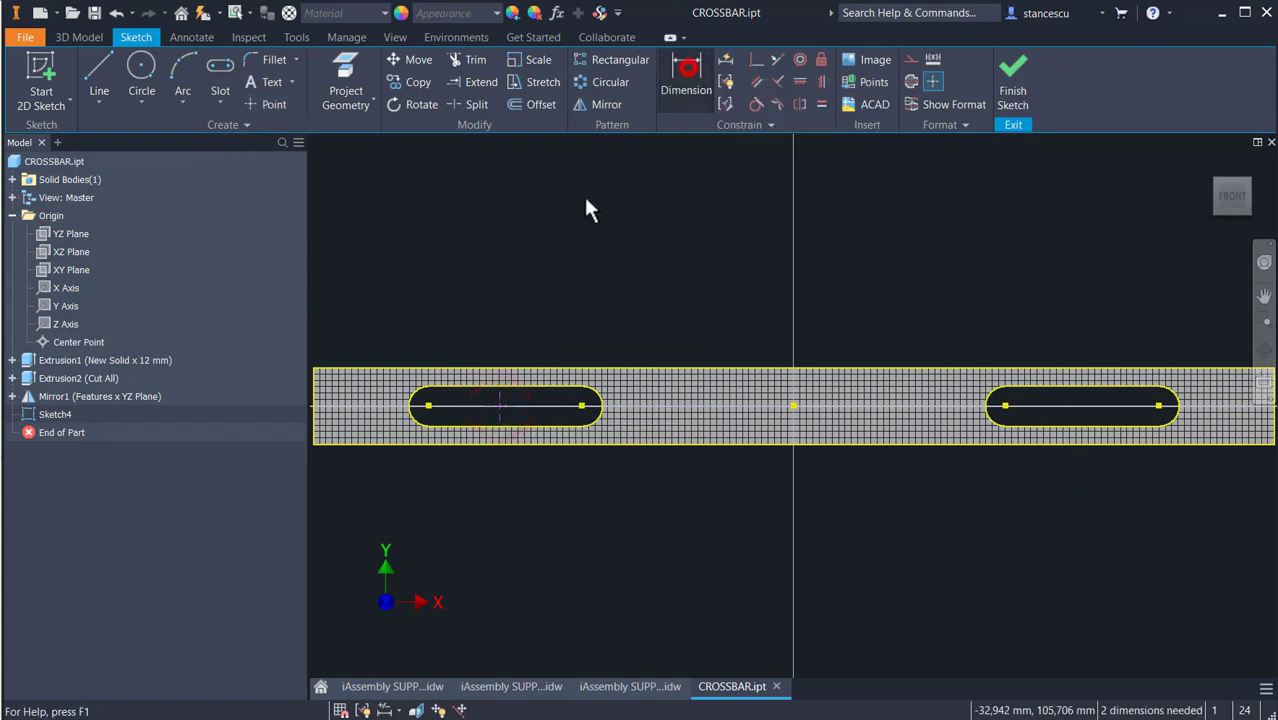
pyautogui.click(502, 406)
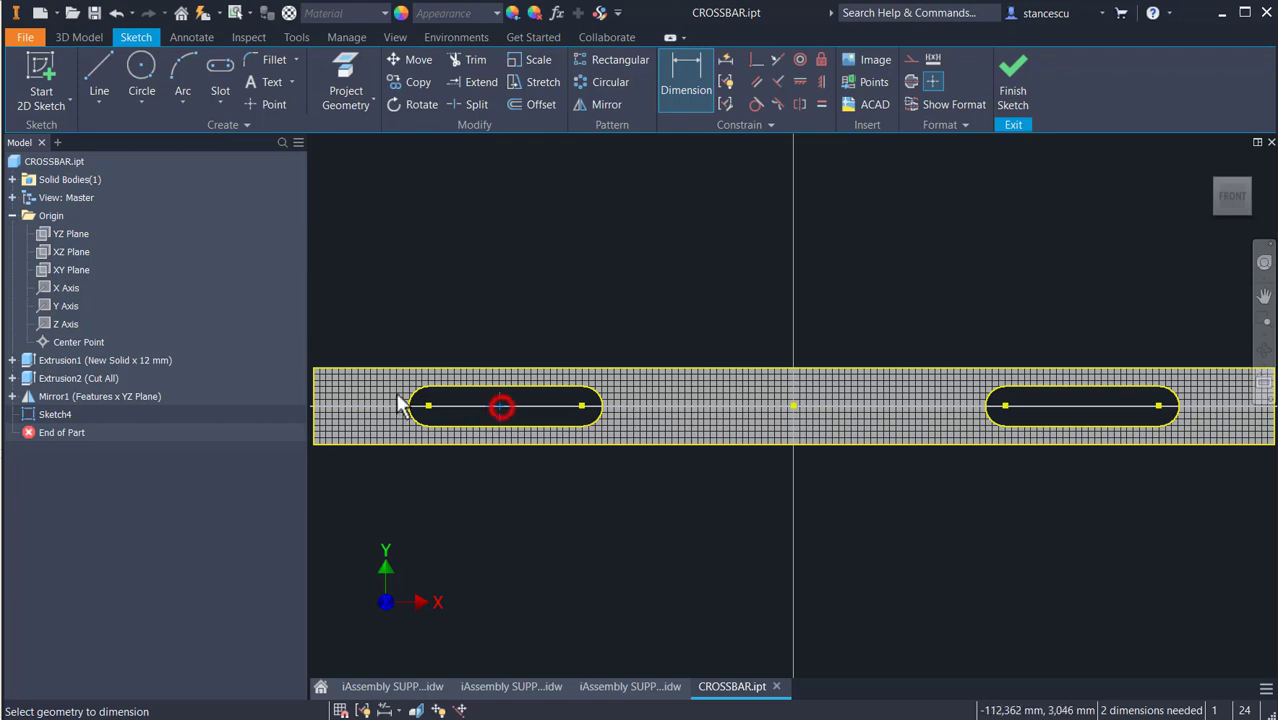
pyautogui.click(313, 377)
pyautogui.click(432, 270)
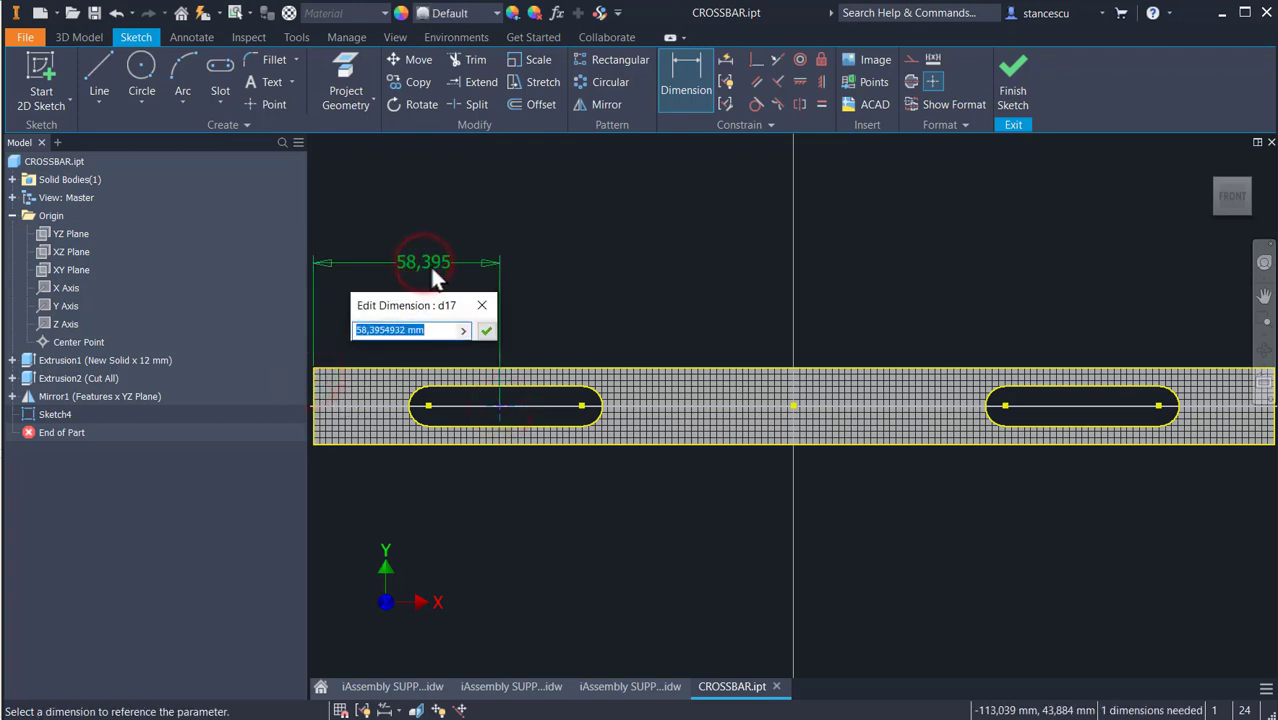
pyautogui.write('F_s')
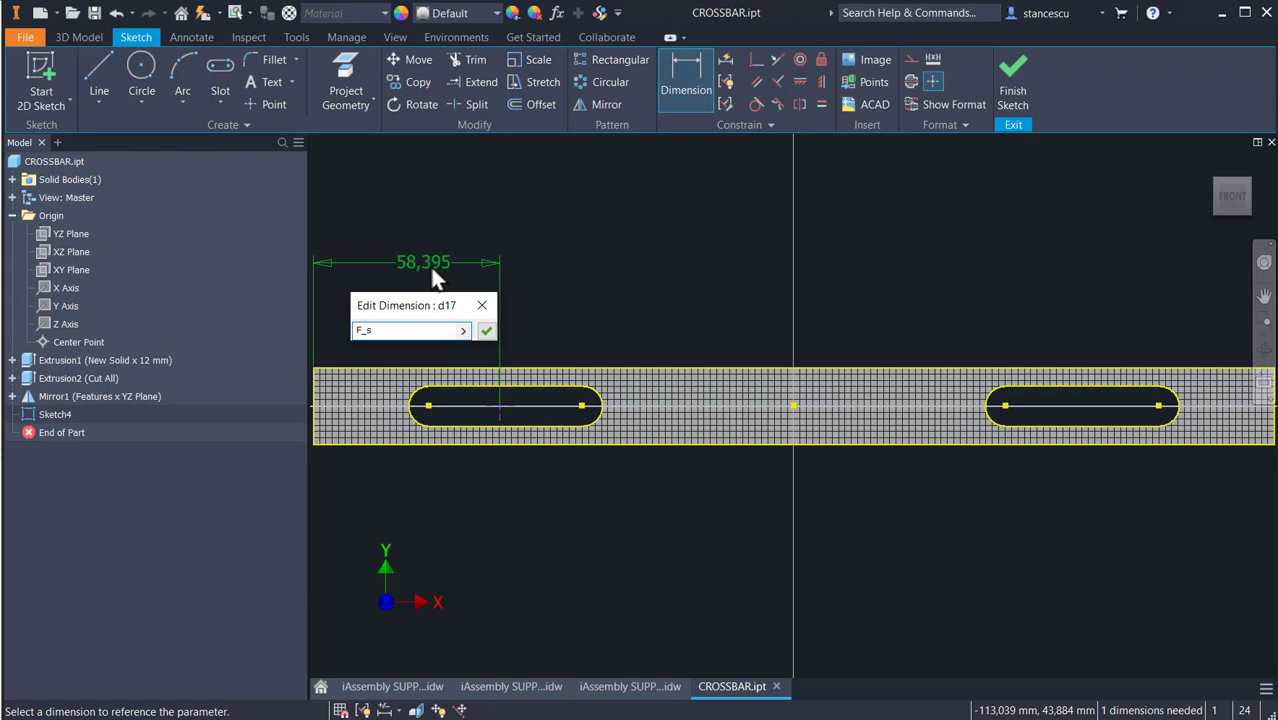
pyautogui.press('Return')
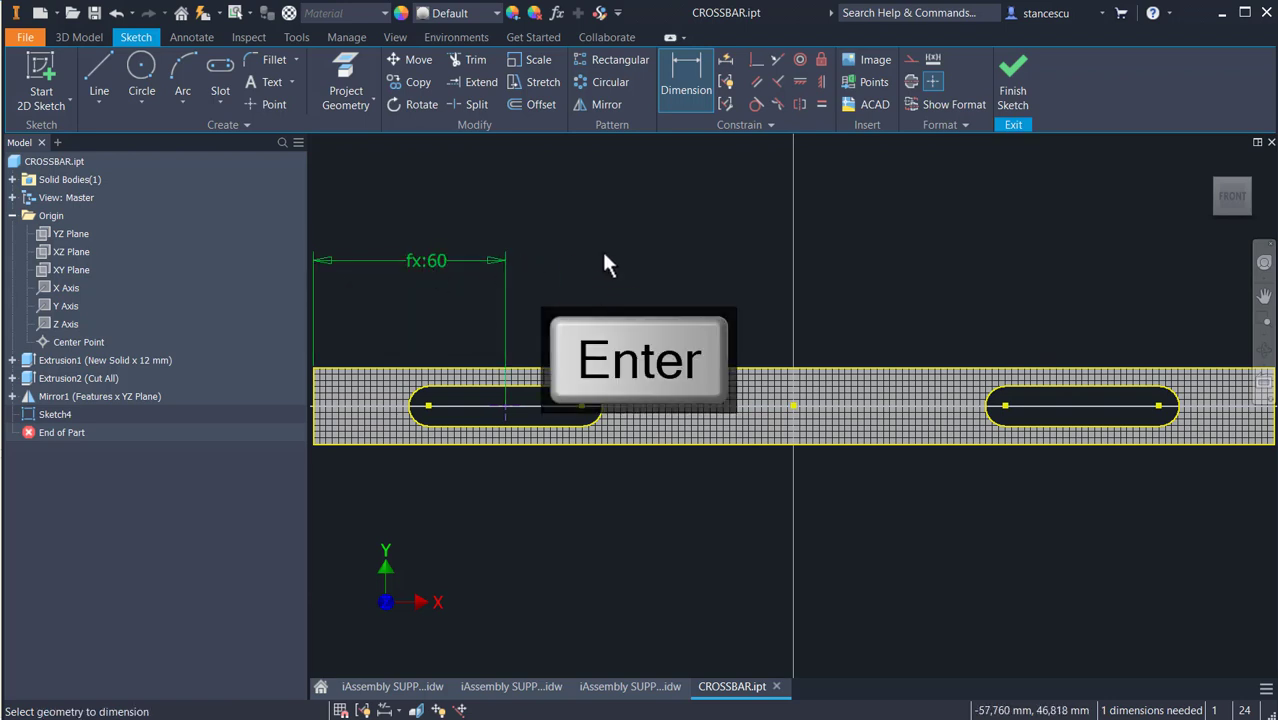
# - Align the sketch point inside the left slot horizontally with the bar's center point
pyautogui.click(797, 82)
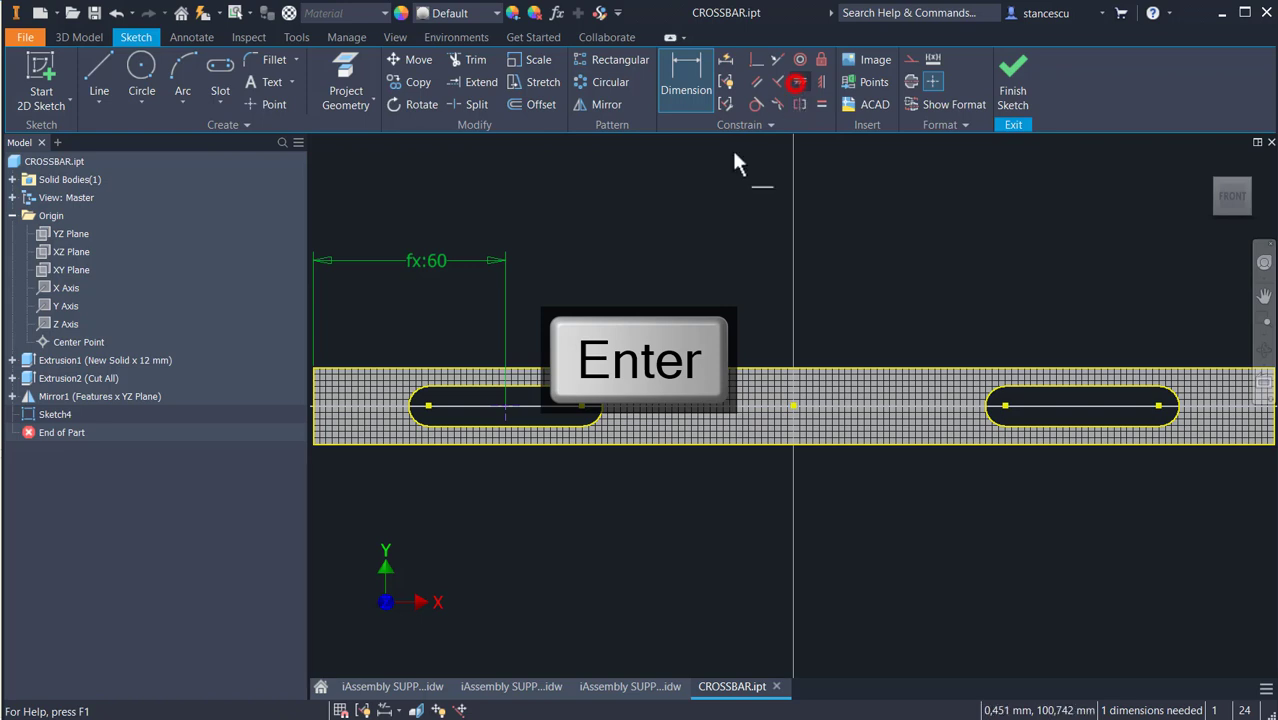
pyautogui.click(505, 405)
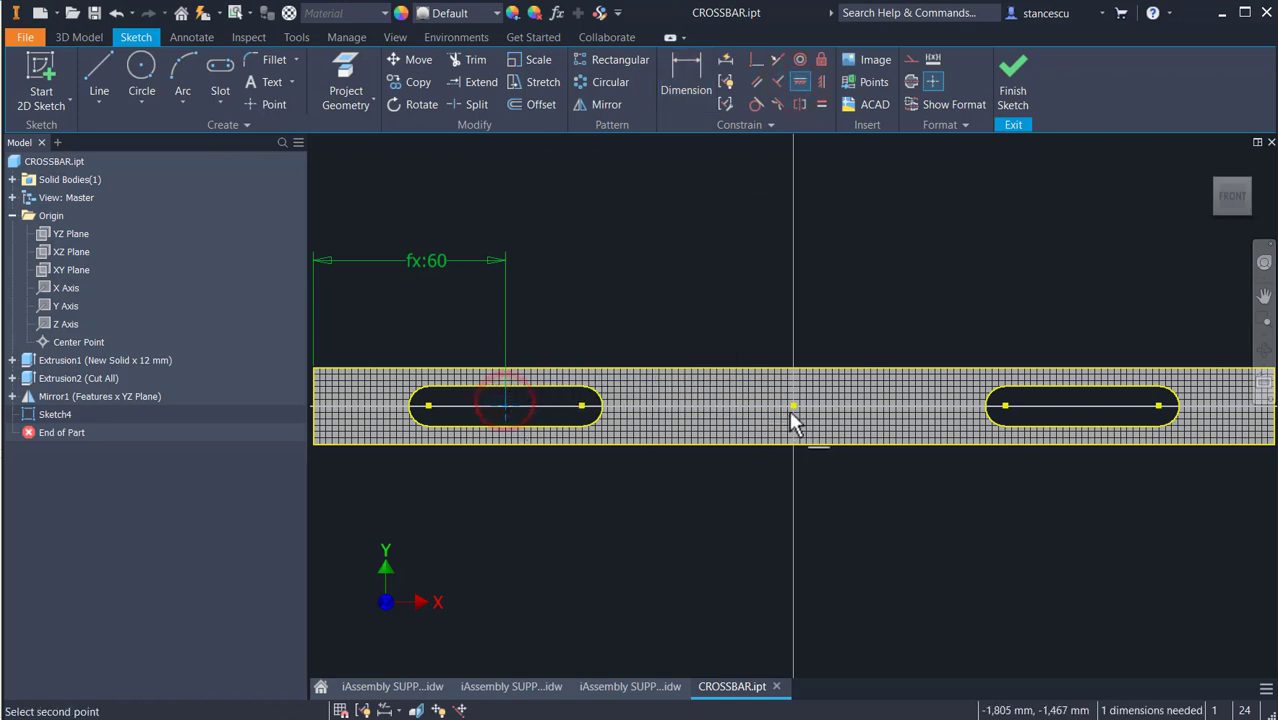
pyautogui.click(791, 405)
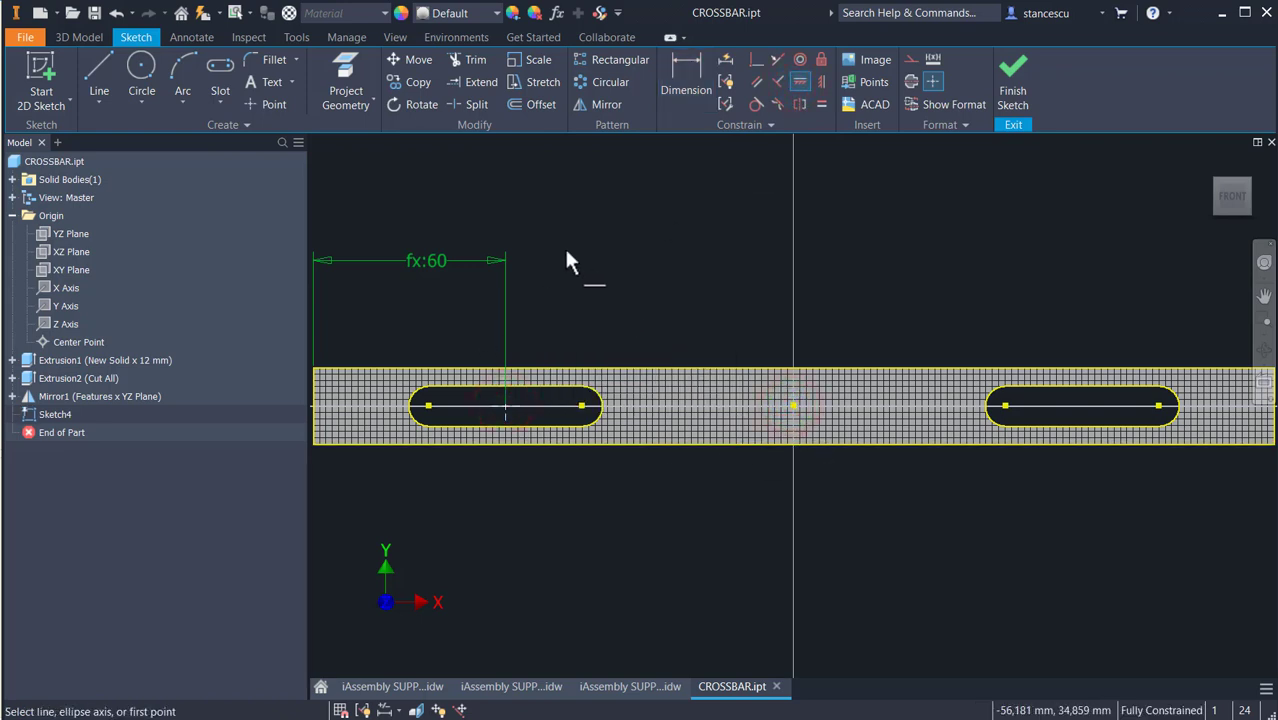
# - Draw a vertical centerline across the bar's middle, from the upper edge to the lower edge, and turn the centerline format off again
pyautogui.click(106, 60)
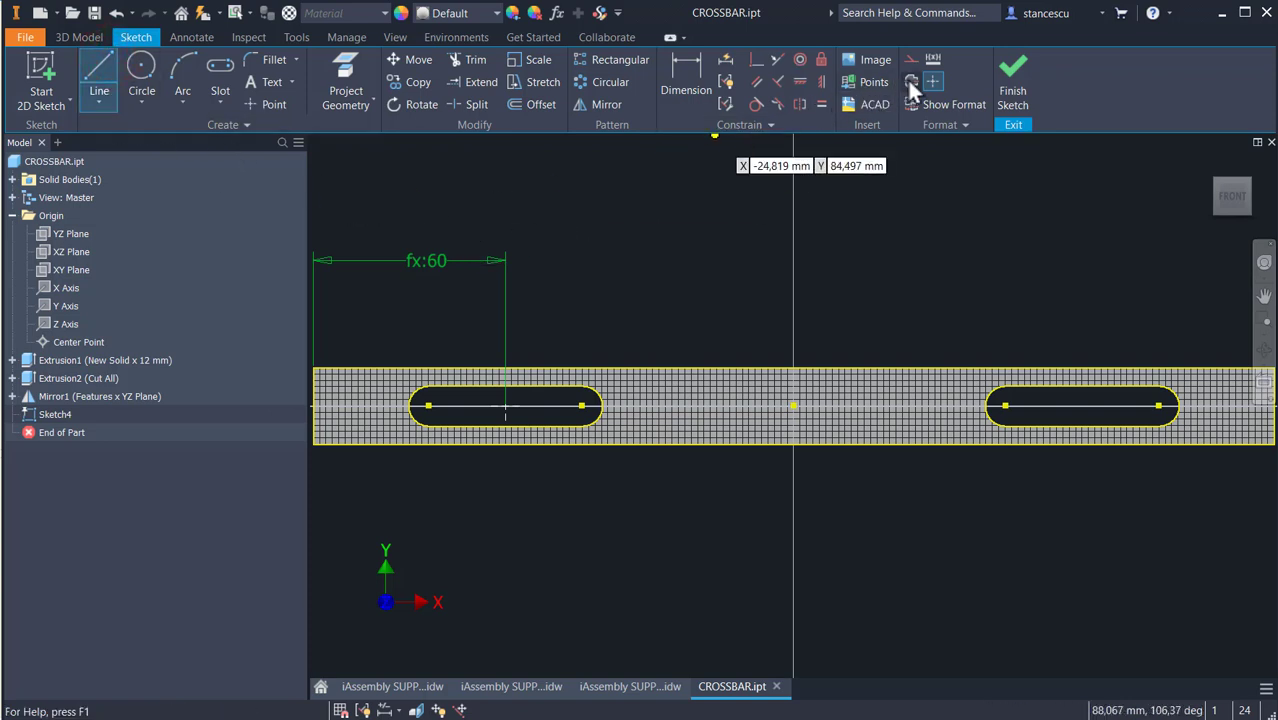
pyautogui.click(910, 82)
pyautogui.click(793, 368)
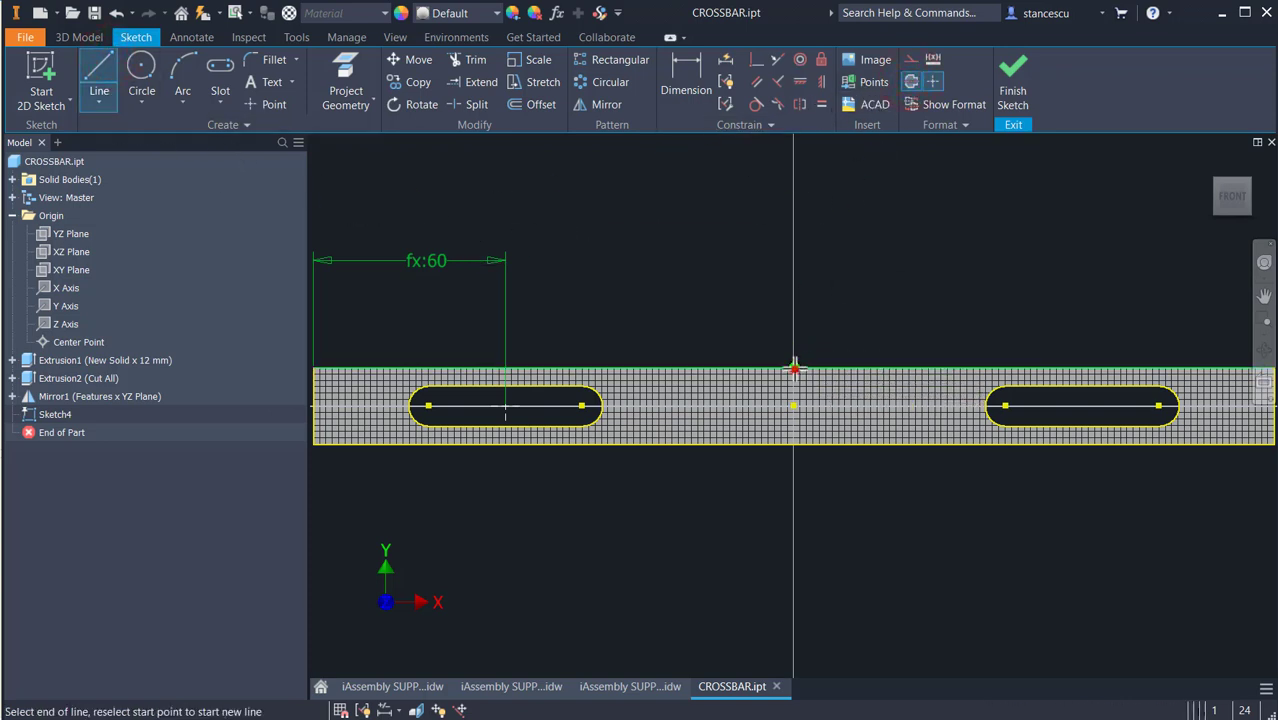
pyautogui.click(793, 443)
pyautogui.press('Escape')
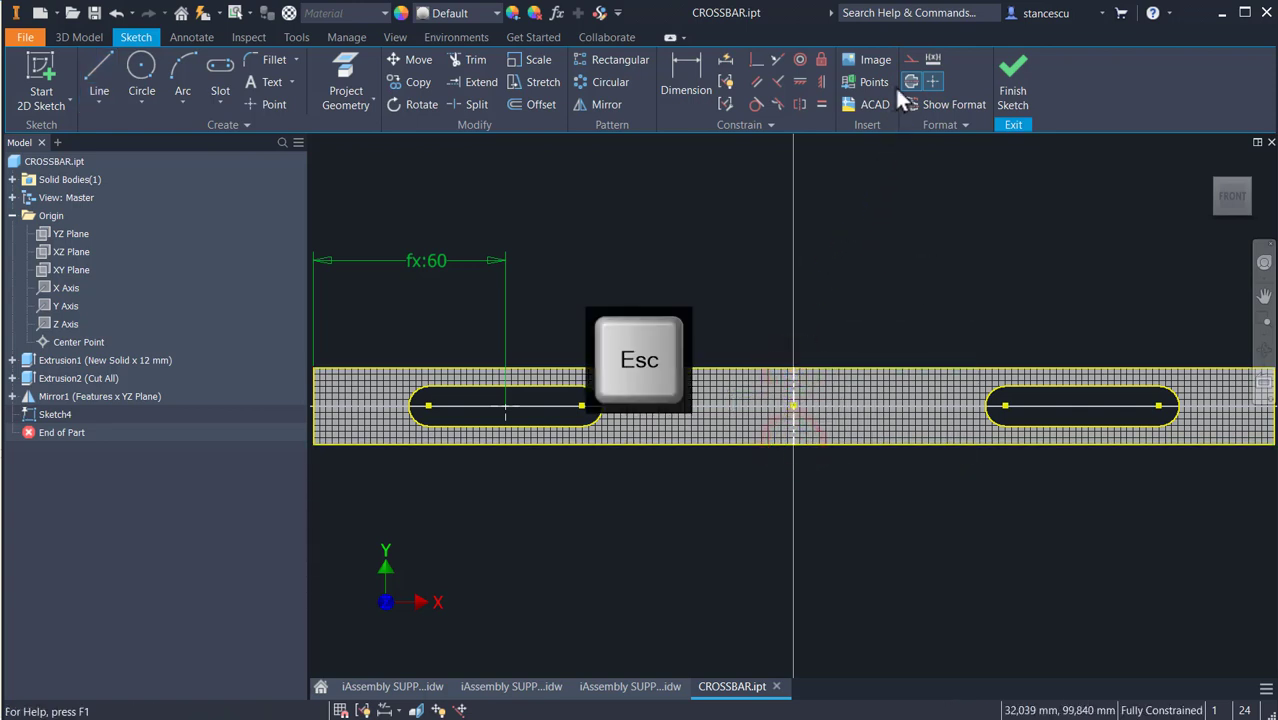
pyautogui.click(908, 81)
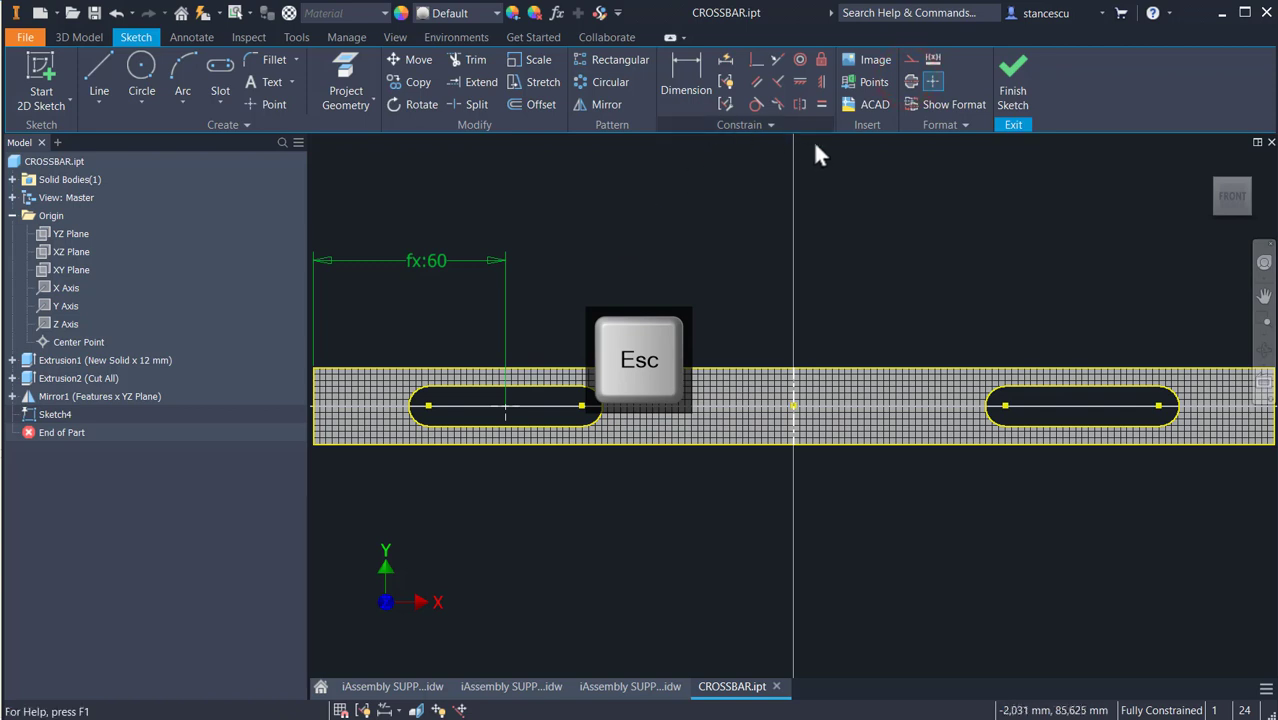
# - Mirror the sketch point about the vertical centerline into the right slot and finish the sketch
pyautogui.click(580, 105)
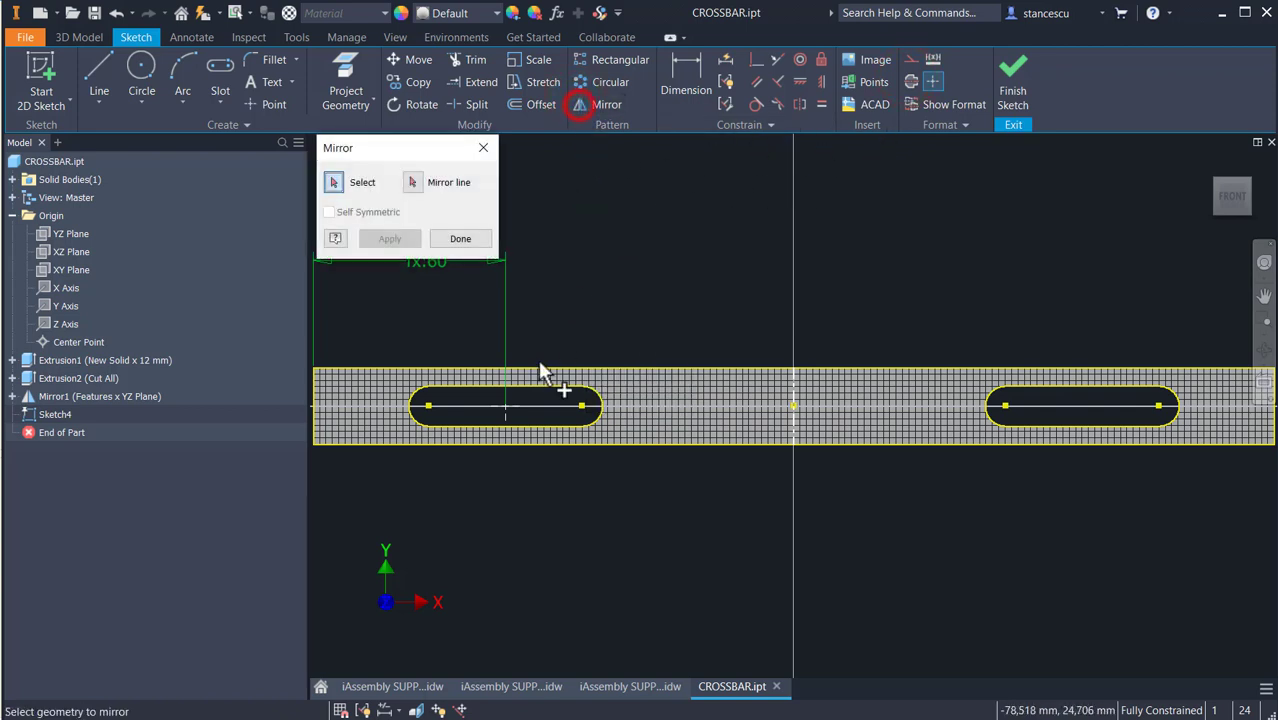
pyautogui.click(505, 413)
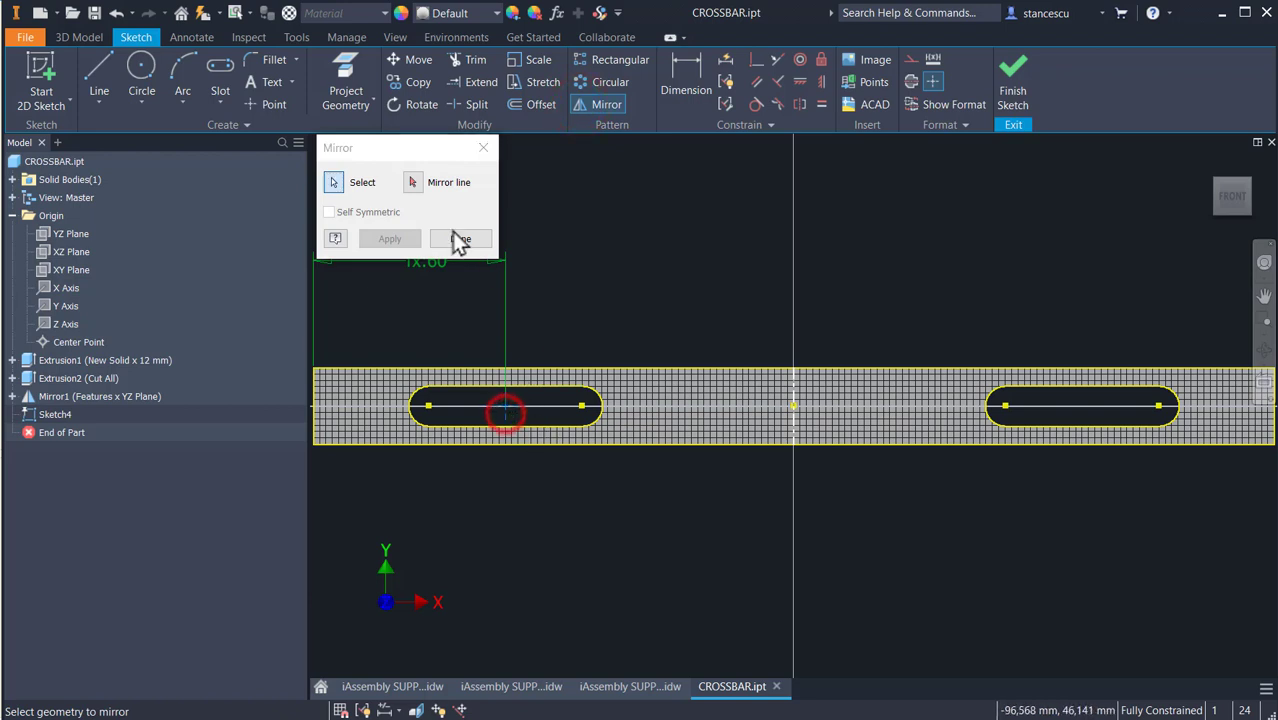
pyautogui.click(411, 185)
pyautogui.click(790, 420)
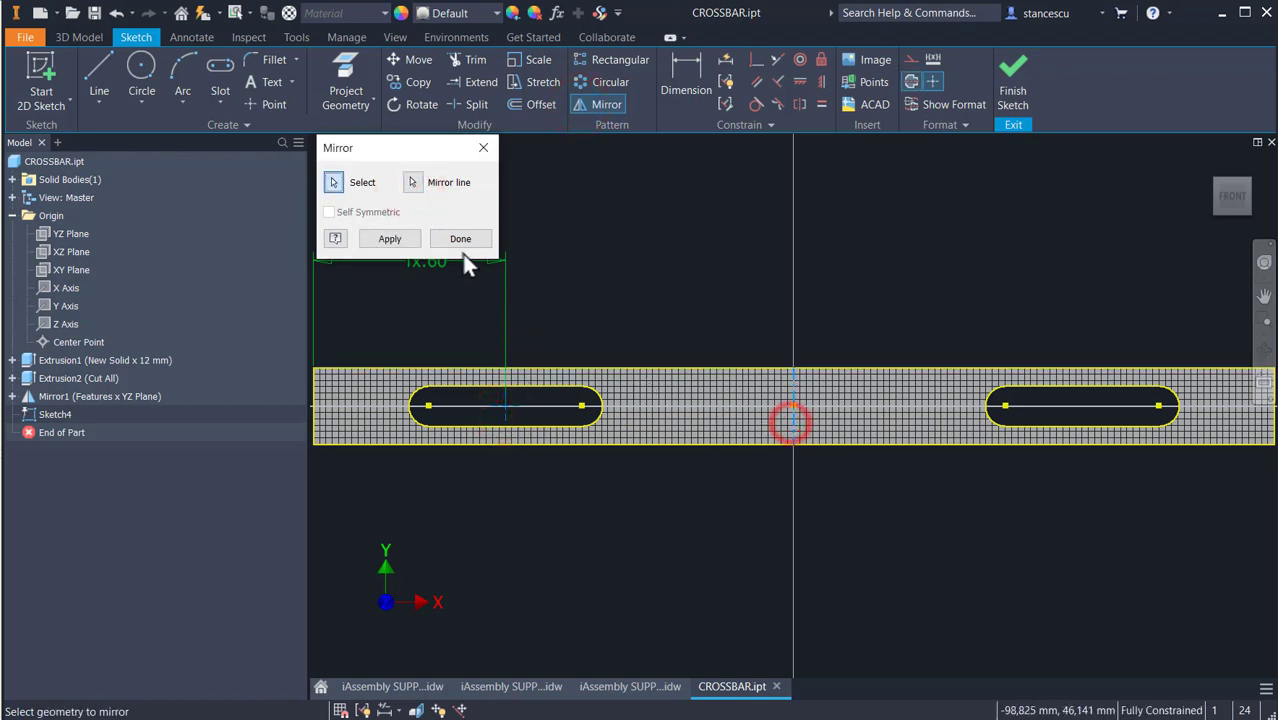
pyautogui.click(390, 238)
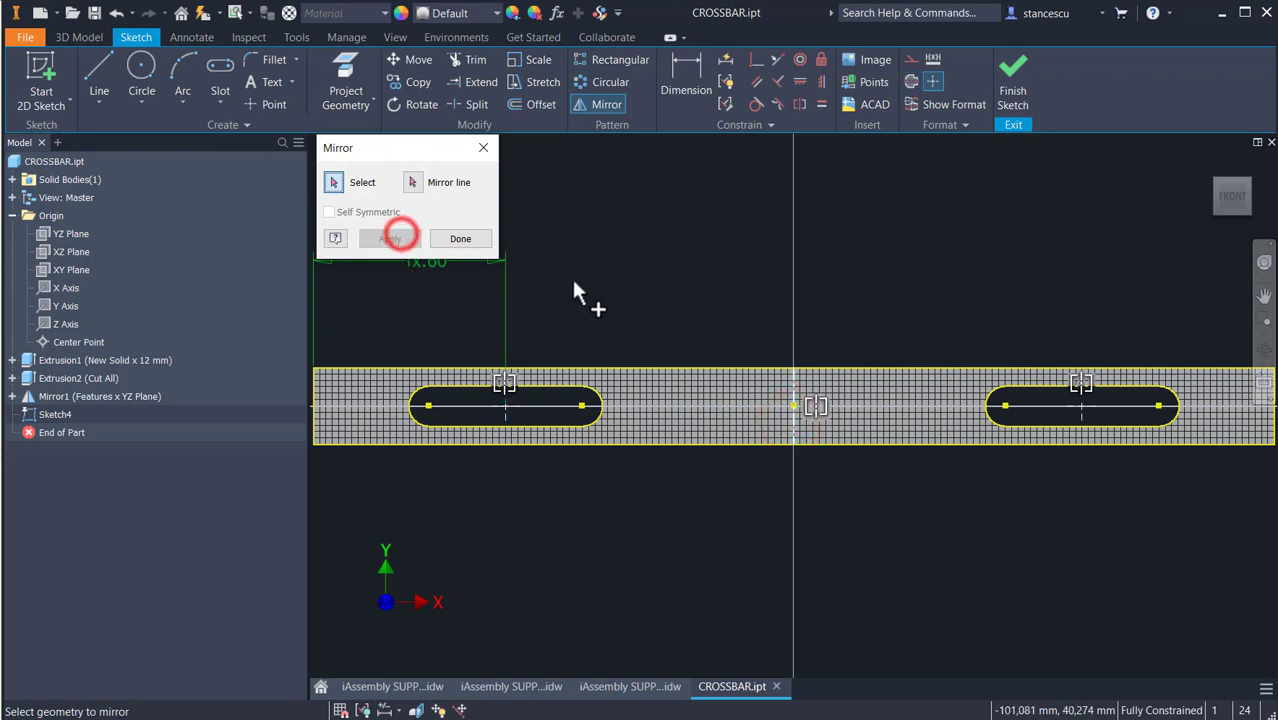
pyautogui.click(1013, 92)
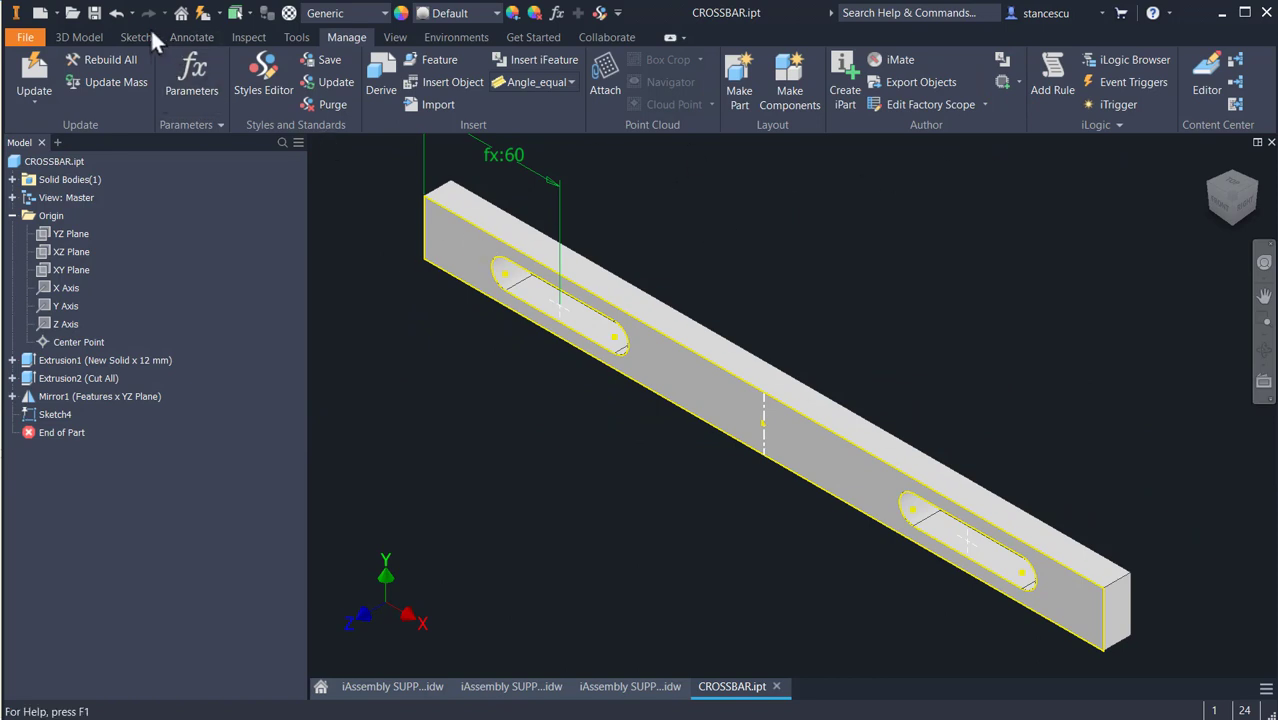
# - Create simple through-all holes at the two sketch points, with the diameter defined as G_s=12,5 mm
pyautogui.click(96, 38)
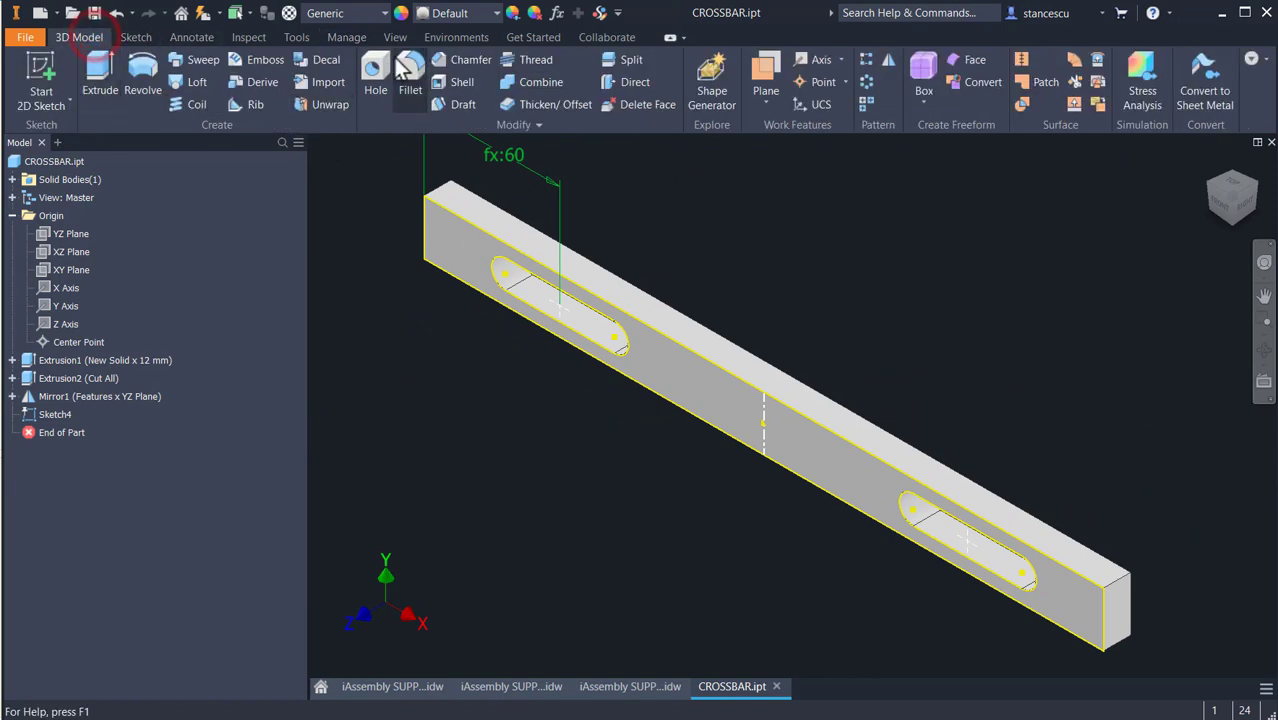
pyautogui.click(414, 185)
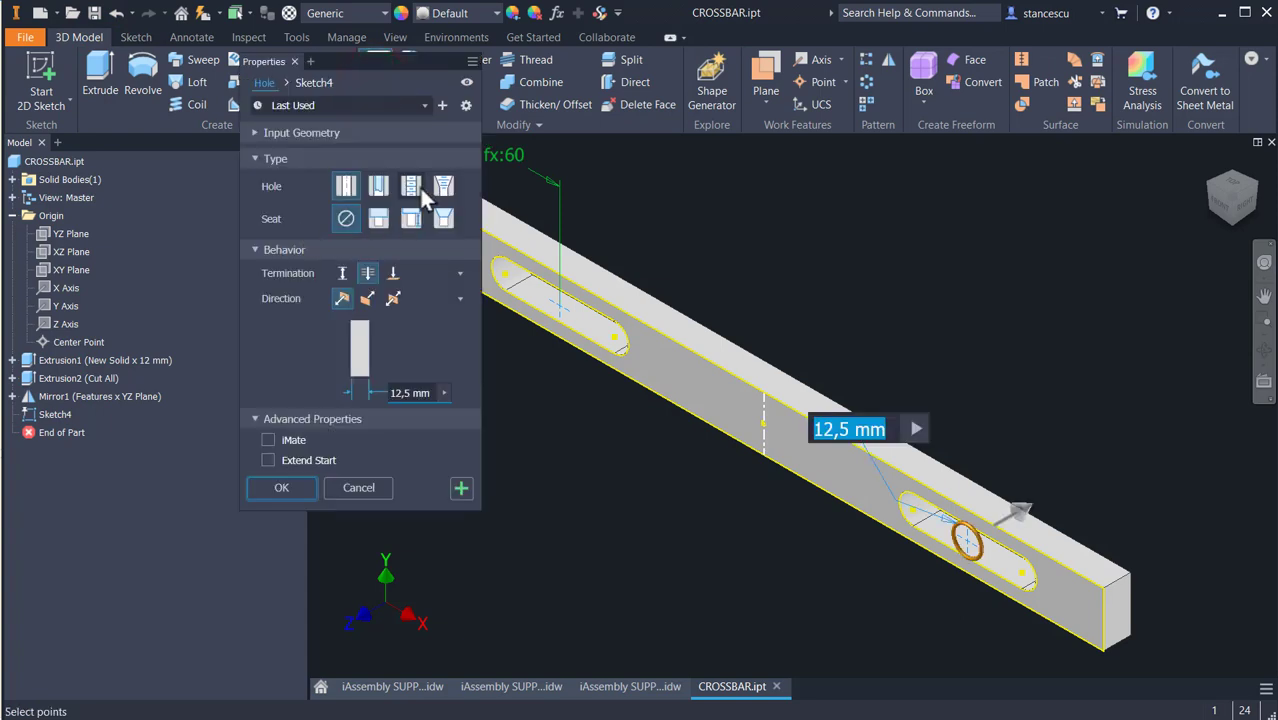
pyautogui.click(345, 187)
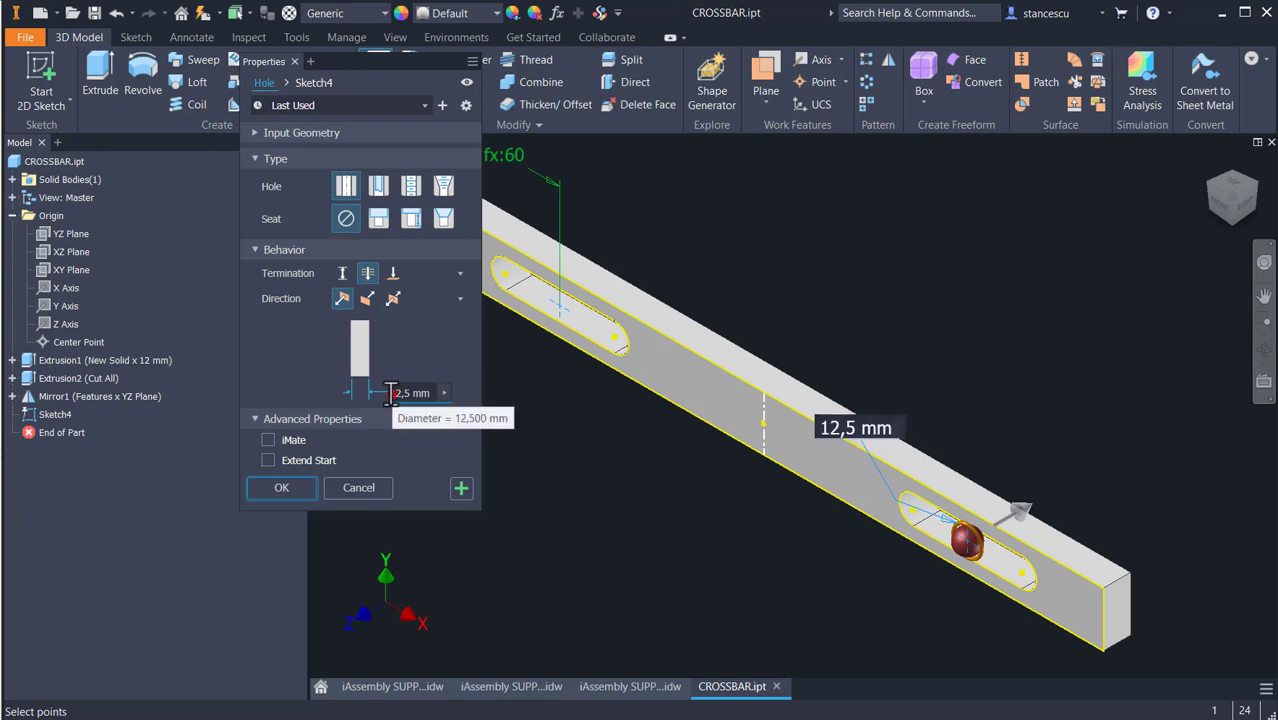
pyautogui.click(395, 393)
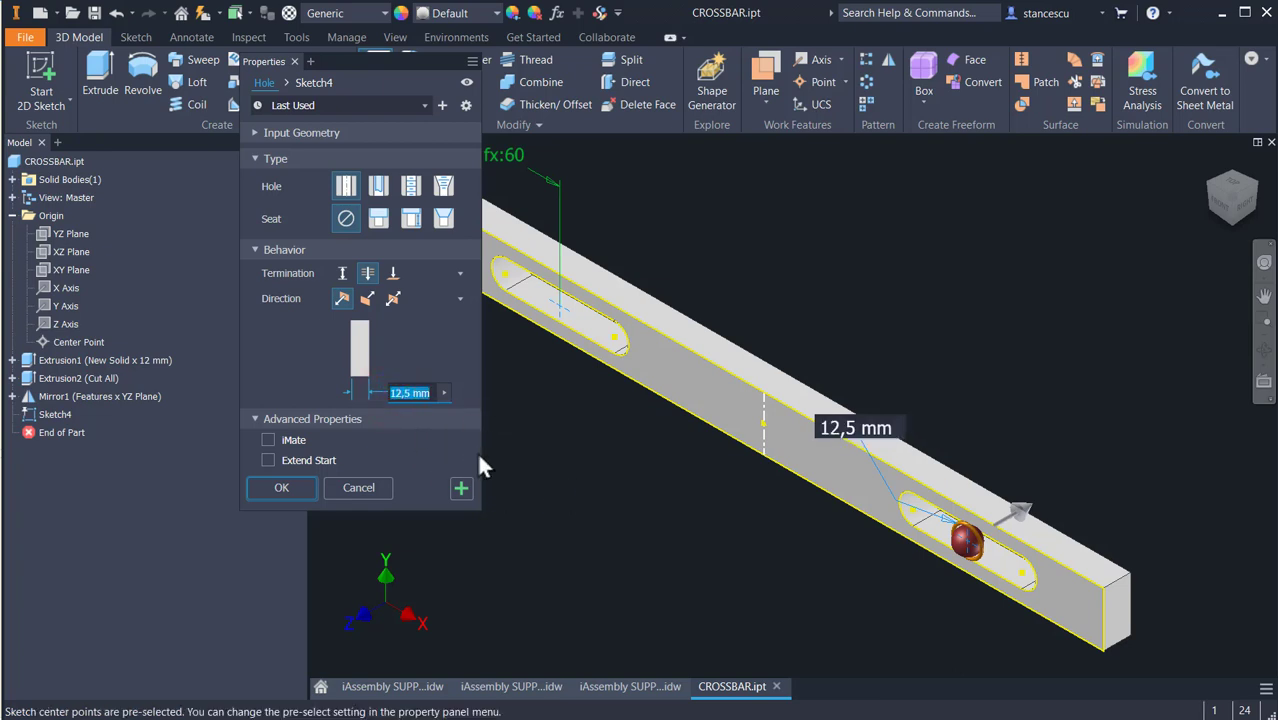
pyautogui.press('Home')
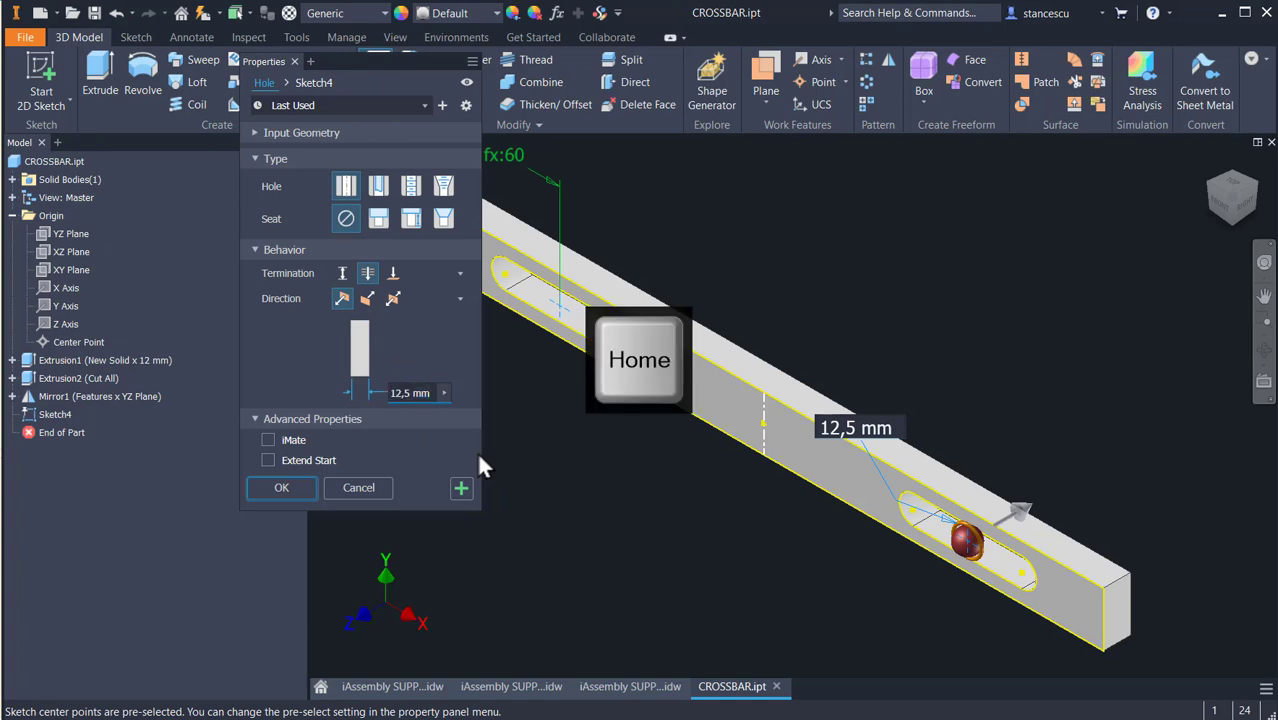
pyautogui.write('G_')
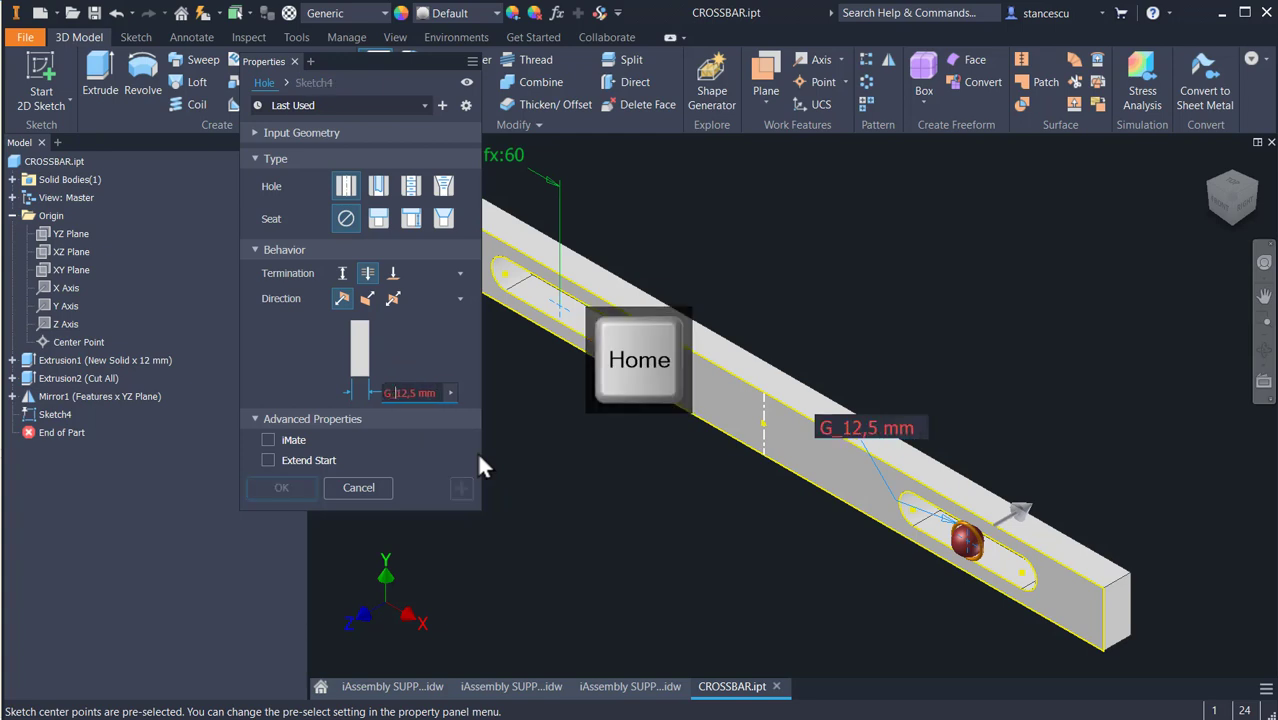
pyautogui.write('s=')
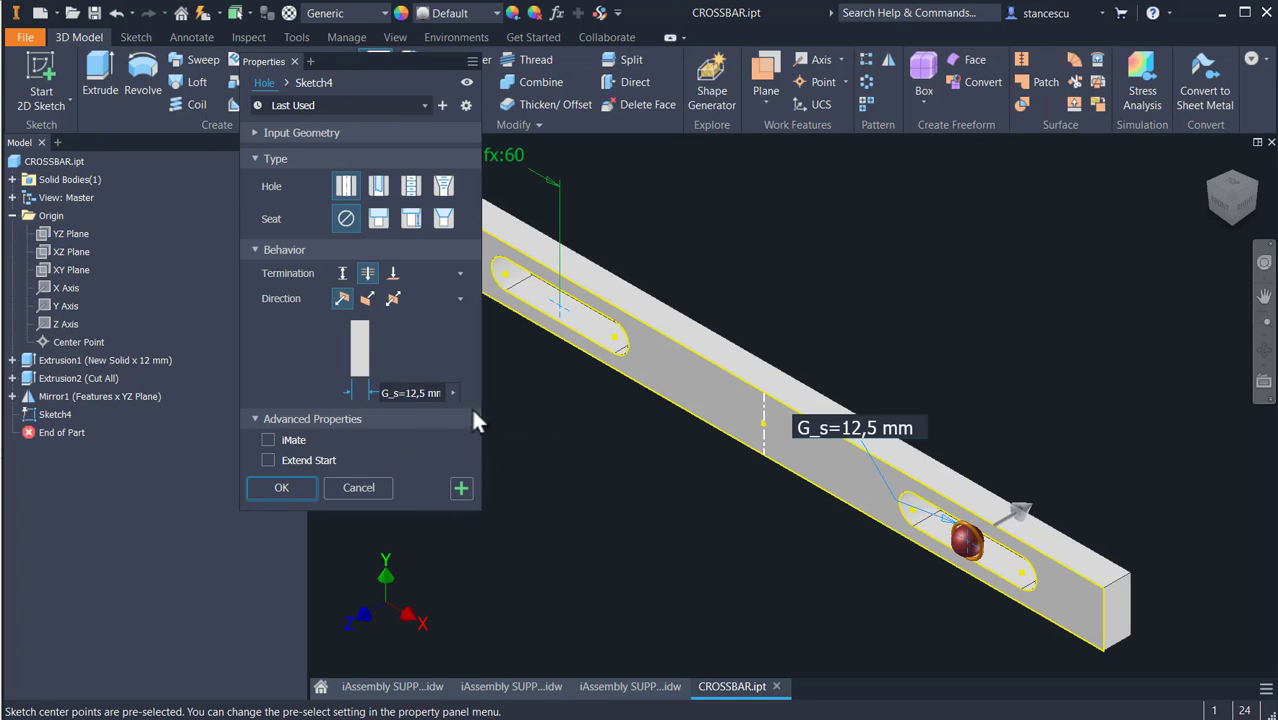
pyautogui.click(289, 487)
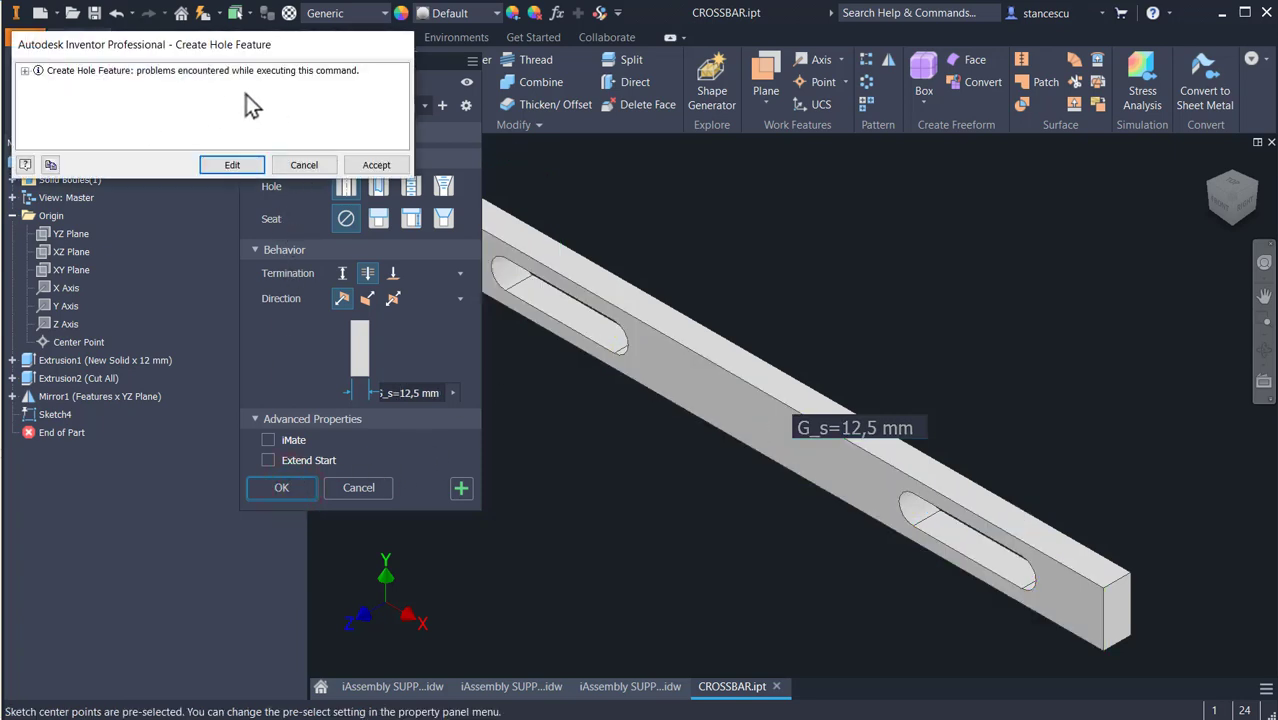
# - Expand the hole feature's problem details down to the lowest level and accept the feature as defined
pyautogui.click(24, 71)
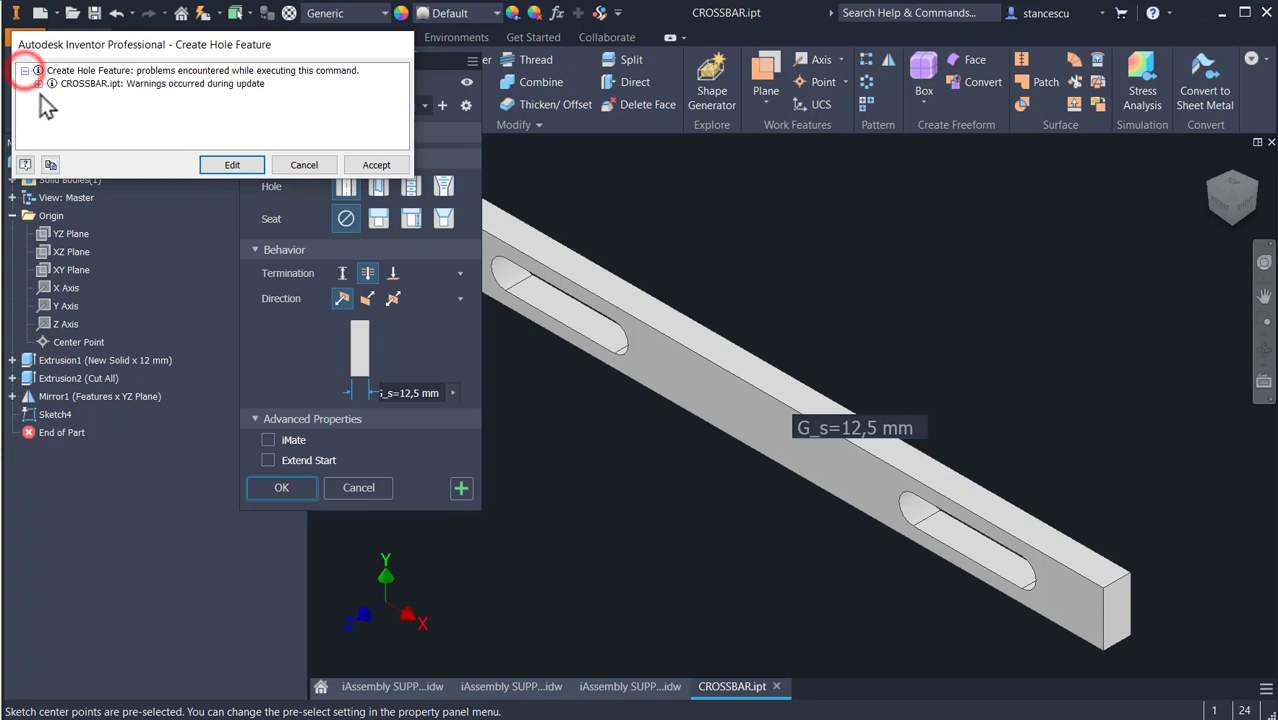
pyautogui.click(38, 84)
pyautogui.click(52, 96)
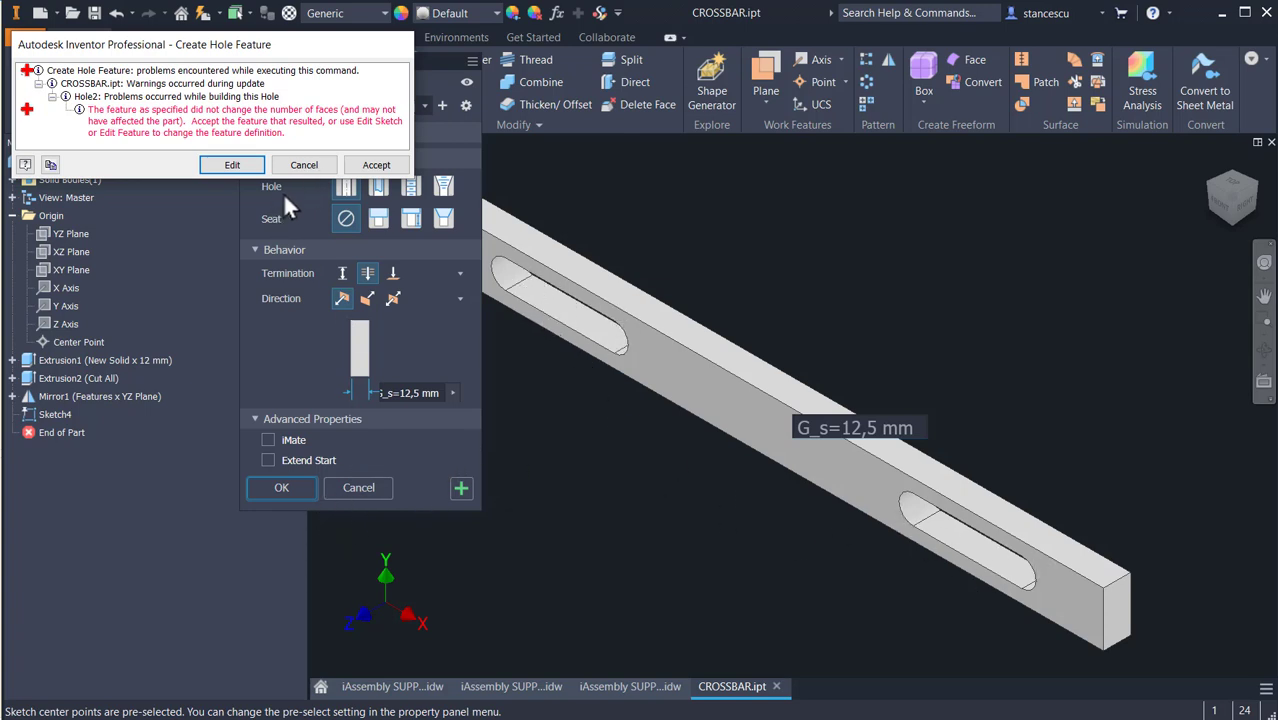
pyautogui.click(377, 167)
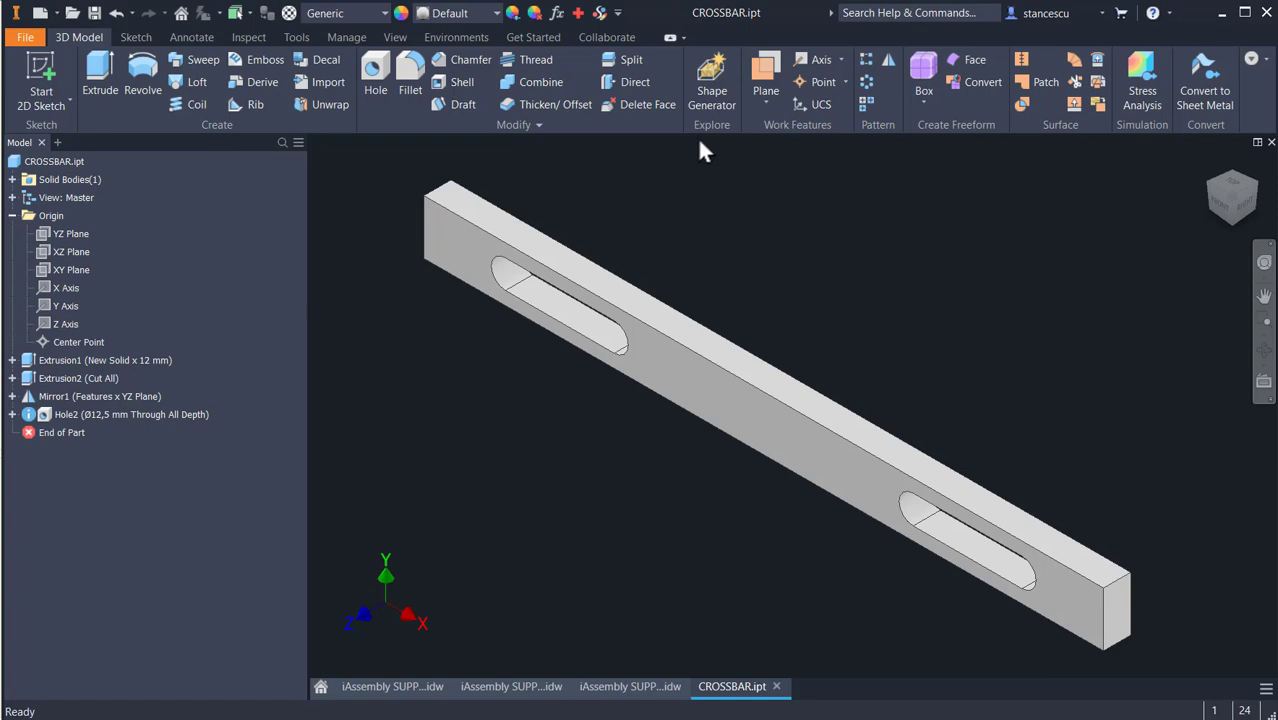
# - Create an iPart from the crossbar and insert two more member rows, CROSSBAR-02 and CROSSBAR-03
pyautogui.click(337, 38)
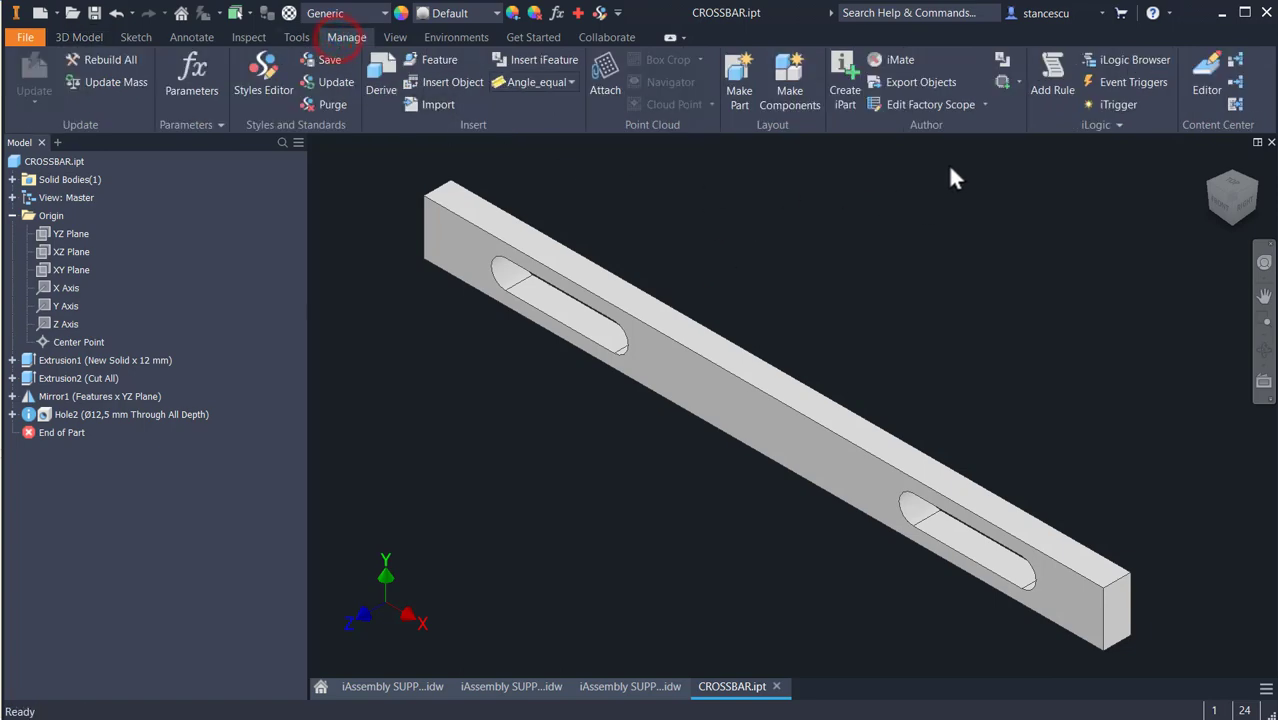
pyautogui.click(843, 68)
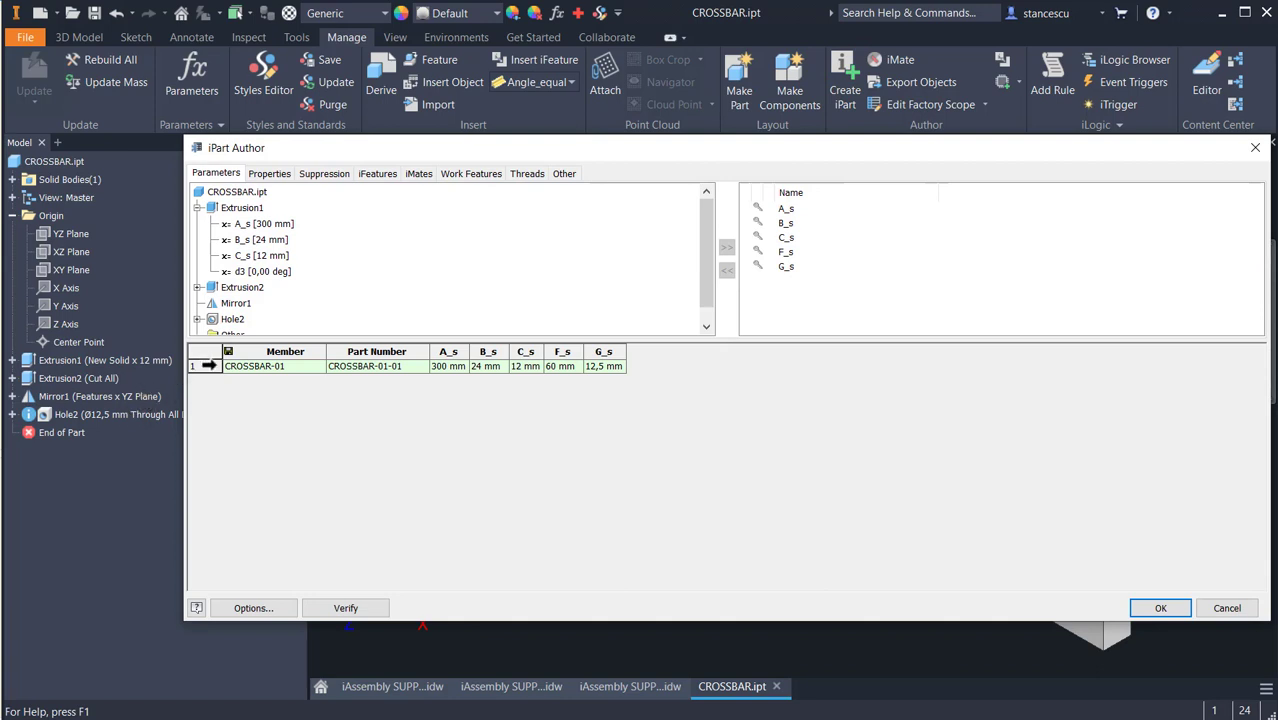
pyautogui.click(205, 366)
pyautogui.rightClick(205, 371)
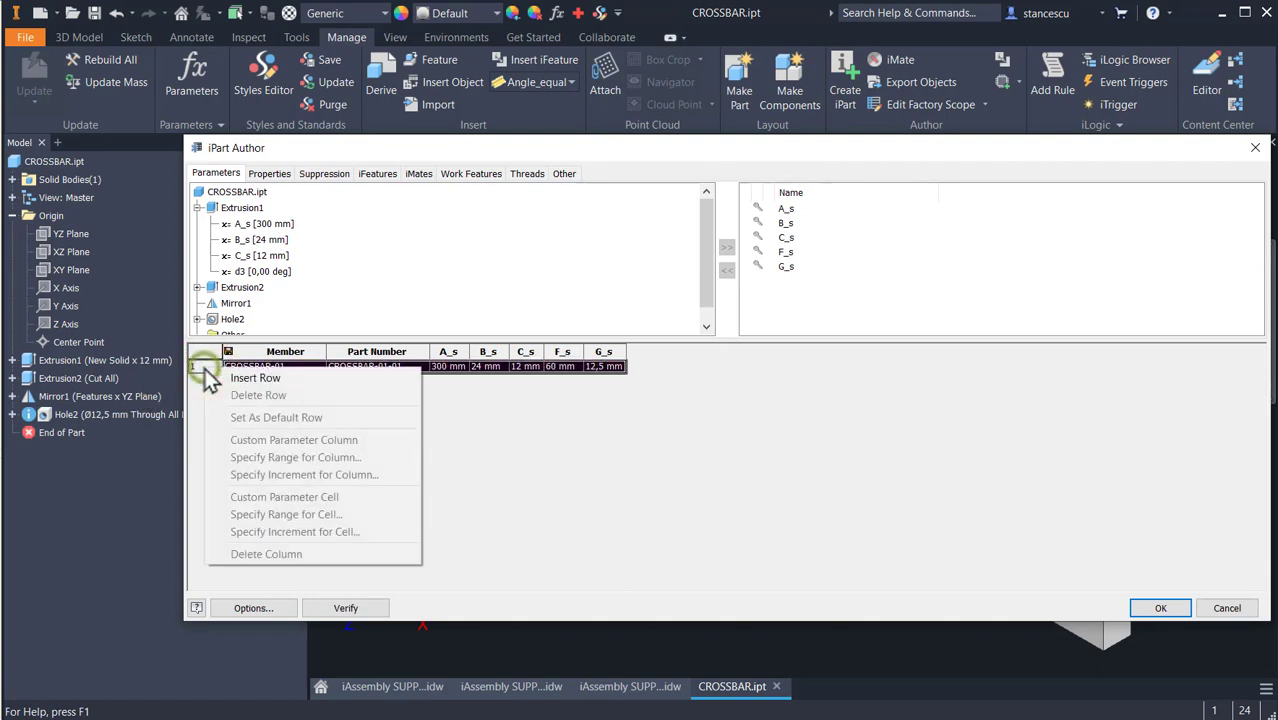
pyautogui.click(240, 378)
pyautogui.rightClick(213, 382)
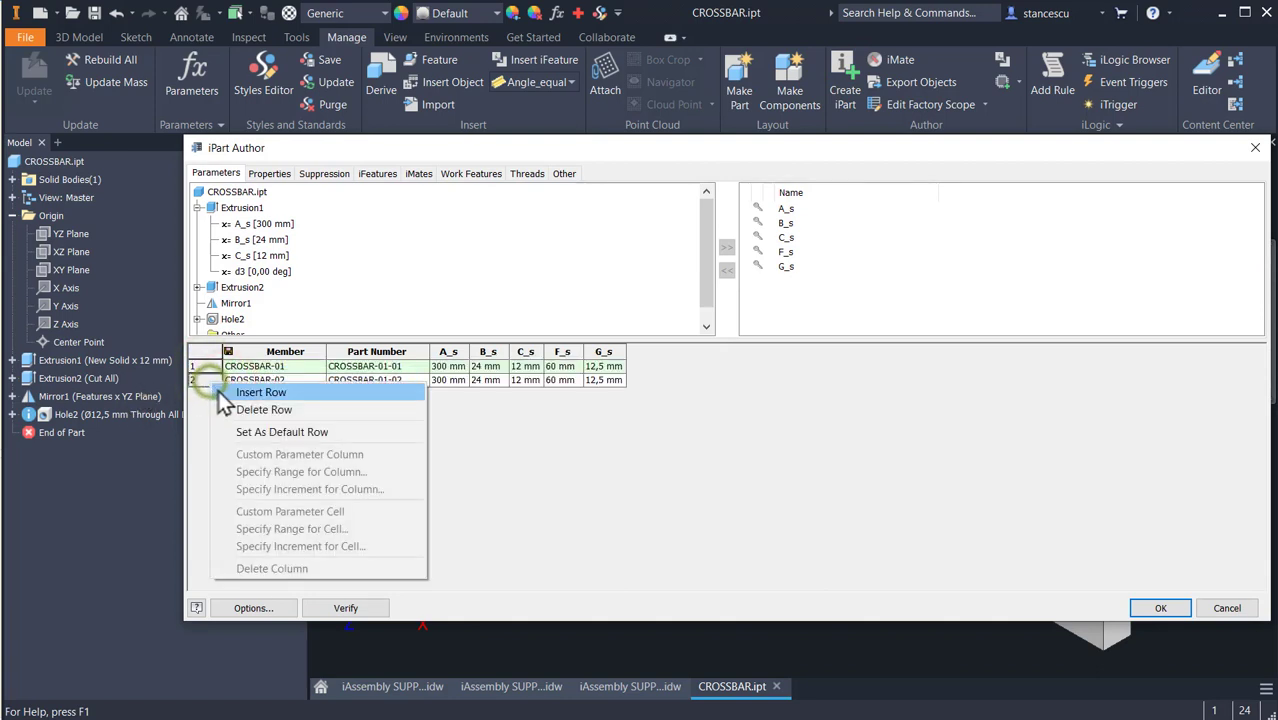
pyautogui.click(228, 393)
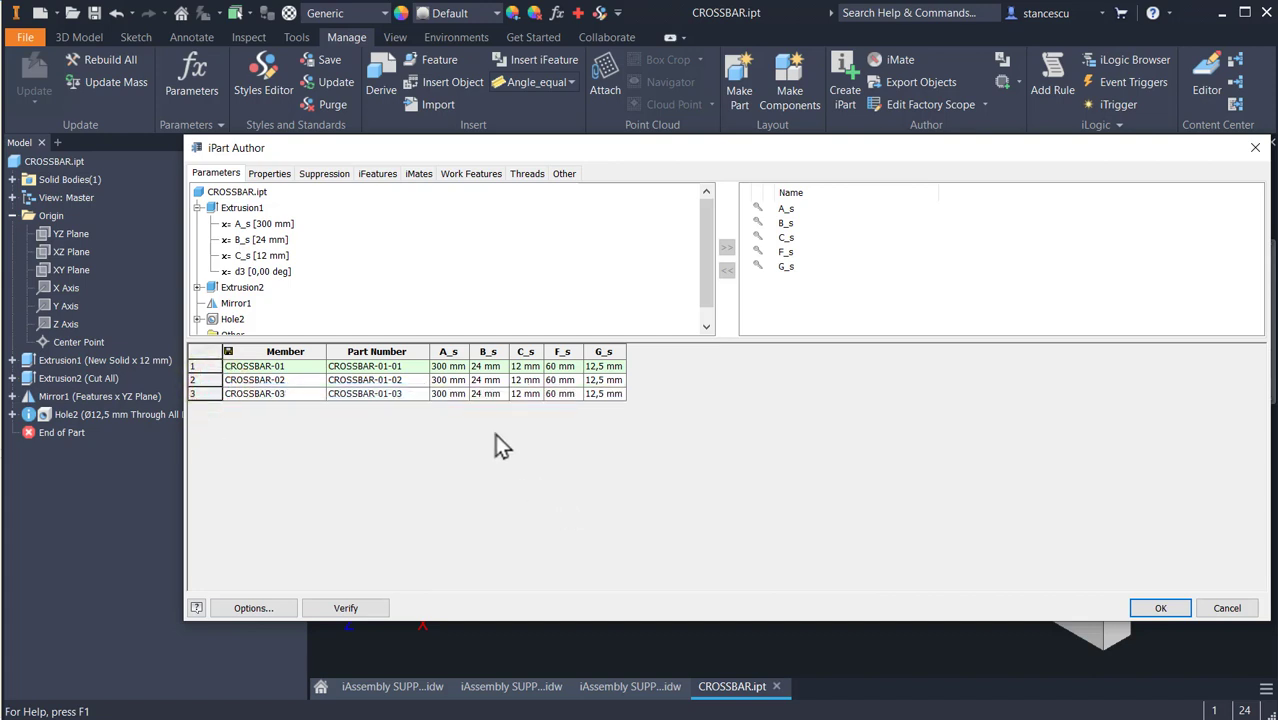
# - Set A_s to 240 mm for CROSSBAR-02 and to 150 mm for CROSSBAR-03
pyautogui.click(438, 381)
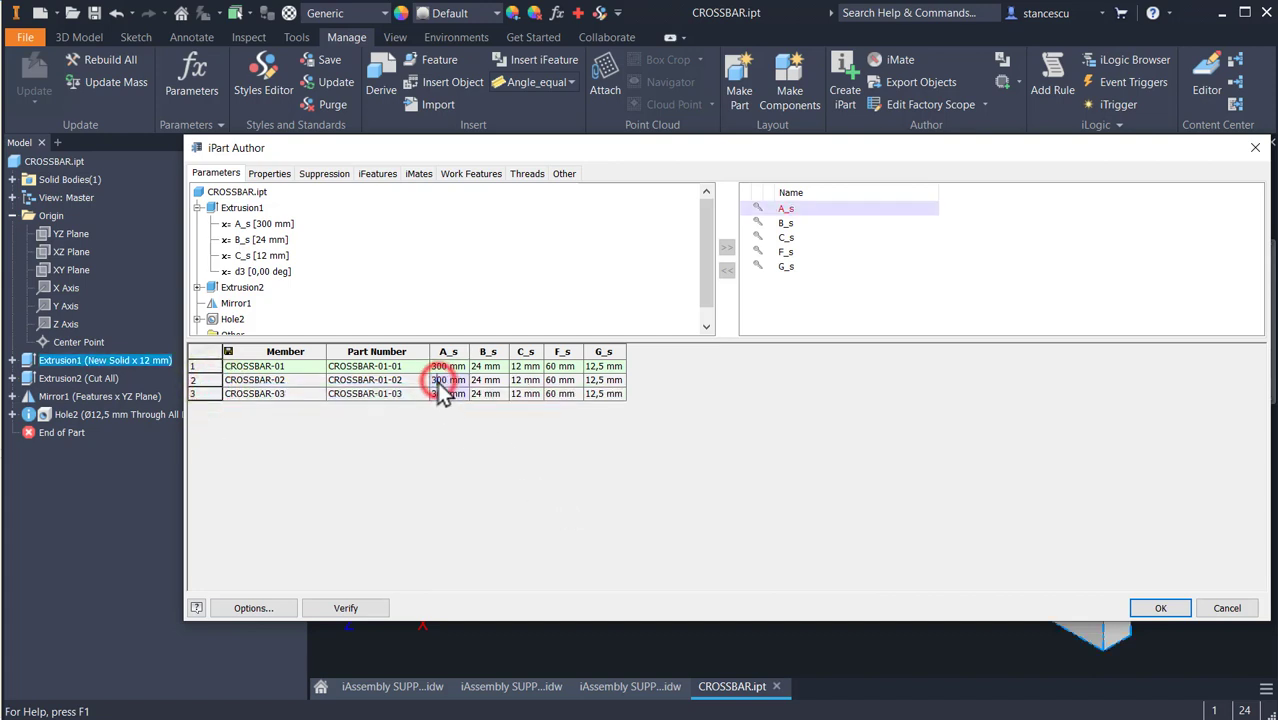
pyautogui.click(440, 386)
pyautogui.click(438, 388)
pyautogui.write('240')
pyautogui.click(438, 393)
pyautogui.click(438, 393)
pyautogui.write('15')
# - For CROSSBAR-02 set B_s to 20 mm and C_s to 10 mm; for CROSSBAR-03 set B_s to 16 mm and C_s to 8 mm
pyautogui.click(478, 381)
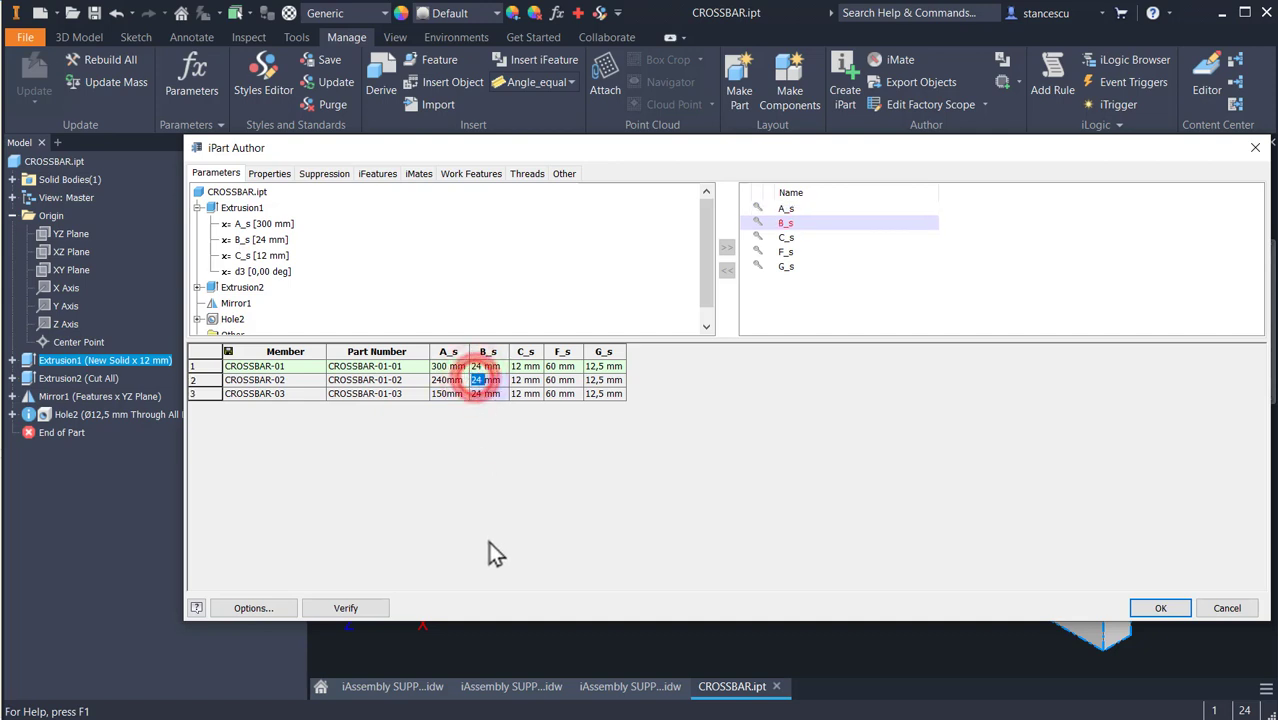
pyautogui.write('20')
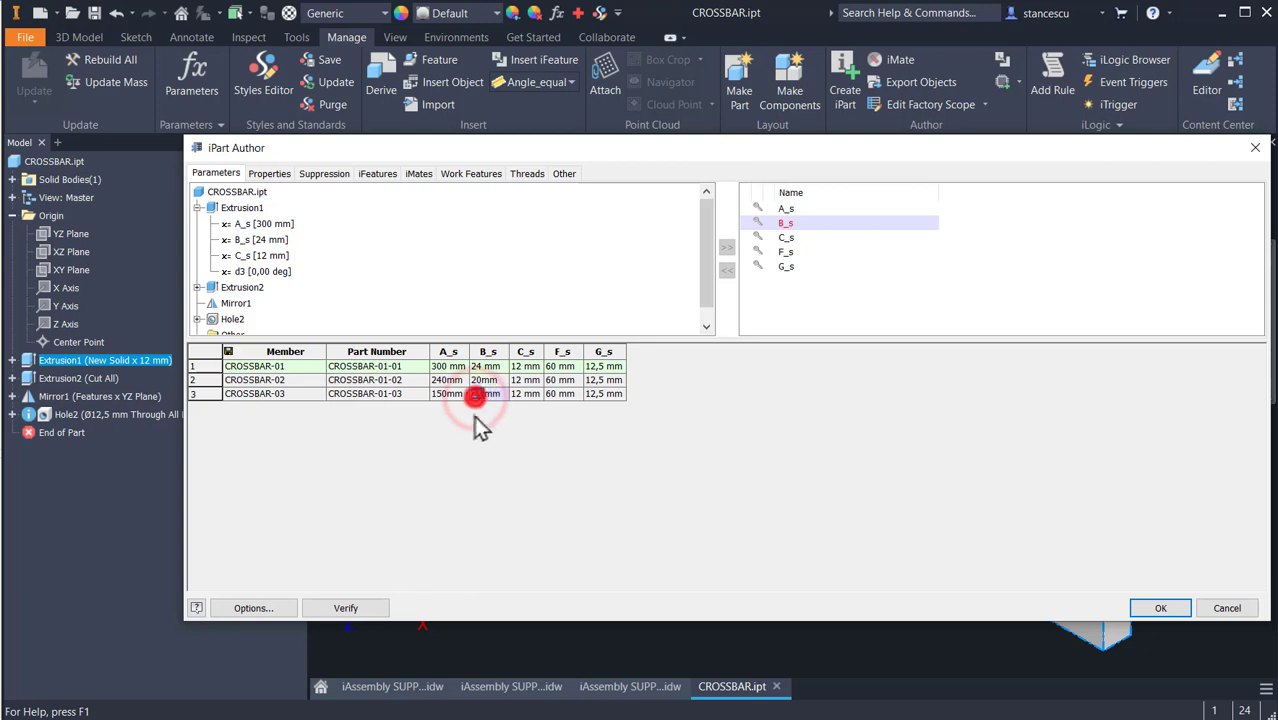
pyautogui.write('16')
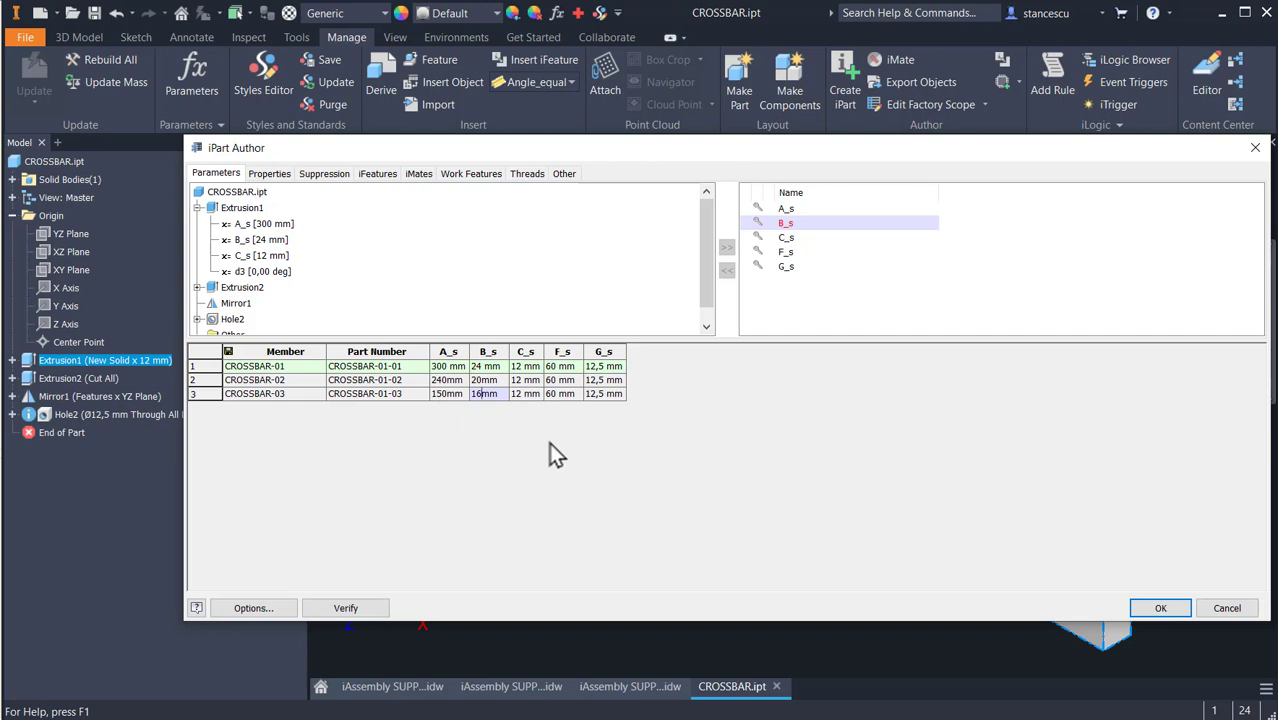
pyautogui.click(520, 381)
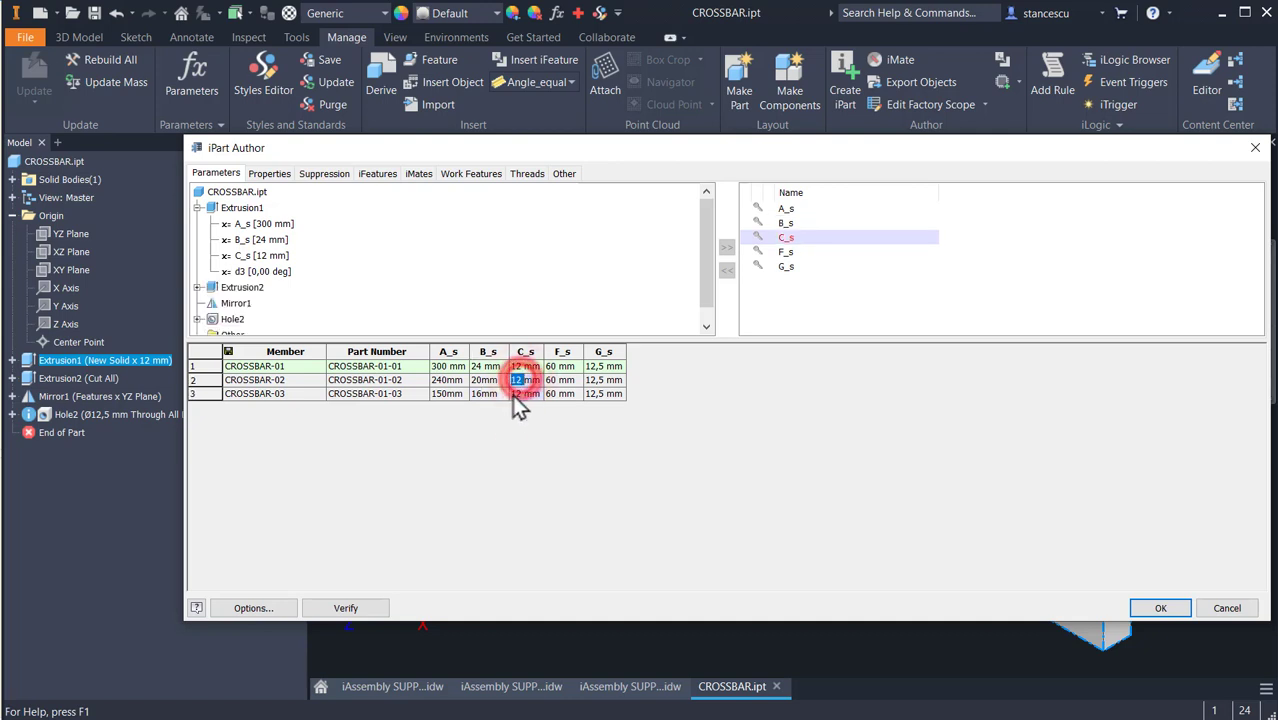
pyautogui.write('10')
pyautogui.click(520, 393)
pyautogui.write('8')
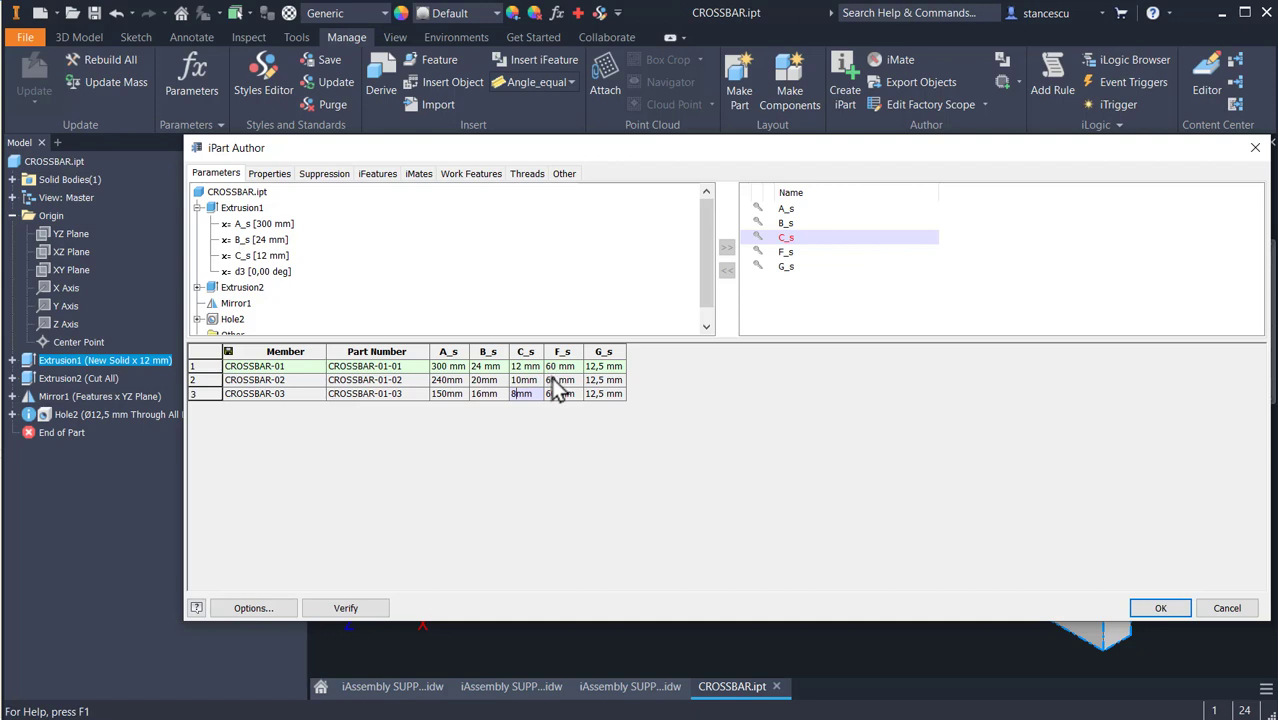
# - Set F_s to 40 mm for CROSSBAR-02 and to 15 mm for CROSSBAR-03
pyautogui.click(551, 378)
pyautogui.click(551, 376)
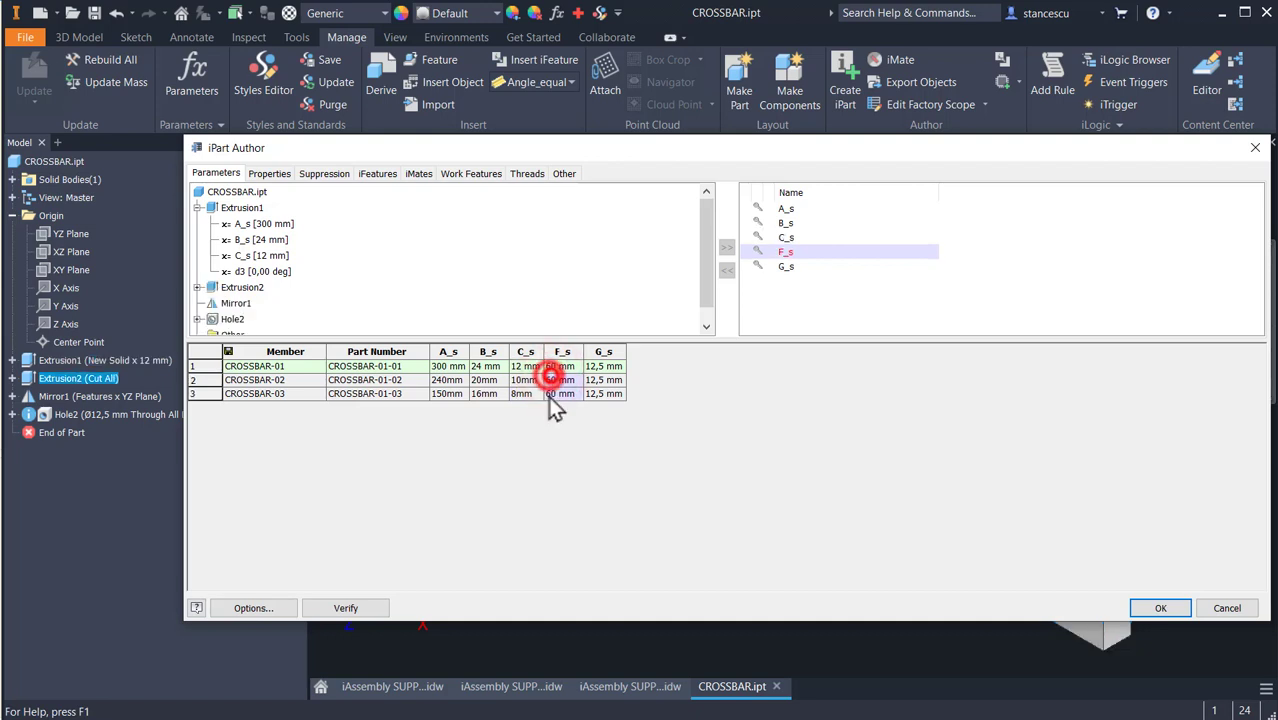
pyautogui.click(549, 380)
pyautogui.doubleClick(549, 380)
pyautogui.write('40')
pyautogui.write('1')
pyautogui.write('5')
# - Set G_s to 10.5 mm for CROSSBAR-02 and to 8.5 mm for CROSSBAR-03
pyautogui.click(598, 376)
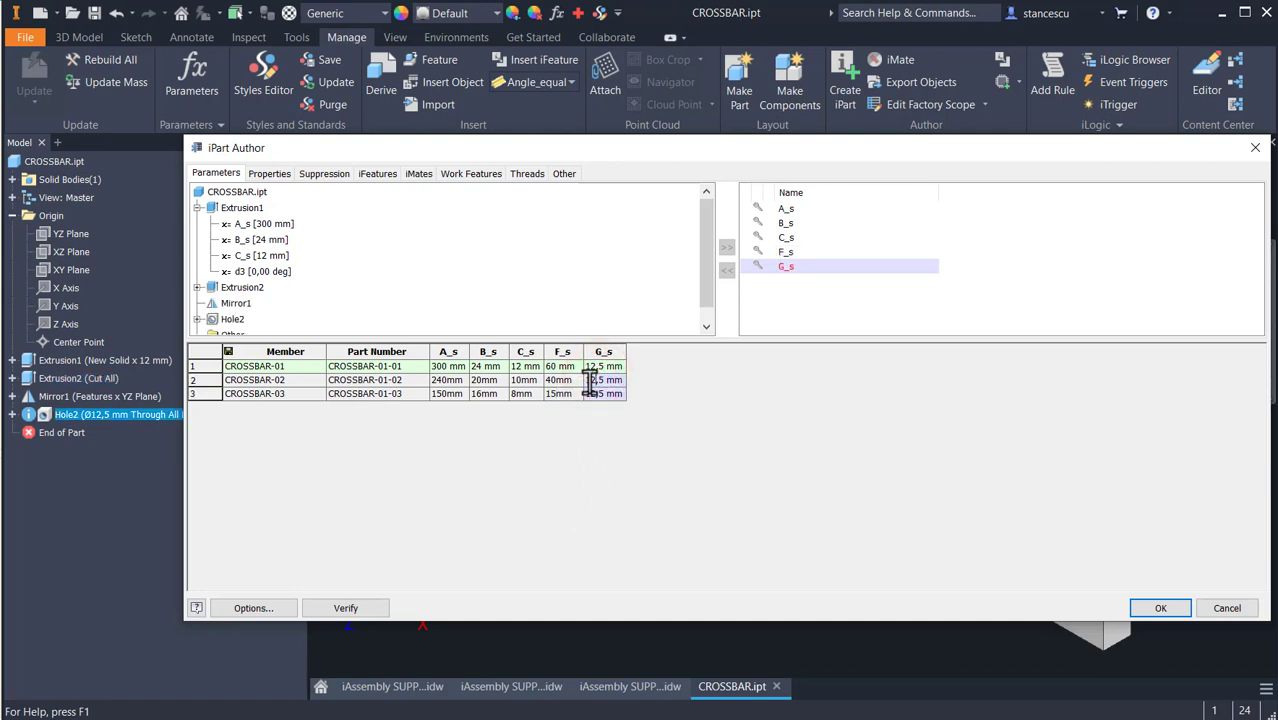
pyautogui.doubleClick(591, 382)
pyautogui.press('BackSpace')
pyautogui.write('10.5')
pyautogui.doubleClick(597, 395)
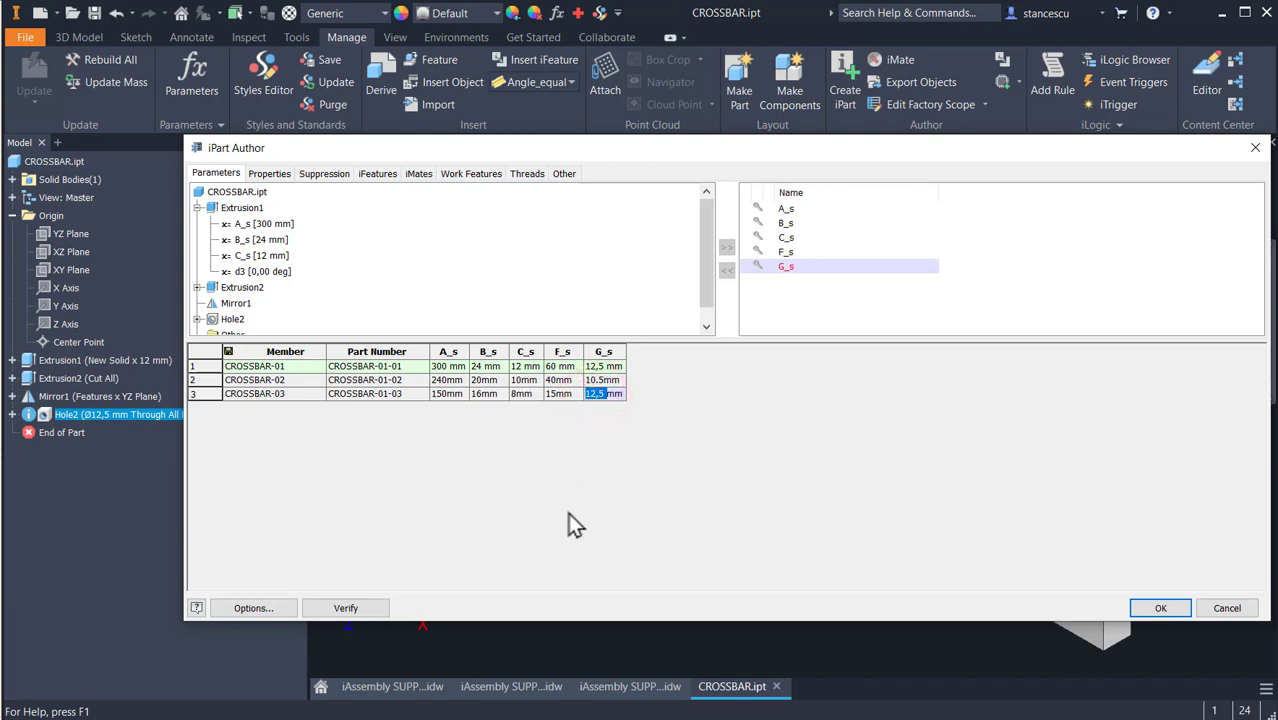
pyautogui.write('8.5')
# - Add the suppression states of Extrusion2 and Hole2 as columns in the crossbar's iPart table
pyautogui.click(323, 174)
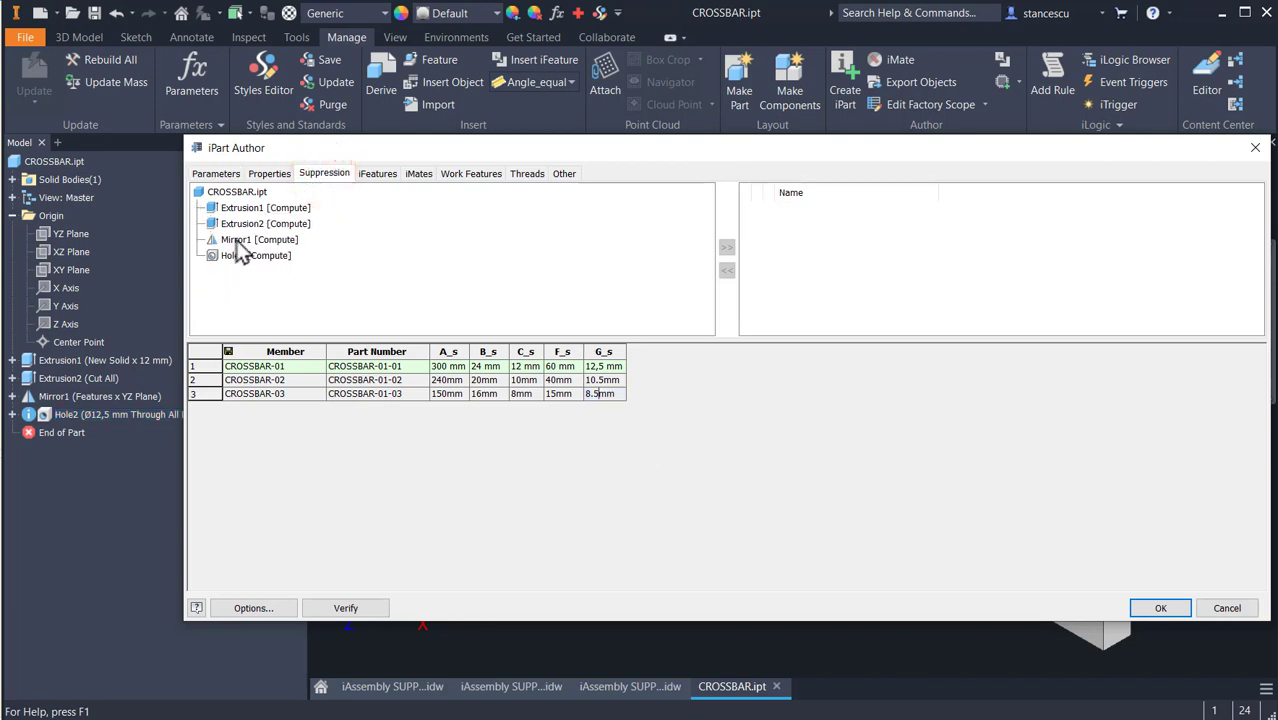
pyautogui.click(262, 223)
pyautogui.click(727, 249)
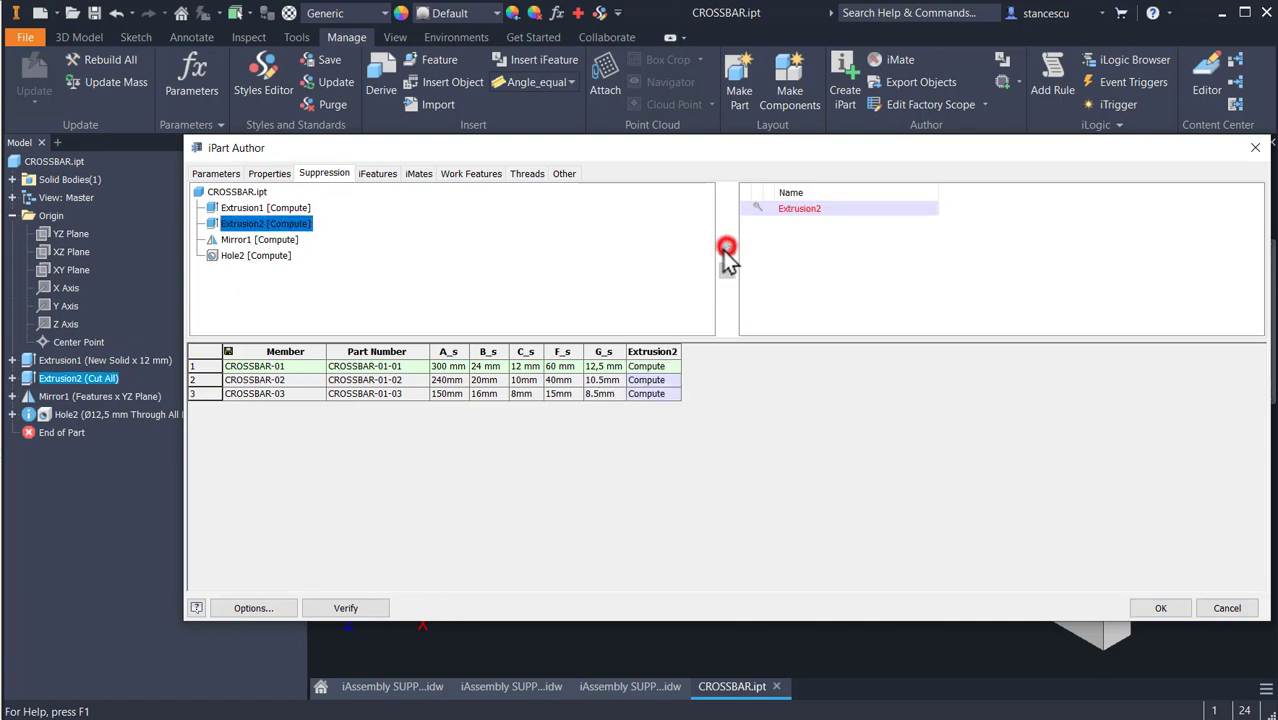
pyautogui.click(238, 240)
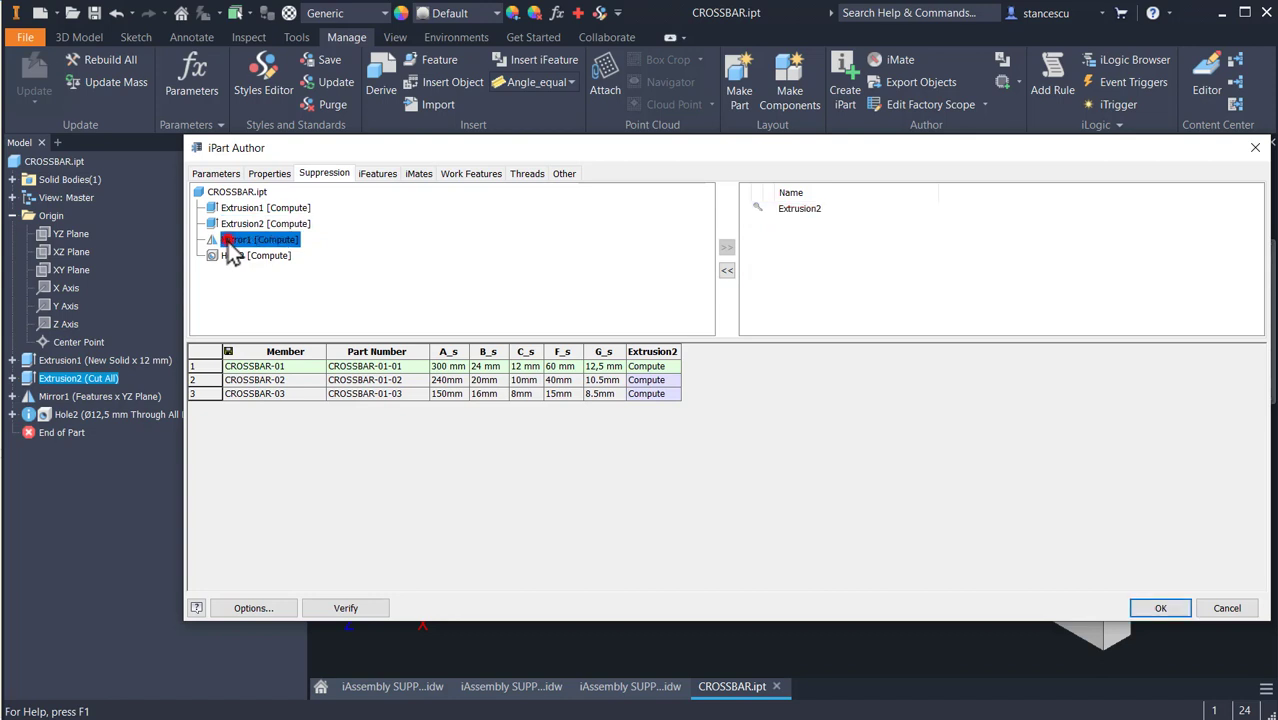
pyautogui.click(240, 255)
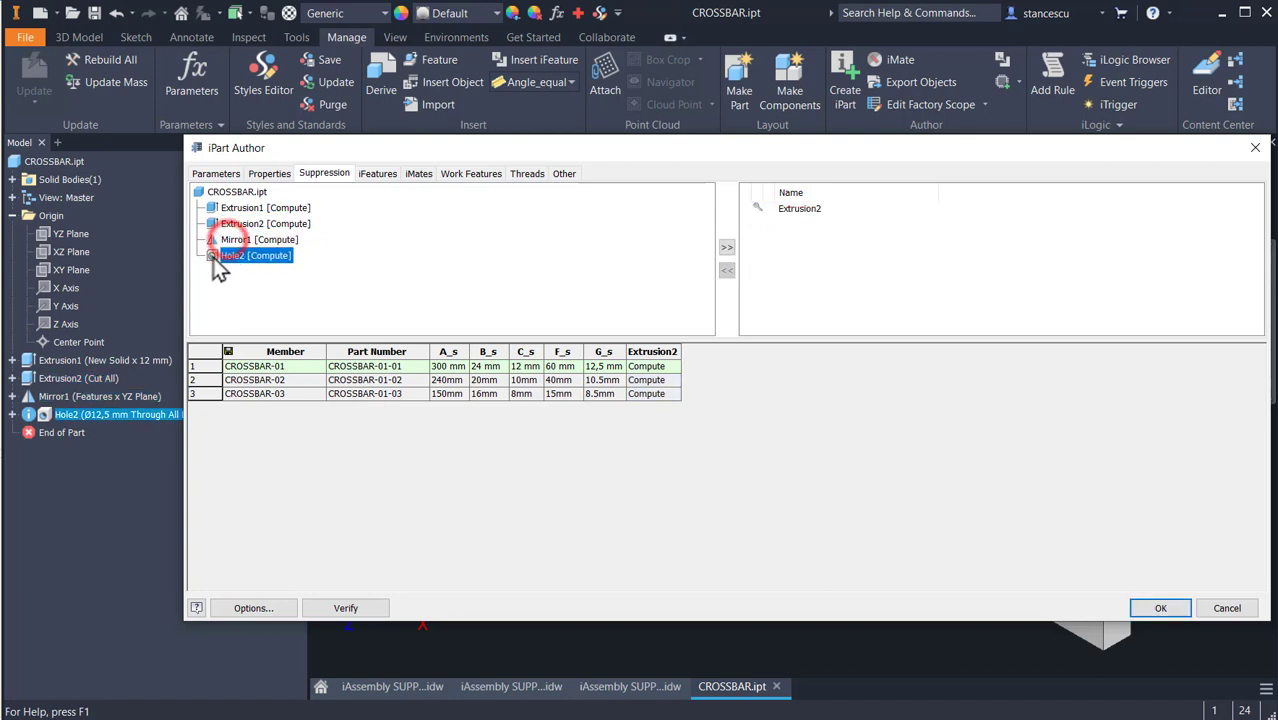
pyautogui.click(725, 248)
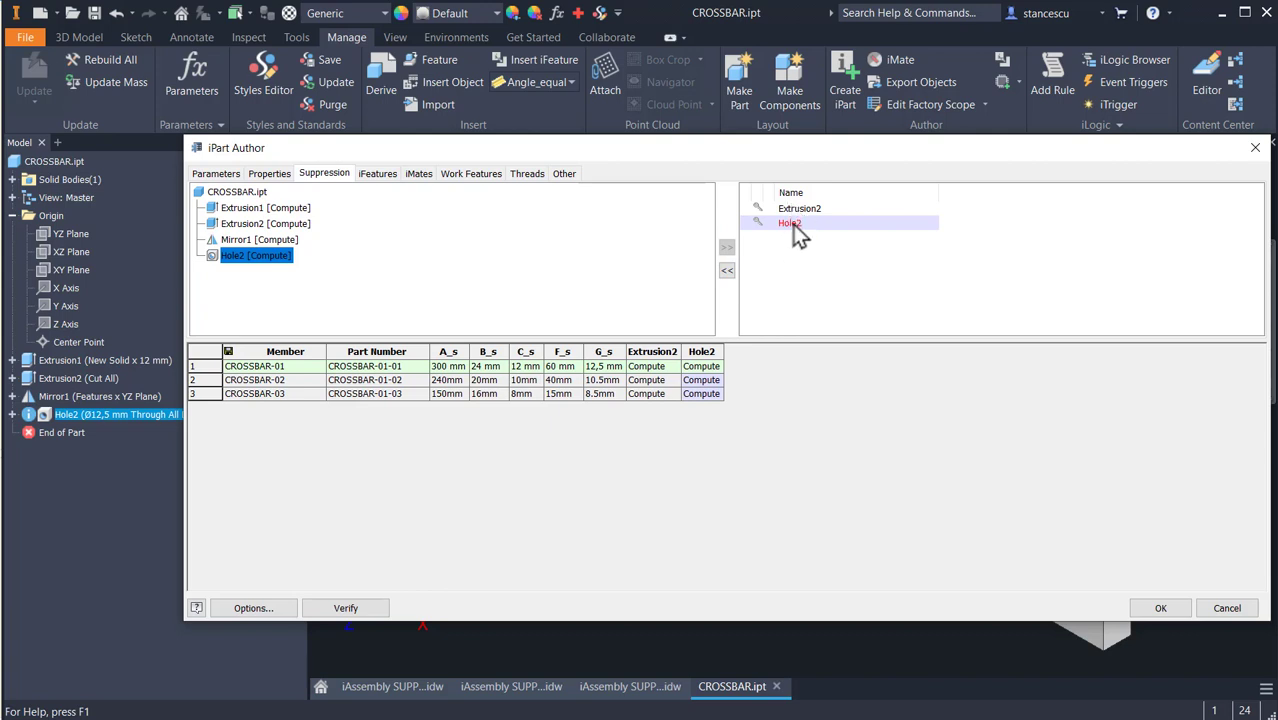
# - Suppress Hole2 for CROSSBAR-01 and Extrusion2 for CROSSBAR-02 and CROSSBAR-03, entering "s" in each case, and accept the iPart table
pyautogui.click(701, 366)
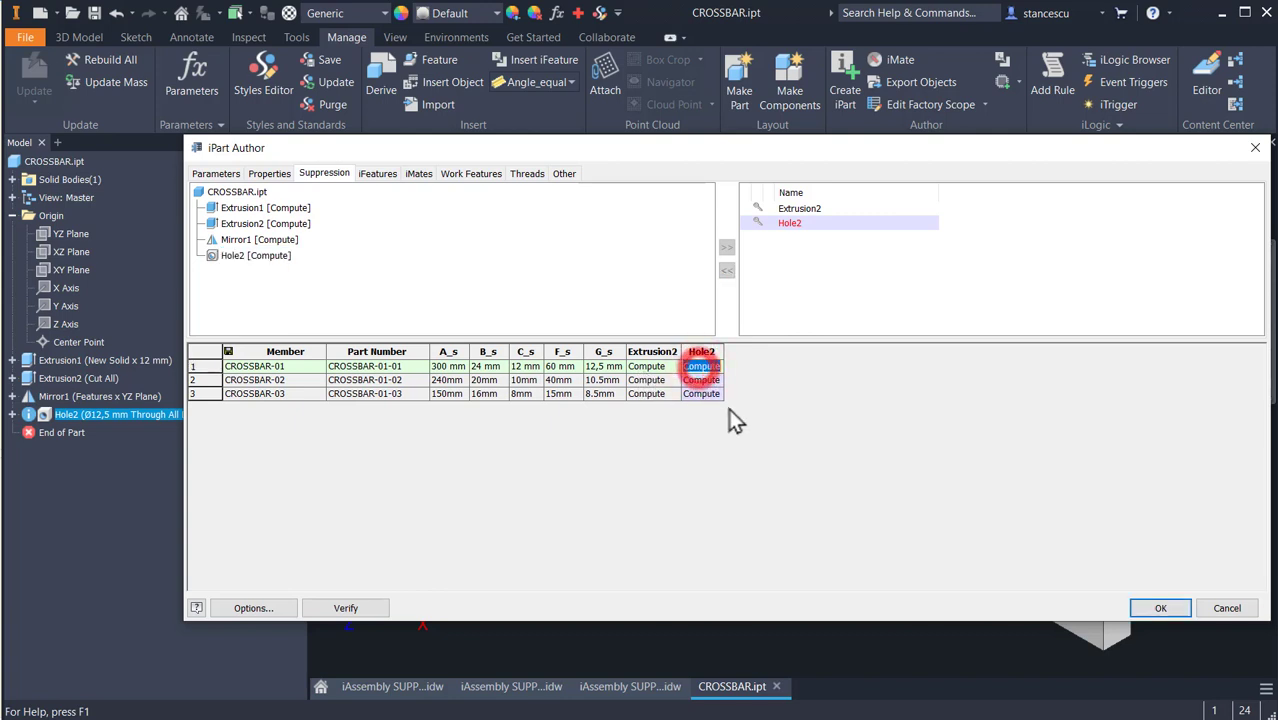
pyautogui.write('s')
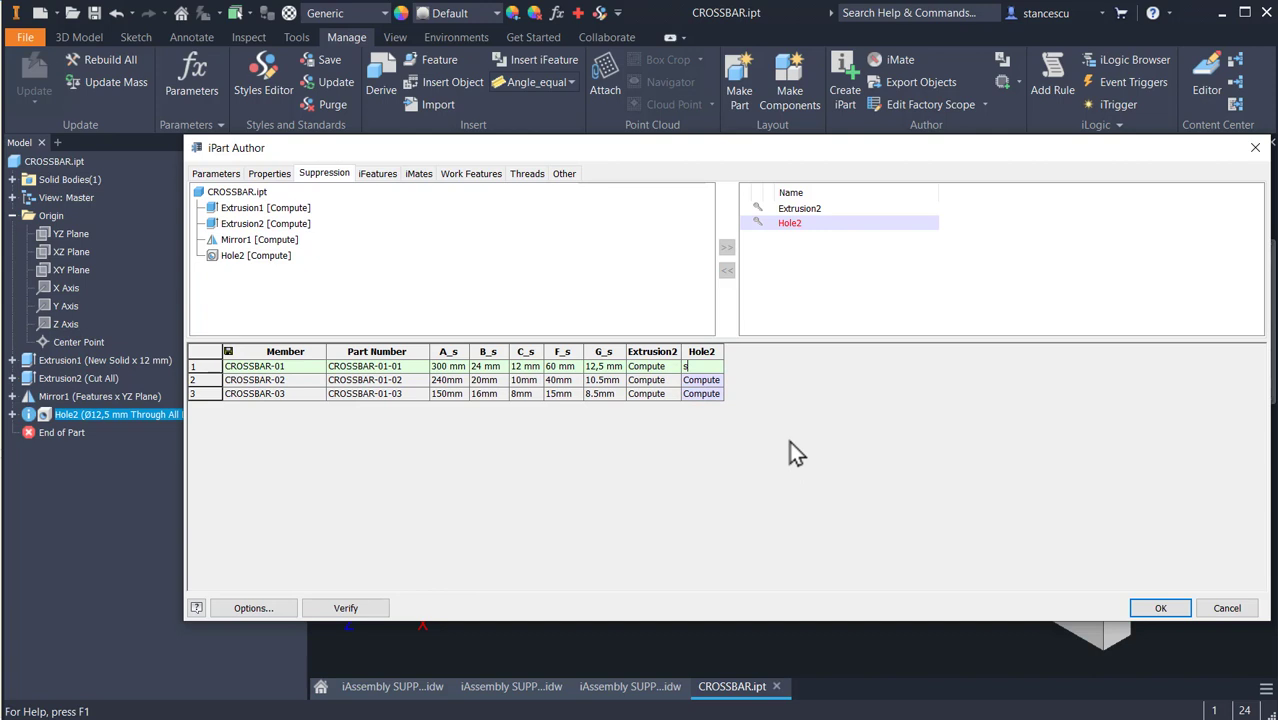
pyautogui.click(646, 380)
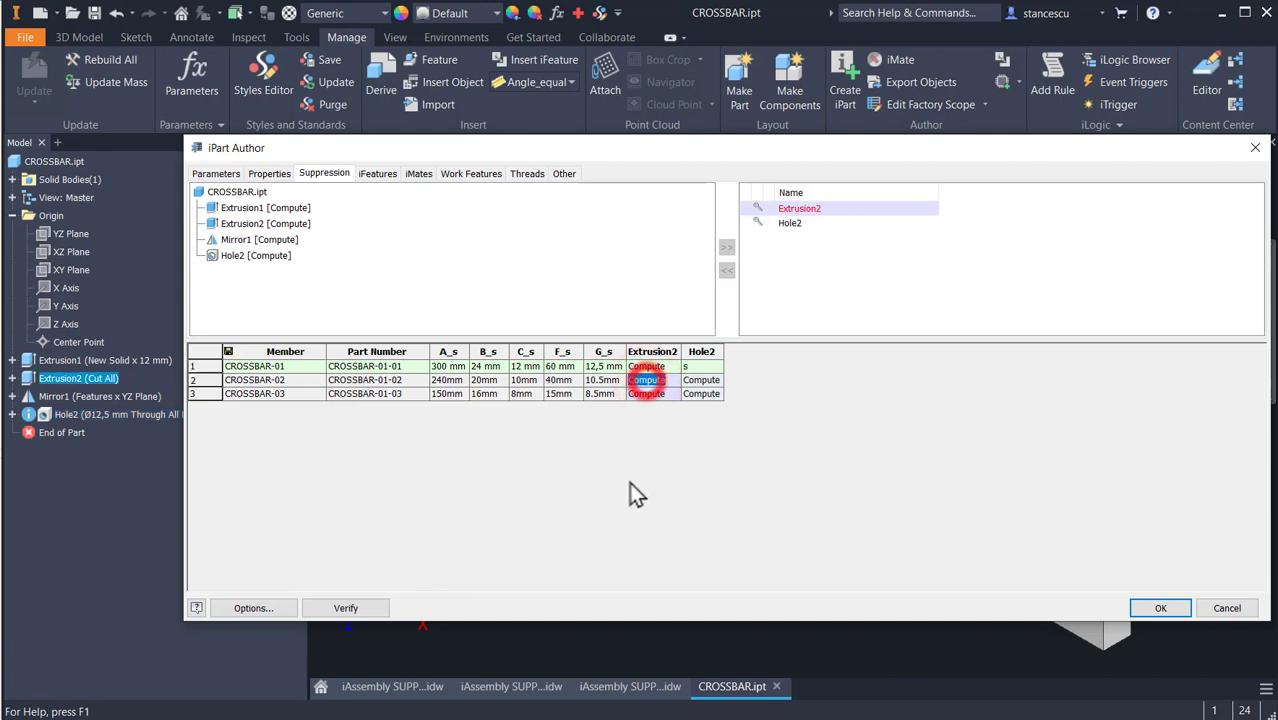
pyautogui.write('s')
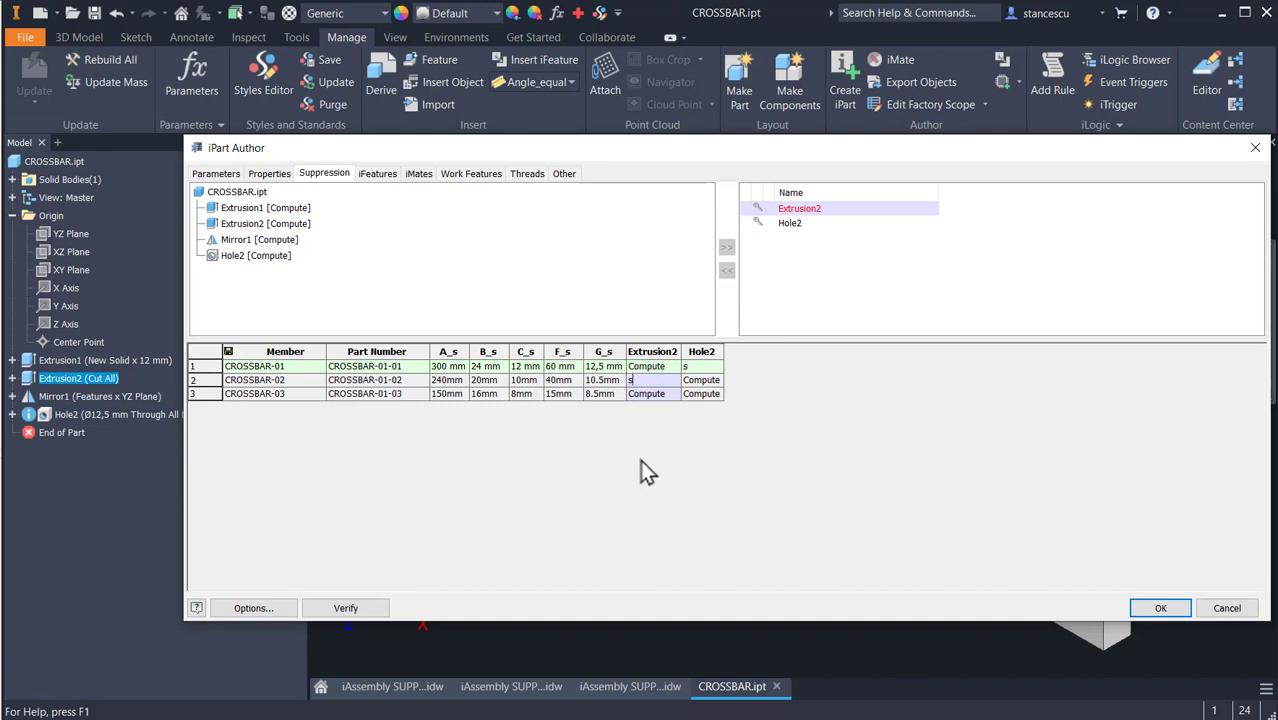
pyautogui.click(646, 393)
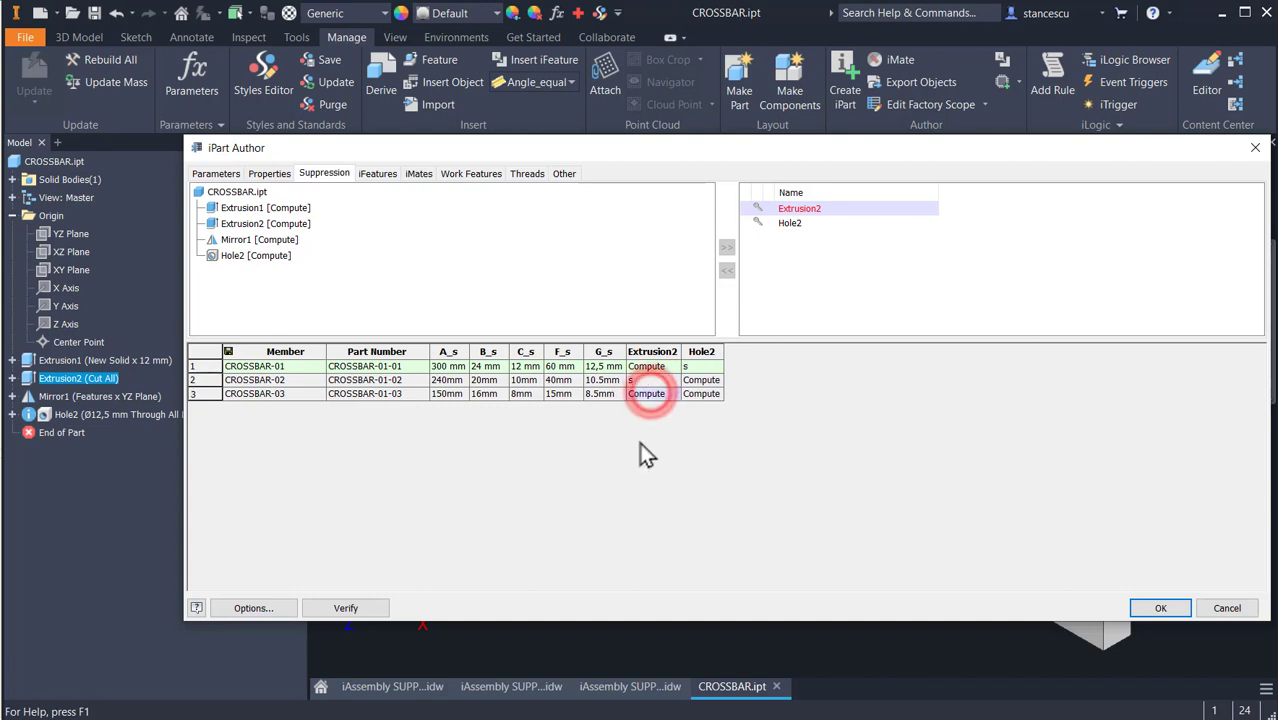
pyautogui.doubleClick(644, 393)
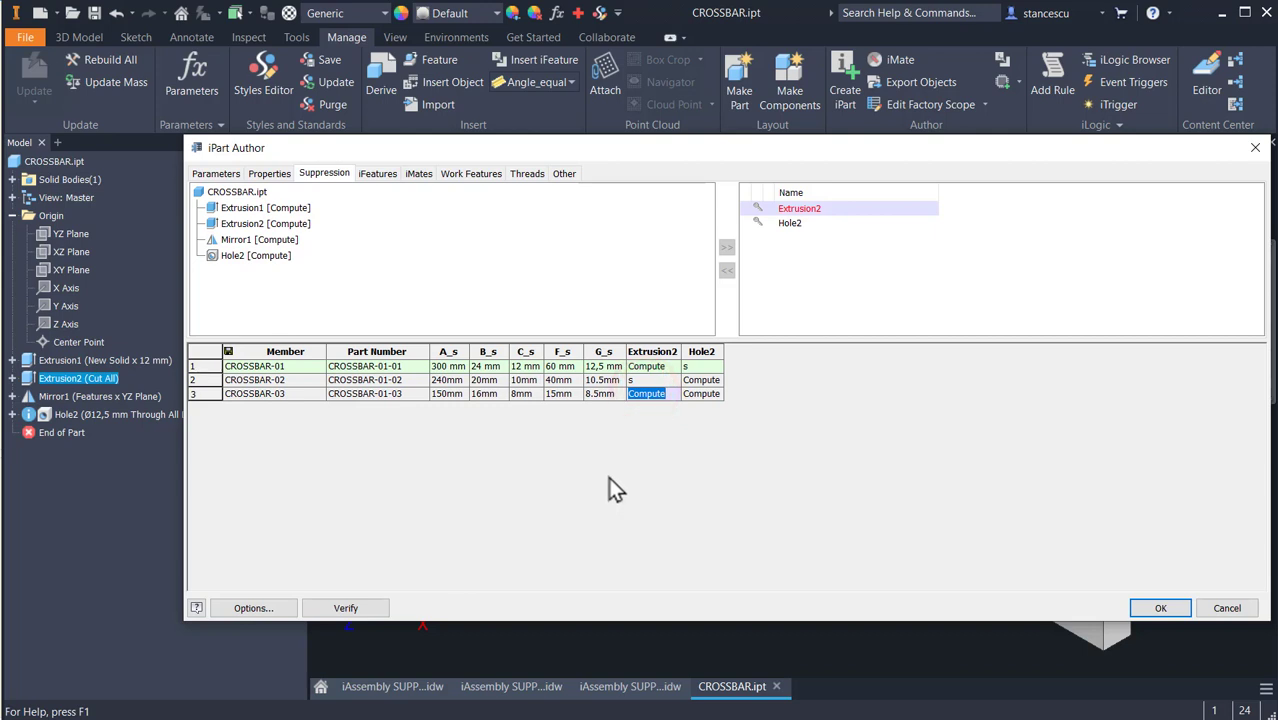
pyautogui.write('s')
pyautogui.click(1162, 609)
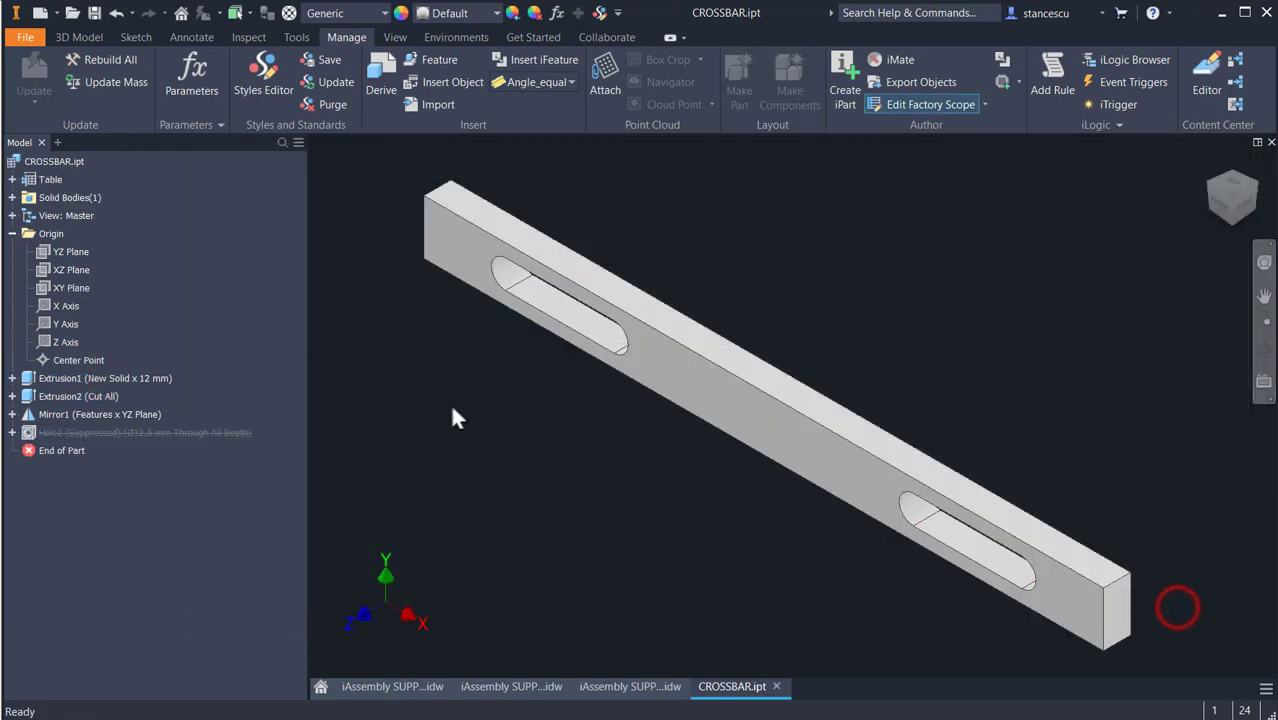
# - Expand the member table in the model tree and activate CROSSBAR-02
pyautogui.click(12, 179)
pyautogui.click(46, 201)
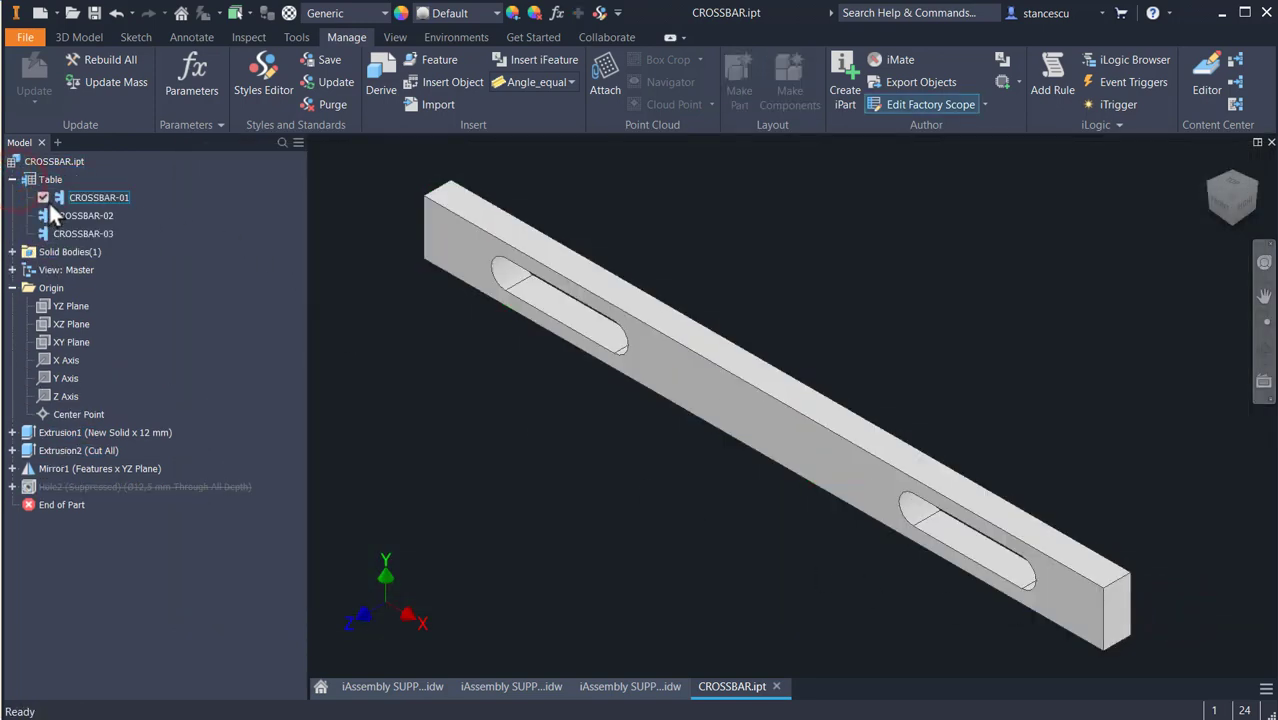
pyautogui.doubleClick(41, 216)
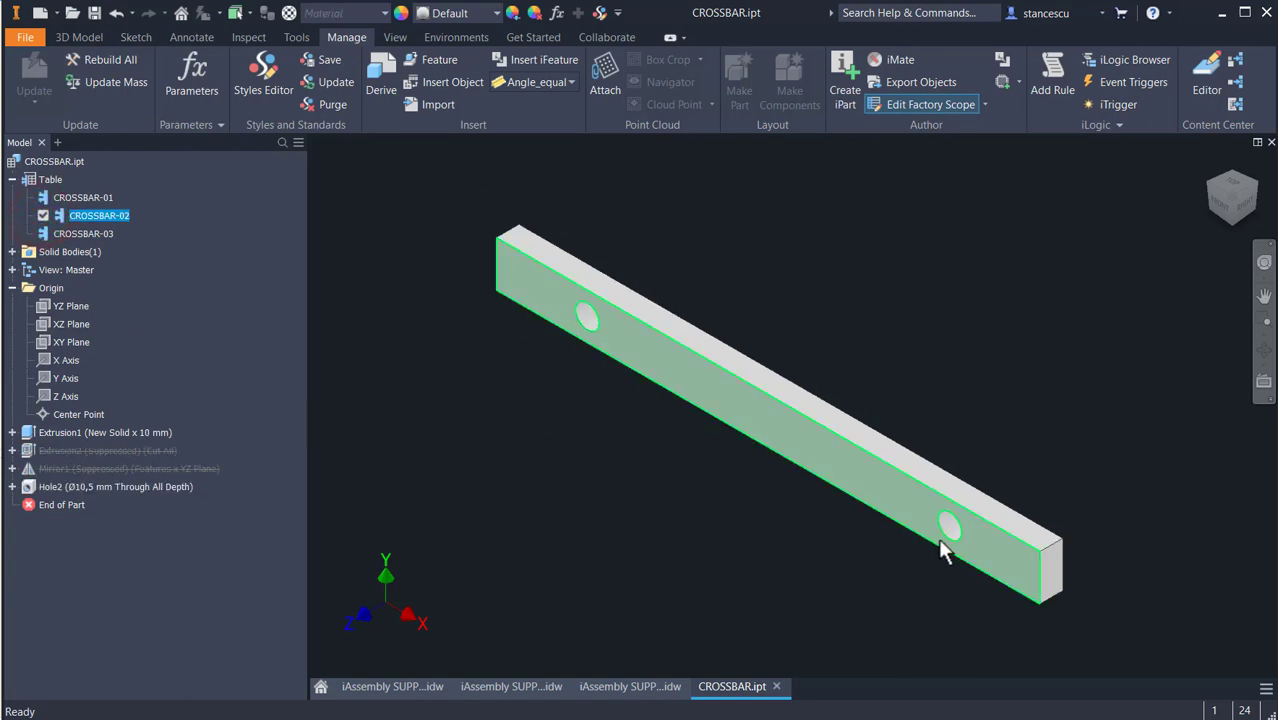
# - Activate the CROSSBAR-03 table member, then save and close the crossbar part
pyautogui.doubleClick(43, 235)
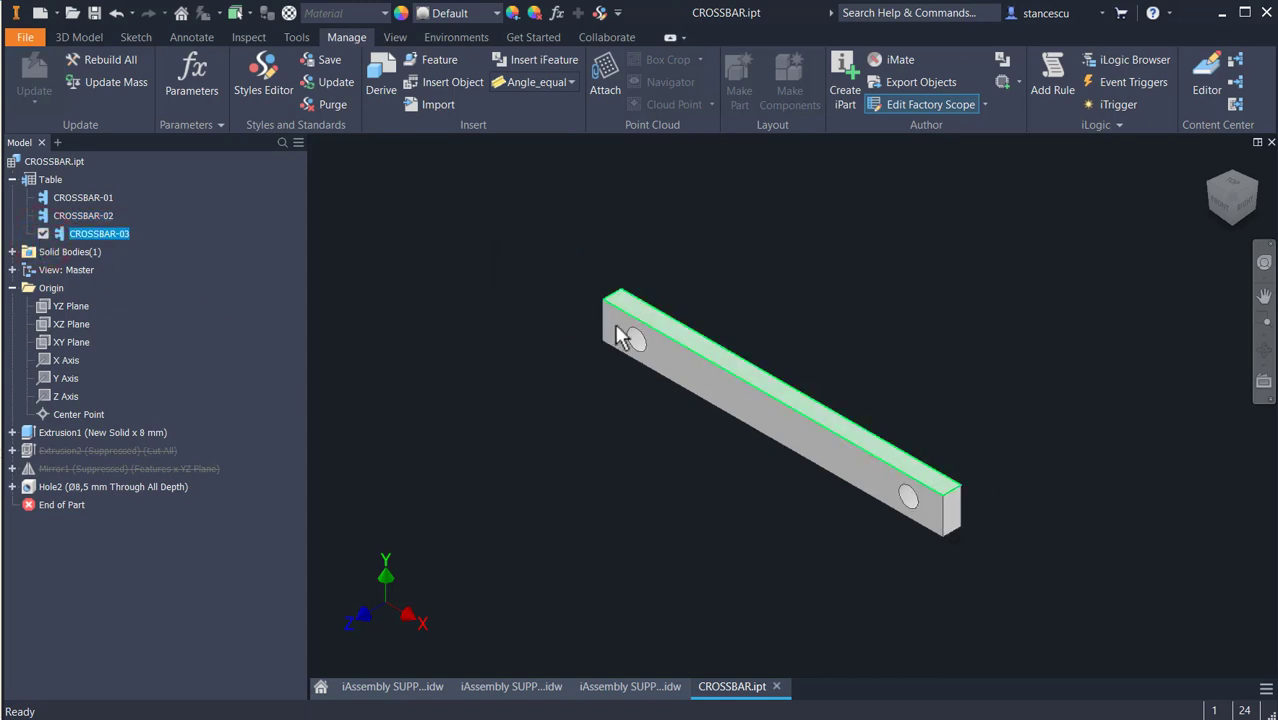
pyautogui.click(515, 267)
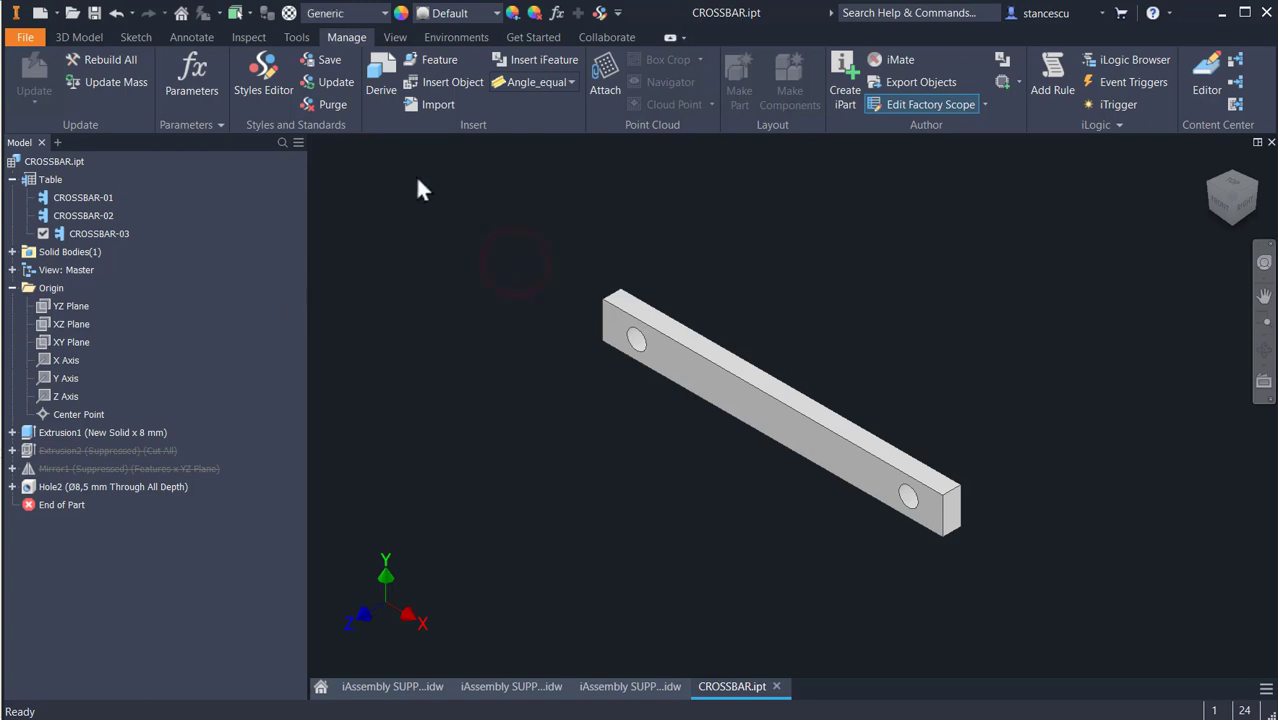
pyautogui.click(96, 15)
pyautogui.click(1270, 142)
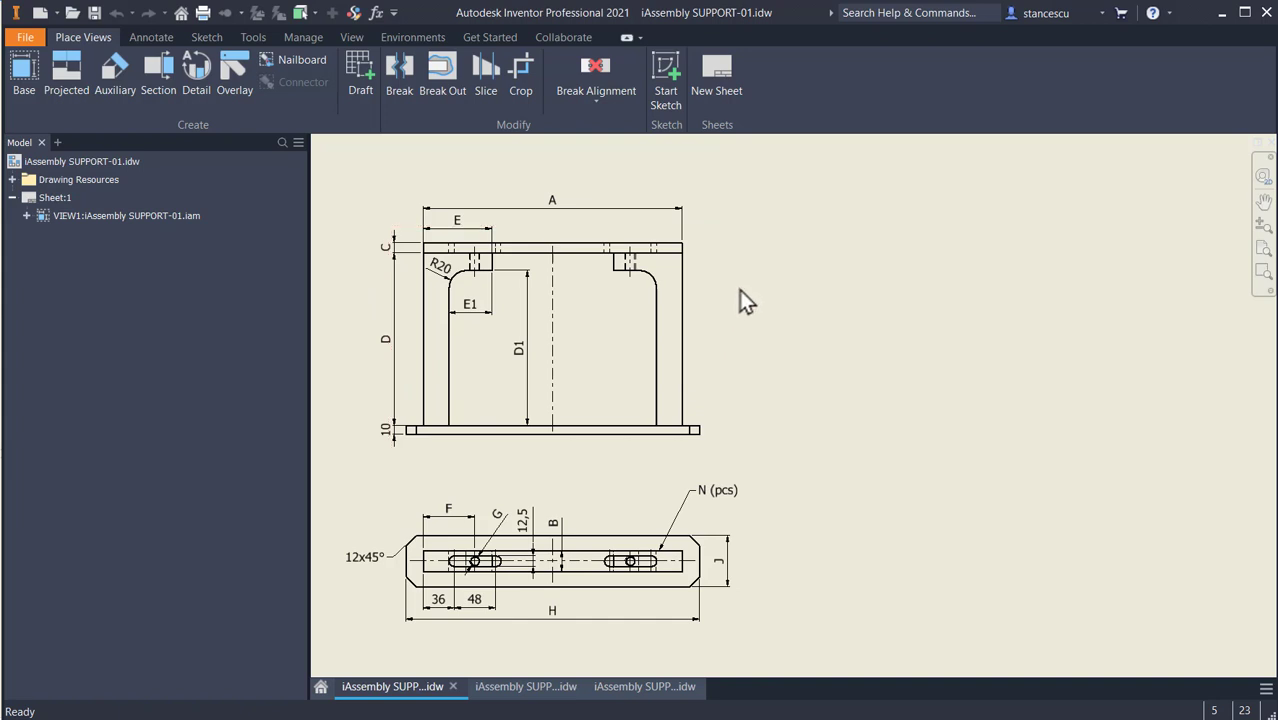
# - Create a new assembly from the metric Standard (mm).iam template
pyautogui.click(449, 312)
pyautogui.press('Escape')
pyautogui.click(39, 13)
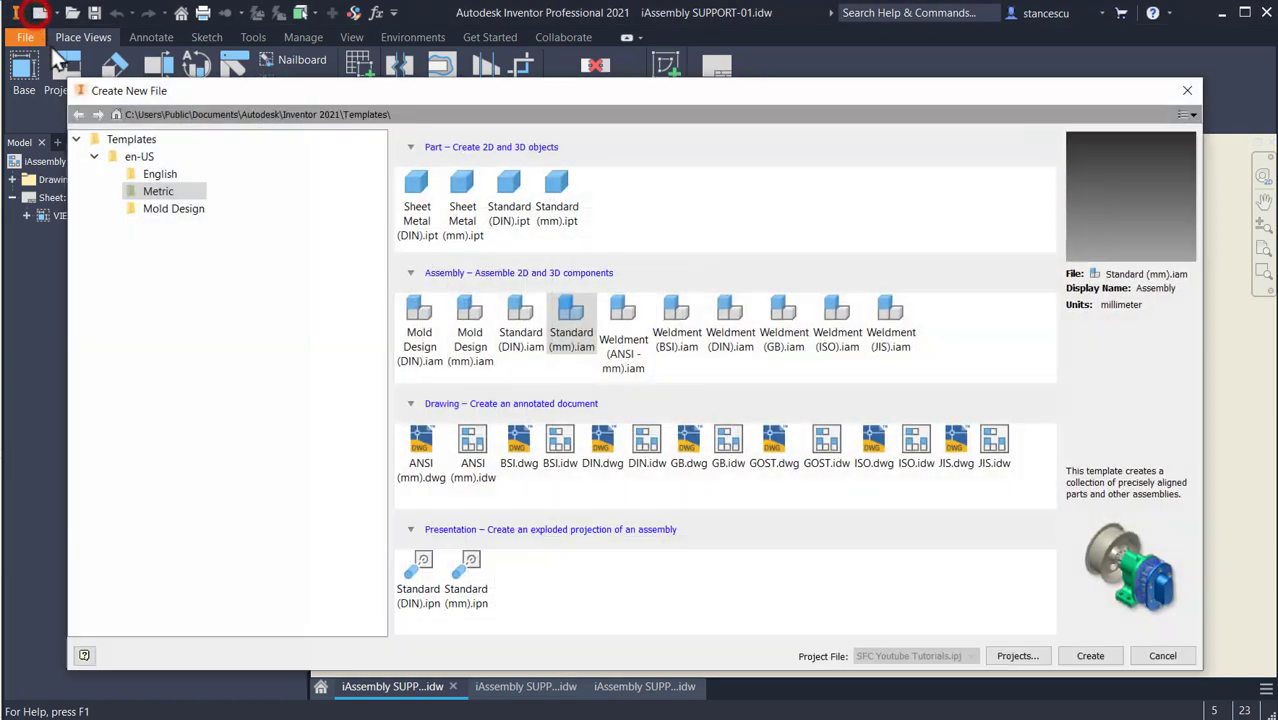
pyautogui.doubleClick(572, 318)
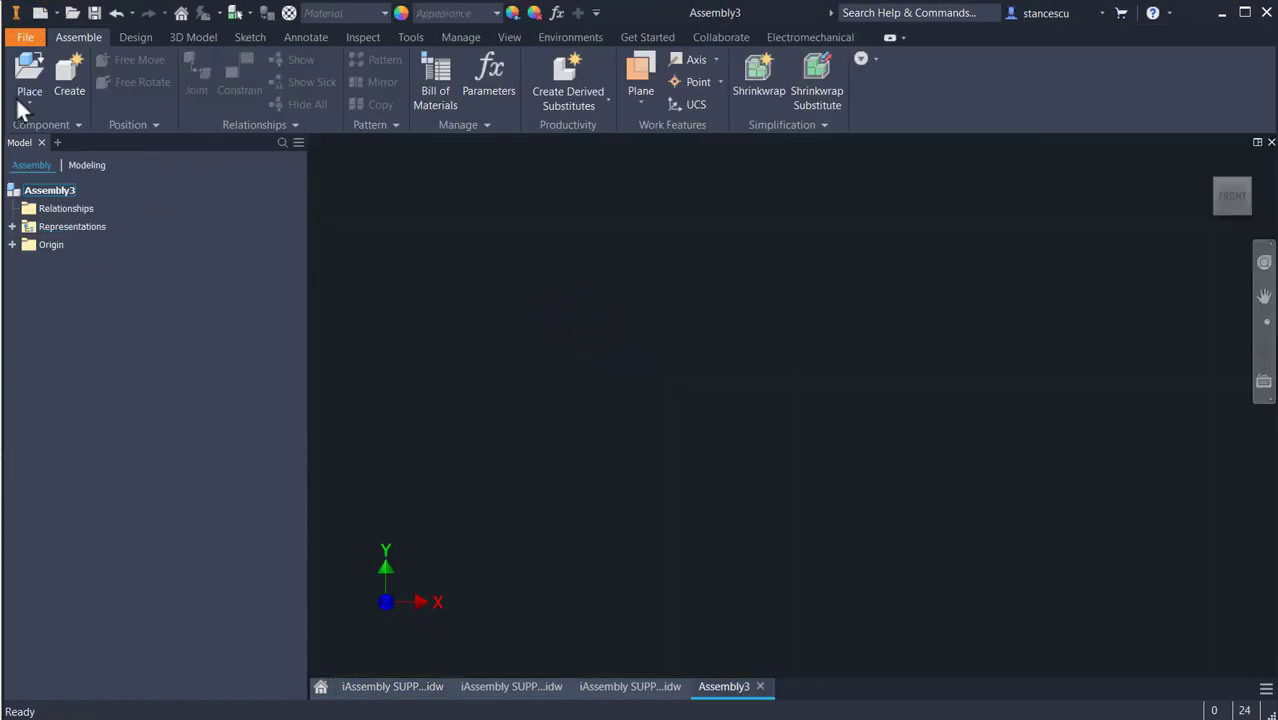
# - Place one CROSSBAR.ipt component, member CROSSBAR-01, grounded at the assembly origin
pyautogui.click(31, 75)
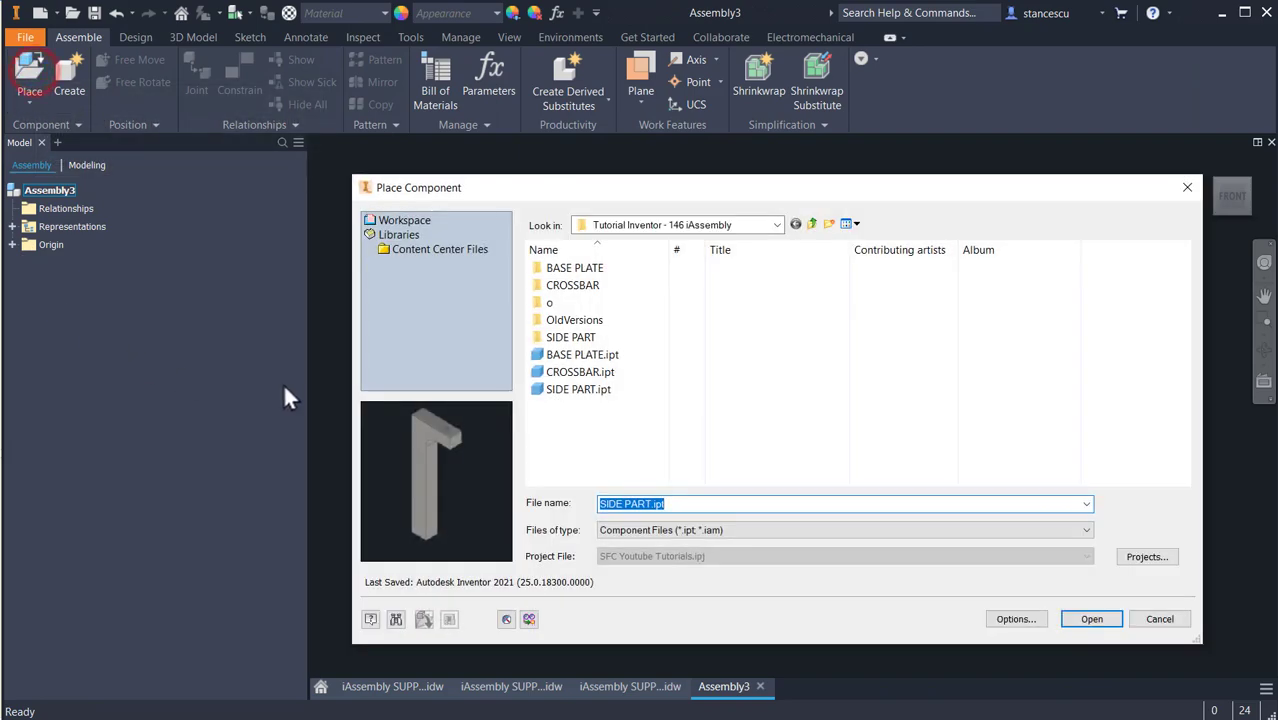
pyautogui.doubleClick(556, 372)
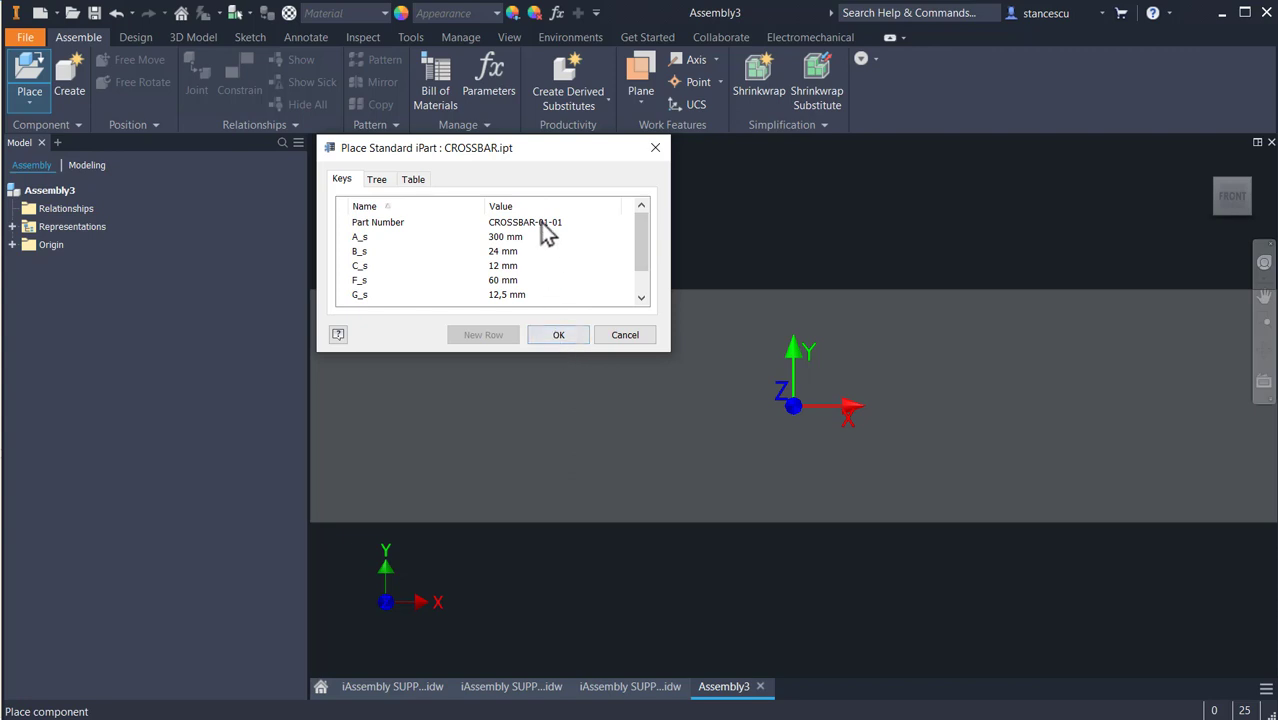
pyautogui.rightClick(904, 357)
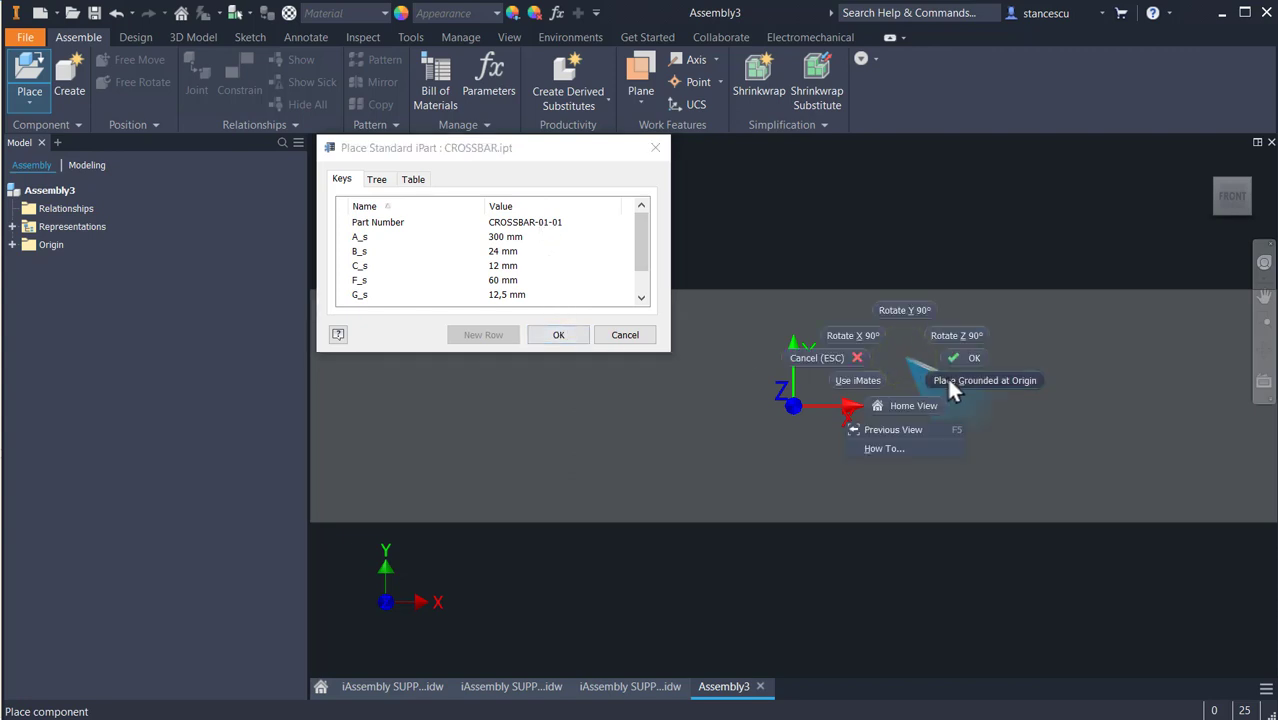
pyautogui.click(950, 381)
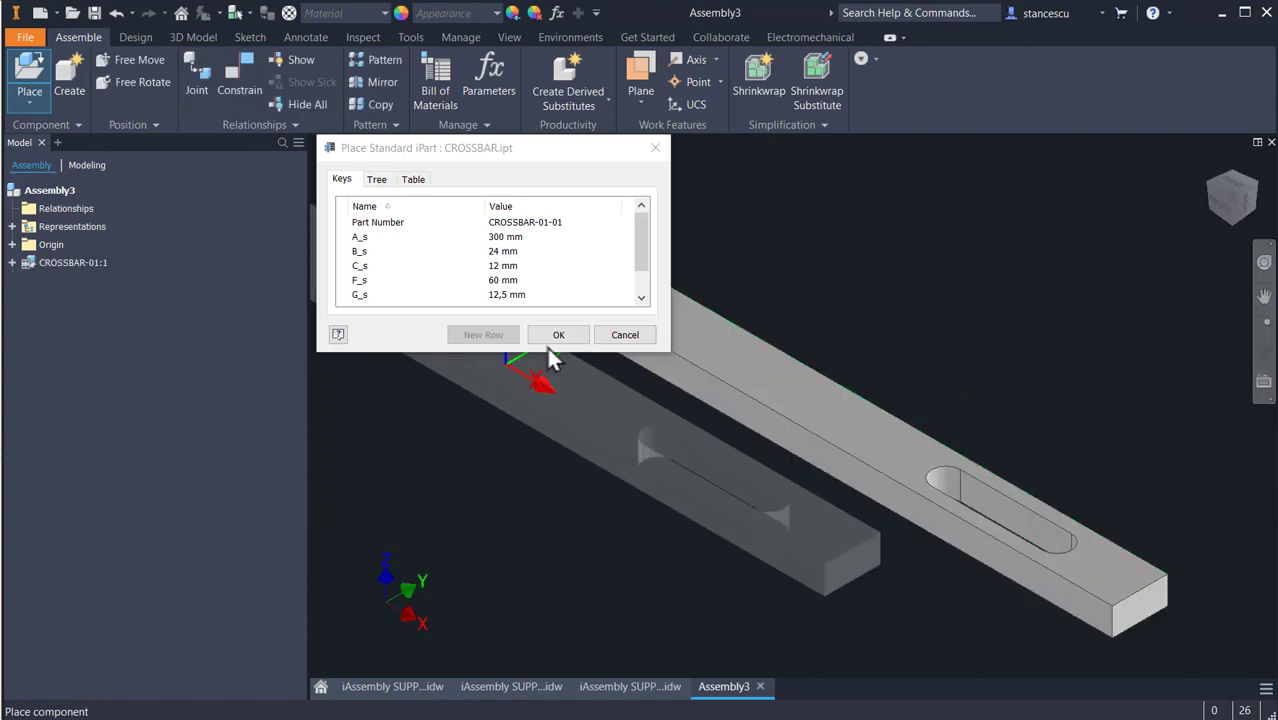
pyautogui.click(558, 334)
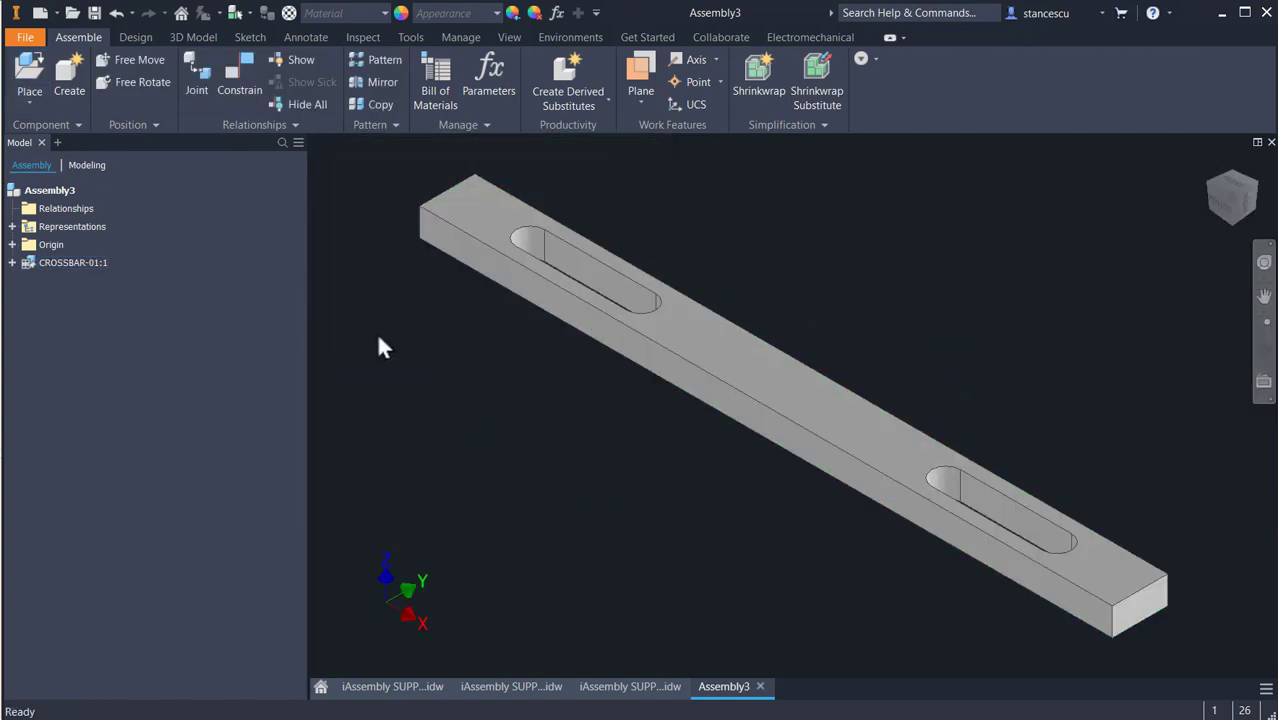
# - Place two instances of SIDE PART.ipt, member SIDE PART-01, in the assembly
pyautogui.click(30, 64)
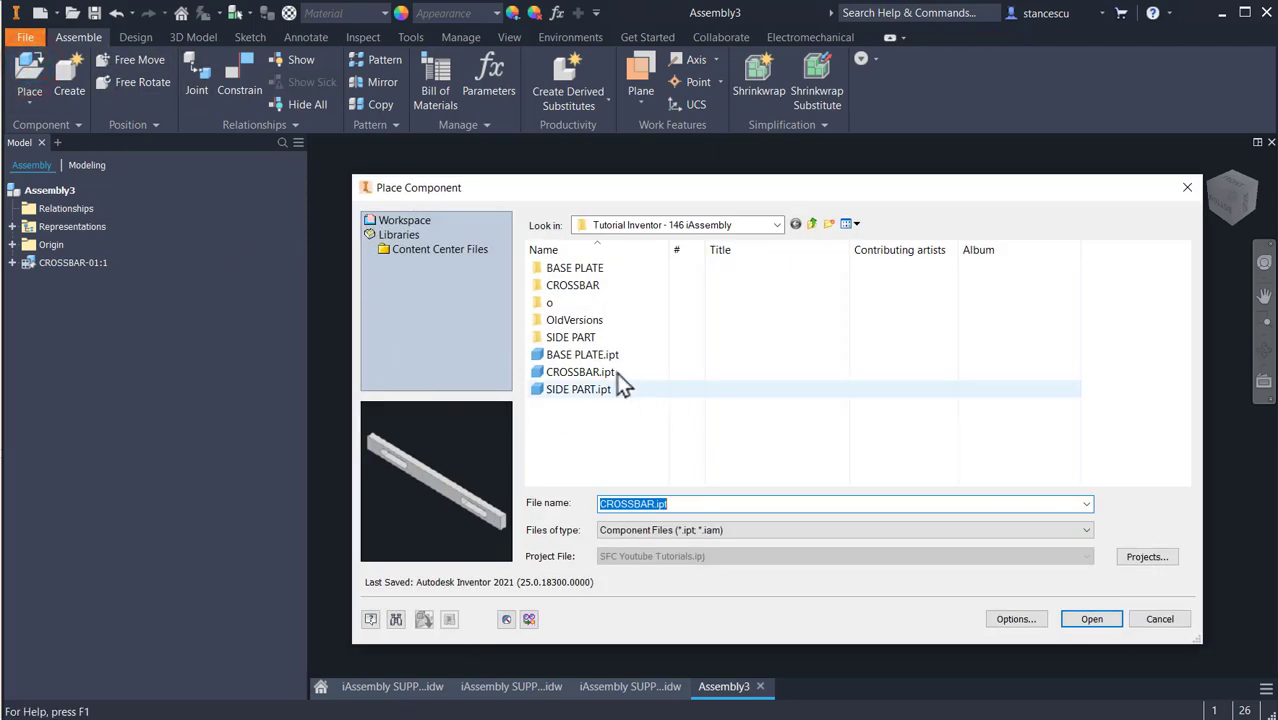
pyautogui.doubleClick(560, 388)
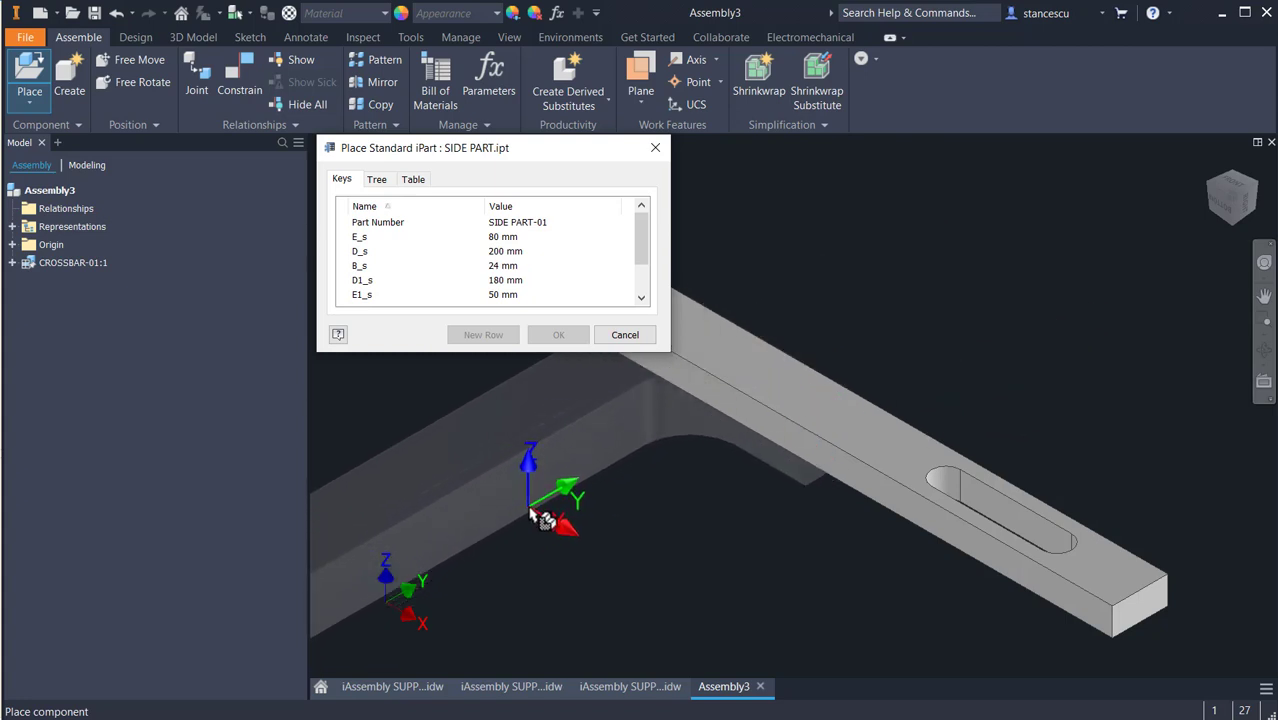
pyautogui.click(533, 510)
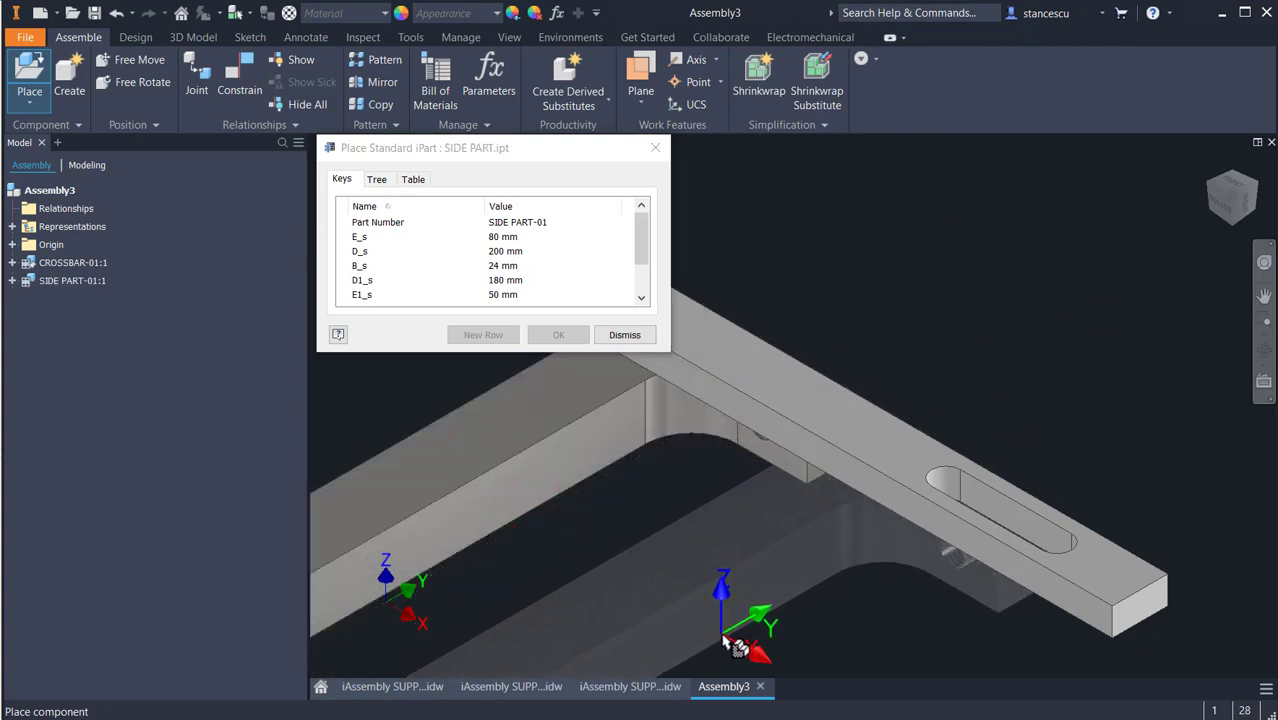
pyautogui.click(726, 640)
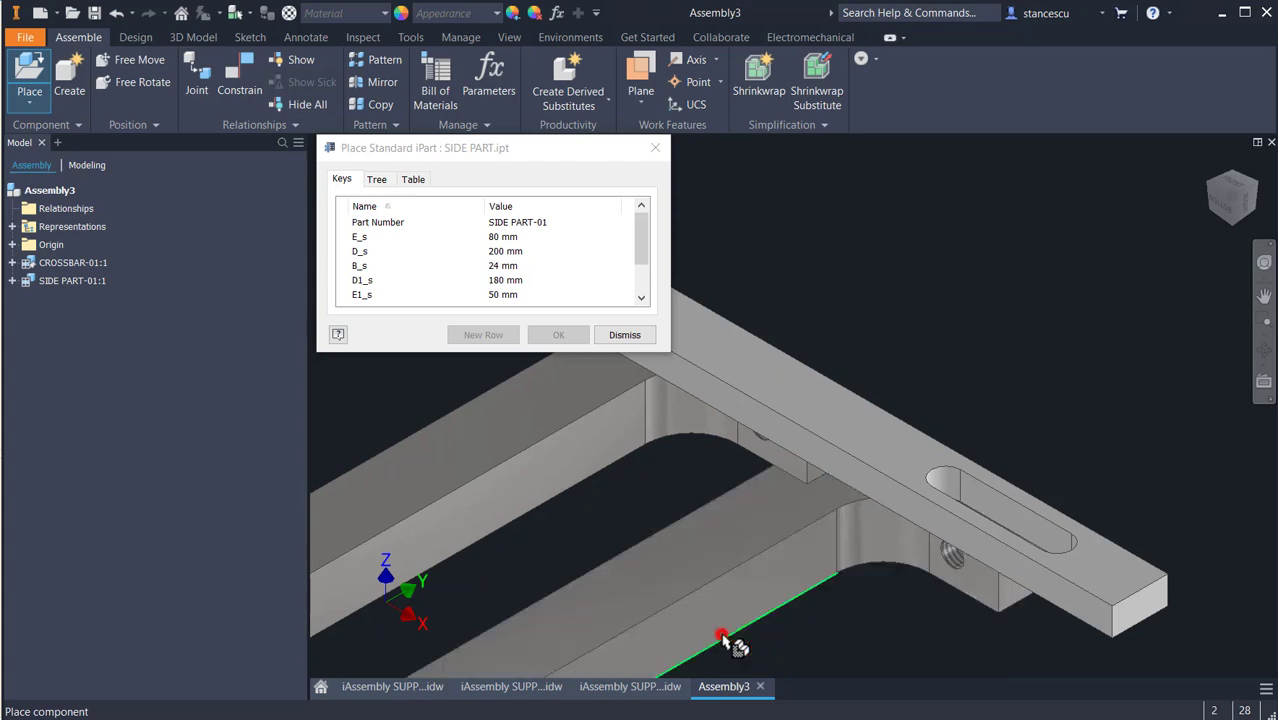
pyautogui.click(622, 336)
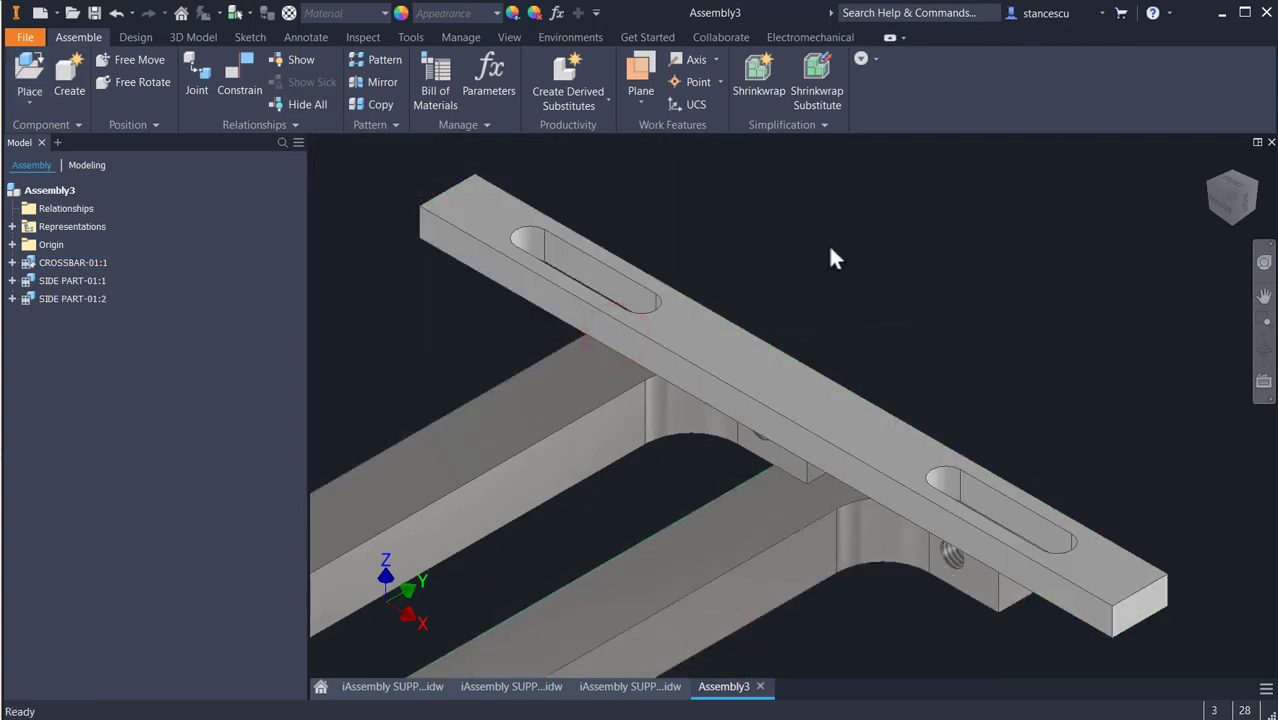
# - Move both side parts away from the crossbar so that all three components are clearly separated
pyautogui.scroll(-3, 849, 281)
pyautogui.keyDown('shift'); pyautogui.moveTo(884, 300); pyautogui.dragTo(893, 257, button='middle'); pyautogui.keyUp('shift')
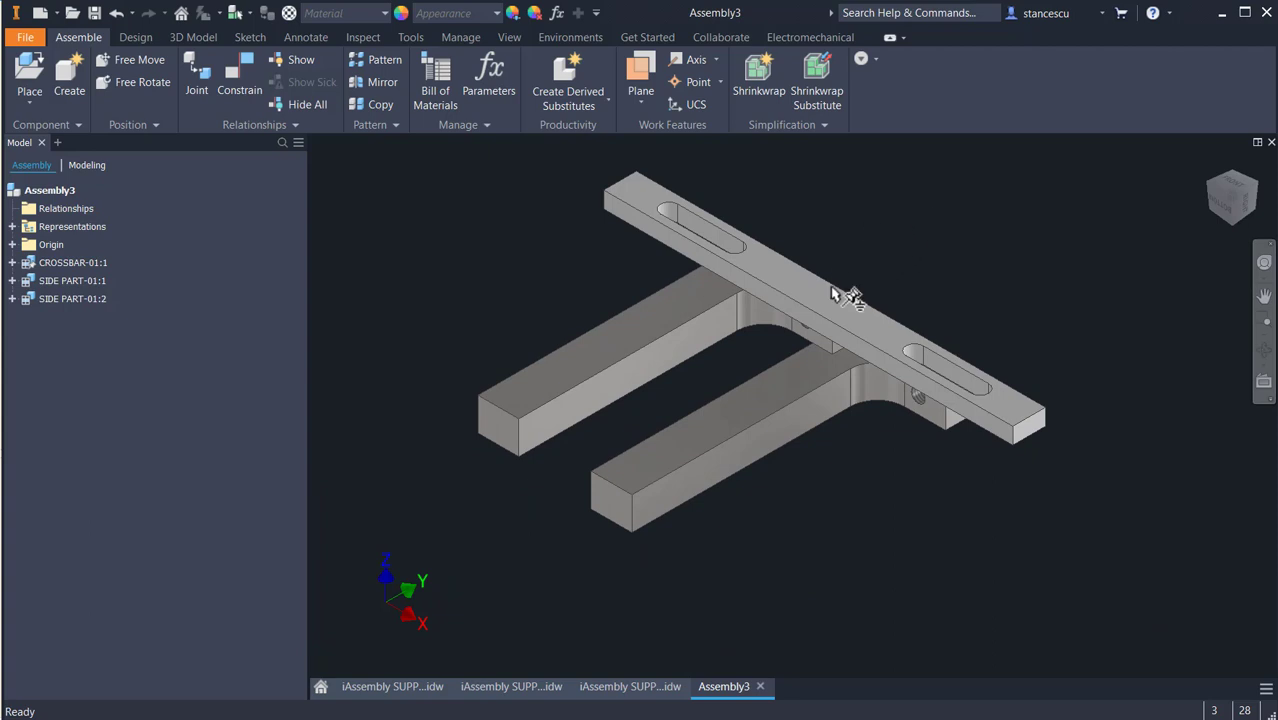
pyautogui.moveTo(828, 301)
pyautogui.mouseDown()
pyautogui.moveTo(885, 291)
pyautogui.moveTo(867, 317)
pyautogui.mouseUp()
pyautogui.click(867, 317)
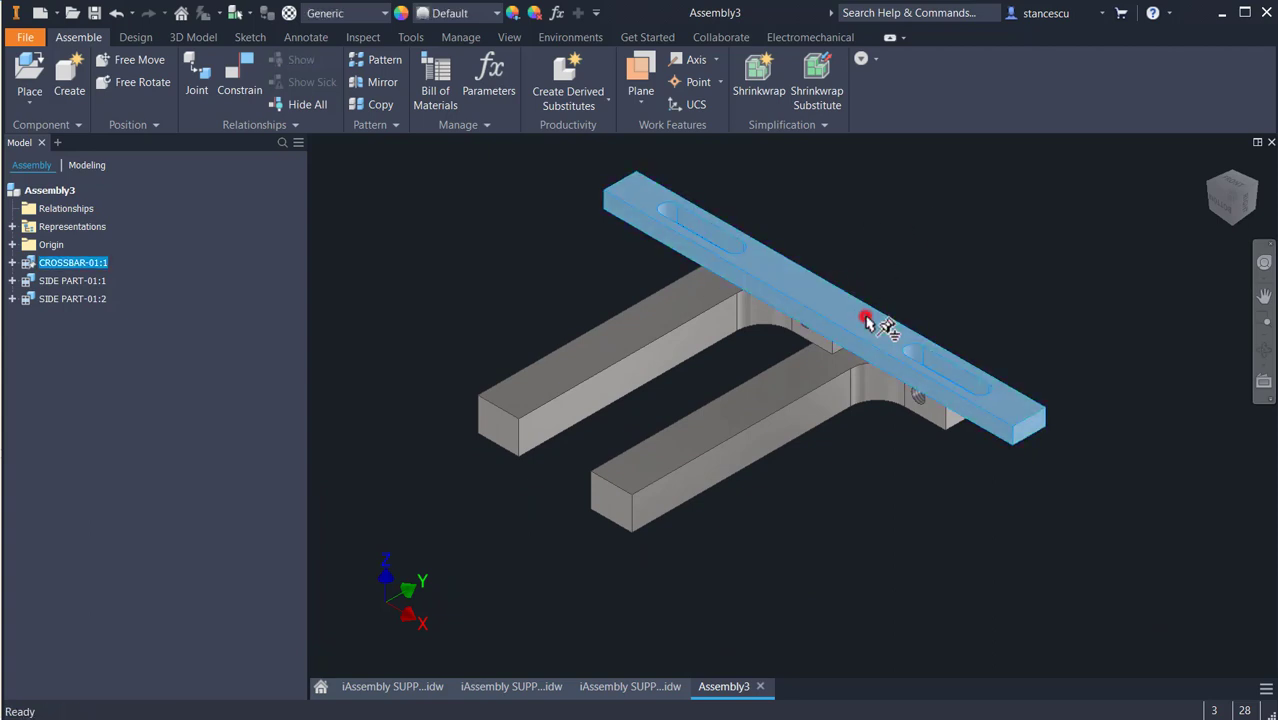
pyautogui.moveTo(633, 331); pyautogui.dragTo(524, 379)
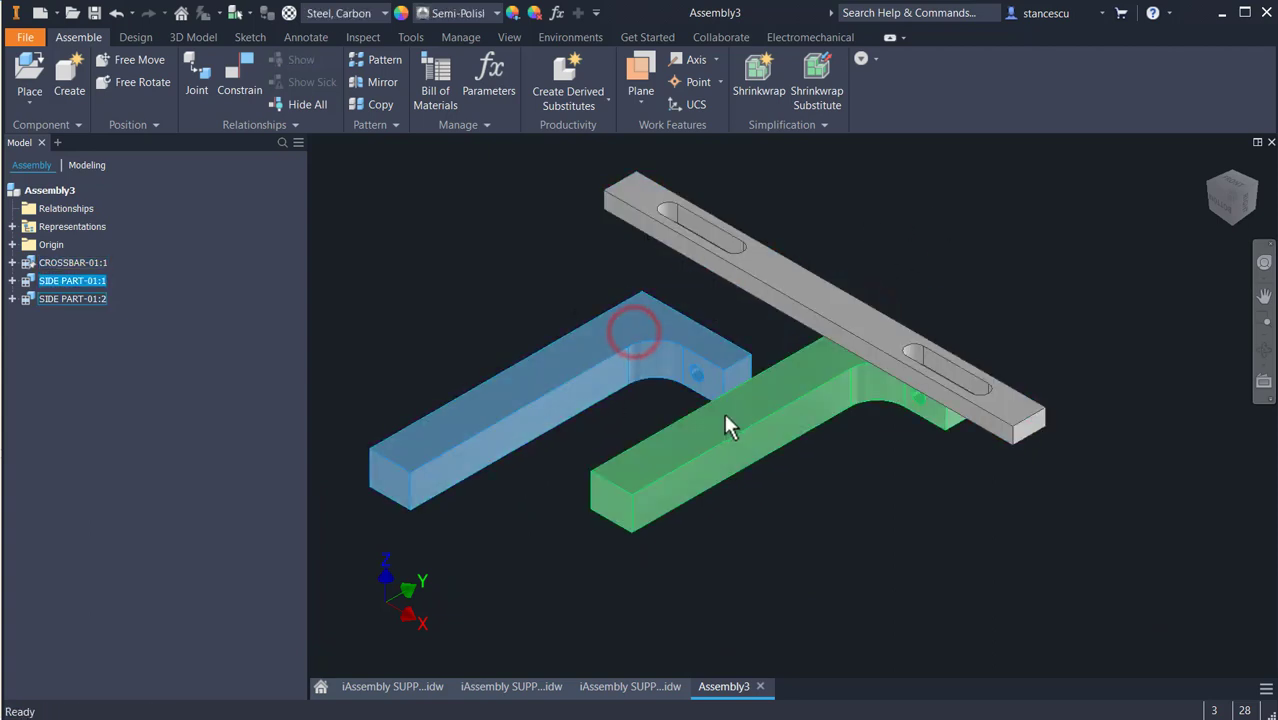
pyautogui.moveTo(724, 418); pyautogui.dragTo(682, 488)
pyautogui.click(619, 442)
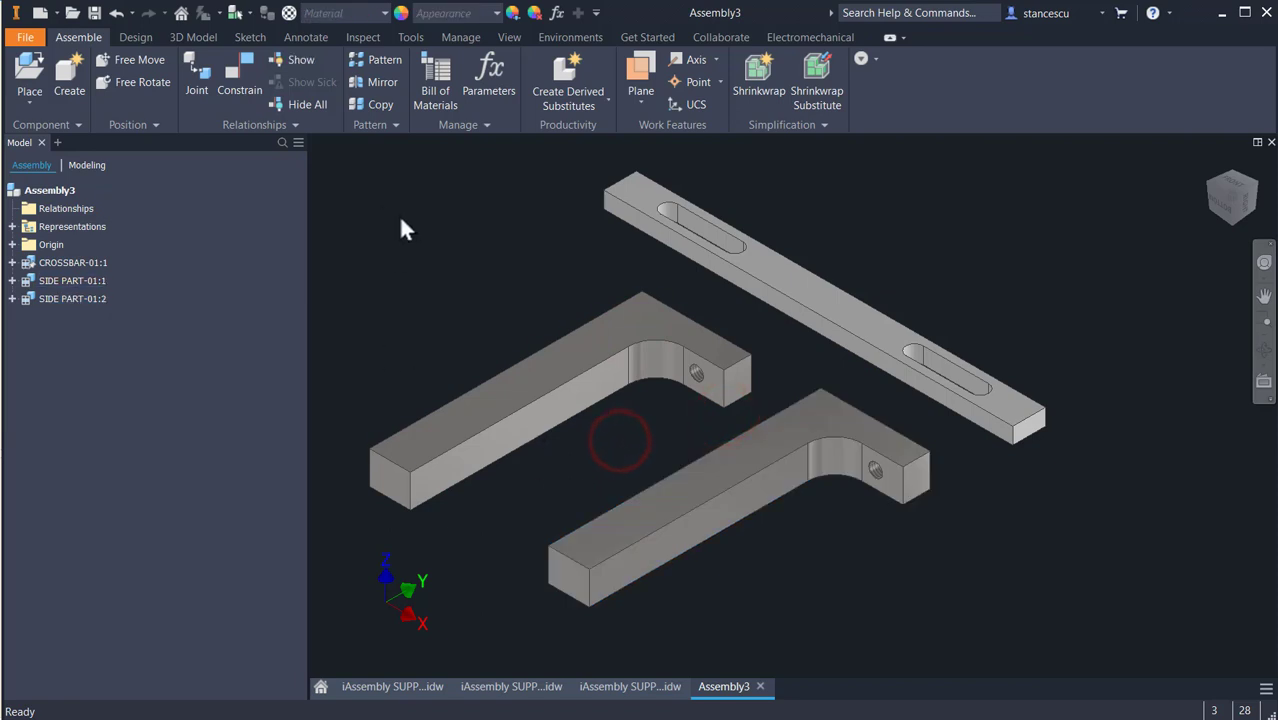
# - Add a flush constraint with 0 mm offset between the first side part's large L-shaped face and the crossbar's long narrow side face
pyautogui.click(222, 84)
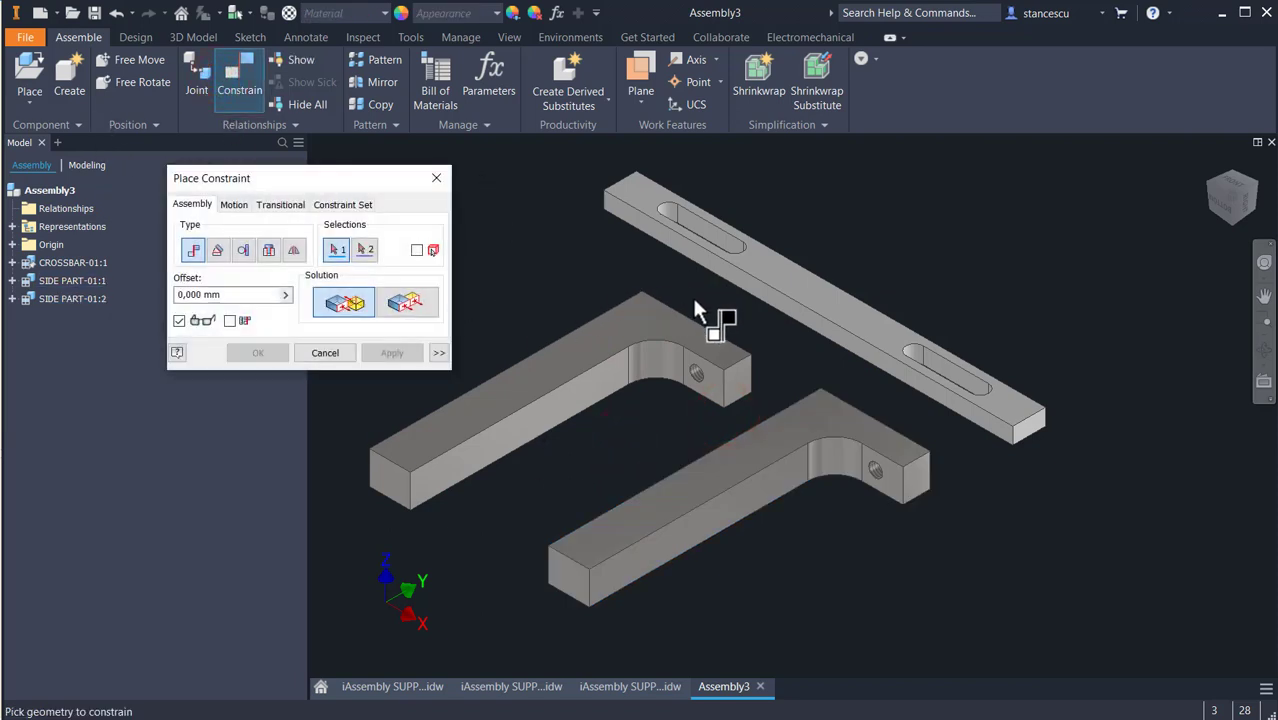
pyautogui.click(415, 308)
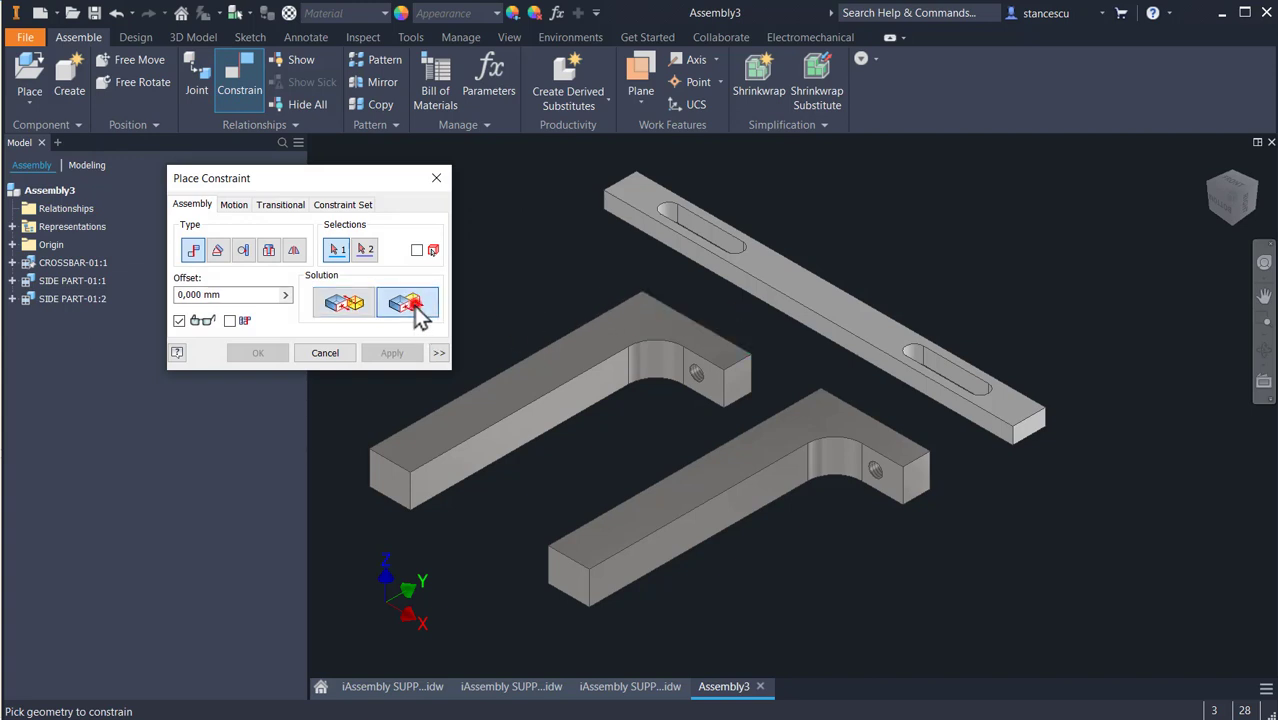
pyautogui.click(635, 338)
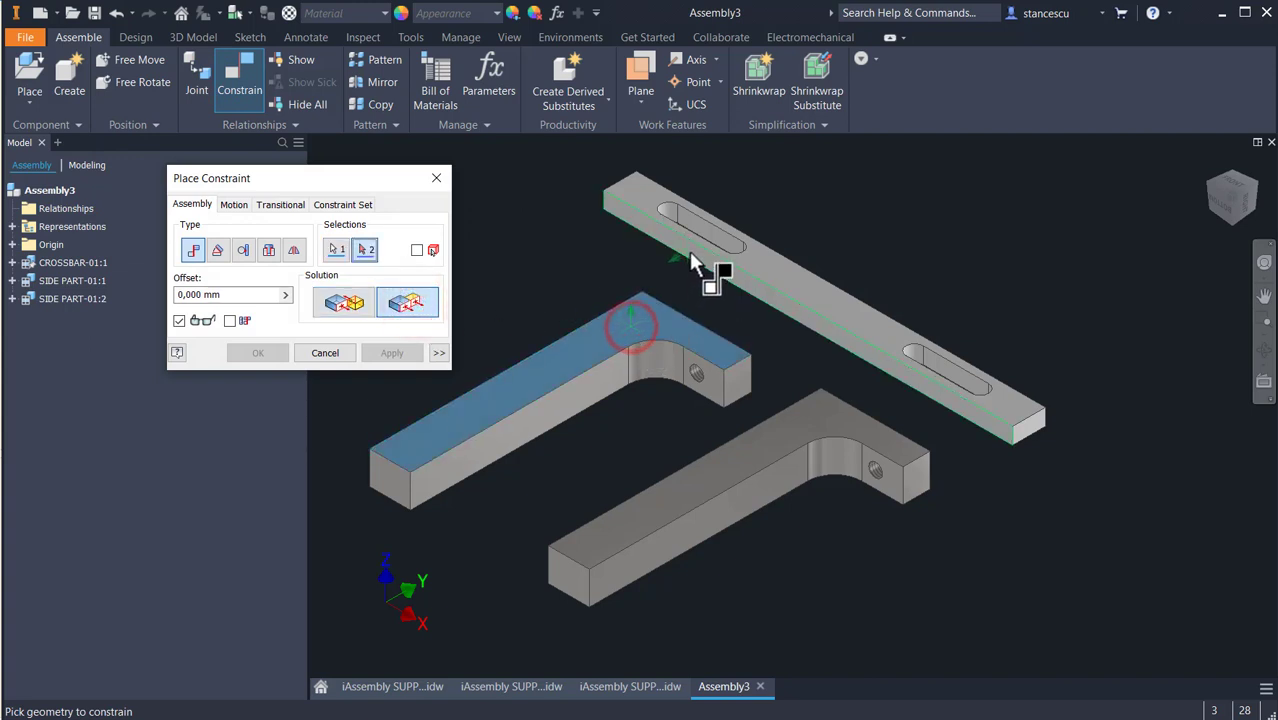
pyautogui.click(690, 254)
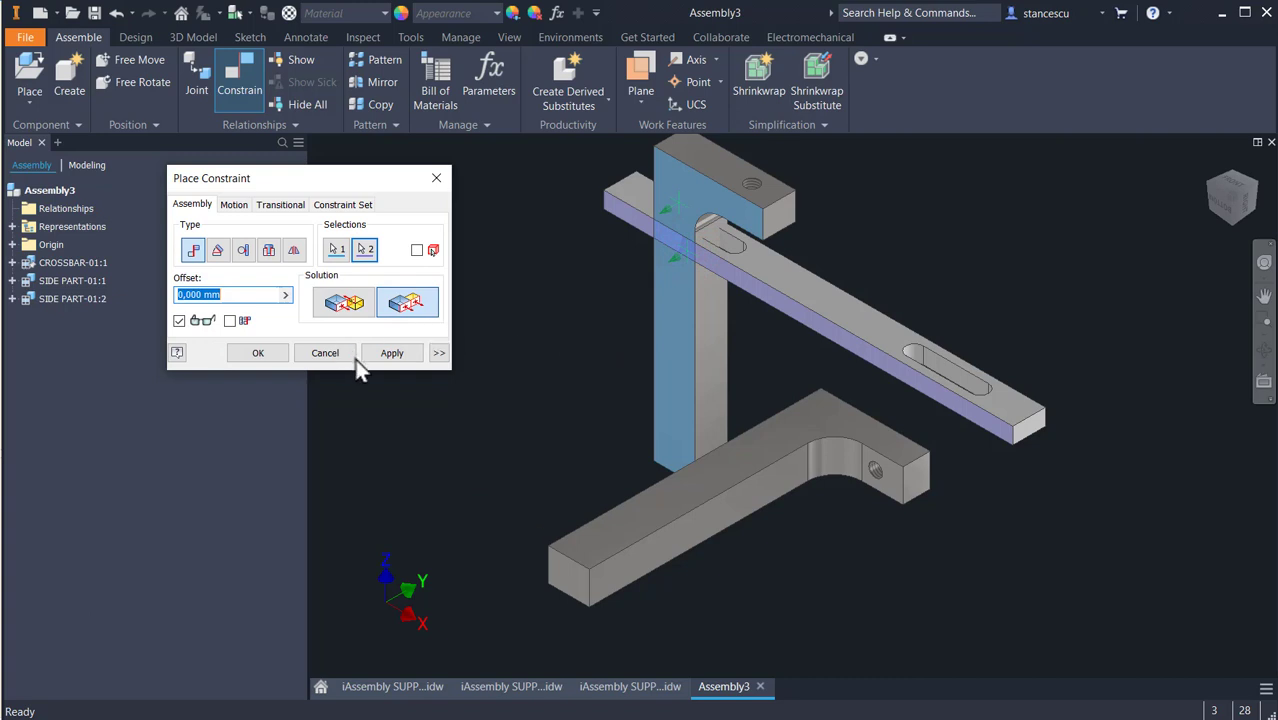
pyautogui.click(399, 355)
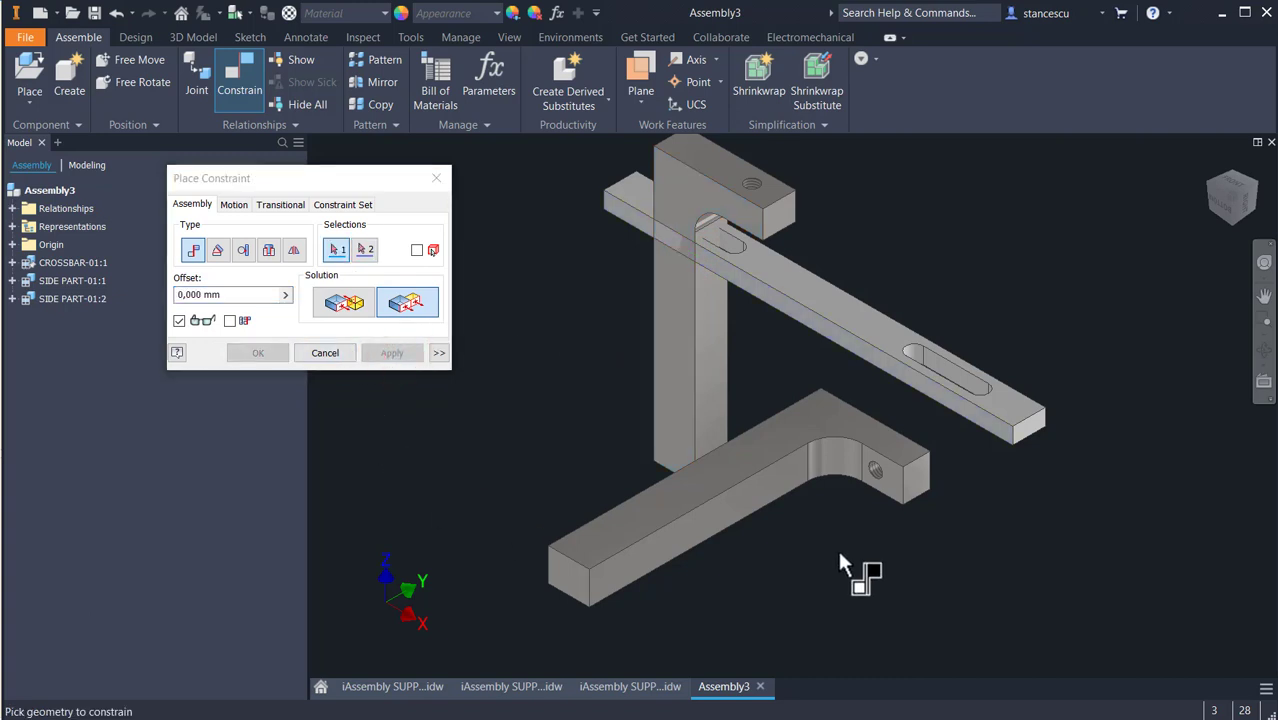
# - Constrain the second side part's opposite L-shaped face flush with the crossbar's long narrow side face, with 0 mm offset
pyautogui.keyDown('shift'); pyautogui.moveTo(837, 547); pyautogui.dragTo(682, 492, button='middle'); pyautogui.keyUp('shift')
pyautogui.click(876, 452)
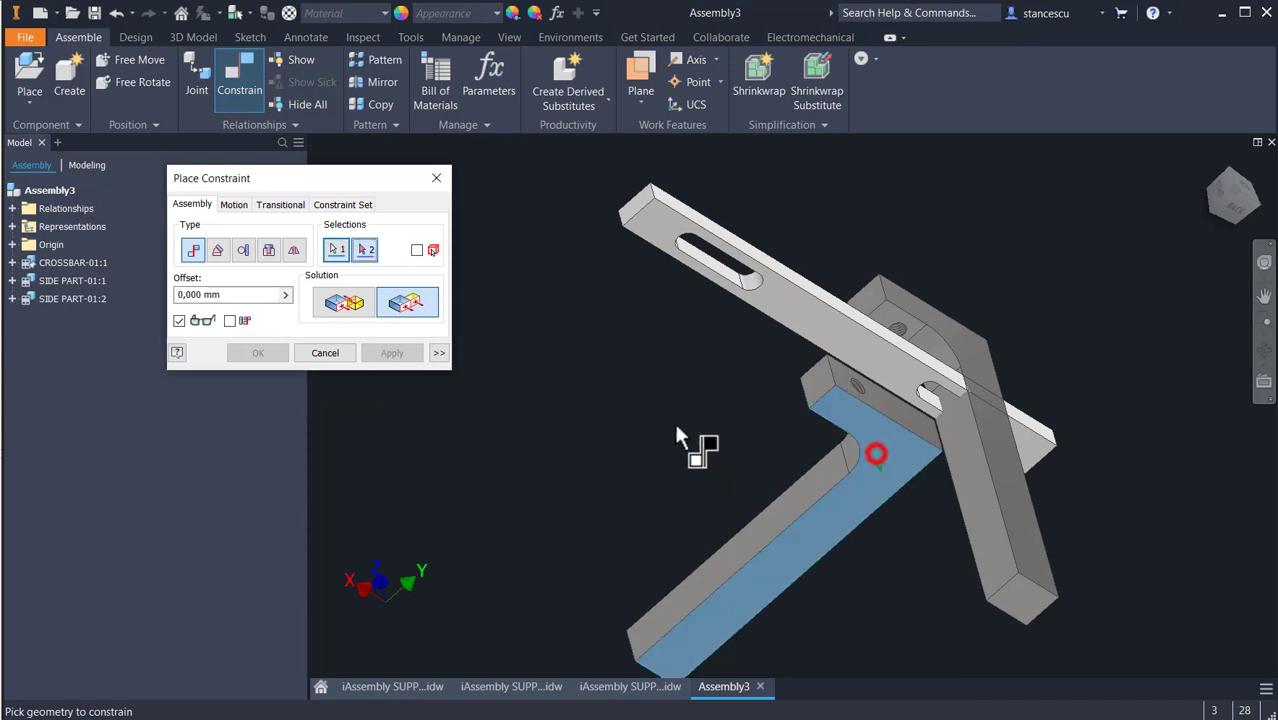
pyautogui.keyDown('shift'); pyautogui.moveTo(676, 432); pyautogui.dragTo(926, 317, button='middle'); pyautogui.keyUp('shift')
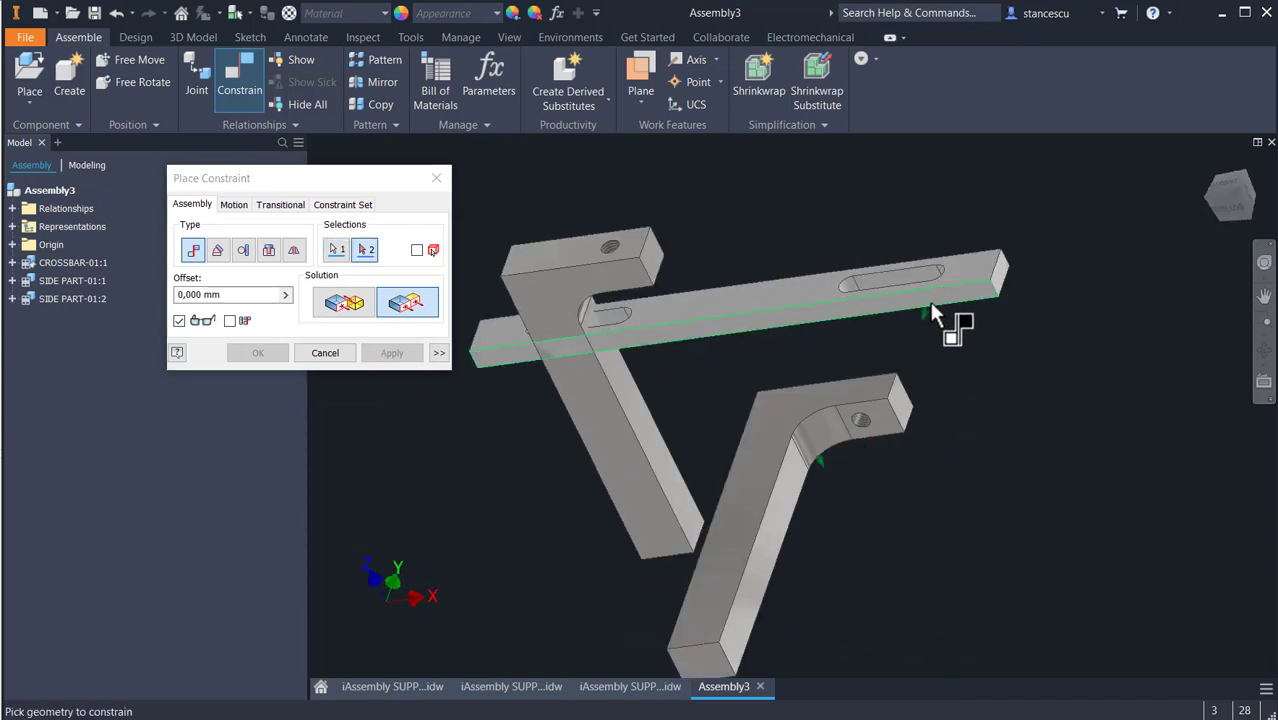
pyautogui.click(931, 297)
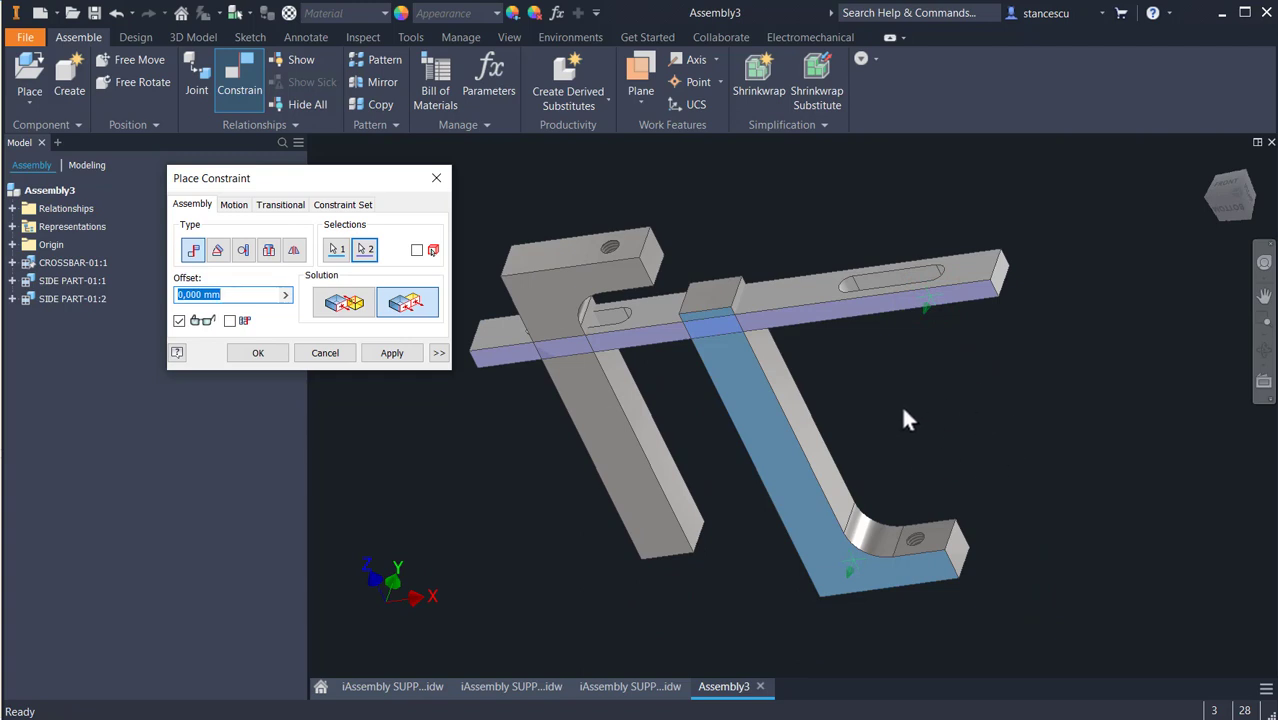
pyautogui.click(343, 302)
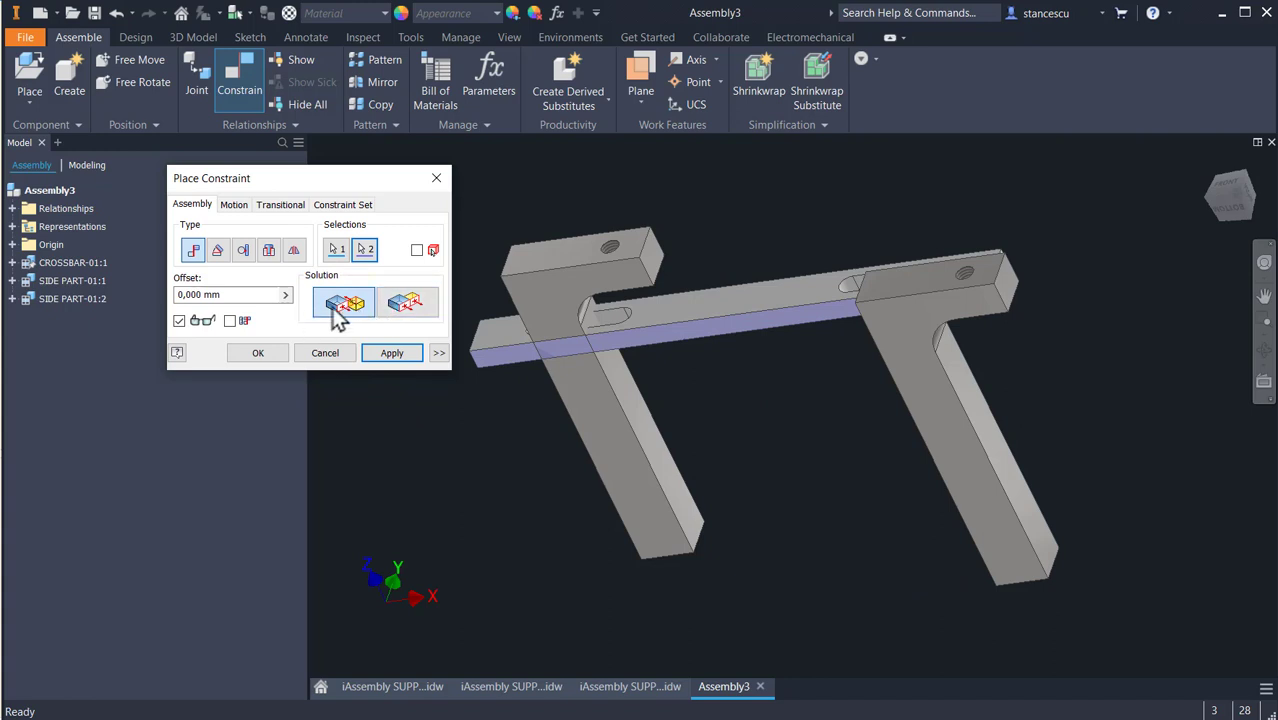
pyautogui.click(402, 303)
pyautogui.click(390, 353)
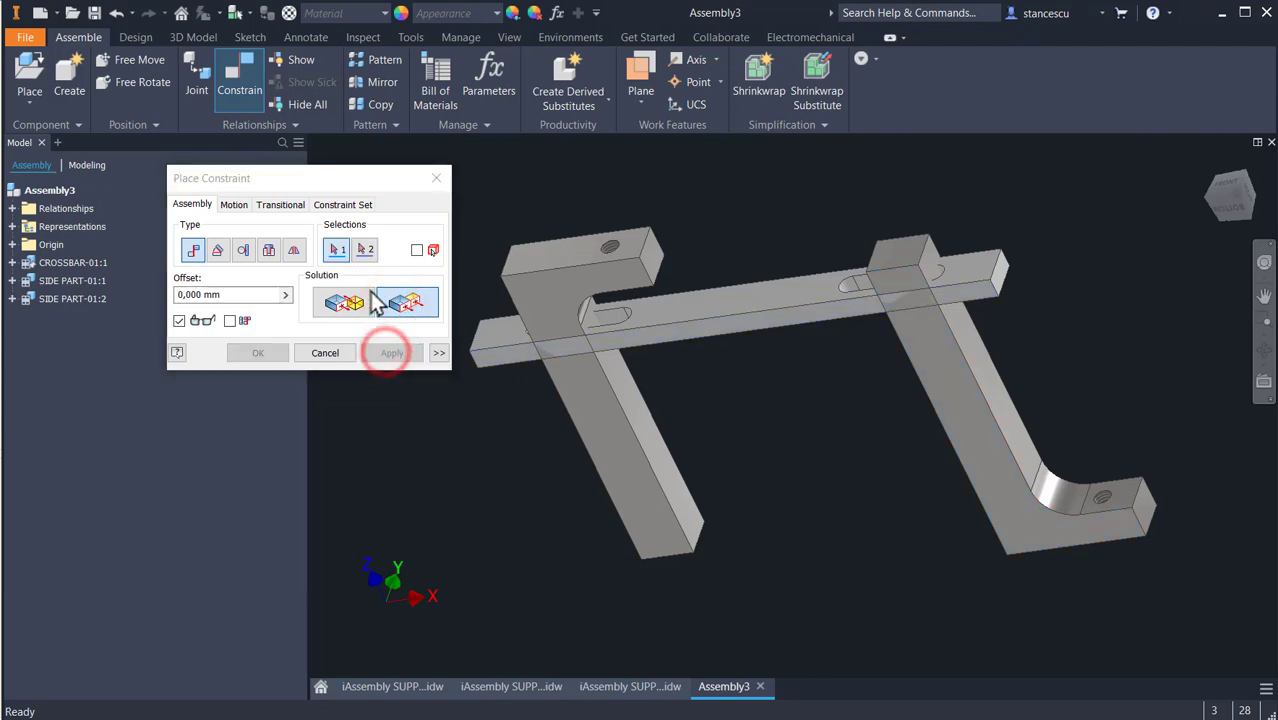
# - Mate the outer face of the first side part's short leg to the crossbar's long underside edge and slide the part to the crossbar's far end
pyautogui.click(336, 305)
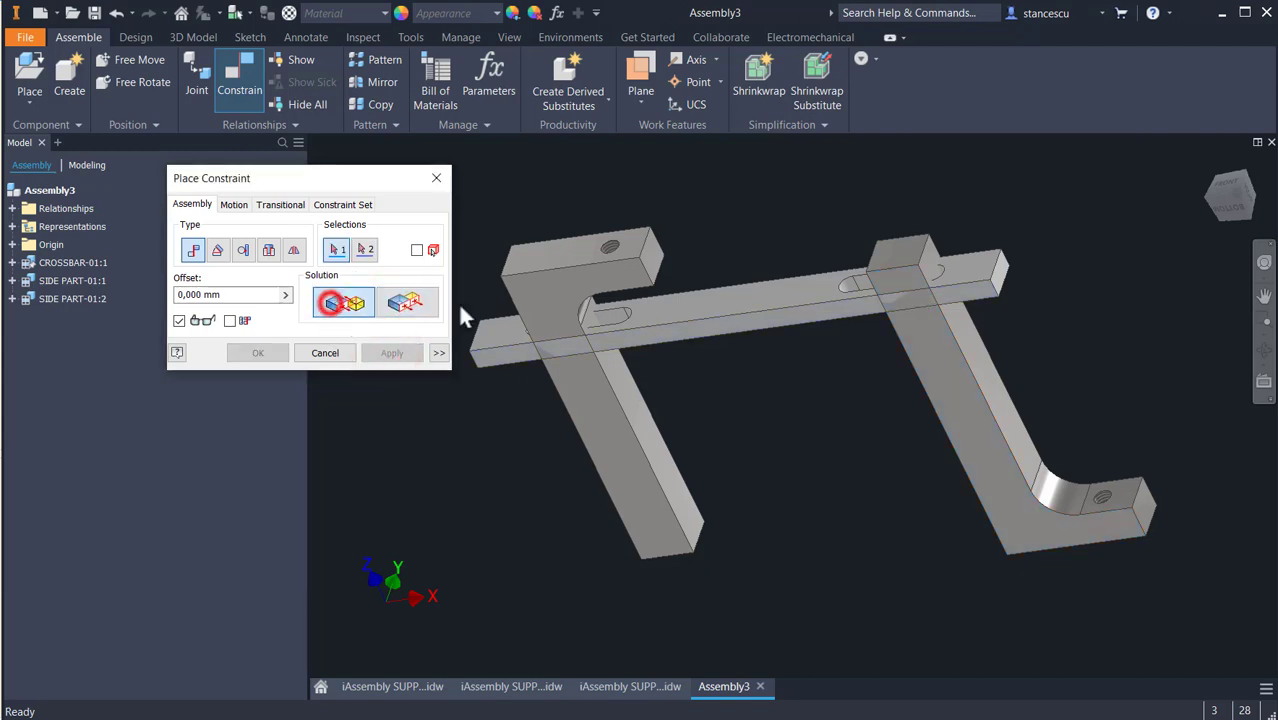
pyautogui.click(558, 244)
pyautogui.keyDown('shift'); pyautogui.moveTo(483, 480); pyautogui.dragTo(519, 391, button='middle'); pyautogui.keyUp('shift')
pyautogui.click(657, 448)
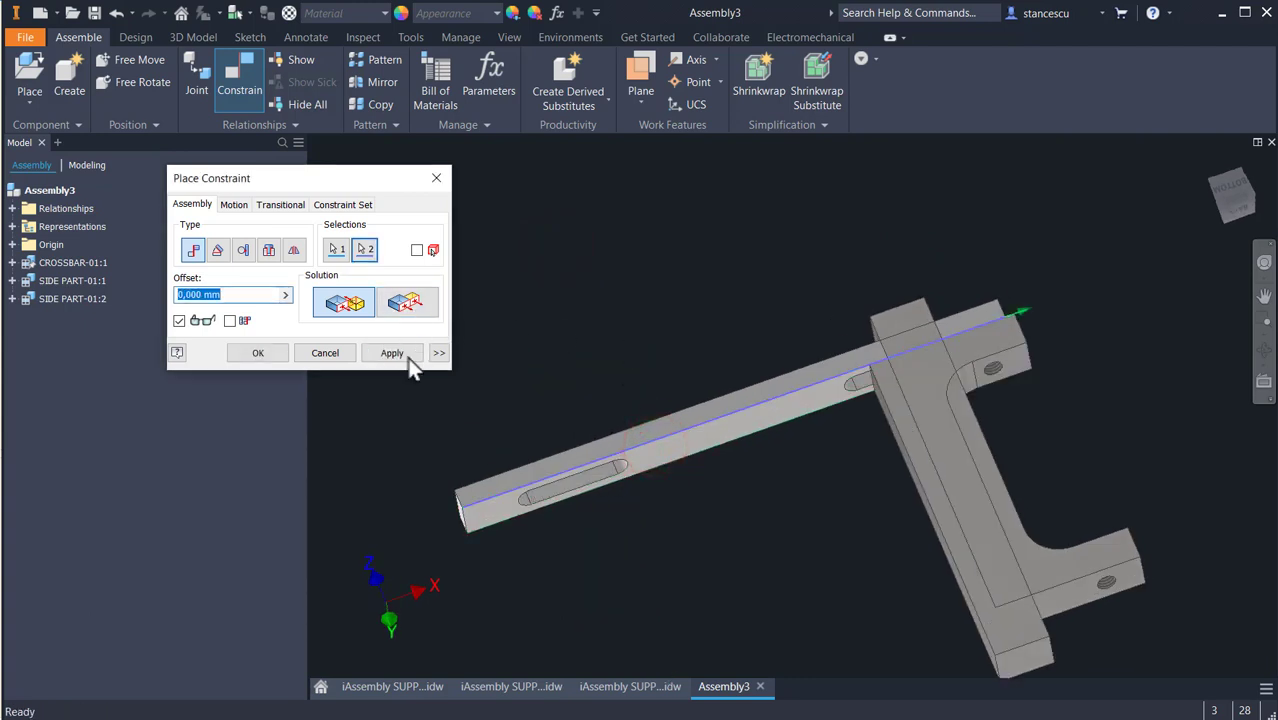
pyautogui.click(252, 352)
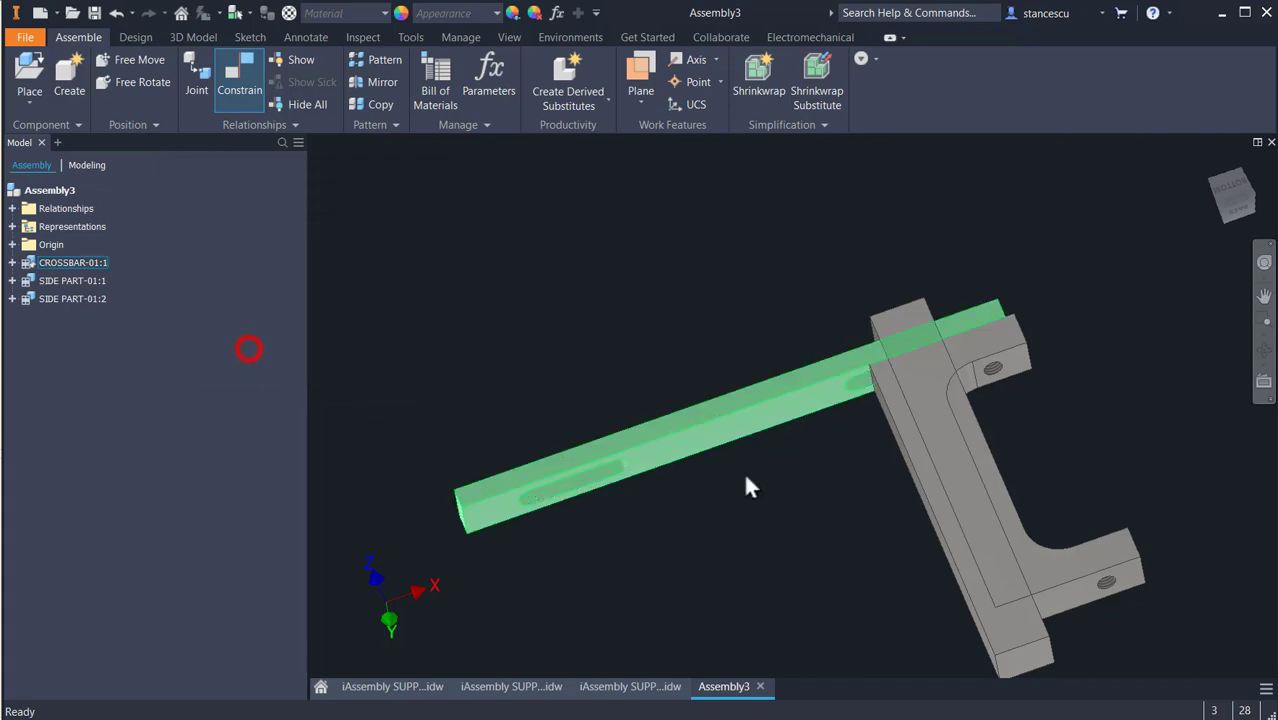
pyautogui.moveTo(905, 420); pyautogui.dragTo(520, 540)
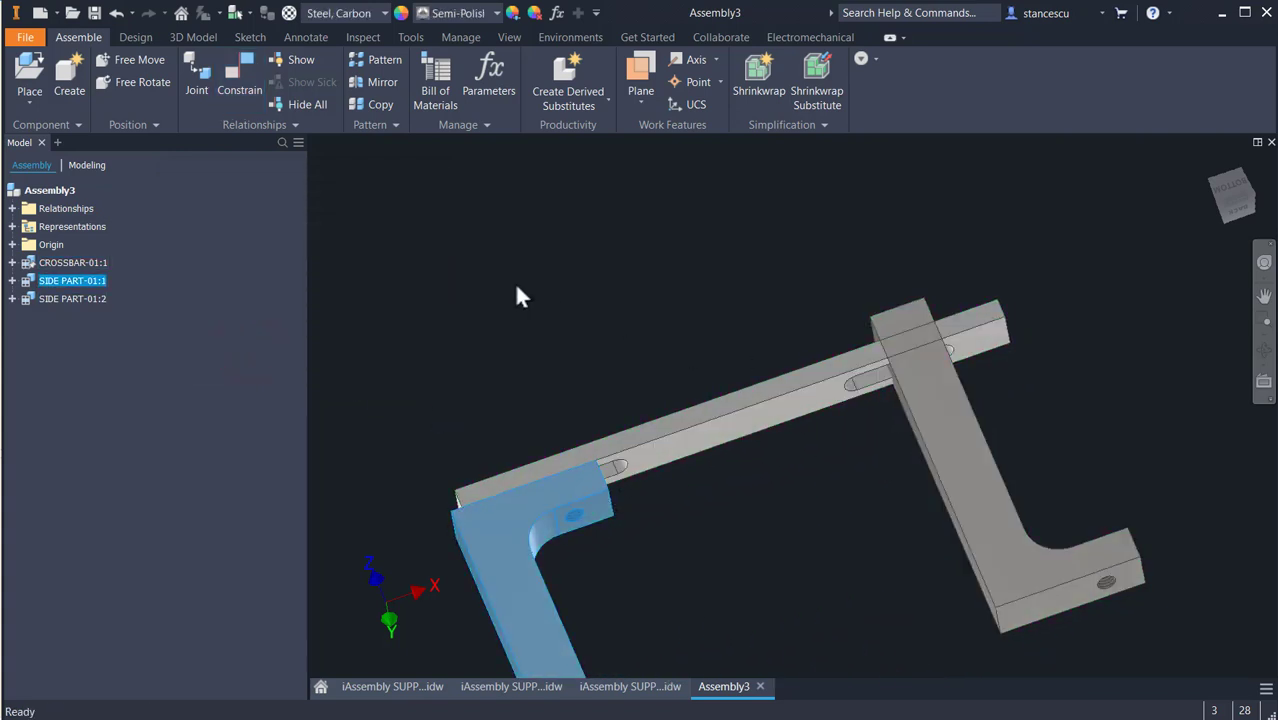
pyautogui.click(516, 283)
# - Mate the outer face of the second side part's short leg to the crossbar's slotted underside with 0 mm offset
pyautogui.click(232, 70)
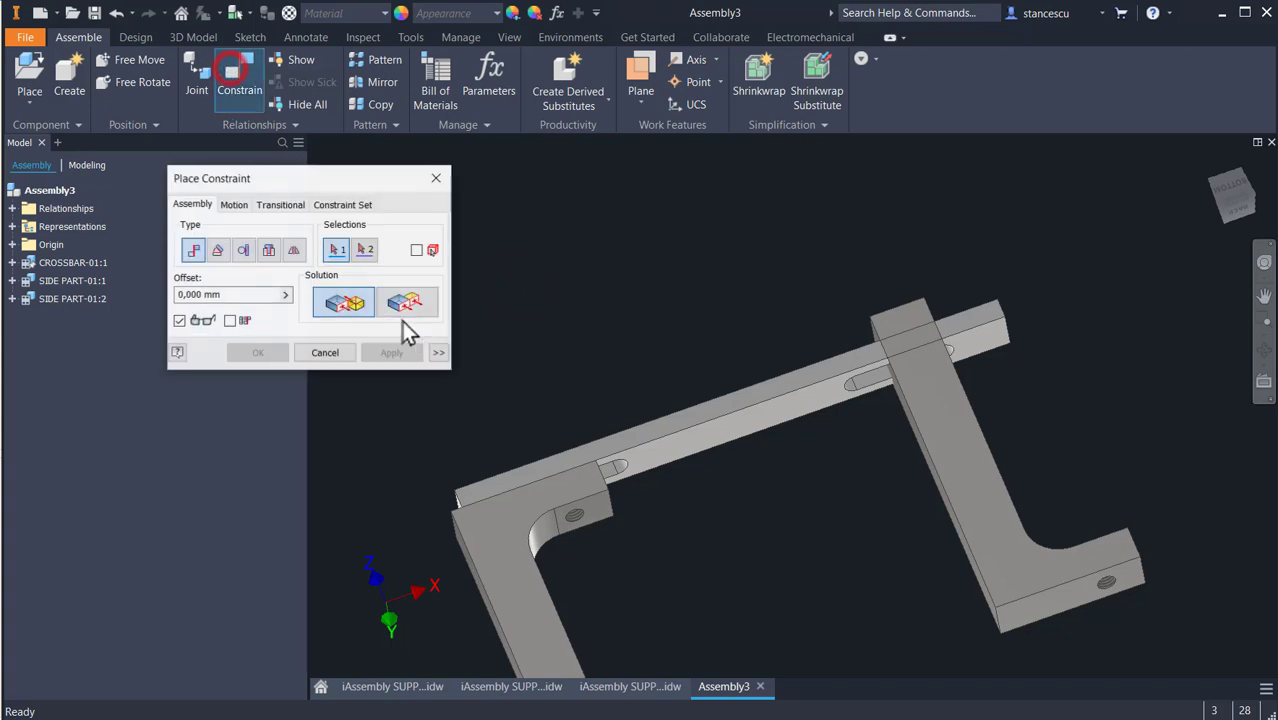
pyautogui.click(1062, 606)
pyautogui.click(813, 395)
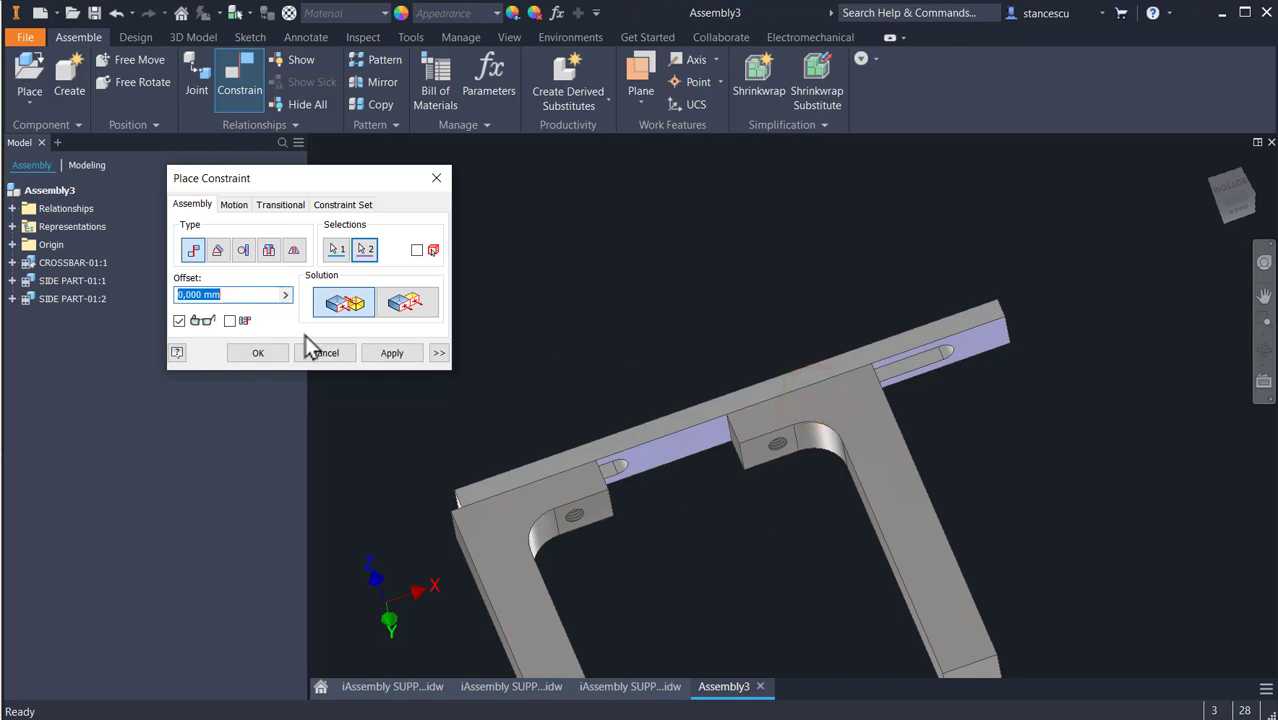
pyautogui.click(391, 352)
# - Constrain the first side part's long outer face flush with the crossbar's adjacent end face, with 0 mm offset
pyautogui.click(403, 306)
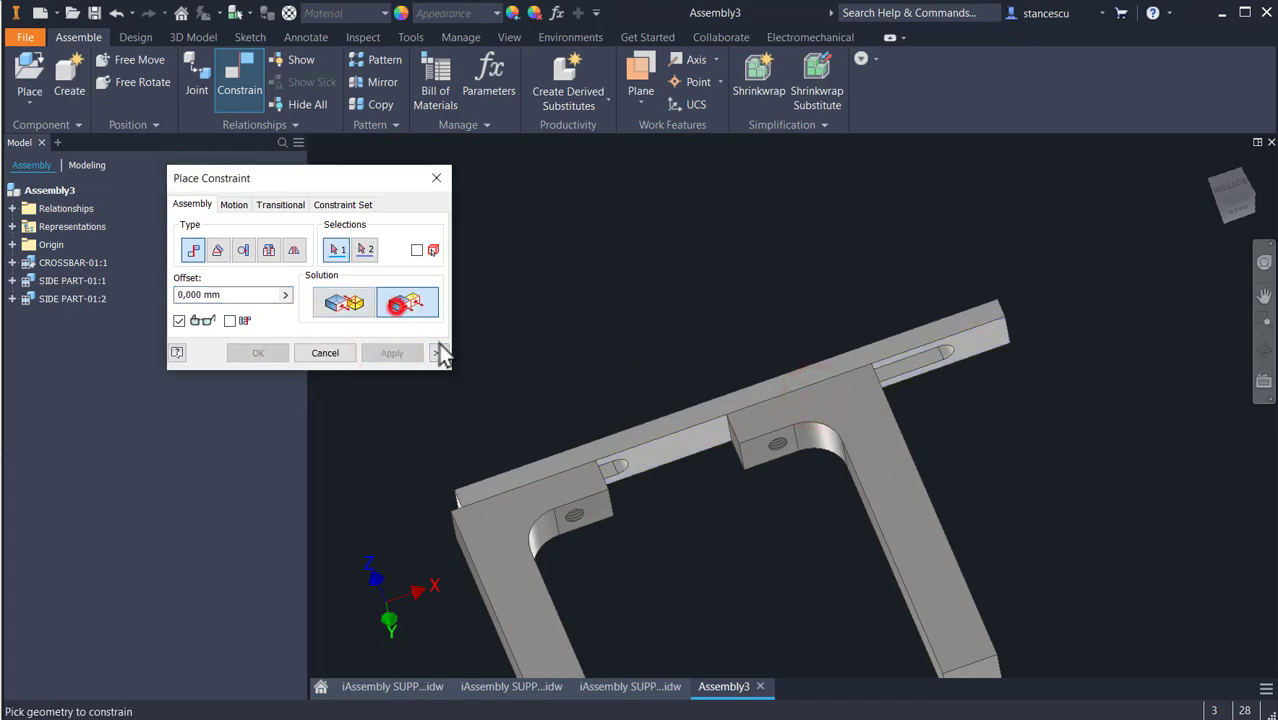
pyautogui.keyDown('shift'); pyautogui.moveTo(607, 513); pyautogui.dragTo(676, 517, button='middle'); pyautogui.keyUp('shift')
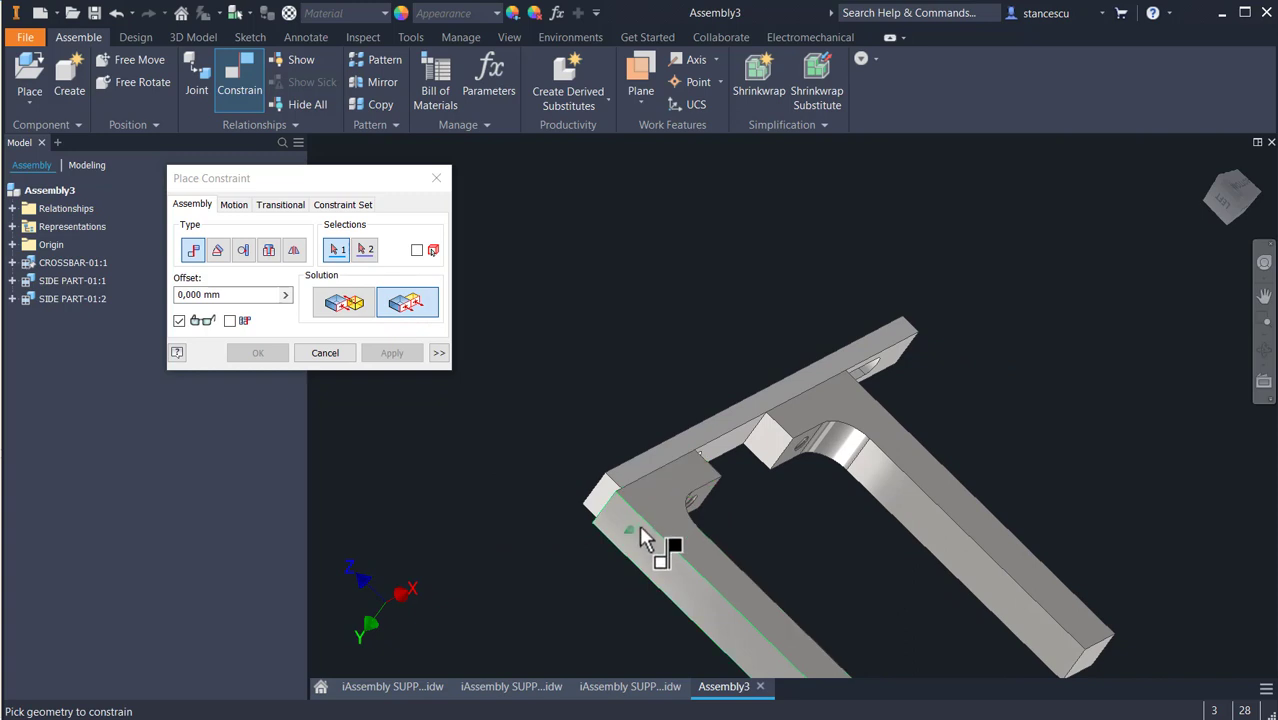
pyautogui.click(634, 522)
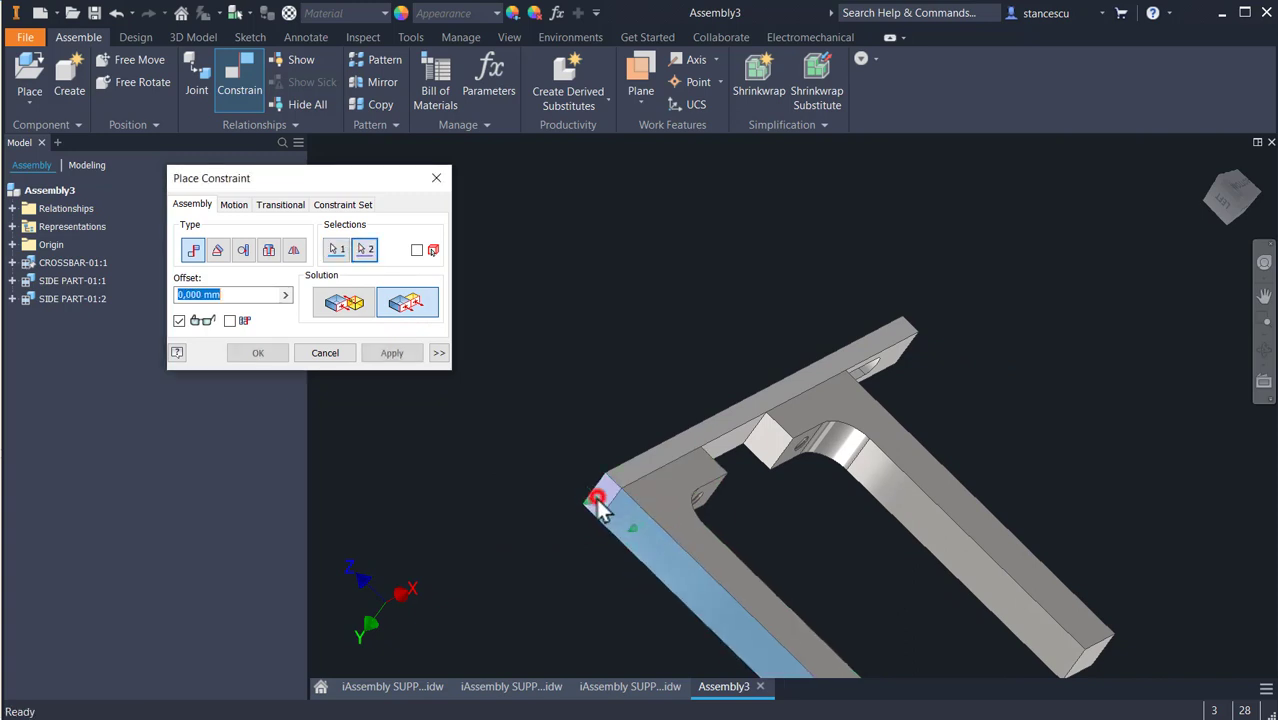
pyautogui.click(597, 497)
pyautogui.keyDown('shift'); pyautogui.moveTo(856, 513); pyautogui.dragTo(908, 436, button='middle'); pyautogui.keyUp('shift')
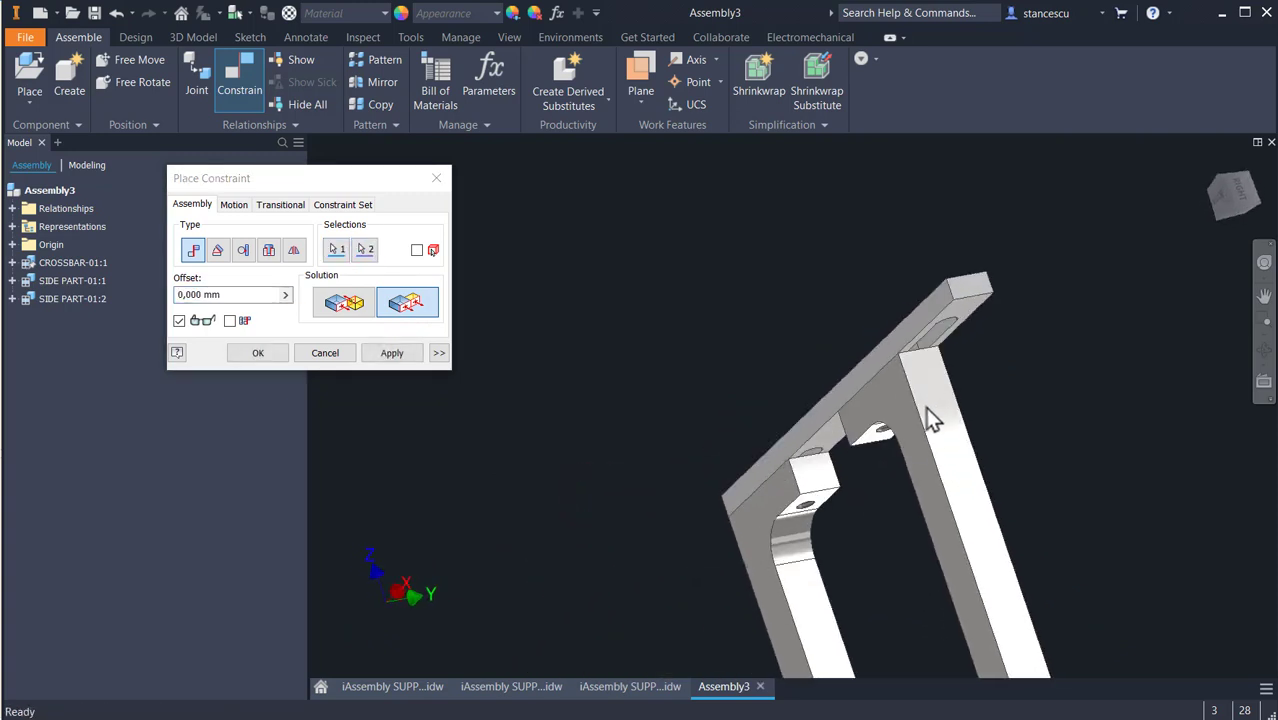
pyautogui.click(389, 355)
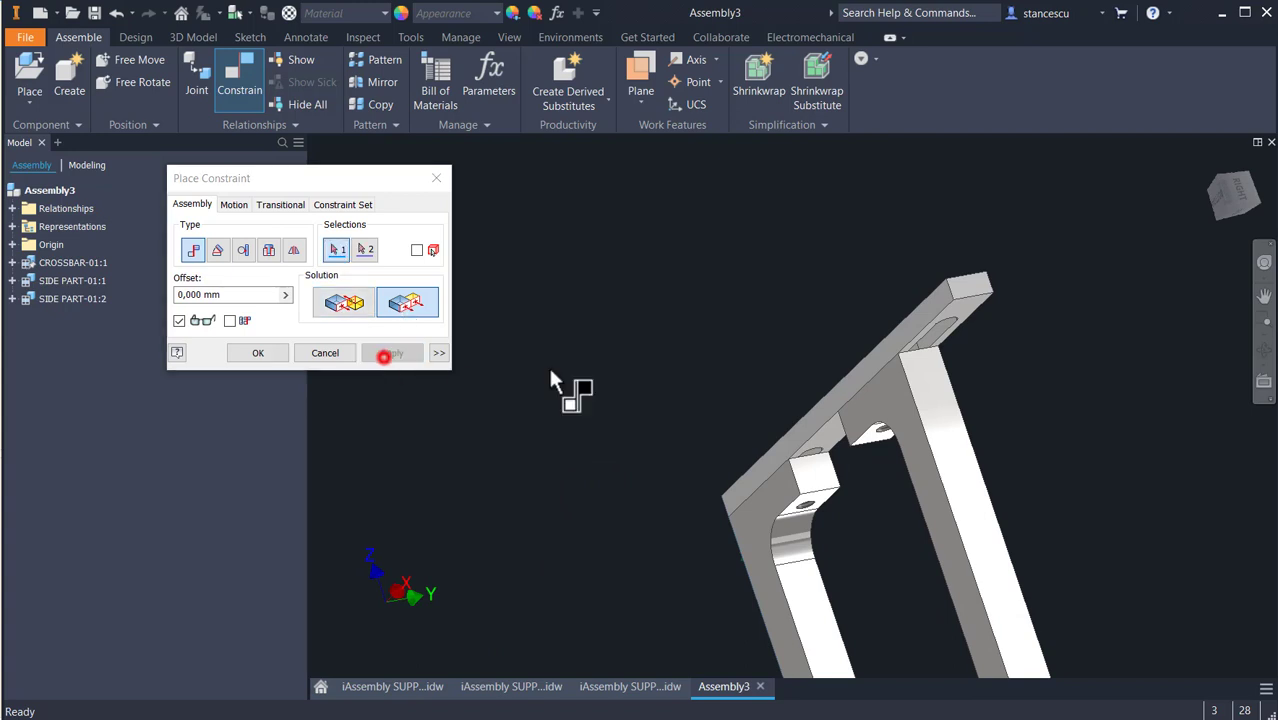
# - Constrain the second side part's long outer face flush with the crossbar's other end face at 0 mm offset and restore the home view
pyautogui.click(946, 399)
pyautogui.click(975, 284)
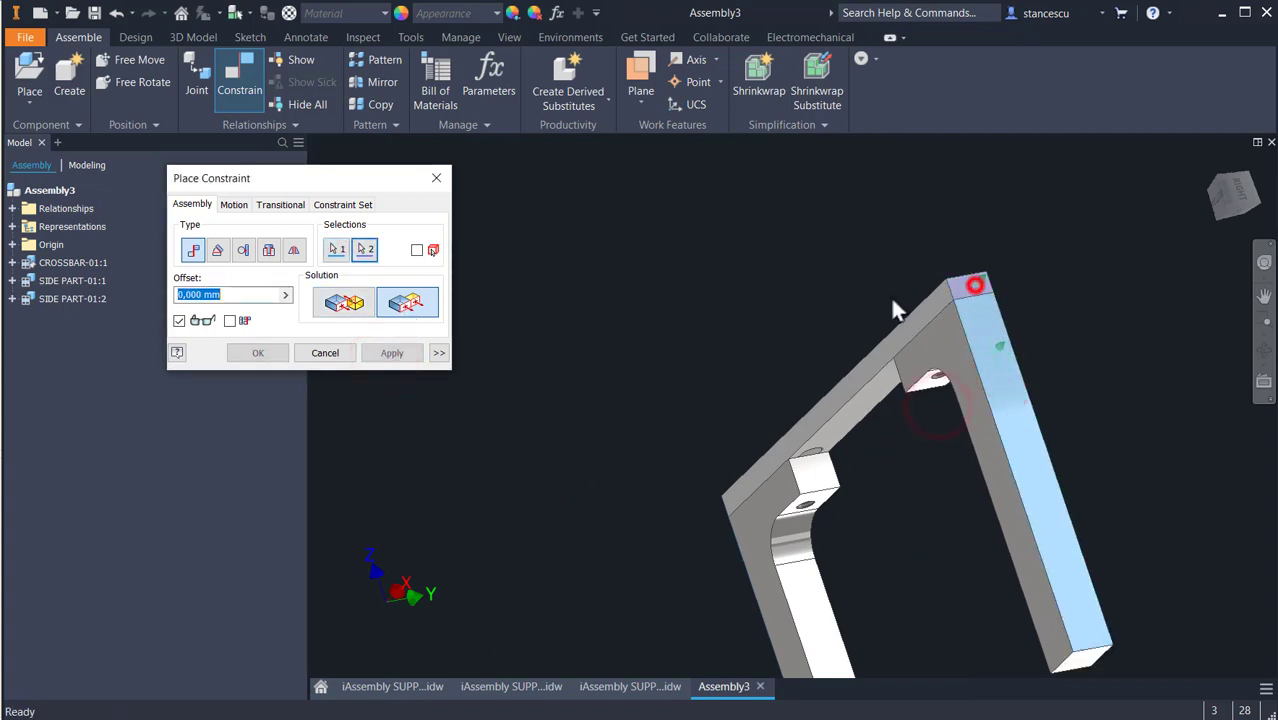
pyautogui.click(258, 353)
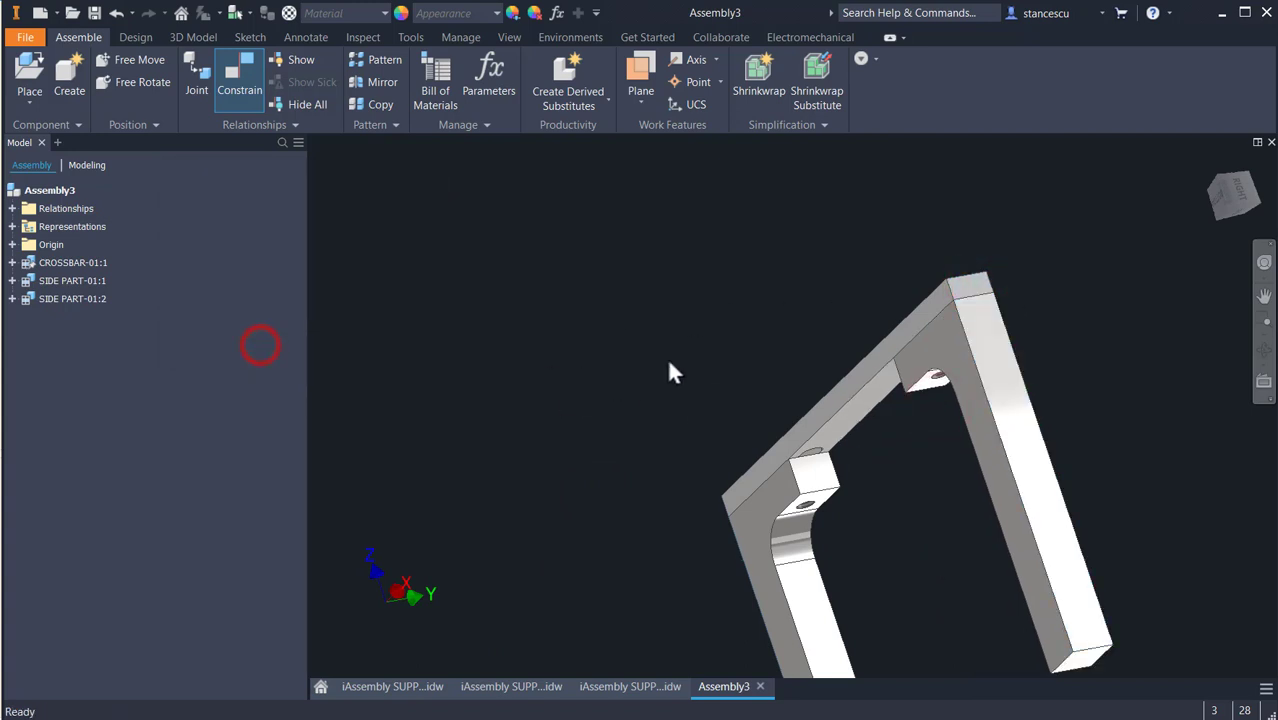
pyautogui.press('F6')
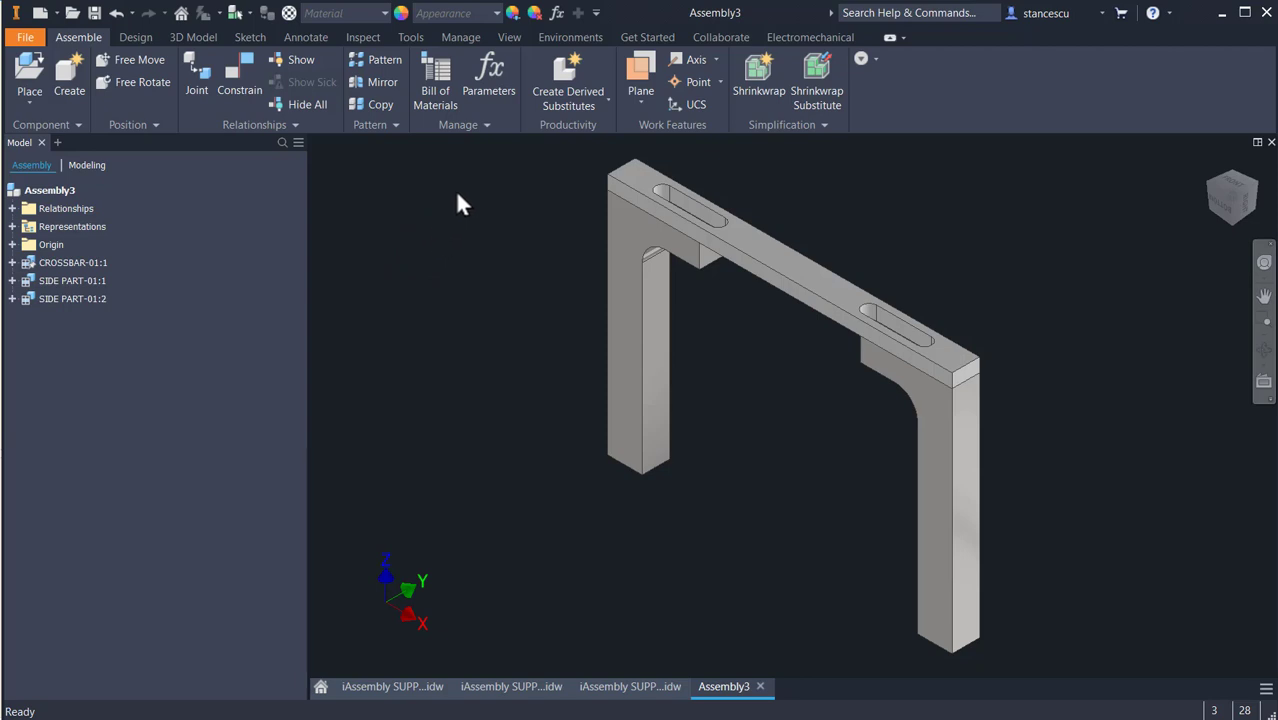
# - Start creating an iAssembly and add the Table Replace property of CROSSBAR:1 as a table column
pyautogui.click(455, 37)
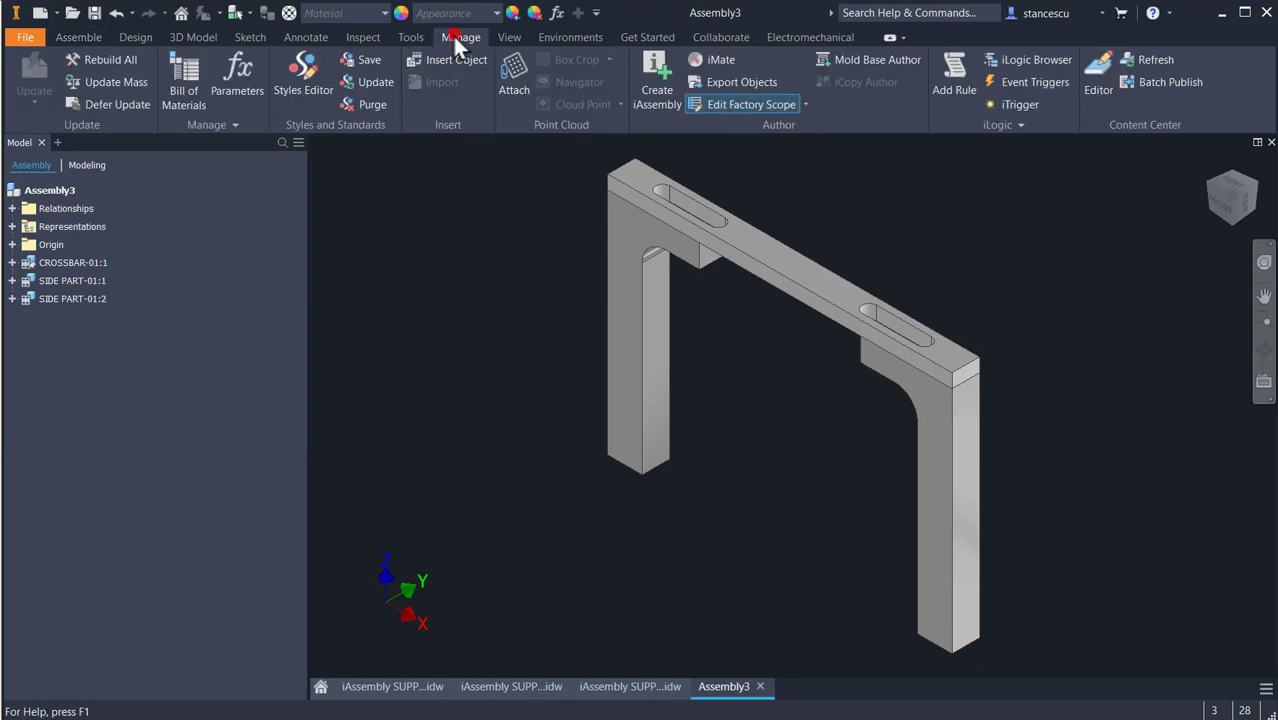
pyautogui.click(655, 78)
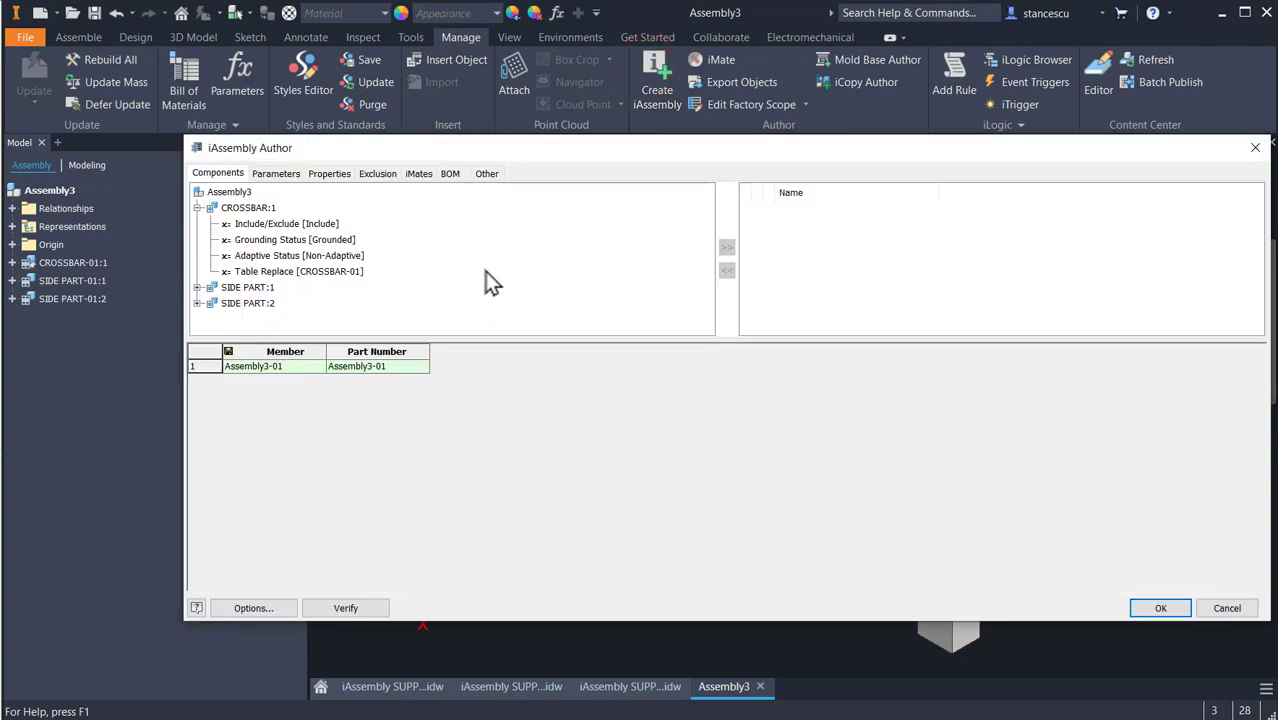
pyautogui.moveTo(629, 162); pyautogui.dragTo(590, 182)
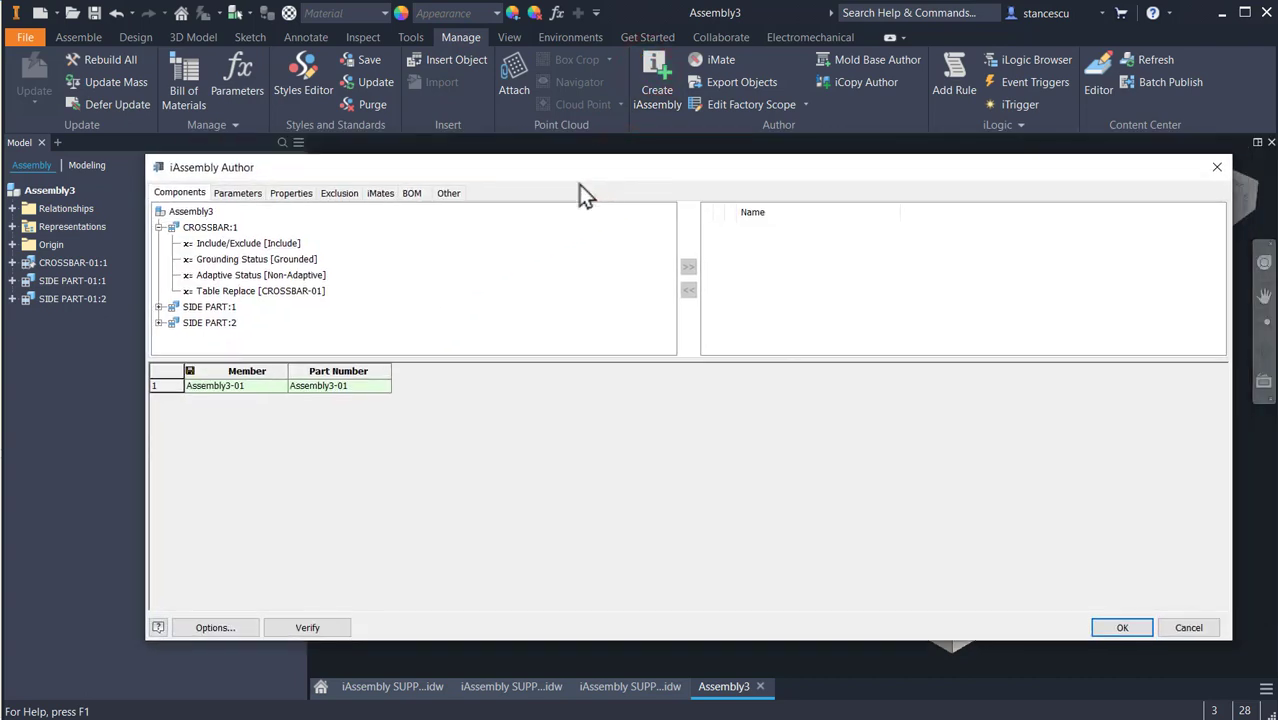
pyautogui.click(235, 292)
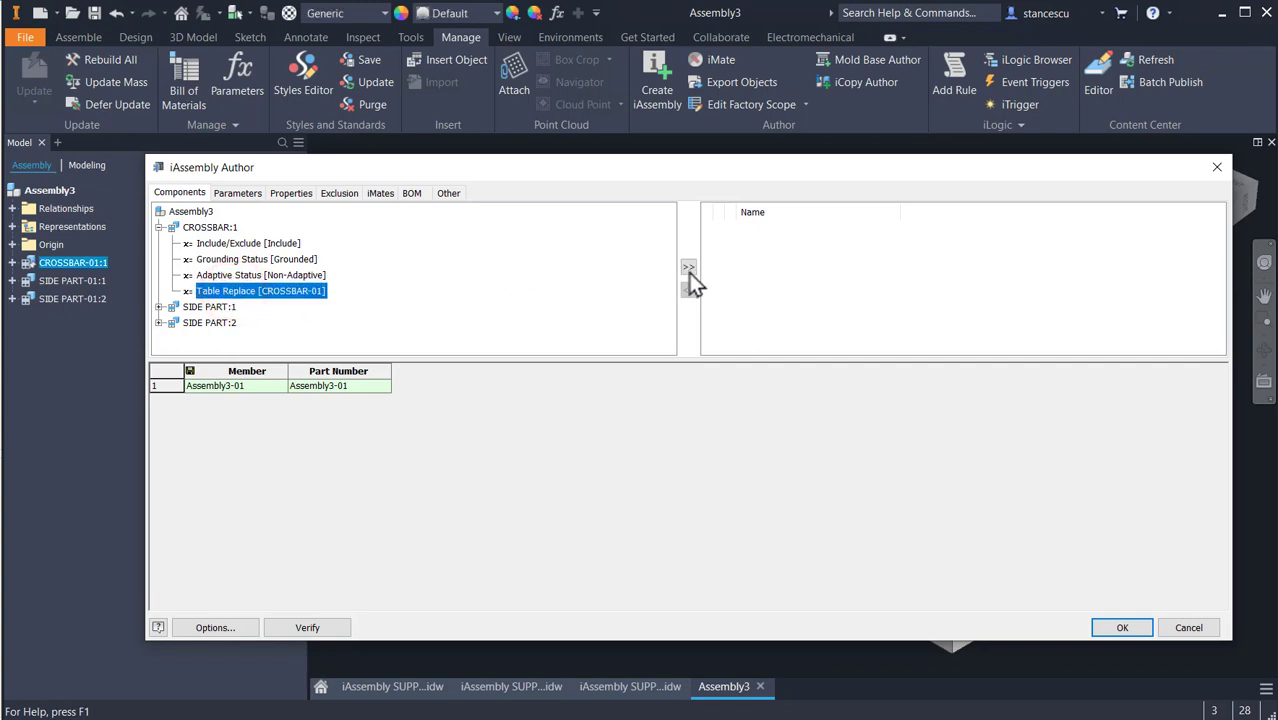
pyautogui.click(688, 270)
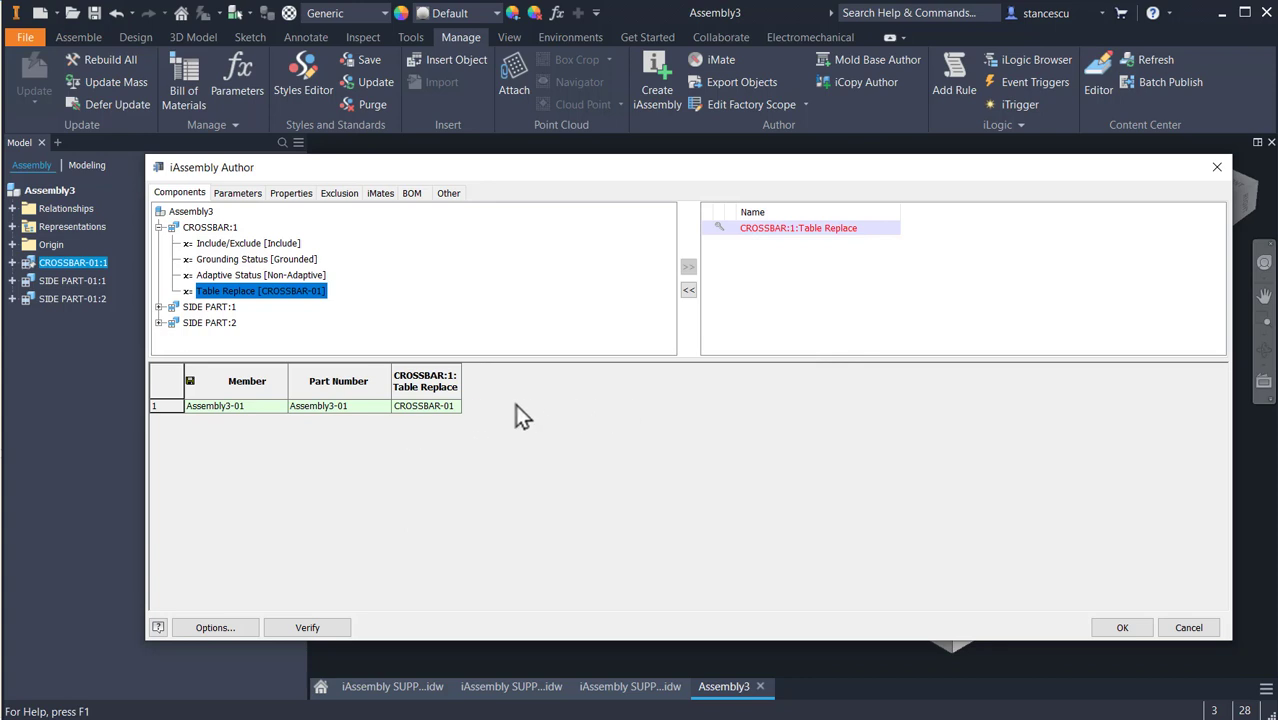
# - Add the Table Replace properties of SIDE PART:1 and SIDE PART:2 as columns of the iAssembly table
pyautogui.click(158, 306)
pyautogui.click(222, 339)
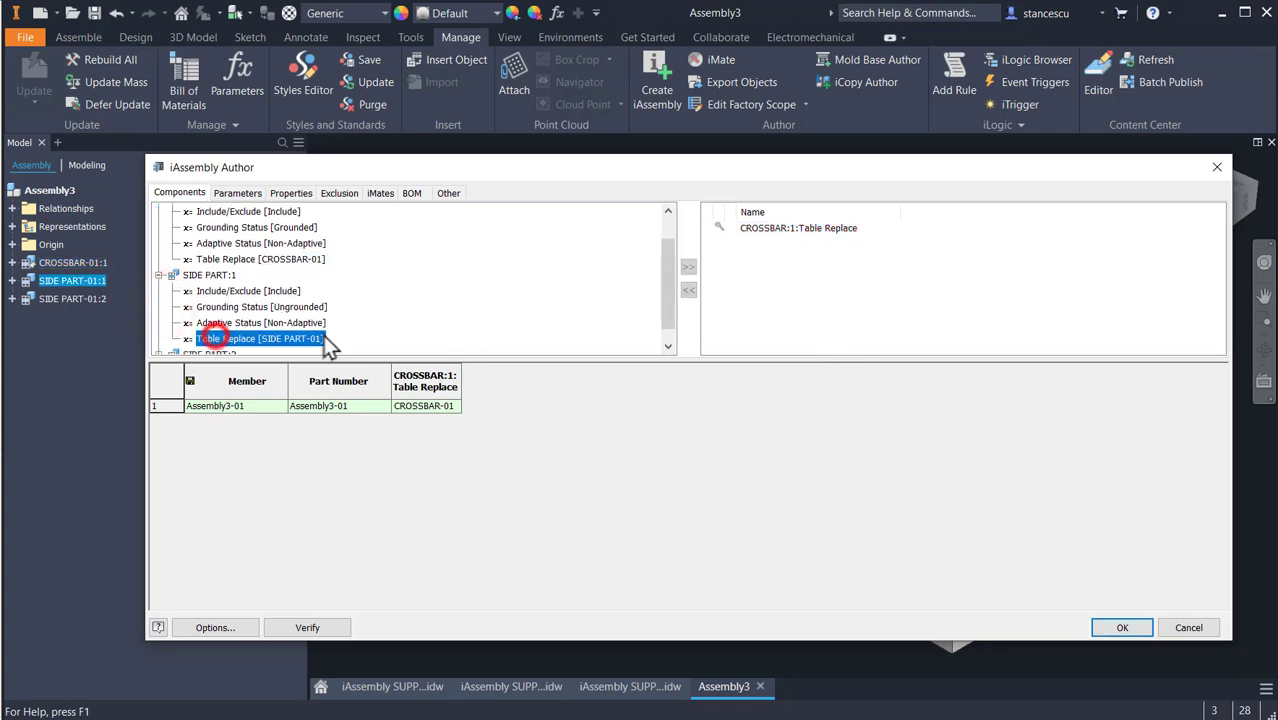
pyautogui.click(688, 268)
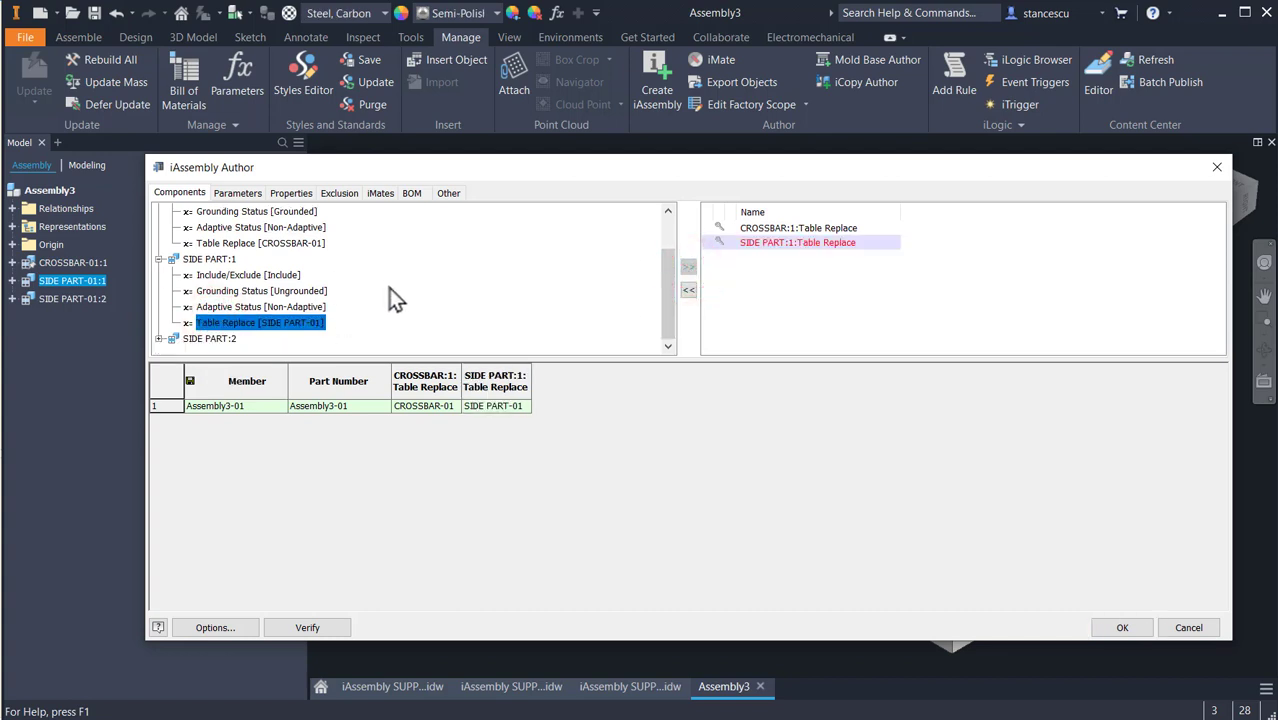
pyautogui.click(158, 338)
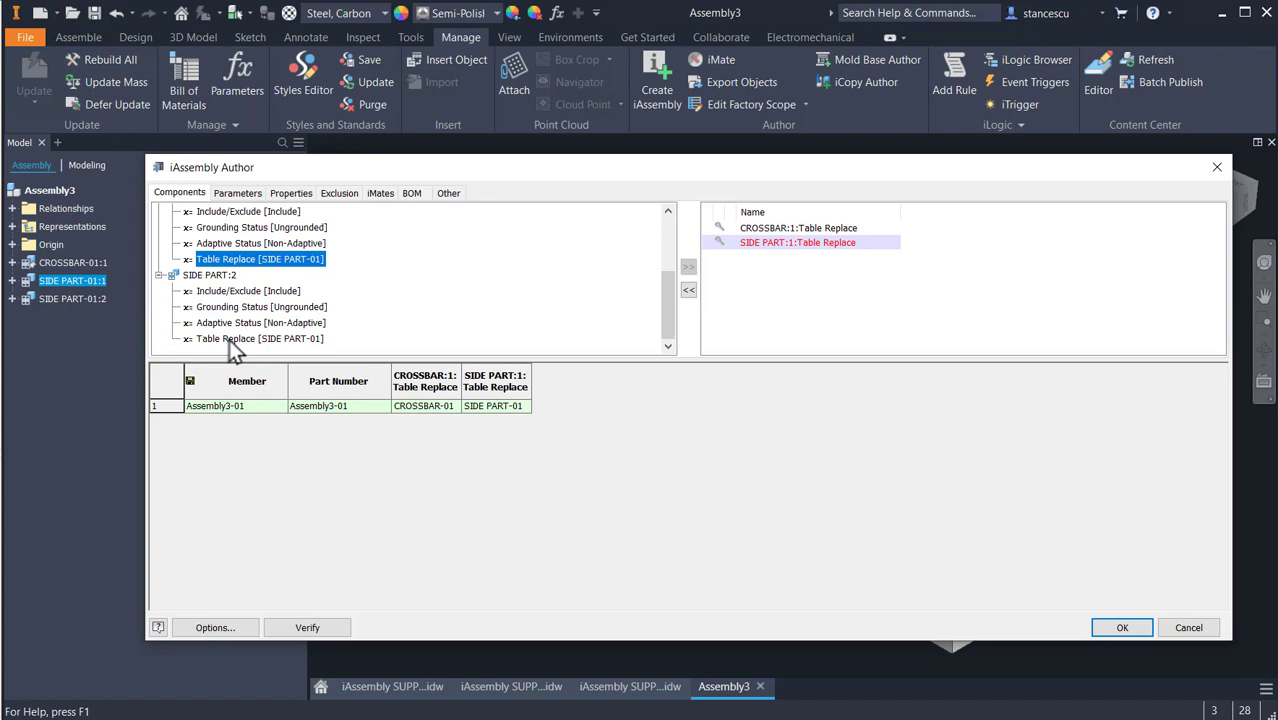
pyautogui.click(229, 339)
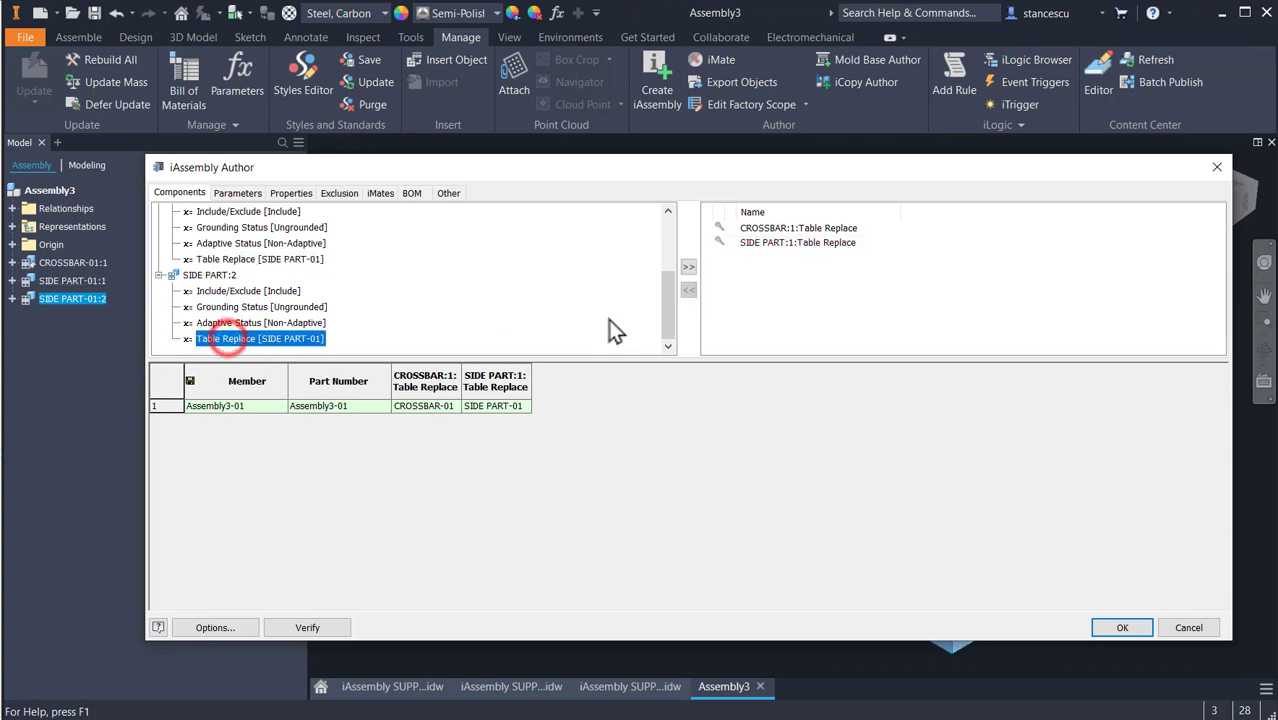
pyautogui.click(688, 267)
pyautogui.click(760, 450)
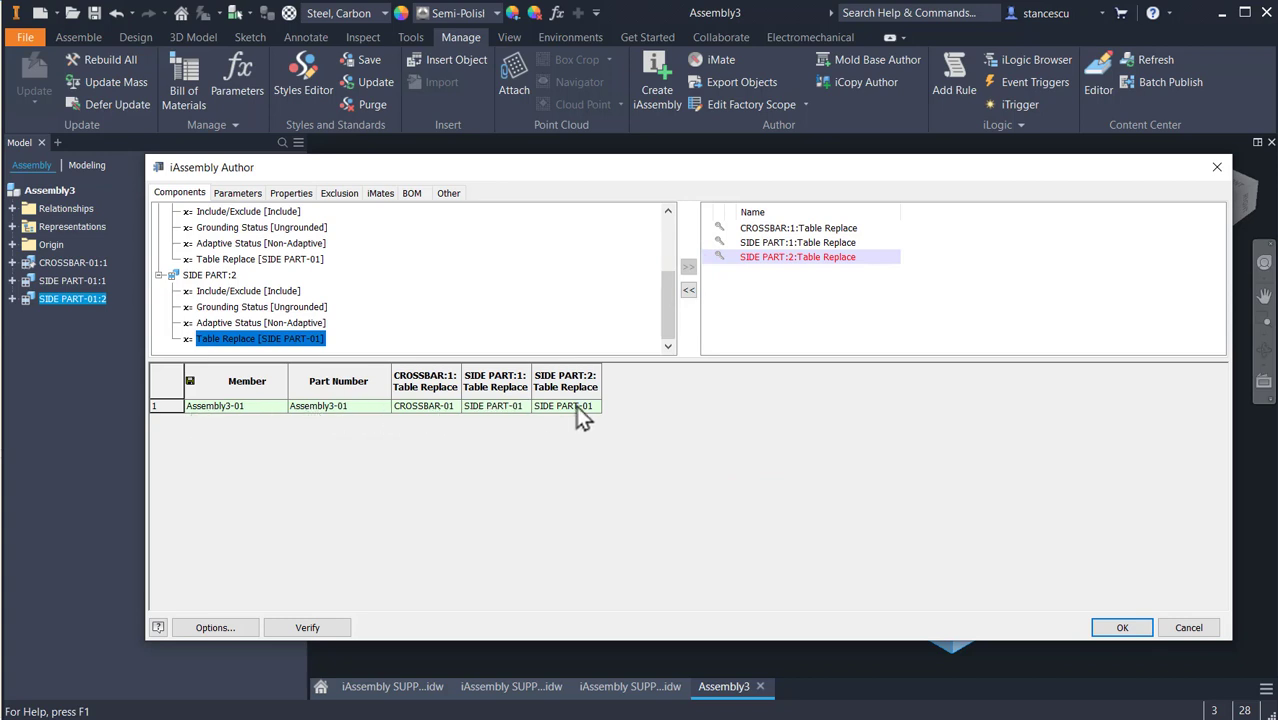
# - Insert two more member rows into the iAssembly table
pyautogui.rightClick(160, 408)
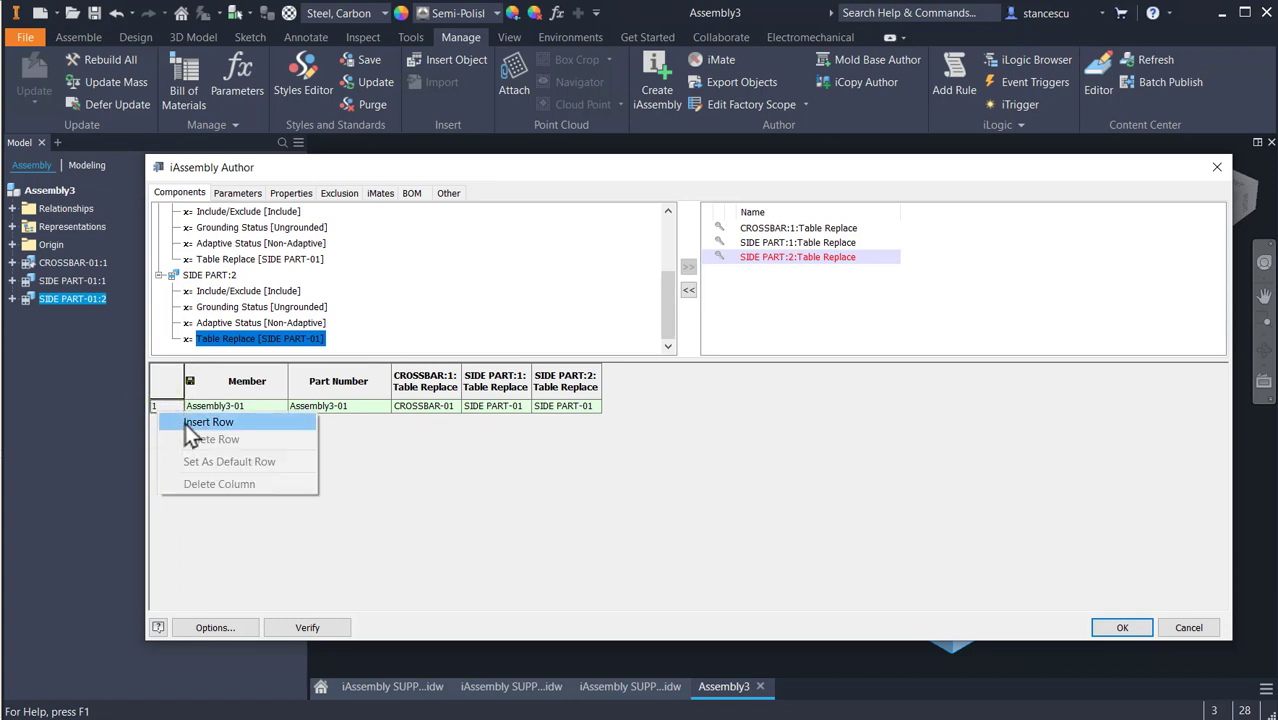
pyautogui.click(185, 423)
pyautogui.rightClick(166, 421)
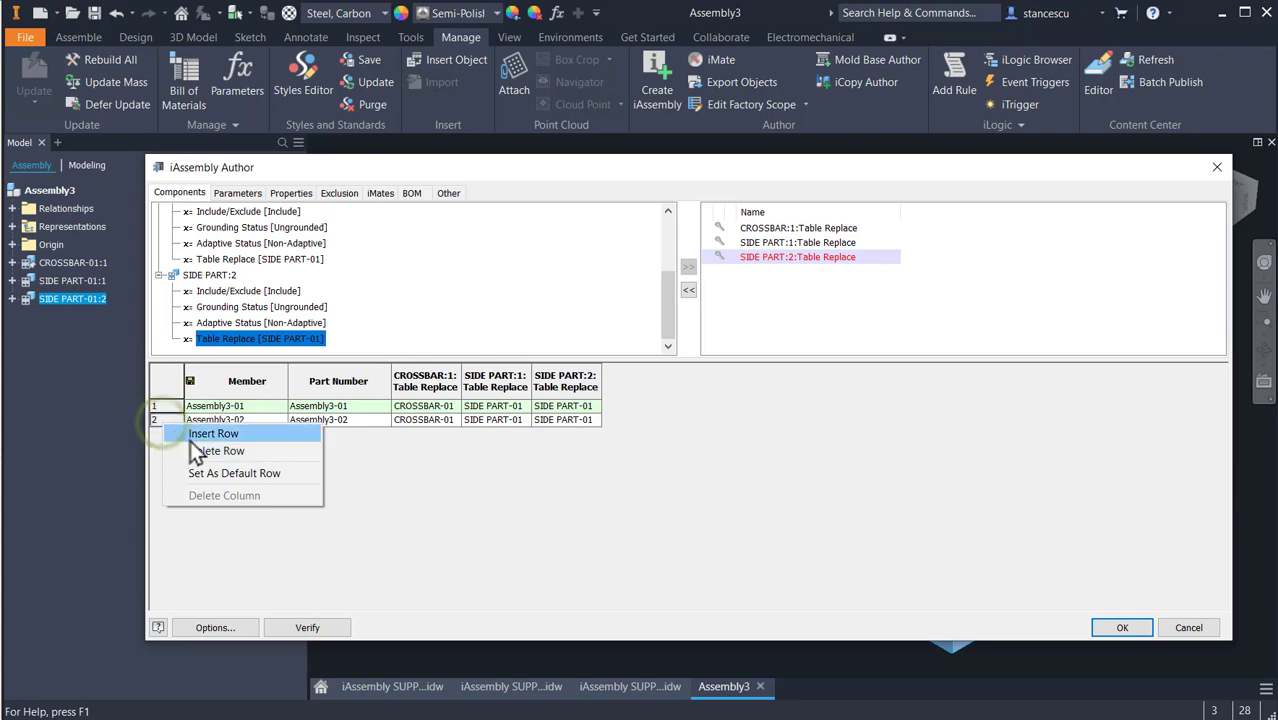
pyautogui.click(190, 440)
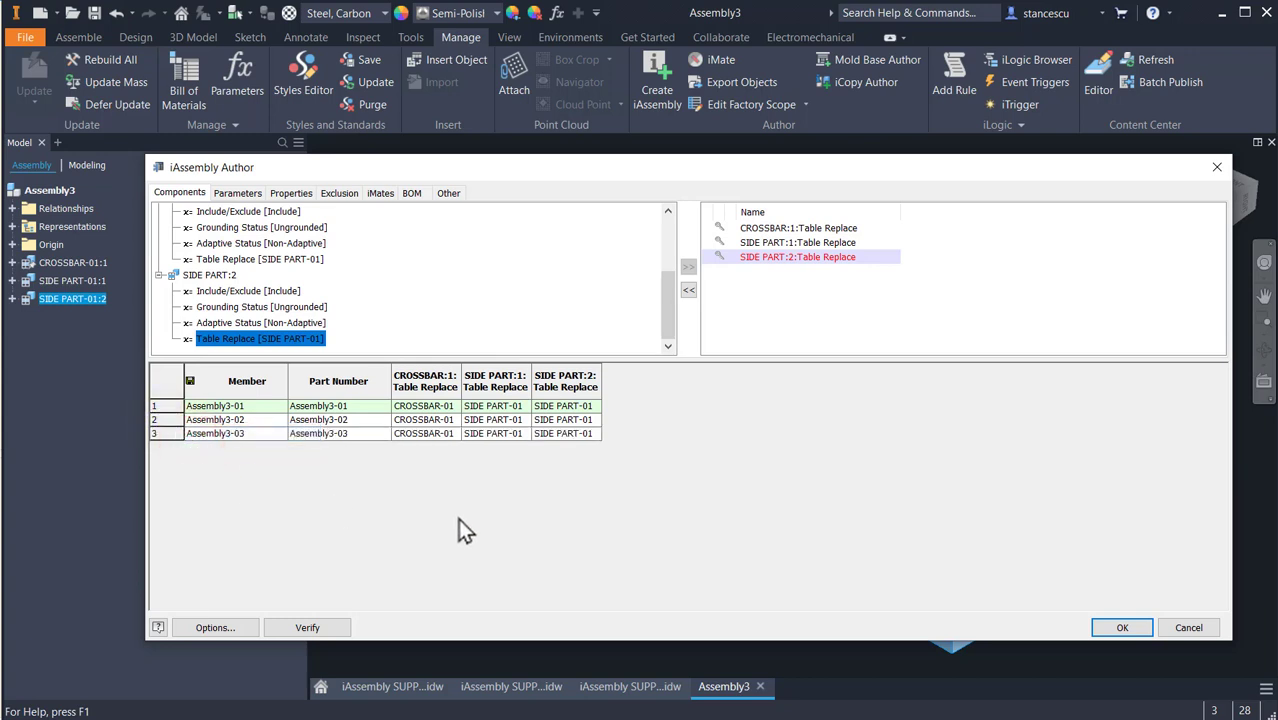
# - Set the CROSSBAR:1 Table Replace value to CROSSBAR-02 in row 2 and CROSSBAR-03 in row 3
pyautogui.click(438, 421)
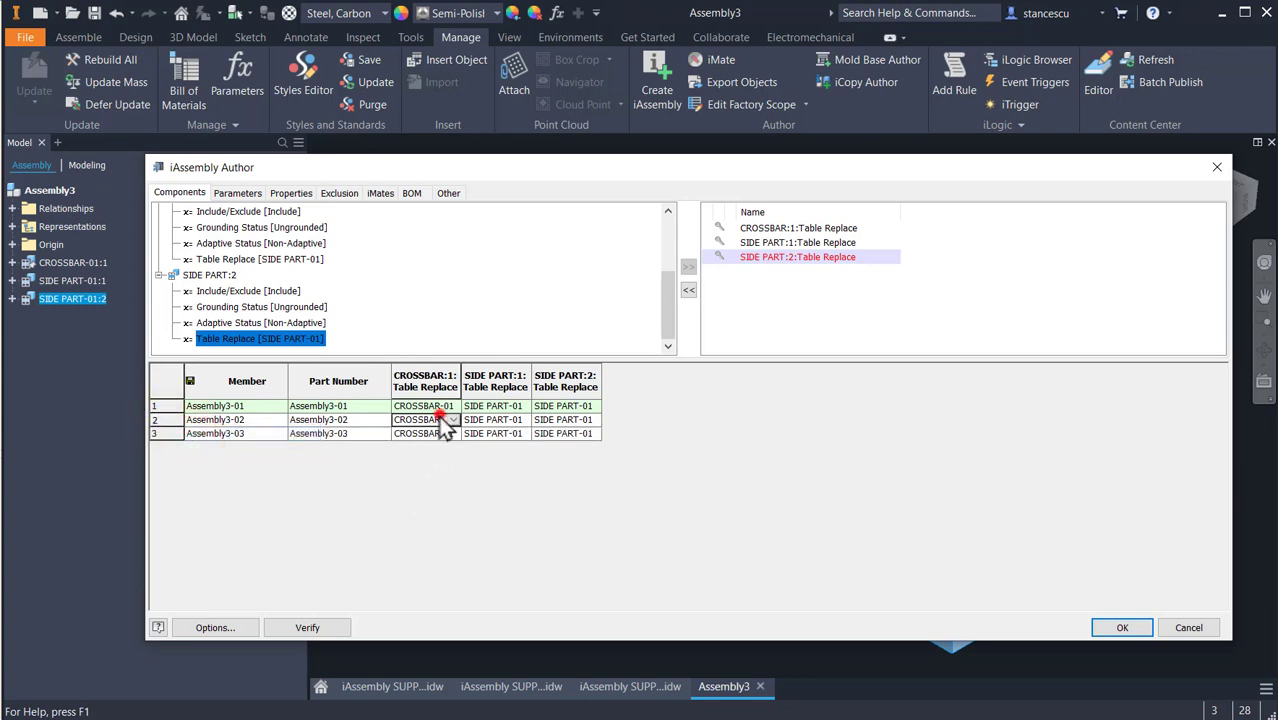
pyautogui.click(453, 421)
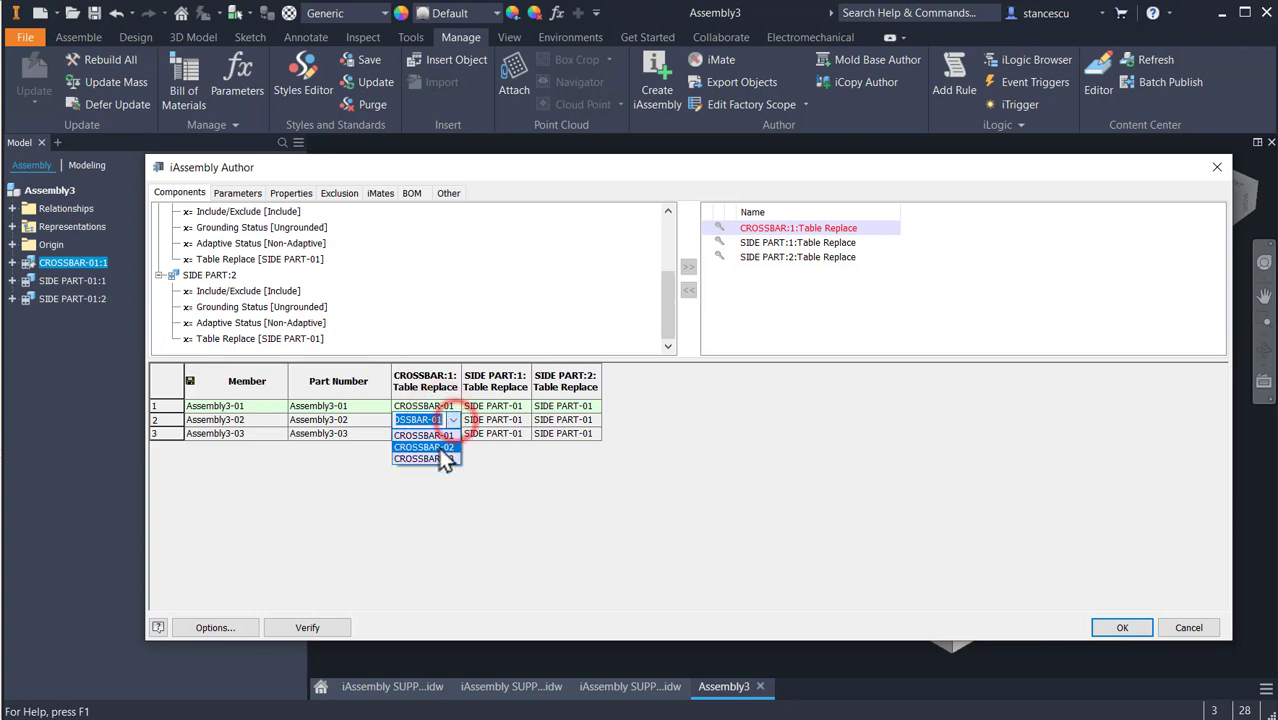
pyautogui.click(440, 447)
pyautogui.click(440, 433)
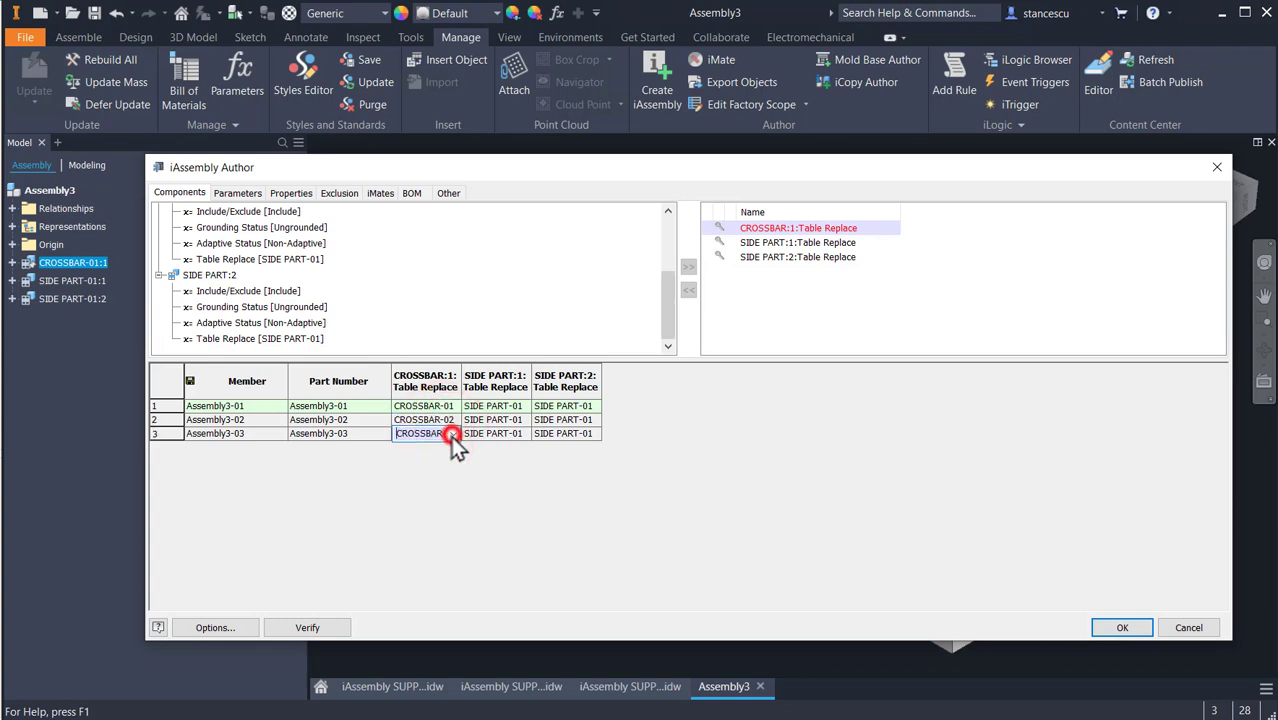
pyautogui.click(453, 433)
pyautogui.click(448, 473)
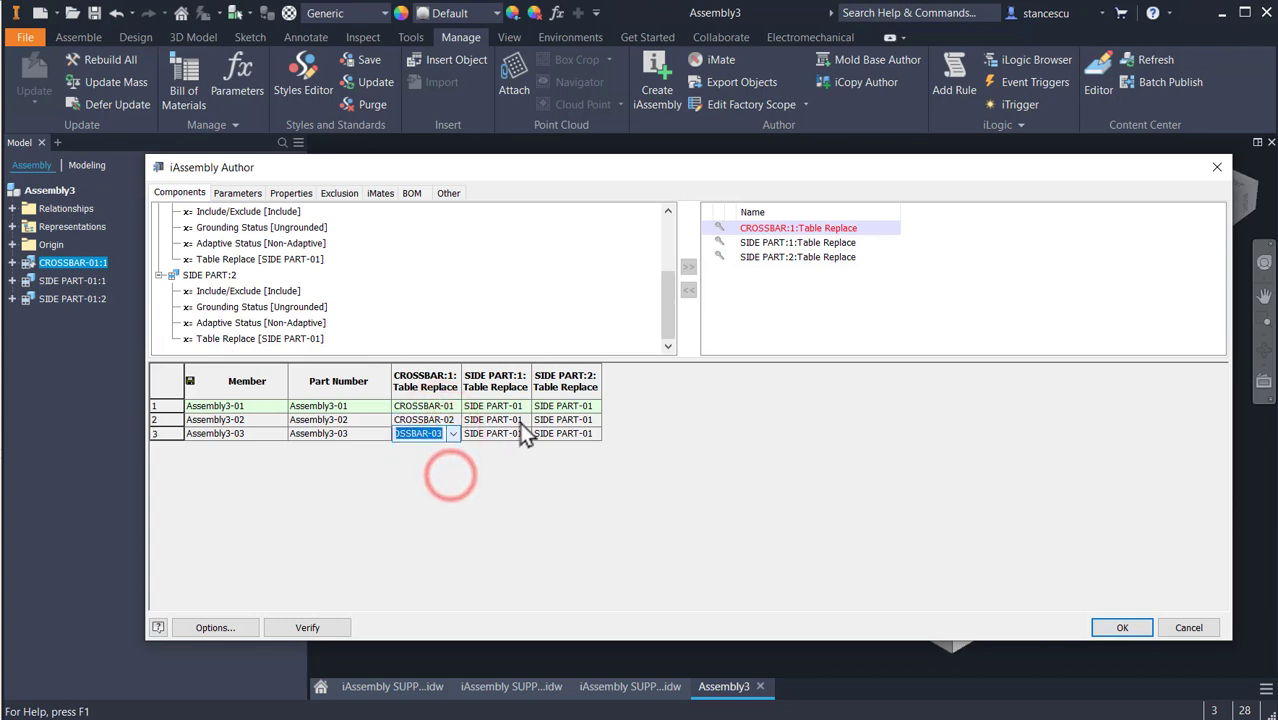
# - Set the SIDE PART:1 Table Replace value to SIDE PART-02 in row 2 and SIDE PART-03 in row 3
pyautogui.click(493, 419)
pyautogui.click(522, 419)
pyautogui.click(522, 446)
pyautogui.click(517, 434)
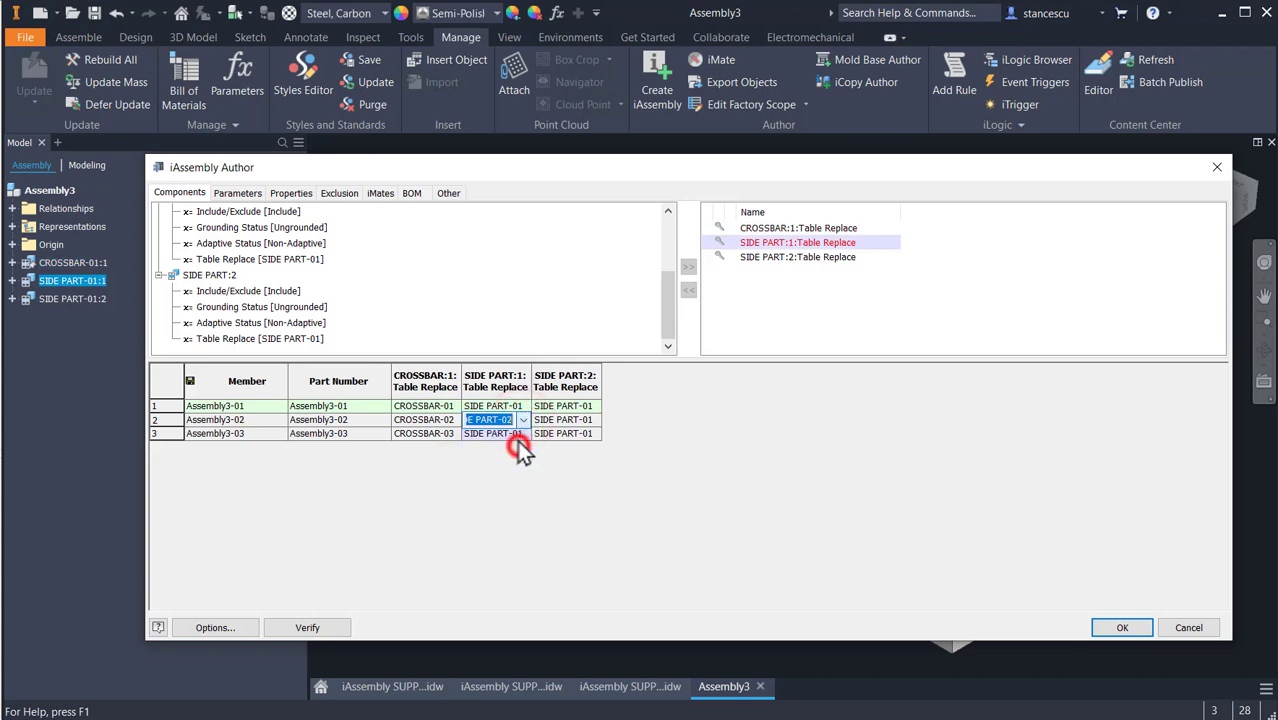
pyautogui.click(520, 433)
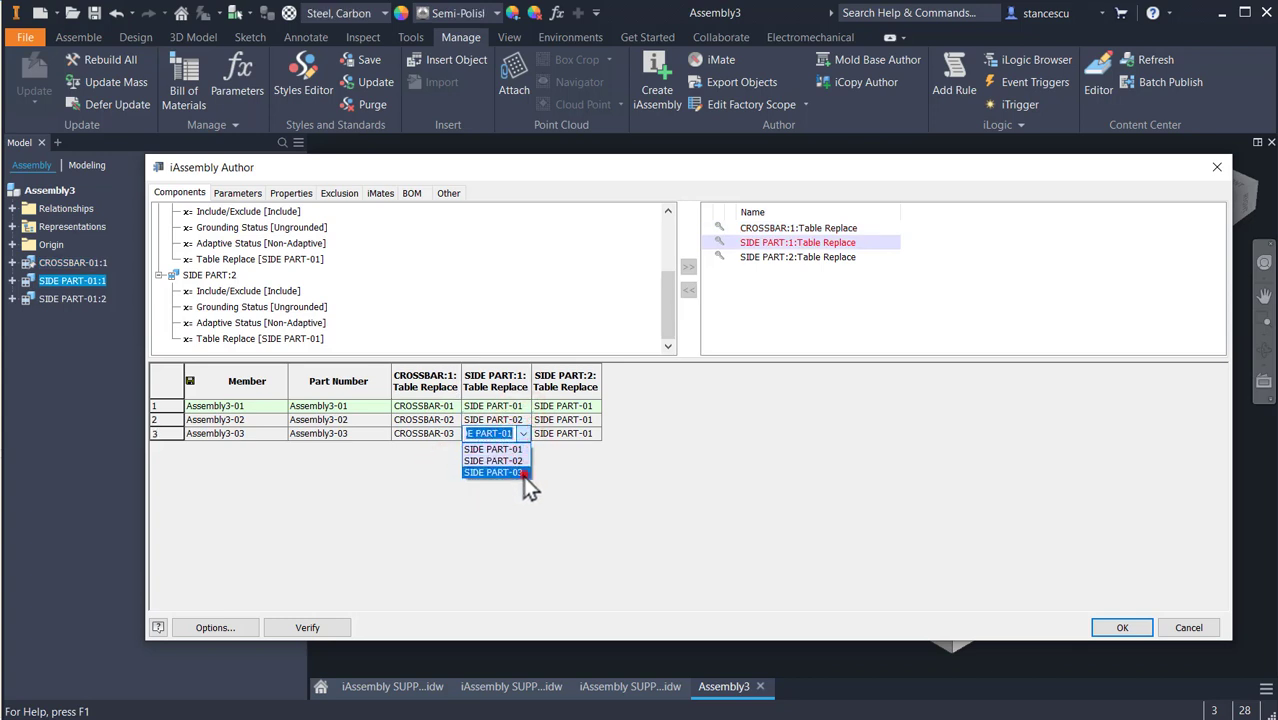
pyautogui.click(523, 471)
# - Set the SIDE PART:2 Table Replace value to SIDE PART-02 in row 2 and SIDE PART-03 in row 3
pyautogui.click(585, 420)
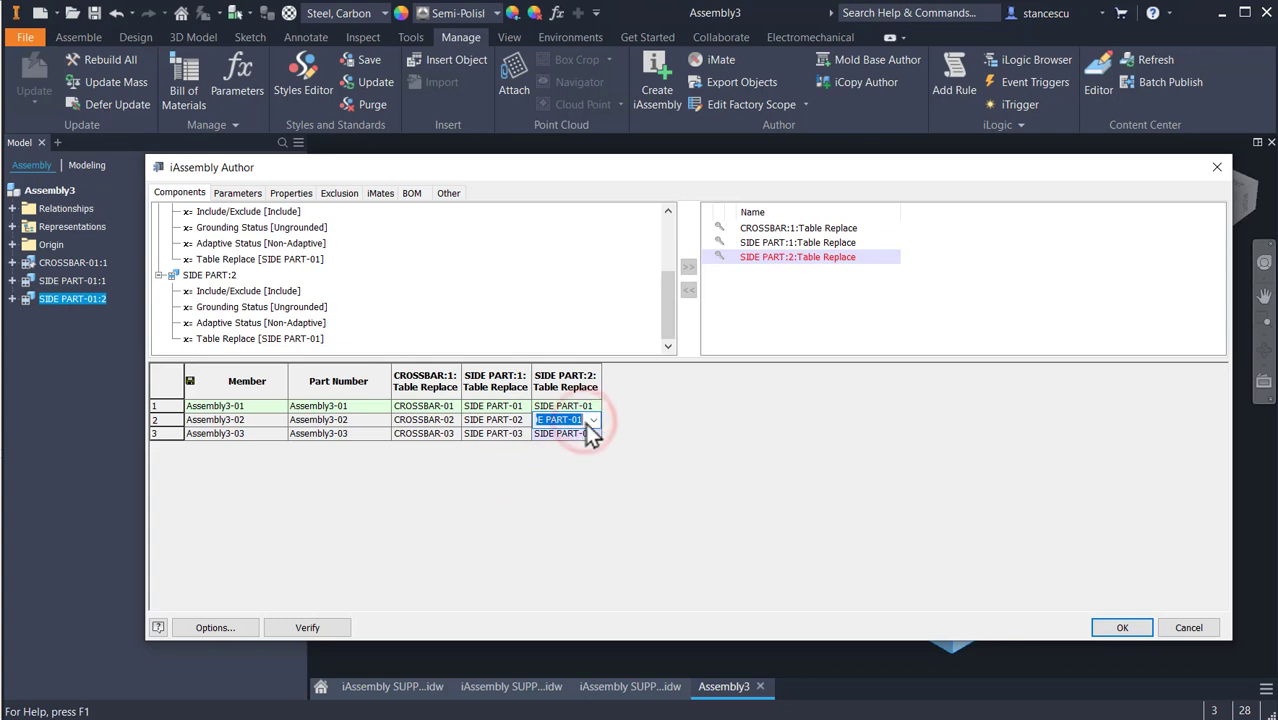
pyautogui.click(592, 420)
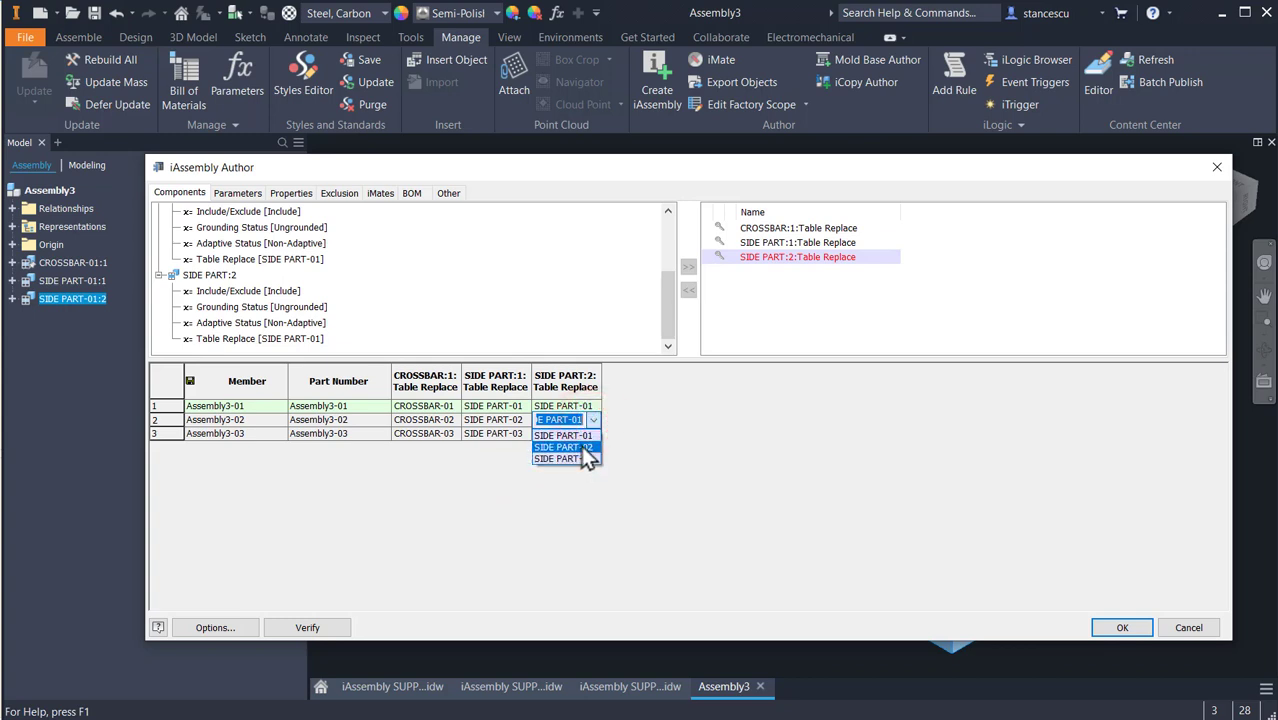
pyautogui.click(585, 447)
pyautogui.click(587, 435)
pyautogui.click(593, 433)
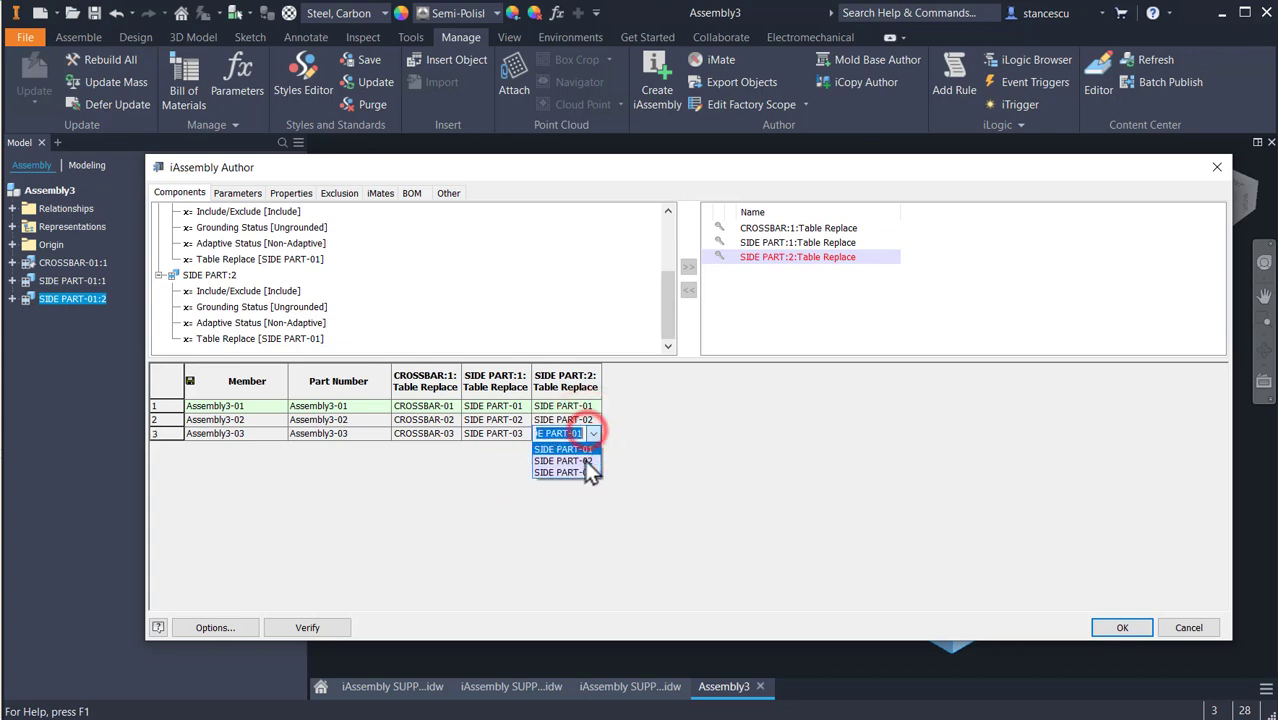
pyautogui.click(590, 476)
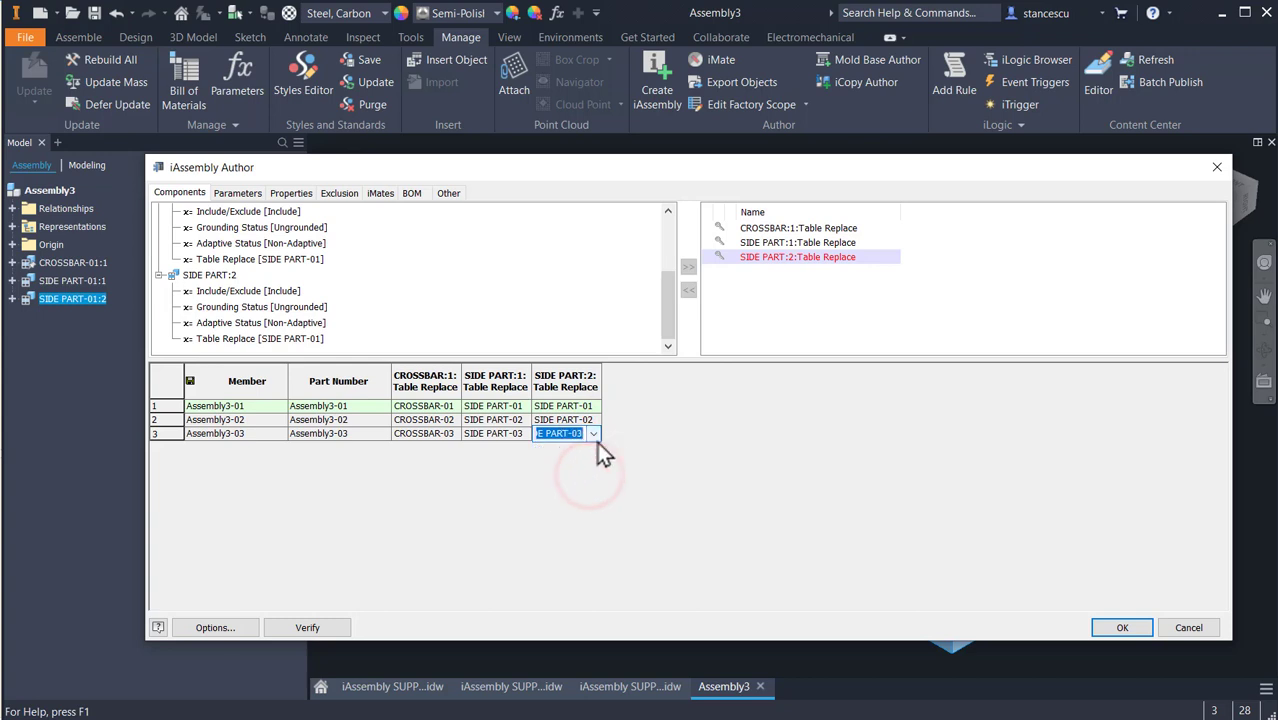
# - Accept the iAssembly table to create the factory and expand its list of members
pyautogui.click(571, 455)
pyautogui.click(1122, 628)
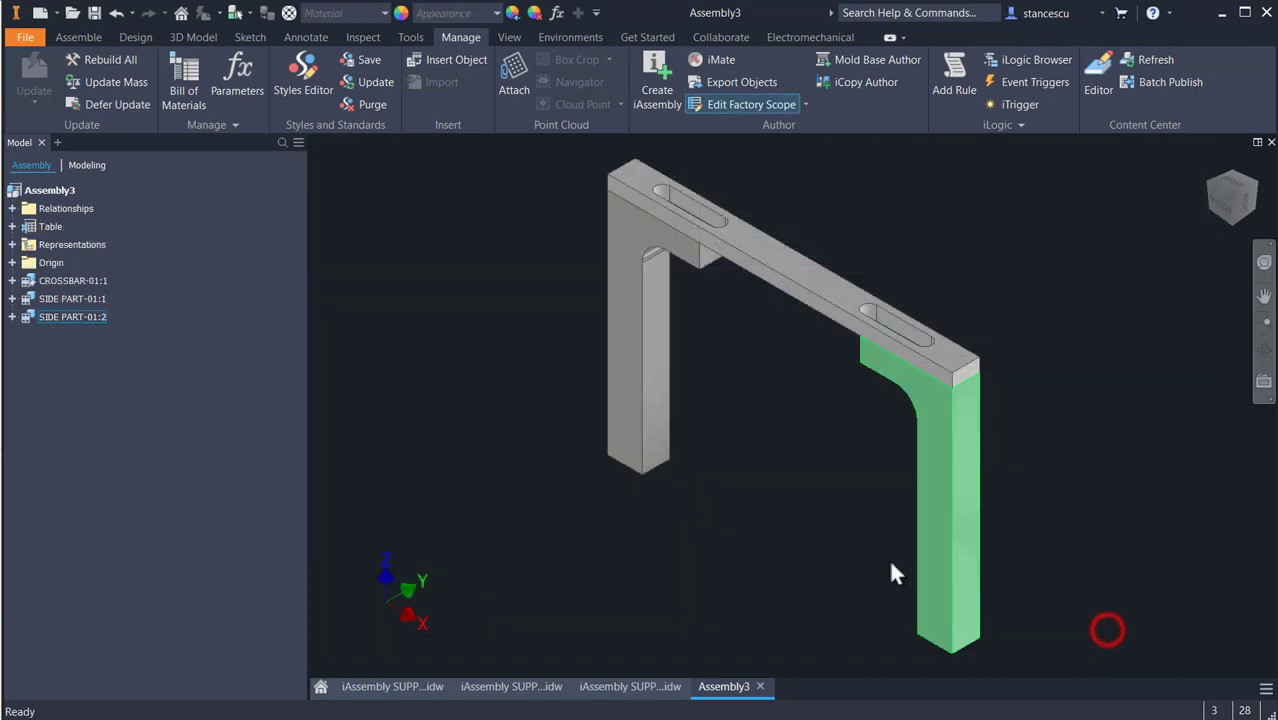
pyautogui.click(13, 227)
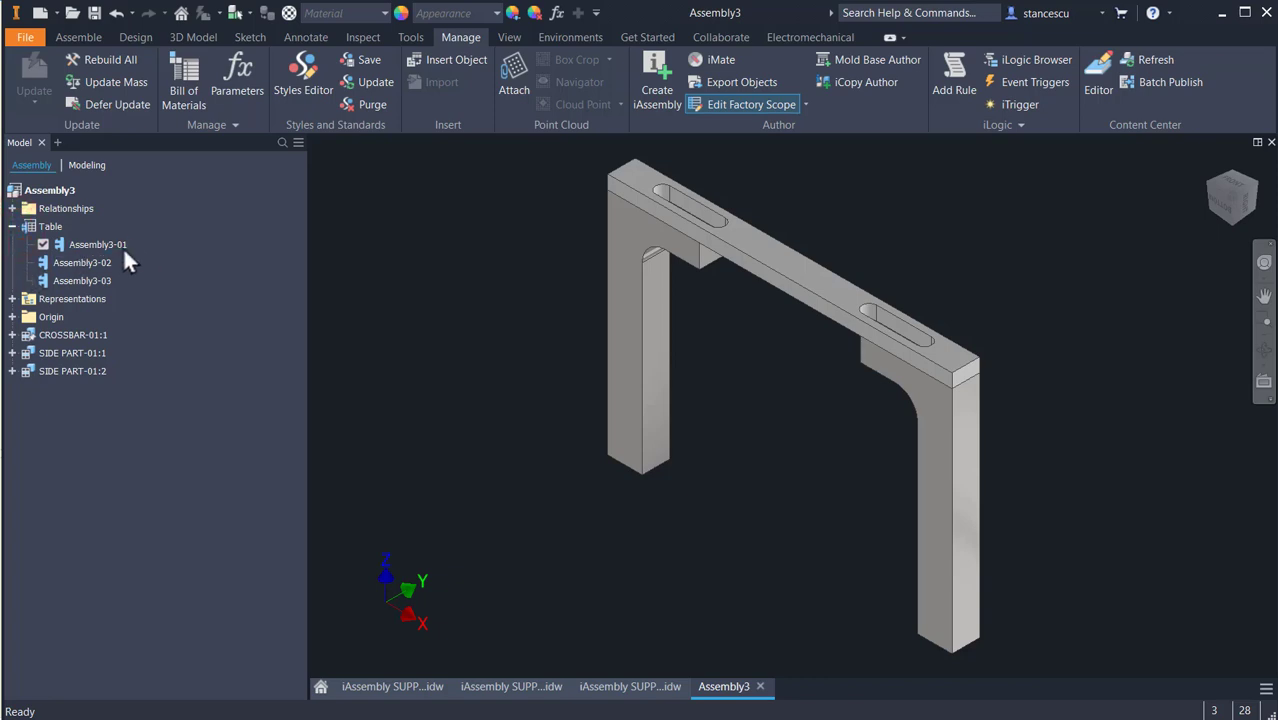
# - Activate members Assembly3-02 and Assembly3-03 in turn and inspect the third member's crossbar and side parts
pyautogui.click(44, 261)
pyautogui.doubleClick(44, 260)
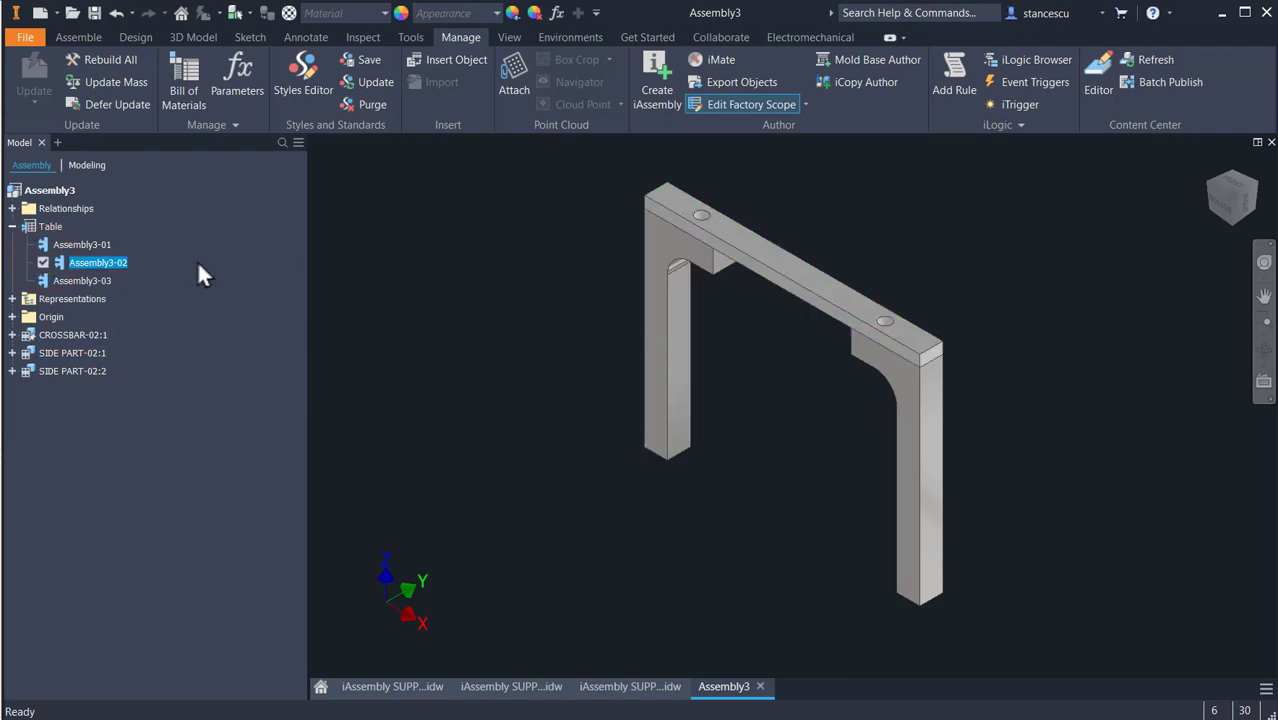
pyautogui.doubleClick(44, 279)
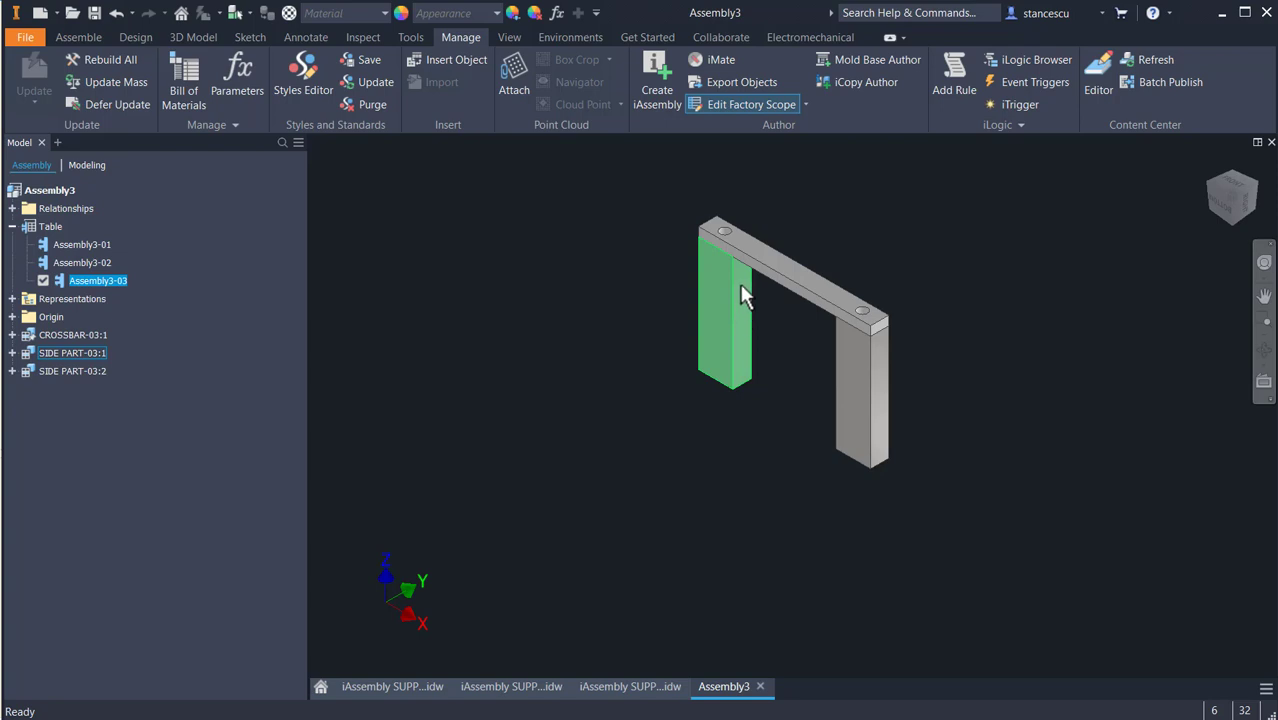
pyautogui.scroll(3, 725, 255)
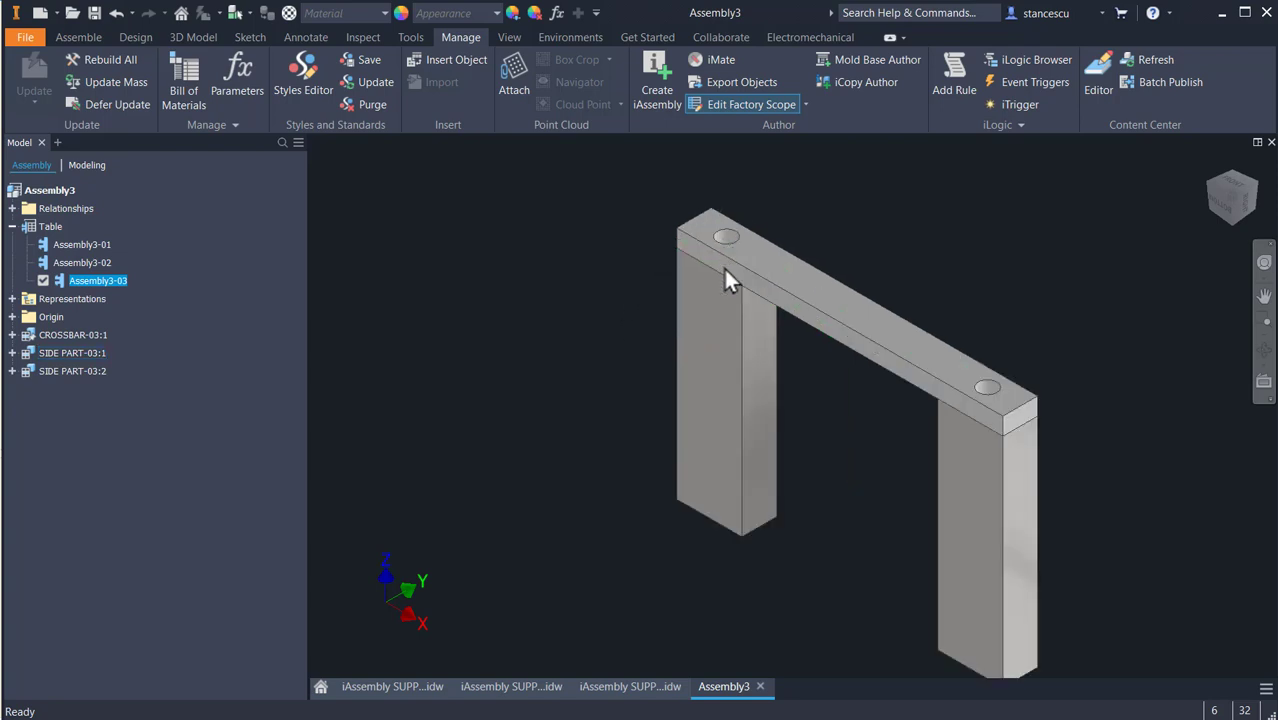
pyautogui.keyDown('shift'); pyautogui.moveTo(734, 268); pyautogui.dragTo(739, 318, button='middle'); pyautogui.keyUp('shift')
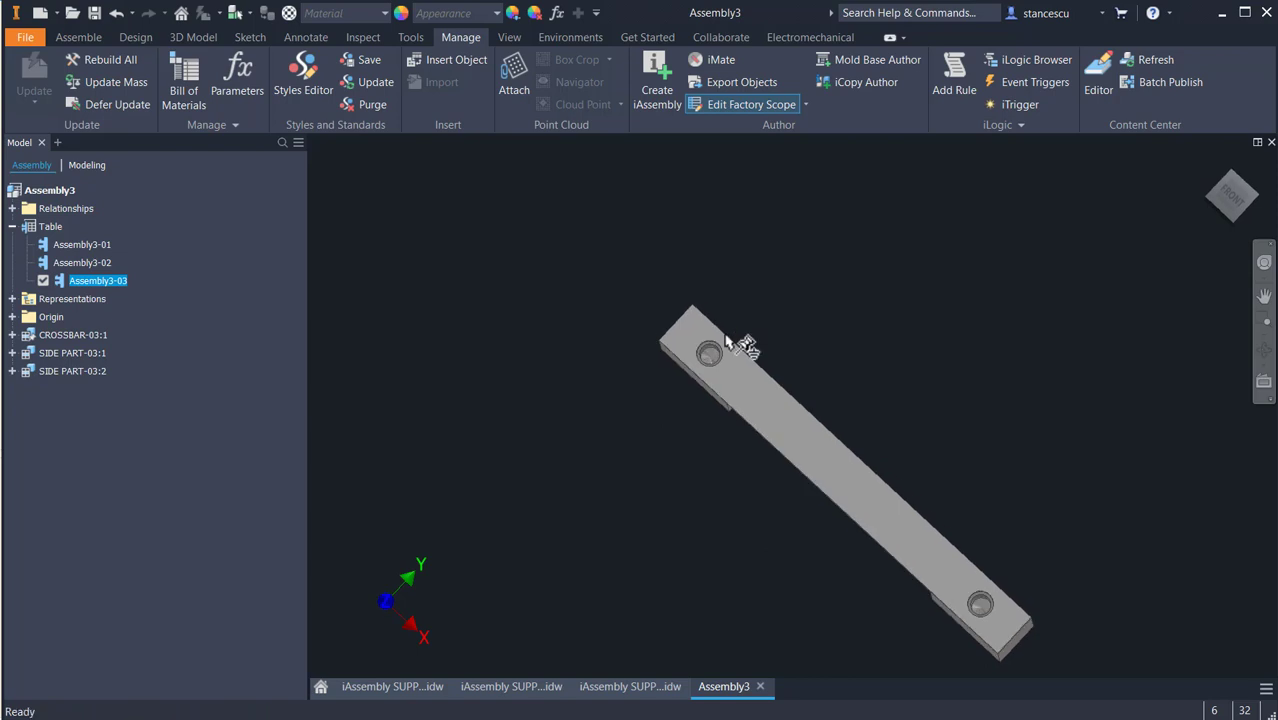
pyautogui.scroll(5, 712, 350)
pyautogui.keyDown('shift'); pyautogui.moveTo(752, 372); pyautogui.dragTo(868, 336, button='middle'); pyautogui.keyUp('shift')
pyautogui.scroll(-5, 664, 371)
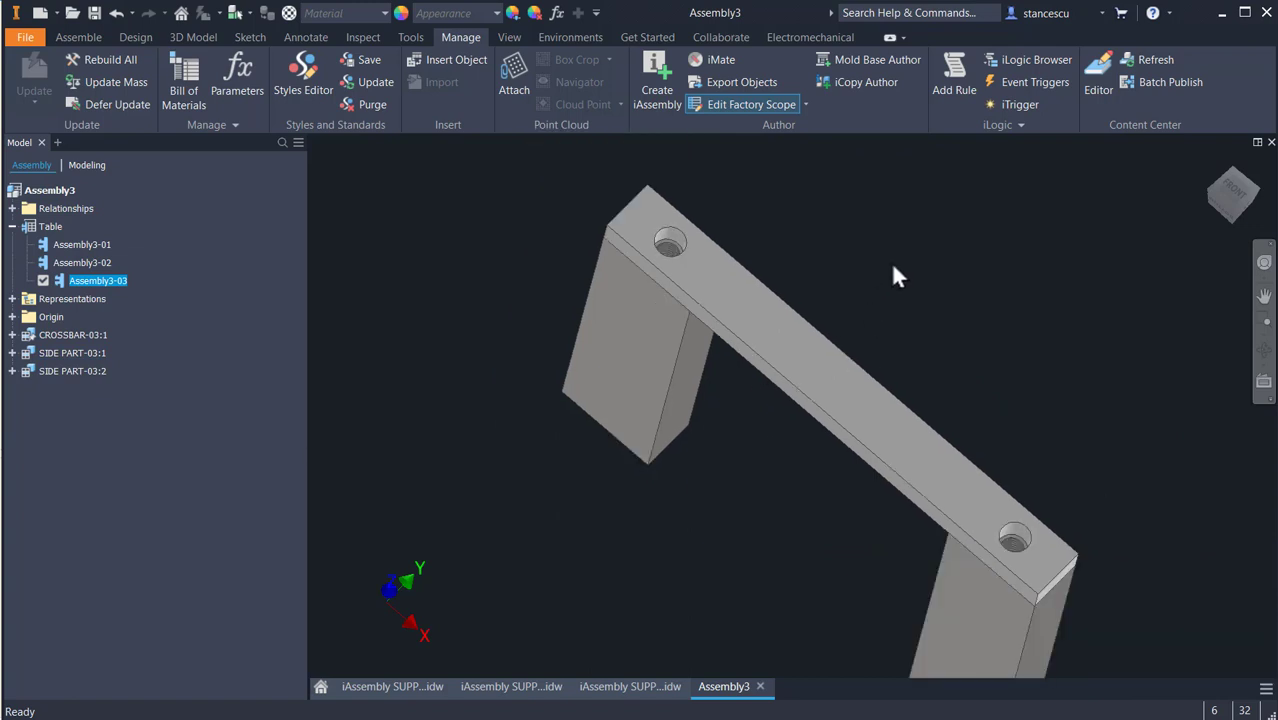
pyautogui.press('F6')
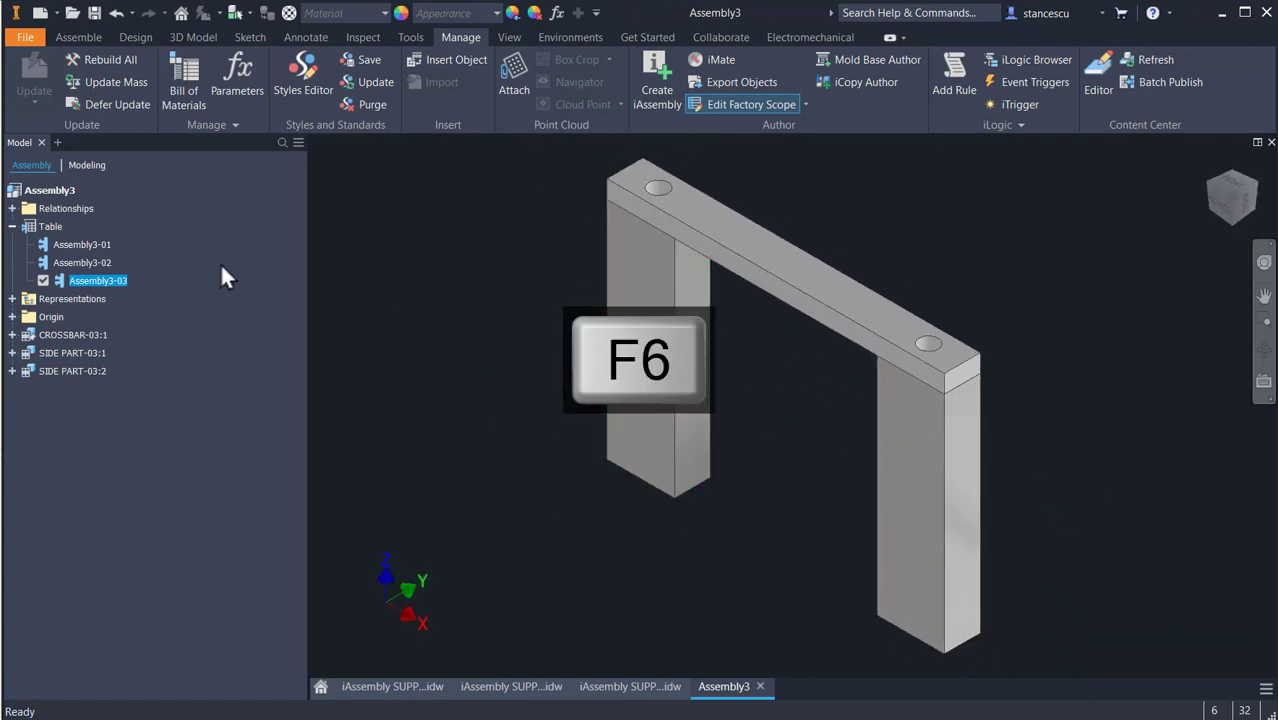
# - Make Assembly3-02 the active member and open its CROSSBAR component in its own part file
pyautogui.doubleClick(41, 262)
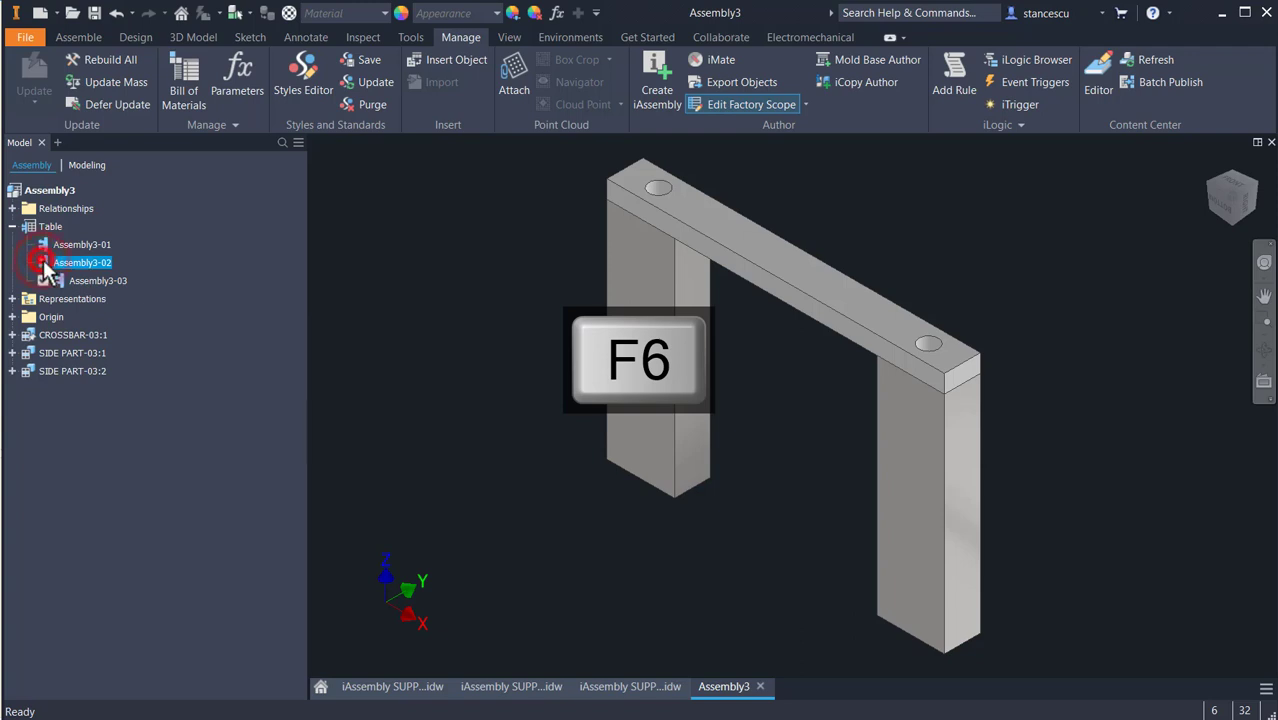
pyautogui.scroll(-3, 825, 271)
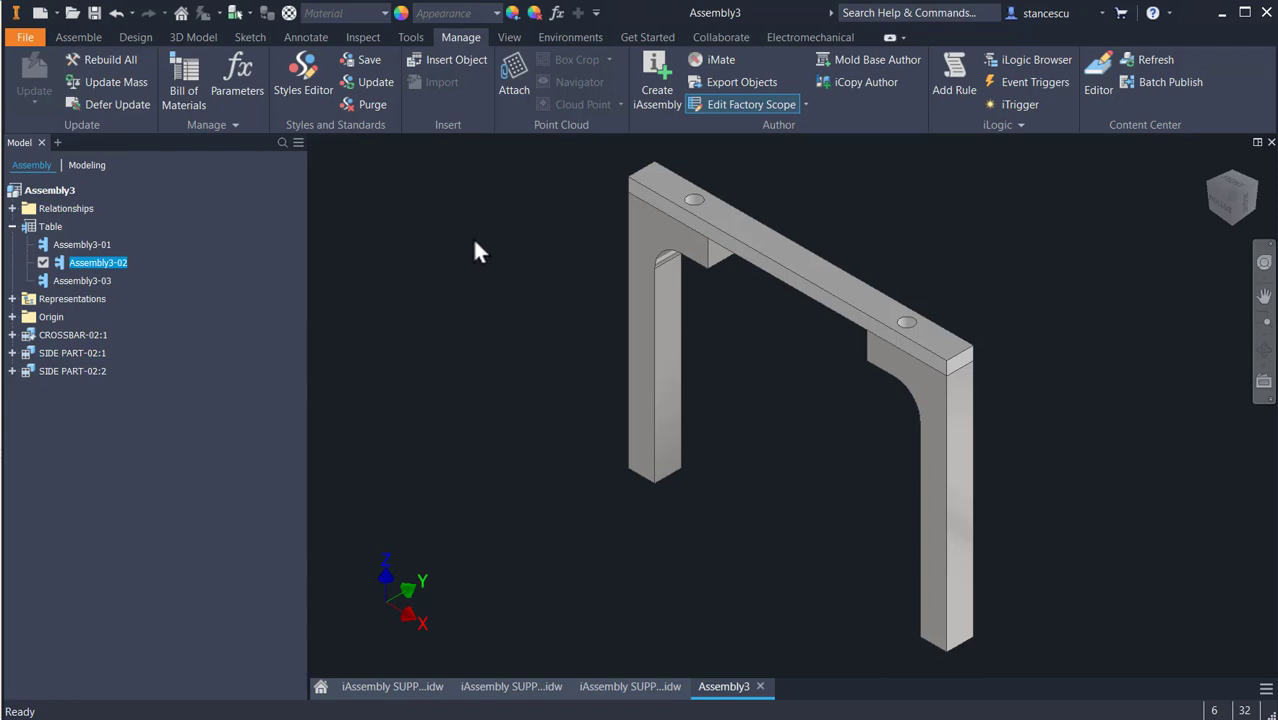
pyautogui.click(12, 335)
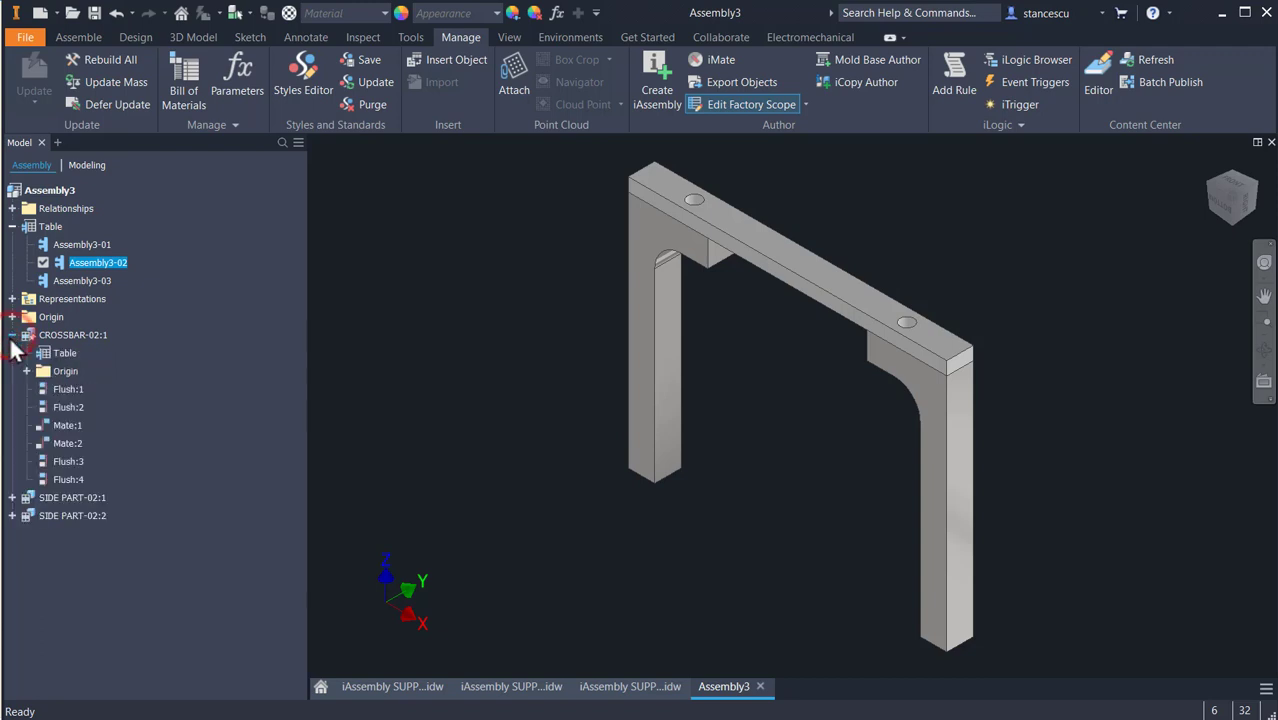
pyautogui.rightClick(53, 336)
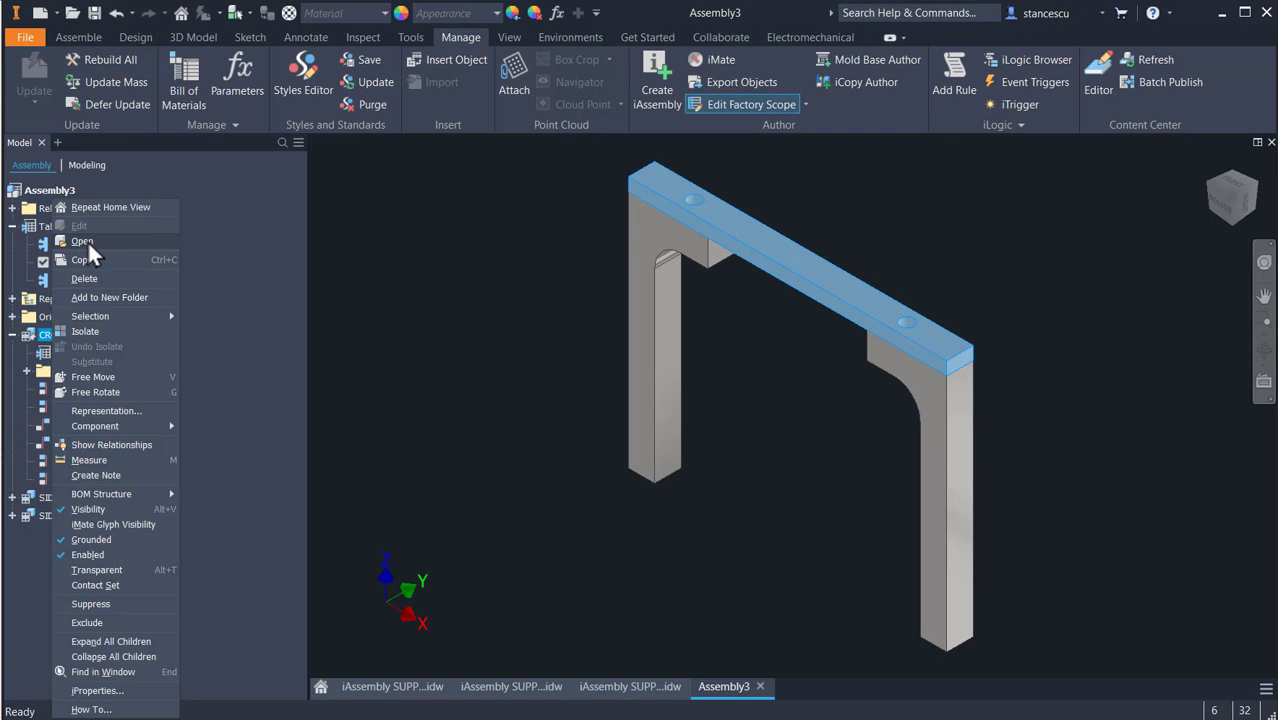
pyautogui.click(505, 247)
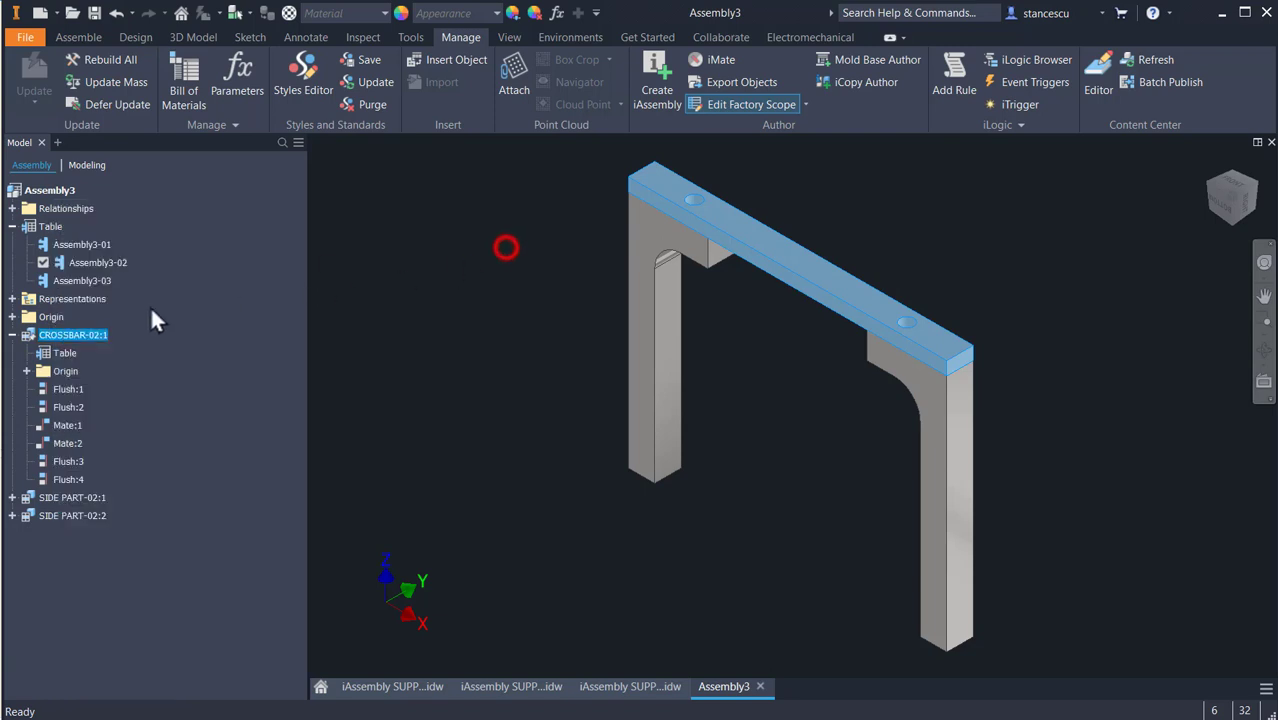
pyautogui.click(28, 338)
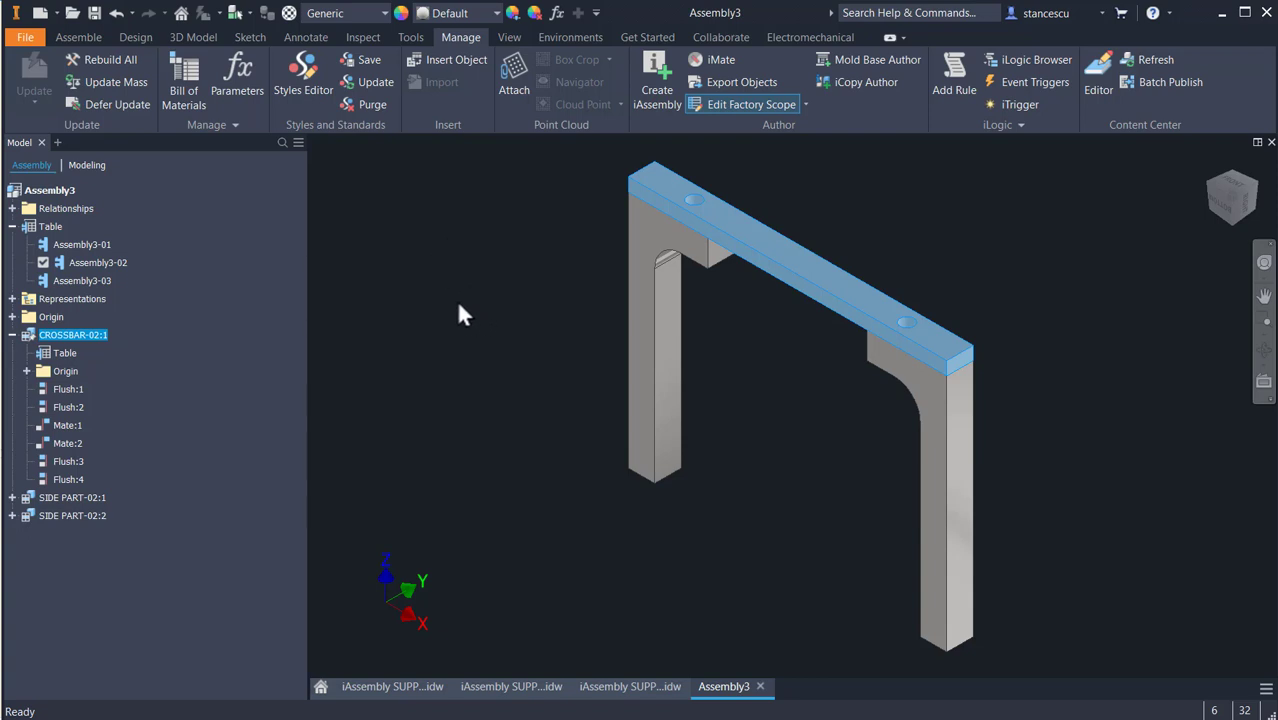
pyautogui.rightClick(38, 321)
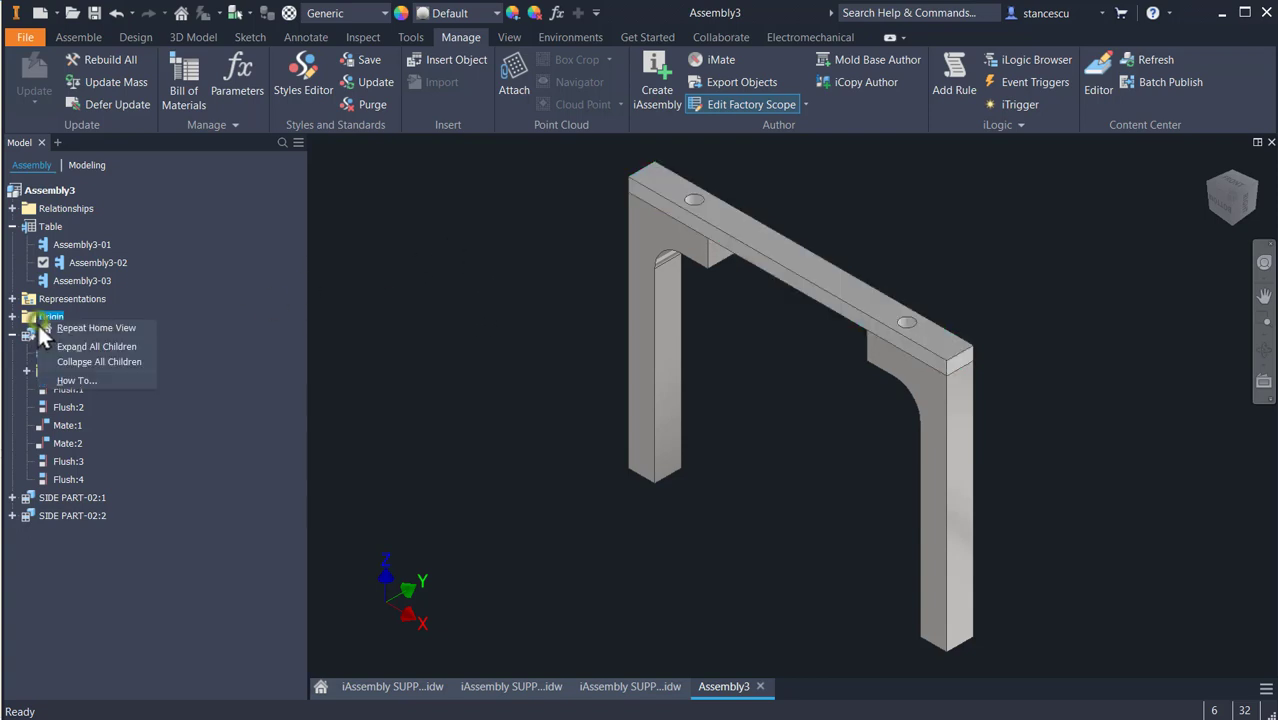
pyautogui.click(27, 336)
pyautogui.rightClick(28, 336)
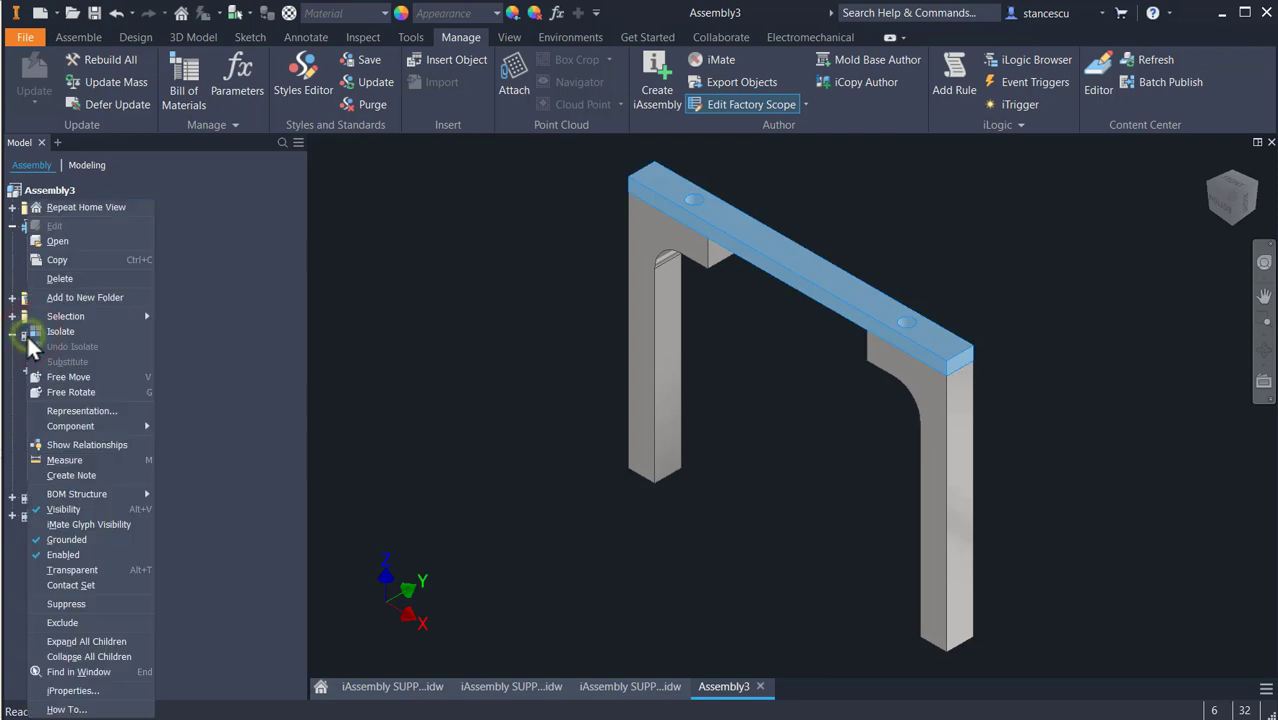
pyautogui.click(66, 240)
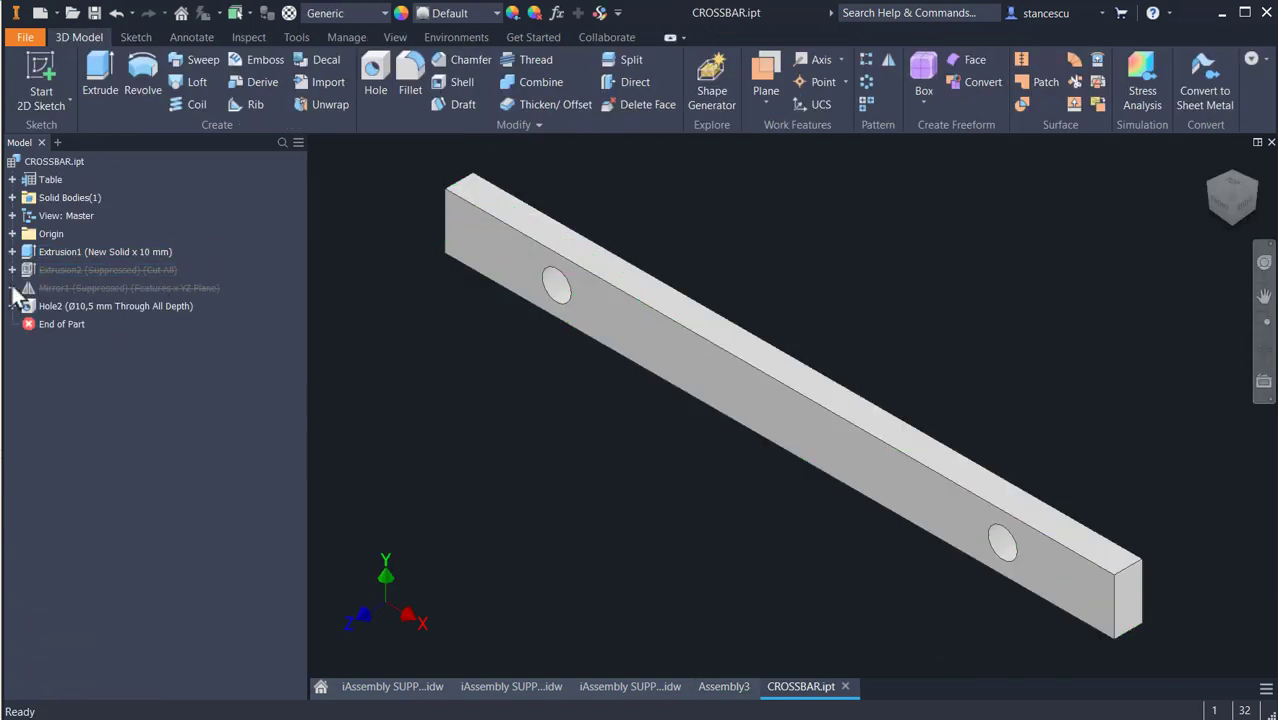
# - Edit the CROSSBAR iPart table, set A_s to 200 mm for member CROSSBAR-02, and accept the table
pyautogui.click(12, 180)
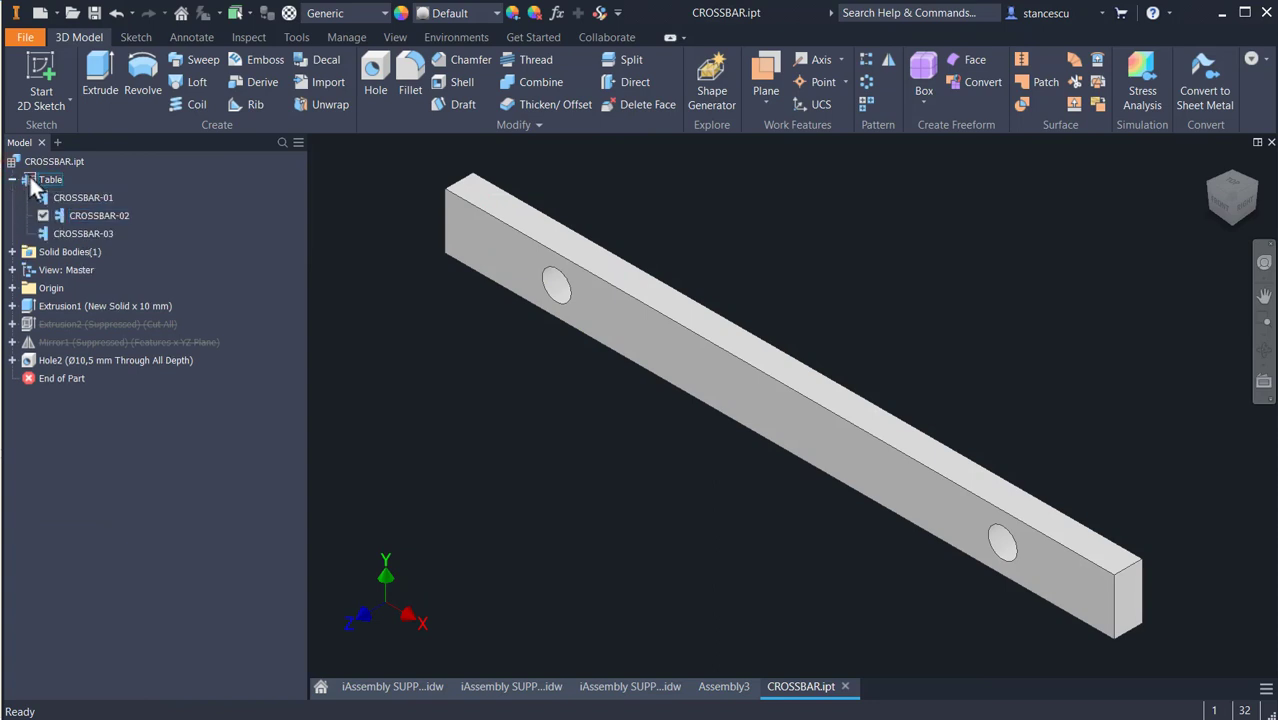
pyautogui.doubleClick(33, 182)
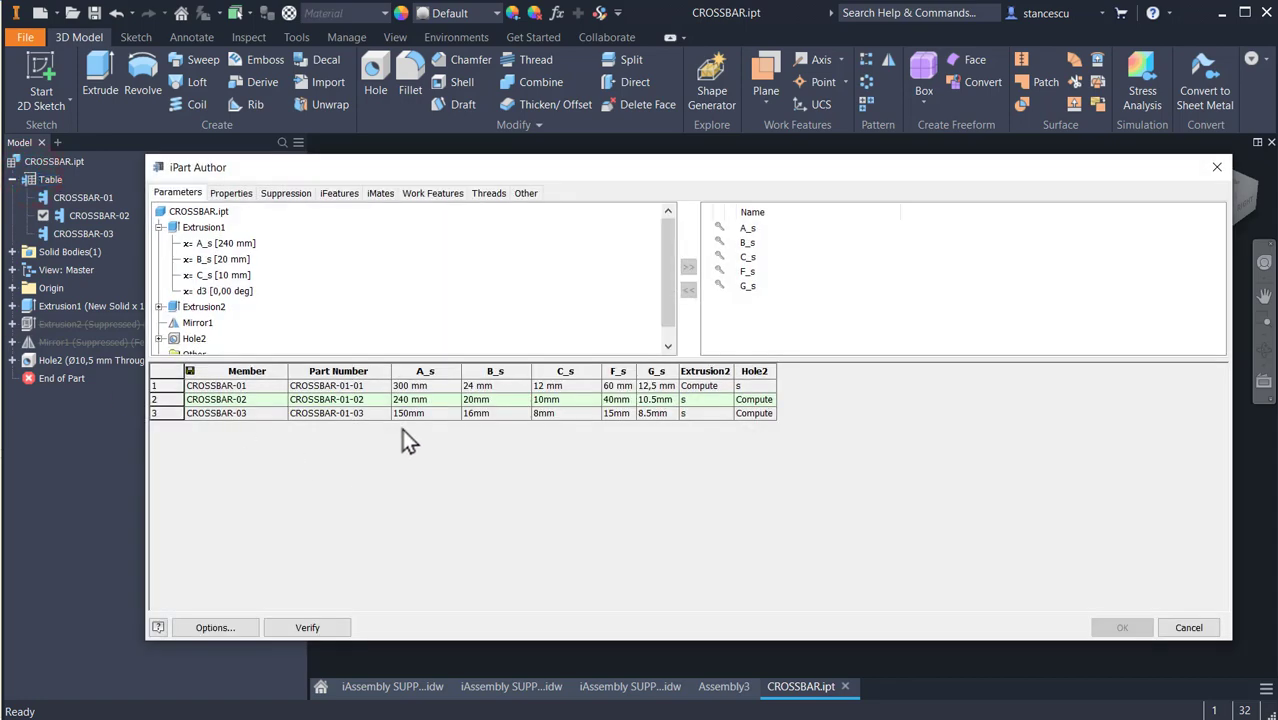
pyautogui.click(412, 400)
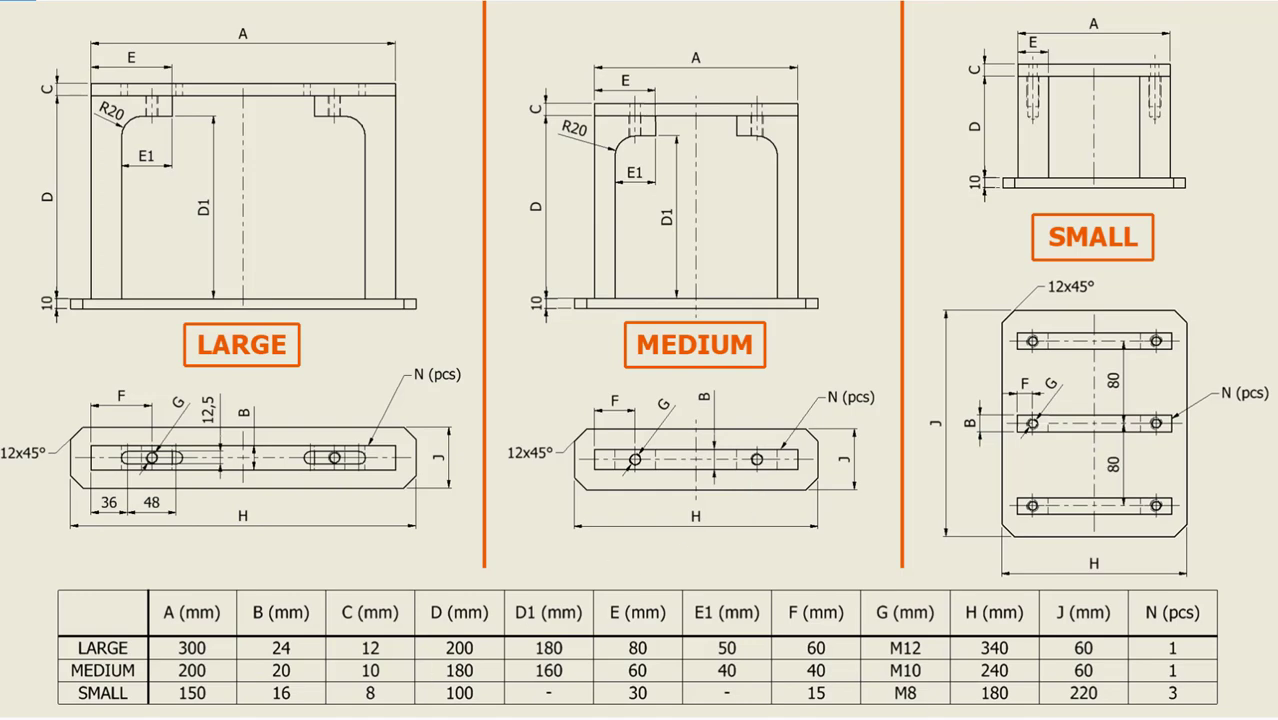
pyautogui.hotkey('alt', 'Tab')
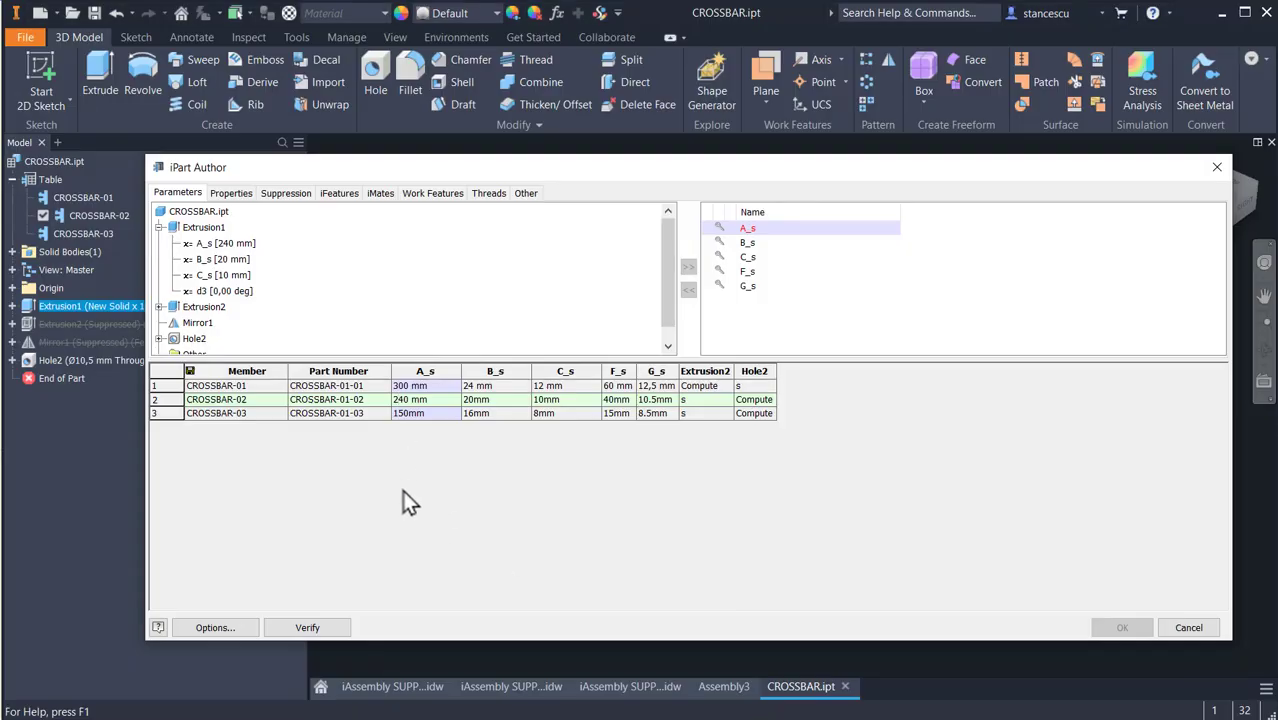
pyautogui.press('Delete')
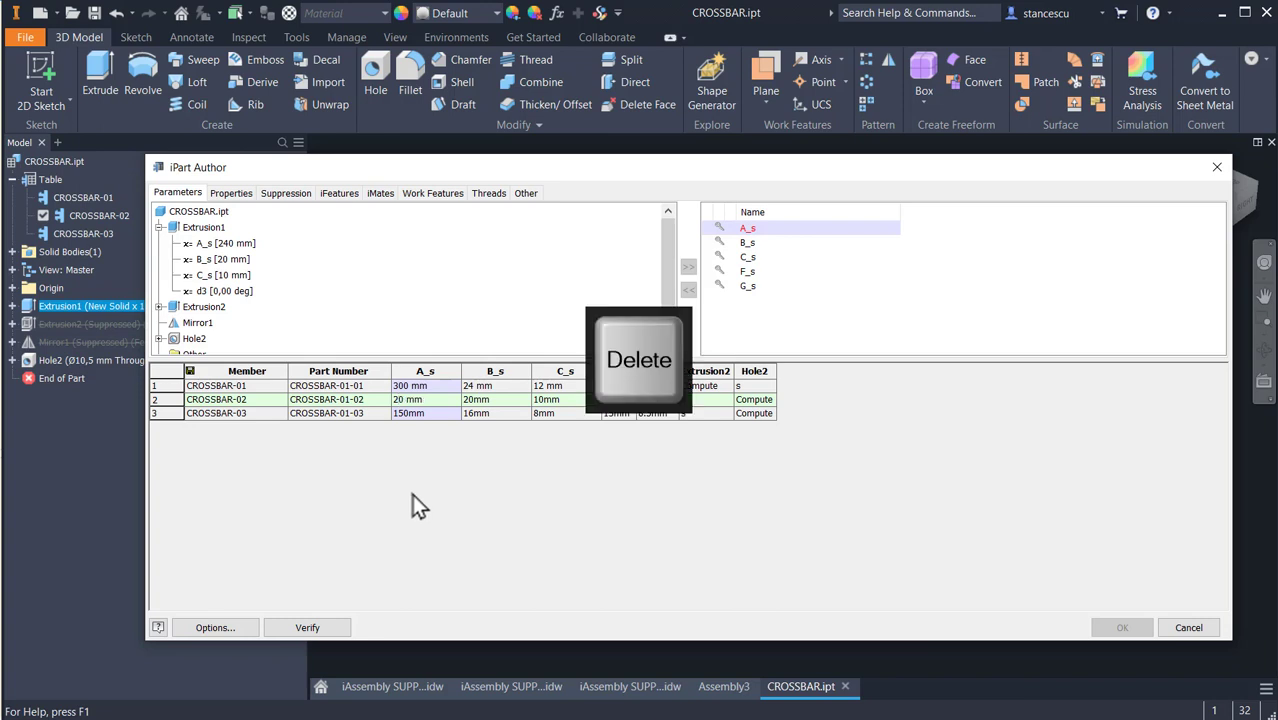
pyautogui.write('0')
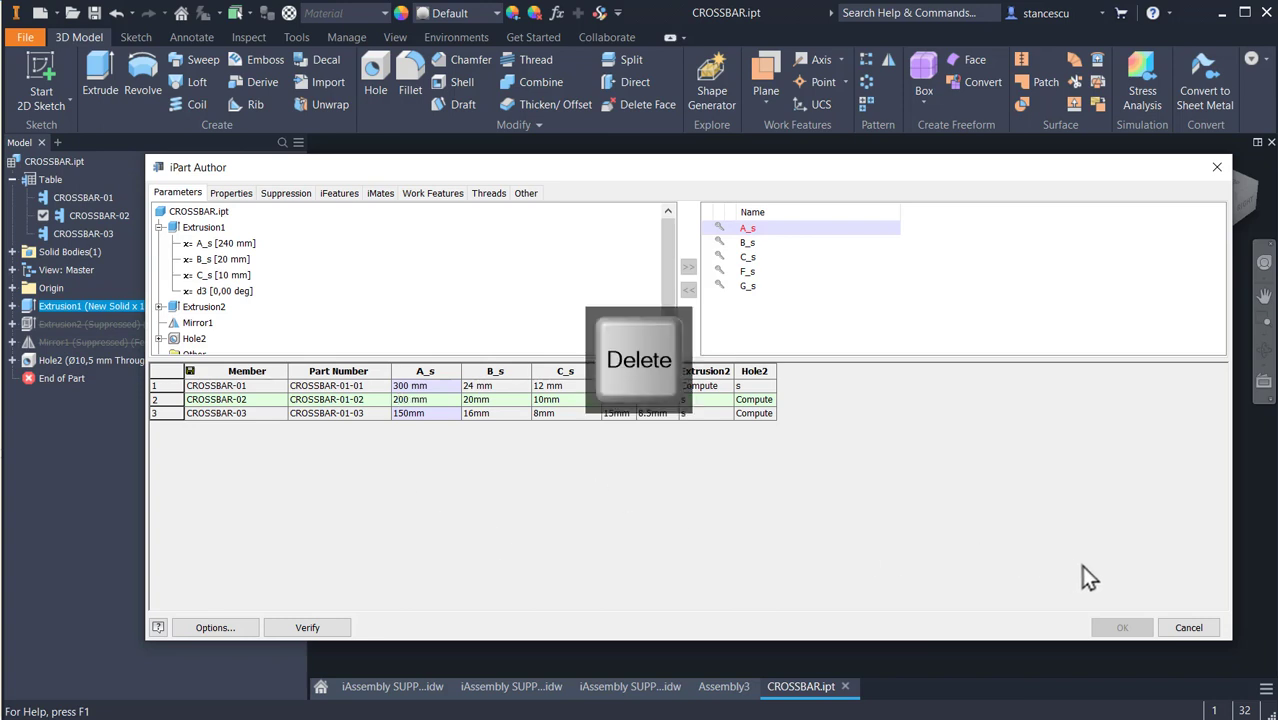
pyautogui.press('Tab')
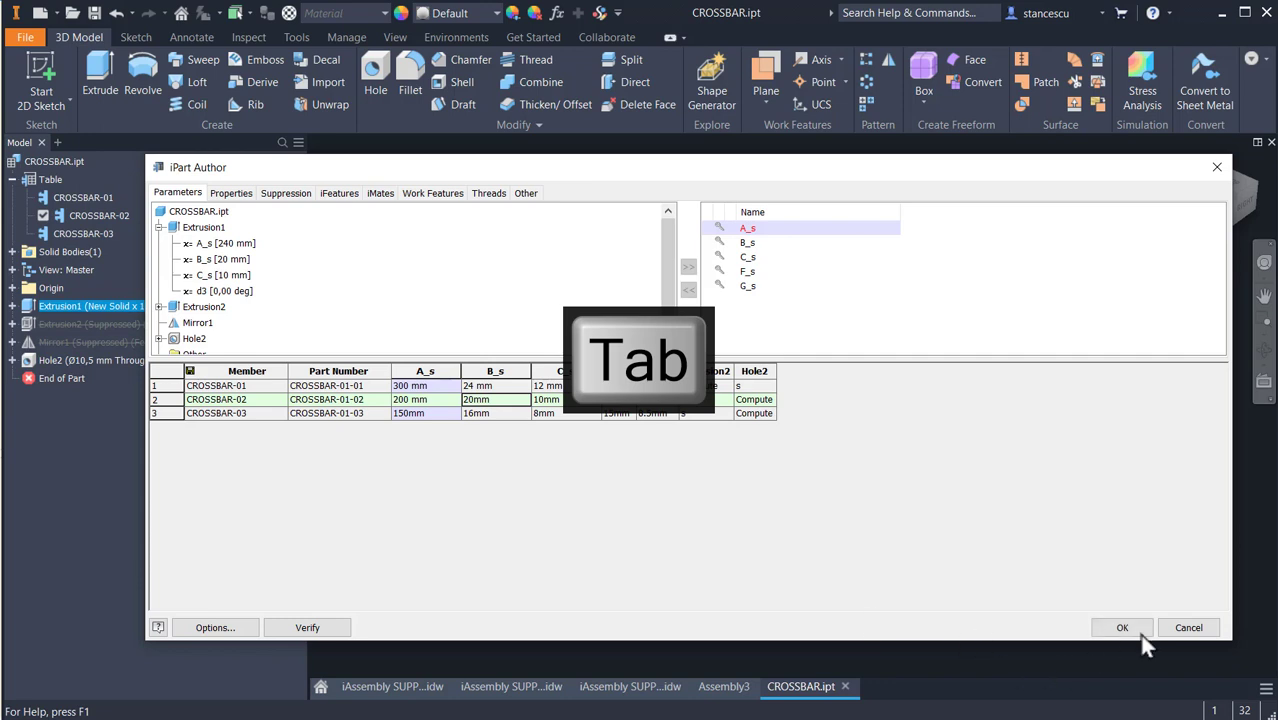
pyautogui.click(1124, 628)
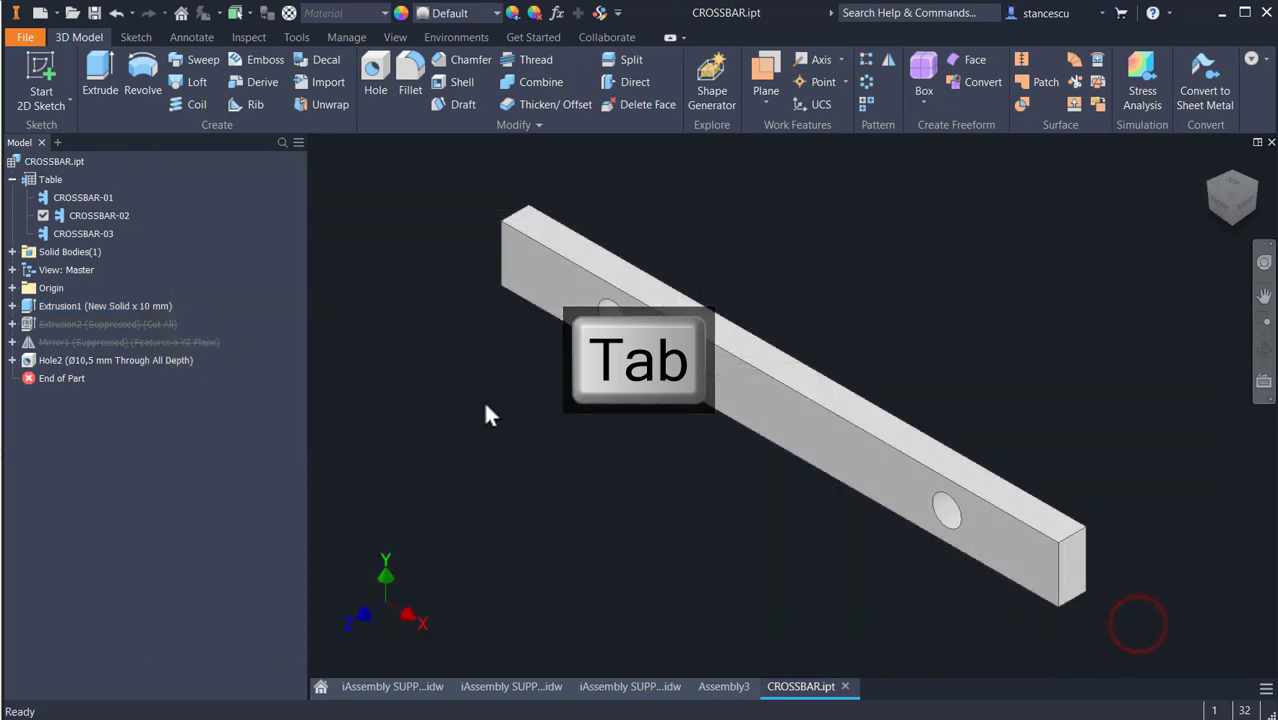
pyautogui.click(446, 360)
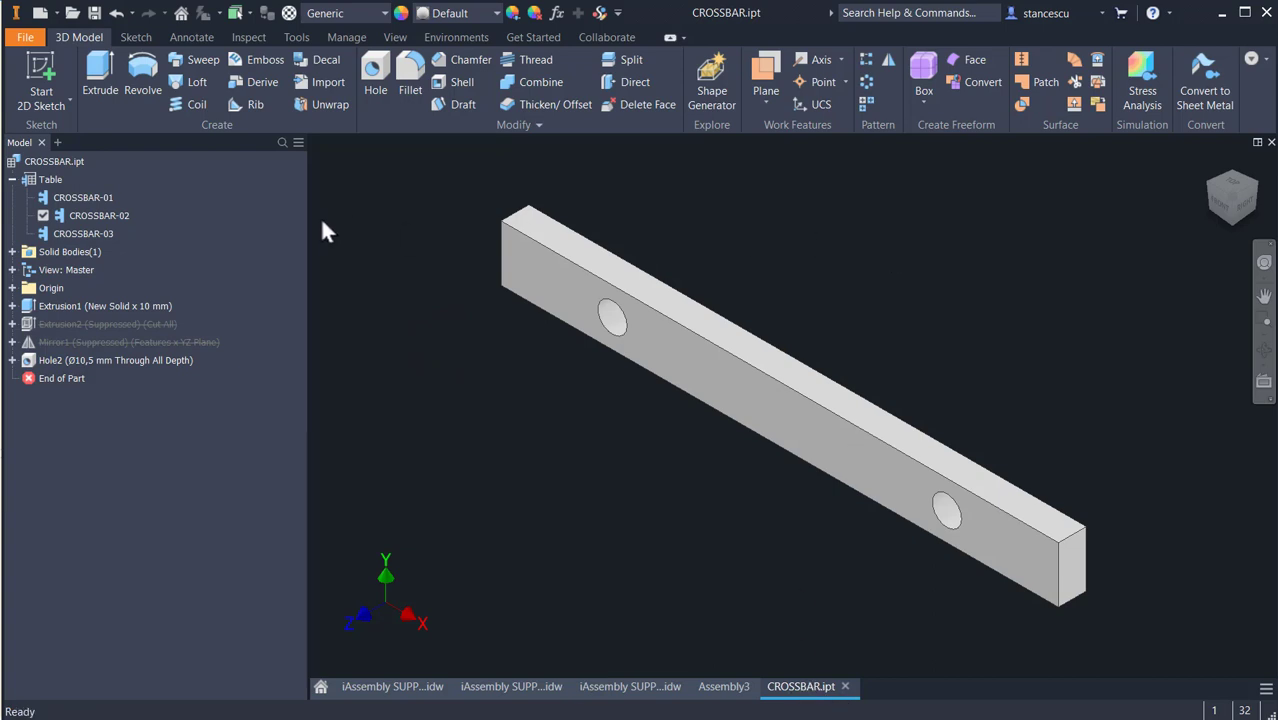
# - Save CROSSBAR.ipt and close it to return to Assembly3
pyautogui.click(72, 13)
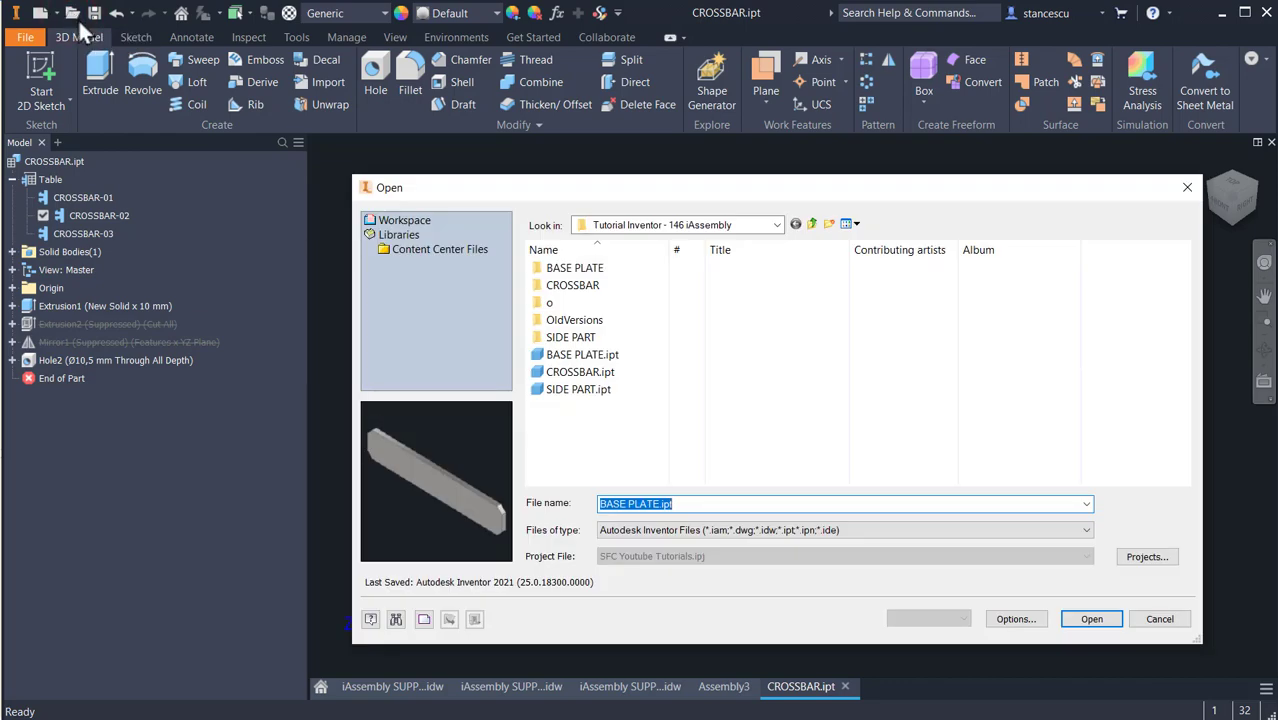
pyautogui.click(1186, 188)
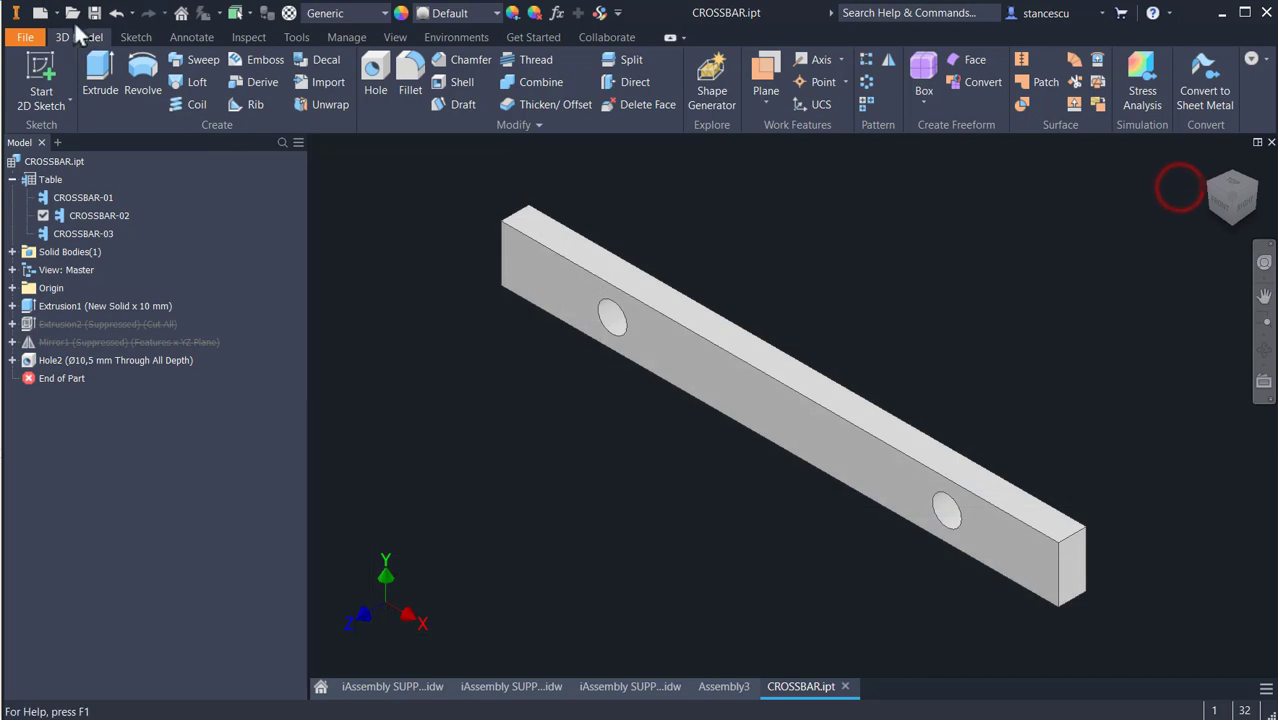
pyautogui.click(94, 13)
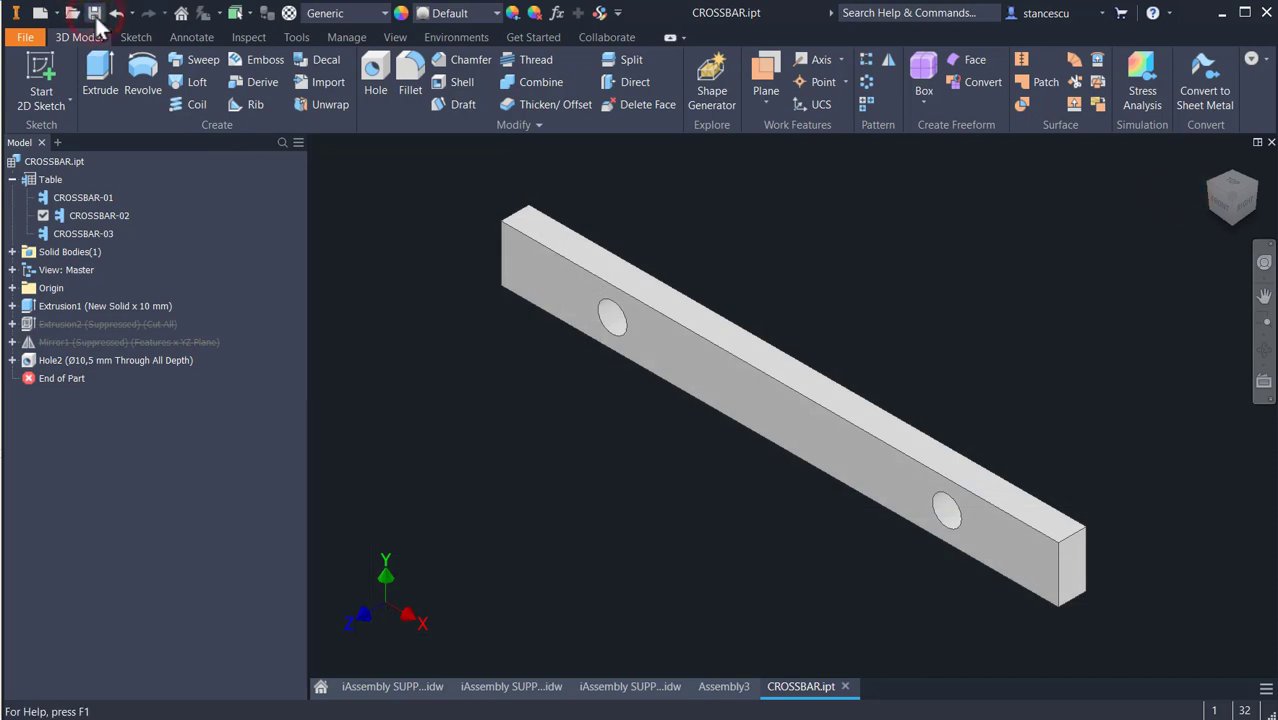
pyautogui.click(1271, 143)
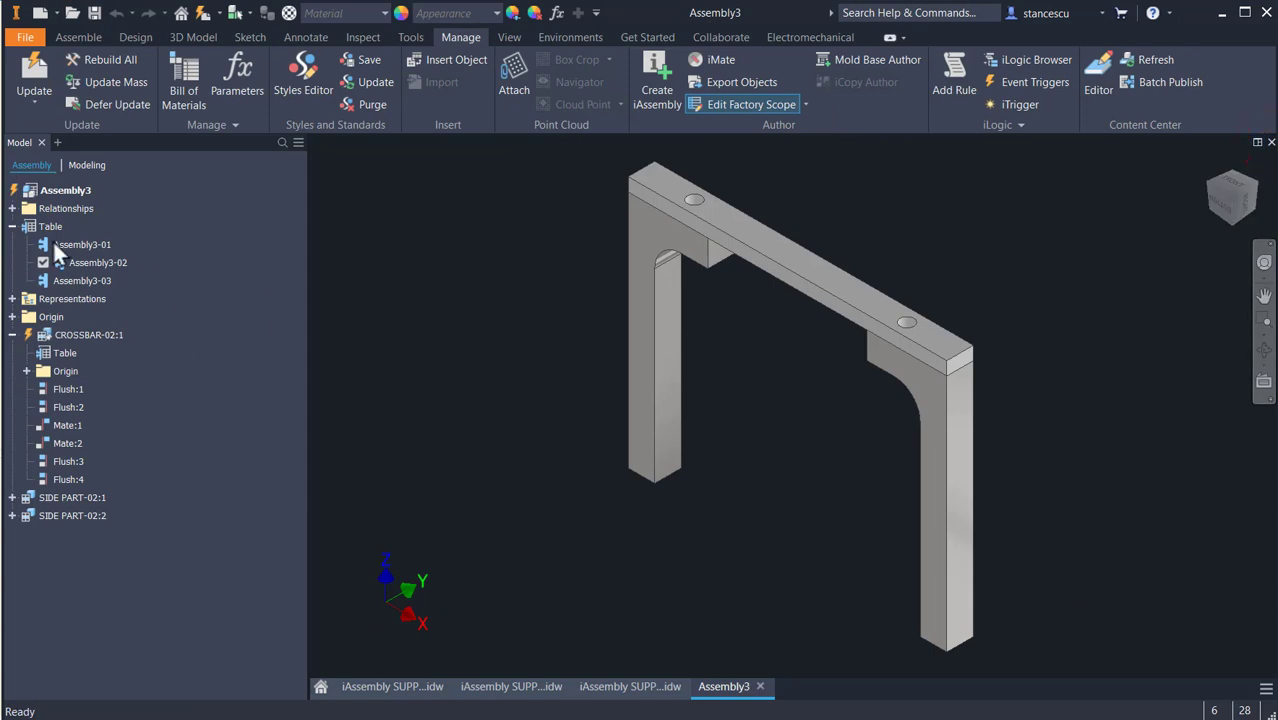
# - Make Assembly3-01 the active member and restore the home view
pyautogui.click(40, 245)
pyautogui.doubleClick(41, 244)
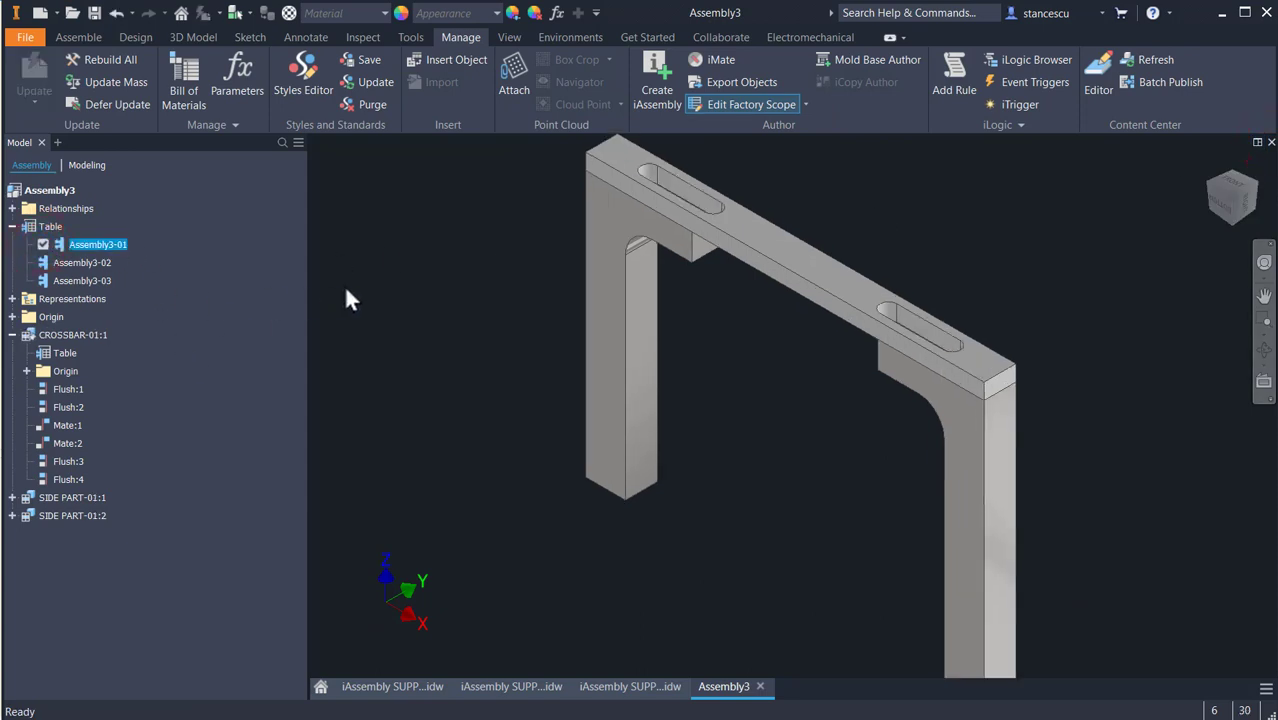
pyautogui.press('F6')
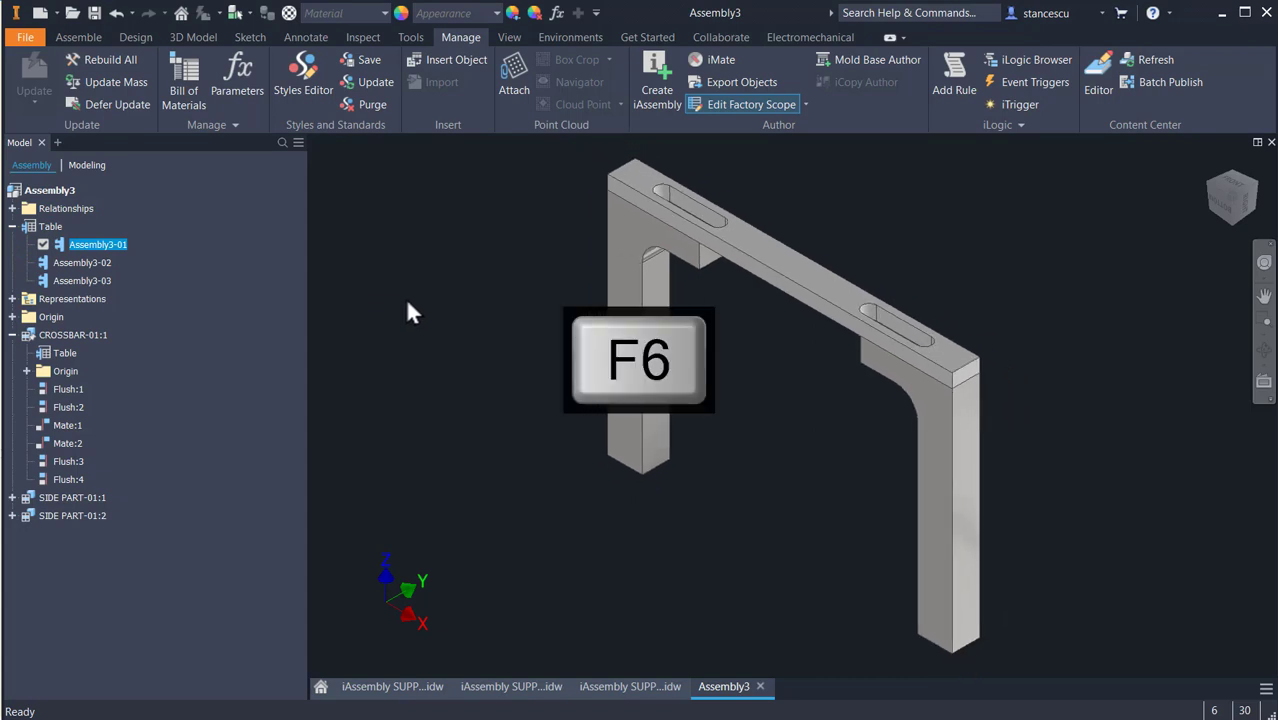
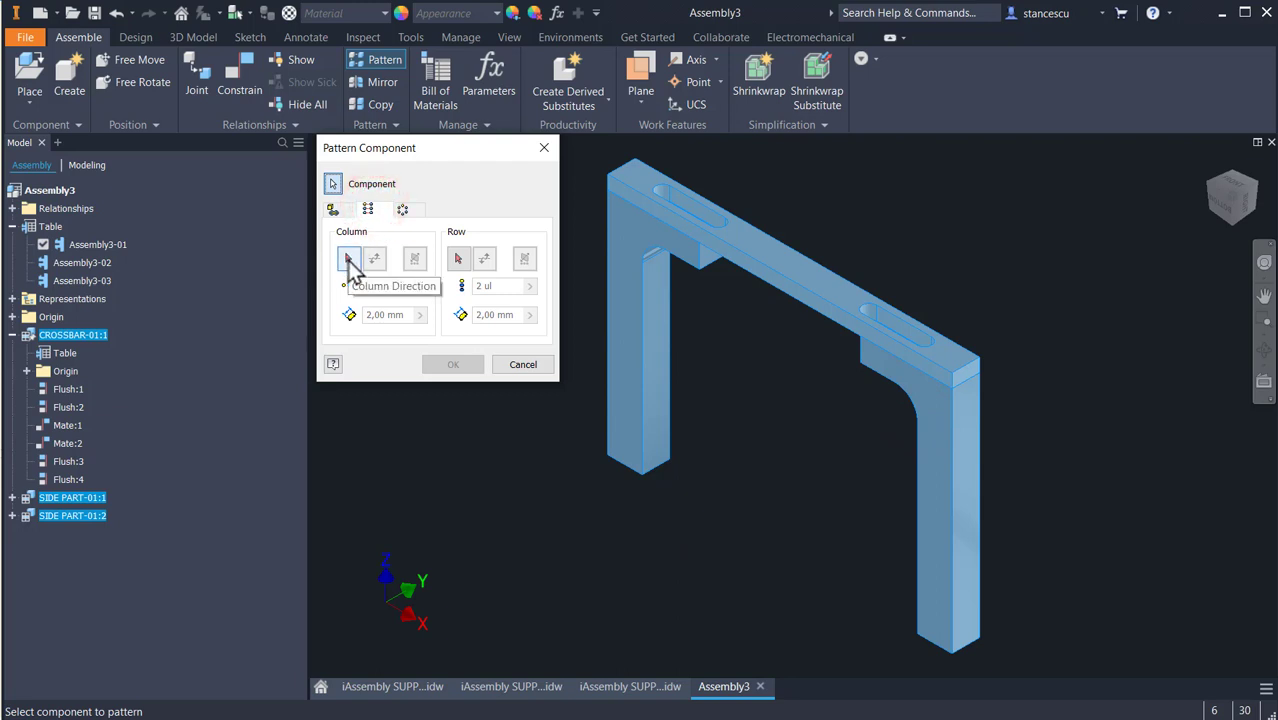
# - Pattern the crossbar and both side parts along the leg's short bottom edge, with 3 instances spaced 80 mm about the midplane, and restore the home view
pyautogui.click(349, 261)
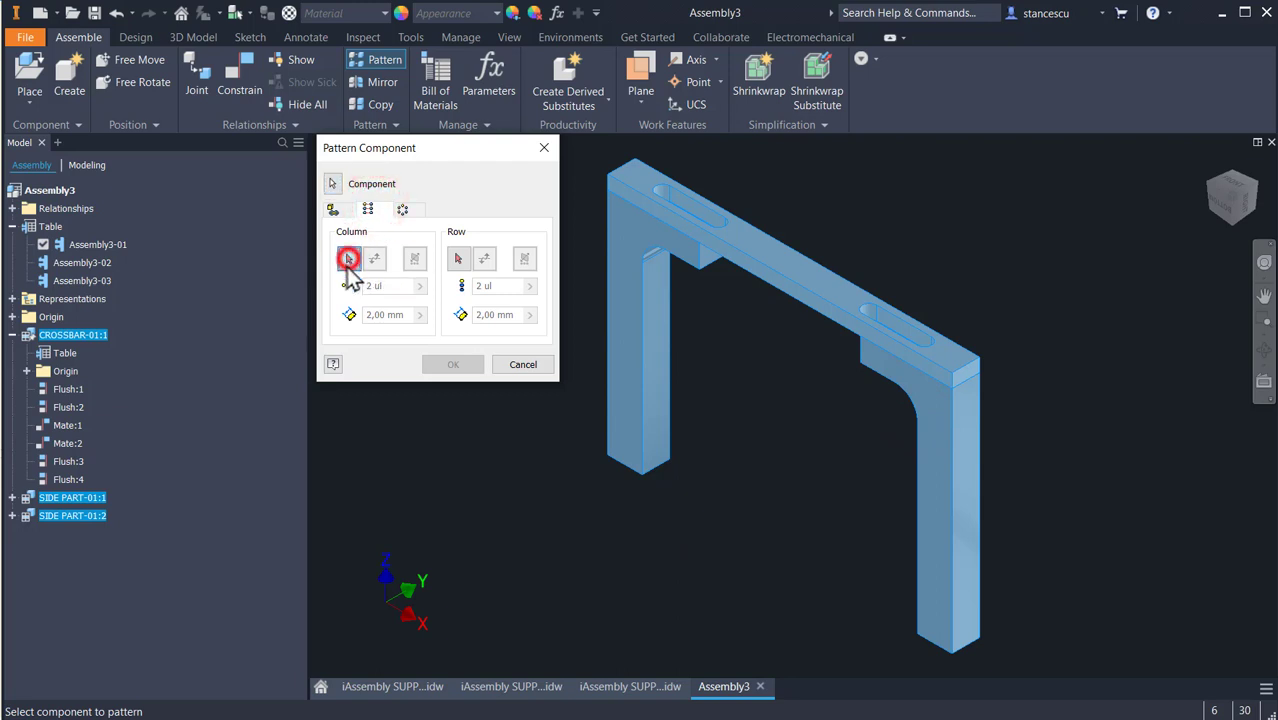
pyautogui.click(966, 646)
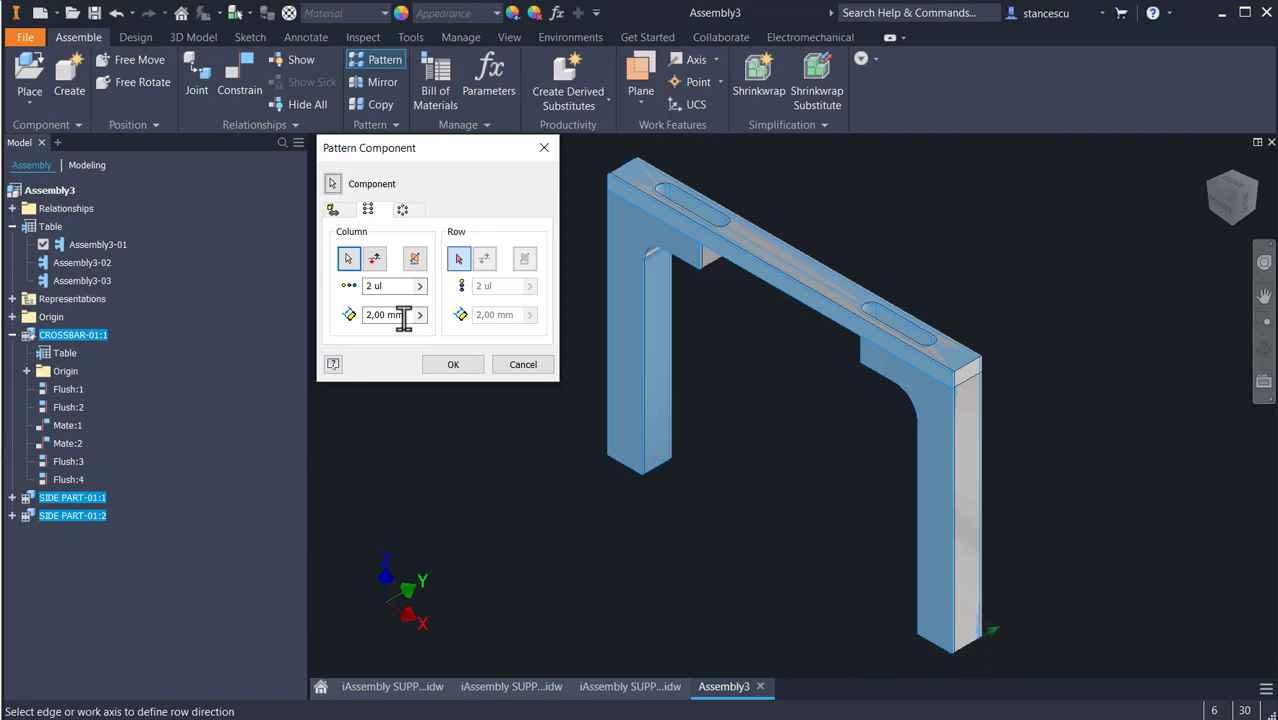
pyautogui.click(405, 285)
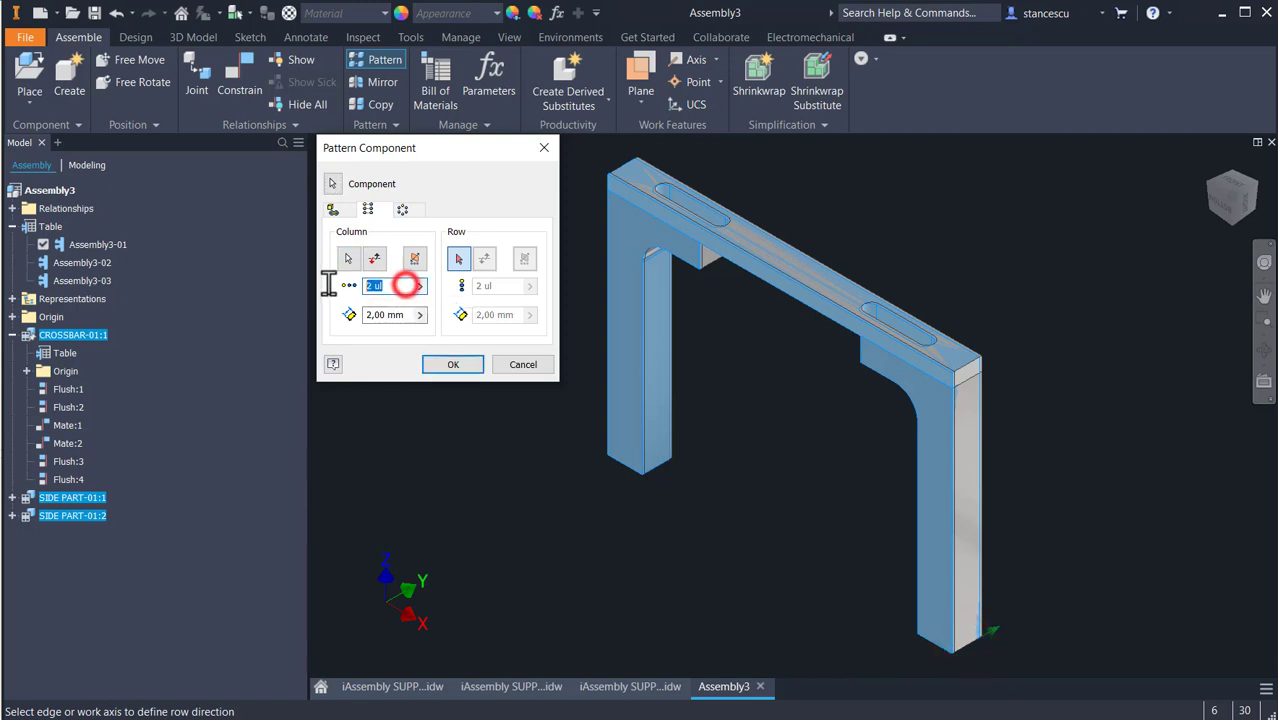
pyautogui.write('3')
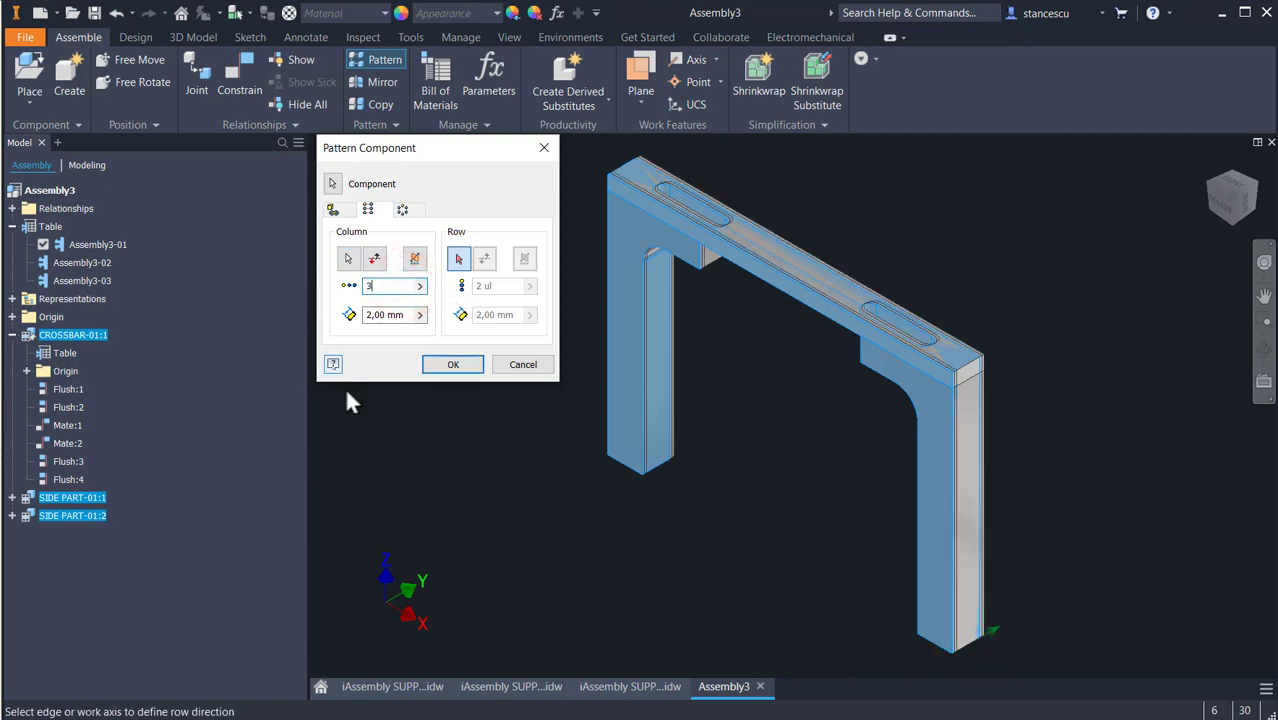
pyautogui.click(409, 314)
pyautogui.write('80')
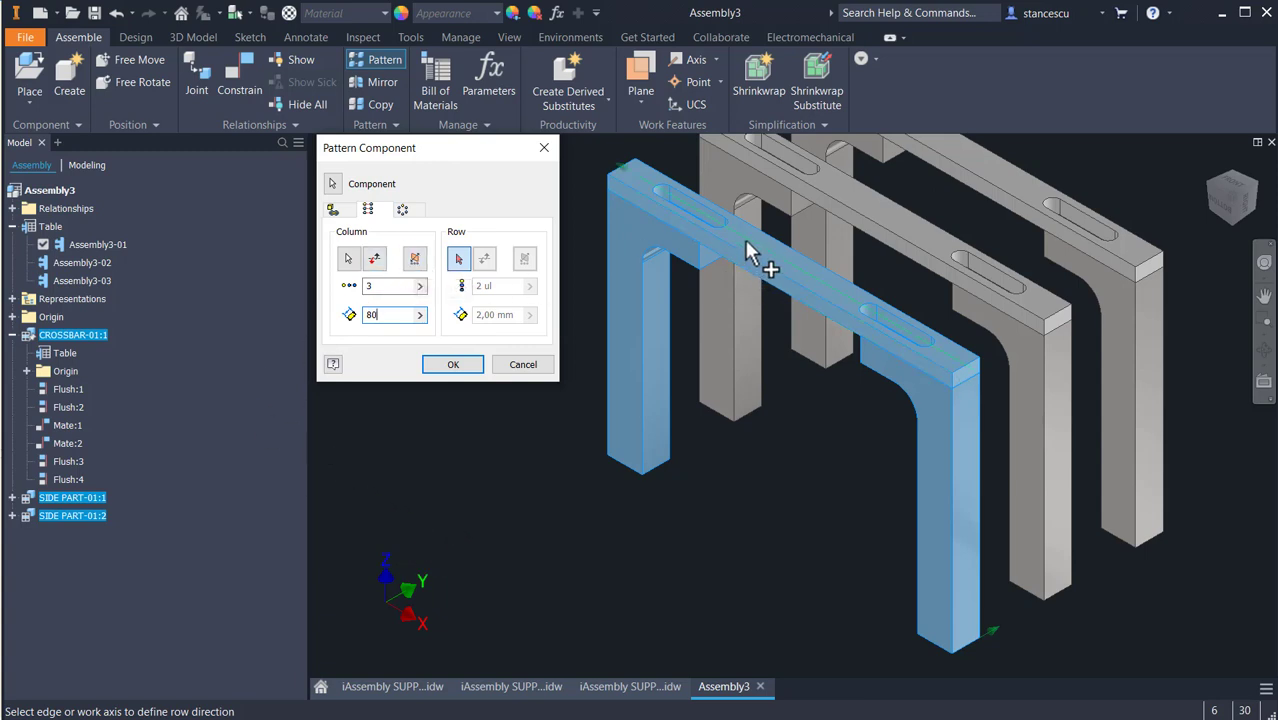
pyautogui.click(414, 258)
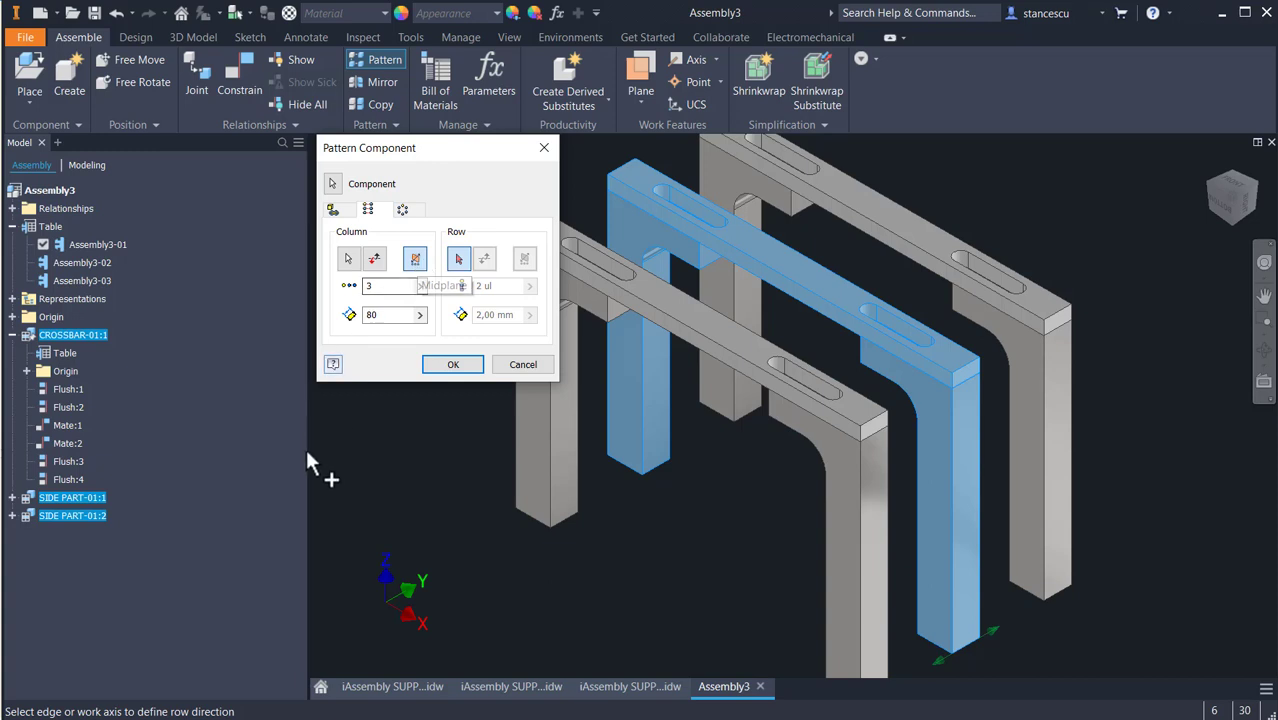
pyautogui.click(454, 365)
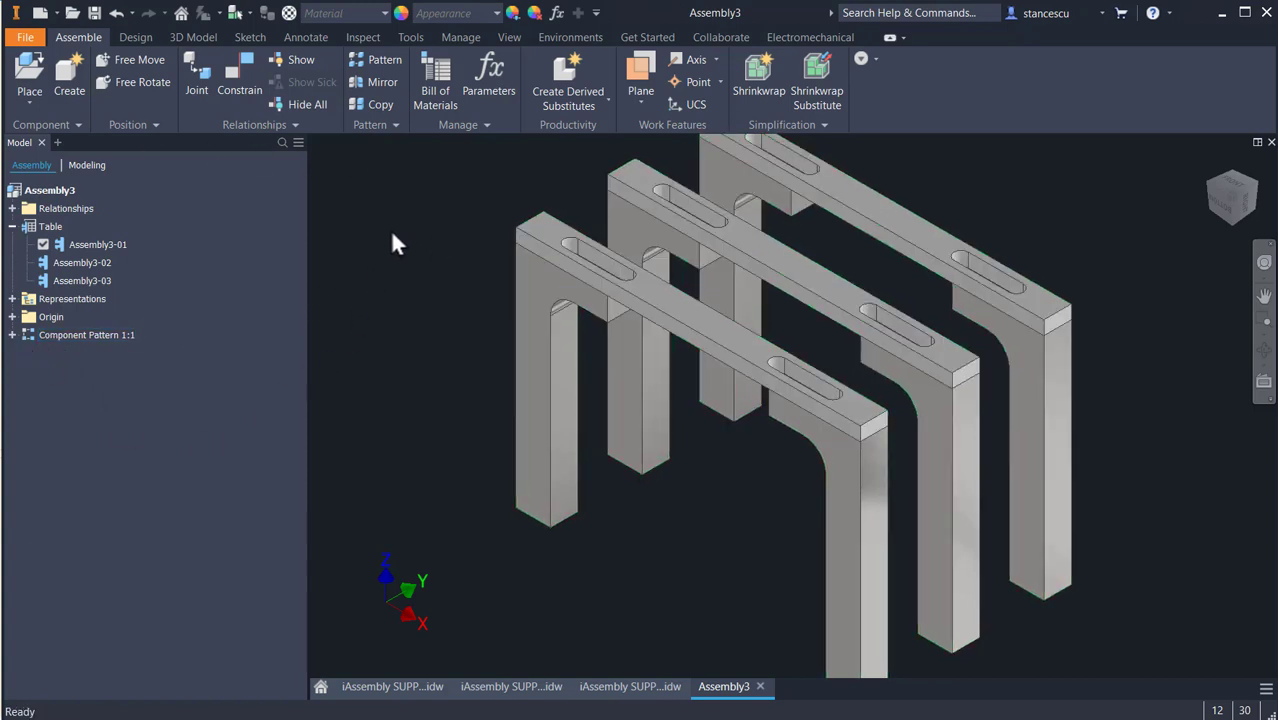
pyautogui.press('F6')
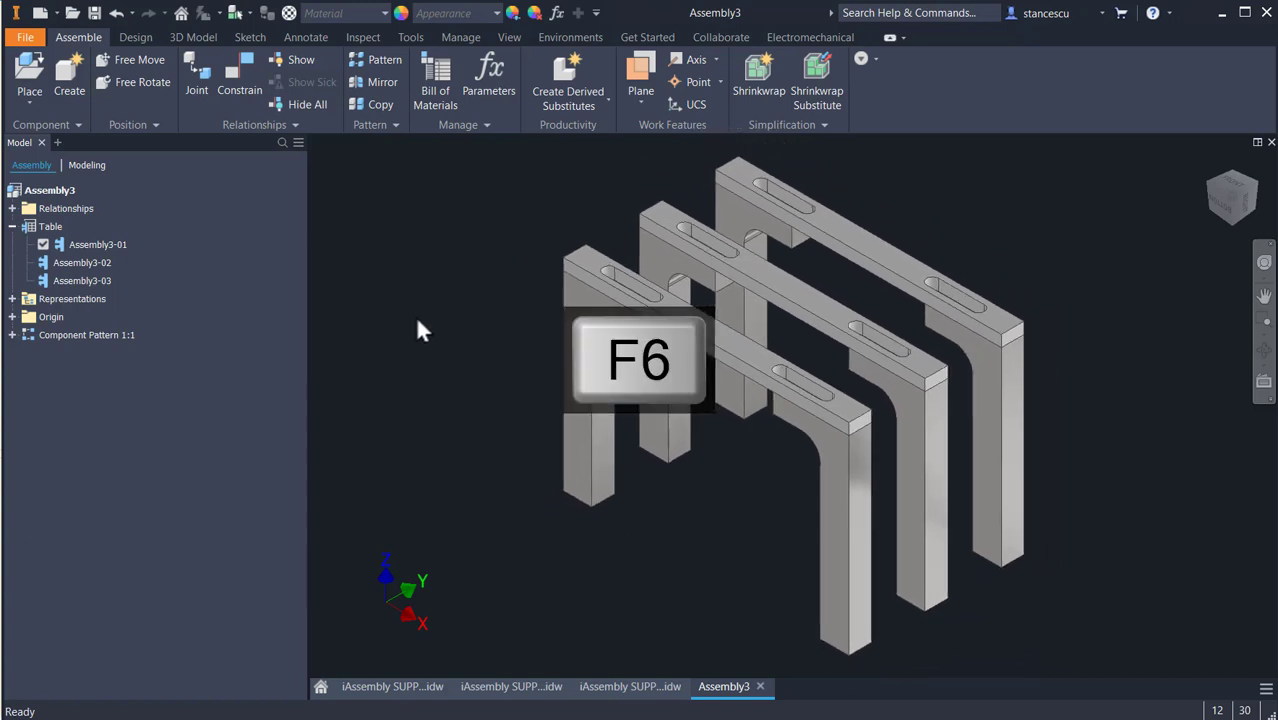
# - Examine the component pattern's parameters in the iAssembly table and close it without changes
pyautogui.doubleClick(30, 230)
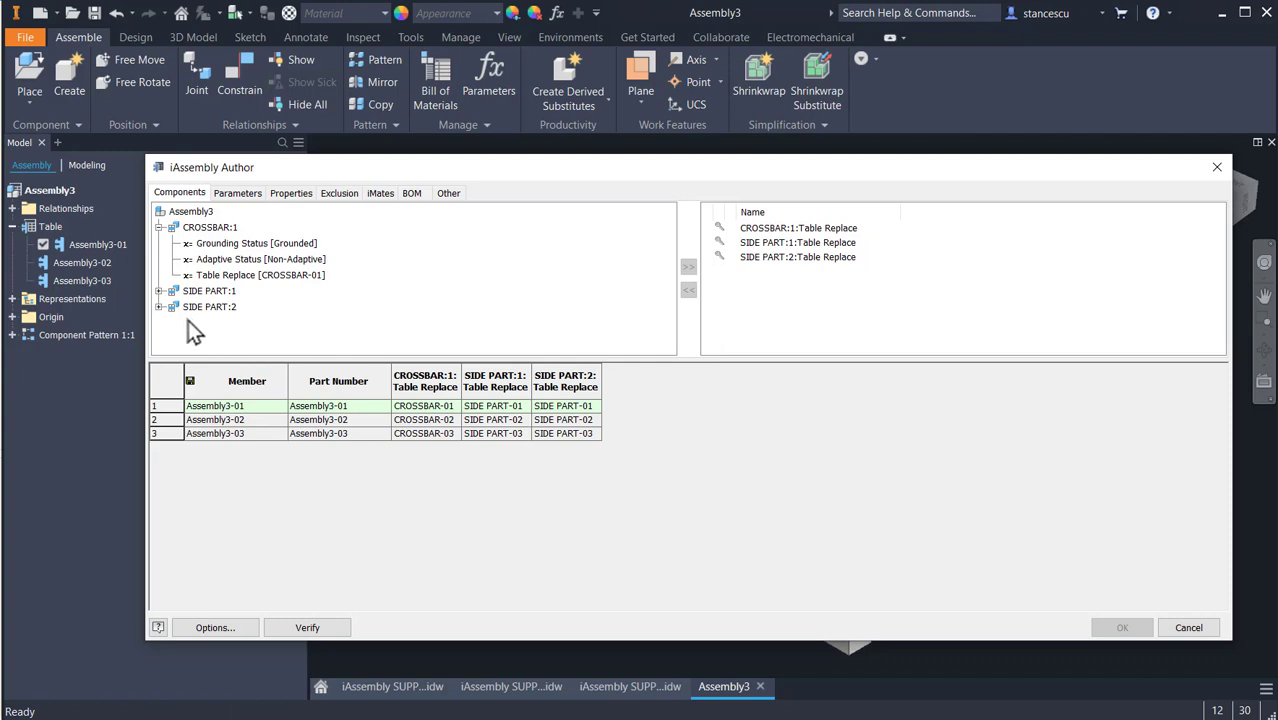
pyautogui.click(240, 194)
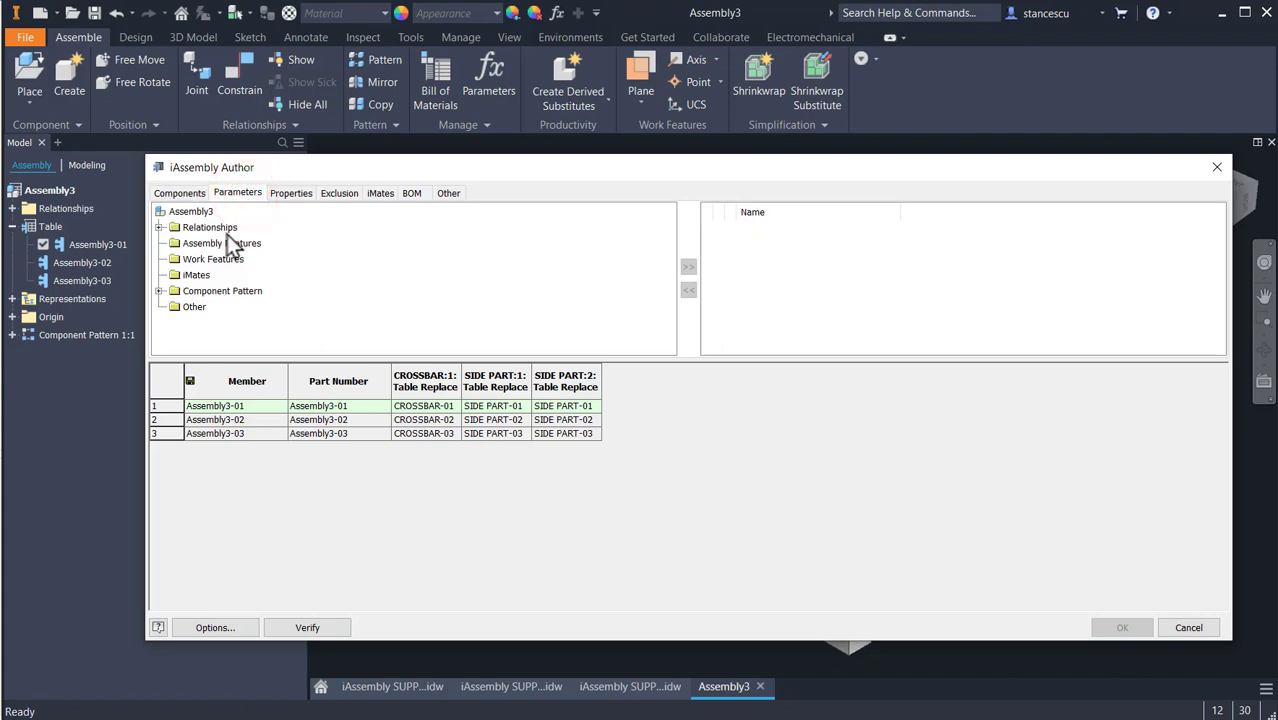
pyautogui.click(159, 291)
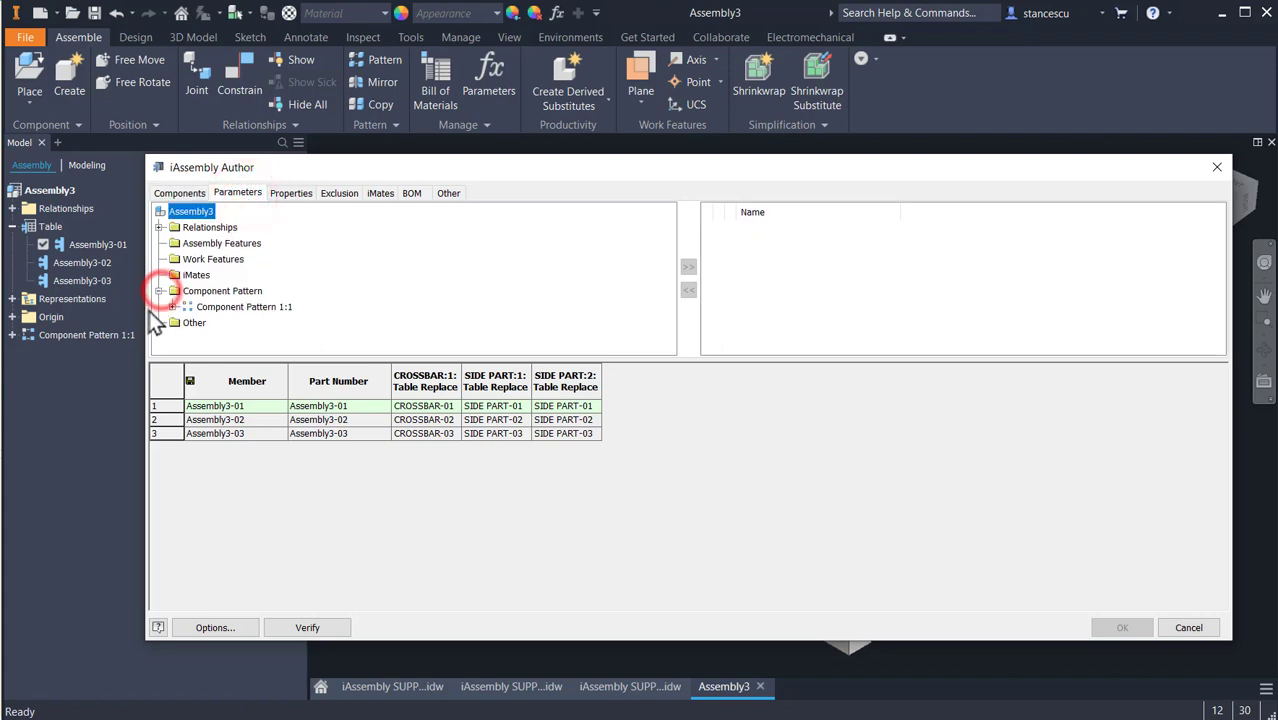
pyautogui.click(172, 308)
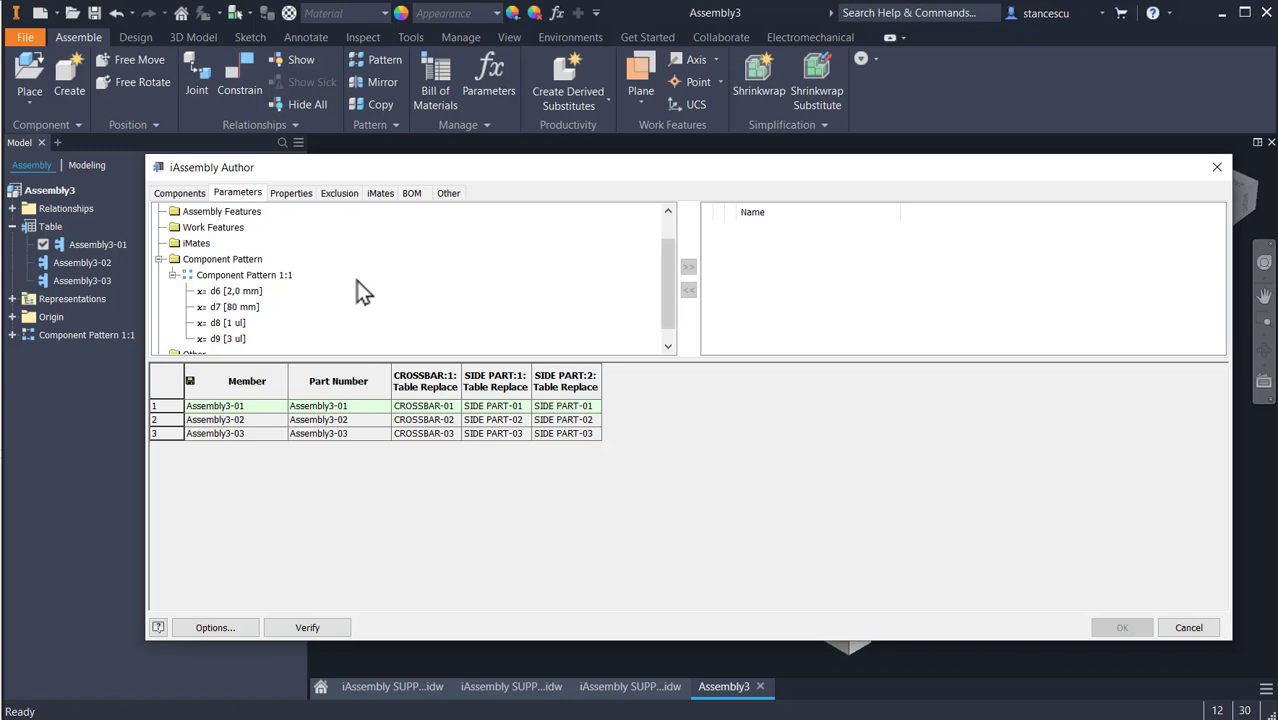
pyautogui.scroll(-1, 355, 281)
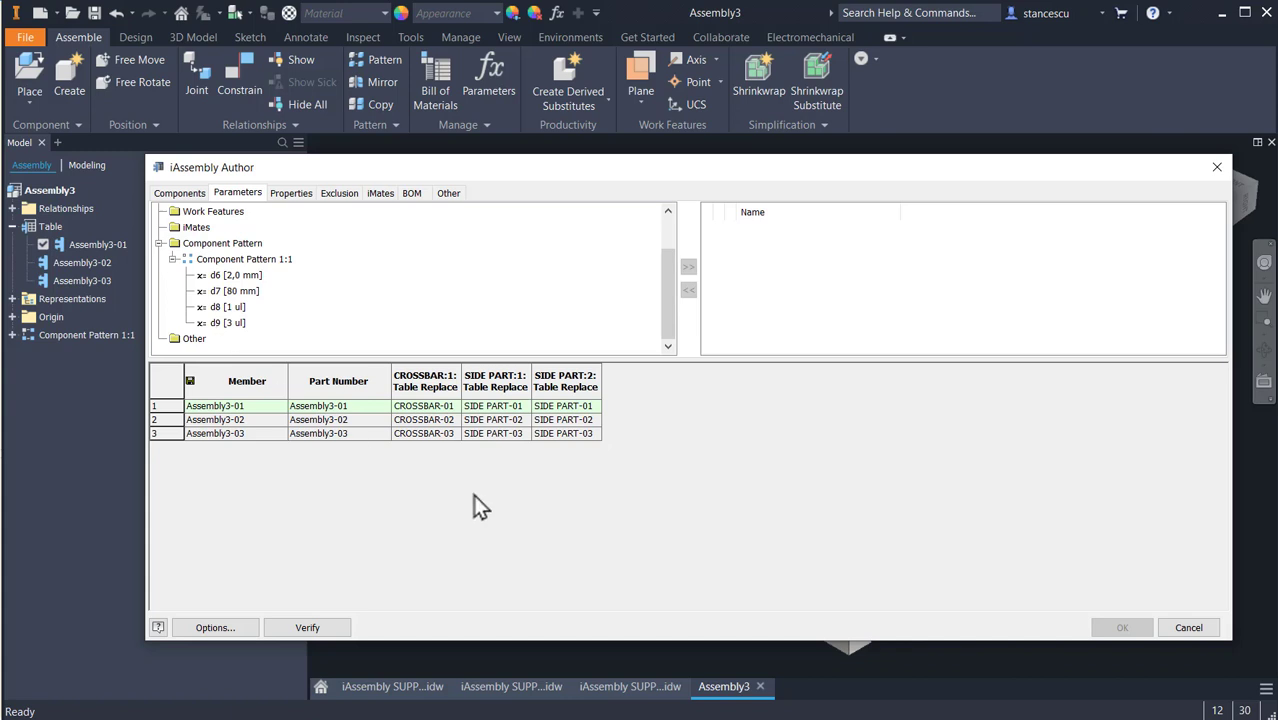
pyautogui.click(1186, 632)
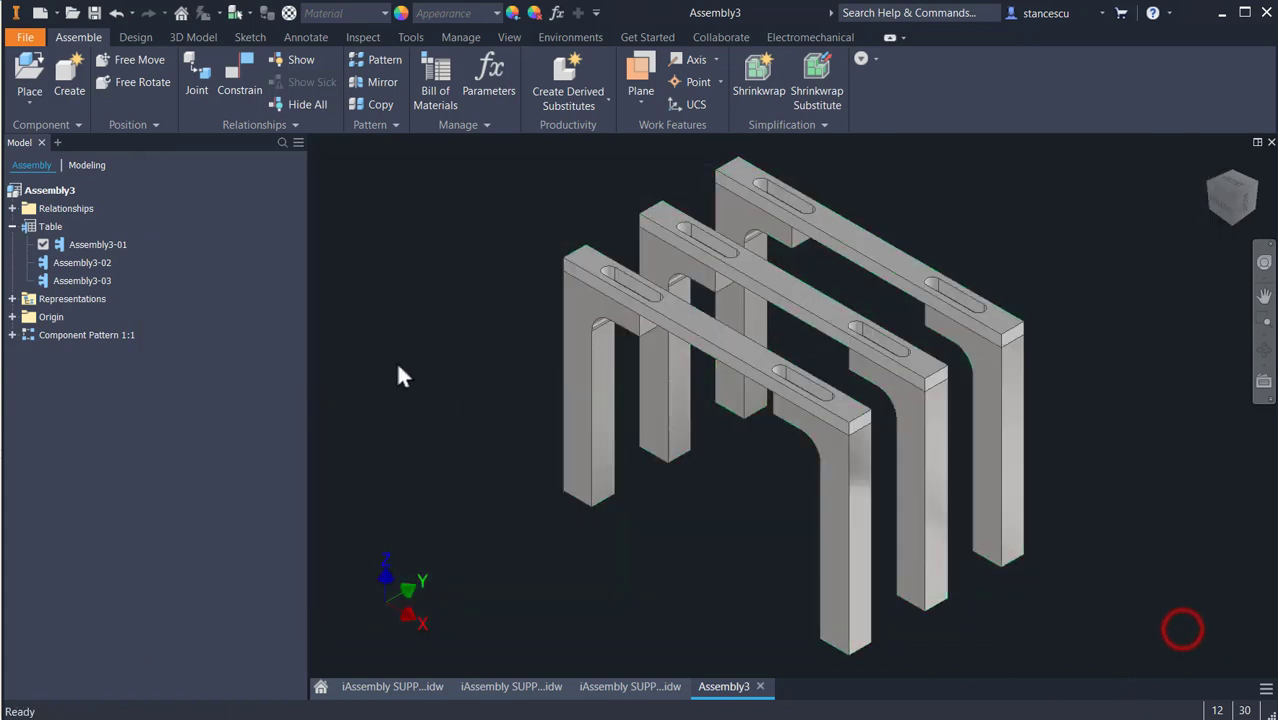
# - Rename the component pattern's instance-count parameter d9 to N_s in the assembly parameters
pyautogui.click(557, 13)
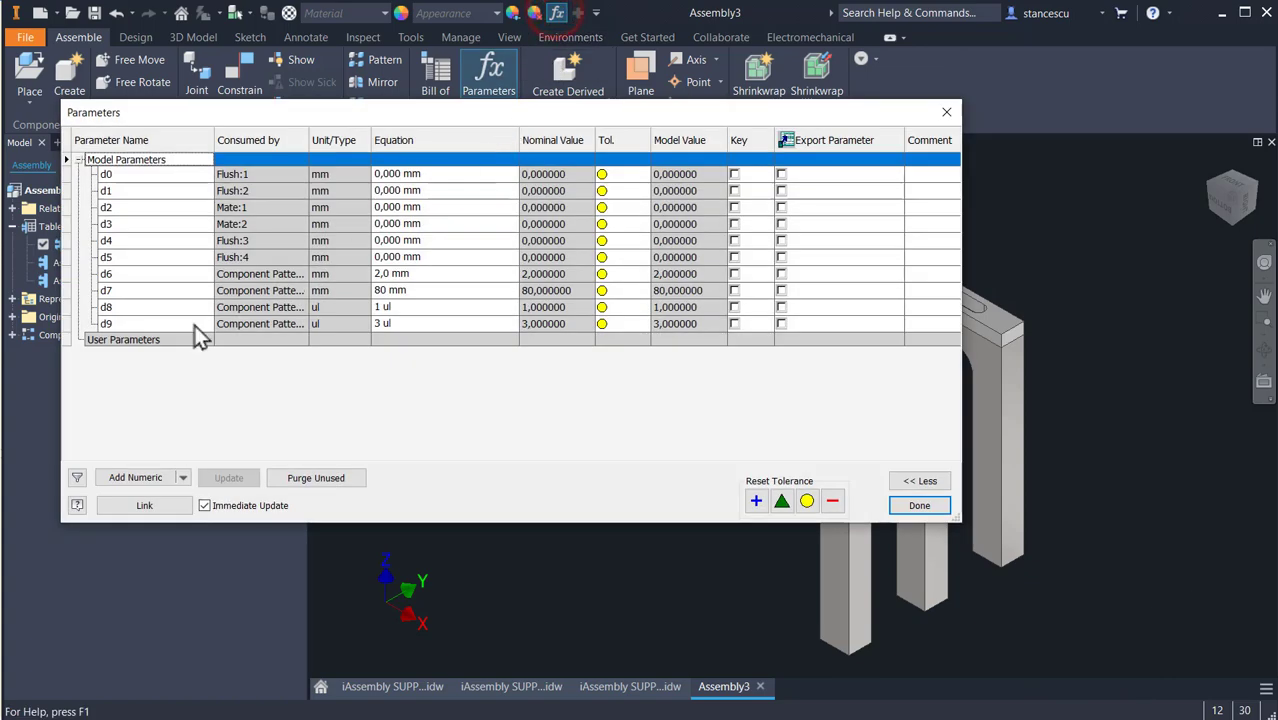
pyautogui.doubleClick(133, 322)
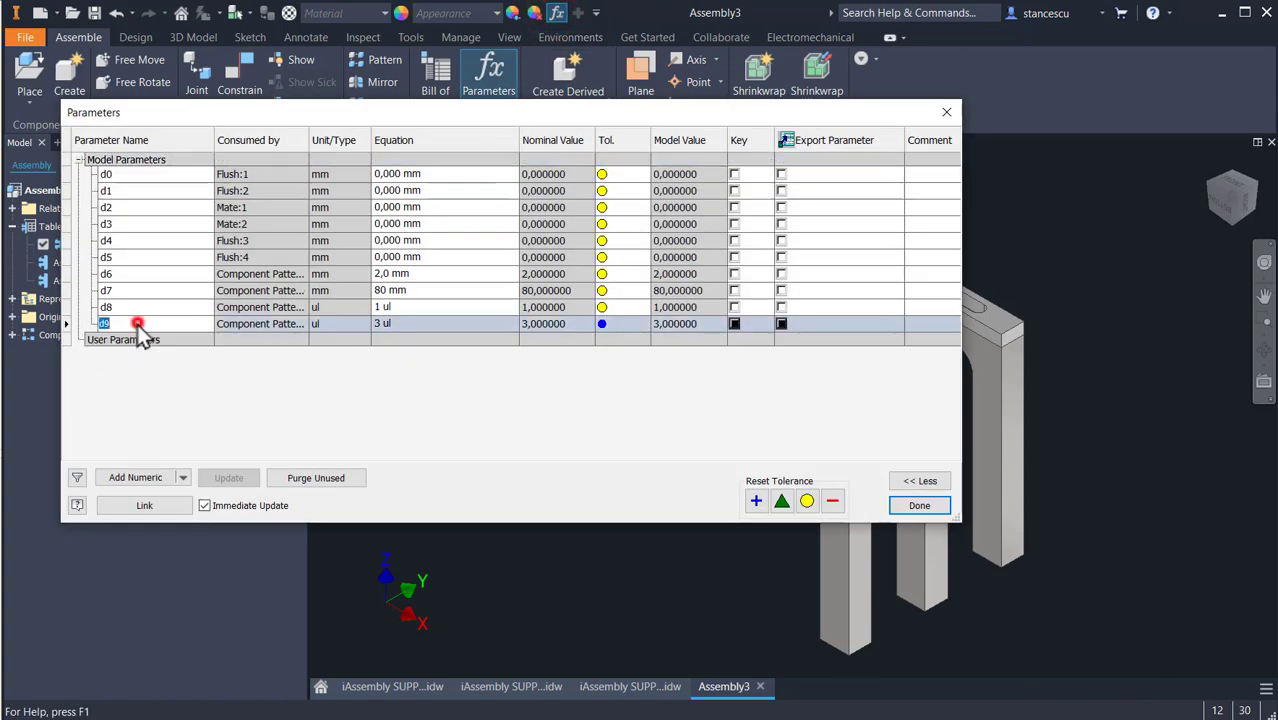
pyautogui.write('N_s')
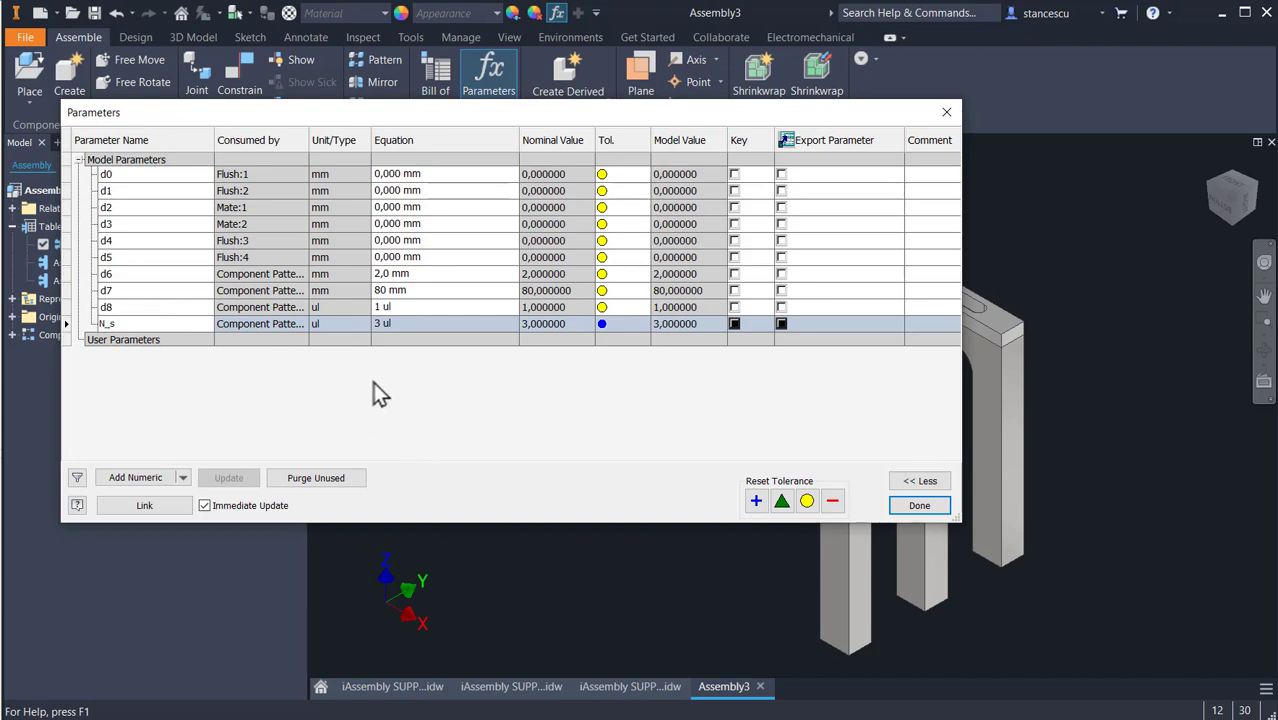
pyautogui.click(914, 505)
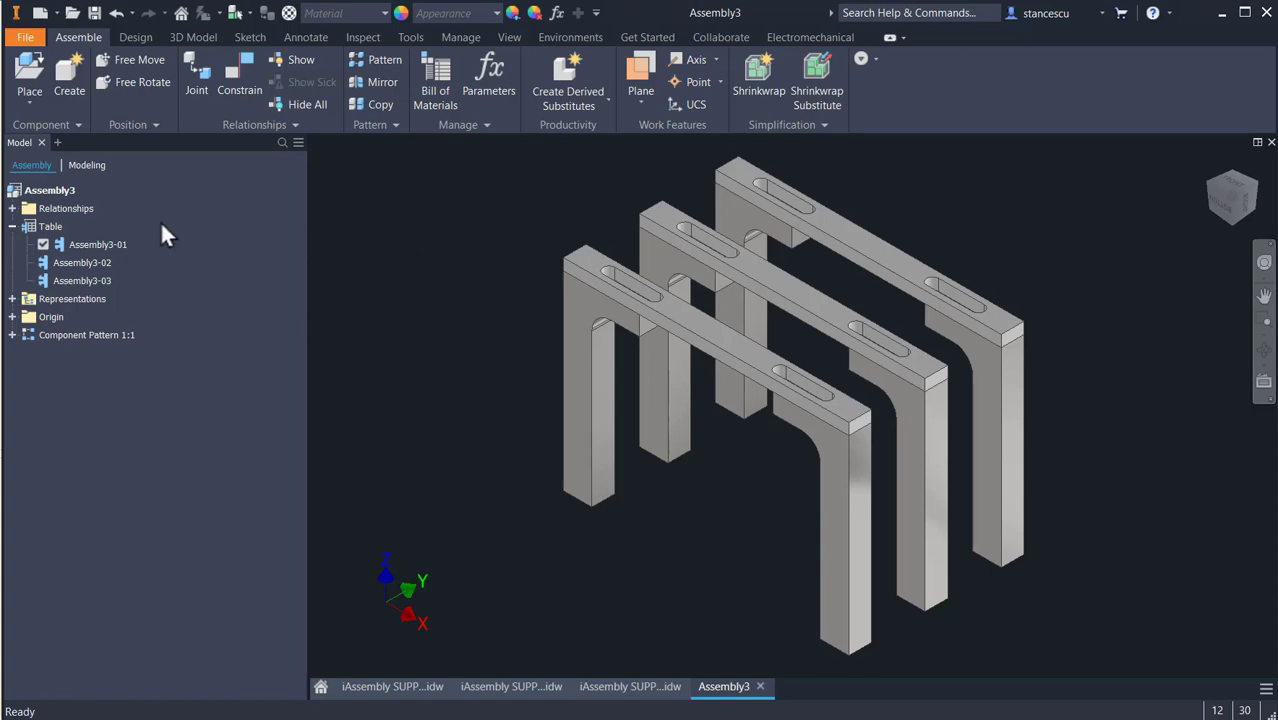
# - Add the component pattern parameter N_s as a column in the iAssembly table
pyautogui.doubleClick(30, 228)
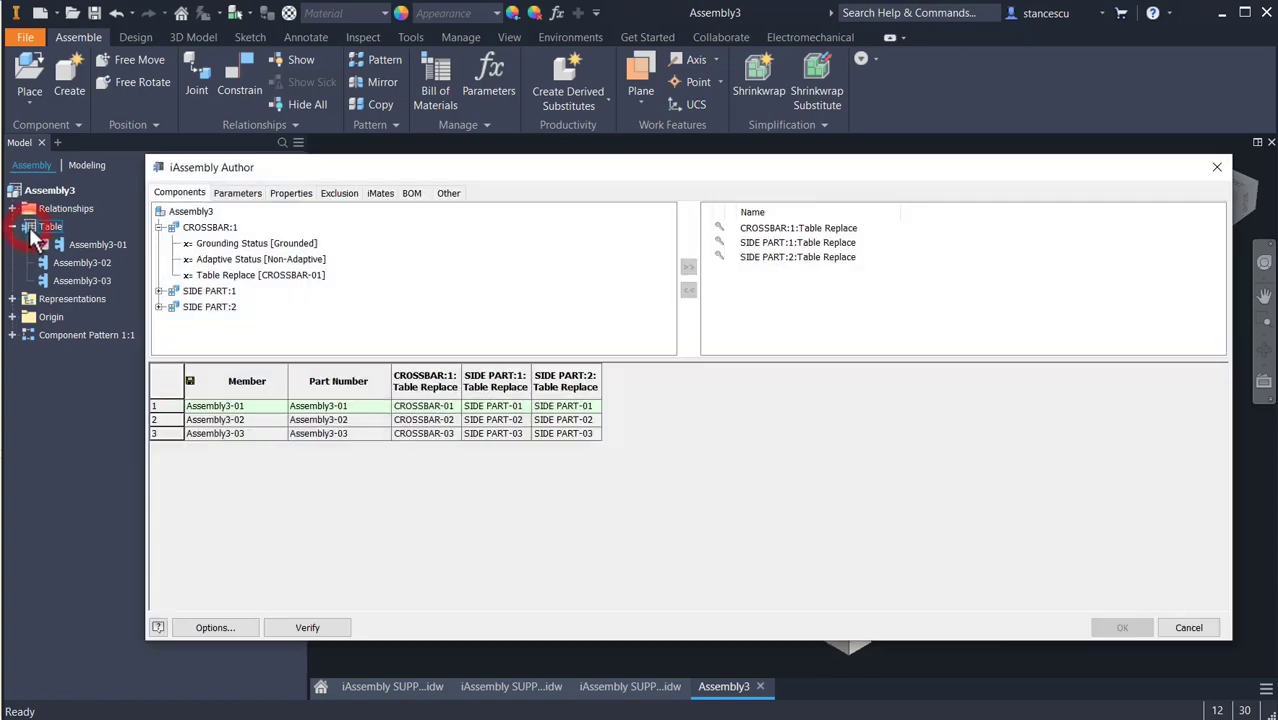
pyautogui.click(236, 195)
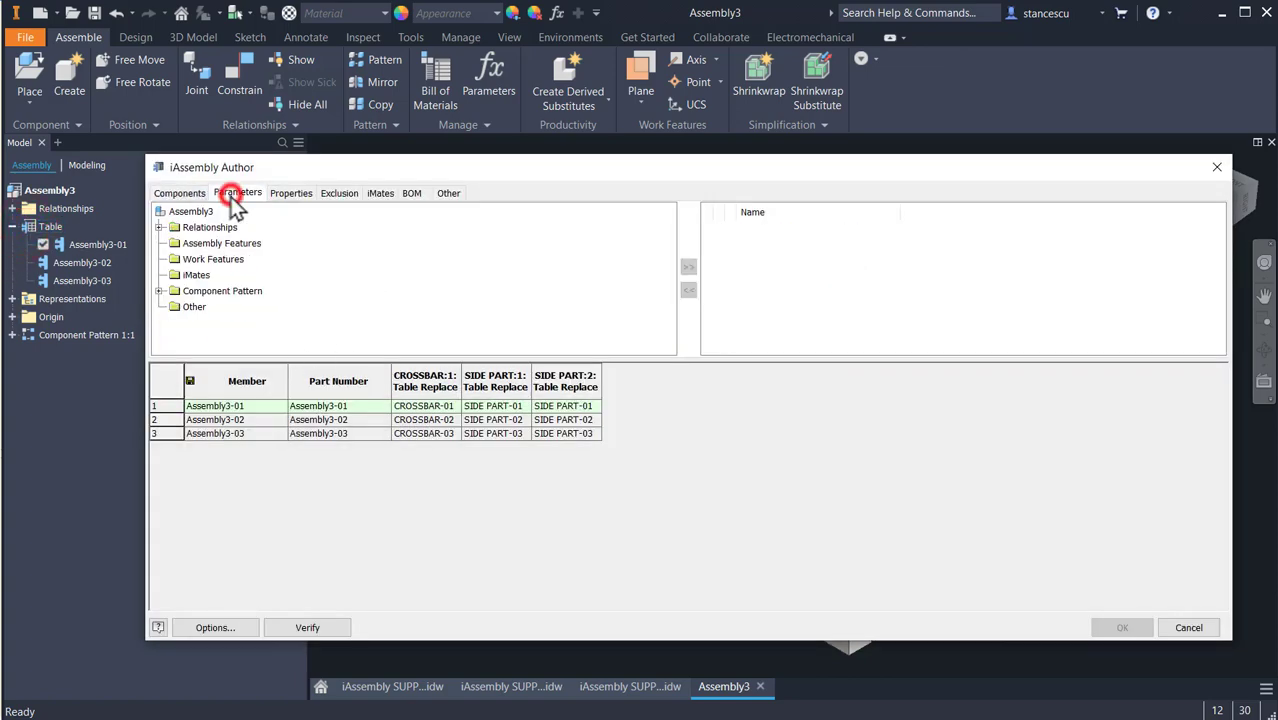
pyautogui.click(159, 291)
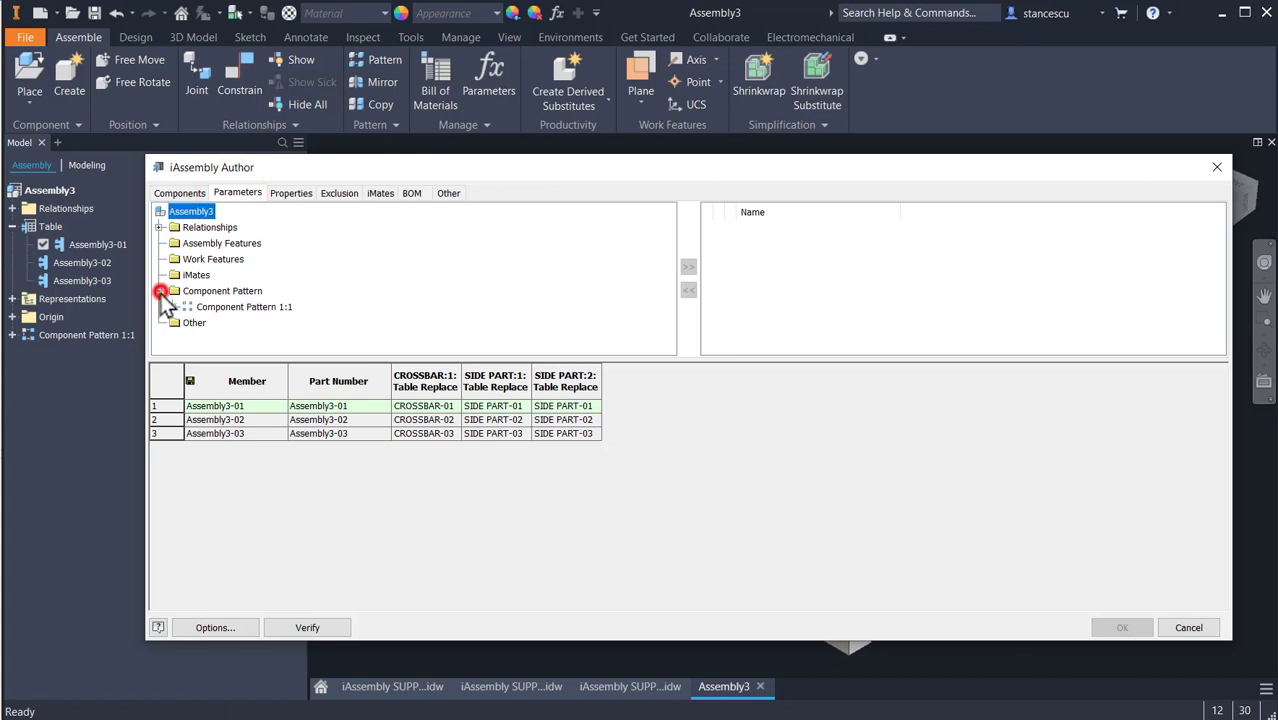
pyautogui.click(173, 305)
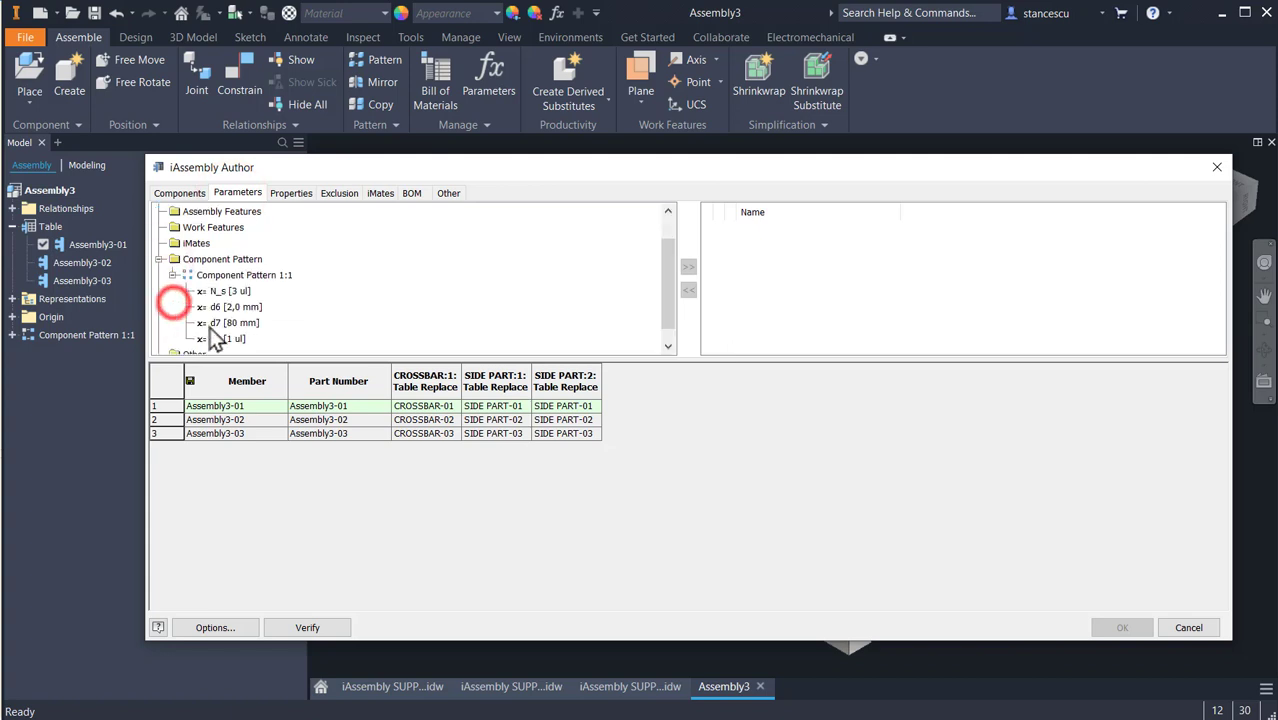
pyautogui.click(228, 291)
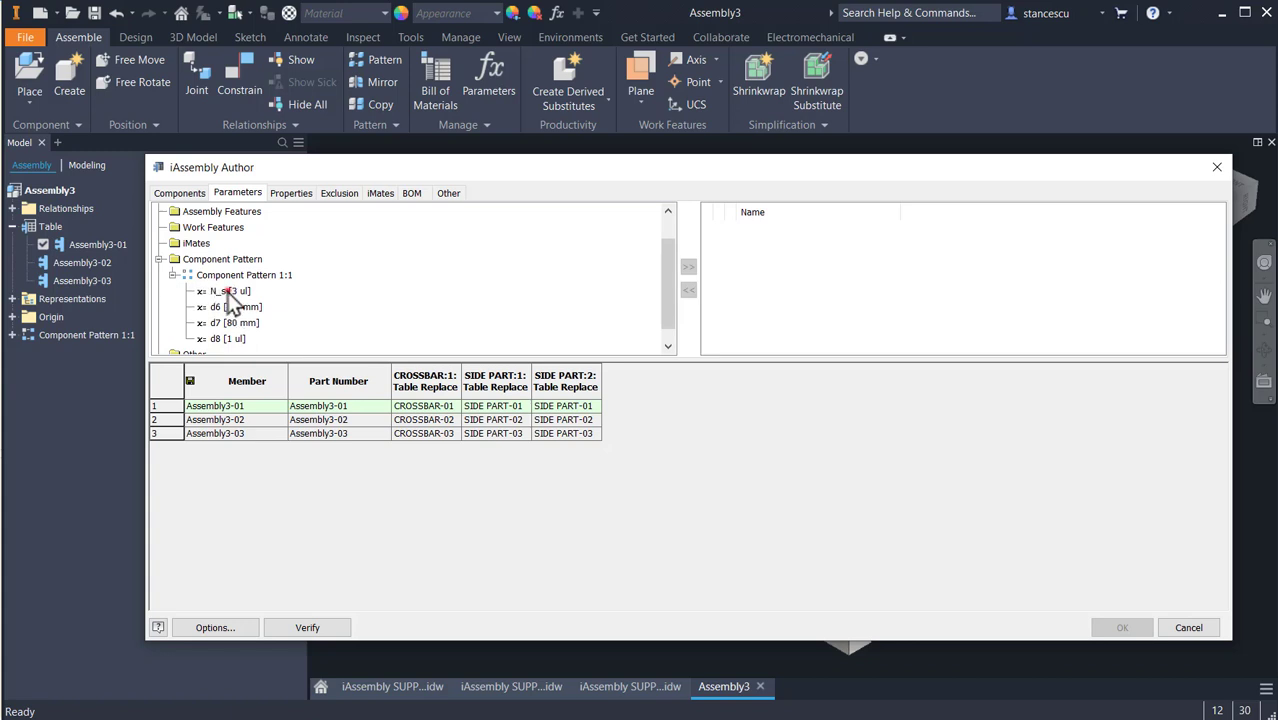
pyautogui.click(686, 267)
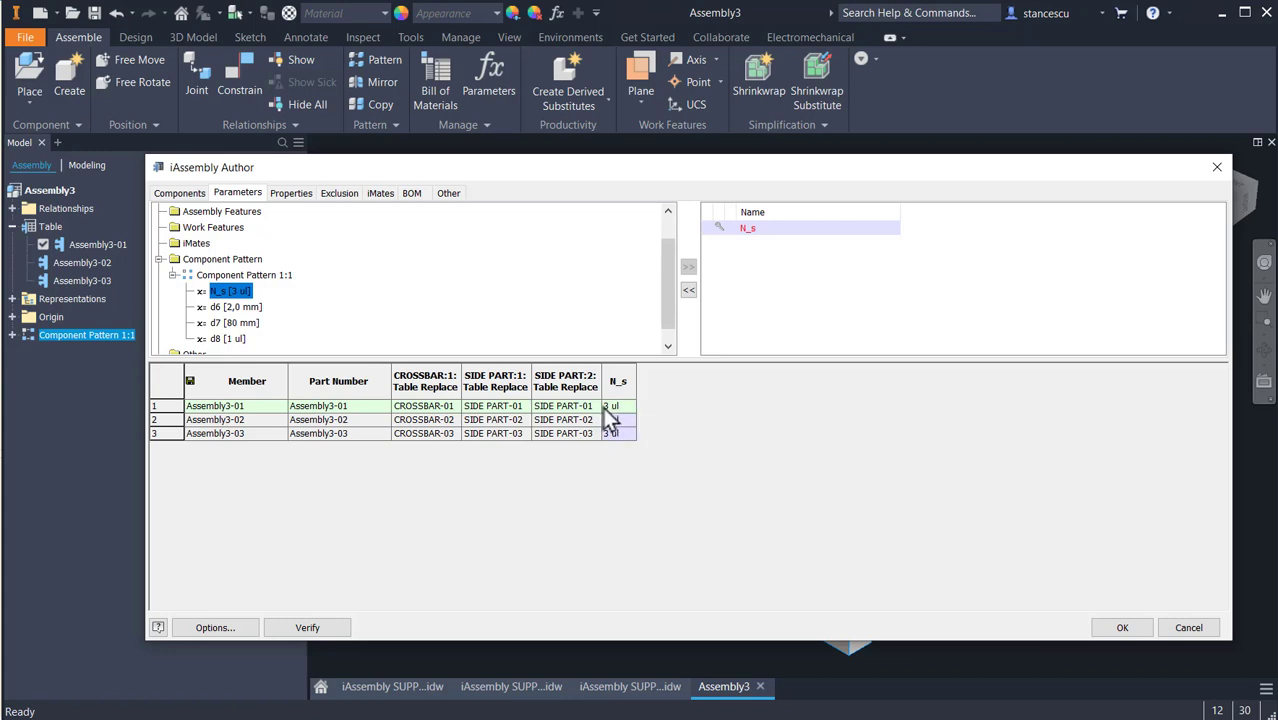
# - Set N_s to 1 ul for members Assembly3-01 and Assembly3-02, and accept the iAssembly table
pyautogui.click(610, 406)
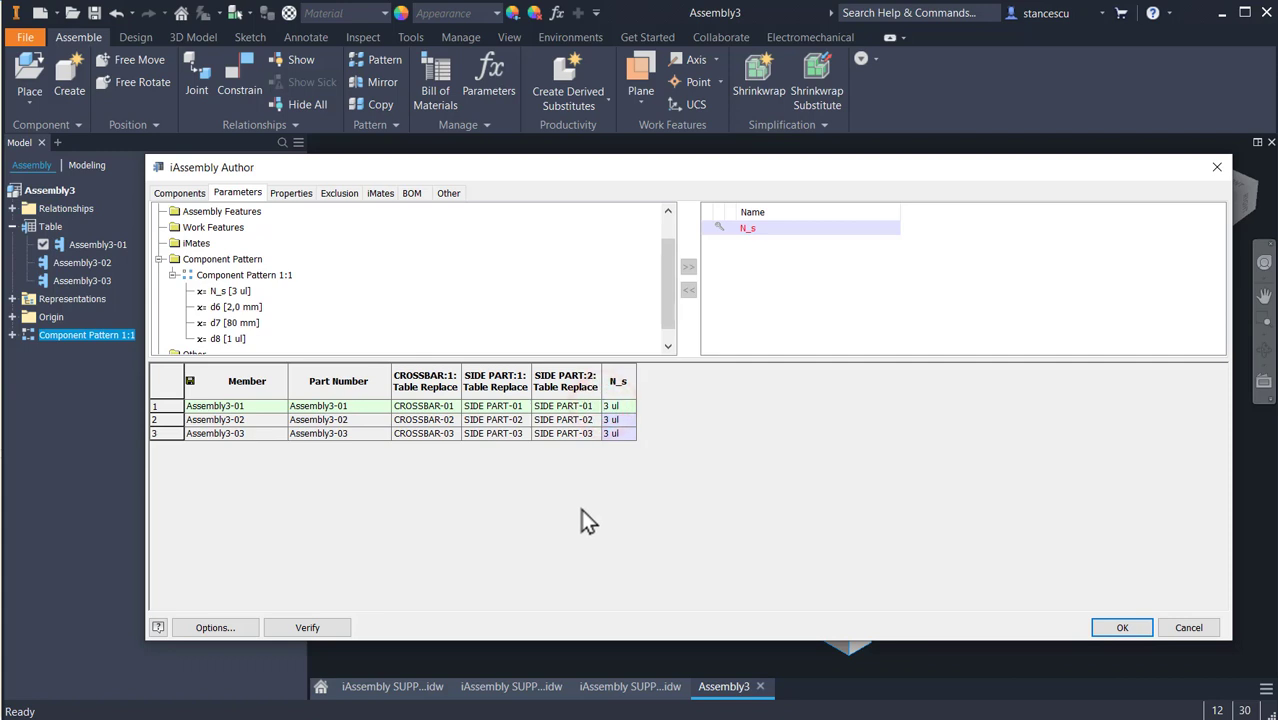
pyautogui.press('Delete')
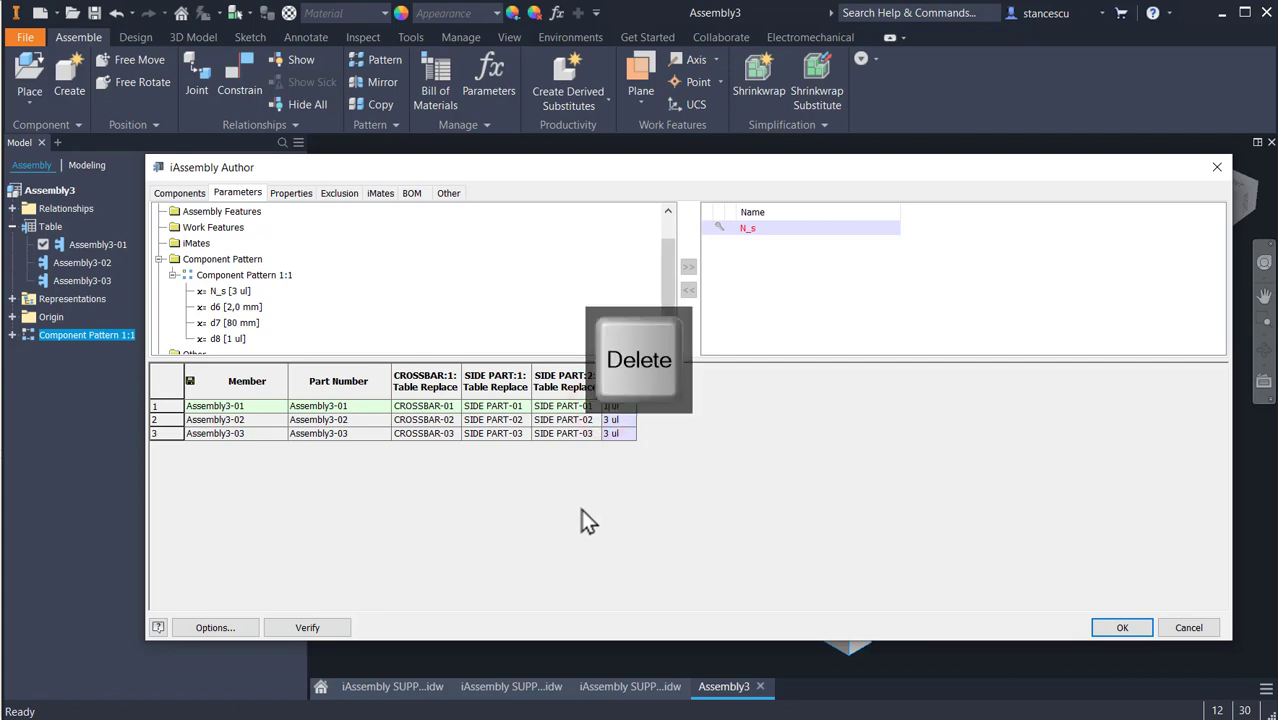
pyautogui.click(608, 420)
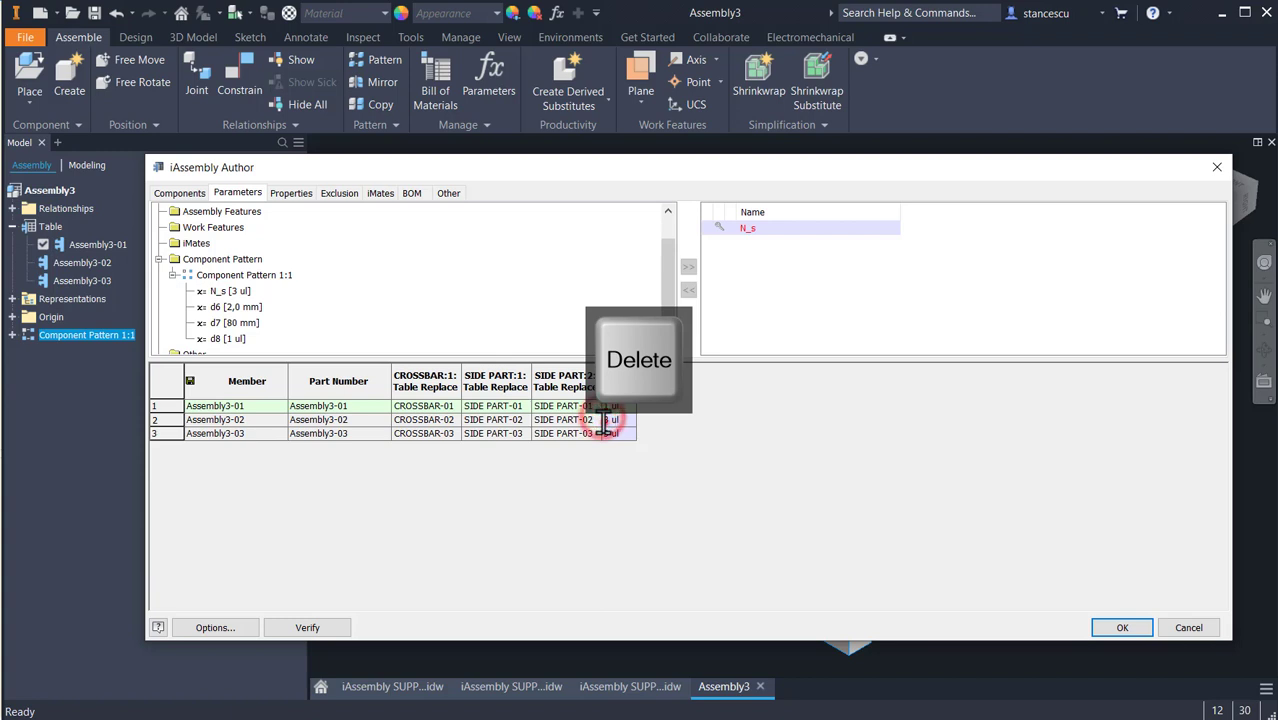
pyautogui.press('Delete')
pyautogui.write('1')
pyautogui.click(582, 472)
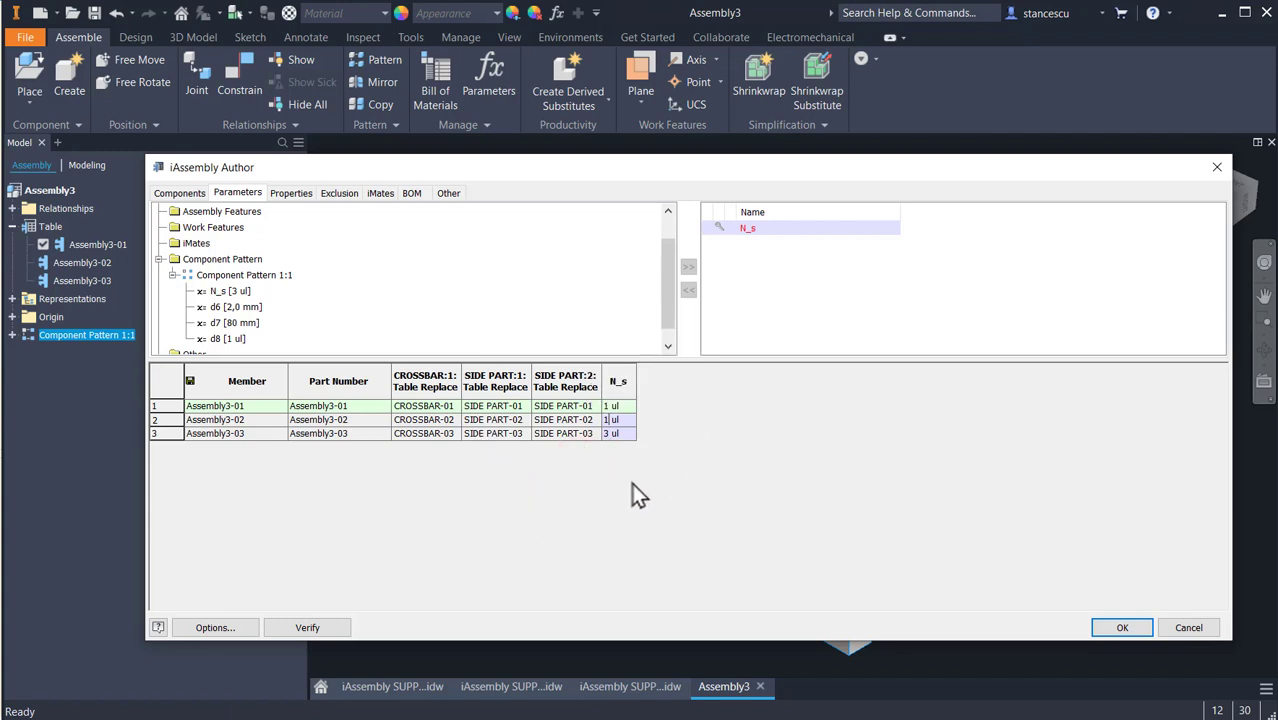
pyautogui.click(1116, 626)
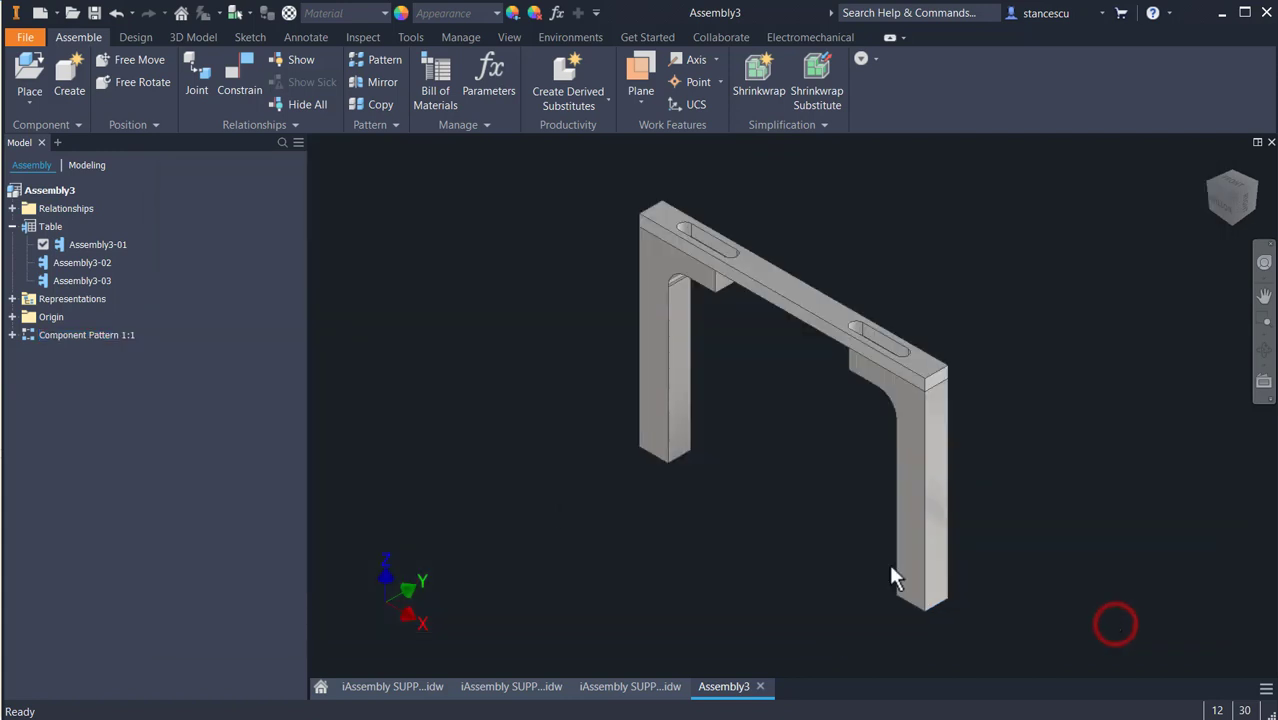
# - Activate members Assembly3-02 and Assembly3-03 in turn to check their patterns, and make Assembly3-01 active again
pyautogui.click(457, 363)
pyautogui.doubleClick(40, 262)
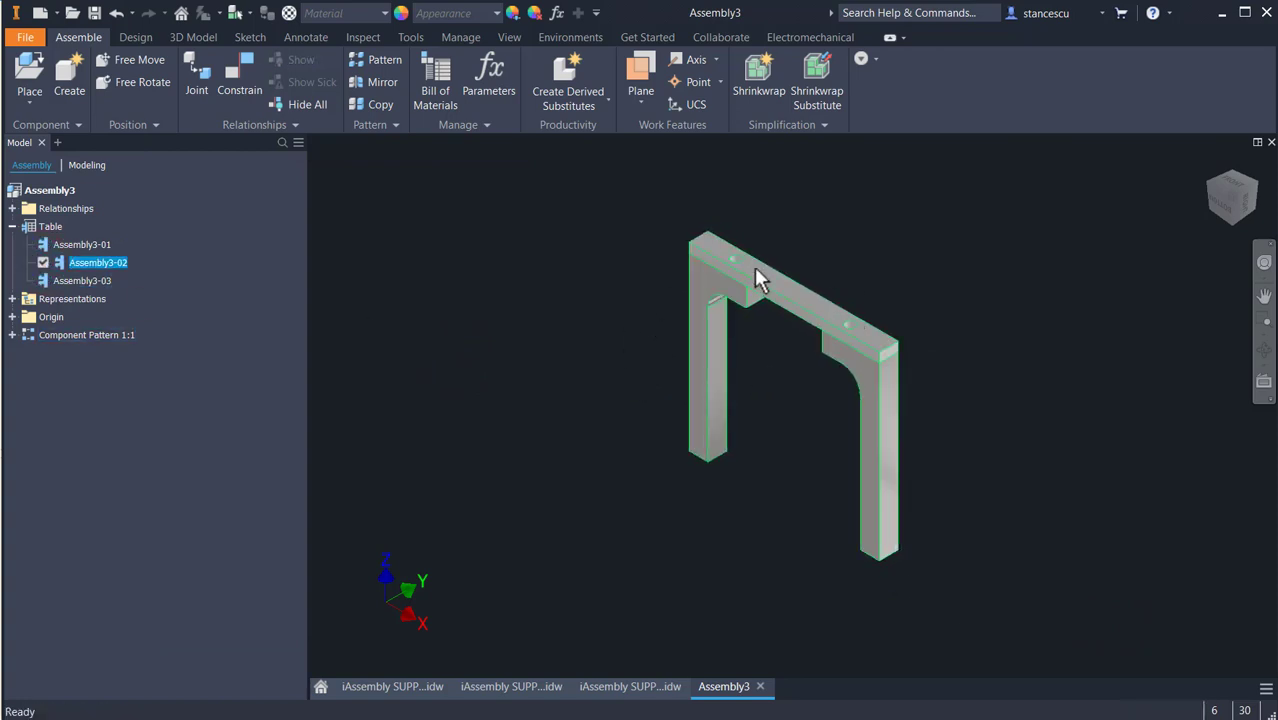
pyautogui.doubleClick(43, 277)
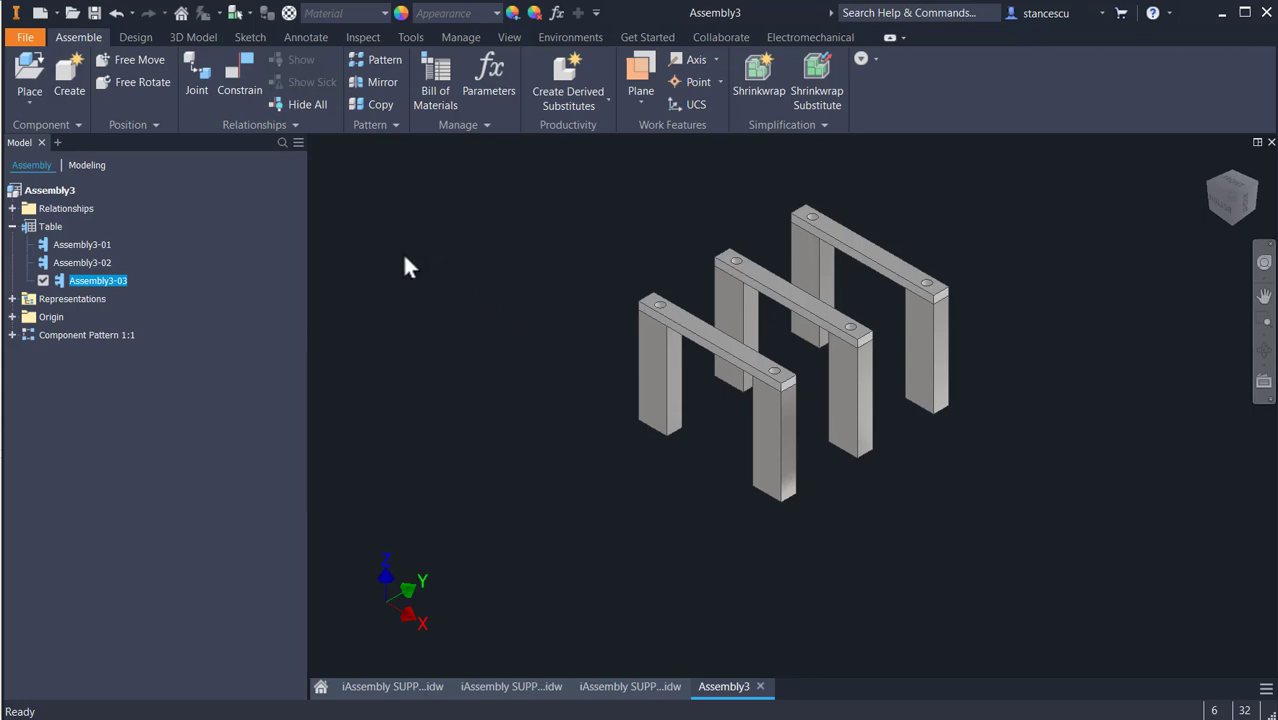
pyautogui.click(46, 248)
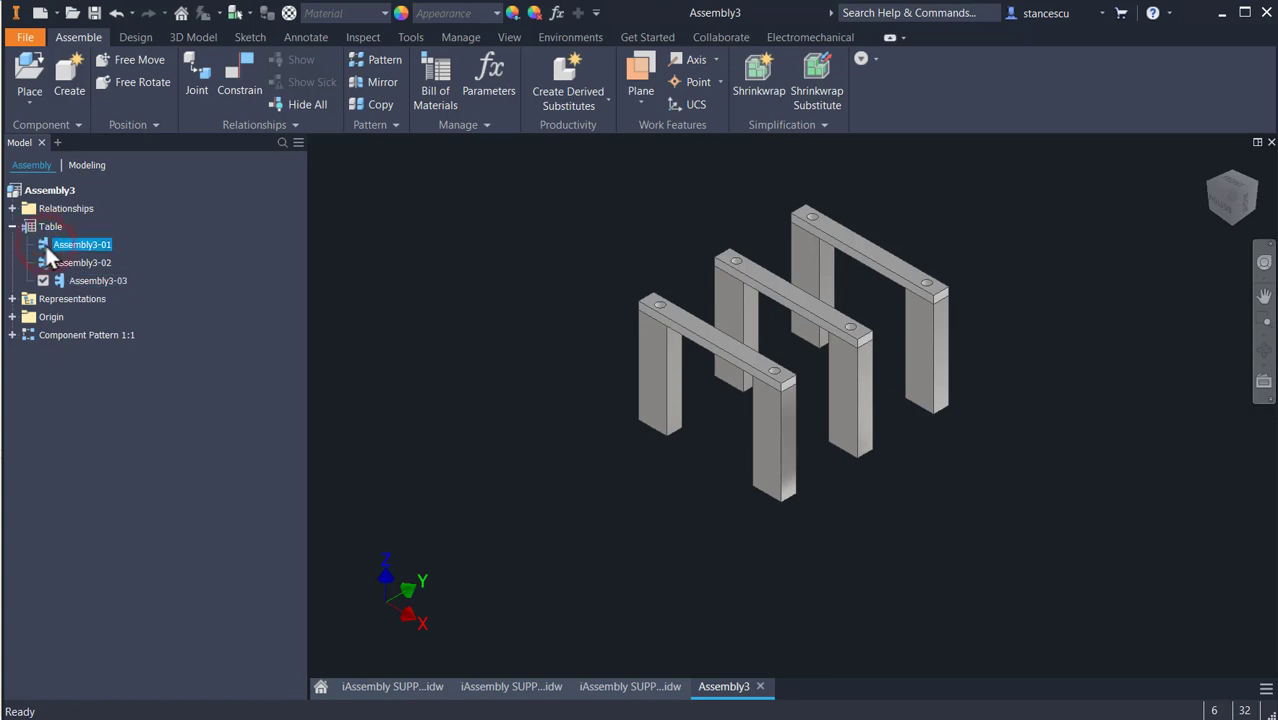
pyautogui.doubleClick(42, 245)
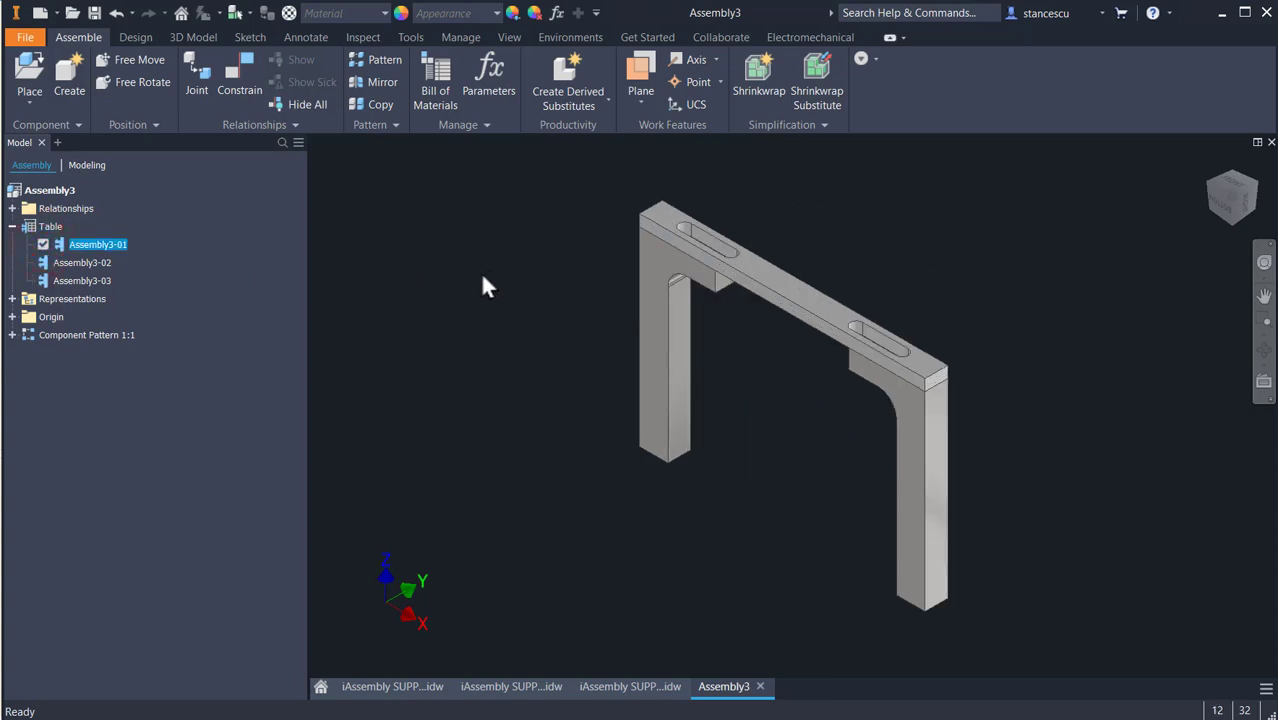
# - Save the iAssembly and its dependents under the file name iSubassembly, and close it
pyautogui.click(12, 226)
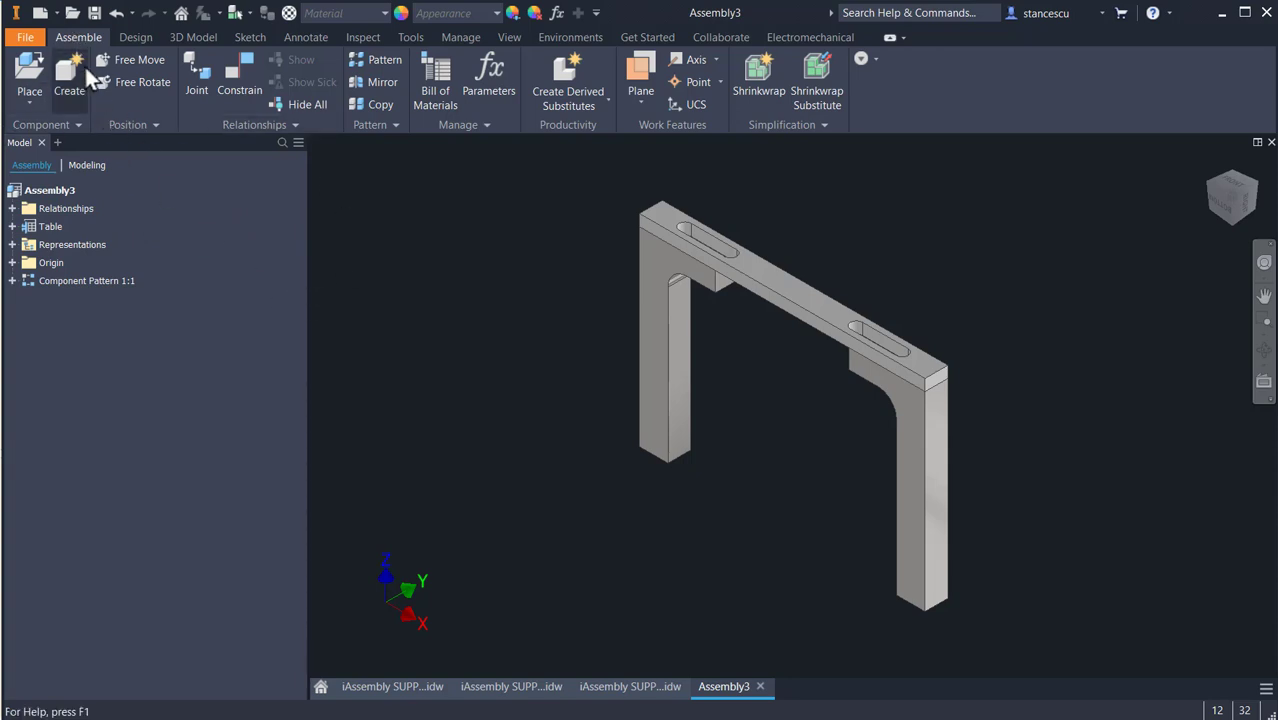
pyautogui.click(94, 13)
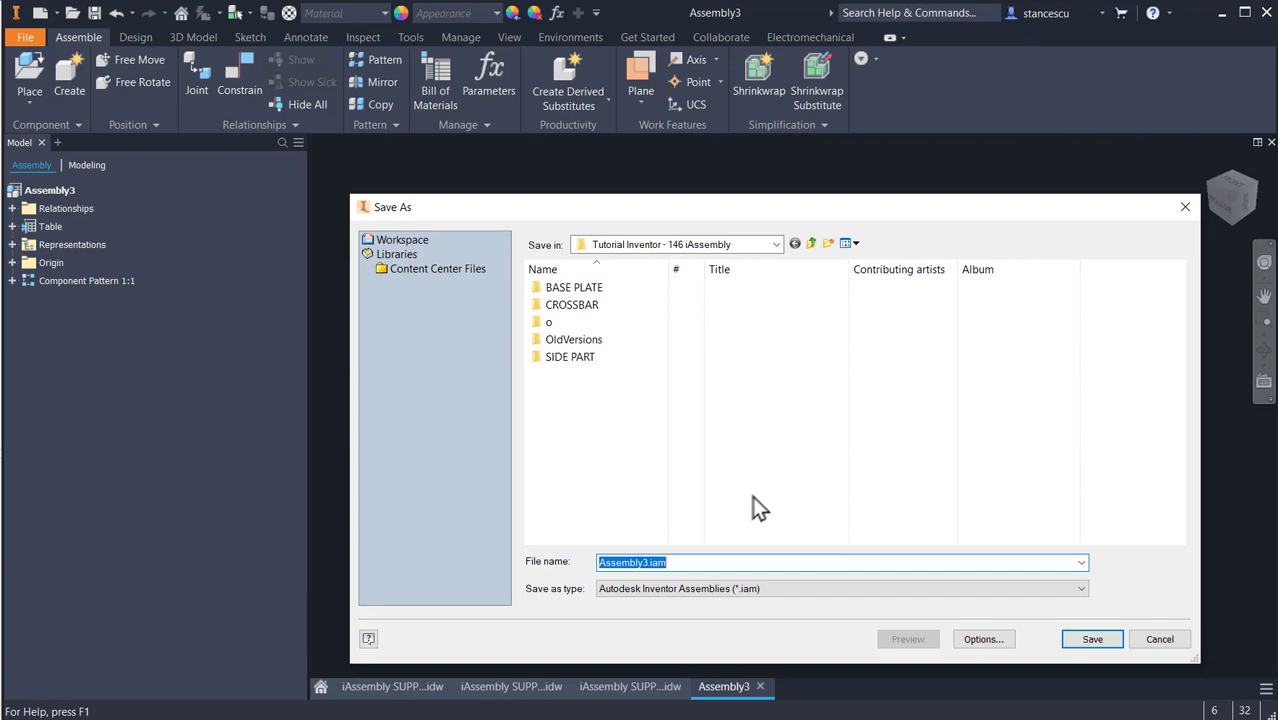
pyautogui.write('iSuba')
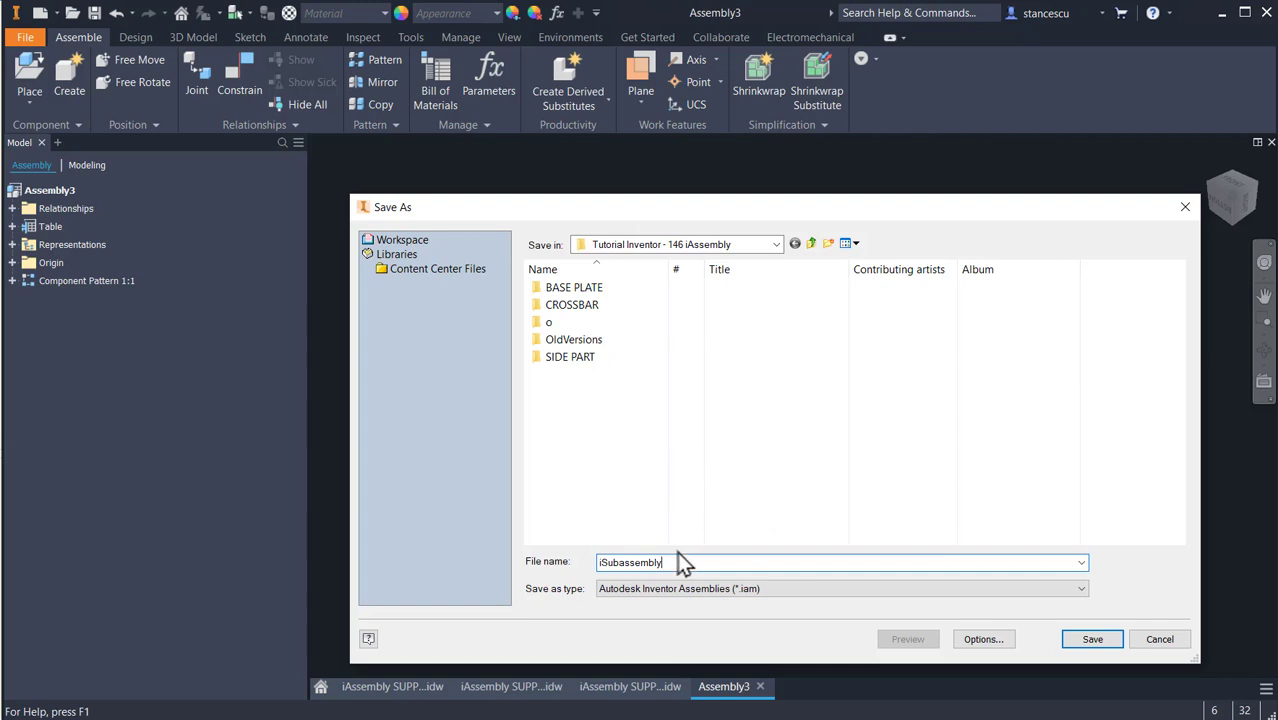
pyautogui.click(1090, 641)
pyautogui.click(477, 110)
pyautogui.moveTo(257, 0); pyautogui.dragTo(314, 146)
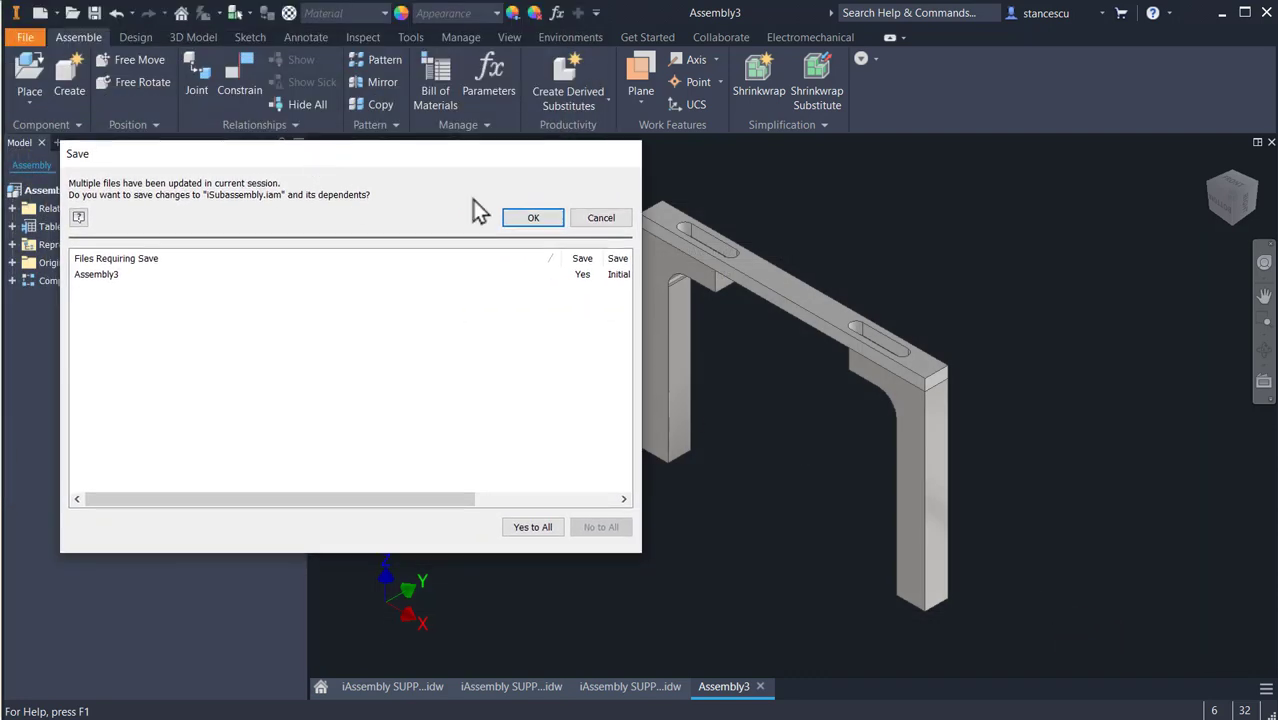
pyautogui.click(535, 222)
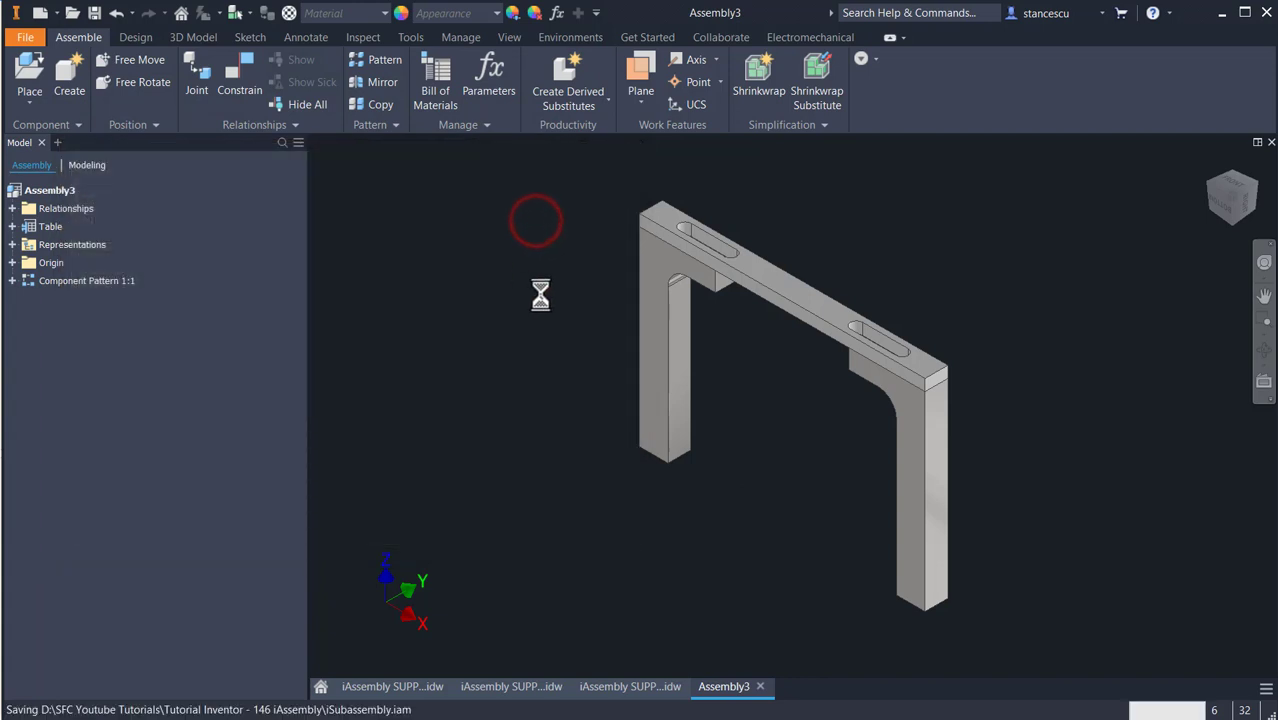
pyautogui.click(1271, 143)
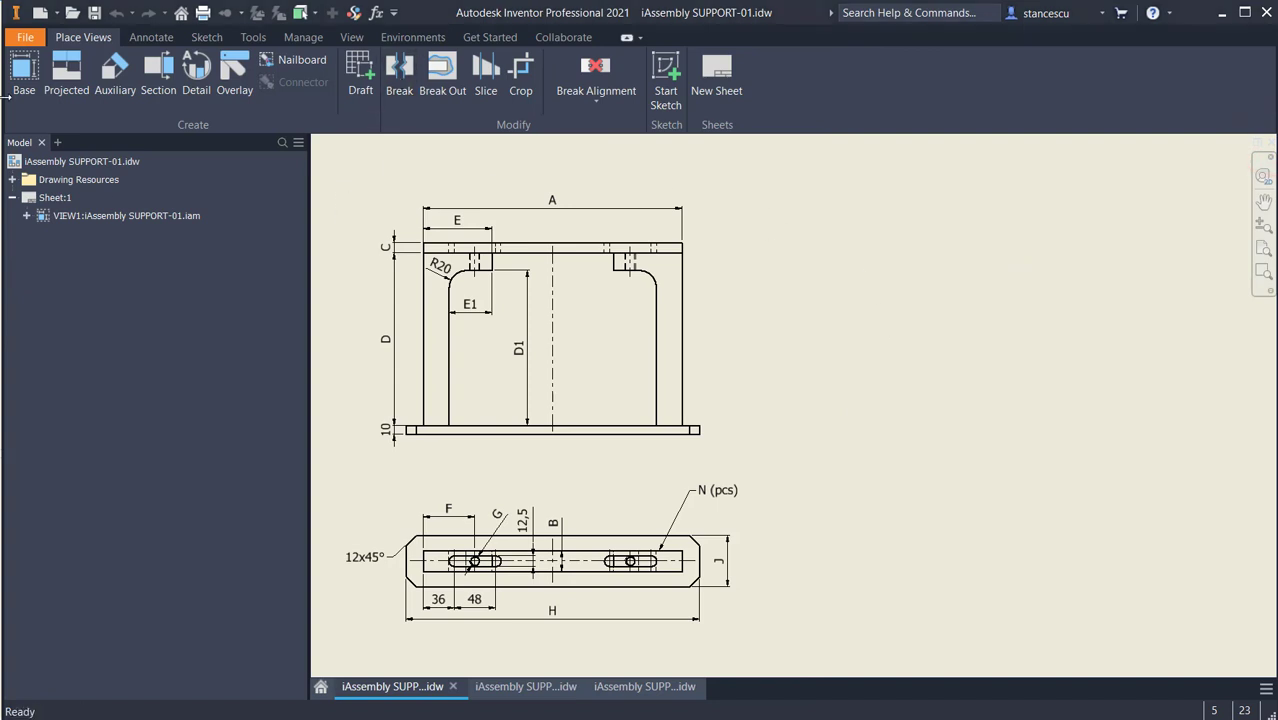
# - Create a new assembly and place the BASE PLATE-01 iPart member grounded at the origin
pyautogui.click(41, 14)
pyautogui.doubleClick(568, 312)
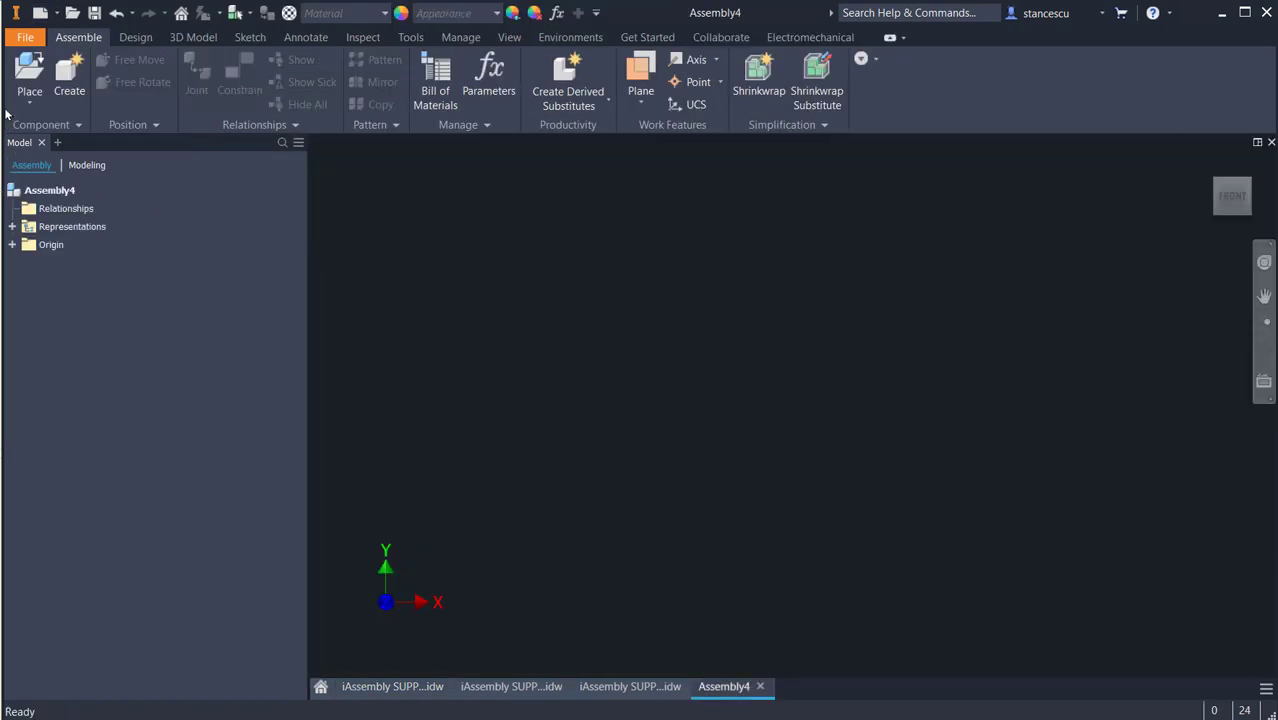
pyautogui.click(31, 76)
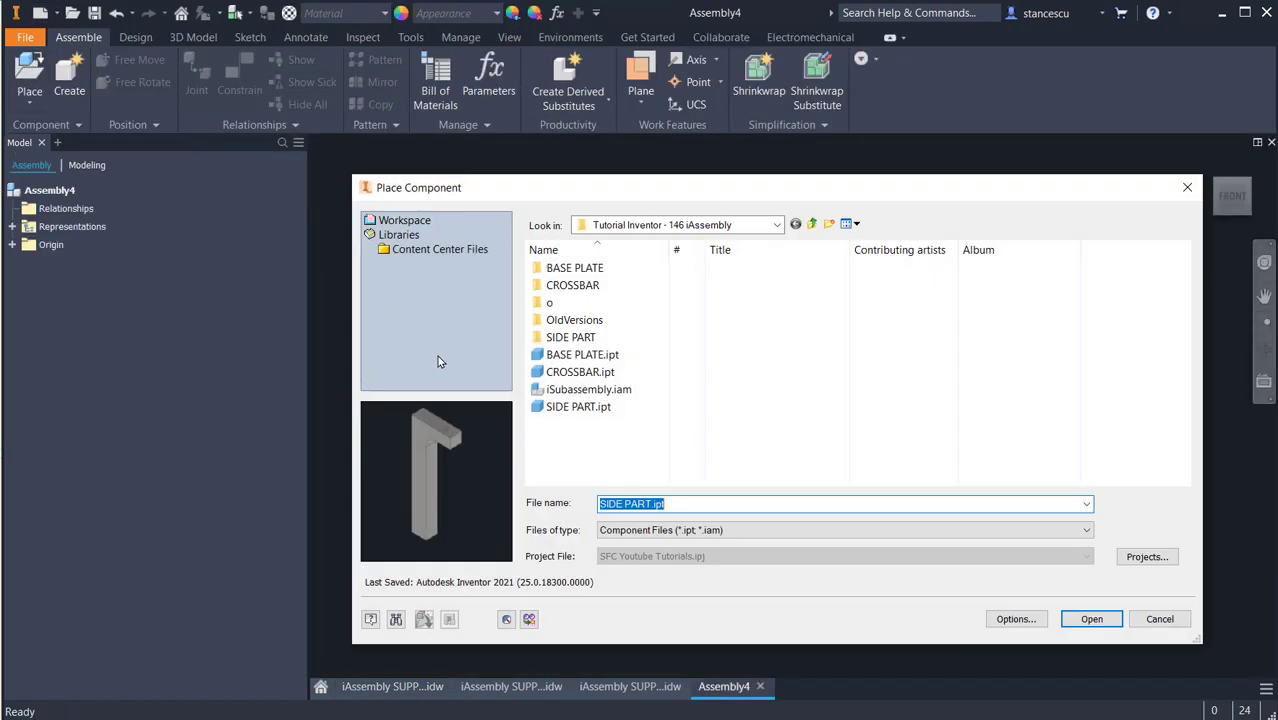
pyautogui.doubleClick(564, 358)
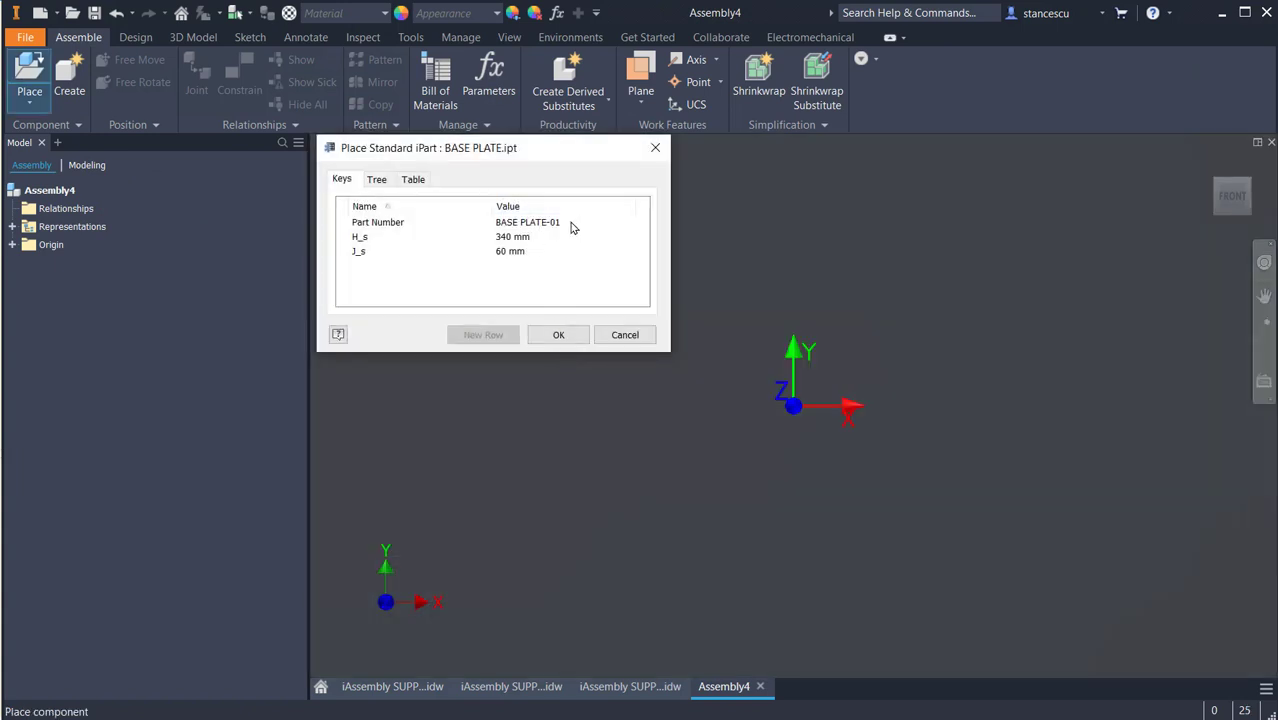
pyautogui.rightClick(956, 360)
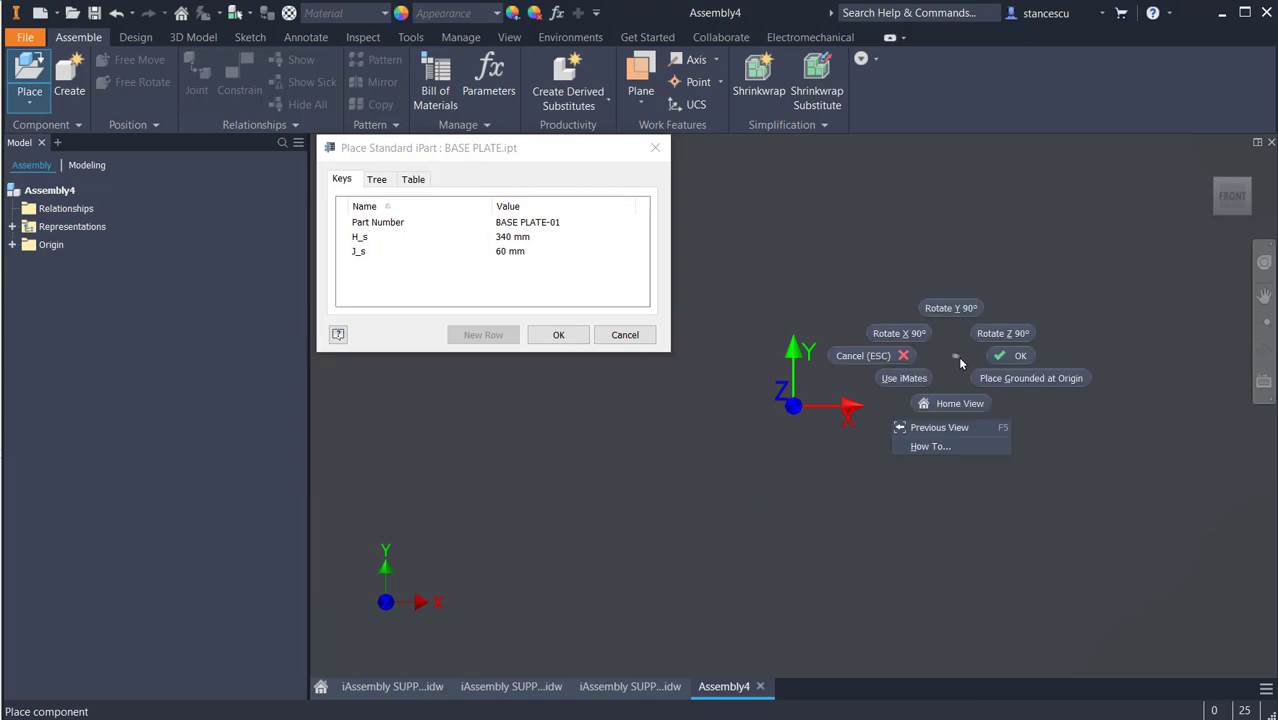
pyautogui.click(1015, 381)
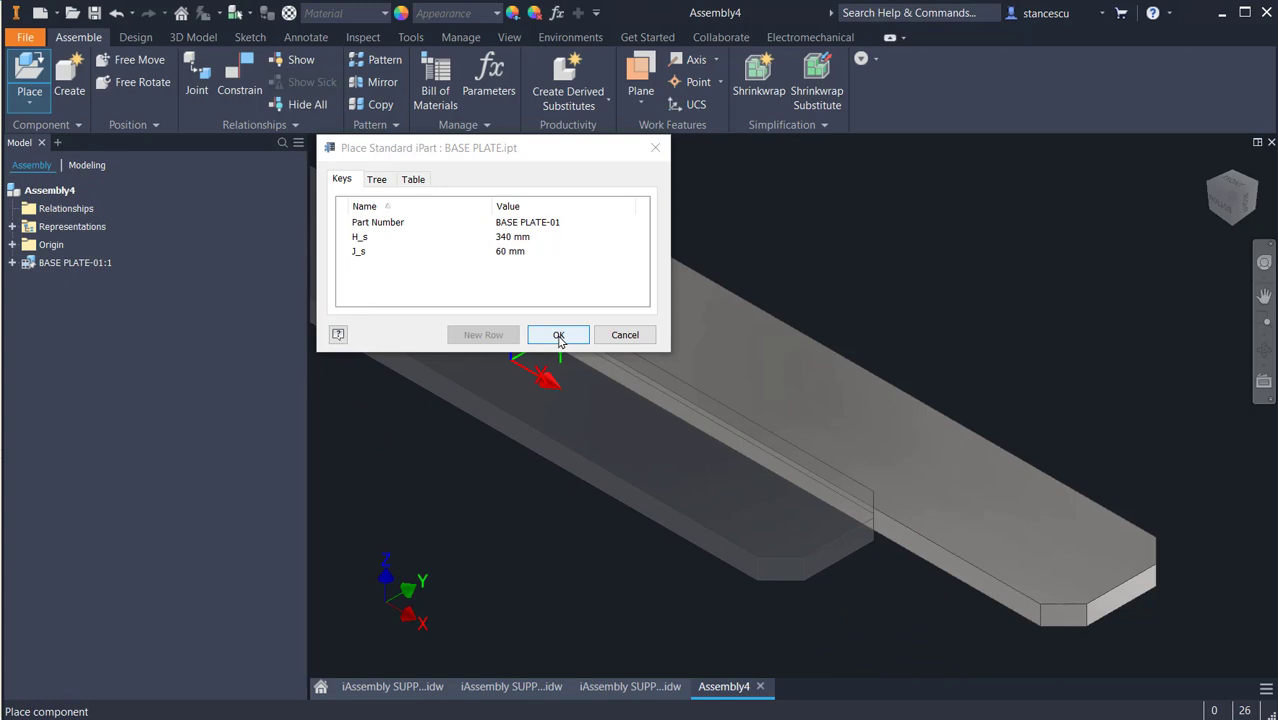
pyautogui.click(558, 335)
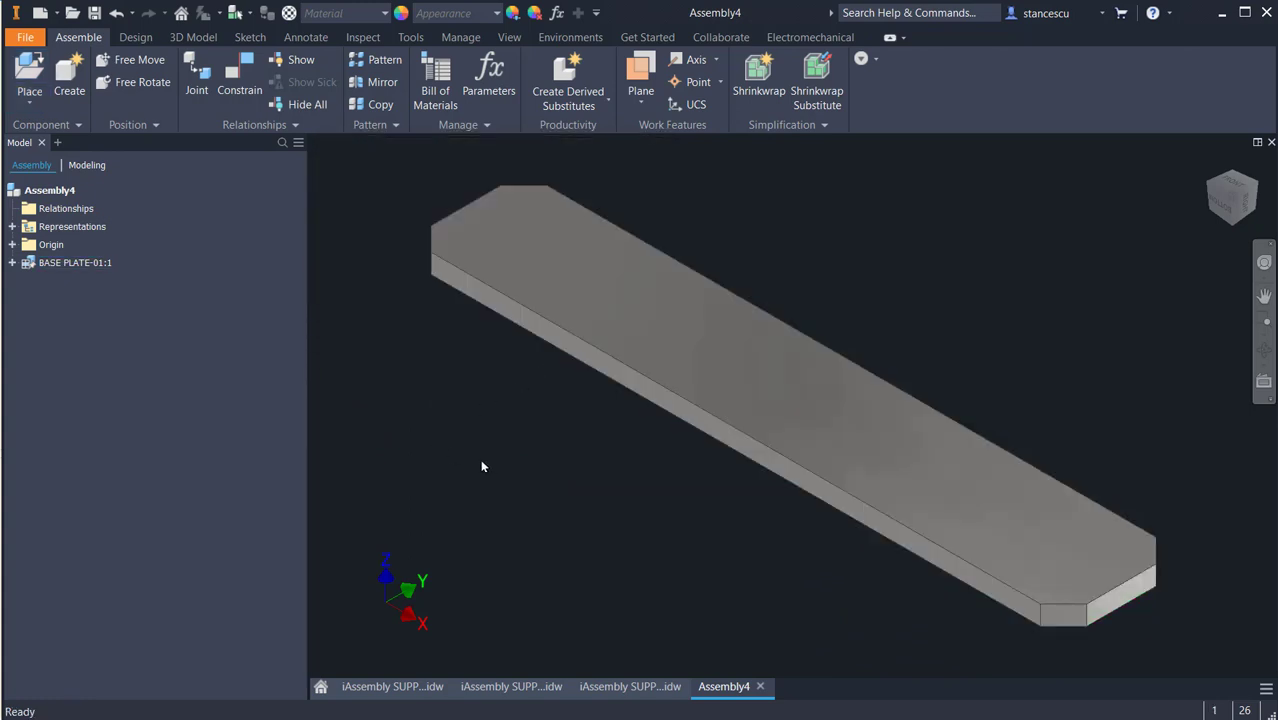
# - Place one instance of member Assembly3-01 from iSubassembly.iam, saving its generated member file
pyautogui.click(29, 78)
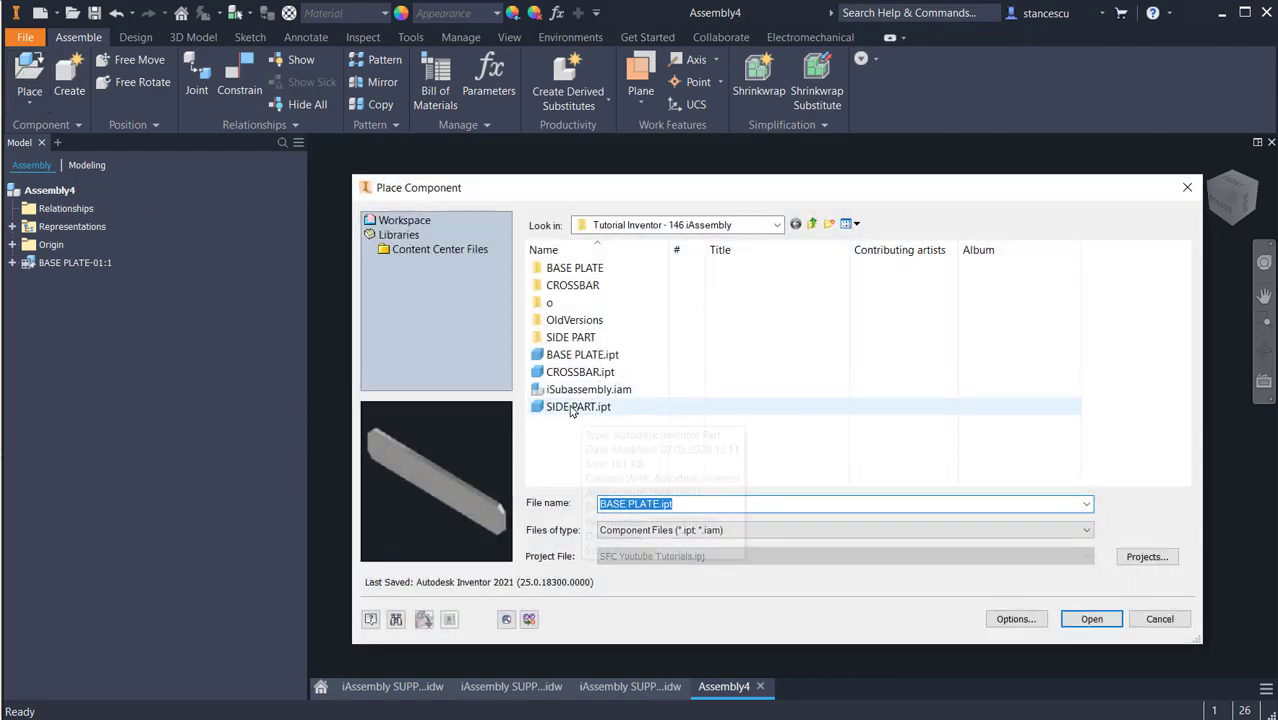
pyautogui.doubleClick(535, 392)
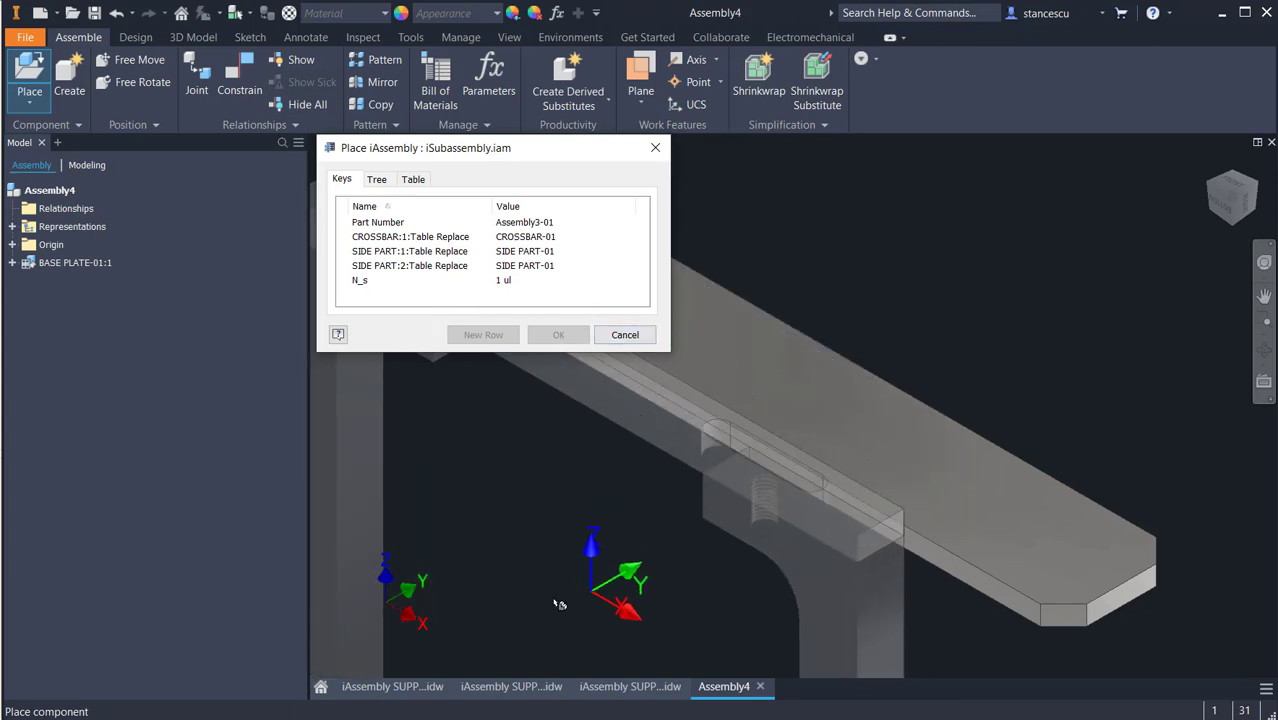
pyautogui.click(930, 332)
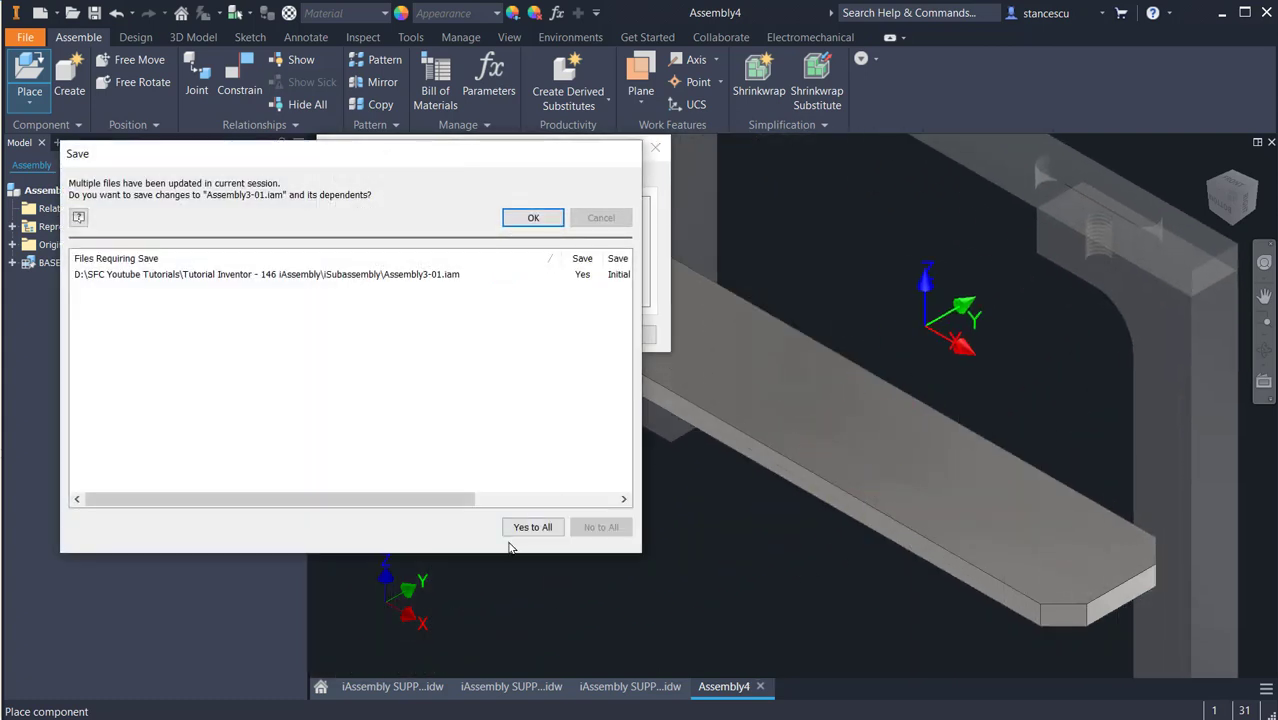
pyautogui.click(531, 217)
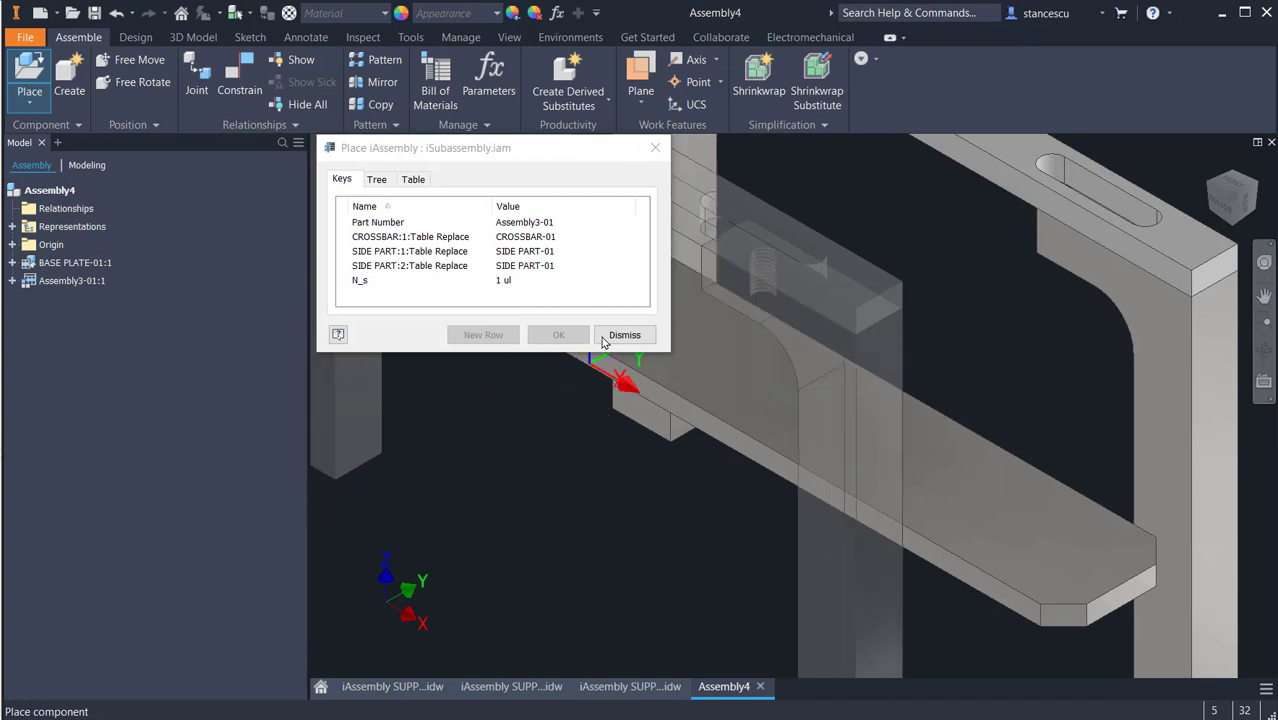
pyautogui.click(622, 335)
# - Move the placed support subassembly up and away from the base plate
pyautogui.scroll(3, 450, 472)
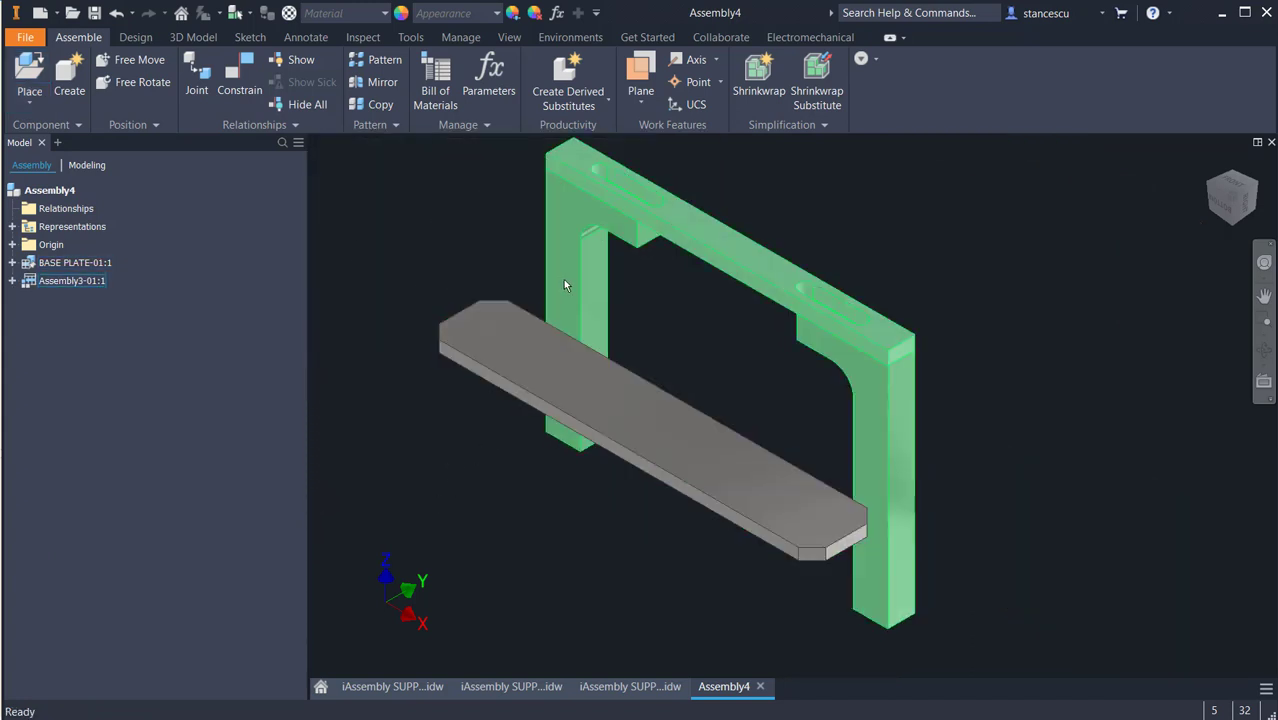
pyautogui.moveTo(562, 282); pyautogui.dragTo(619, 233)
pyautogui.click(550, 366)
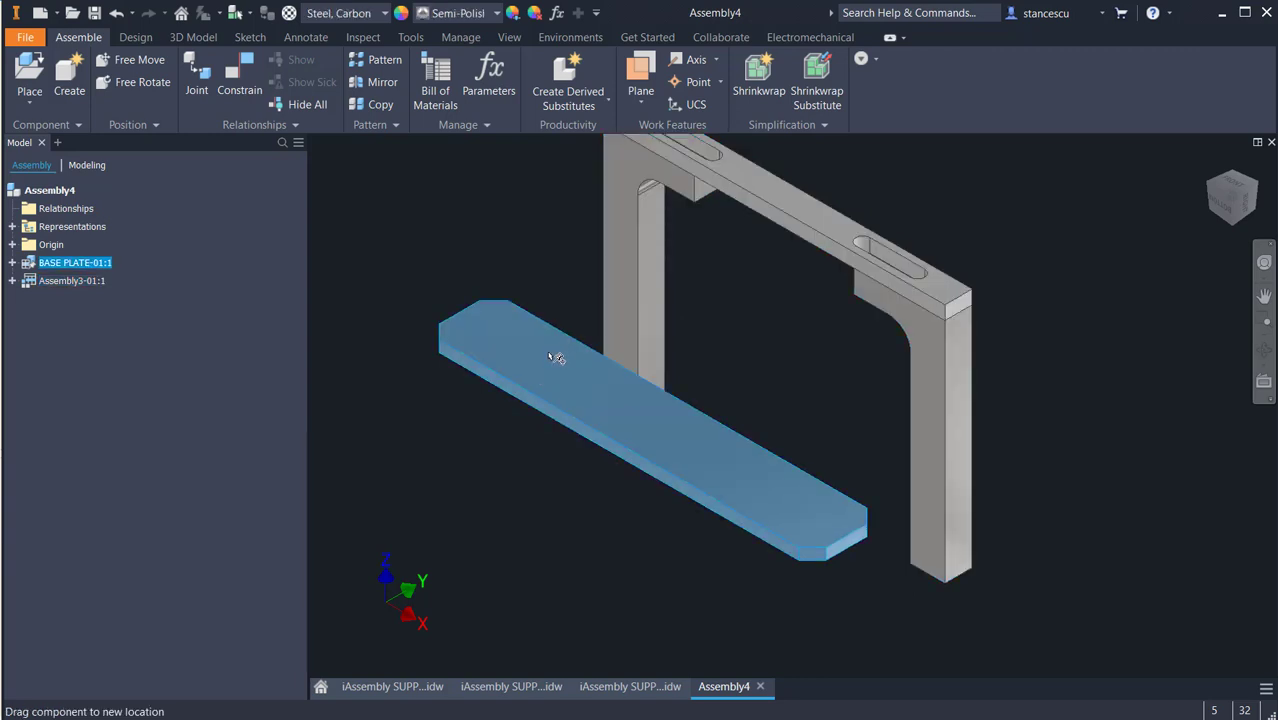
pyautogui.click(366, 259)
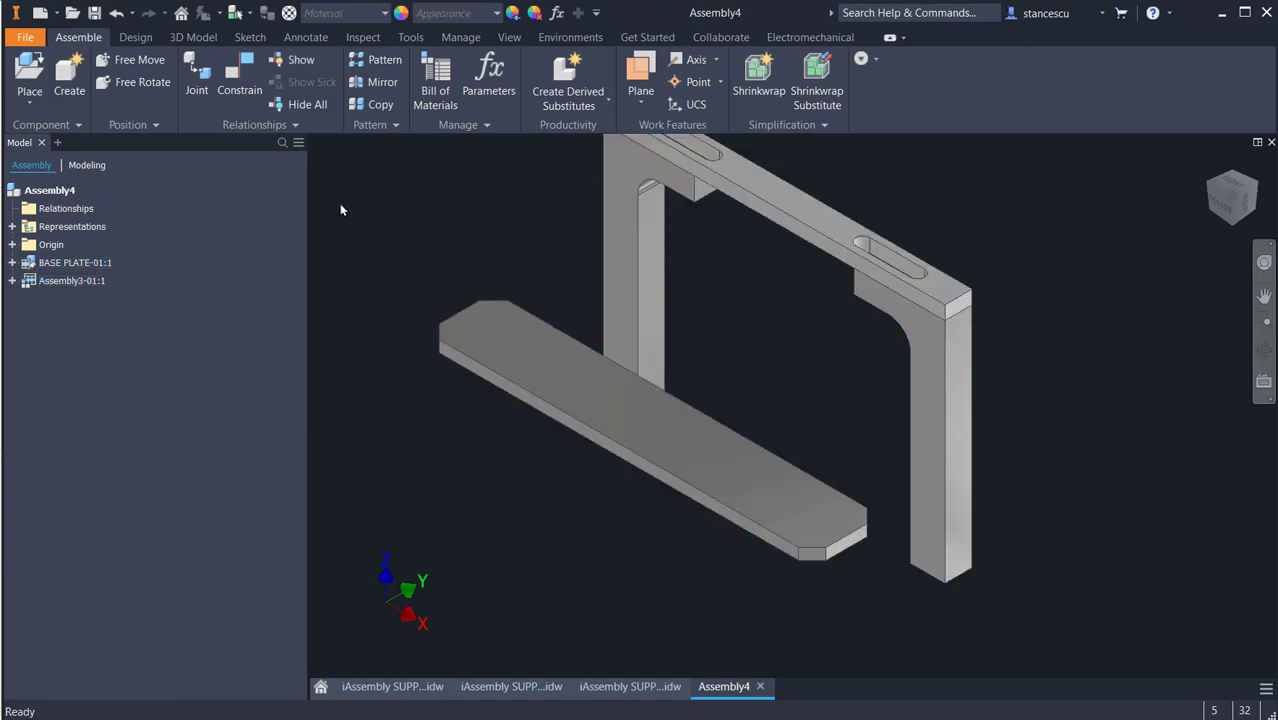
# - Mate the base plate's top face with the bottom face of a support leg at zero offset
pyautogui.click(249, 73)
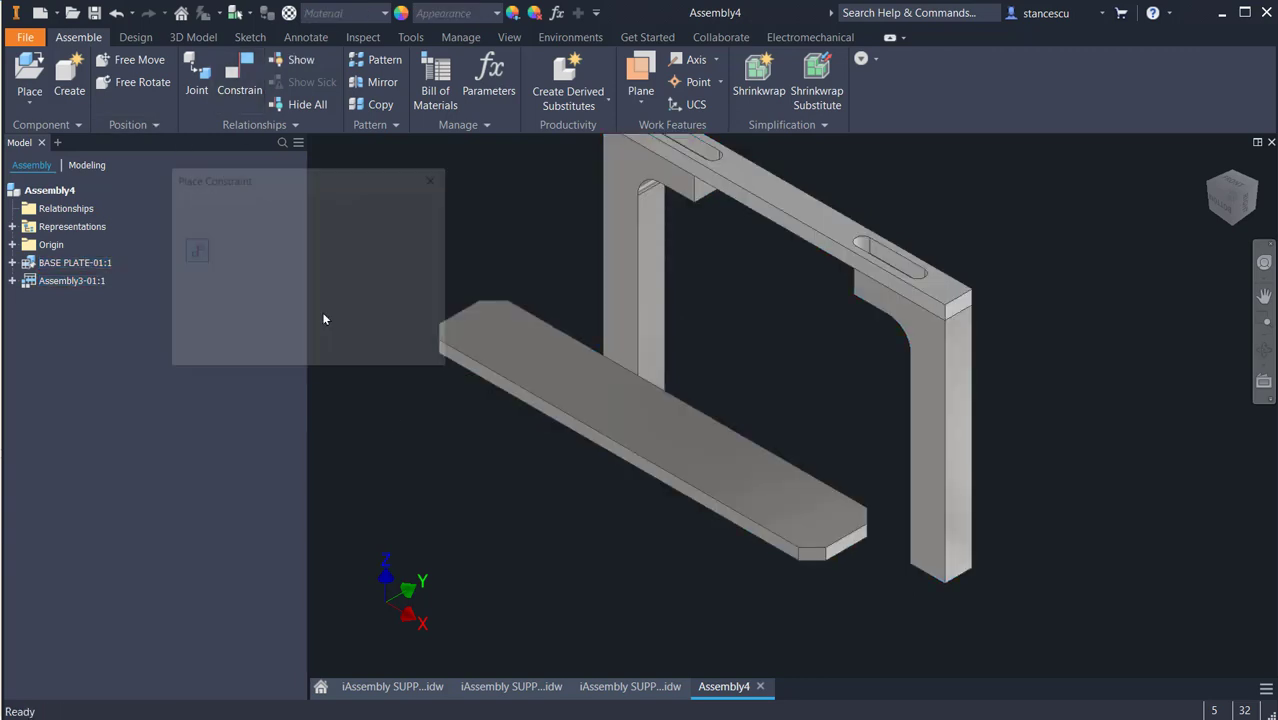
pyautogui.click(600, 432)
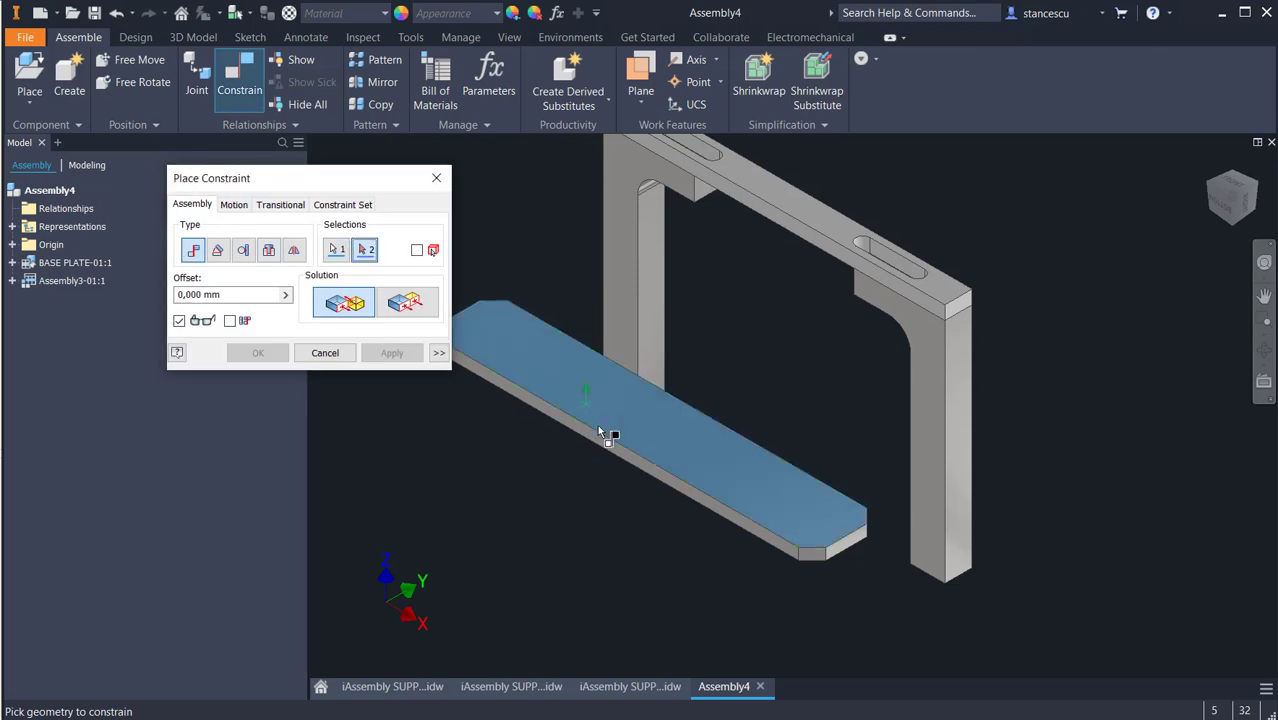
pyautogui.keyDown('shift'); pyautogui.moveTo(591, 596); pyautogui.dragTo(575, 625, button='middle'); pyautogui.keyUp('shift')
pyautogui.click(575, 625)
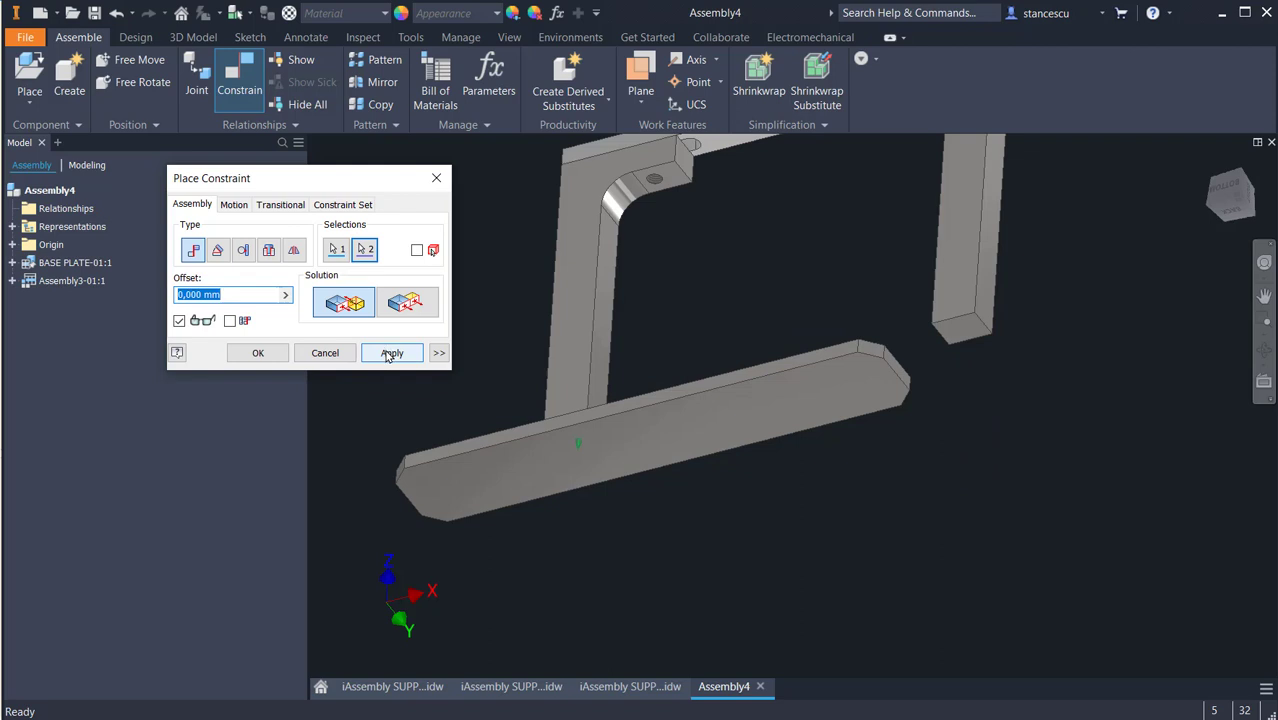
pyautogui.click(260, 352)
pyautogui.keyDown('shift'); pyautogui.moveTo(755, 317); pyautogui.dragTo(740, 425, button='middle'); pyautogui.keyUp('shift')
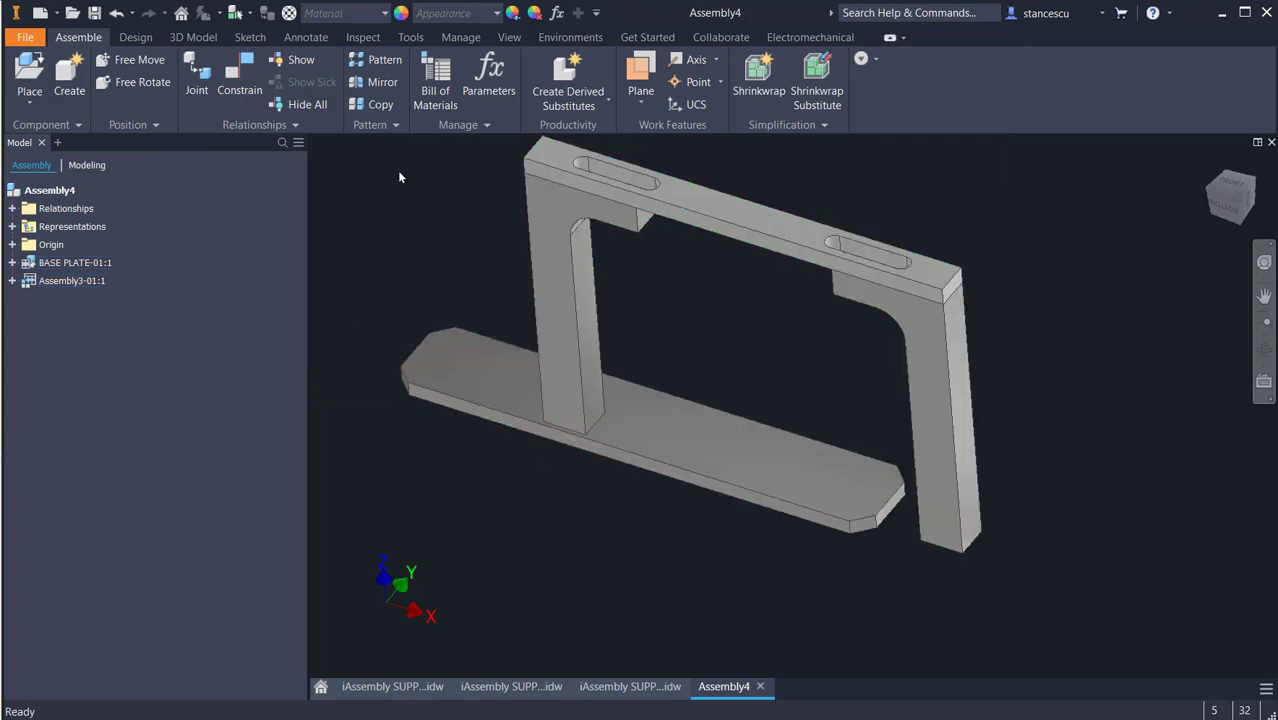
# - Mate the base plate's Z axis with the support subassembly's origin center point to center the frame on the plate
pyautogui.click(242, 88)
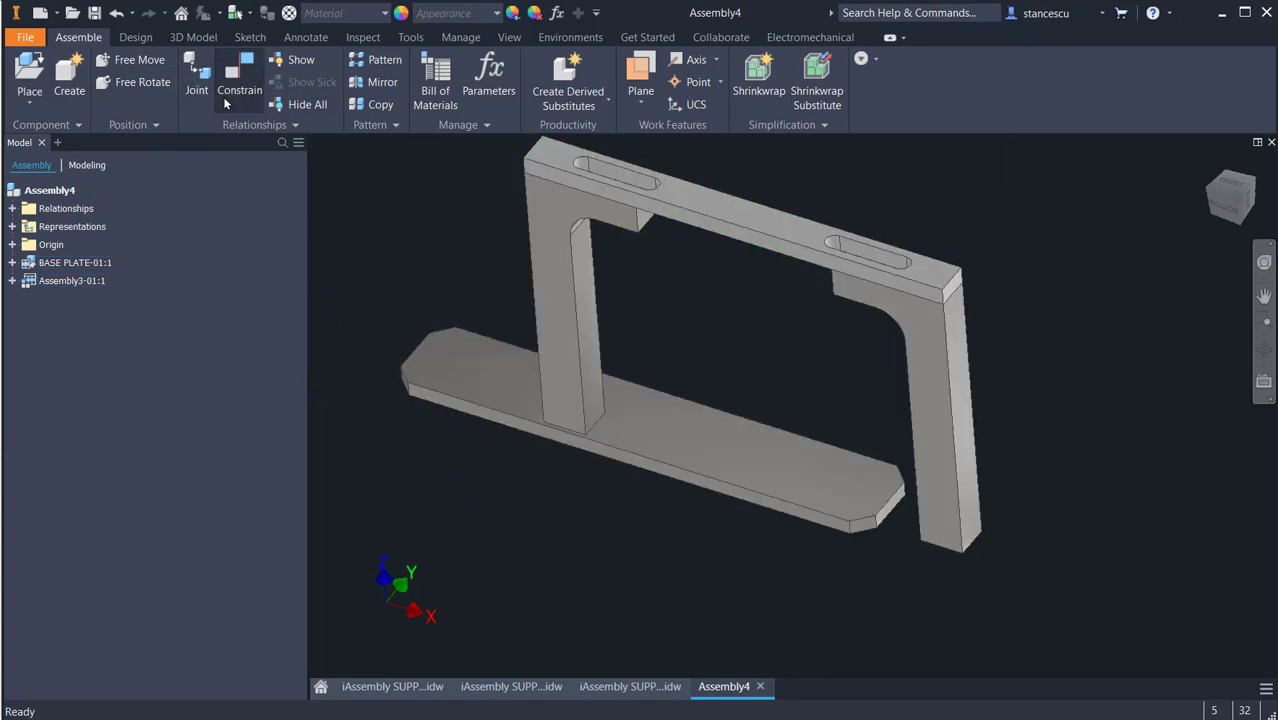
pyautogui.click(13, 262)
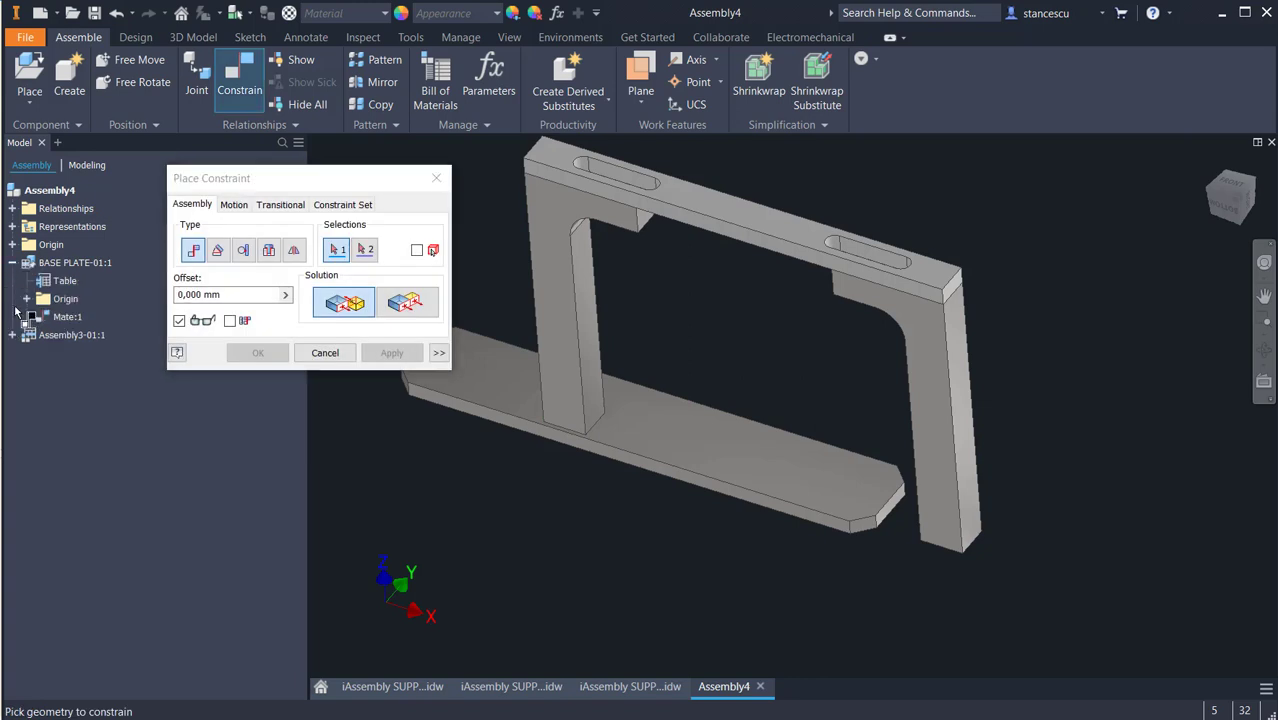
pyautogui.click(27, 298)
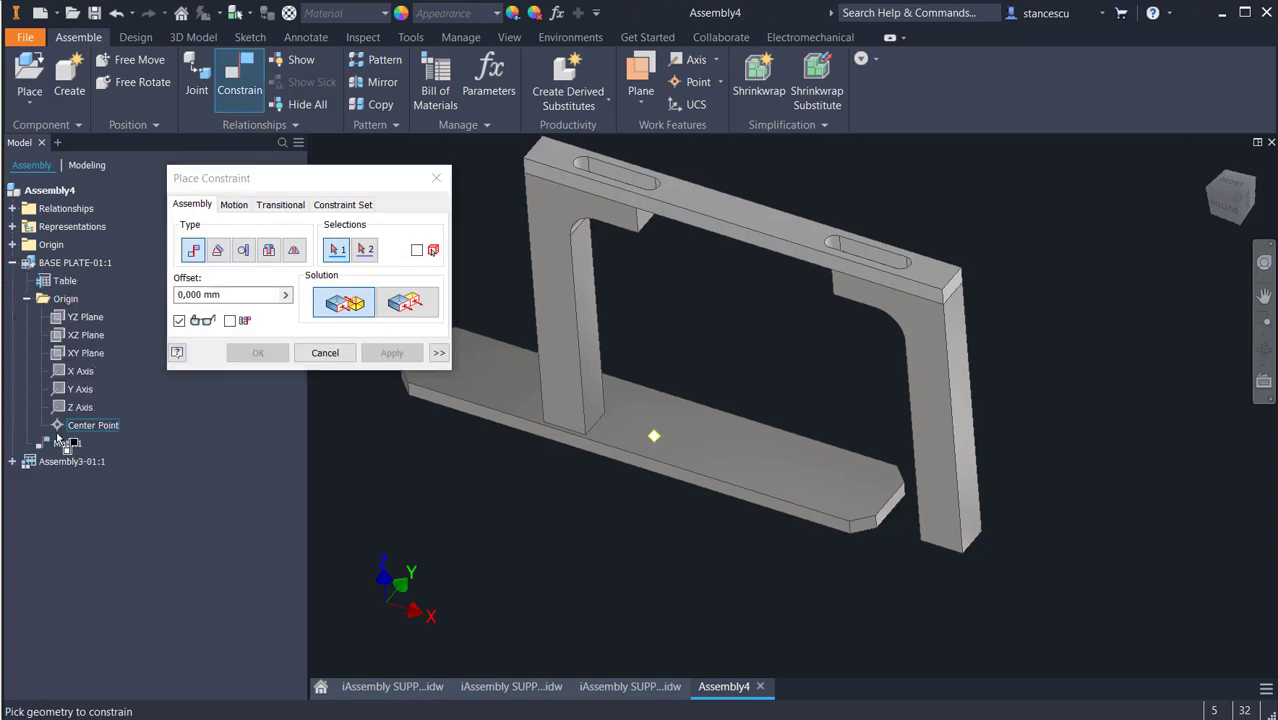
pyautogui.click(74, 407)
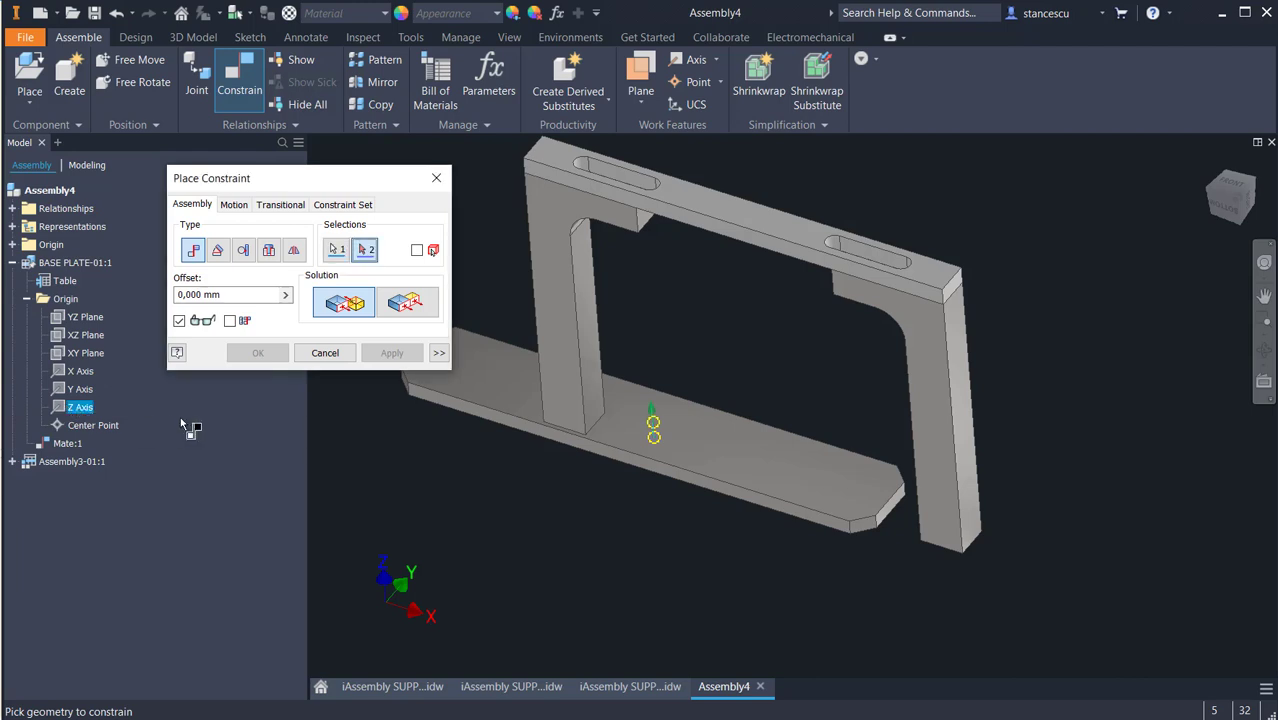
pyautogui.click(13, 461)
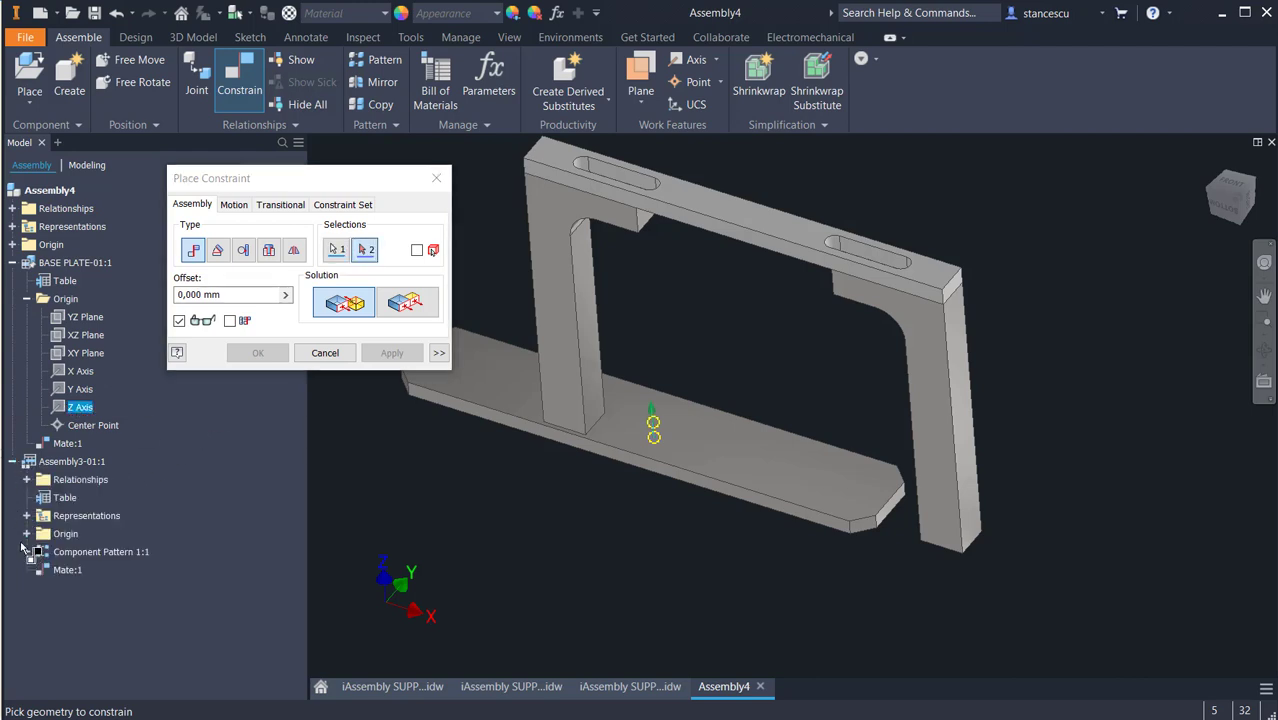
pyautogui.click(27, 534)
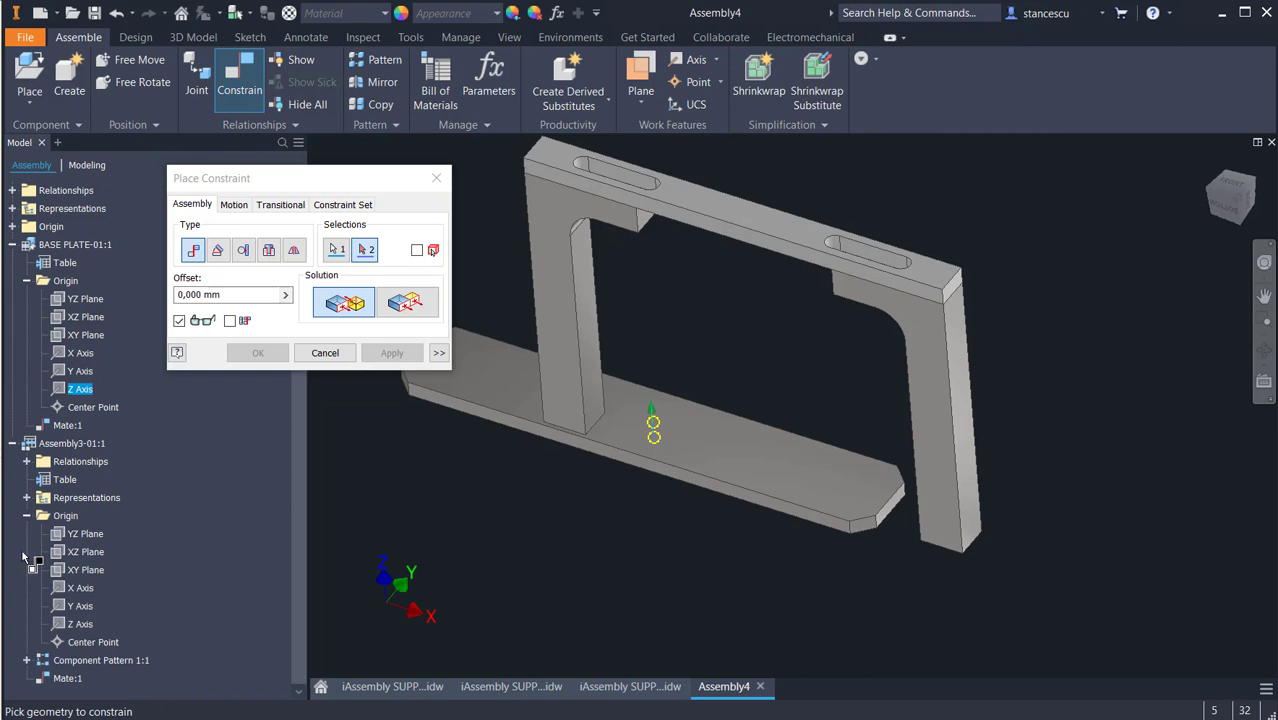
pyautogui.click(58, 645)
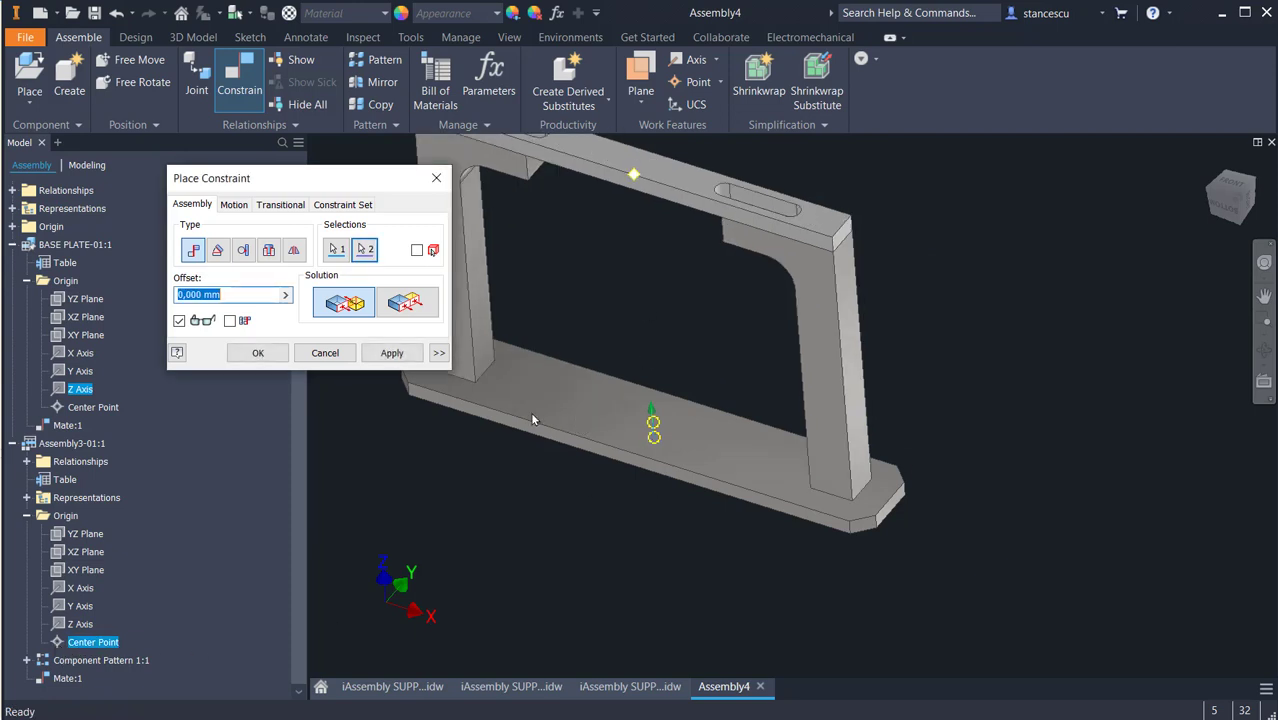
pyautogui.click(255, 353)
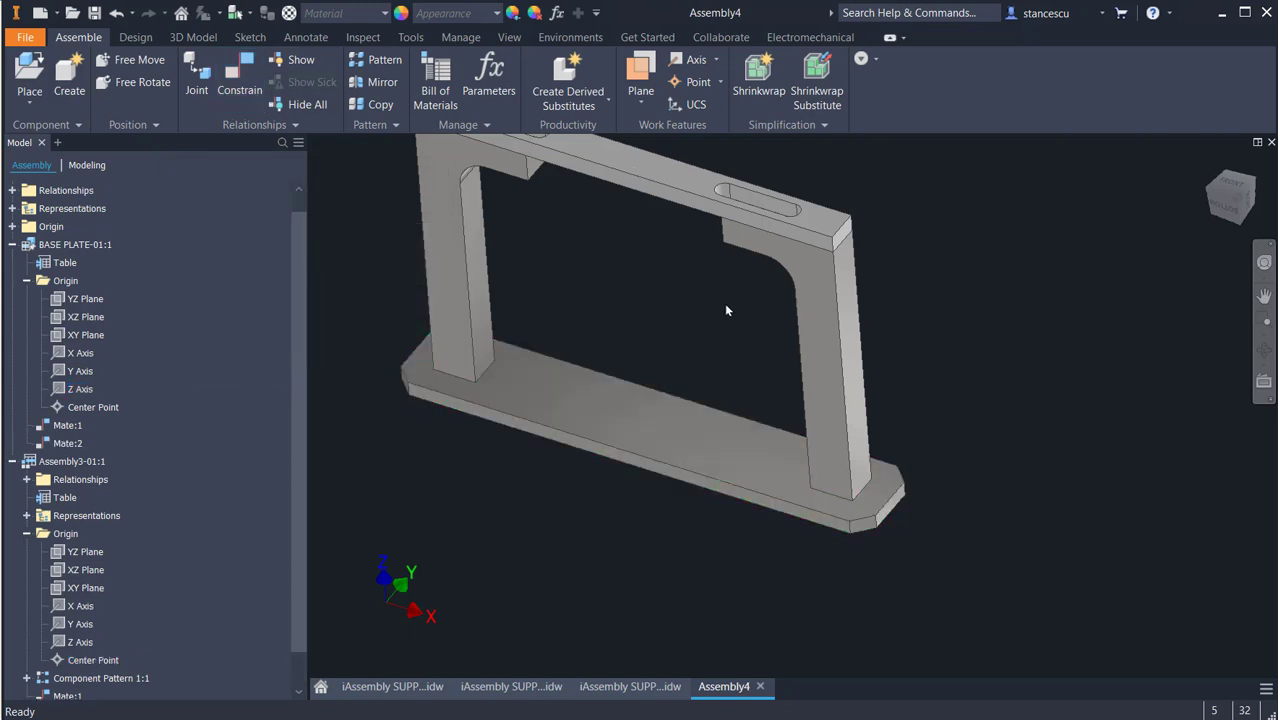
# - Save the constrained assembly as SUPPORT in the Tutorial Inventor - 146 iAssembly folder, including its dependents
pyautogui.press('F6')
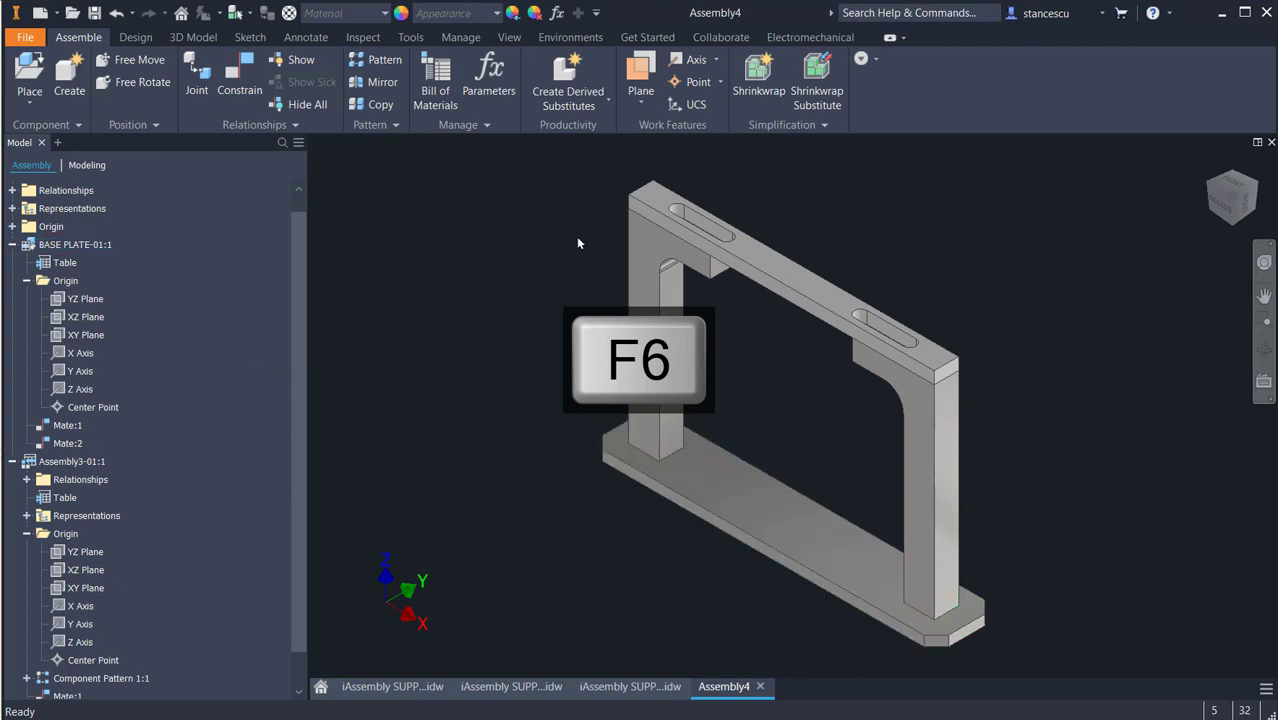
pyautogui.click(94, 13)
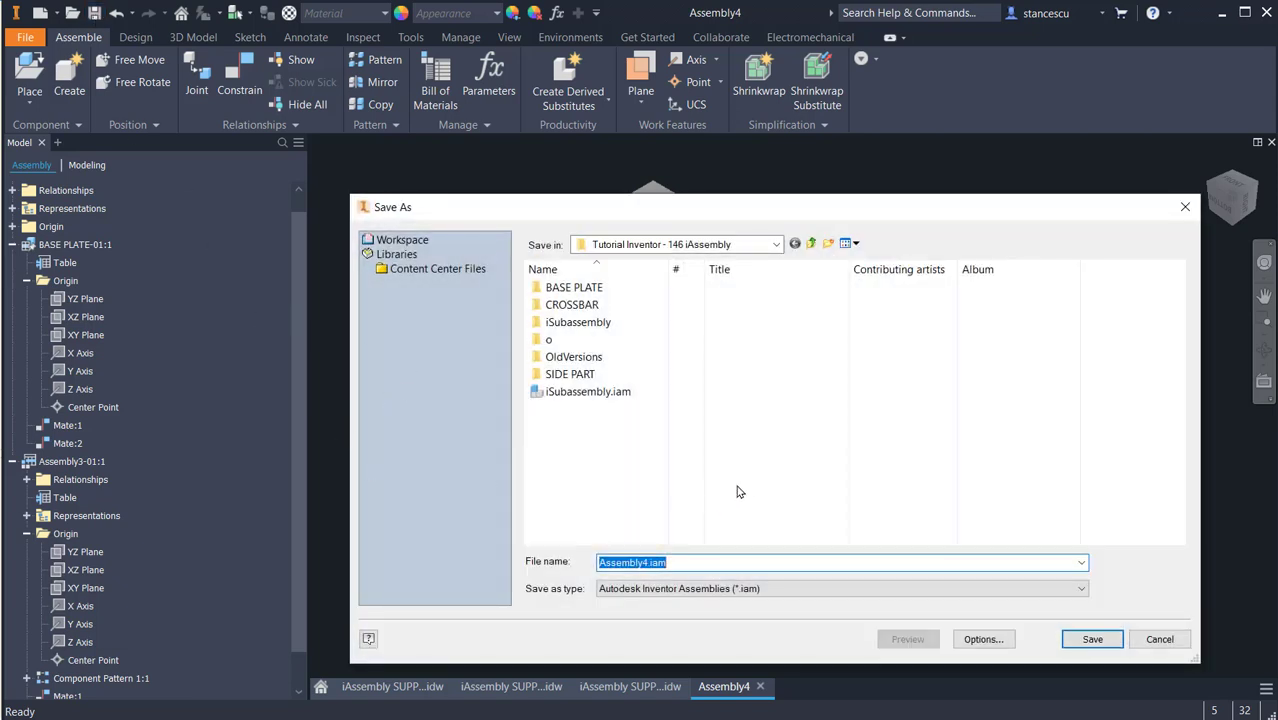
pyautogui.write('SUPPORT')
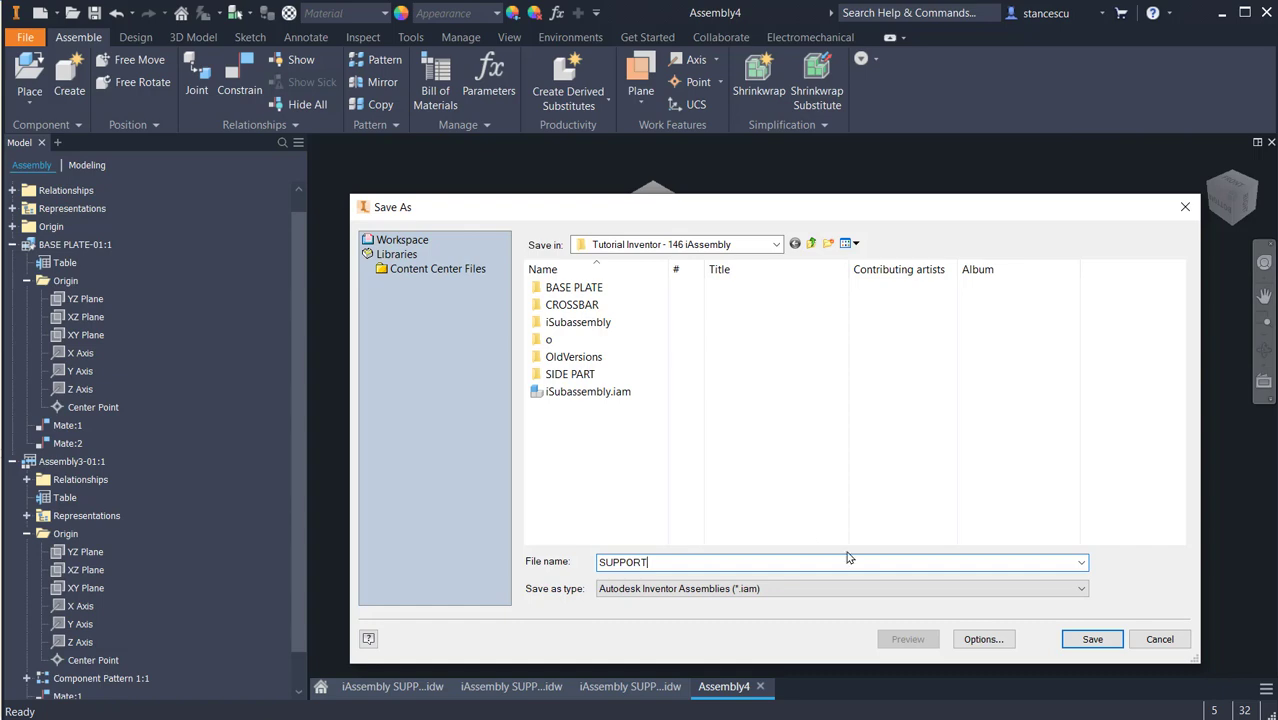
pyautogui.click(1092, 639)
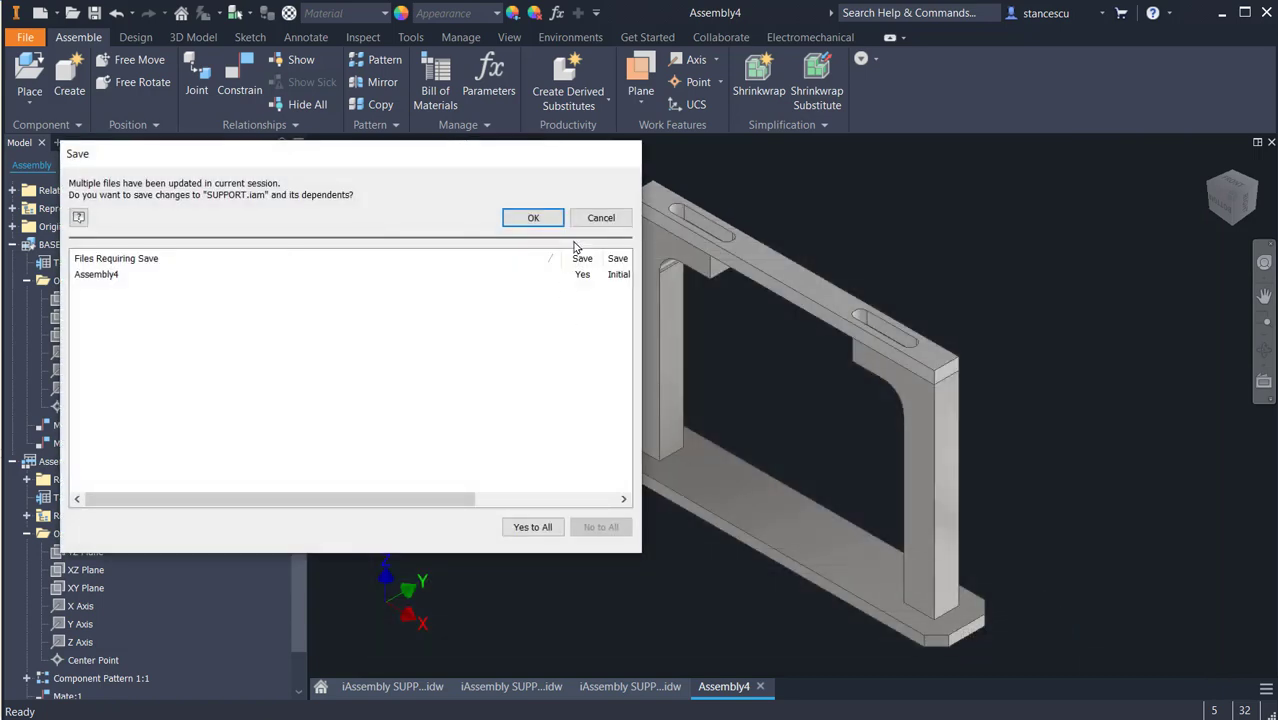
pyautogui.click(533, 217)
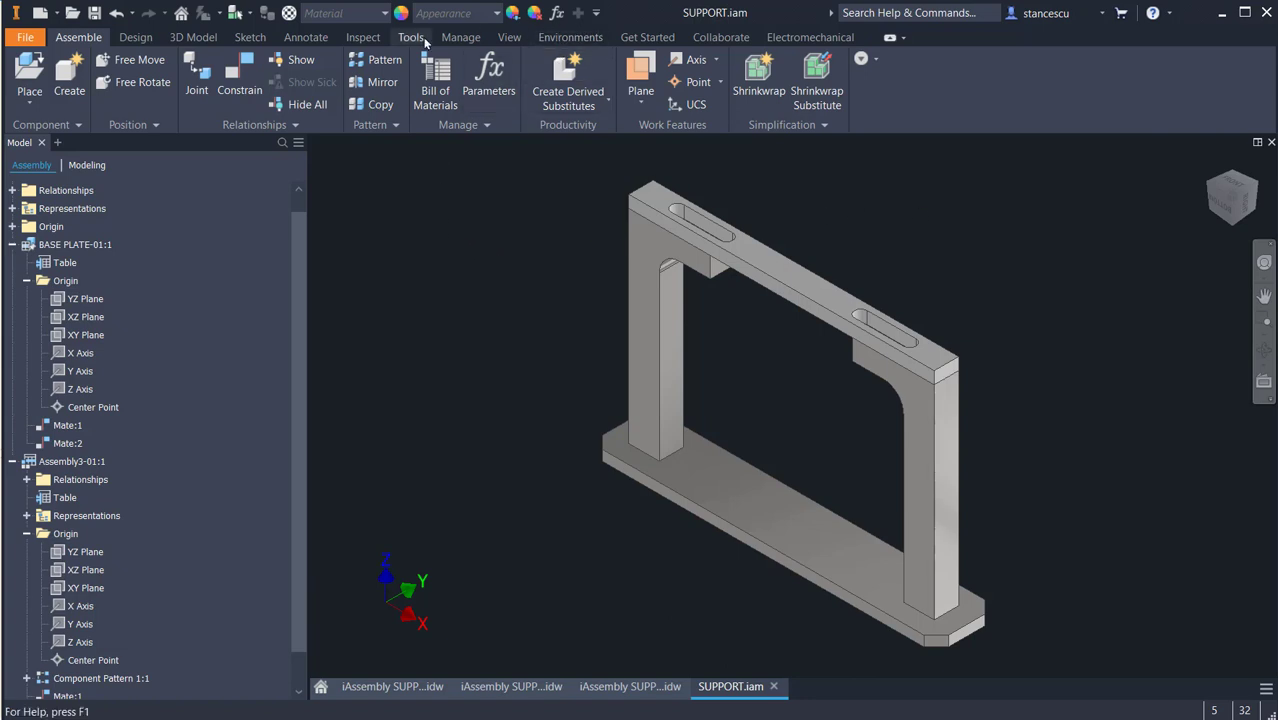
# - Start an iAssembly from SUPPORT and add the Table Replace properties of BASE PLATE:1 and iSubassembly:1 as table columns
pyautogui.click(458, 37)
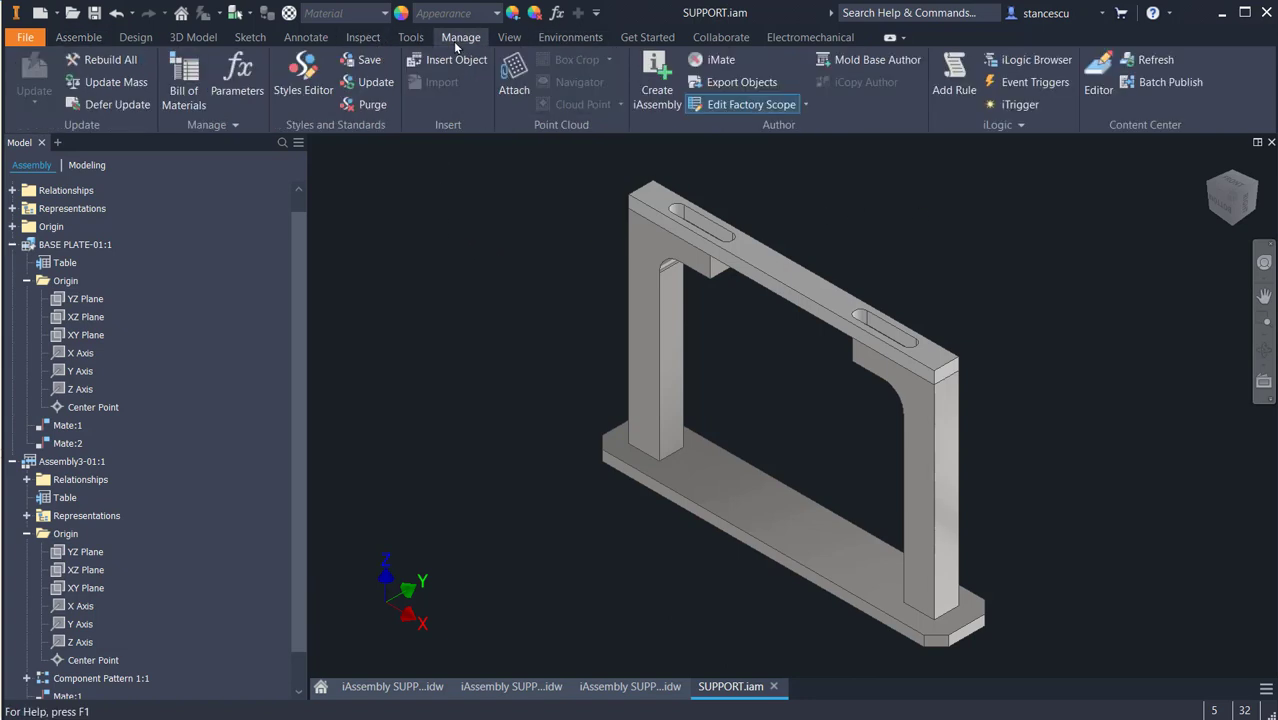
pyautogui.click(657, 82)
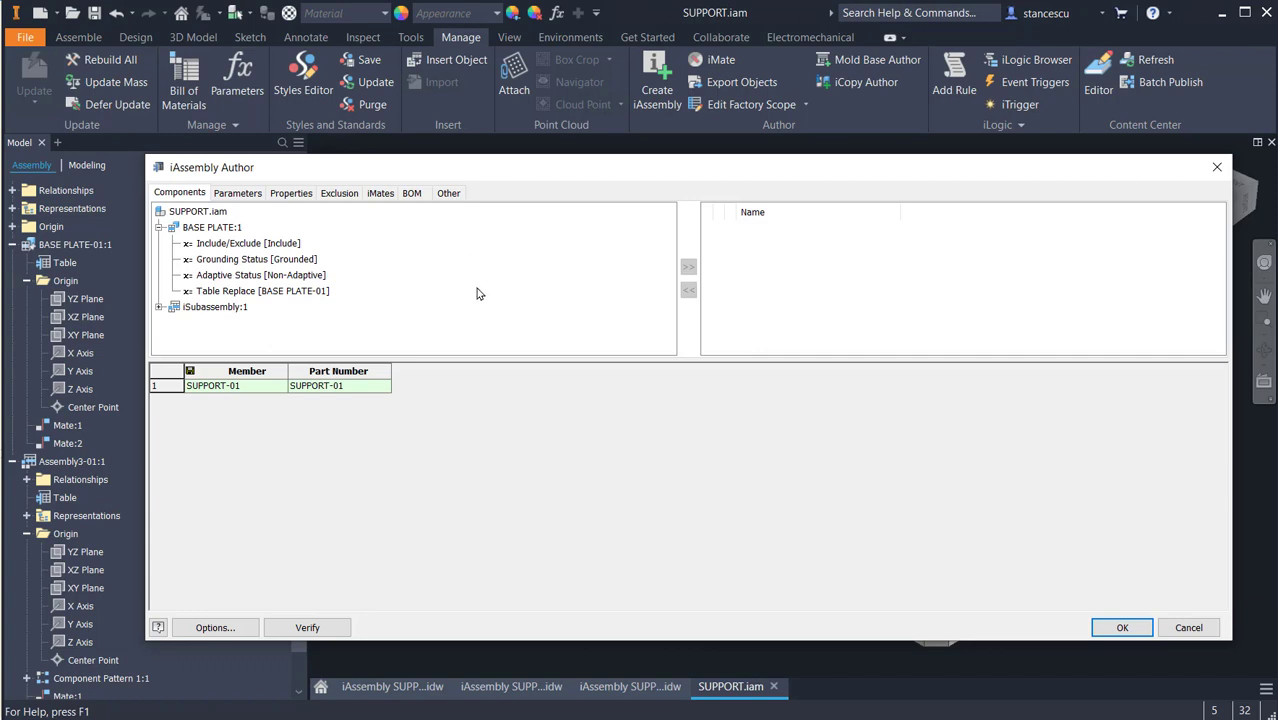
pyautogui.click(240, 291)
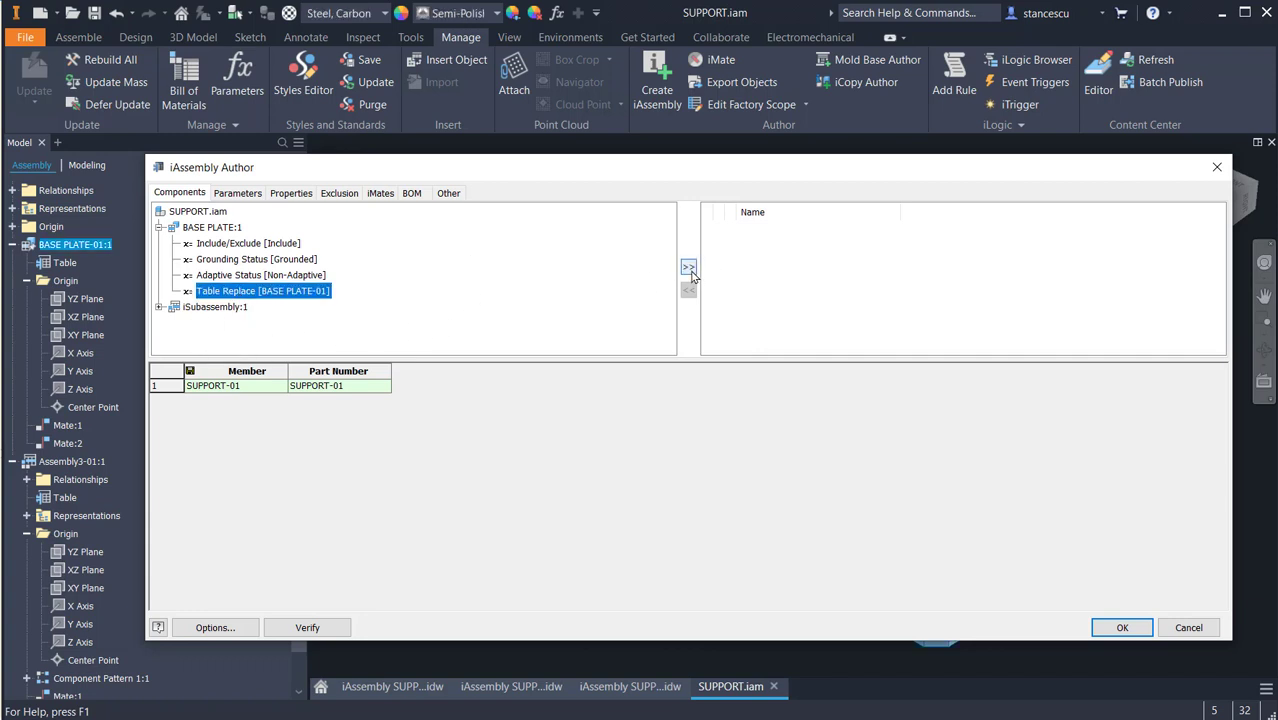
pyautogui.click(688, 268)
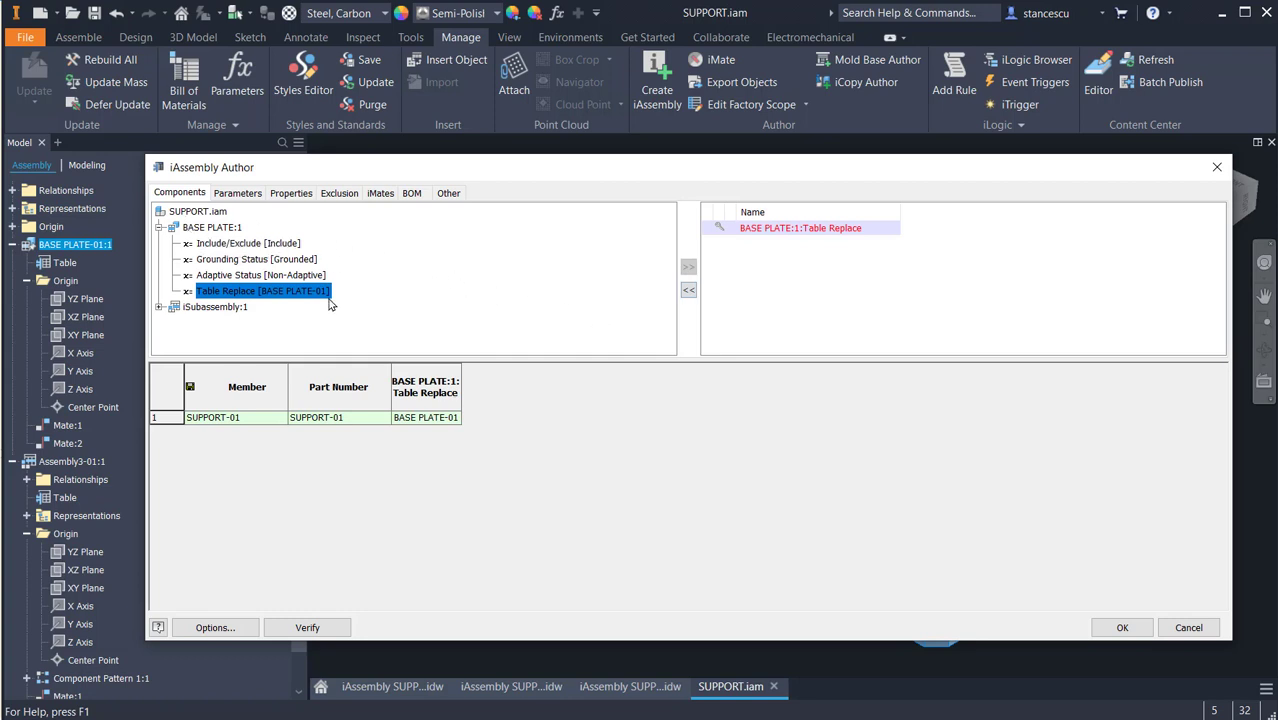
pyautogui.click(160, 308)
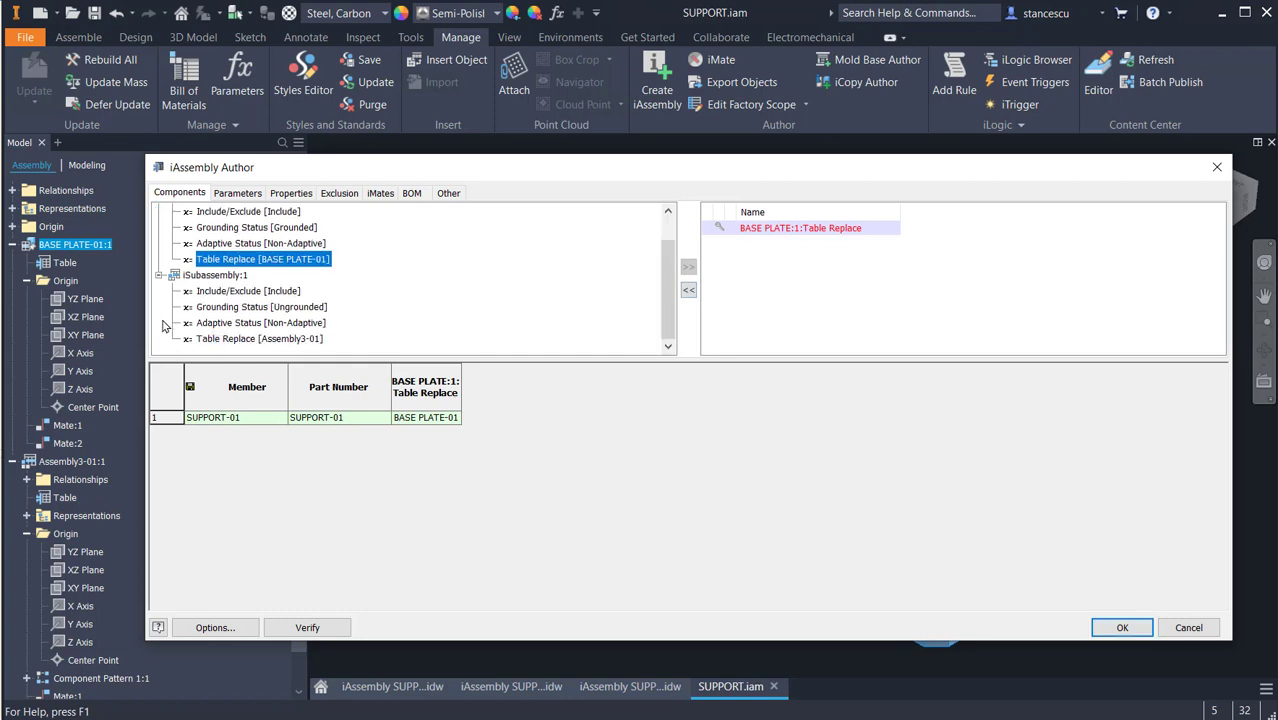
pyautogui.click(228, 339)
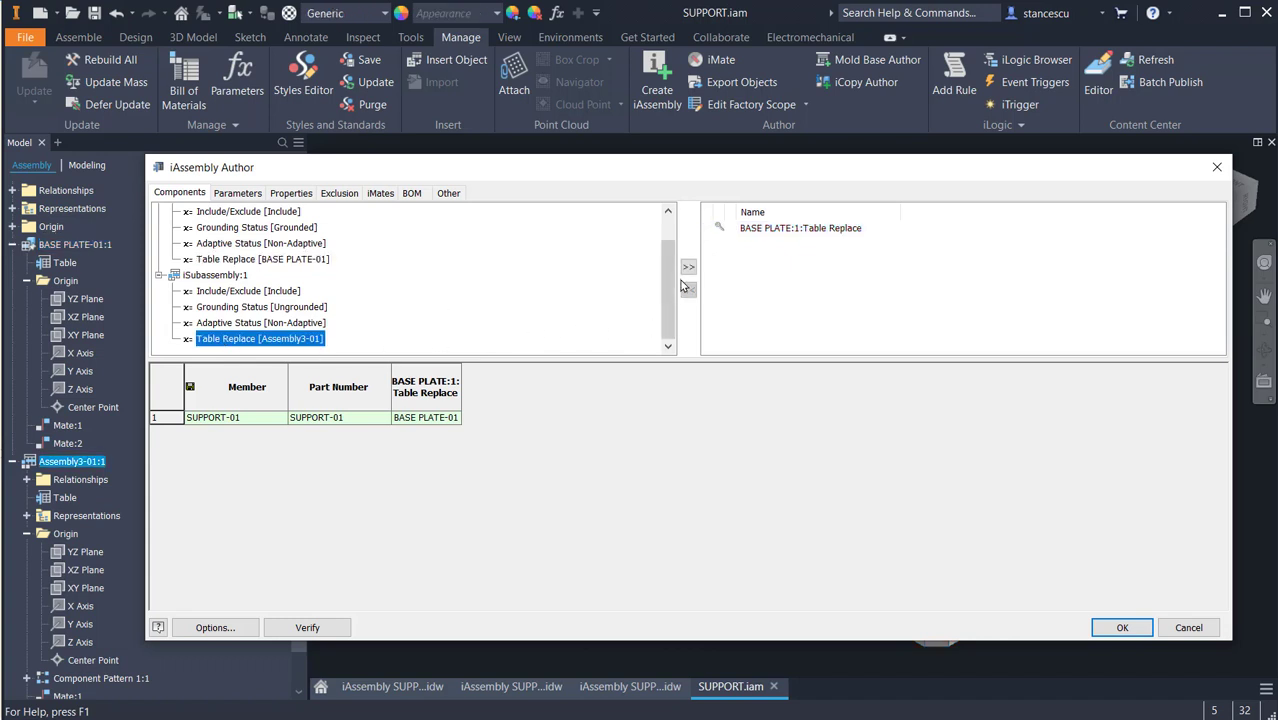
pyautogui.click(689, 269)
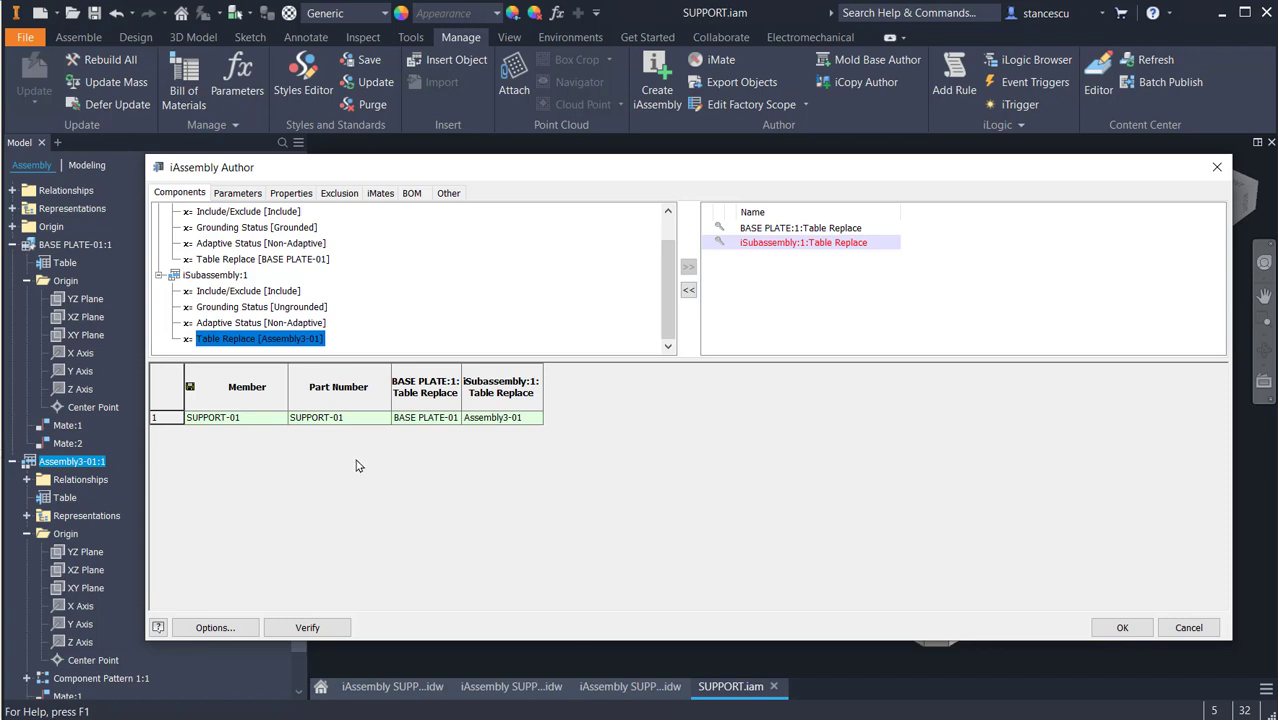
# - Insert two more member rows, SUPPORT-02 and SUPPORT-03, in the iAssembly table
pyautogui.rightClick(160, 418)
pyautogui.click(206, 431)
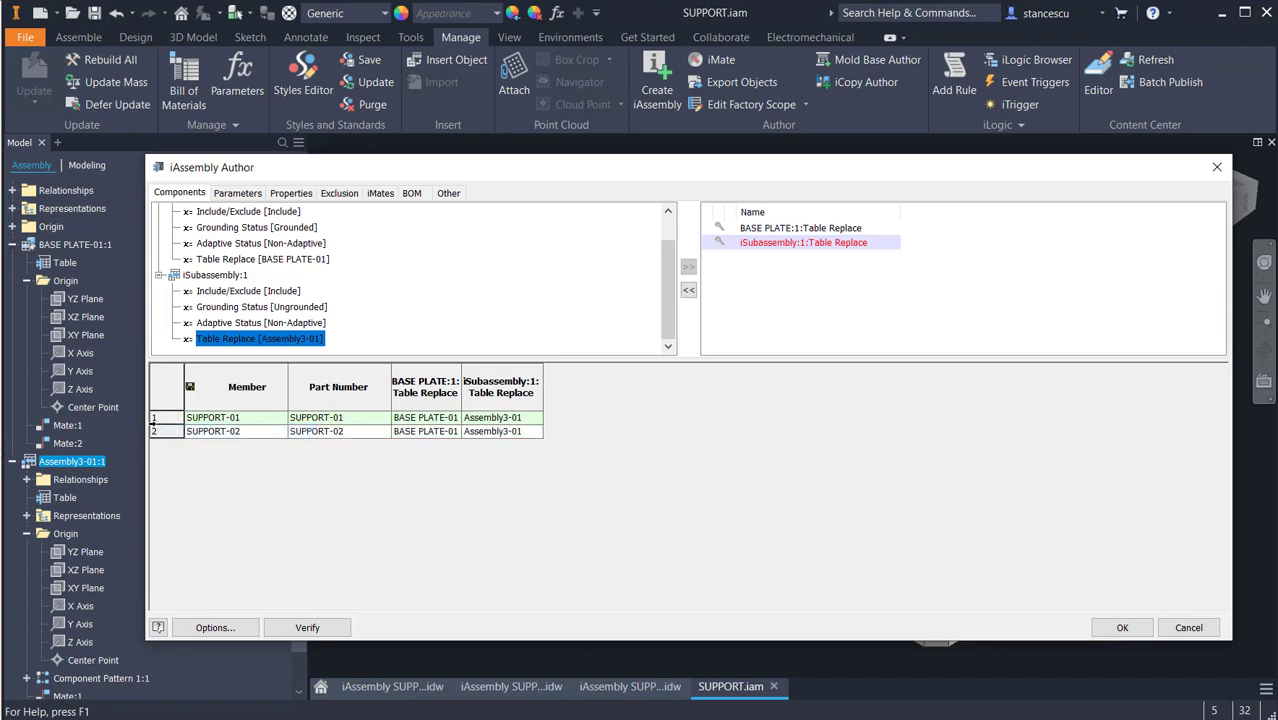
pyautogui.rightClick(159, 432)
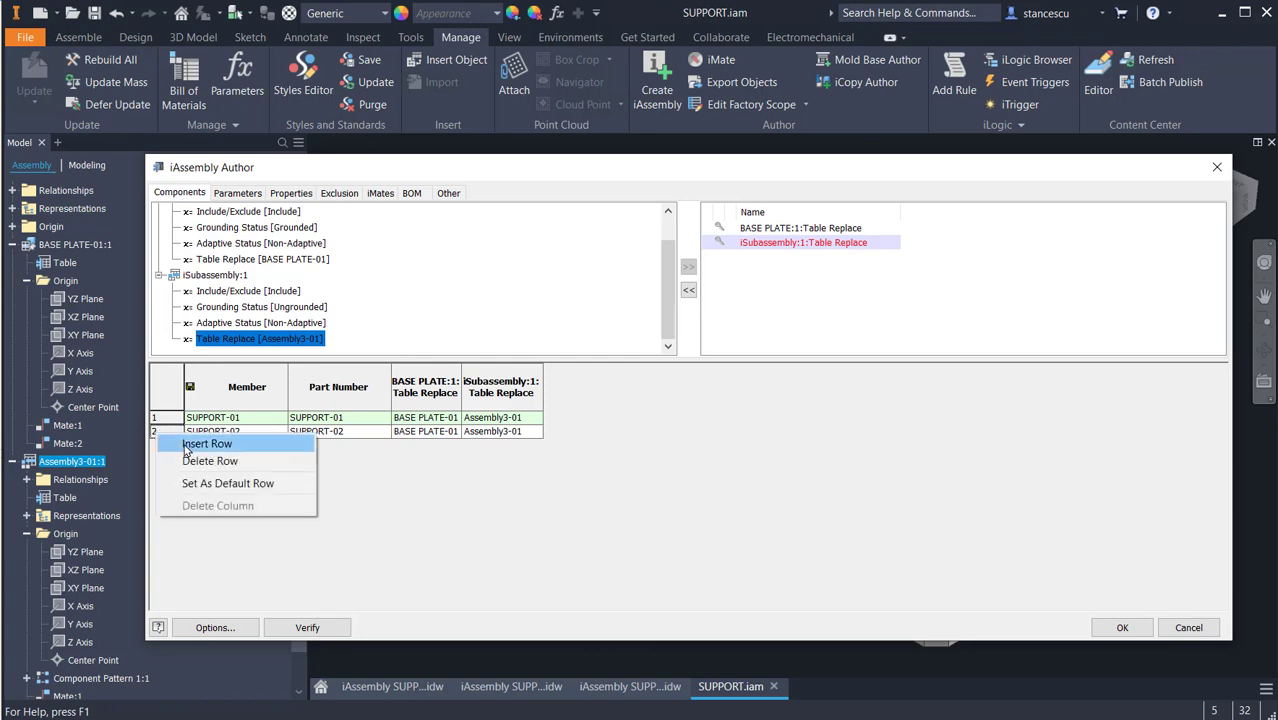
pyautogui.click(206, 444)
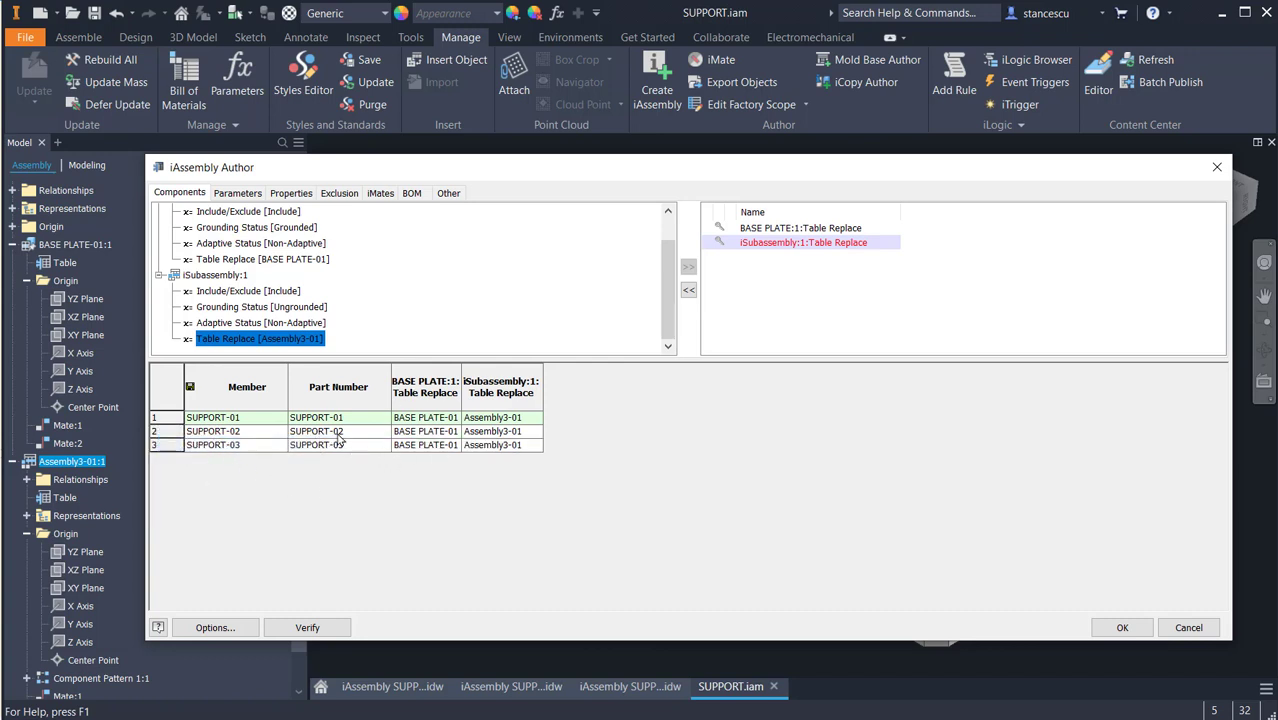
# - Set member SUPPORT-02 to use BASE PLATE-02 and Assembly3-02
pyautogui.click(426, 431)
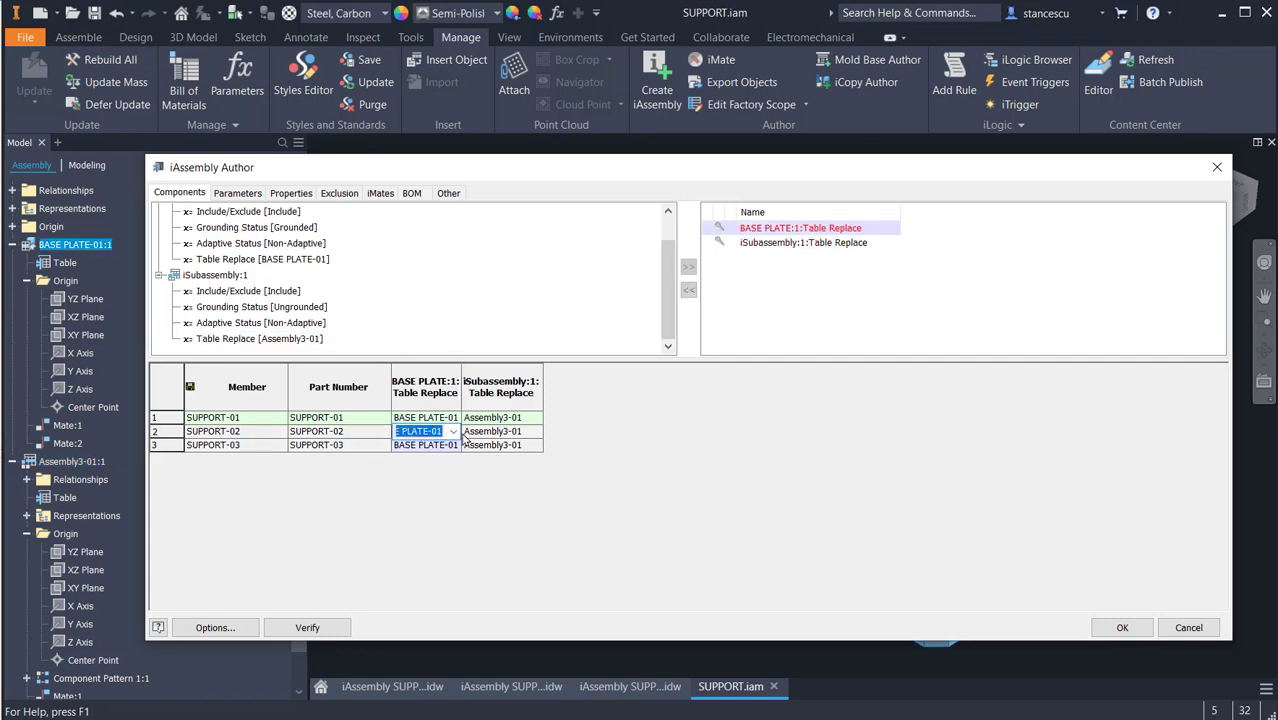
pyautogui.click(453, 431)
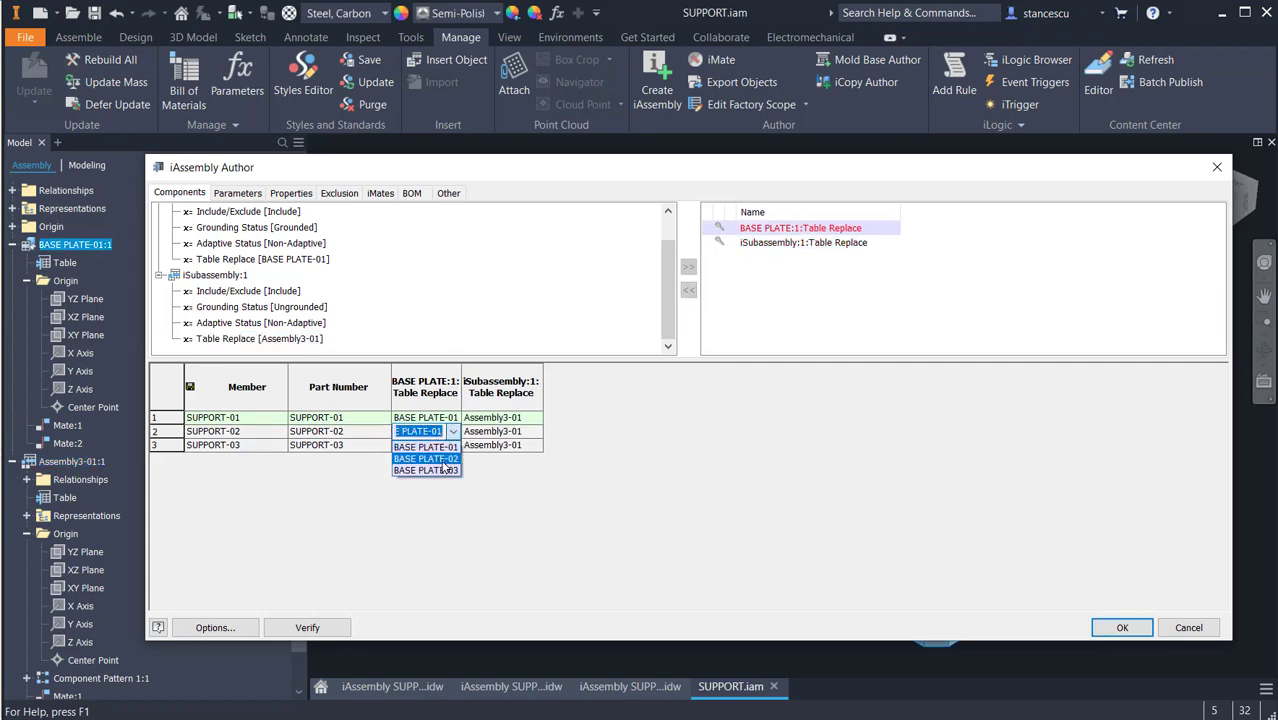
pyautogui.click(445, 466)
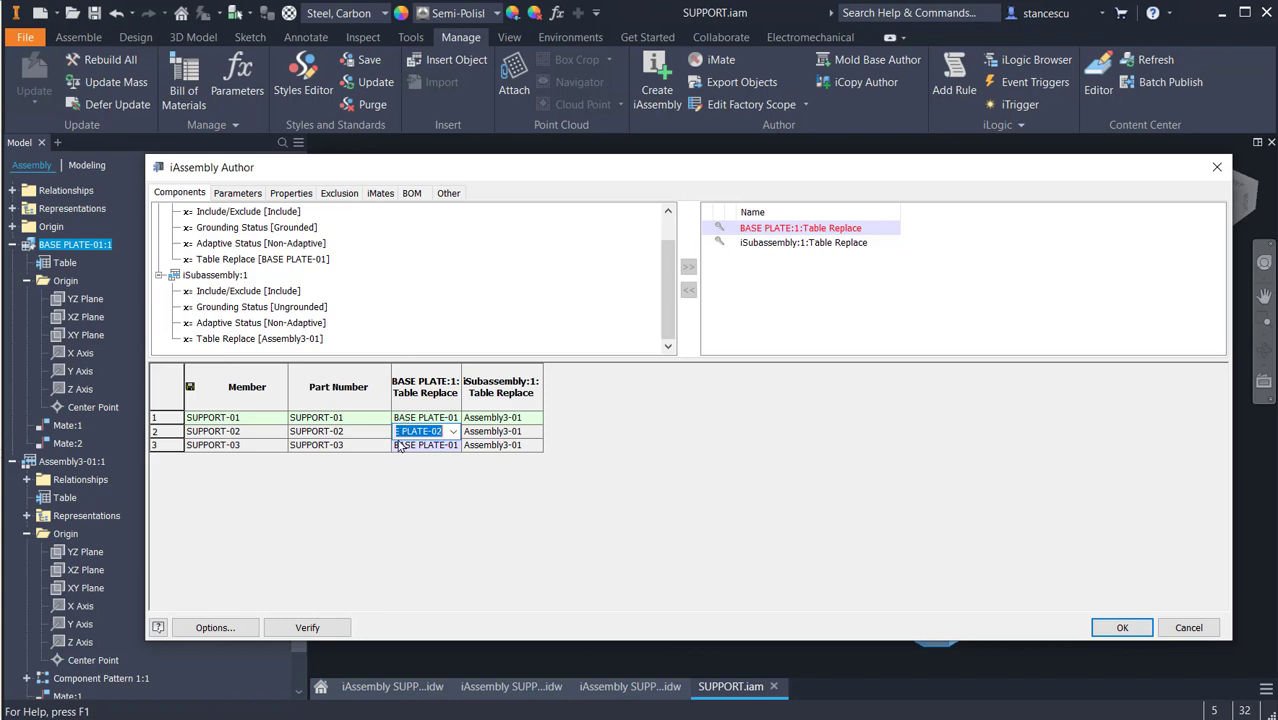
pyautogui.click(518, 432)
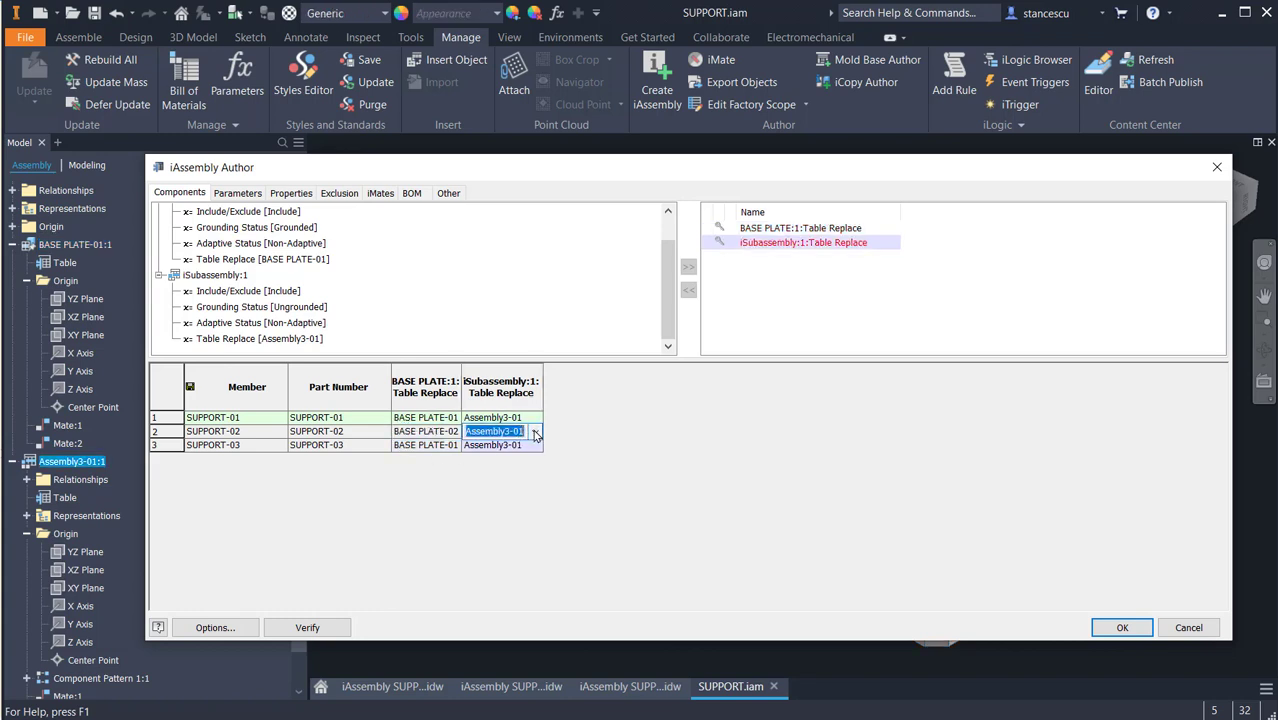
pyautogui.click(535, 431)
pyautogui.click(516, 460)
# - Set member SUPPORT-03 to use BASE PLATE-03 and Assembly3-03, and accept the iAssembly table
pyautogui.click(432, 445)
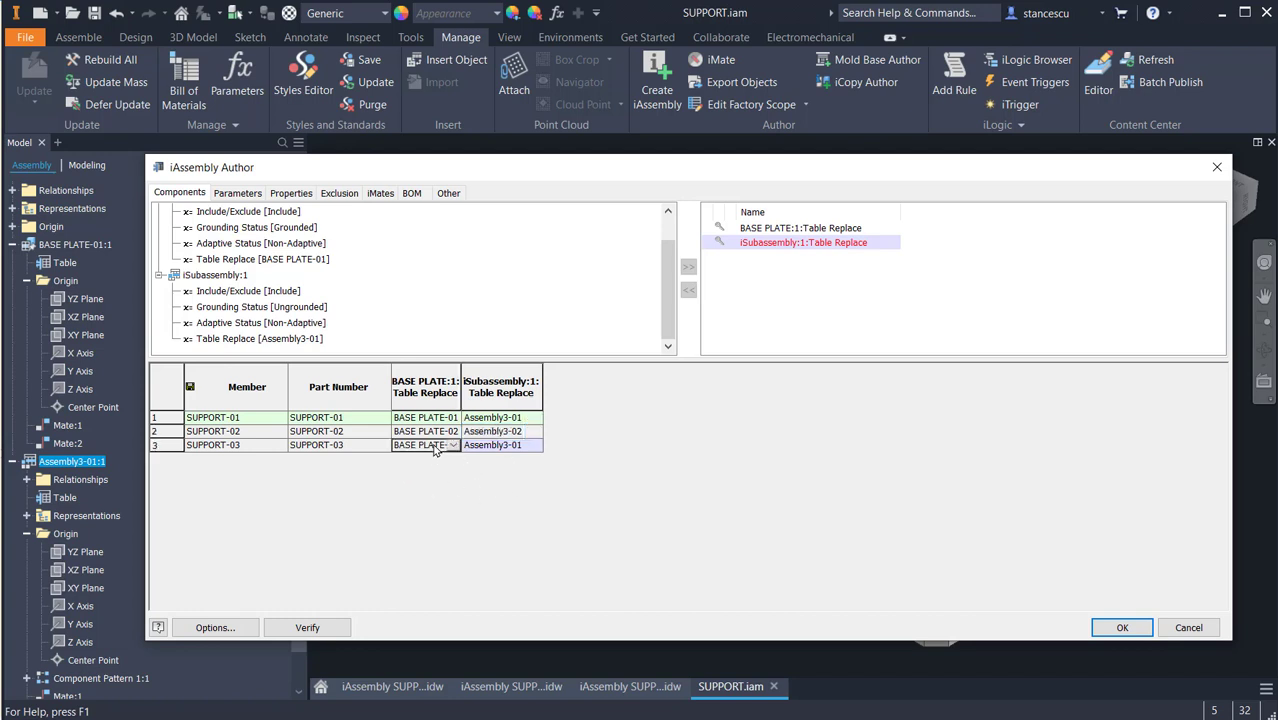
pyautogui.click(451, 446)
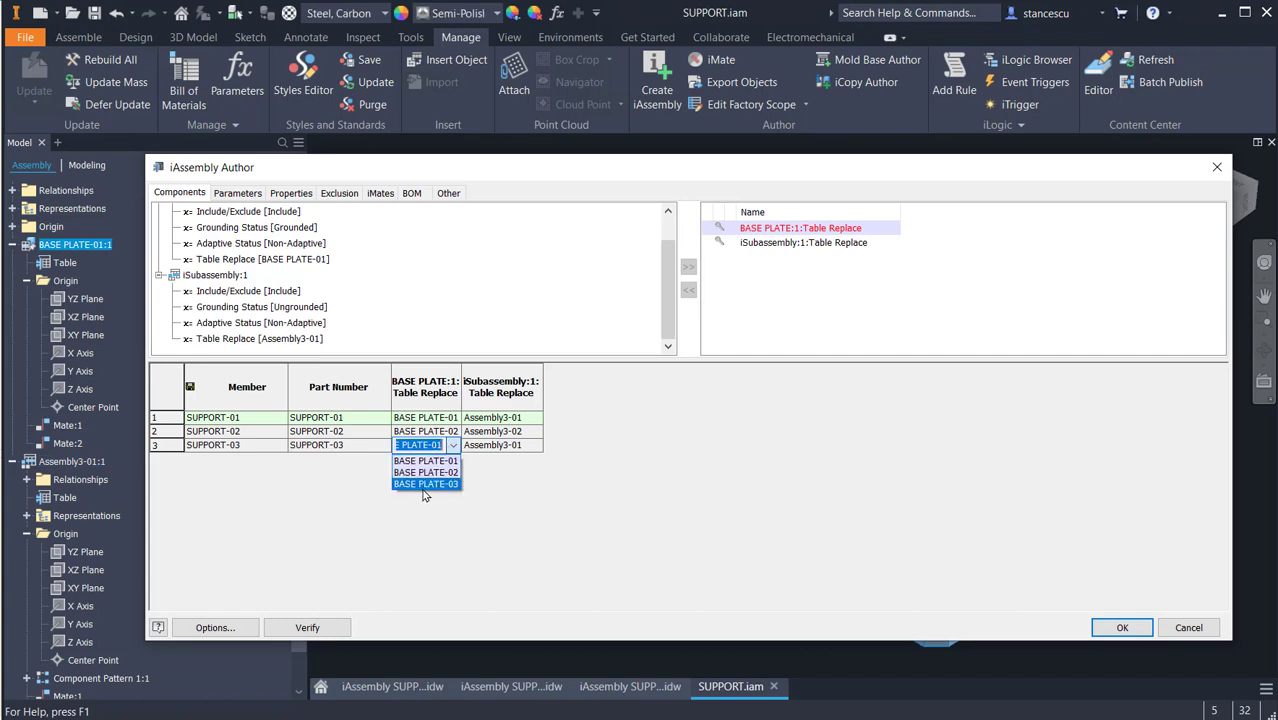
pyautogui.click(425, 484)
pyautogui.click(524, 449)
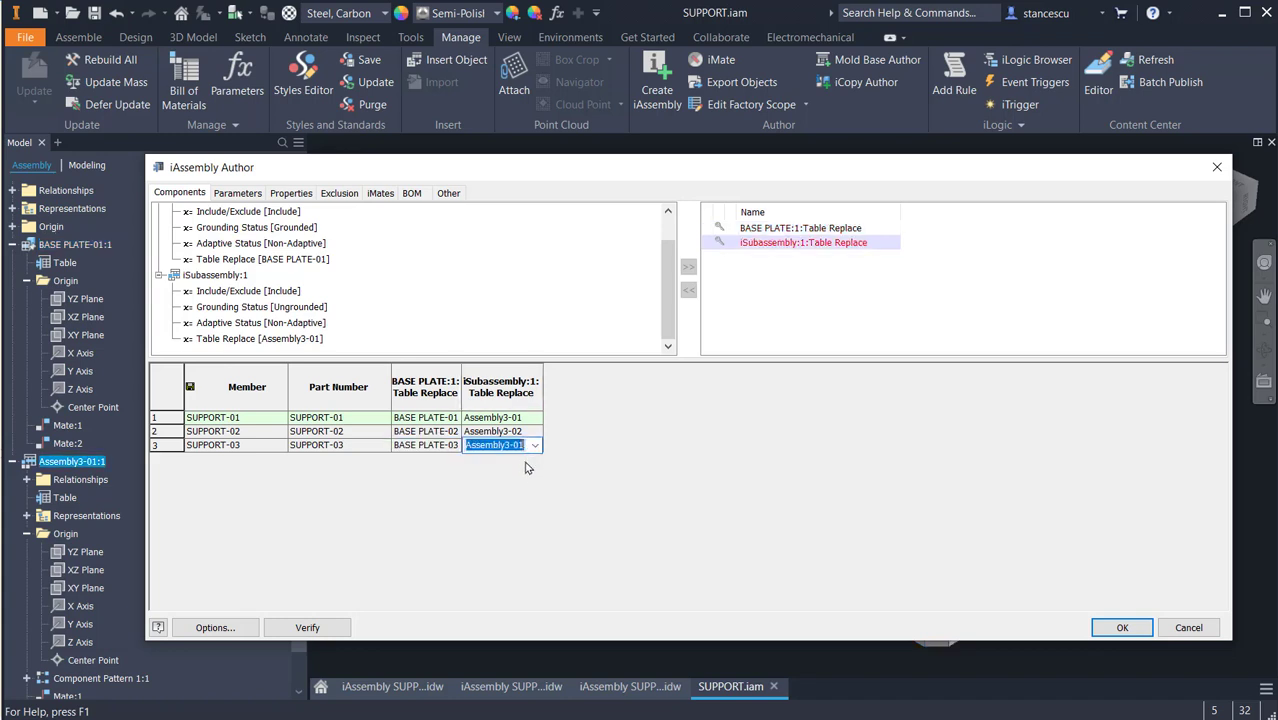
pyautogui.click(535, 446)
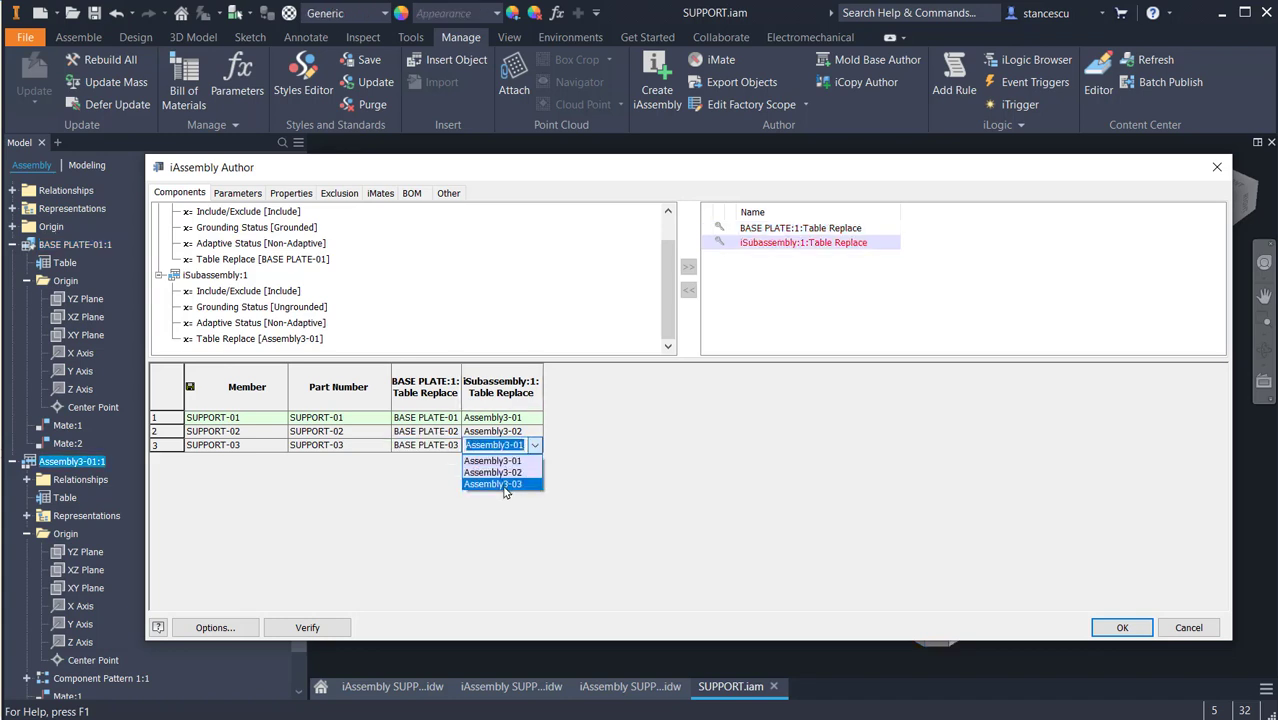
pyautogui.click(505, 486)
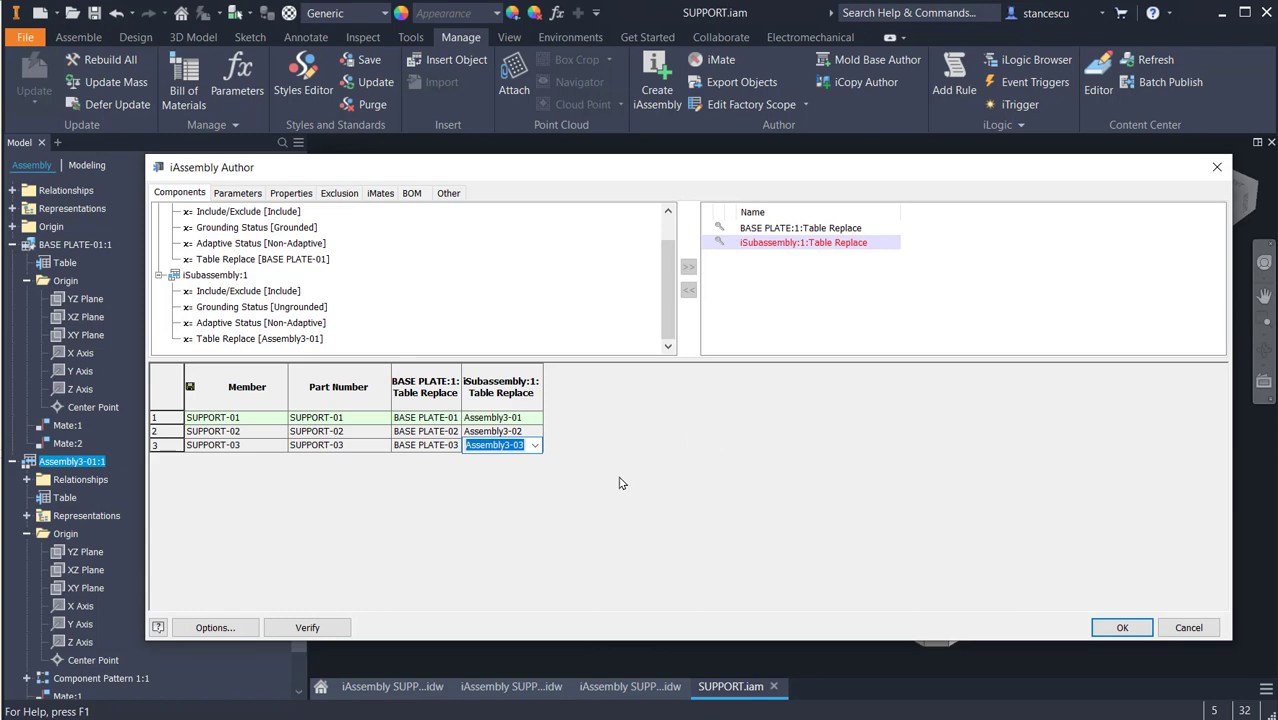
pyautogui.click(1120, 630)
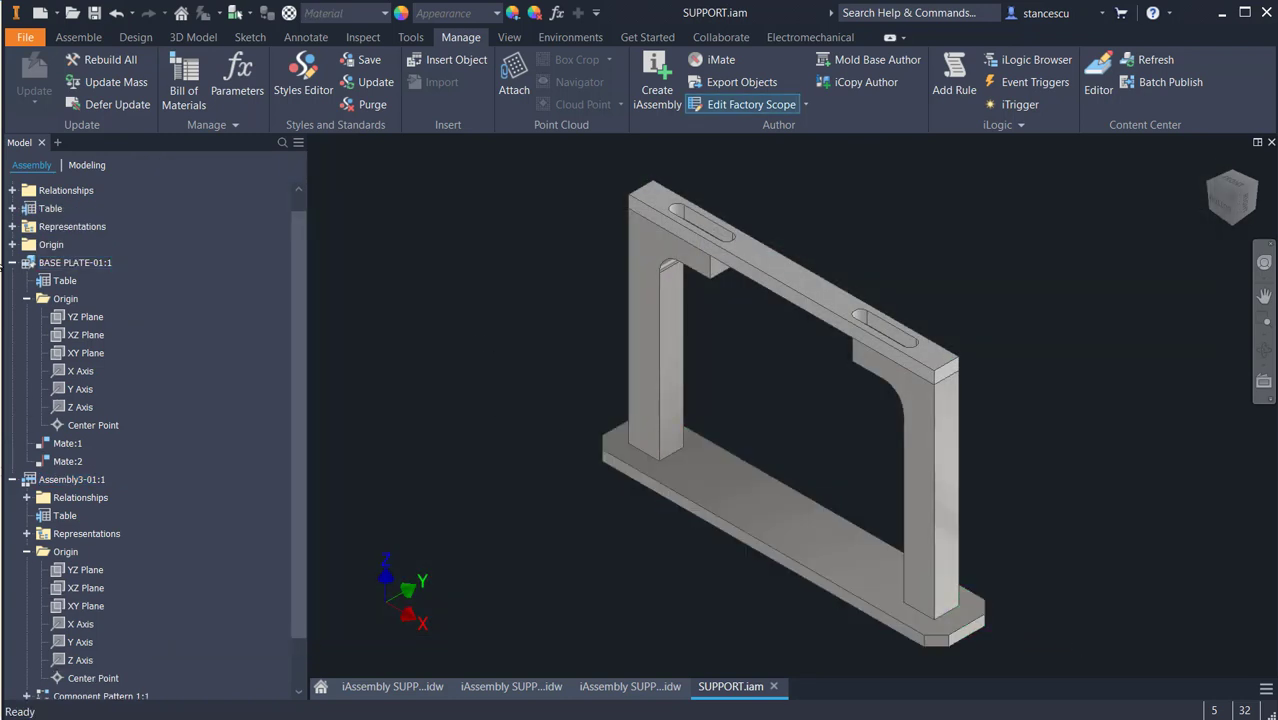
# - Collapse the two components in the model tree and activate members SUPPORT-02 and SUPPORT-03 in turn, saving their generated subassembly files
pyautogui.click(12, 263)
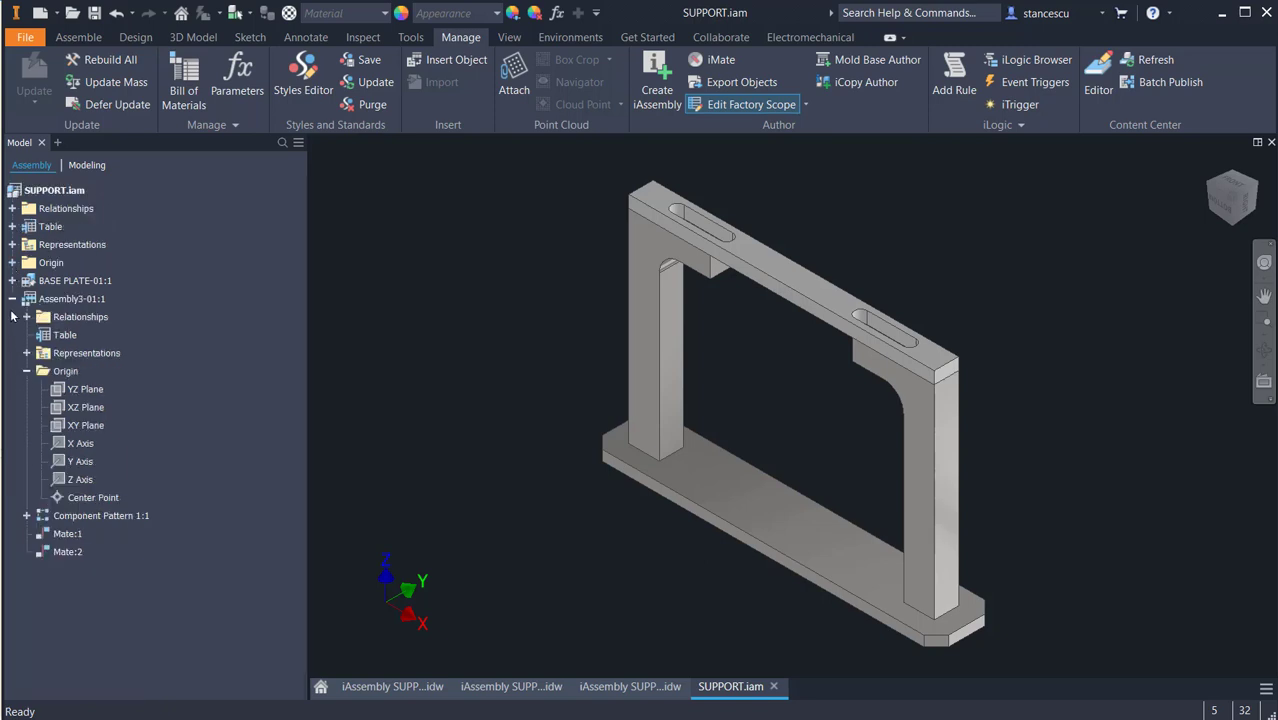
pyautogui.click(12, 299)
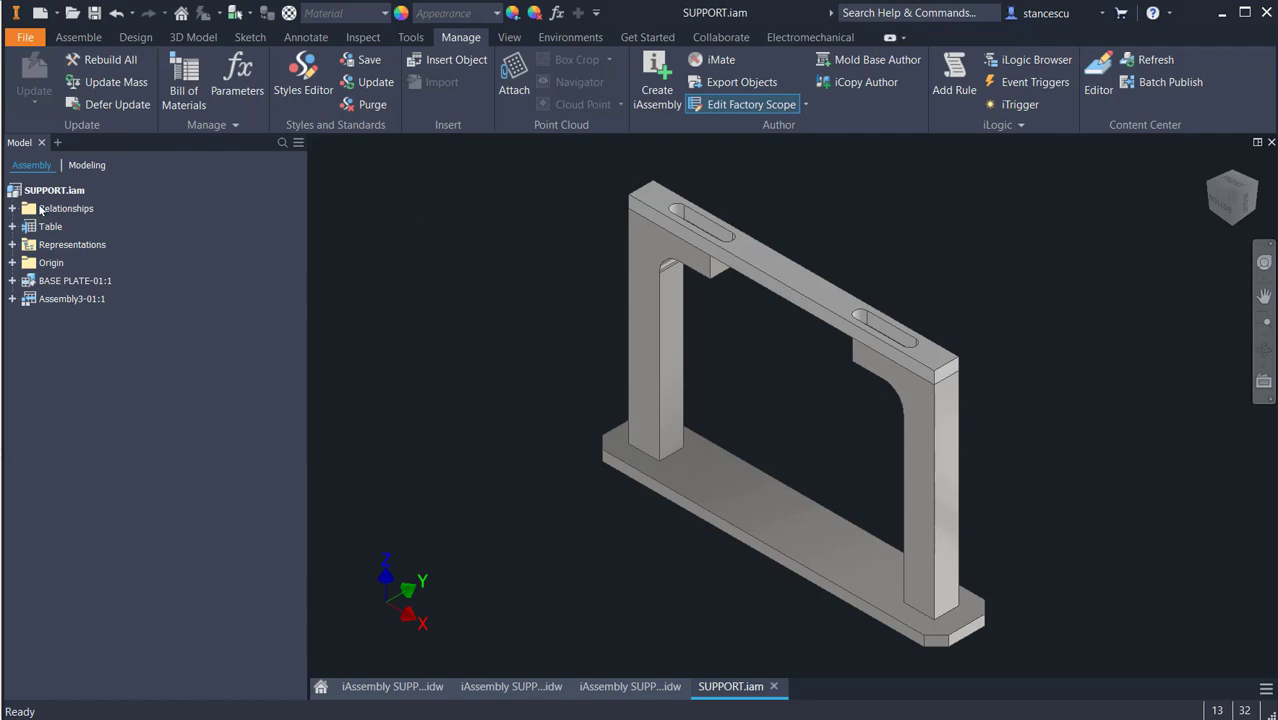
pyautogui.click(12, 226)
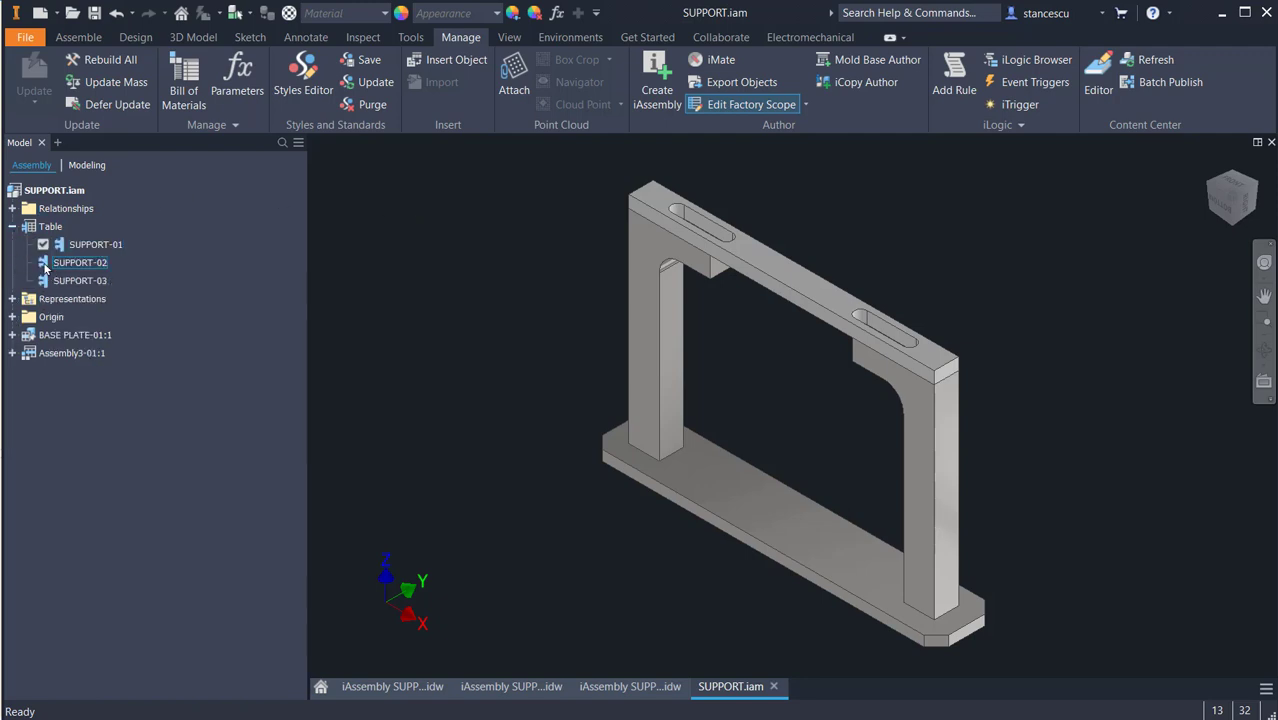
pyautogui.doubleClick(45, 265)
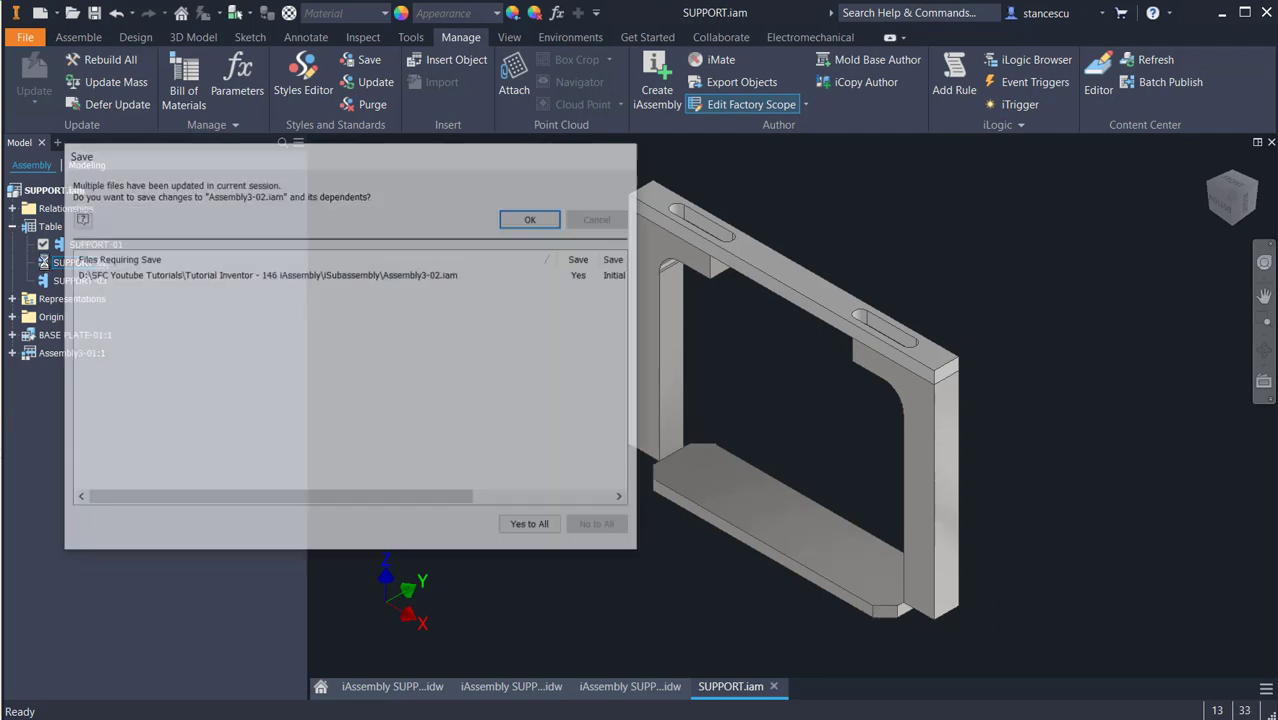
pyautogui.click(532, 219)
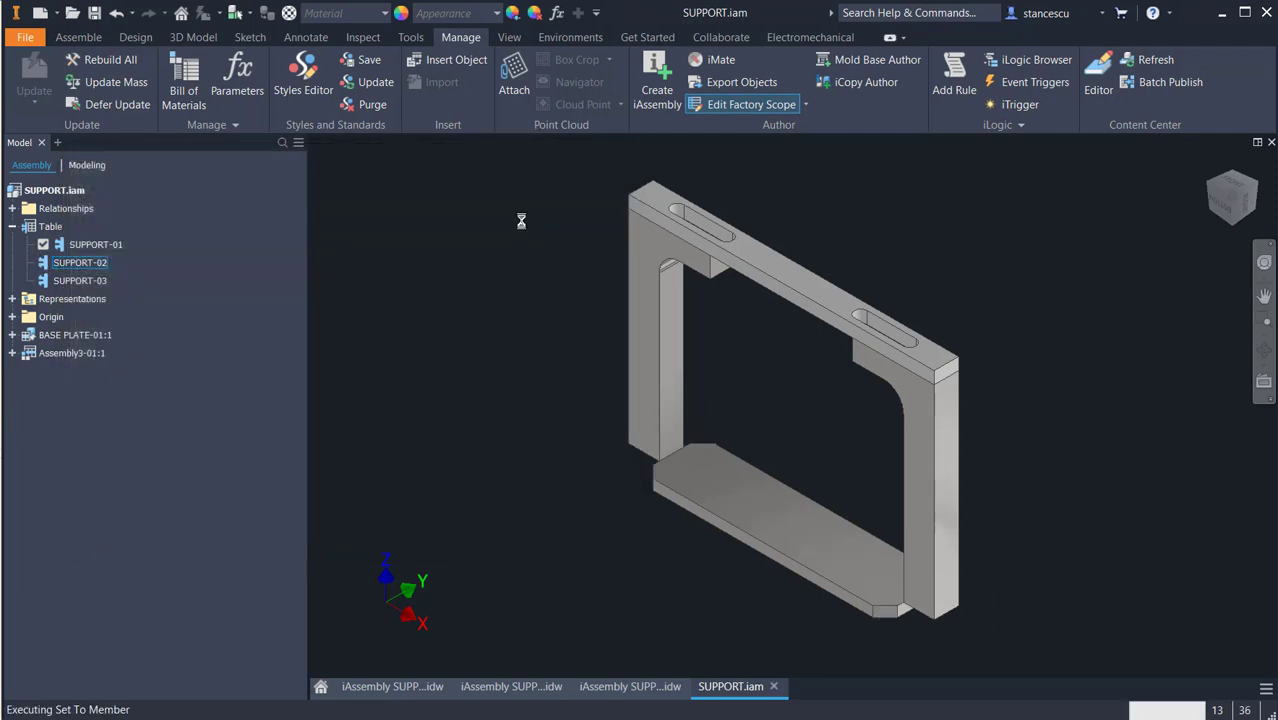
pyautogui.doubleClick(45, 283)
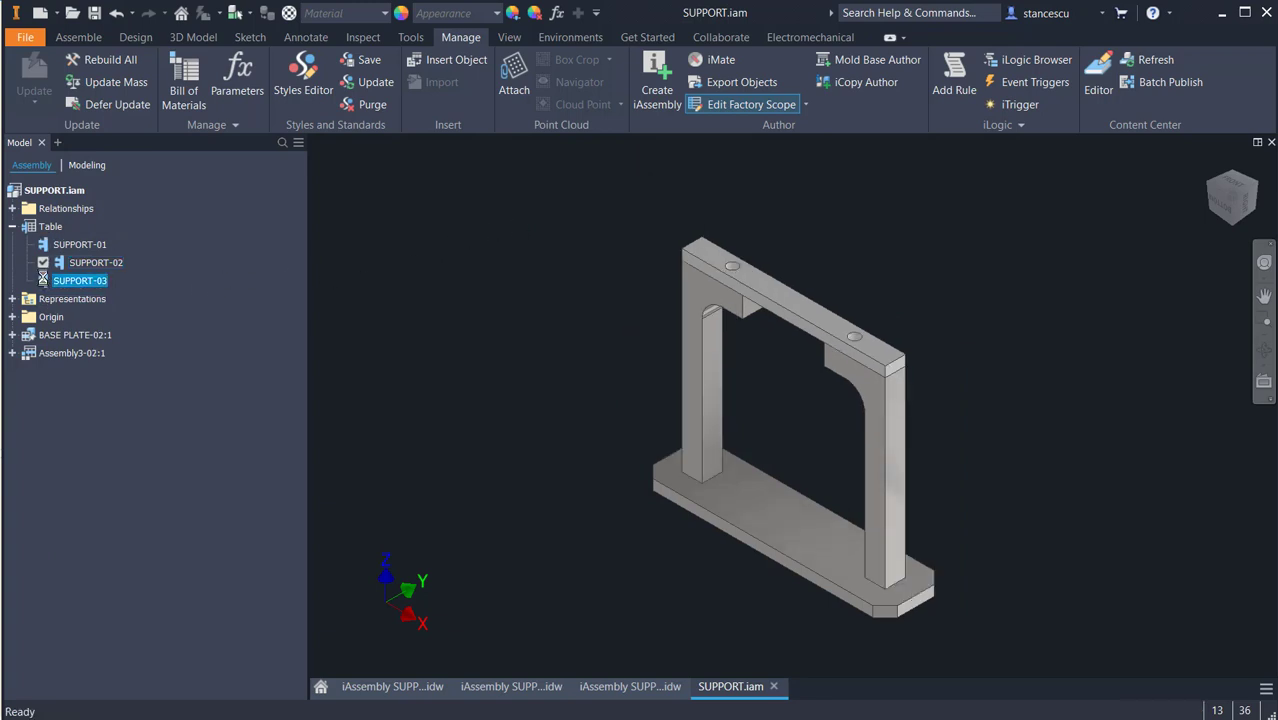
pyautogui.click(513, 219)
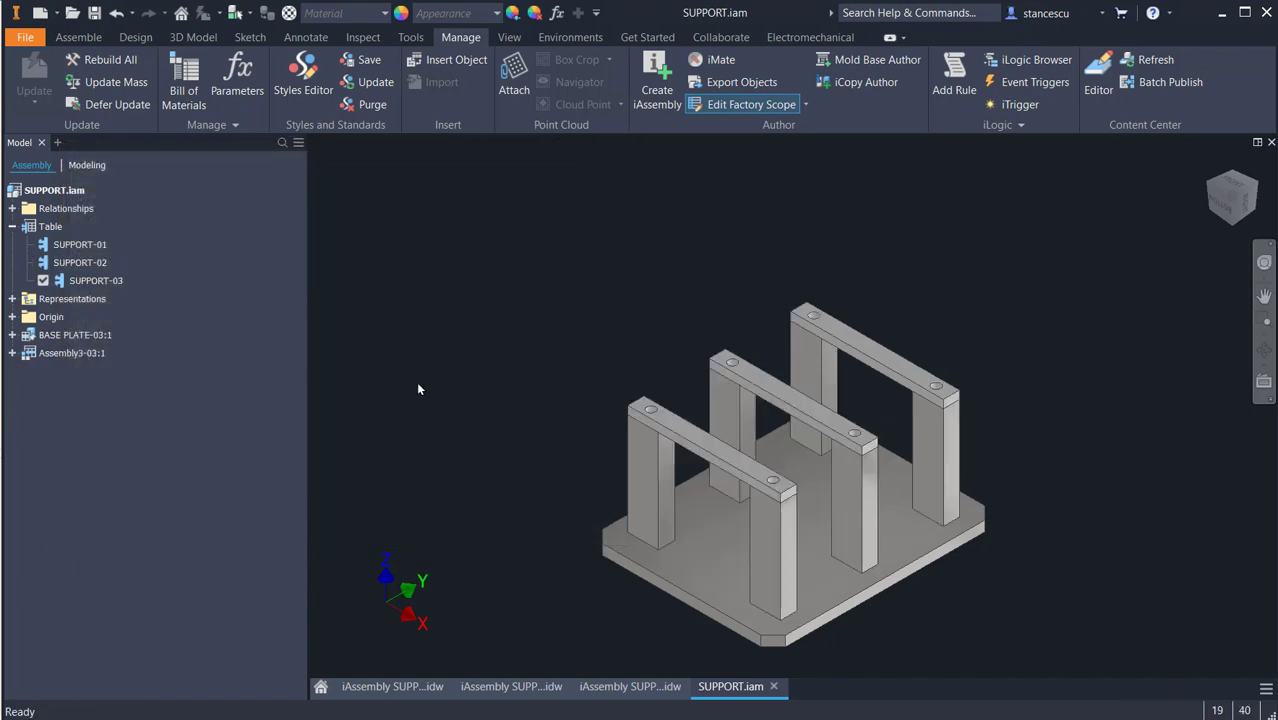
# - Activate members SUPPORT-01, SUPPORT-02 and SUPPORT-03 in turn to compare the configurations, and return to SUPPORT-01
pyautogui.doubleClick(45, 250)
pyautogui.doubleClick(45, 264)
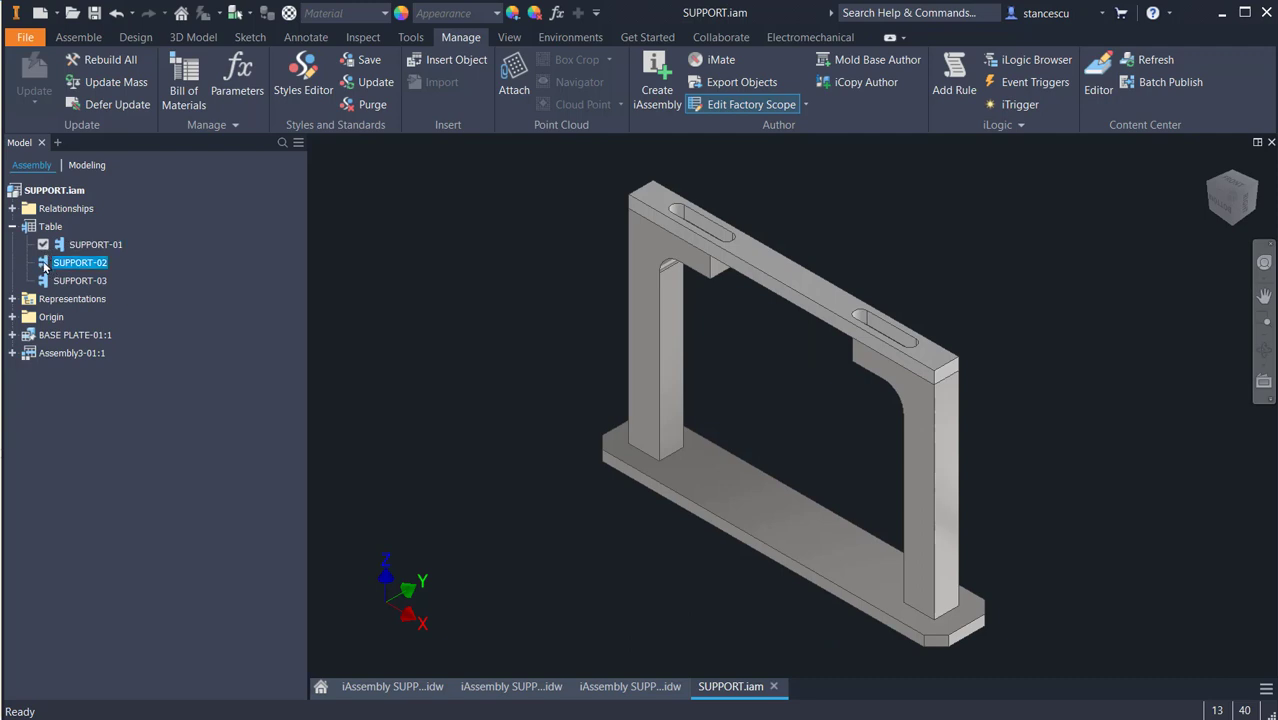
pyautogui.doubleClick(44, 282)
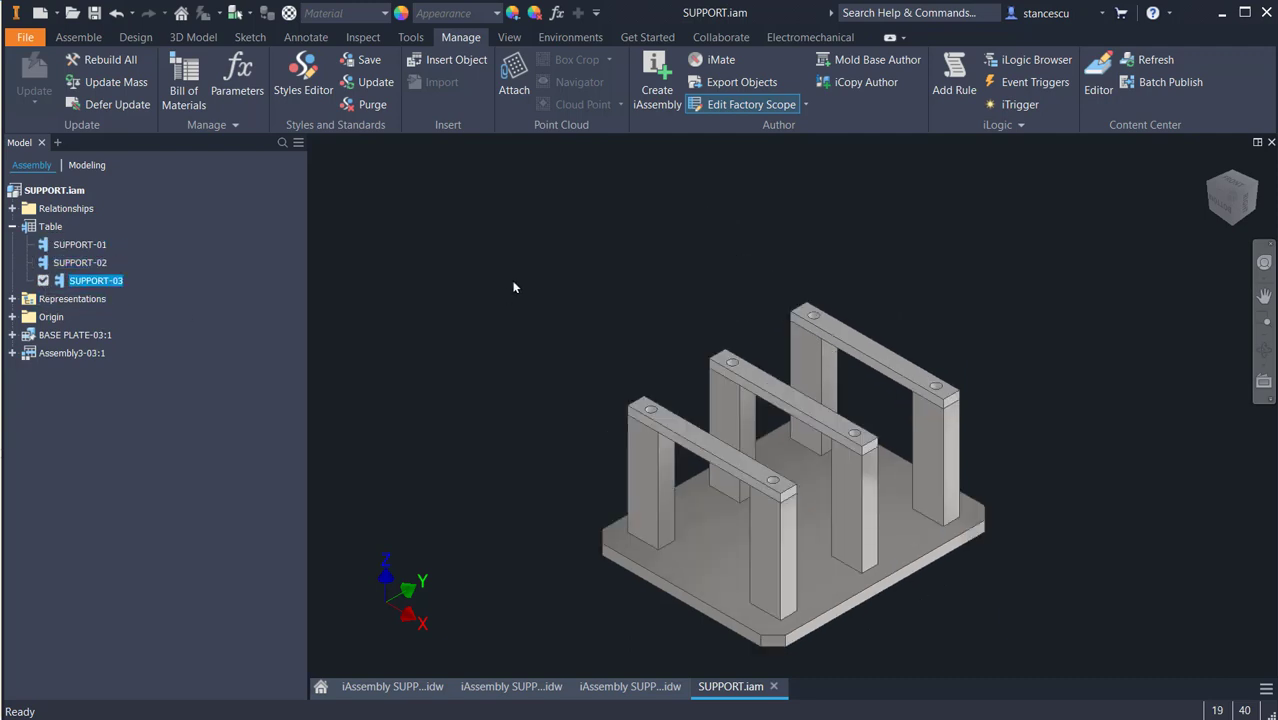
pyautogui.click(45, 246)
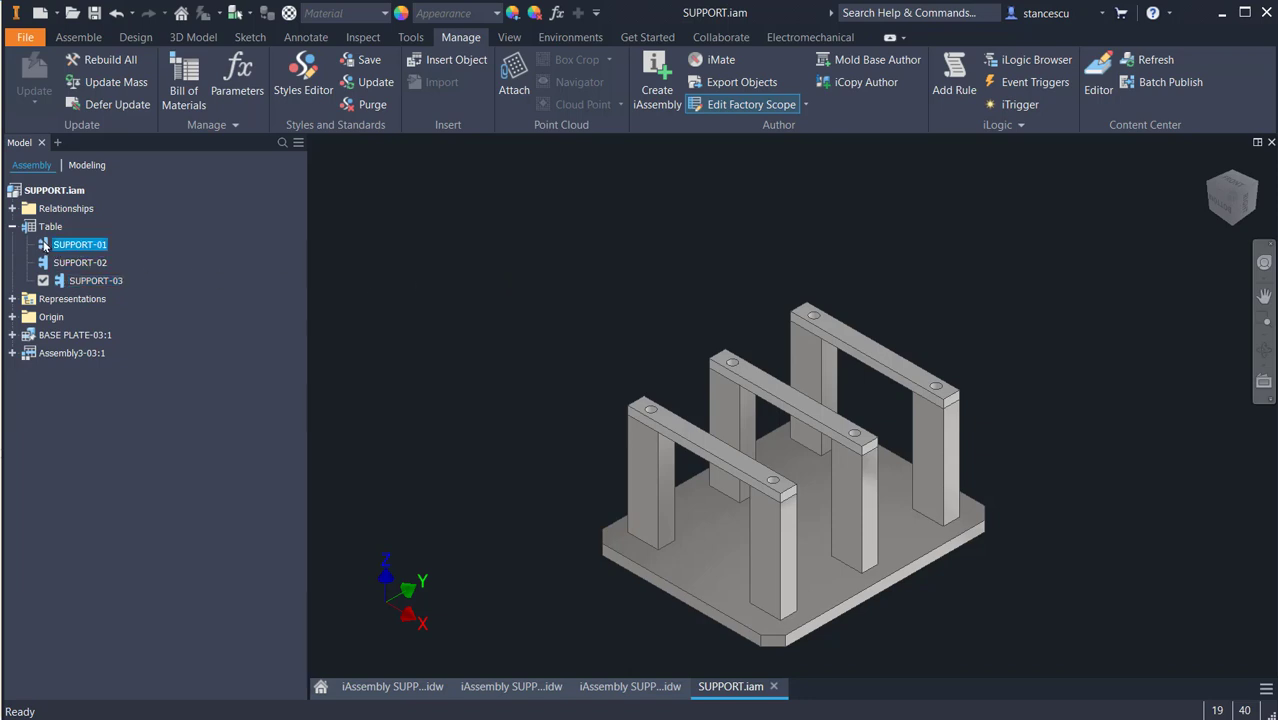
pyautogui.doubleClick(45, 245)
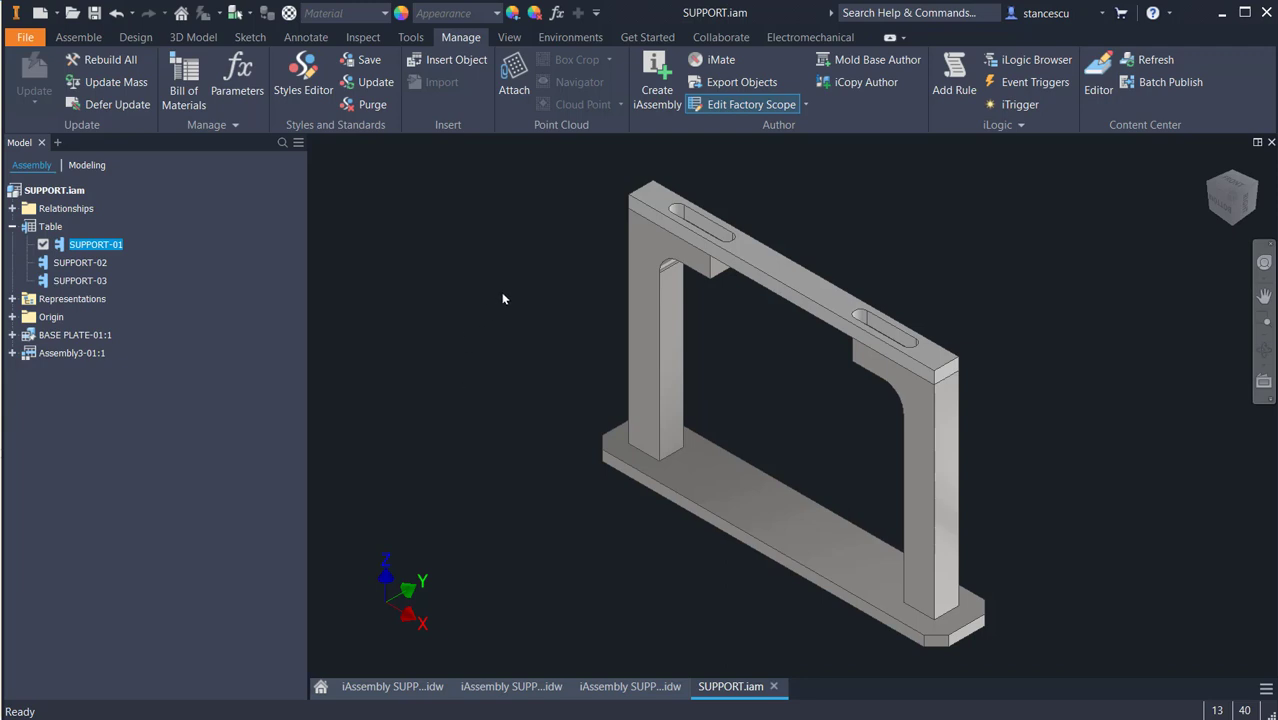
# - Examine SUPPORT-01 from different angles, activate and examine SUPPORT-02 and SUPPORT-03 the same way, and restore the home view
pyautogui.keyDown('shift'); pyautogui.moveTo(532, 299); pyautogui.dragTo(531, 334, button='middle'); pyautogui.keyUp('shift')
pyautogui.keyDown('shift'); pyautogui.moveTo(711, 461); pyautogui.dragTo(628, 408, button='middle'); pyautogui.keyUp('shift')
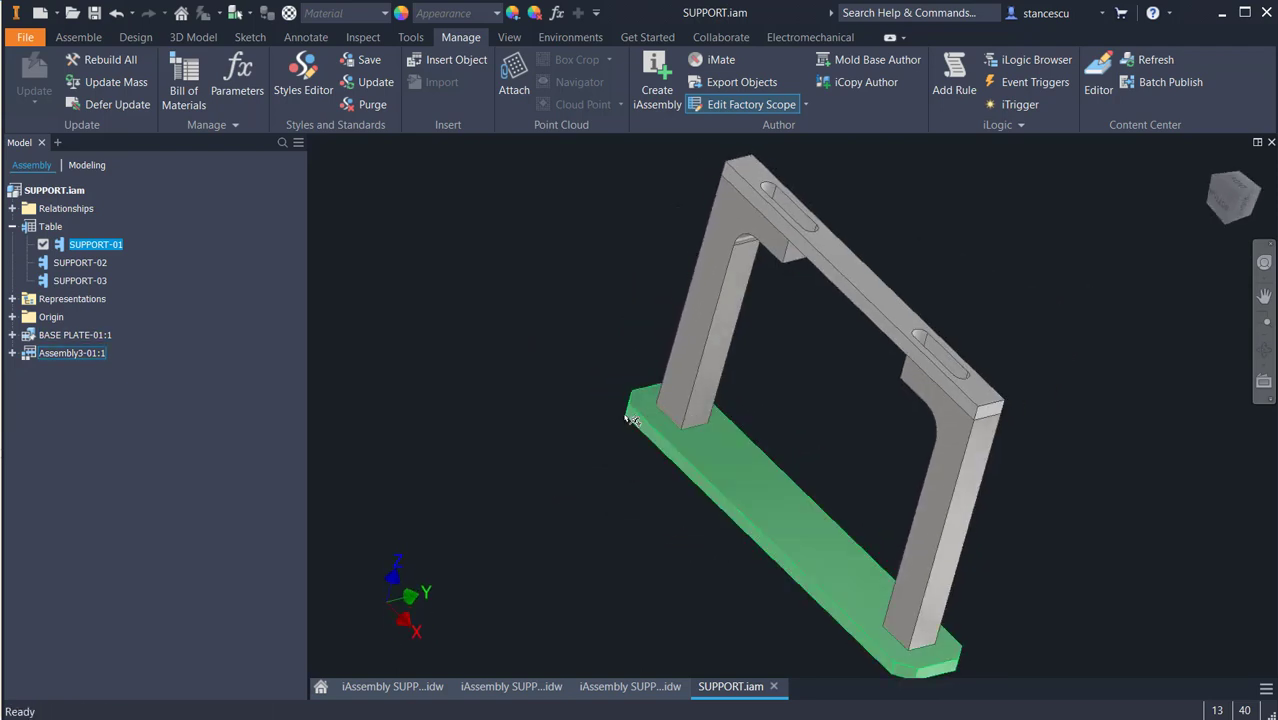
pyautogui.doubleClick(45, 263)
pyautogui.keyDown('shift'); pyautogui.moveTo(648, 334); pyautogui.dragTo(635, 374, button='middle'); pyautogui.keyUp('shift')
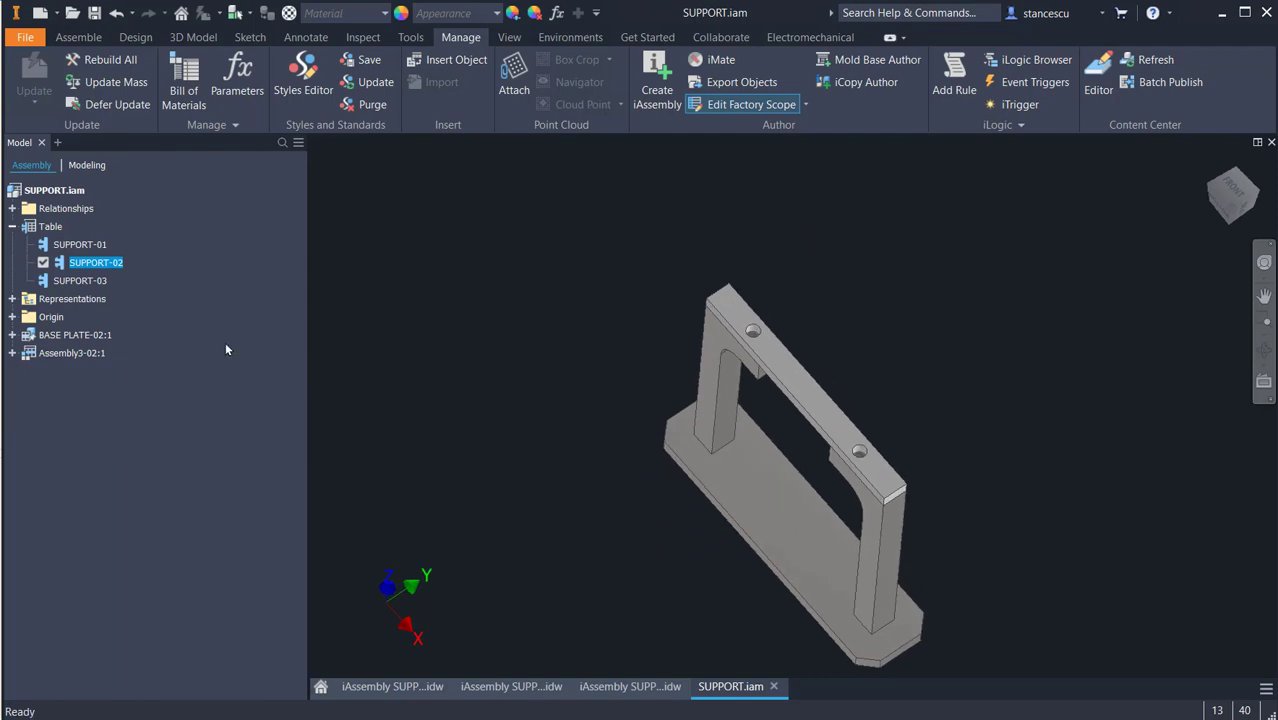
pyautogui.doubleClick(41, 283)
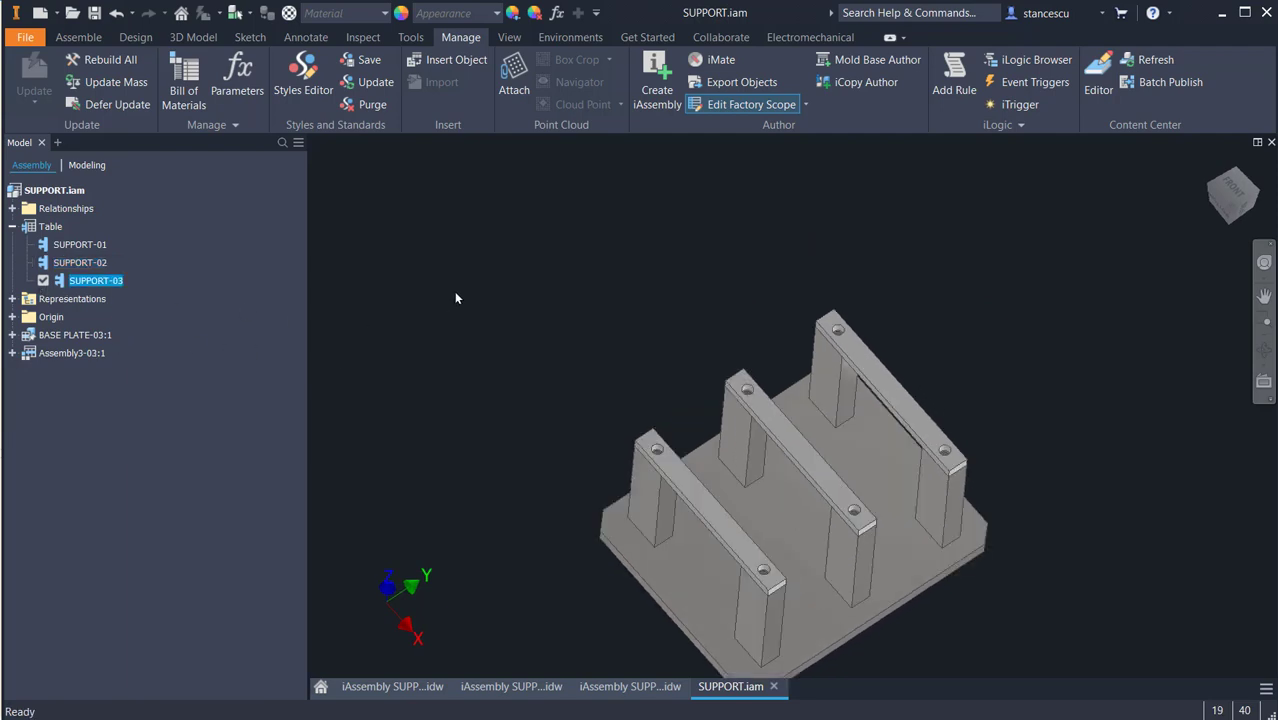
pyautogui.keyDown('shift'); pyautogui.moveTo(473, 301); pyautogui.dragTo(547, 308, button='middle'); pyautogui.keyUp('shift')
pyautogui.click(547, 306)
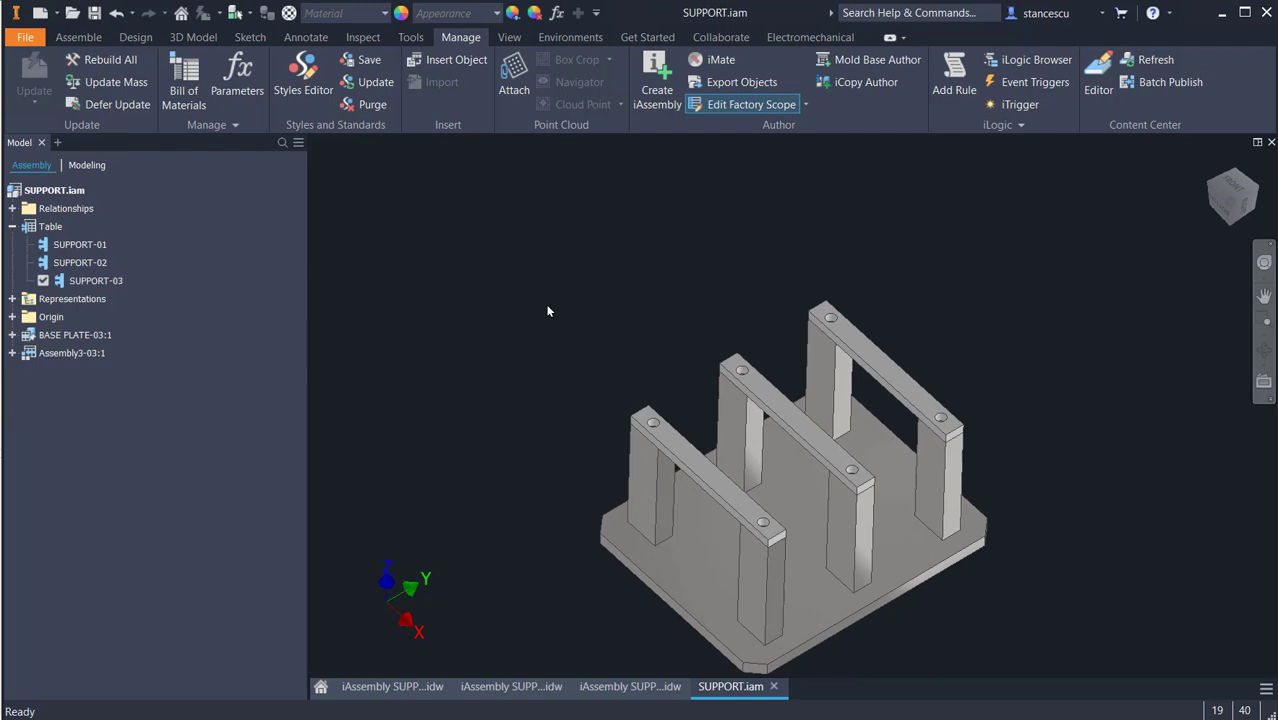
pyautogui.press('F6')
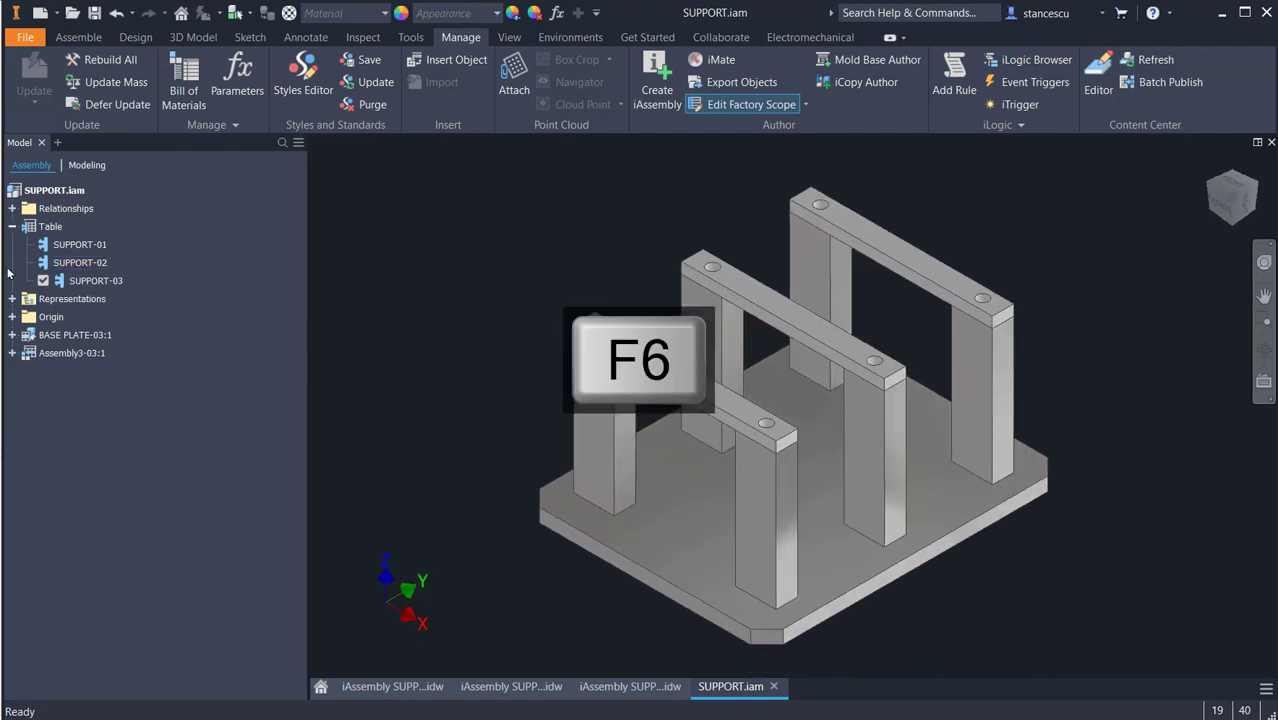
# - Check member SUPPORT-02 once more, and make SUPPORT-01 the active member, shown in the home view
pyautogui.doubleClick(42, 265)
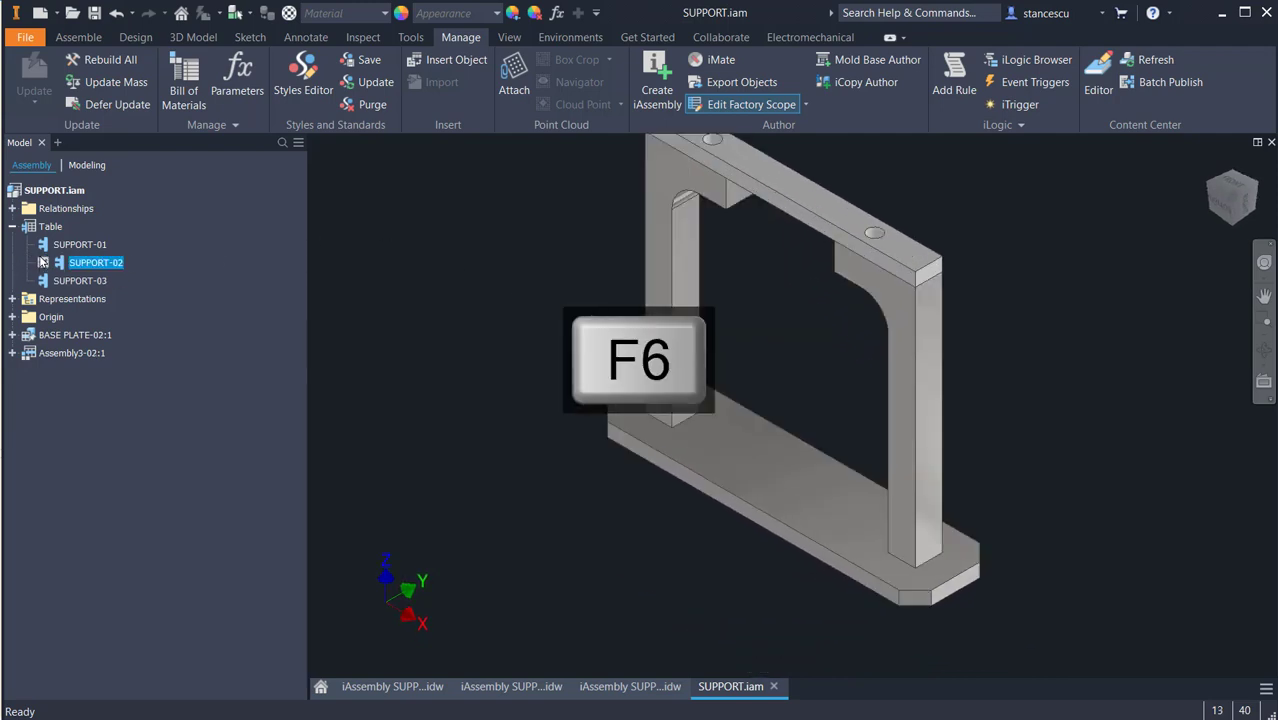
pyautogui.doubleClick(43, 245)
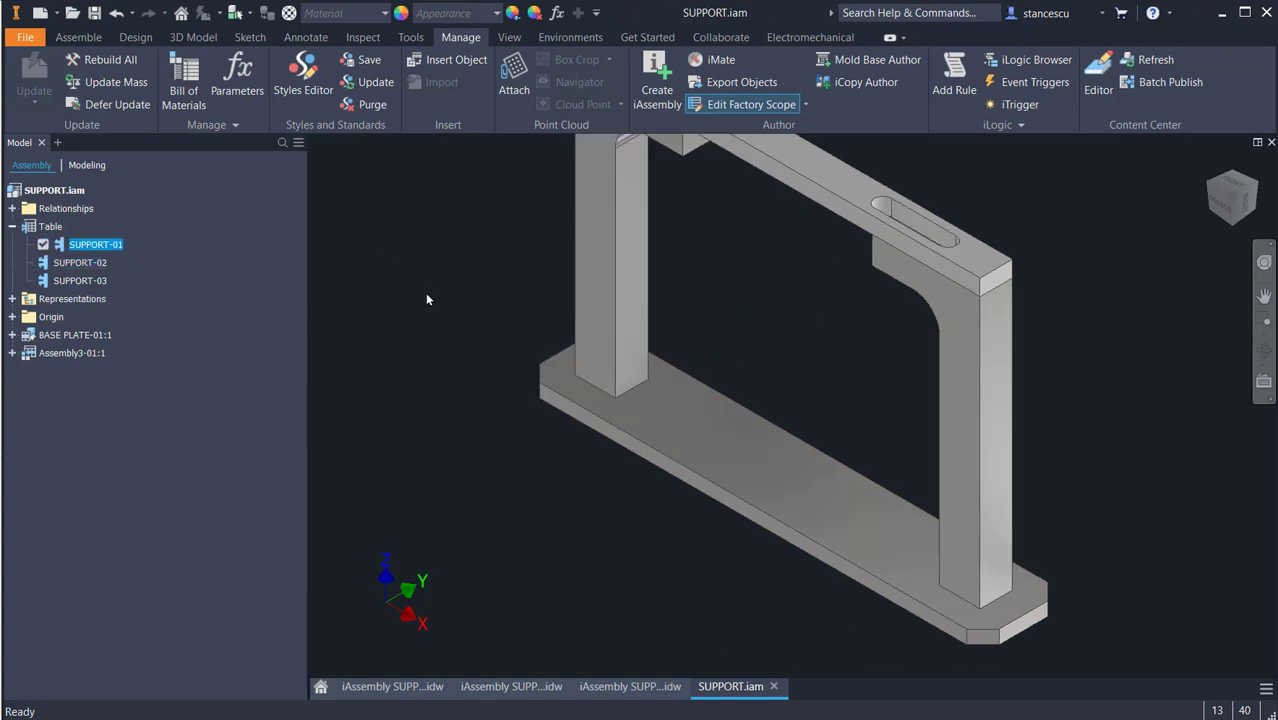
pyautogui.press('F6')
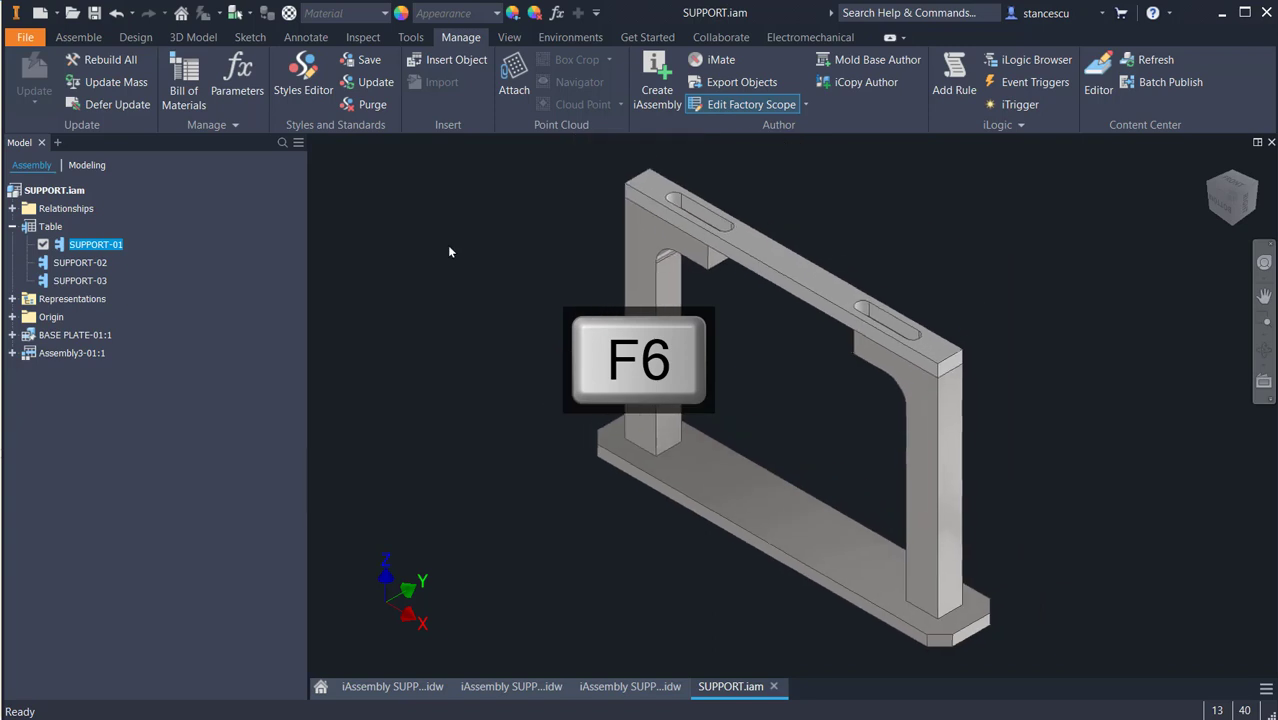
# - Update the physical properties of SUPPORT.iam in its iProperties to calculate the mass, and close the dialog
pyautogui.rightClick(27, 191)
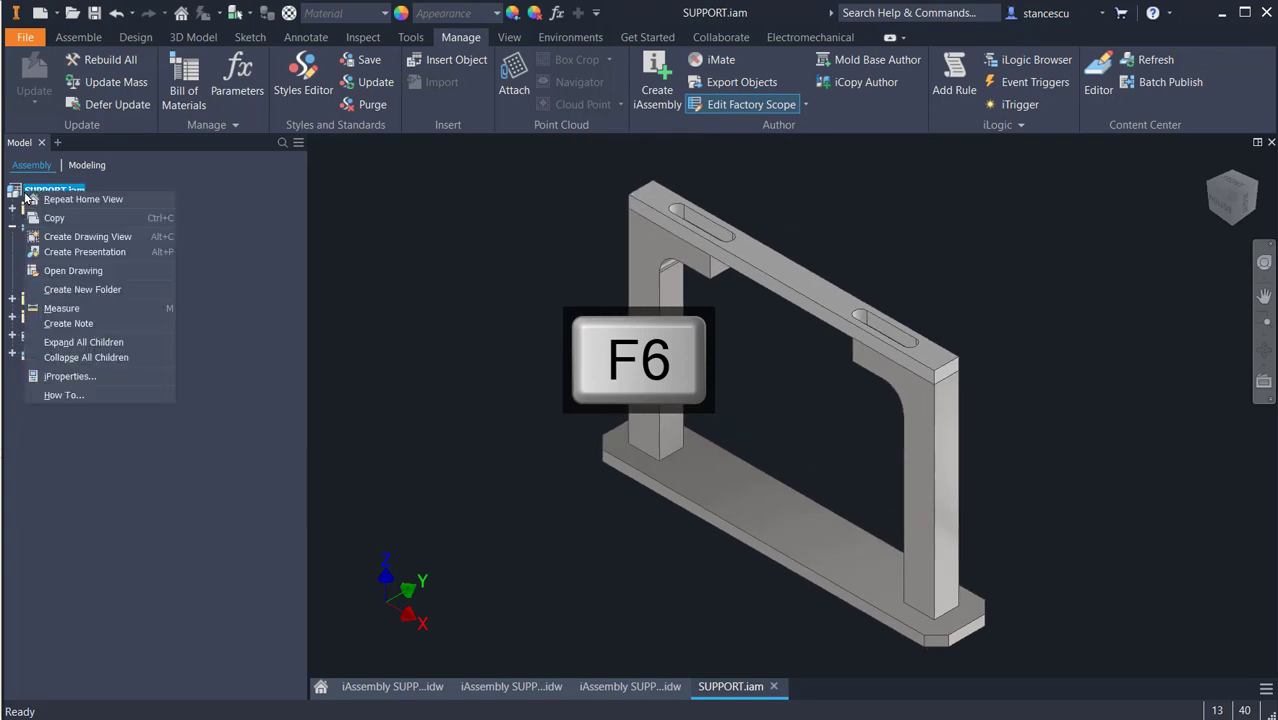
pyautogui.click(67, 378)
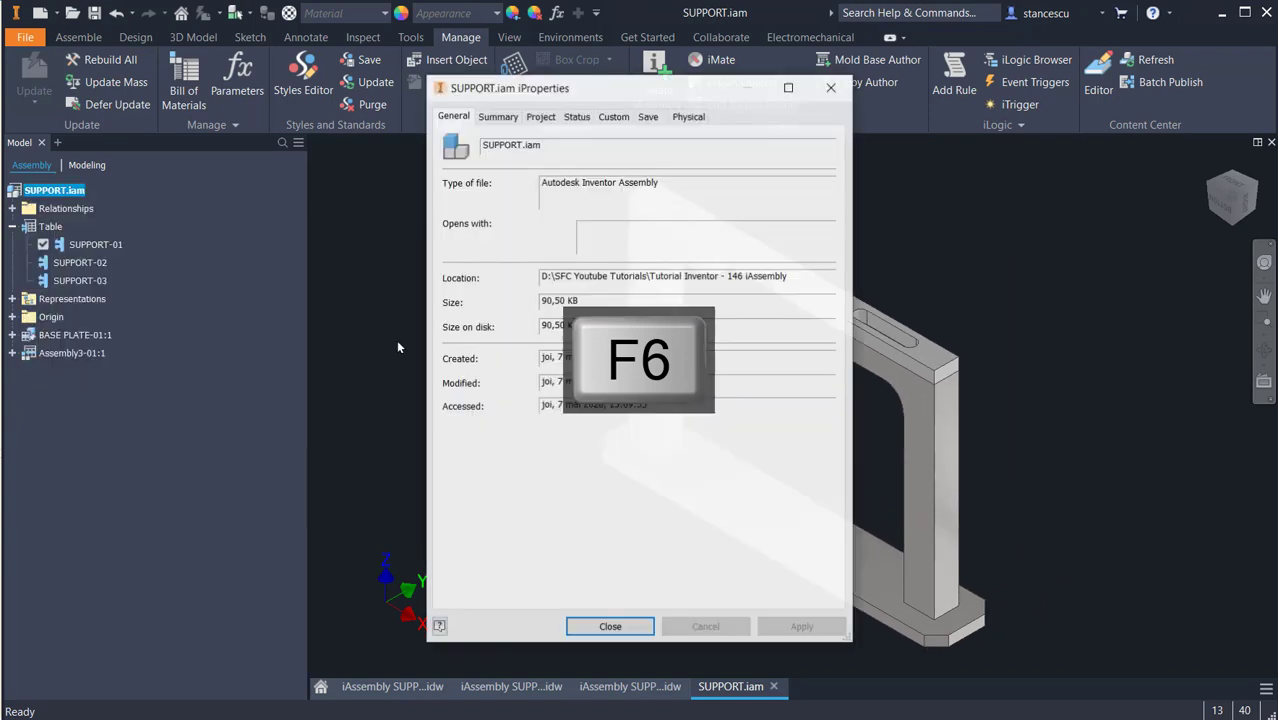
pyautogui.click(692, 117)
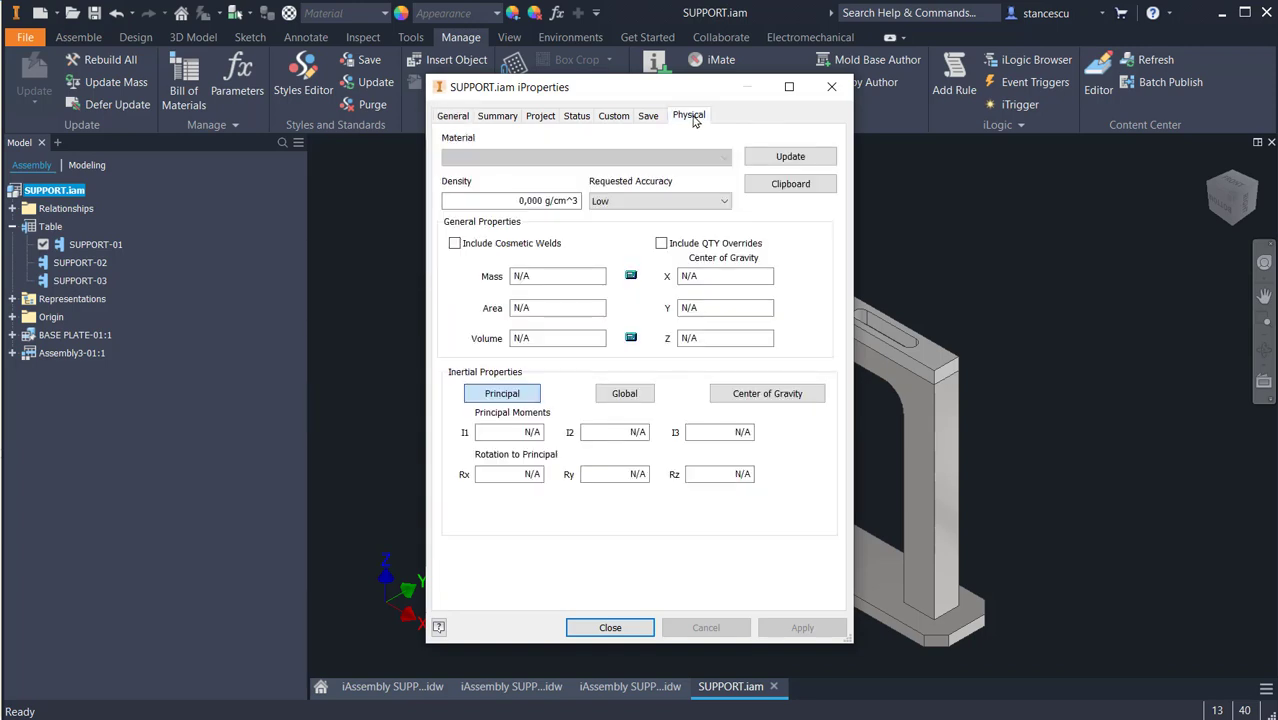
pyautogui.click(792, 160)
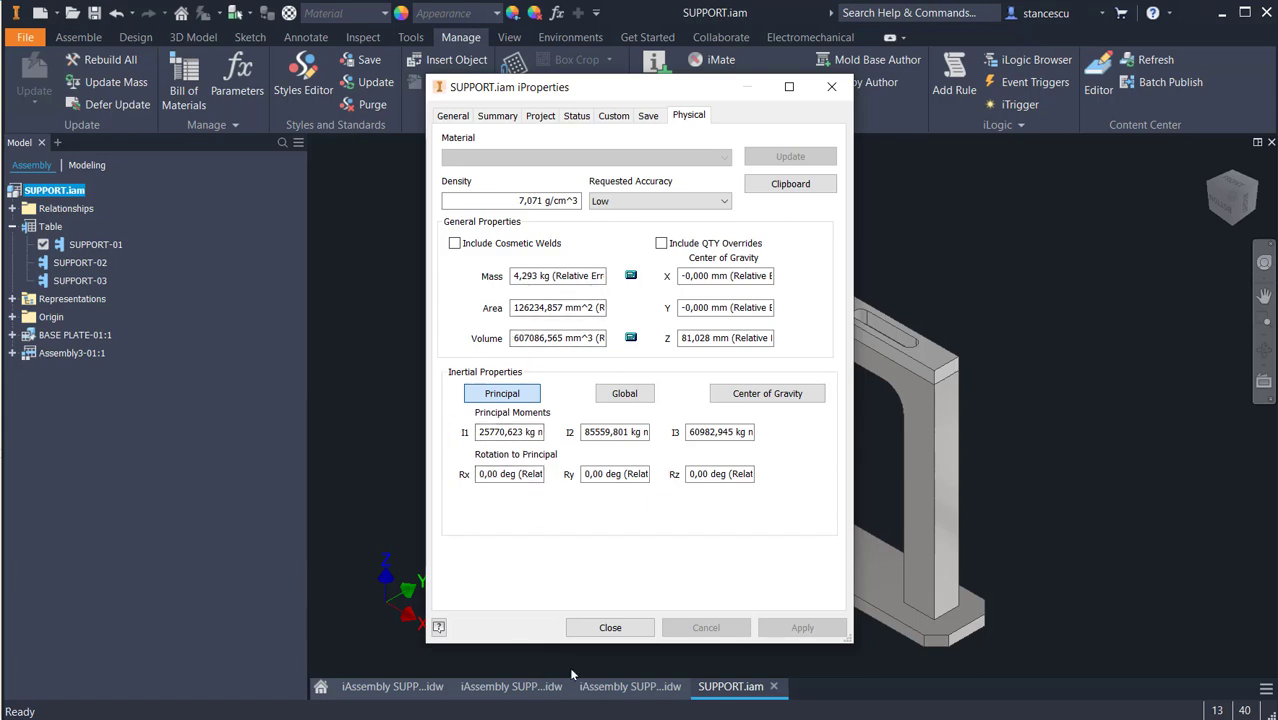
pyautogui.click(622, 630)
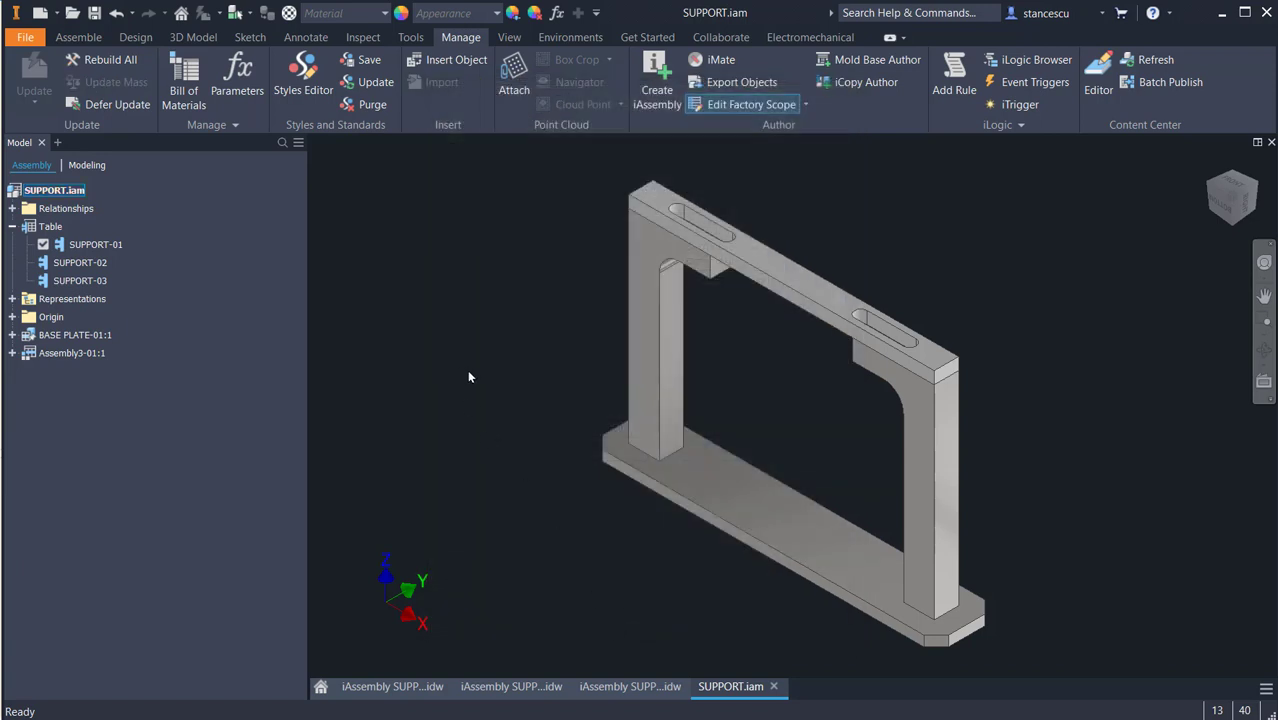